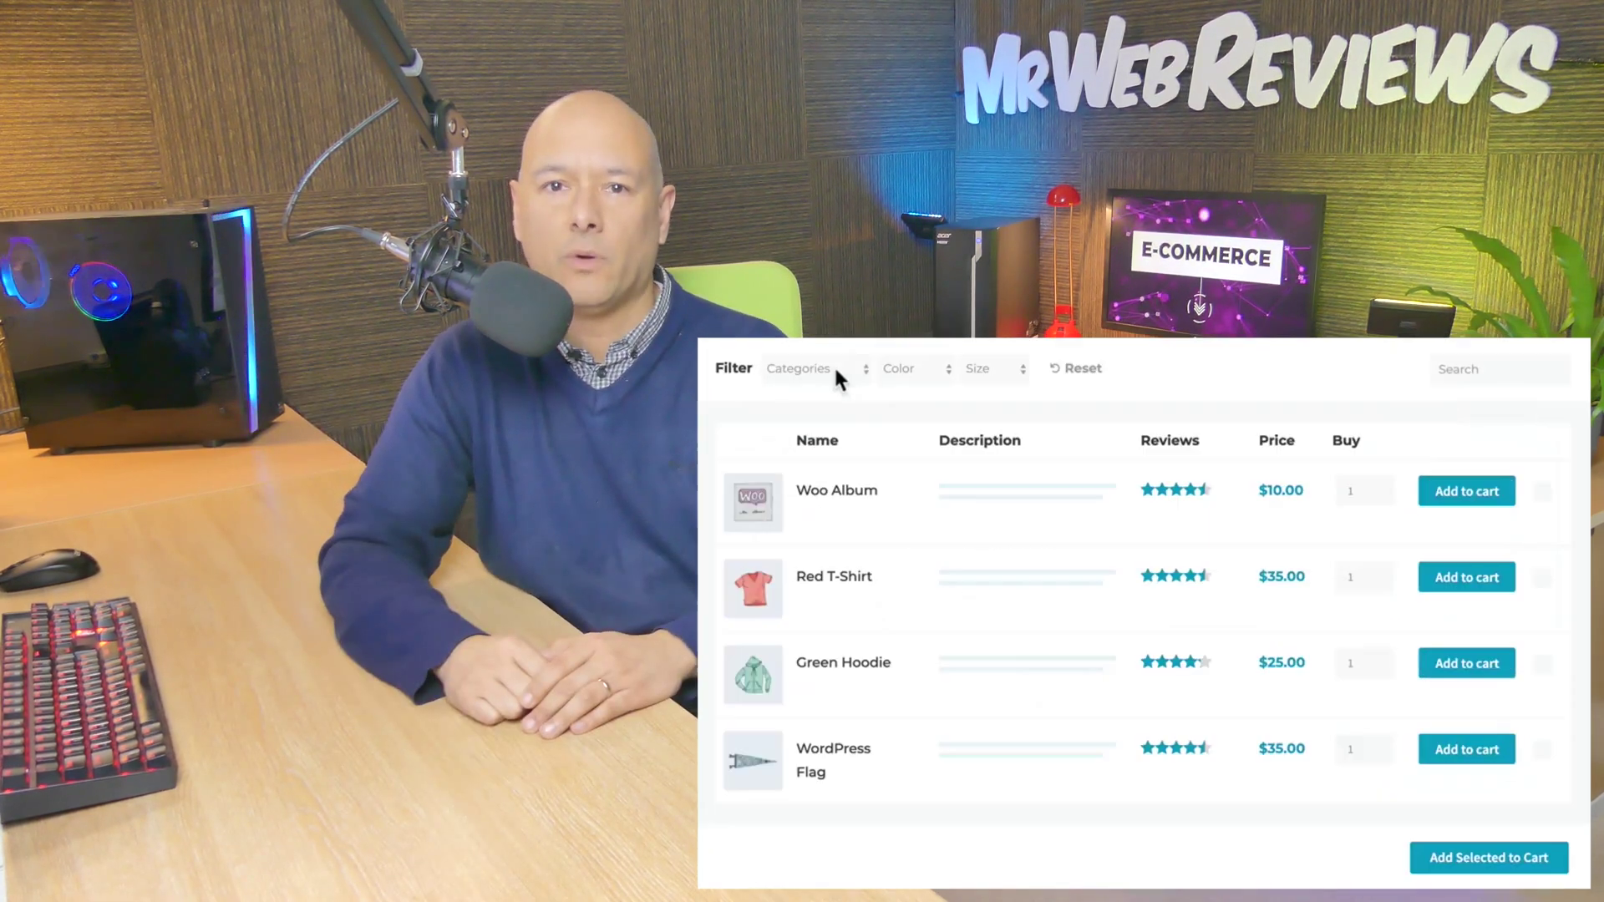
# Step: Filter the demo product table to T-Shirts, change the Red T-Shirt's quantity, and add all three listed products to the cart
pyautogui.click(833, 367)
pyautogui.click(822, 412)
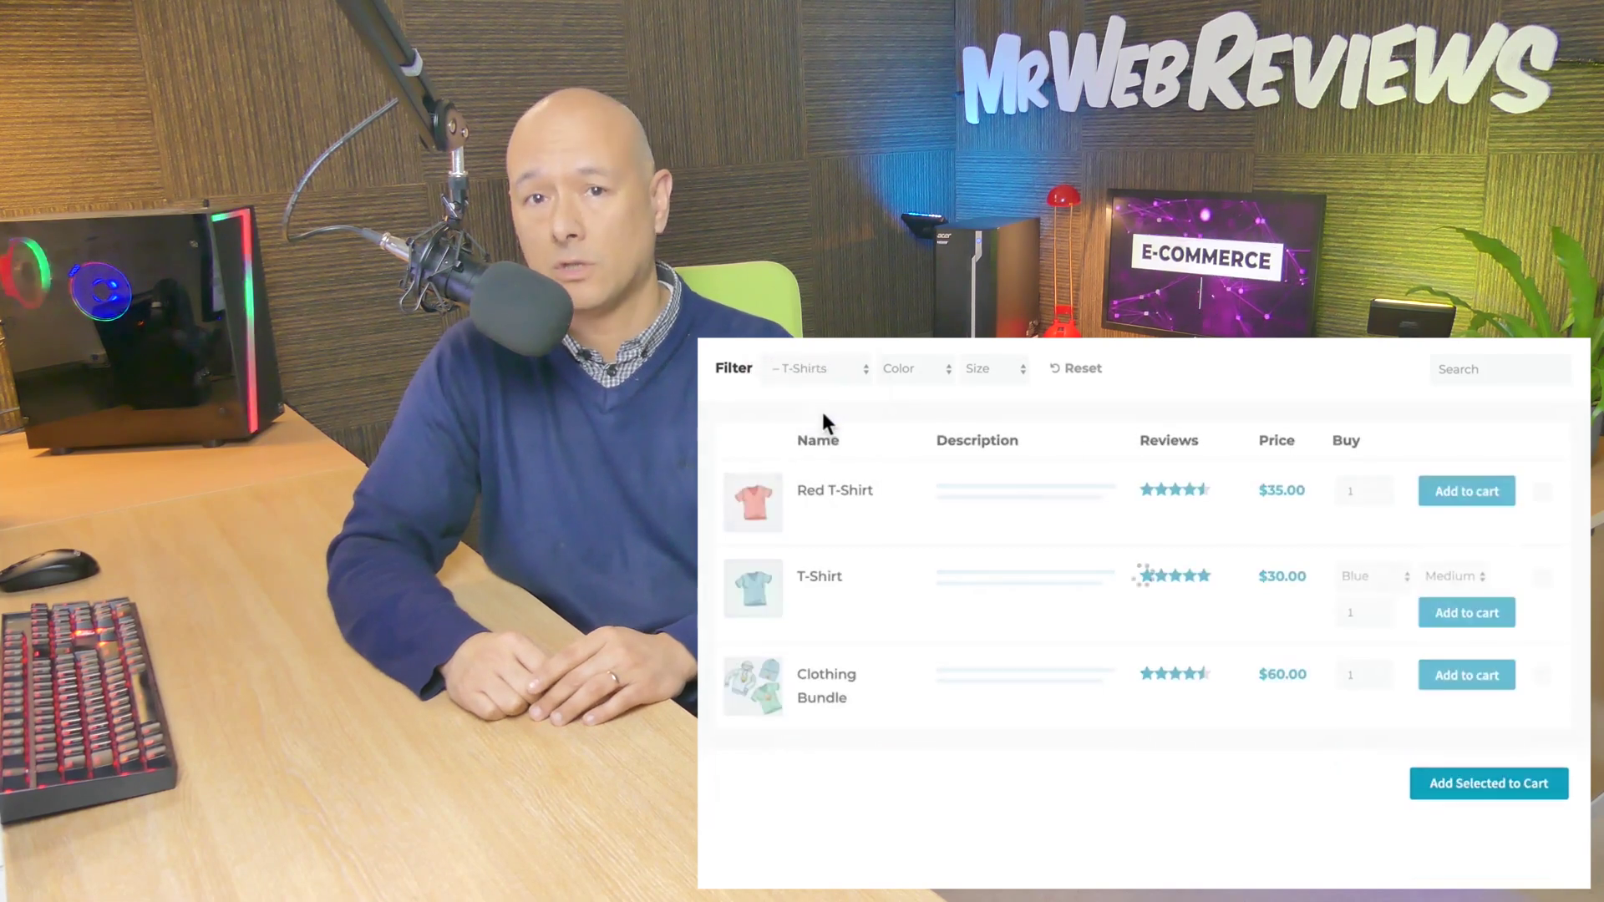
pyautogui.click(1380, 487)
pyautogui.click(1380, 488)
pyautogui.click(1542, 492)
pyautogui.click(1542, 577)
pyautogui.click(1542, 676)
pyautogui.click(1466, 781)
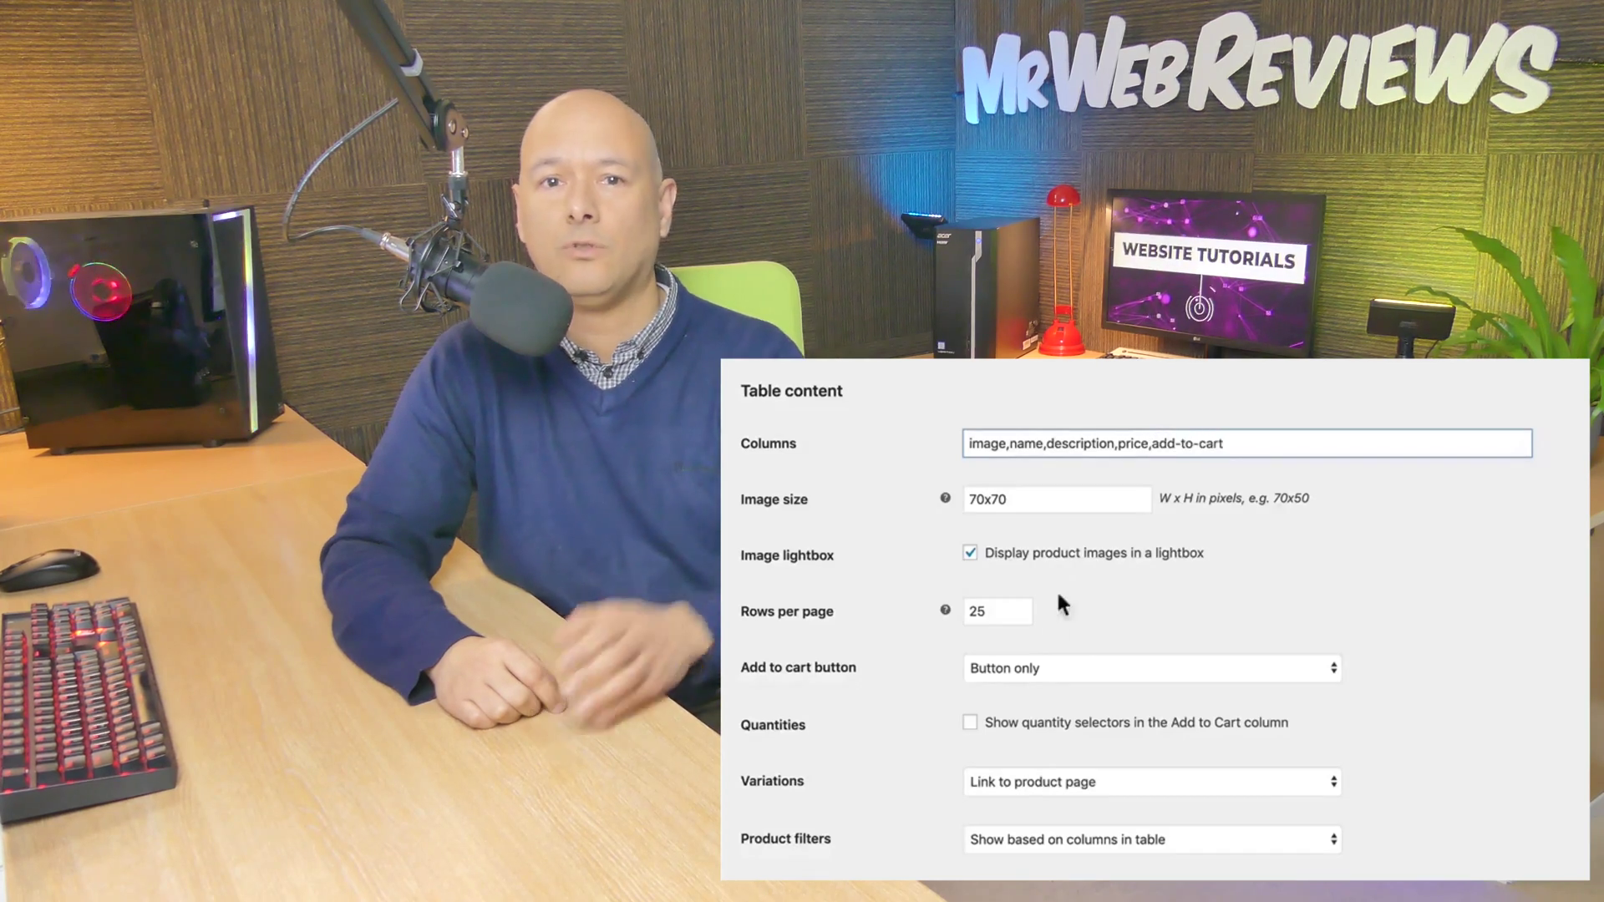
# Step: Change the table's add to cart button style, enable quantity selectors in the Add to Cart column, and change the variations display
pyautogui.click(1043, 669)
pyautogui.click(1042, 685)
pyautogui.click(1046, 723)
pyautogui.click(1054, 782)
pyautogui.click(1055, 798)
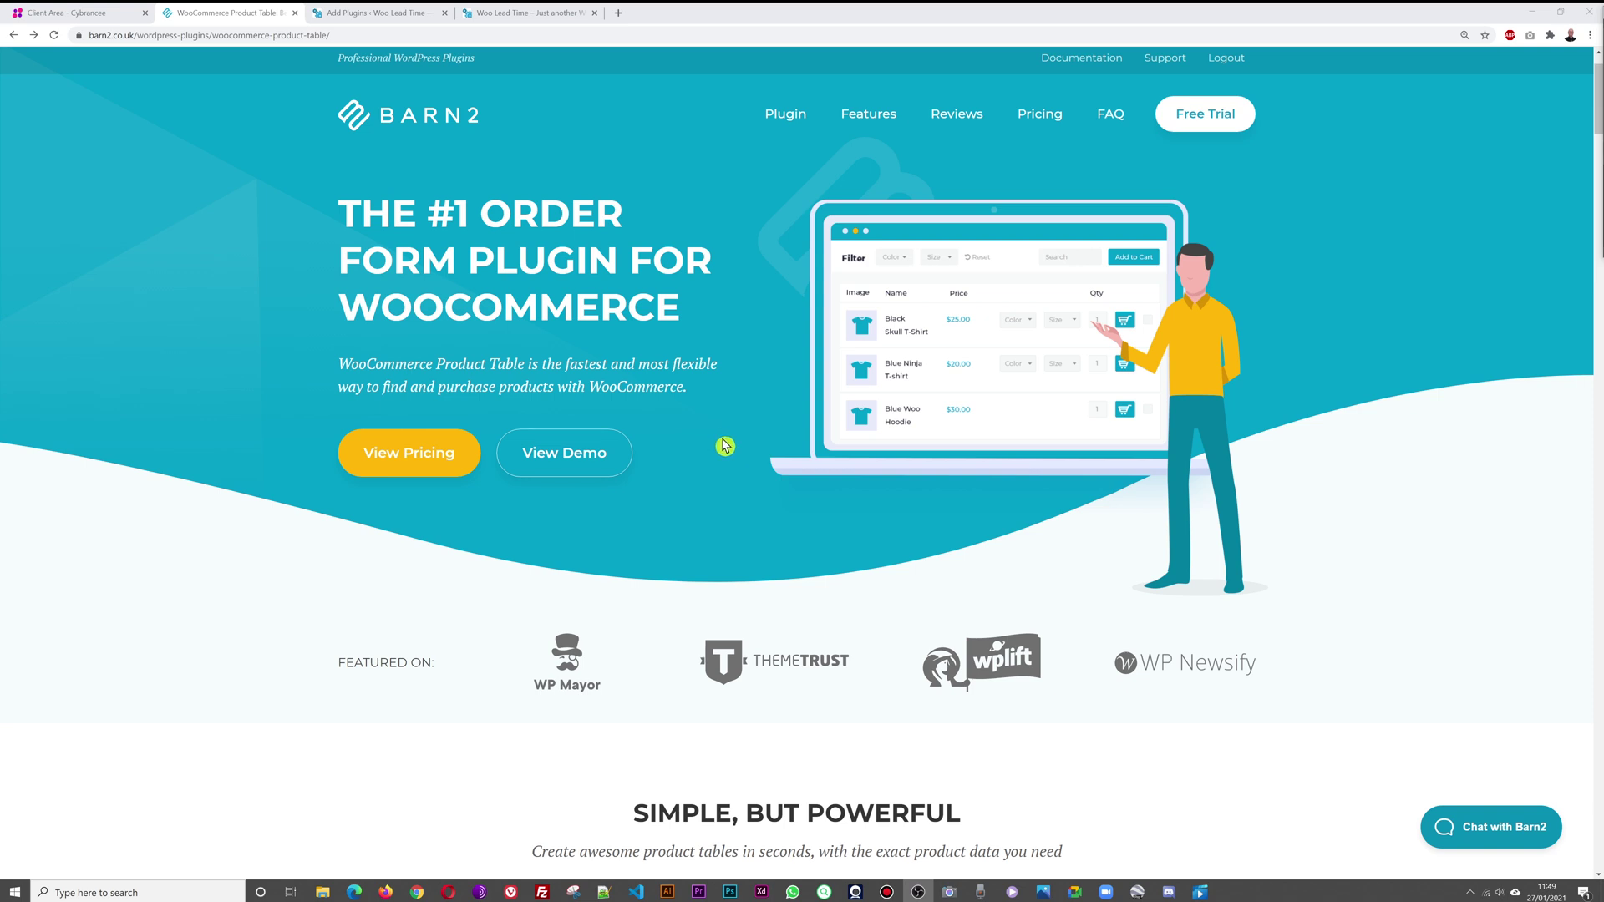
# Step: Look through the introduction and one-page ordering features on Barn2's WooCommerce Product Table page
pyautogui.scroll(-5, 725, 445)
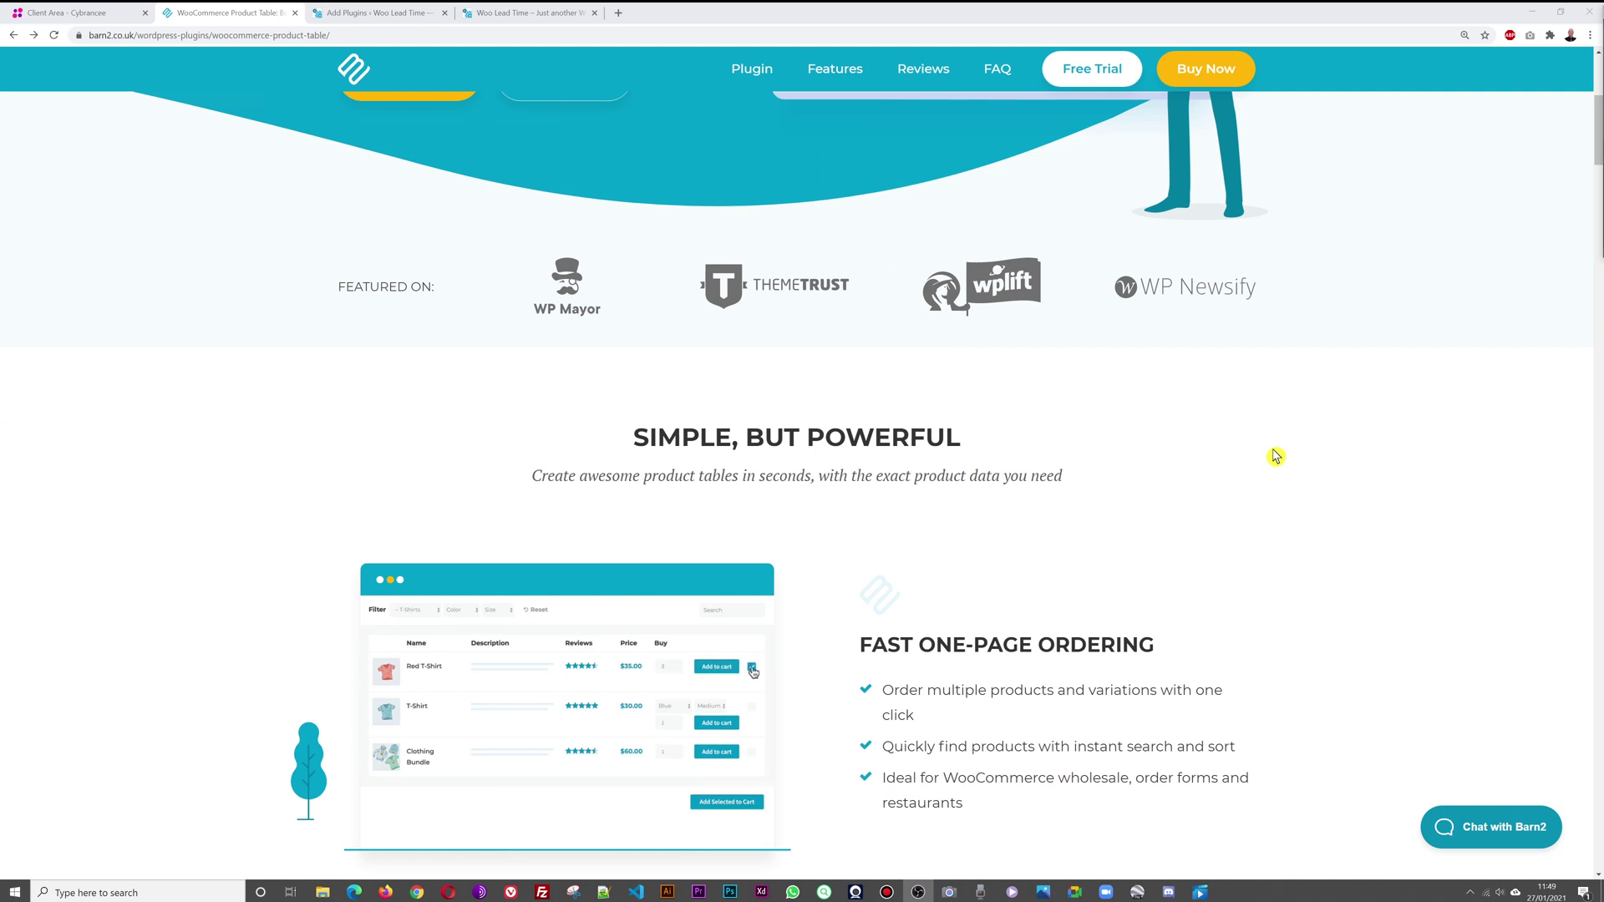
pyautogui.scroll(-3, 1275, 456)
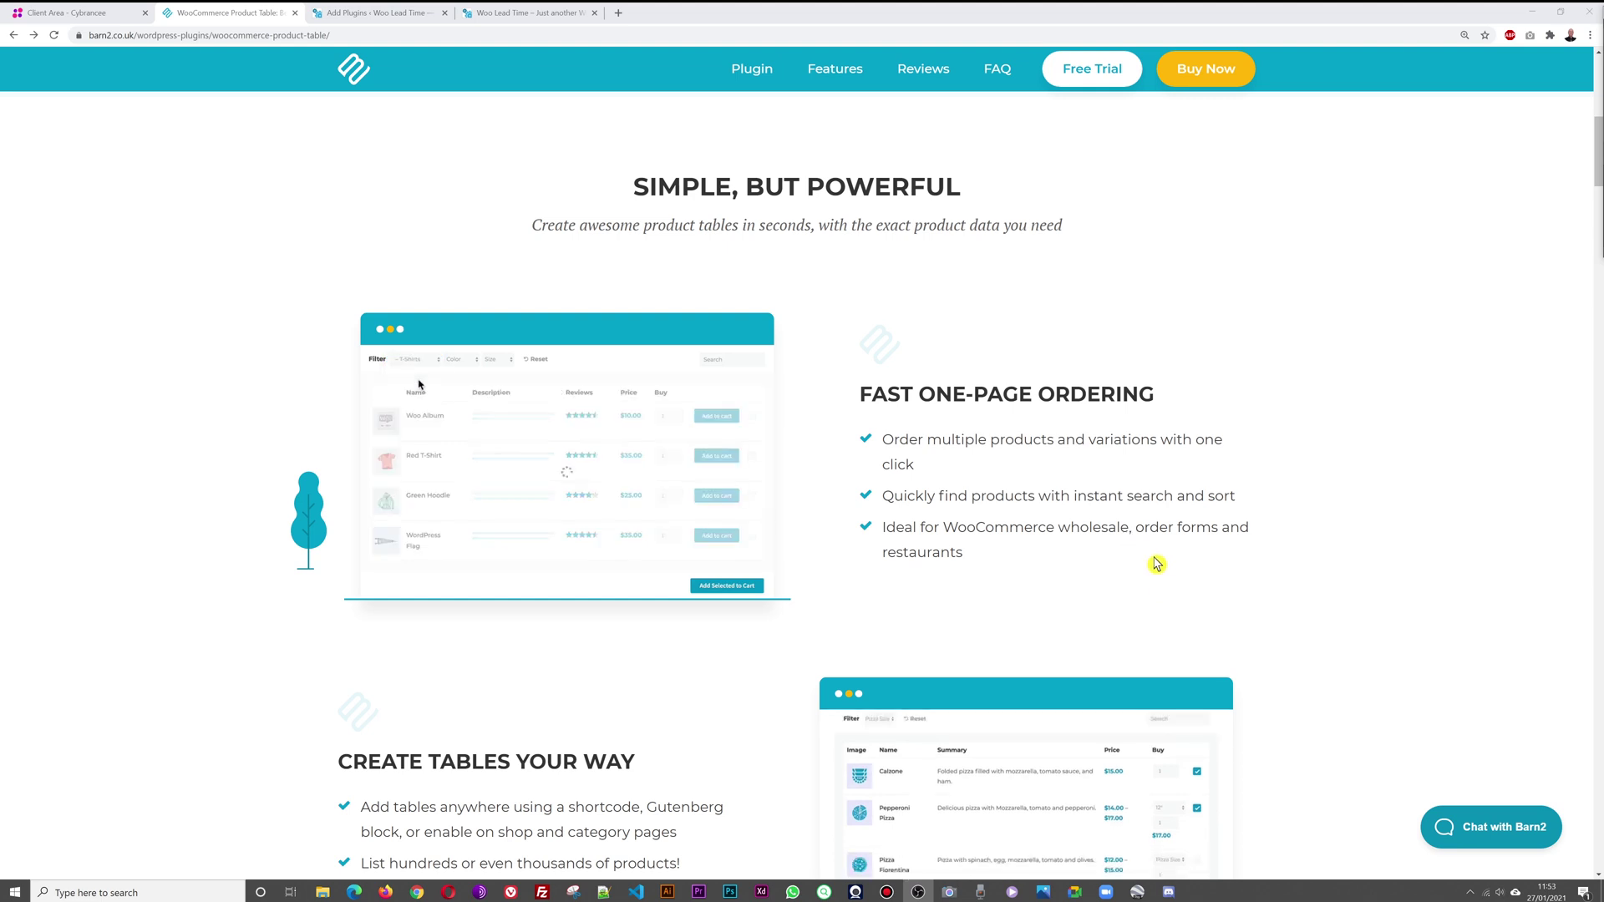
pyautogui.scroll(7, 1156, 564)
pyautogui.scroll(1, 1273, 578)
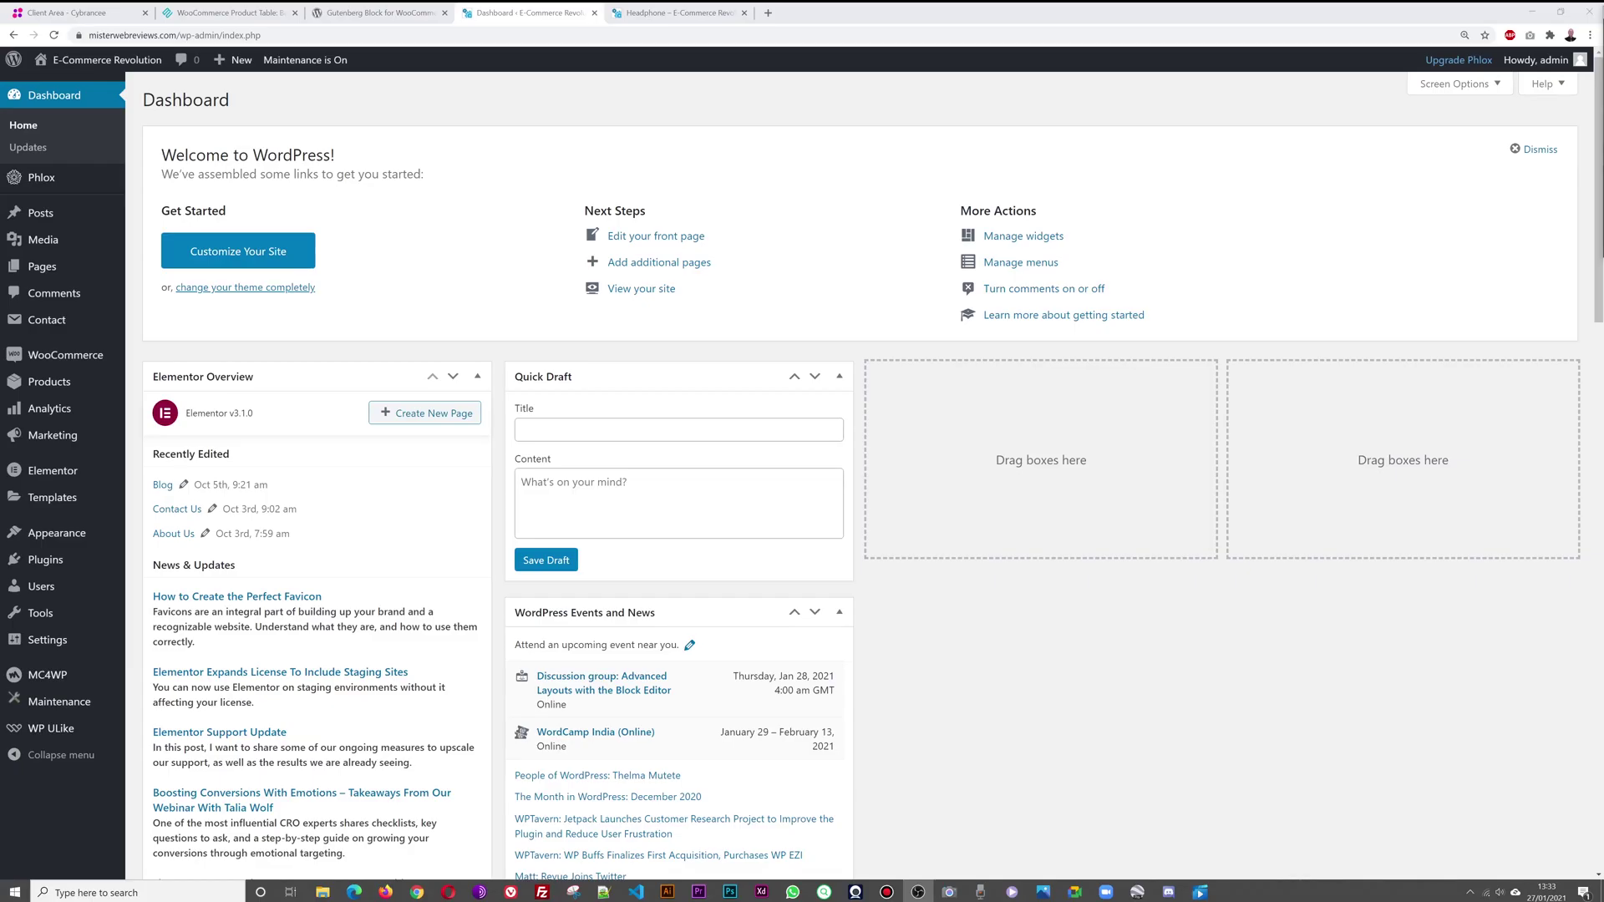
# Step: View the store's default product listings for the Headphone and Earphone categories
pyautogui.click(651, 12)
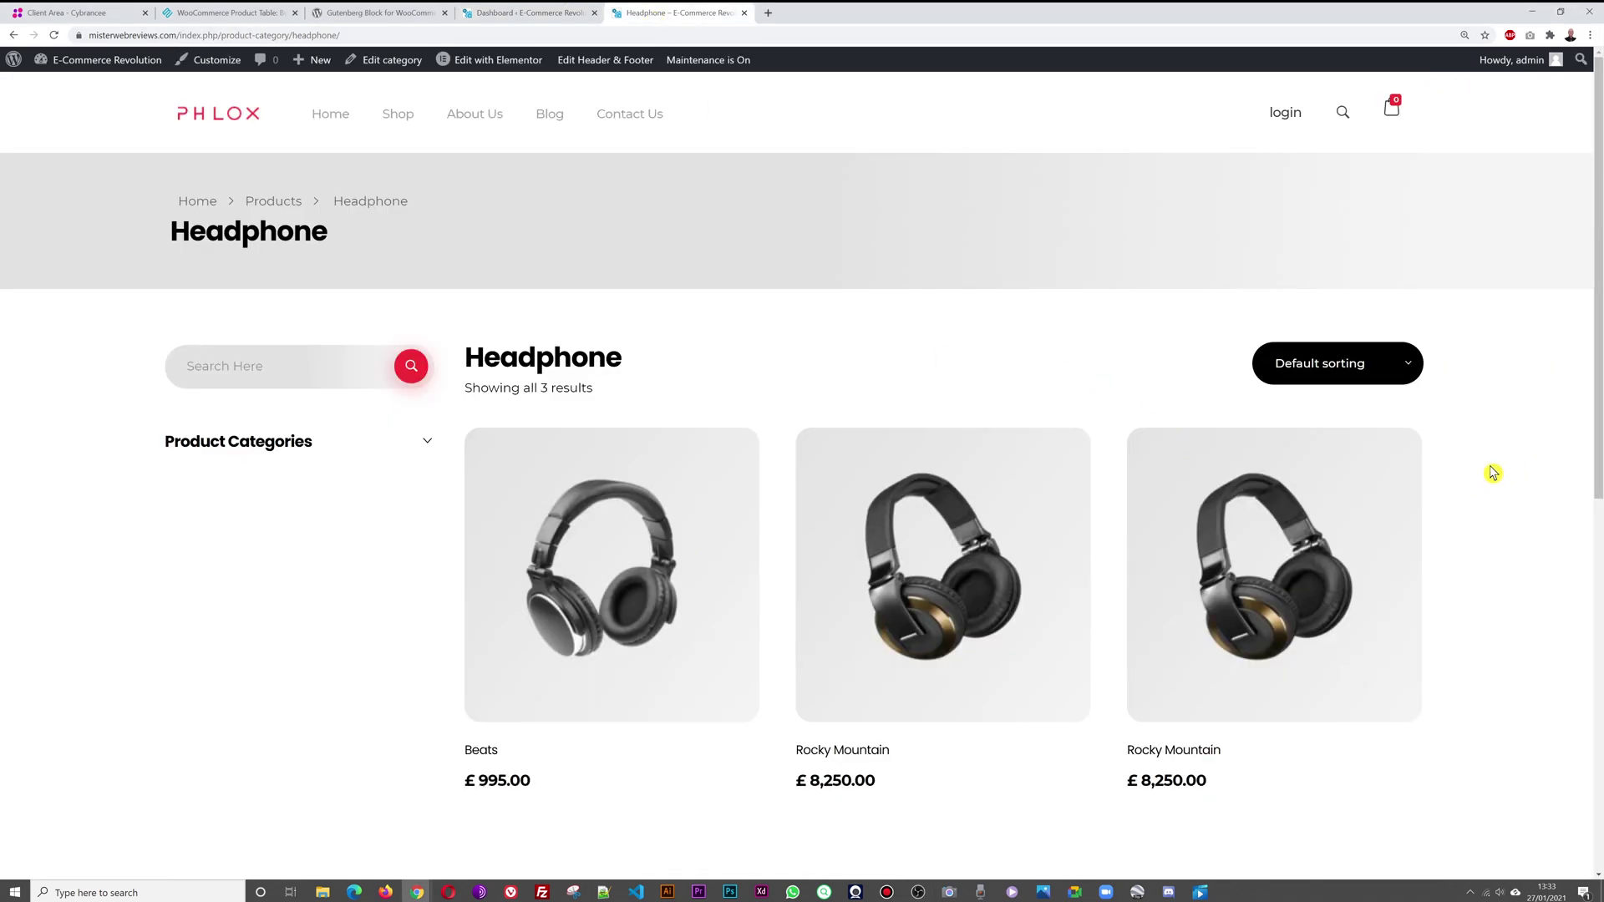
pyautogui.scroll(-2, 1494, 473)
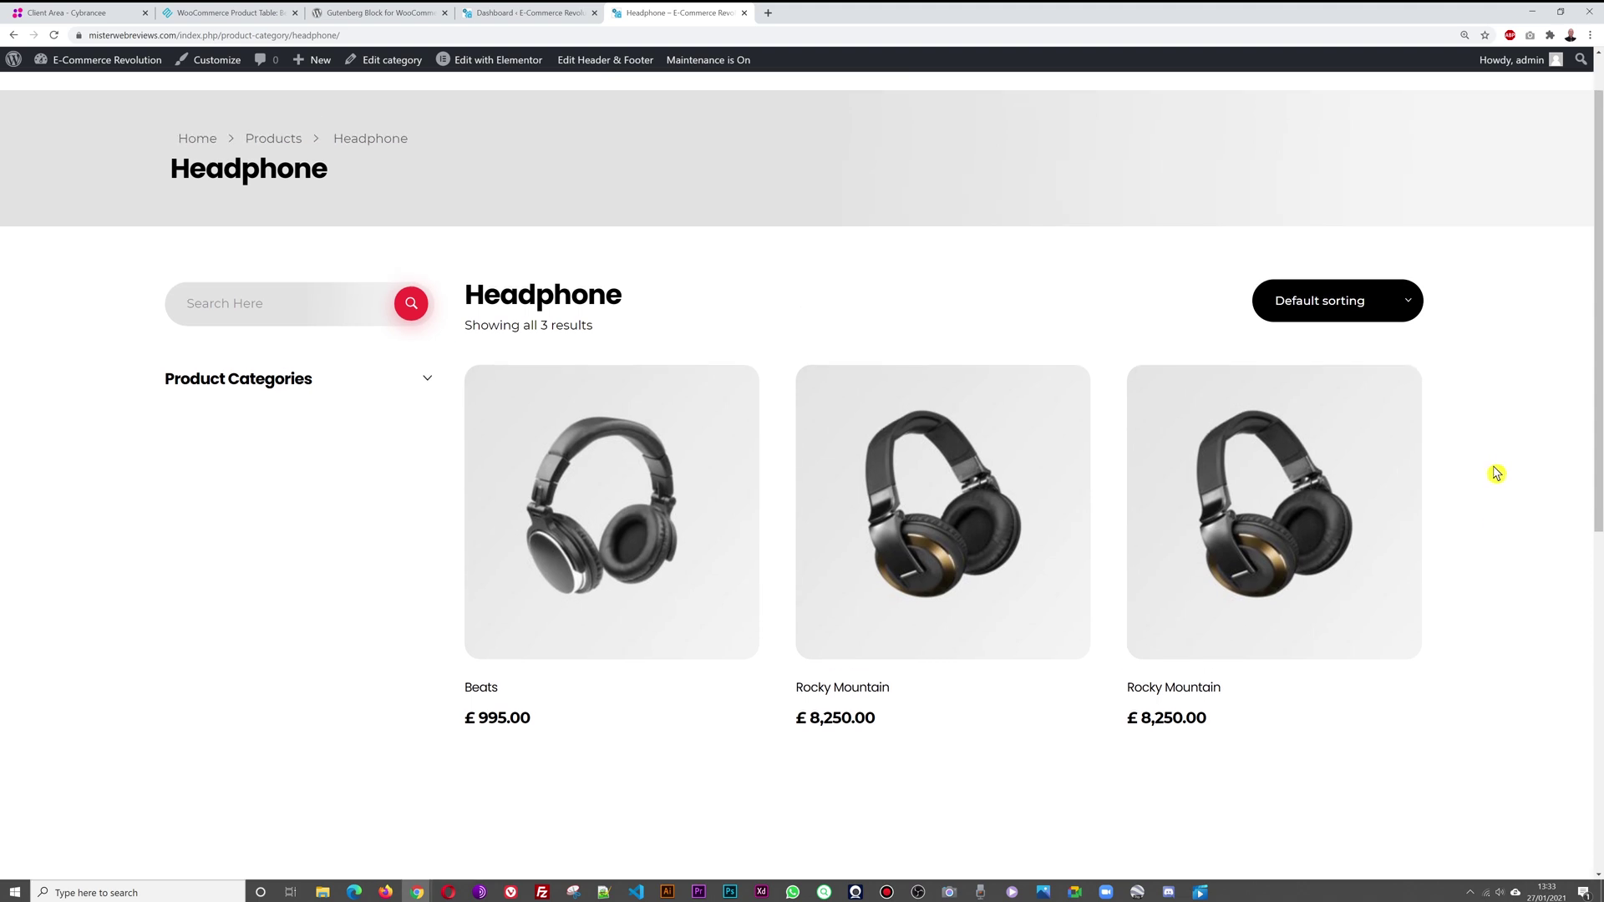
pyautogui.scroll(1, 1495, 473)
pyautogui.scroll(-2, 1106, 426)
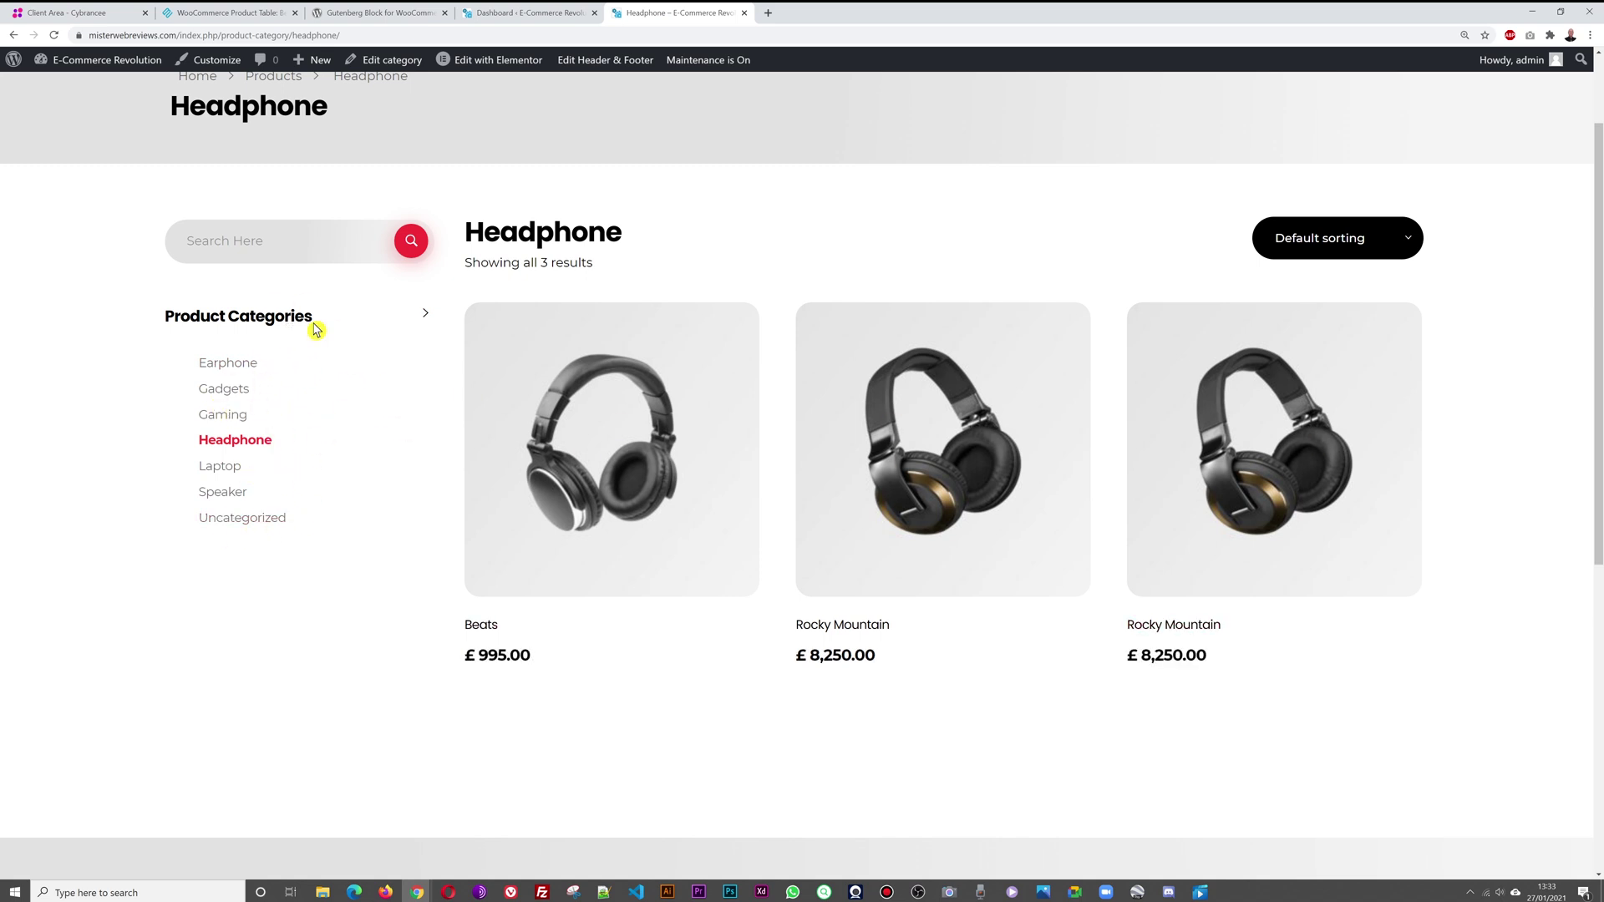
pyautogui.click(226, 368)
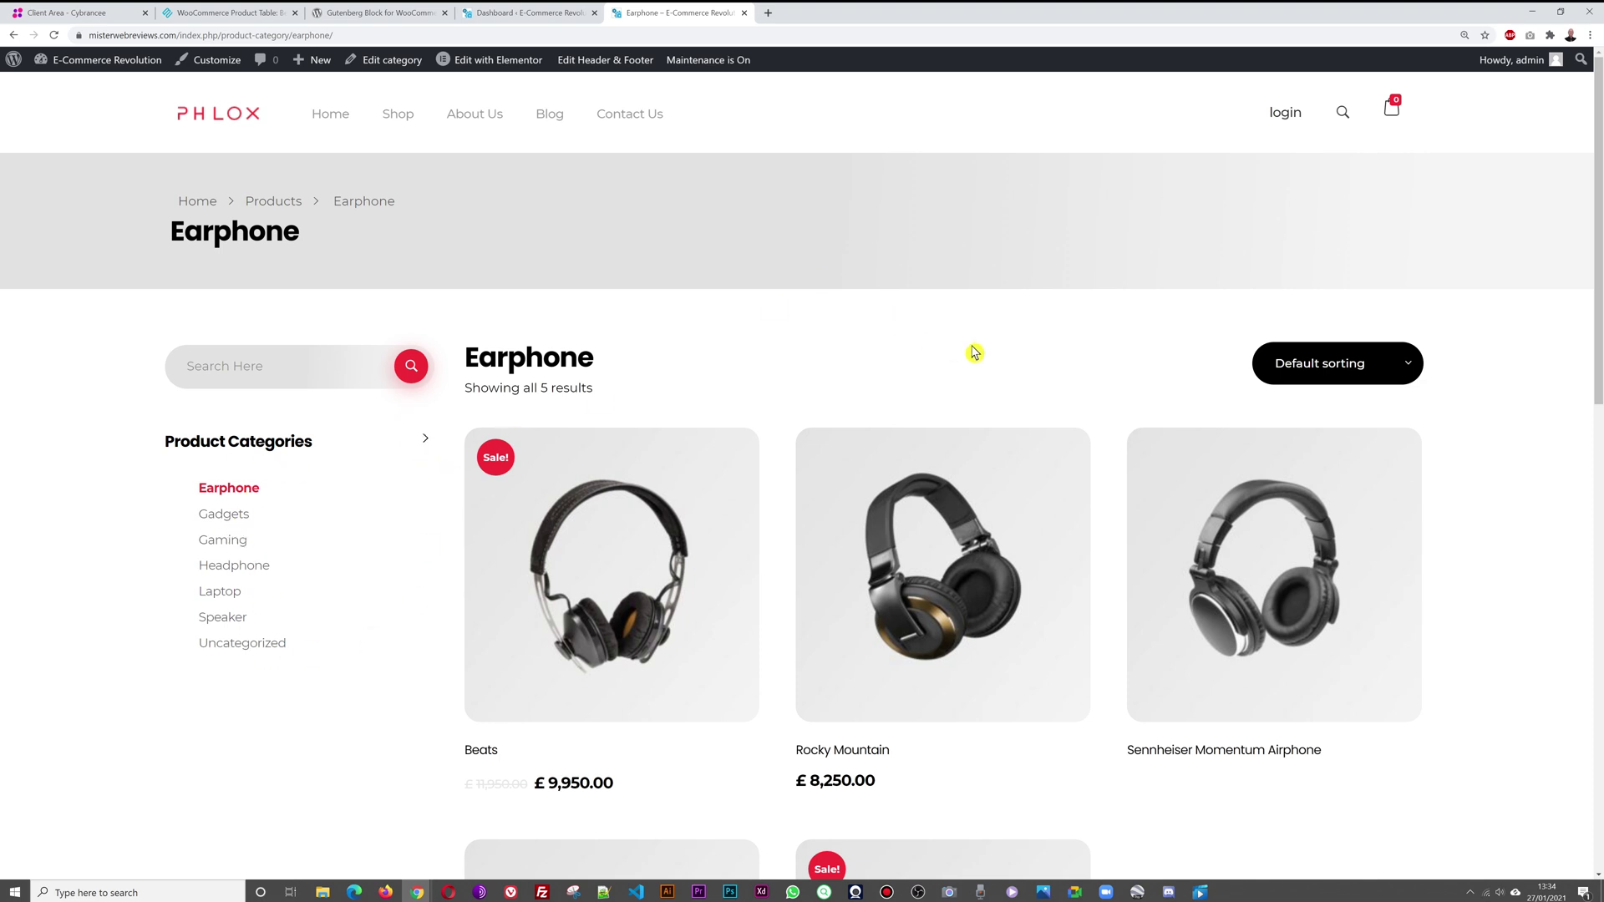
# Step: Upload woocommerce-product-table.zip as a new plugin on the WordPress site, install it and activate it
pyautogui.click(528, 14)
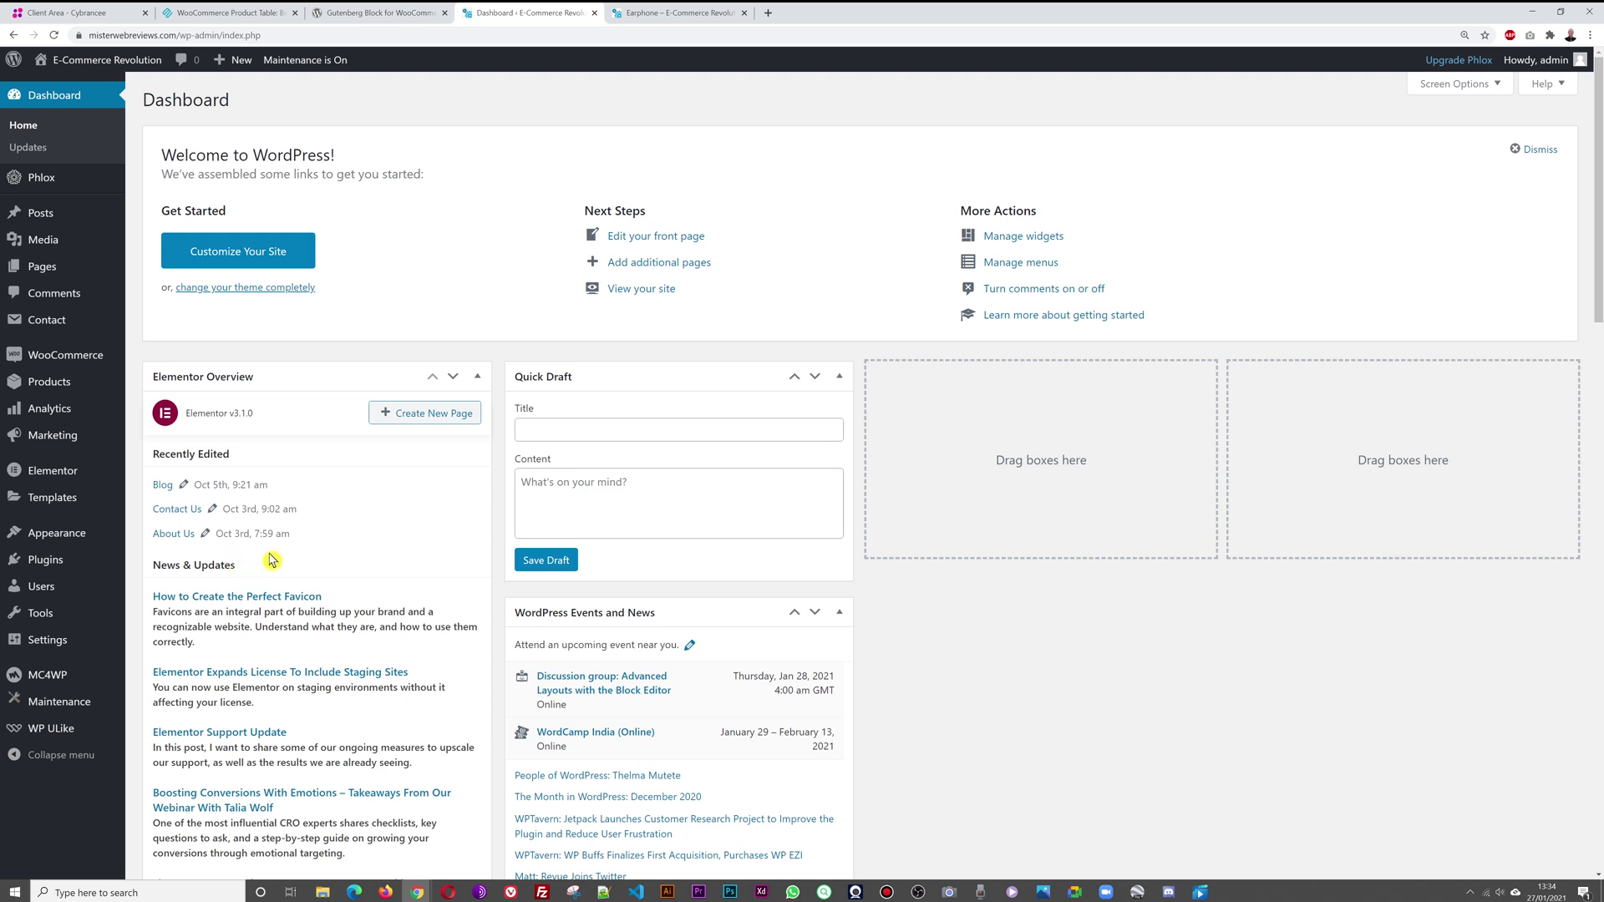
pyautogui.moveTo(43, 570)
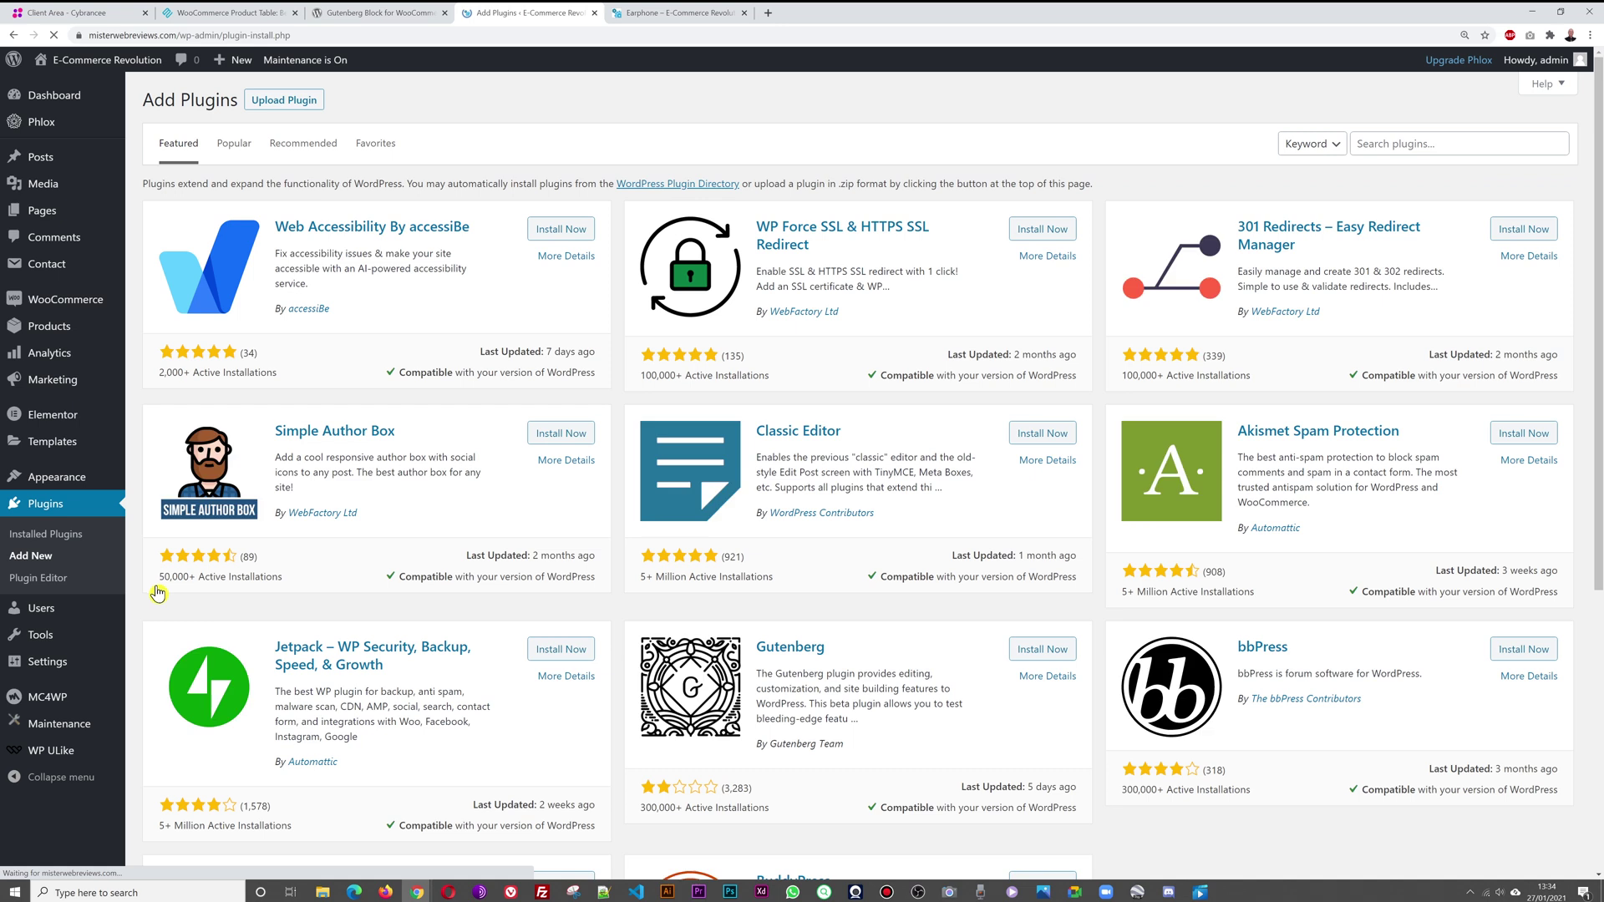
pyautogui.click(309, 105)
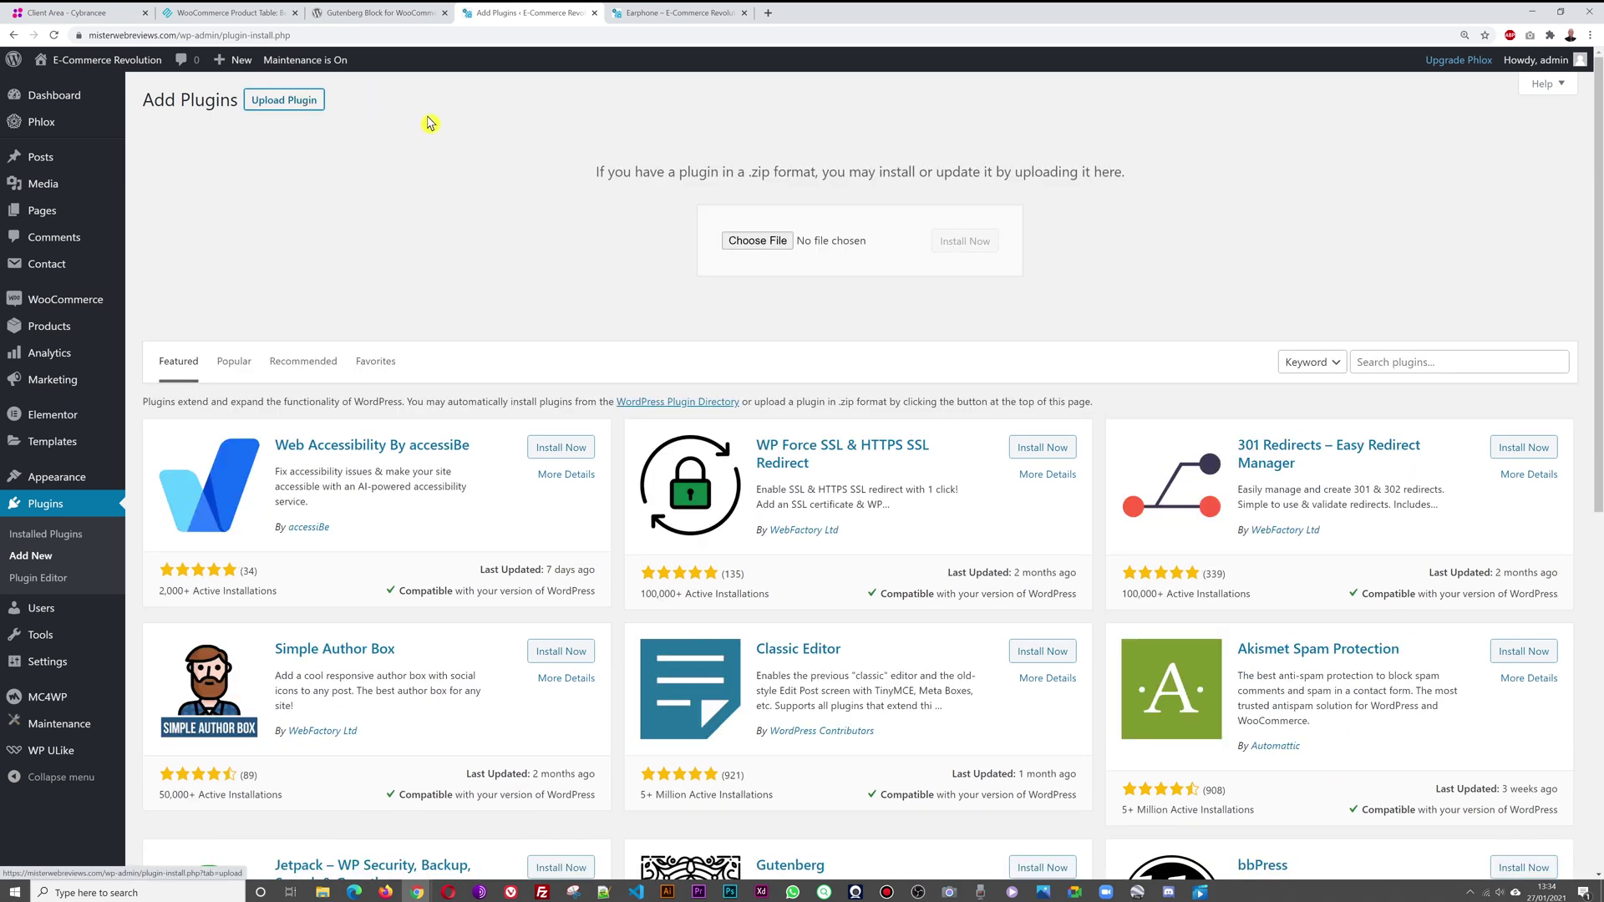
pyautogui.click(781, 244)
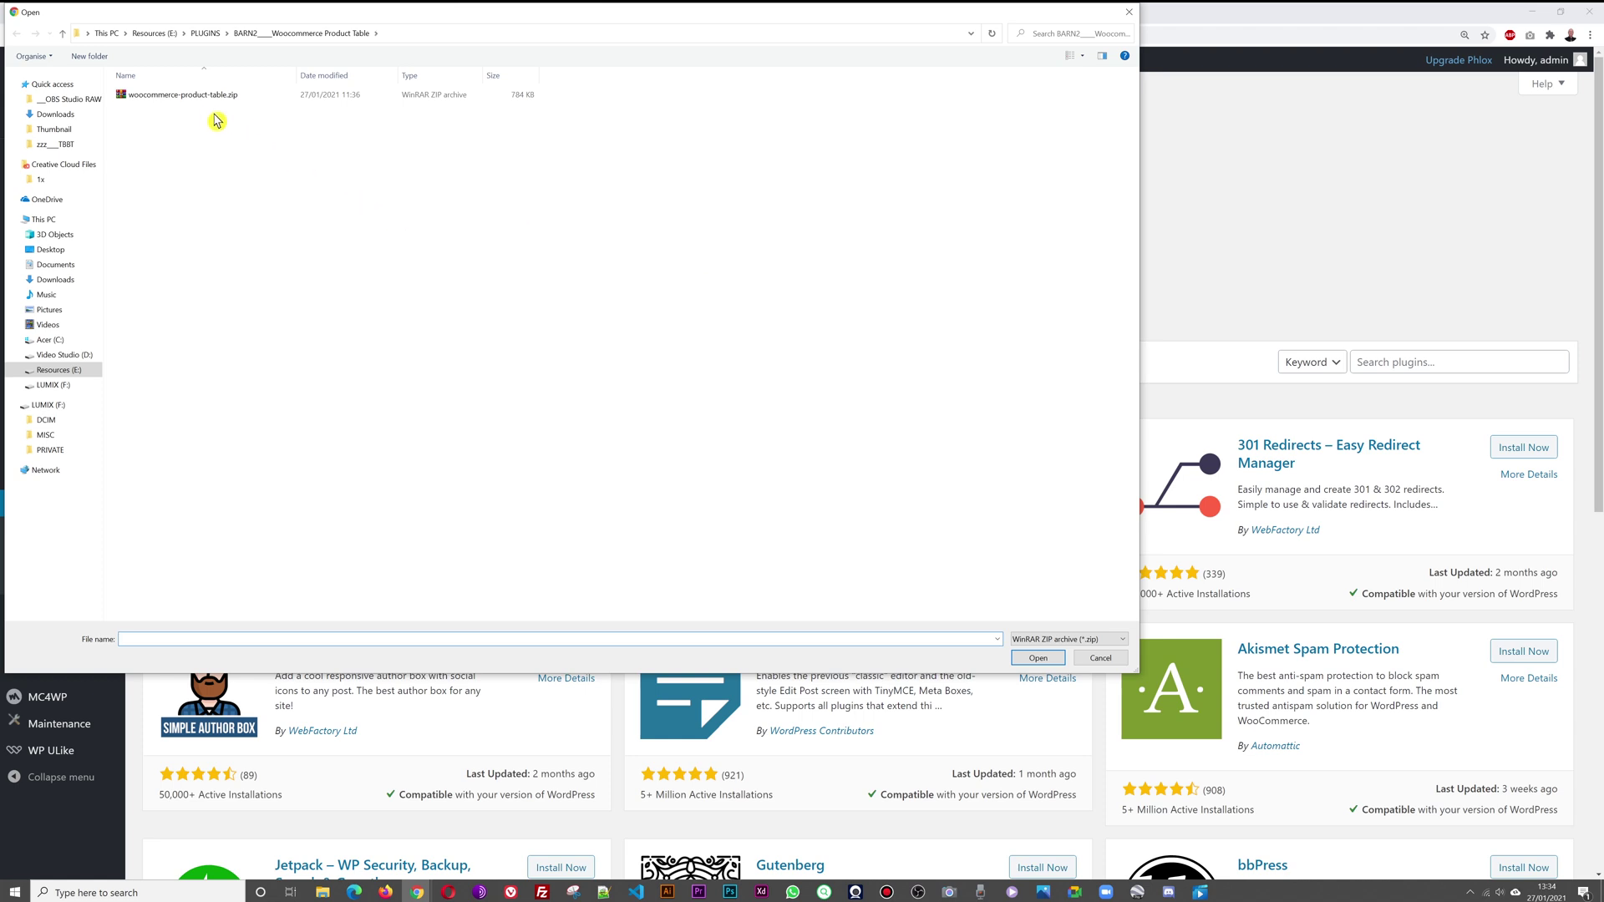
pyautogui.click(199, 96)
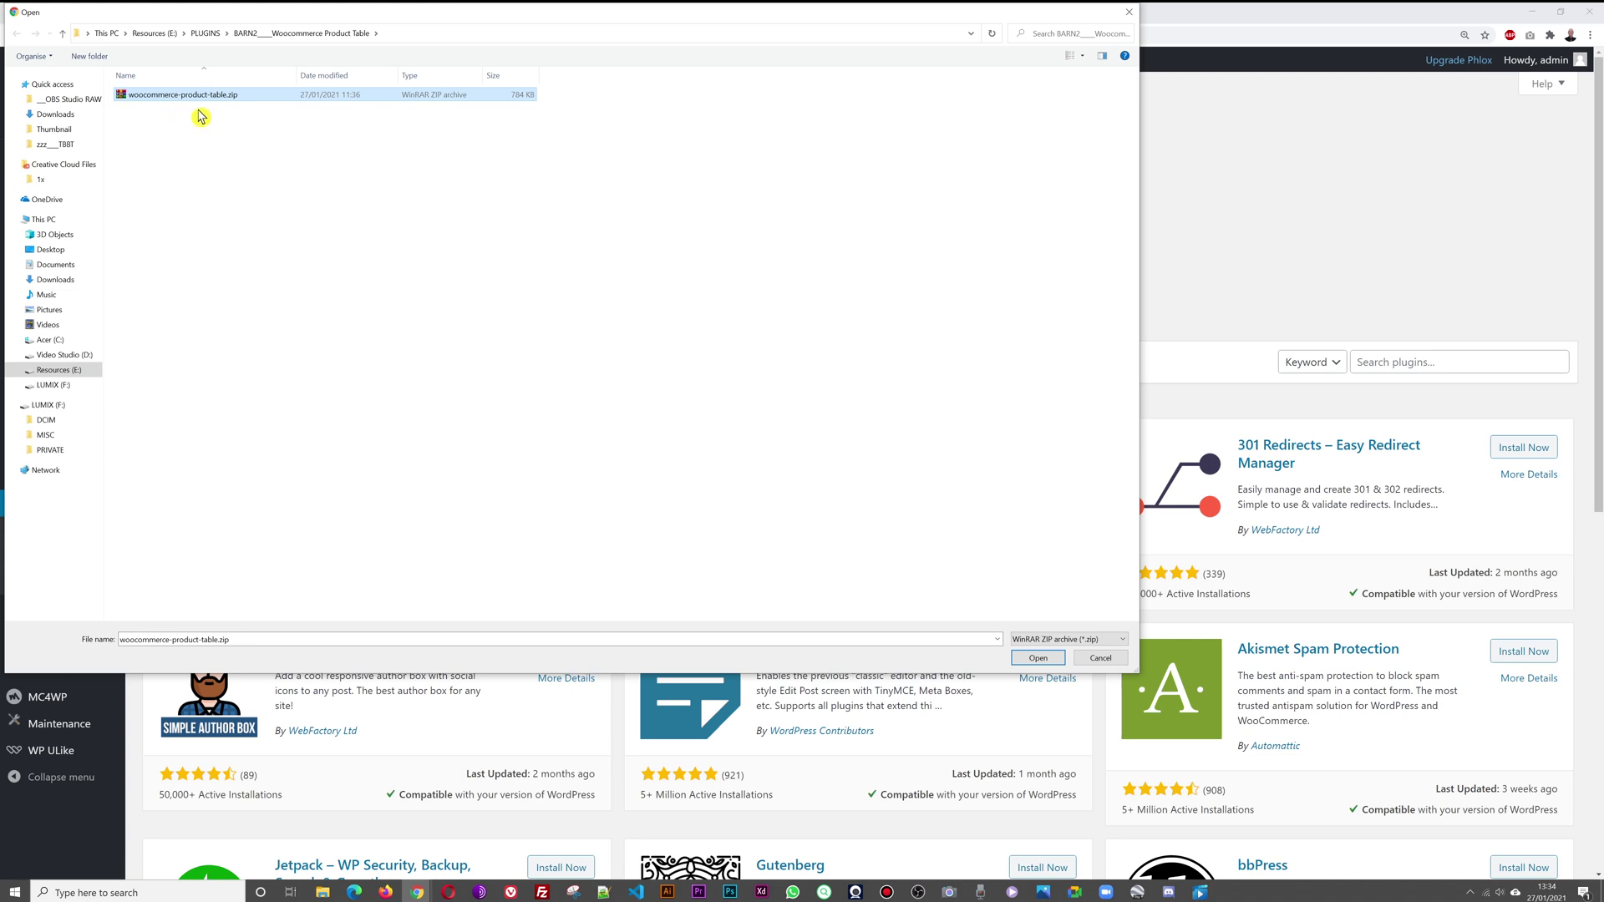
pyautogui.click(1038, 659)
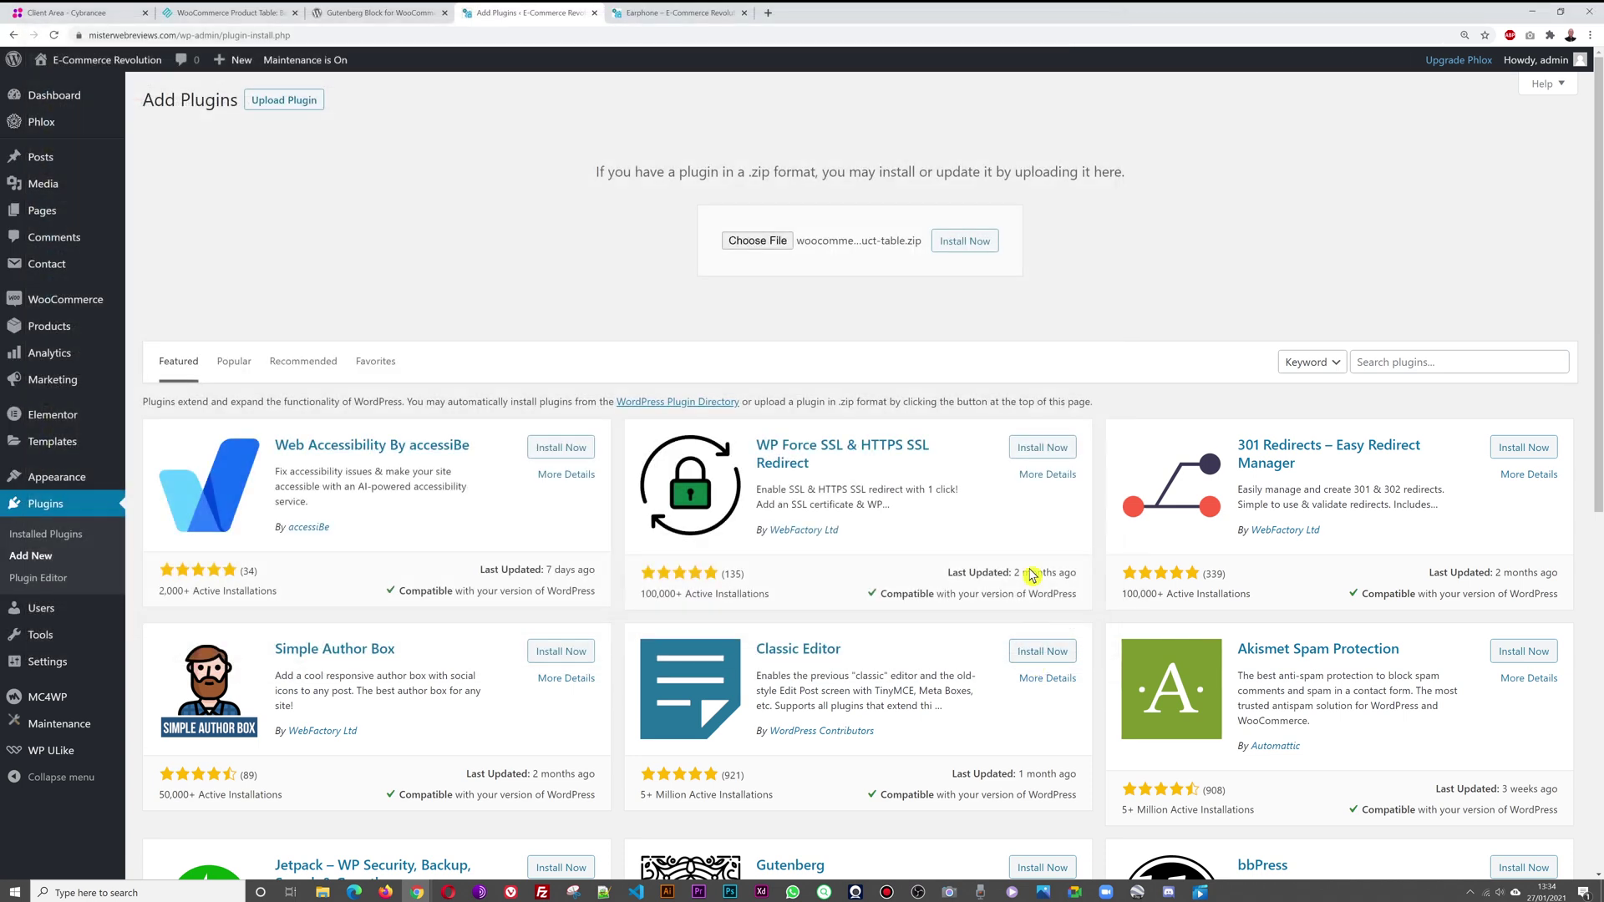
pyautogui.click(980, 244)
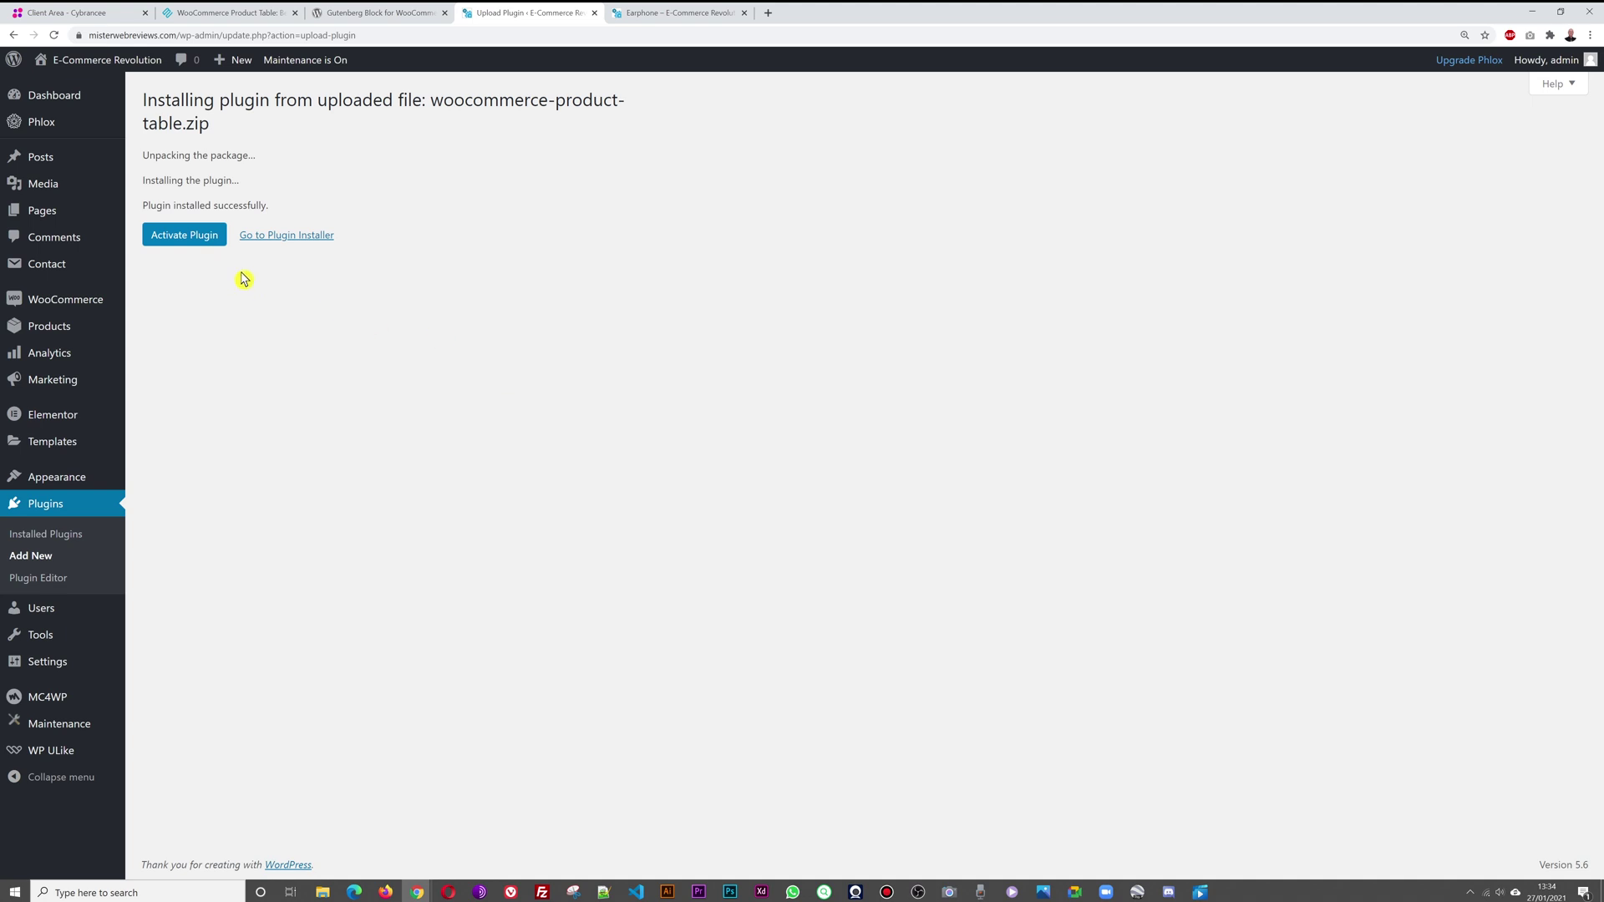
pyautogui.click(185, 237)
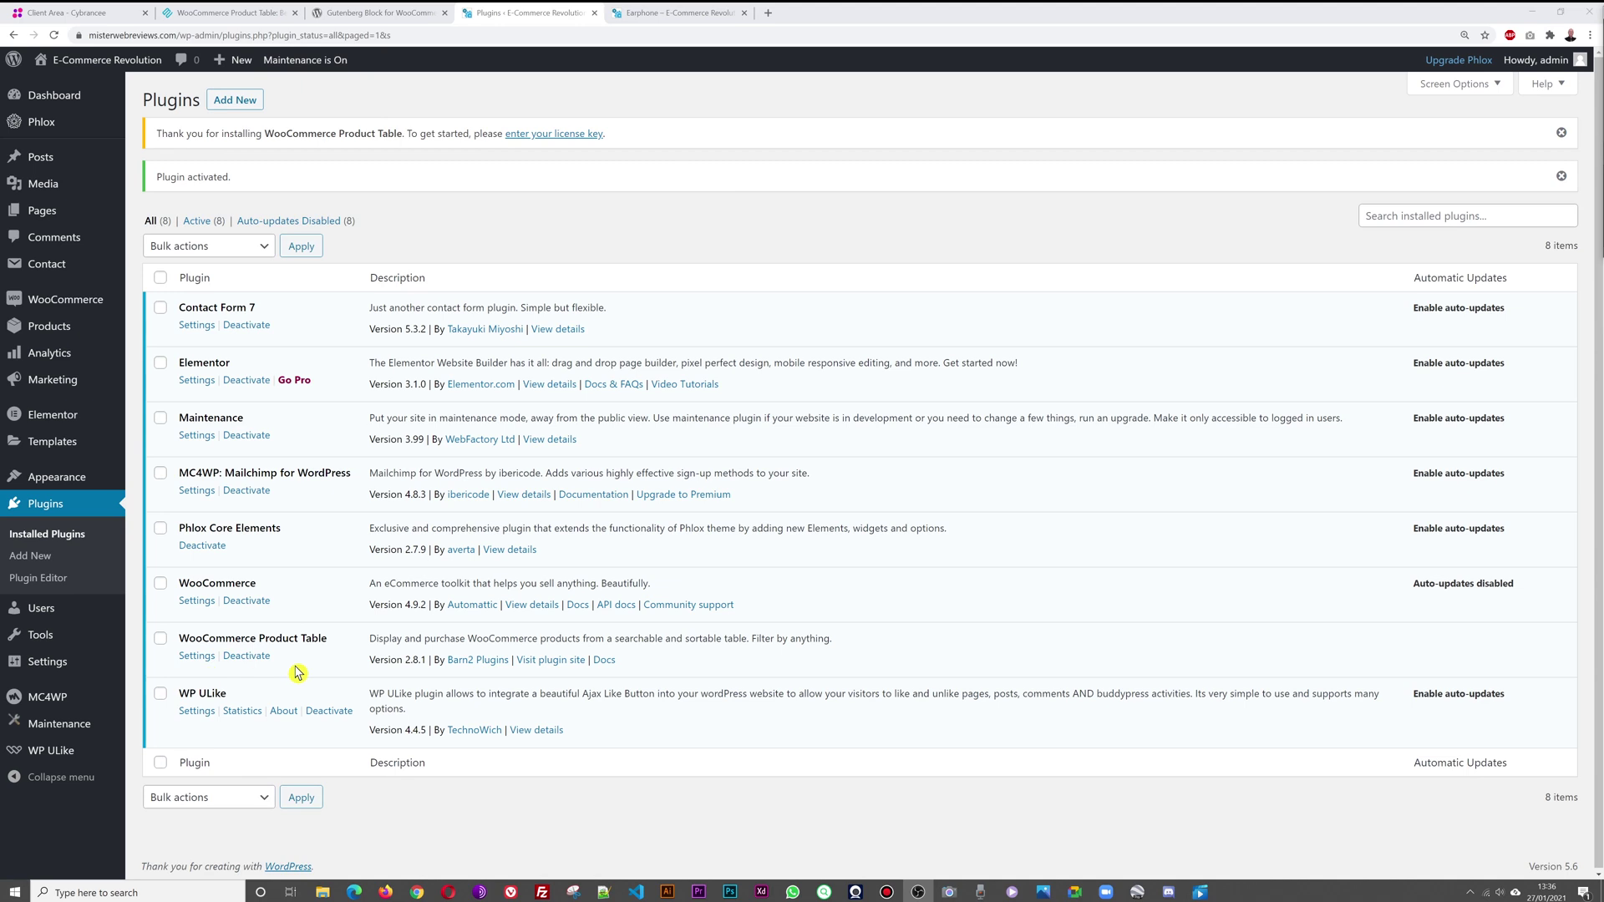
# Step: Copy the plugin title "Gutenberg Block for WooCommerce Product Table" from its WordPress.org page
pyautogui.click(375, 15)
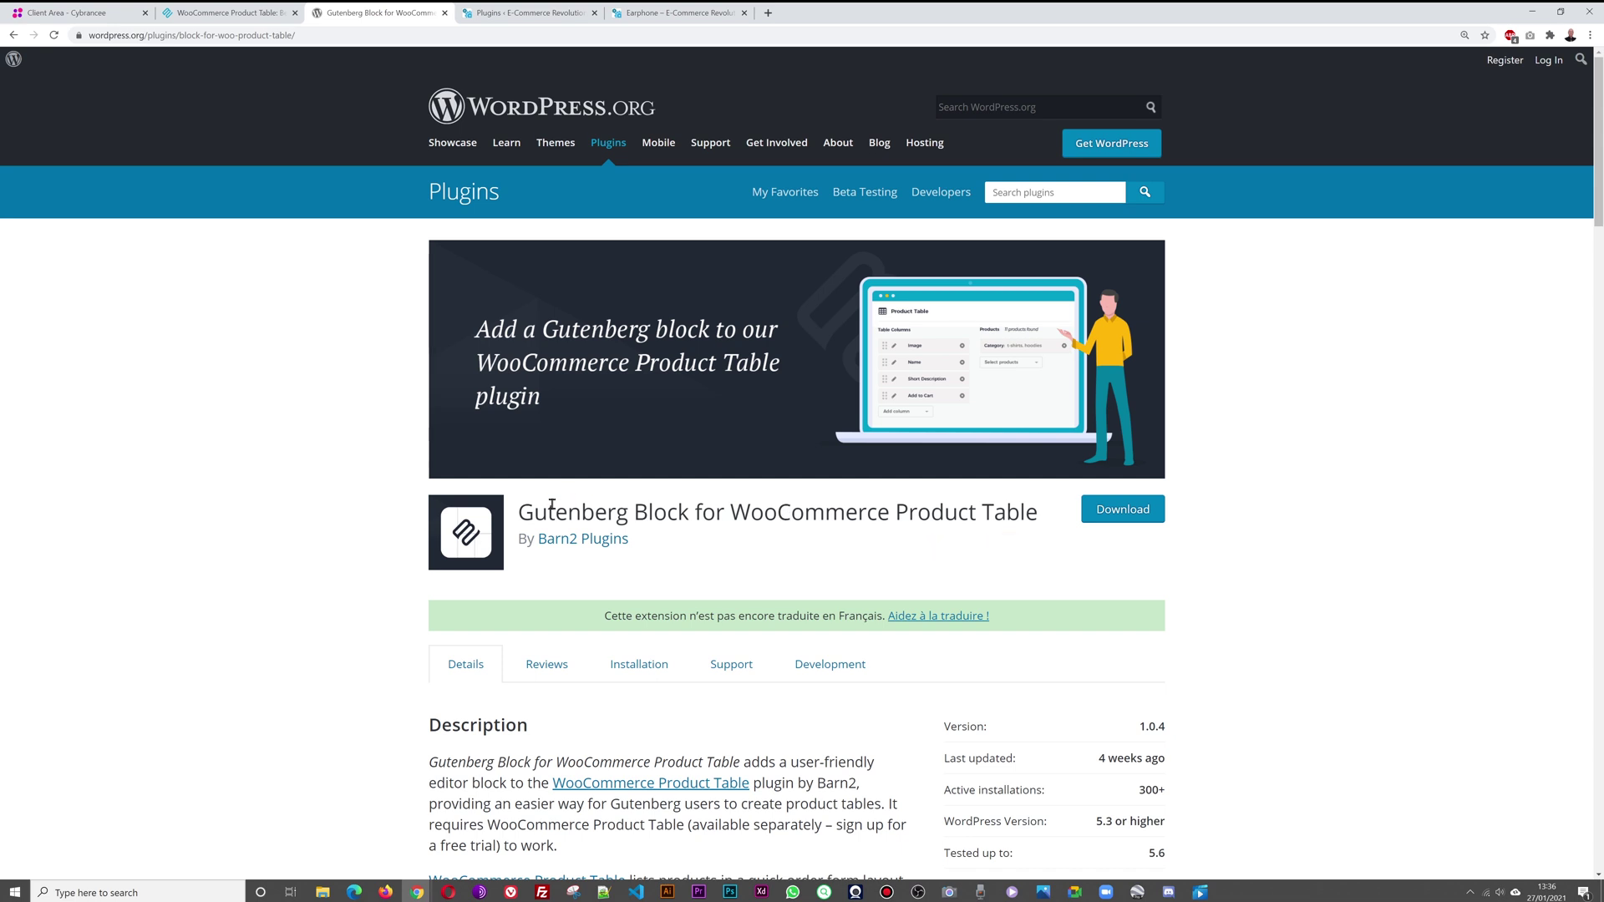
pyautogui.moveTo(521, 511); pyautogui.dragTo(1041, 519)
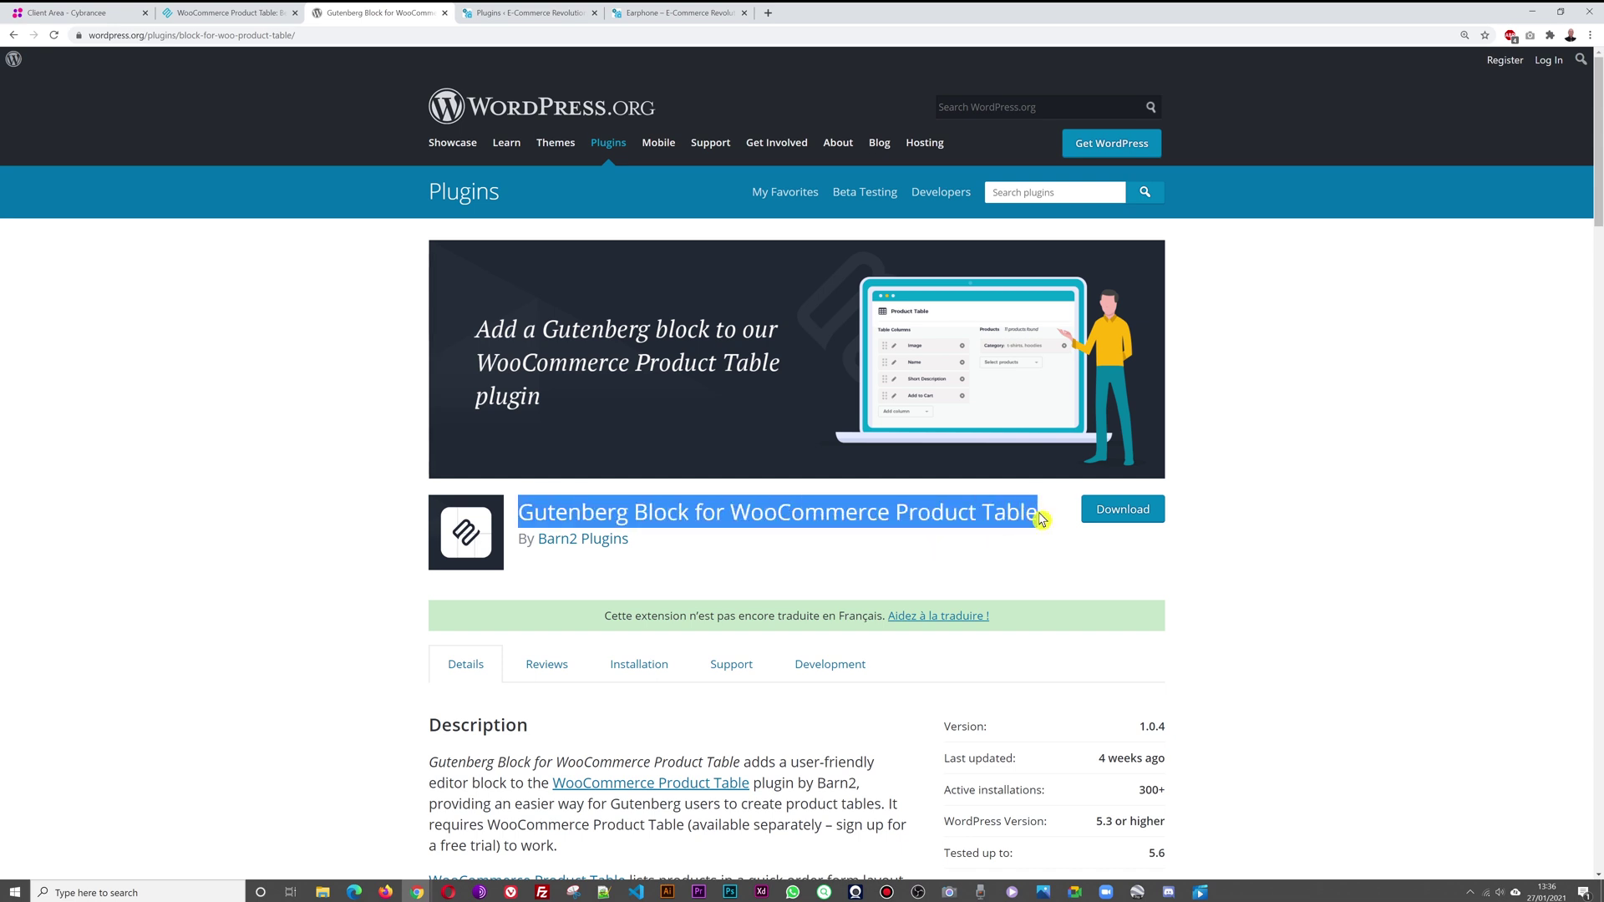
pyautogui.rightClick(990, 517)
pyautogui.click(1013, 534)
pyautogui.click(938, 555)
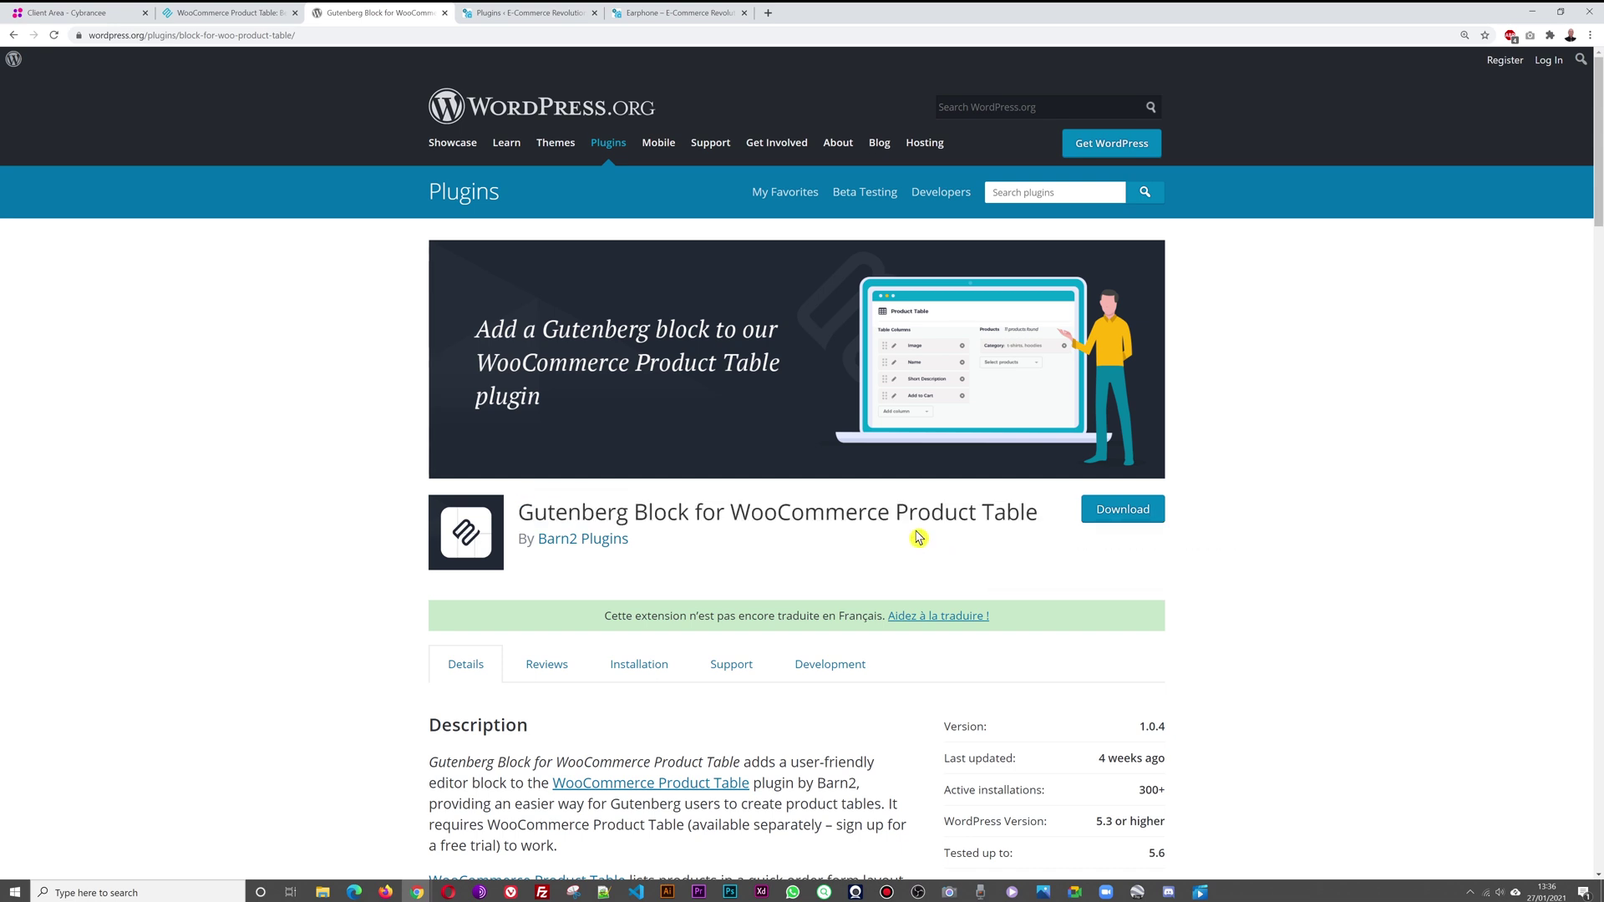
# Step: Search the site's plugin directory for "Gutenberg Block for WooCommerce Product Table", then install and activate that plugin
pyautogui.click(551, 17)
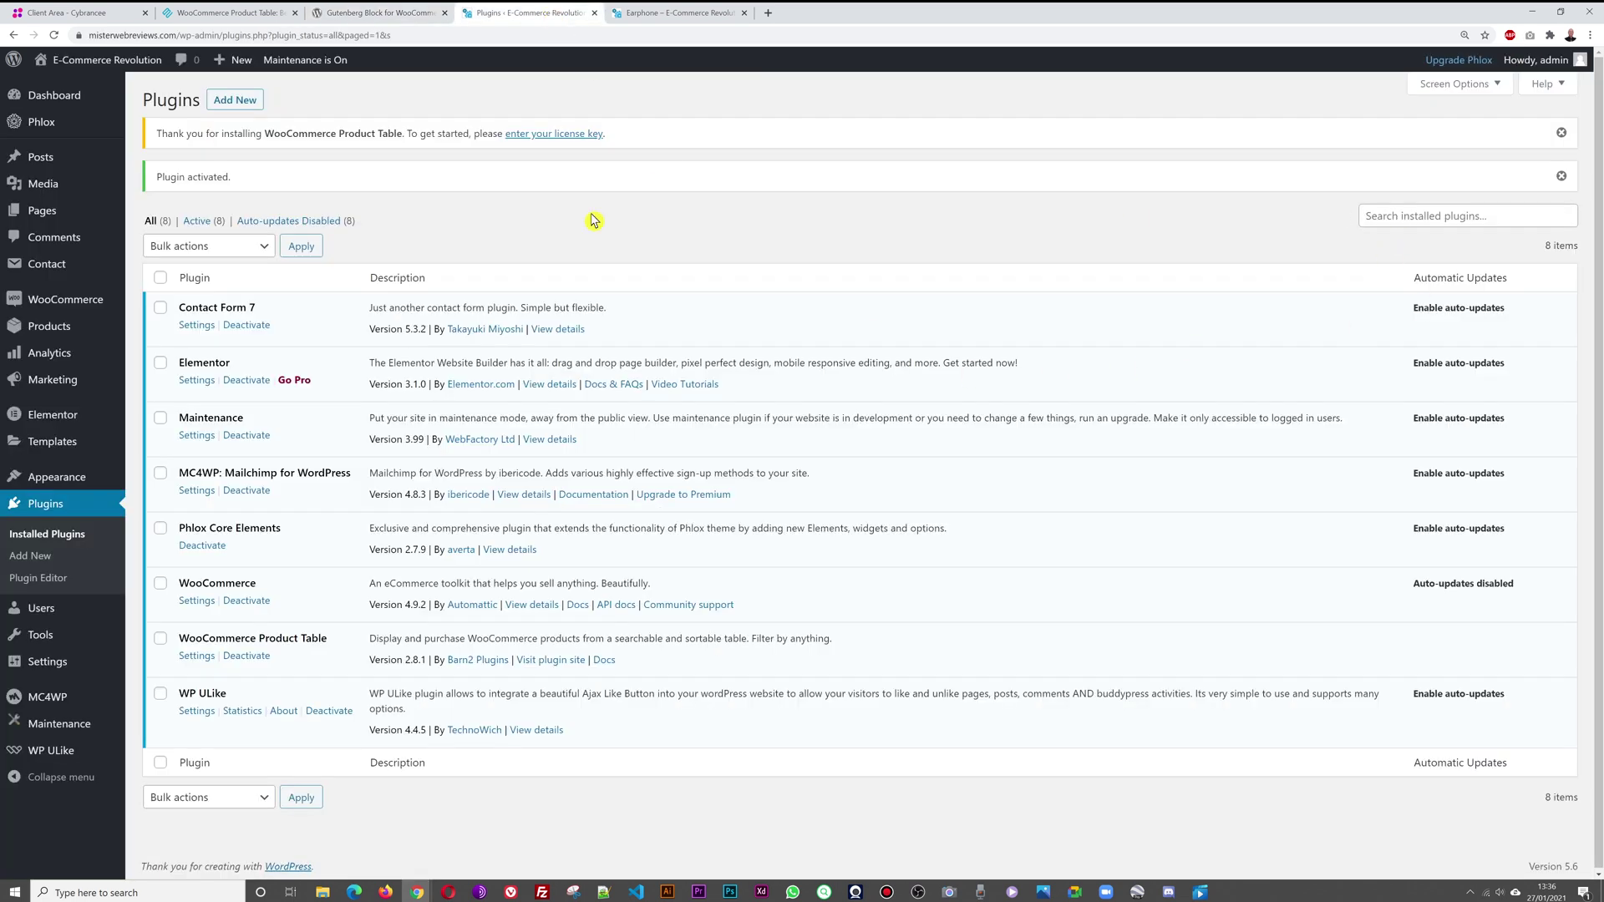
pyautogui.click(242, 102)
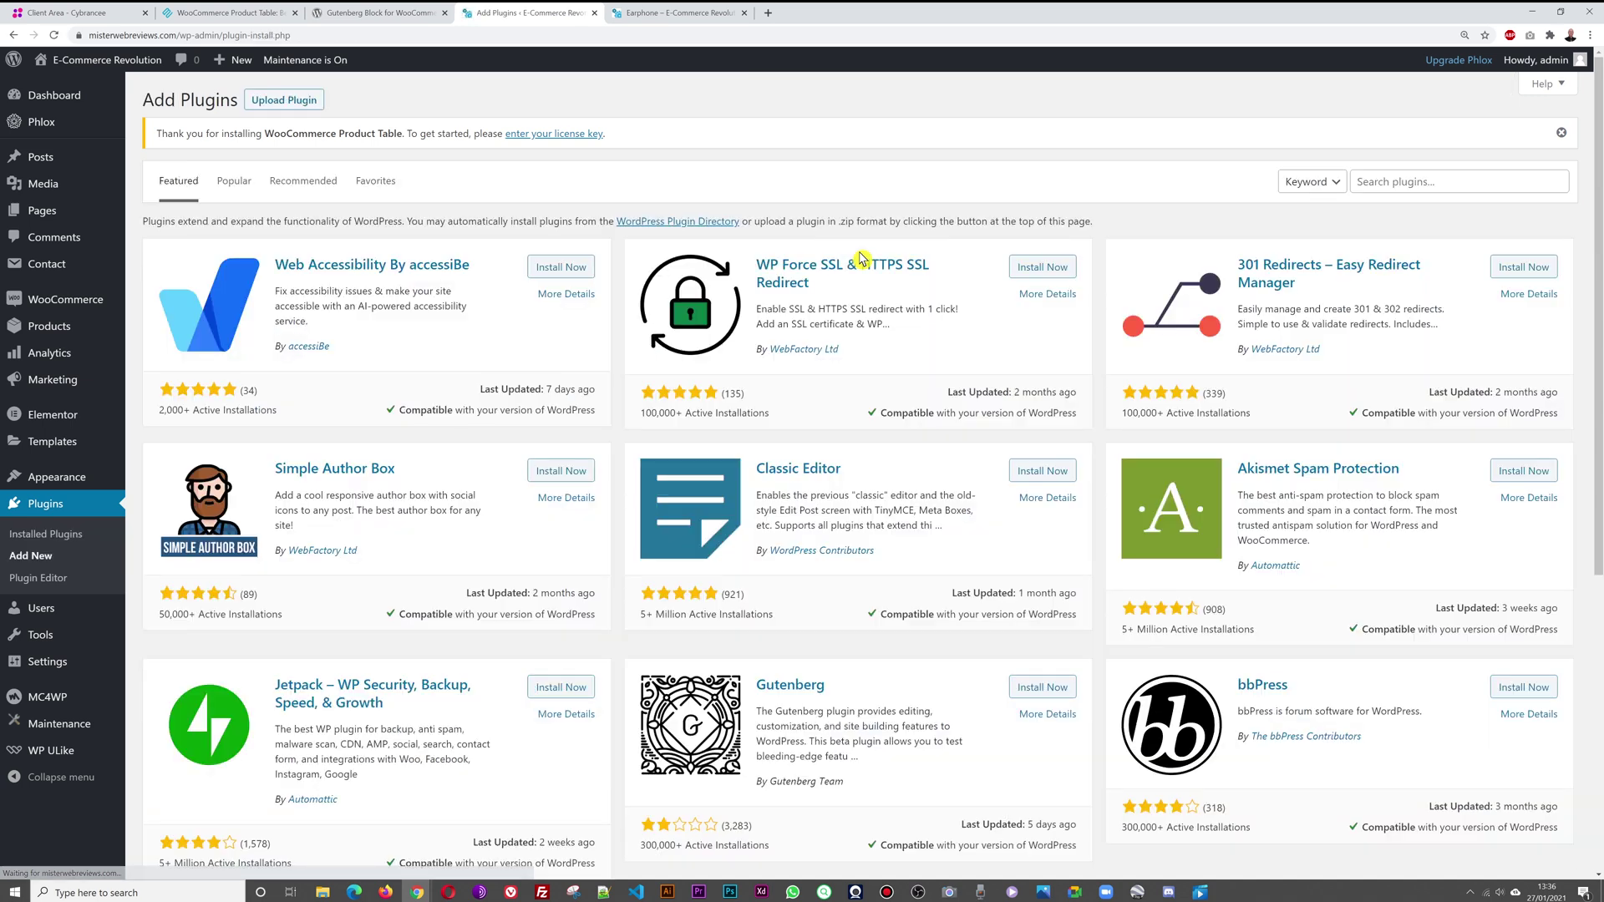
pyautogui.click(1399, 182)
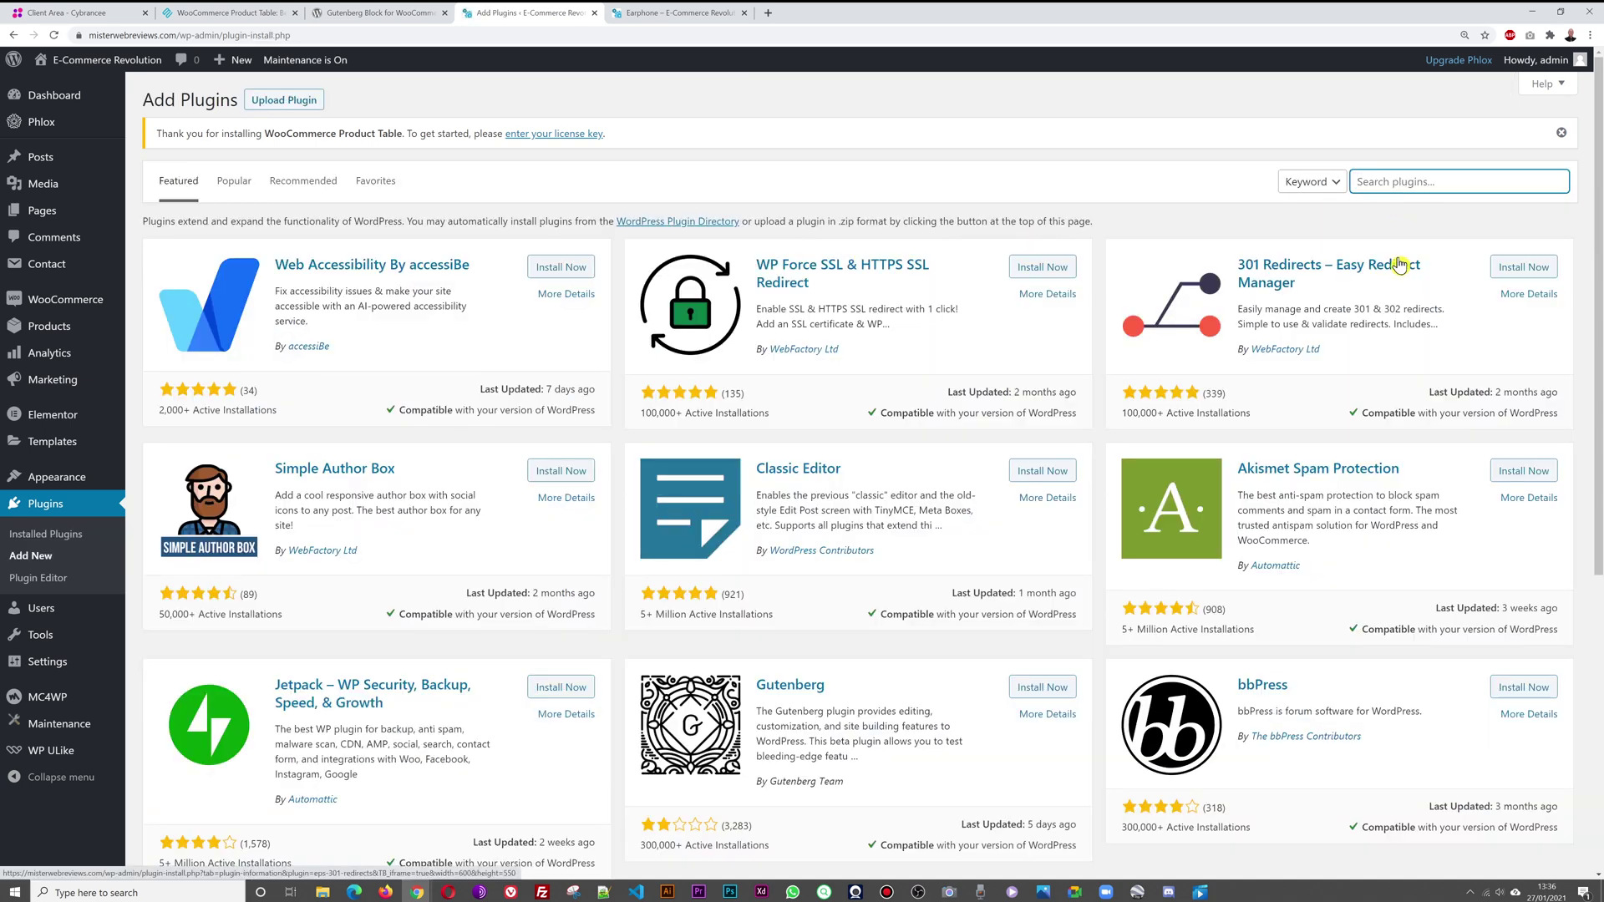
pyautogui.hotkey('ctrl', 'v')
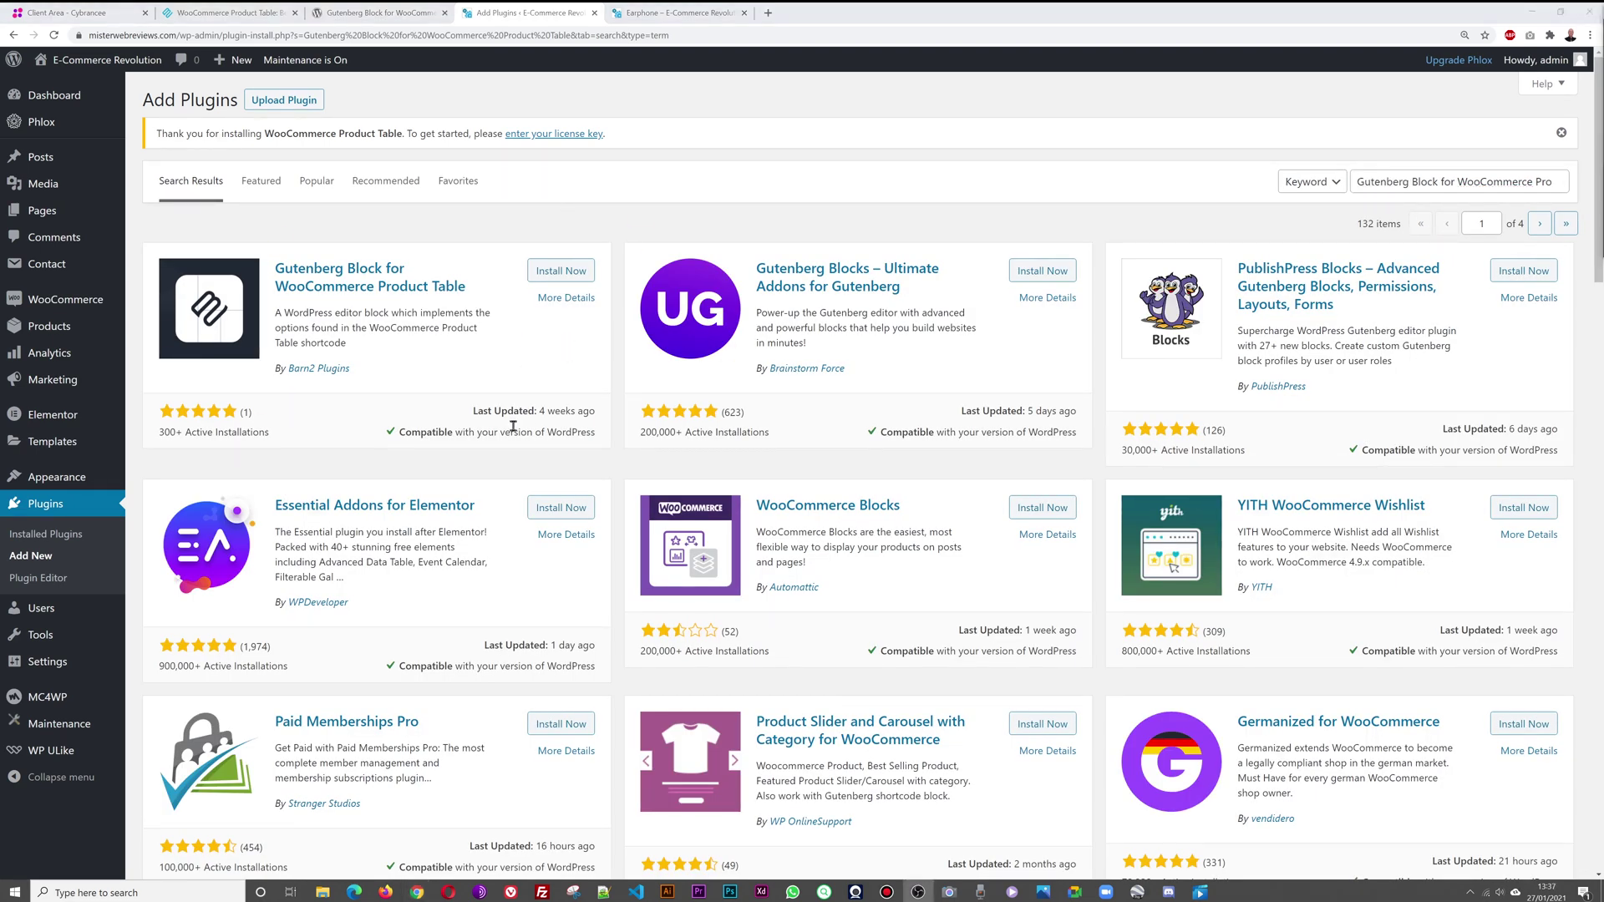
pyautogui.click(558, 269)
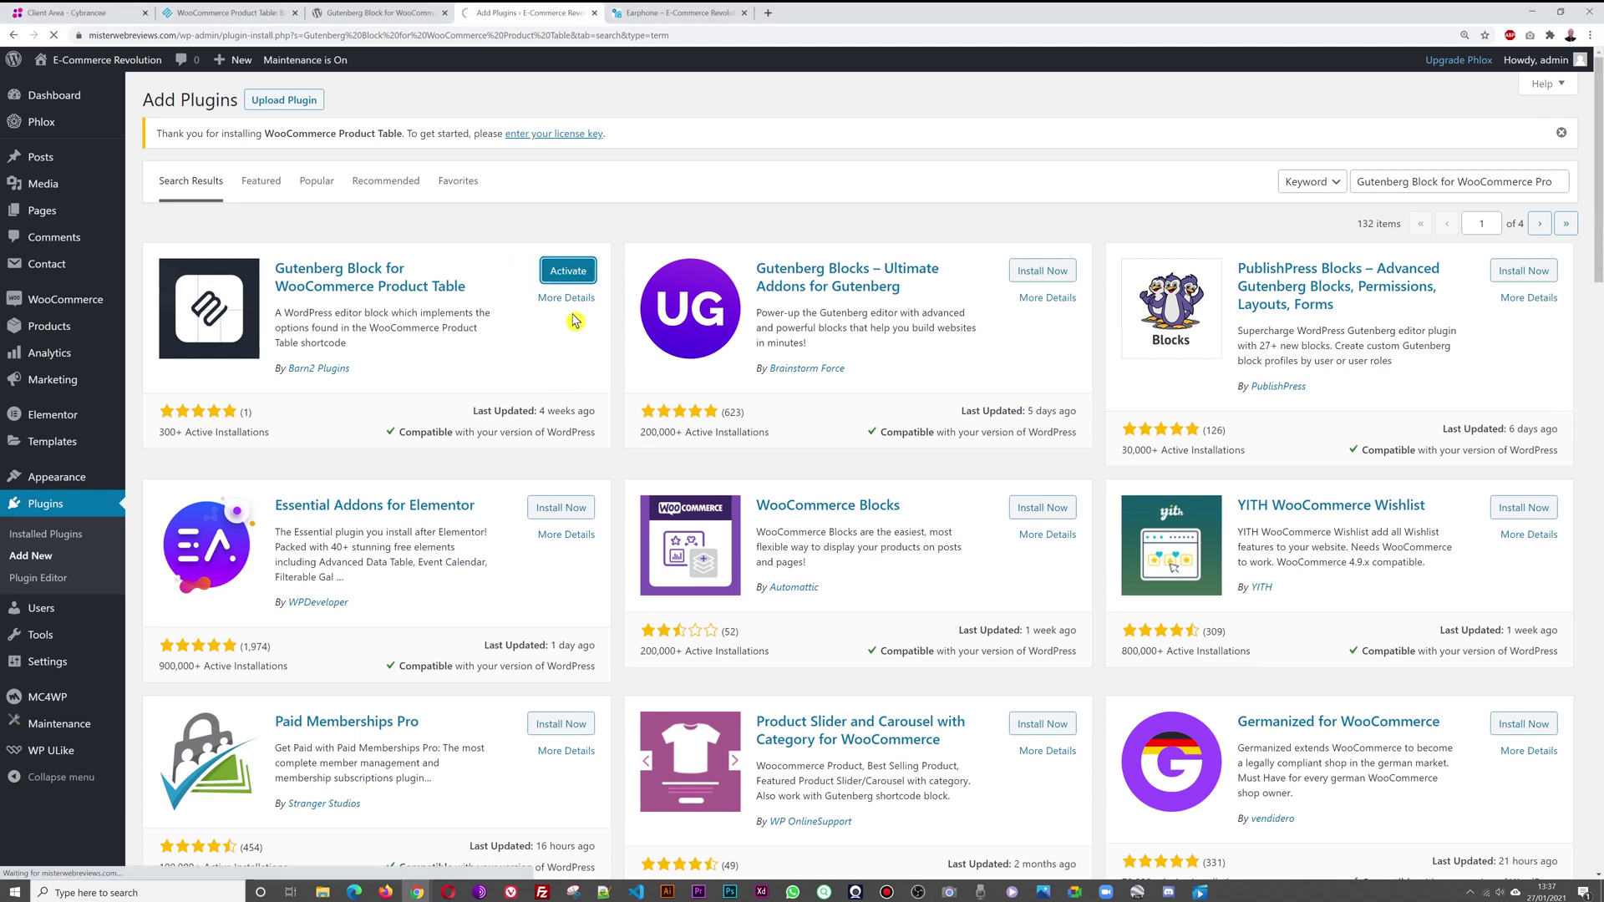
pyautogui.scroll(-1, 743, 505)
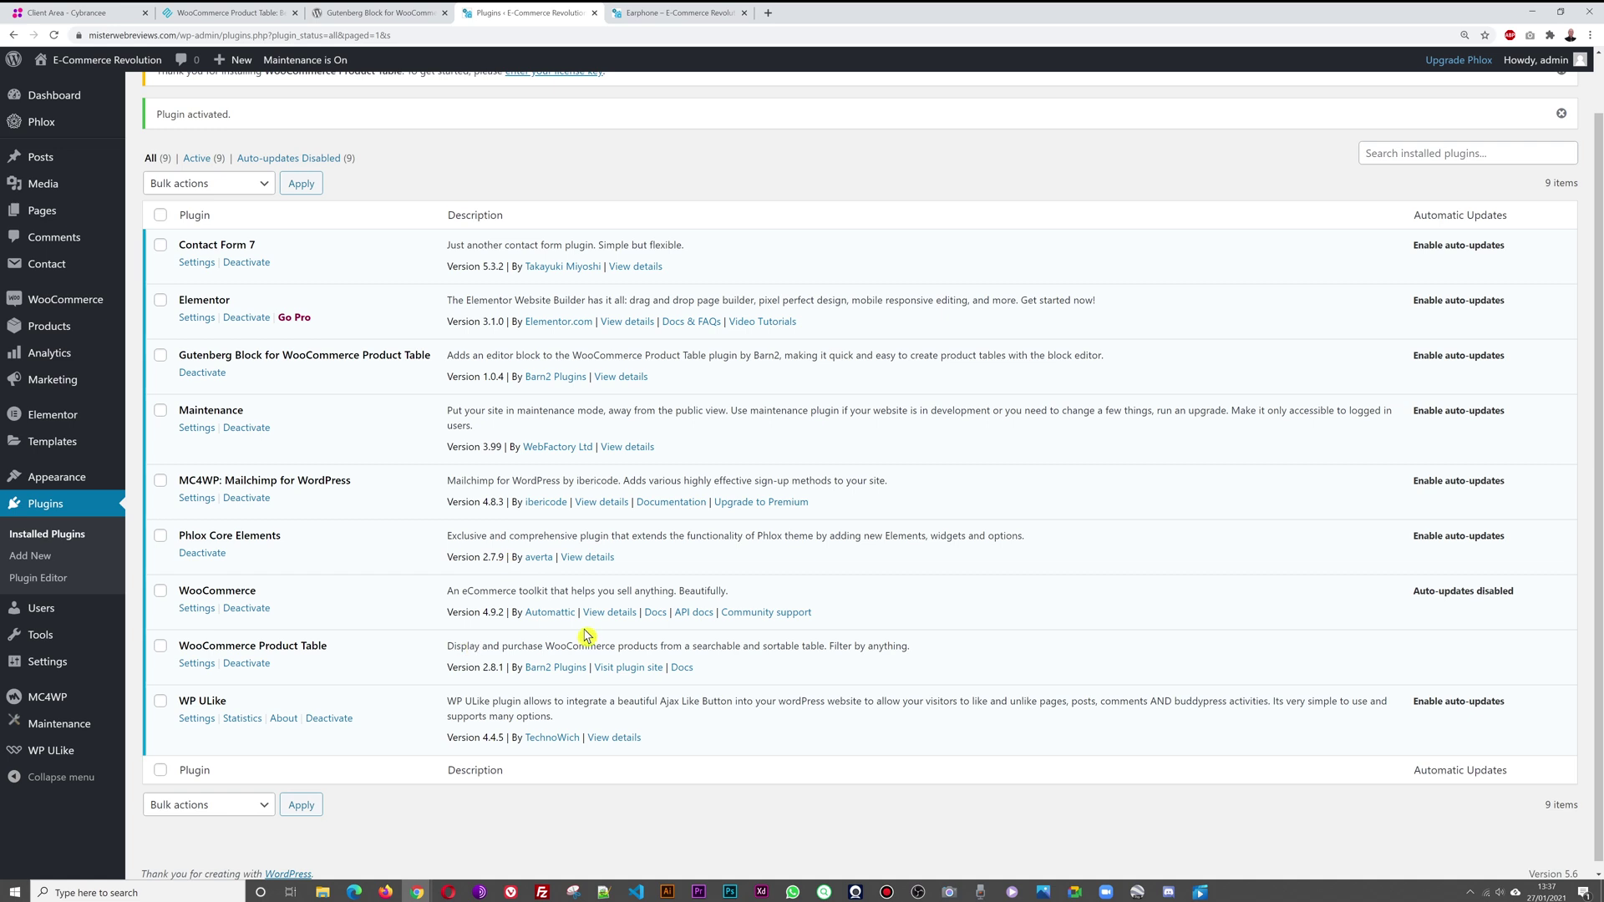
pyautogui.scroll(1, 535, 640)
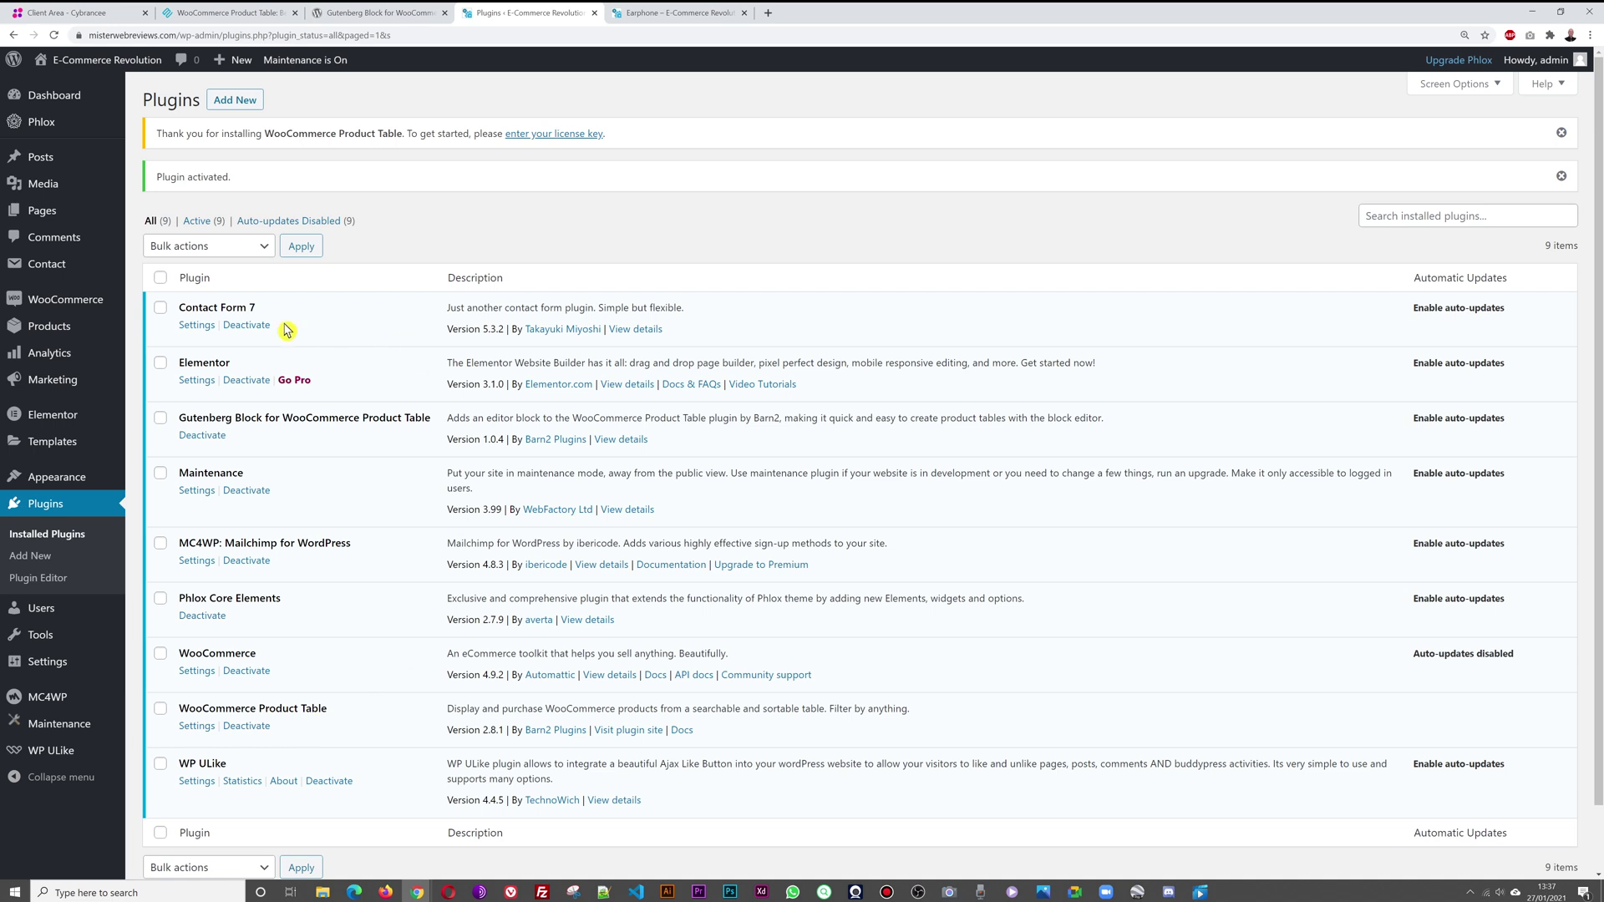
# Step: Open WooCommerce's Product tables settings and look over the license, design, display, content and table control options
pyautogui.moveTo(46, 306)
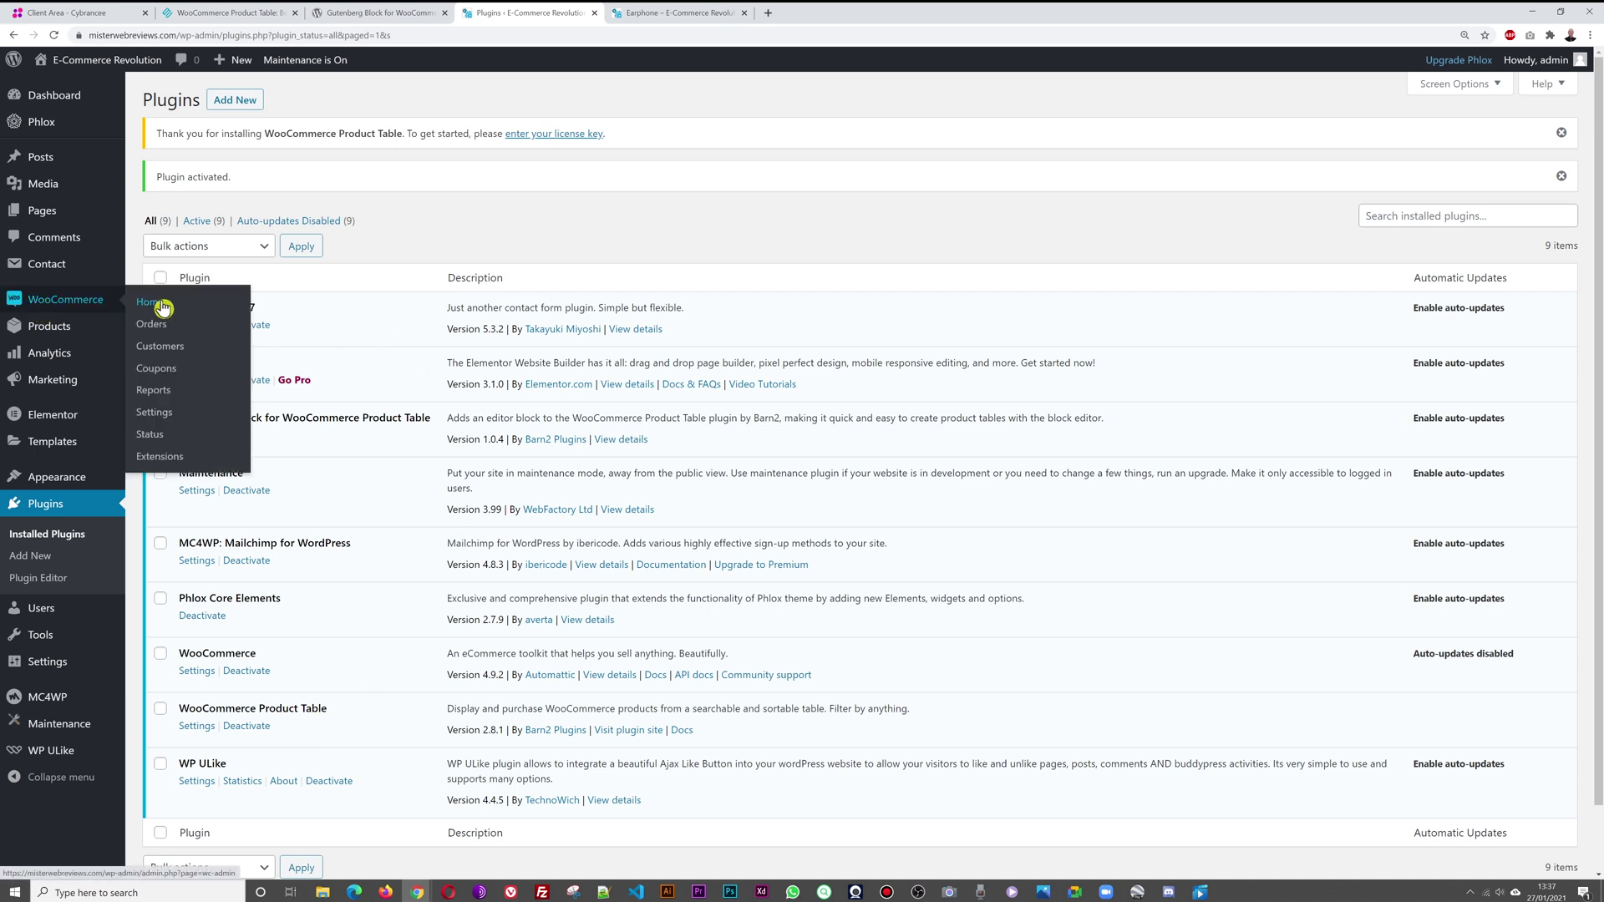
pyautogui.click(165, 417)
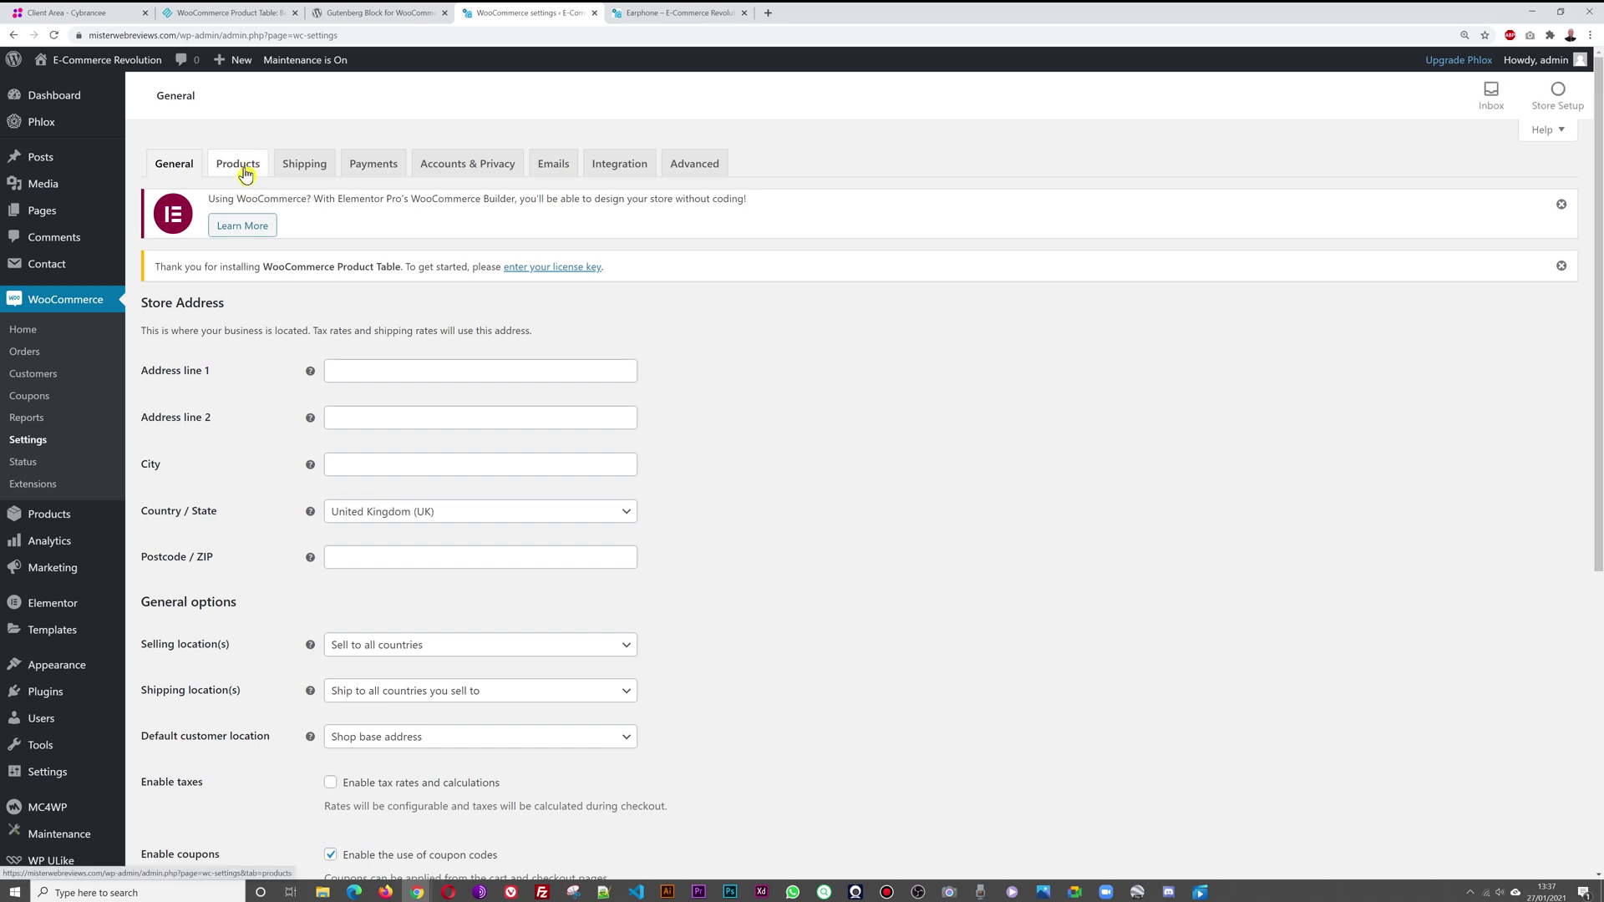
pyautogui.click(243, 172)
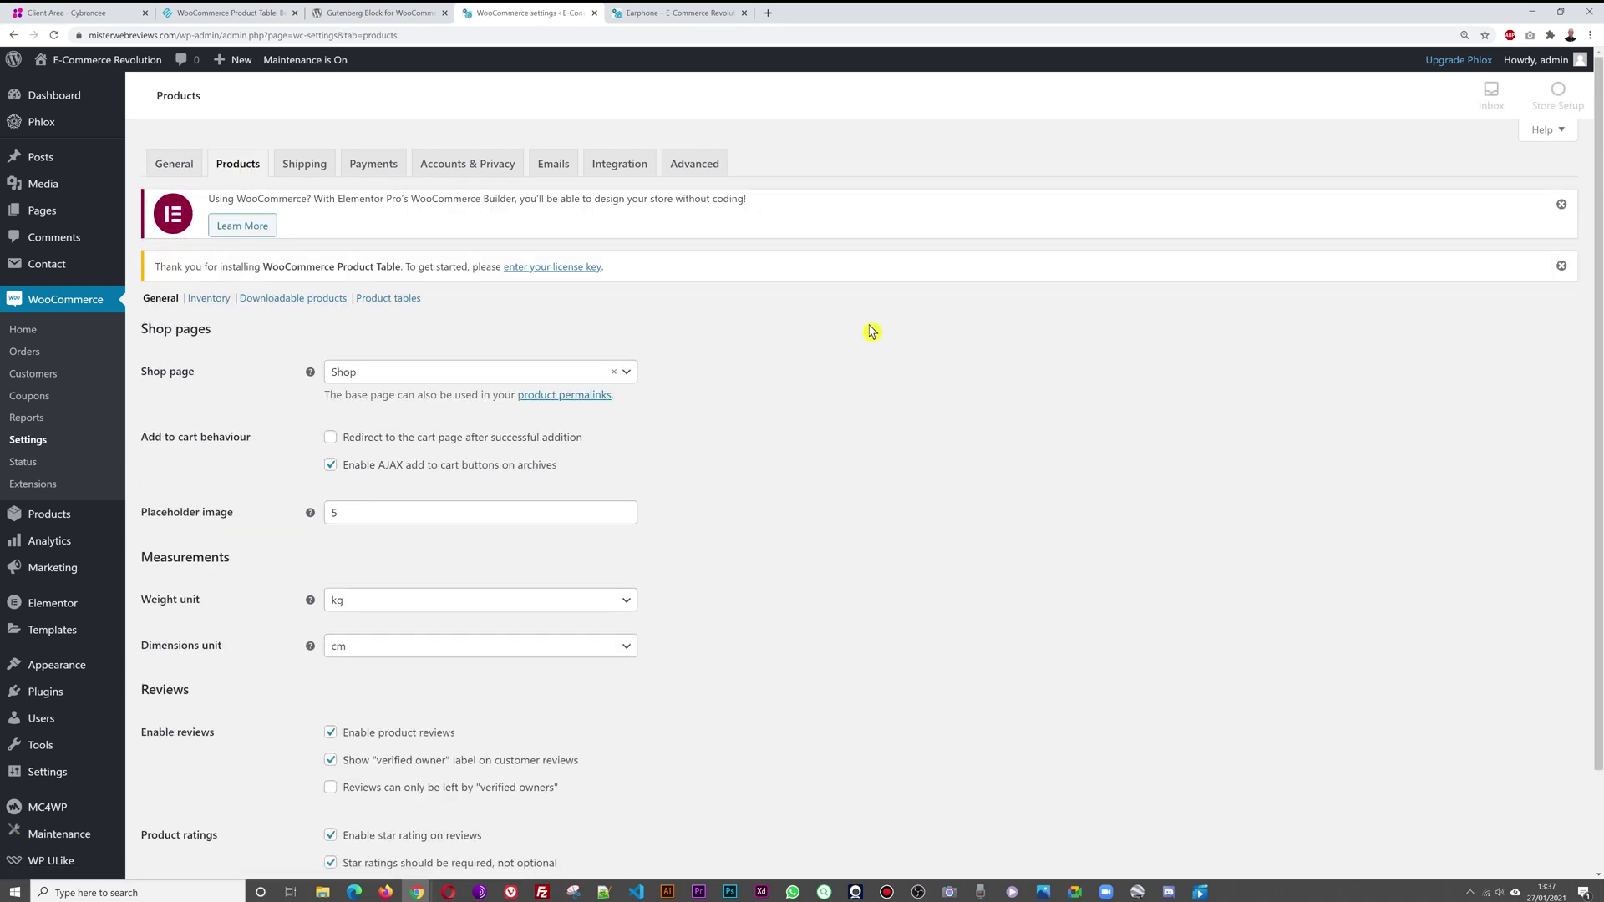
pyautogui.click(401, 301)
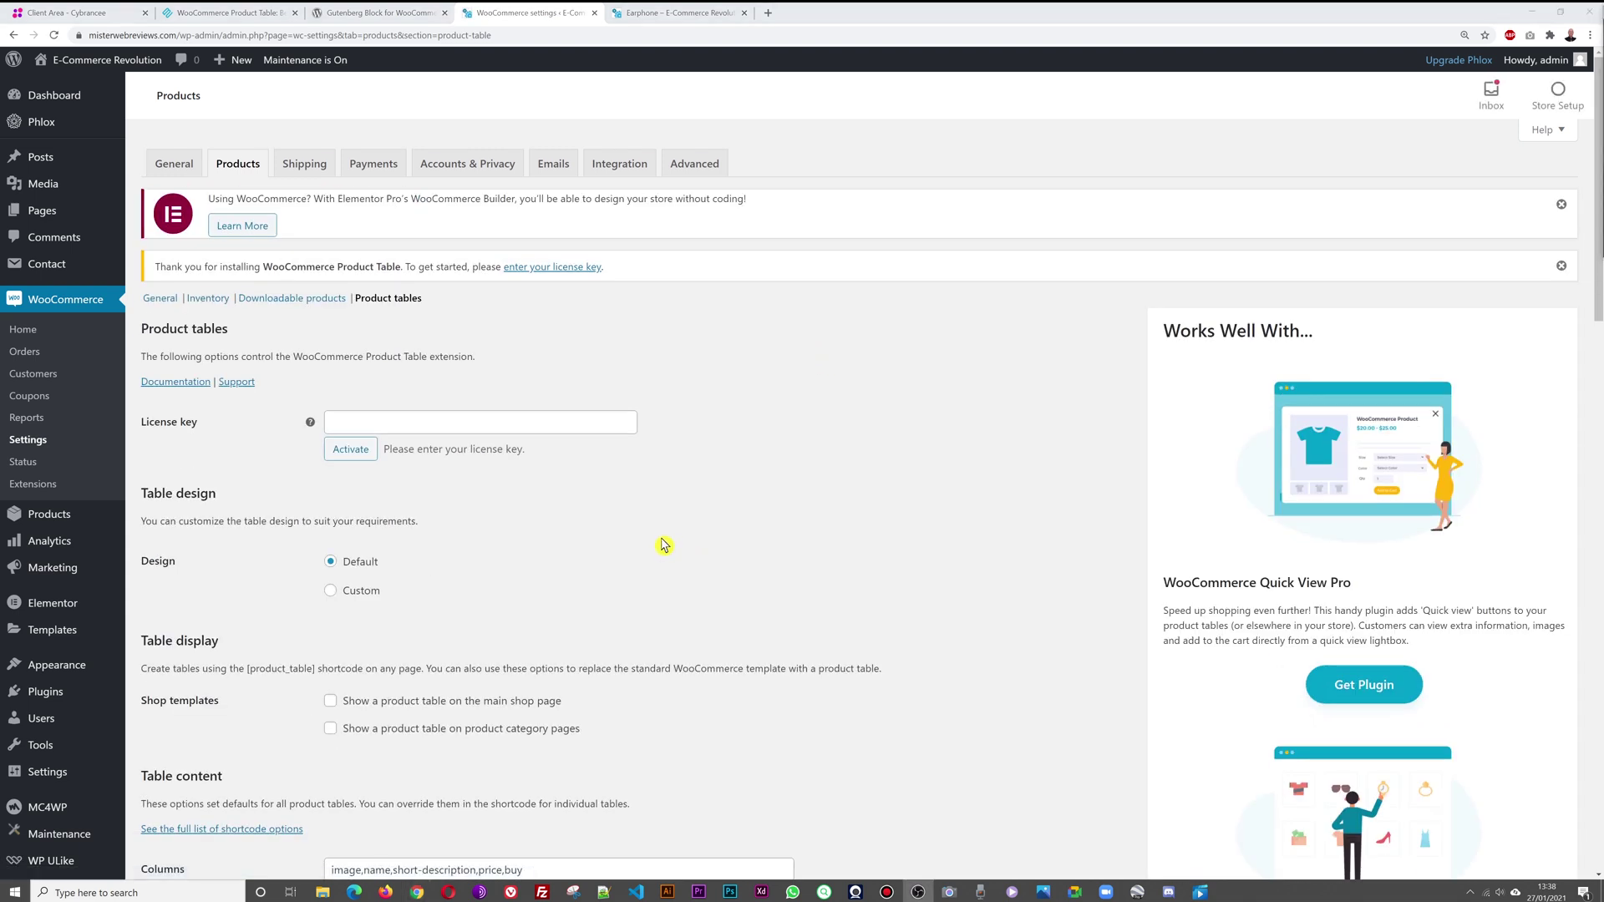
pyautogui.scroll(-13, 713, 502)
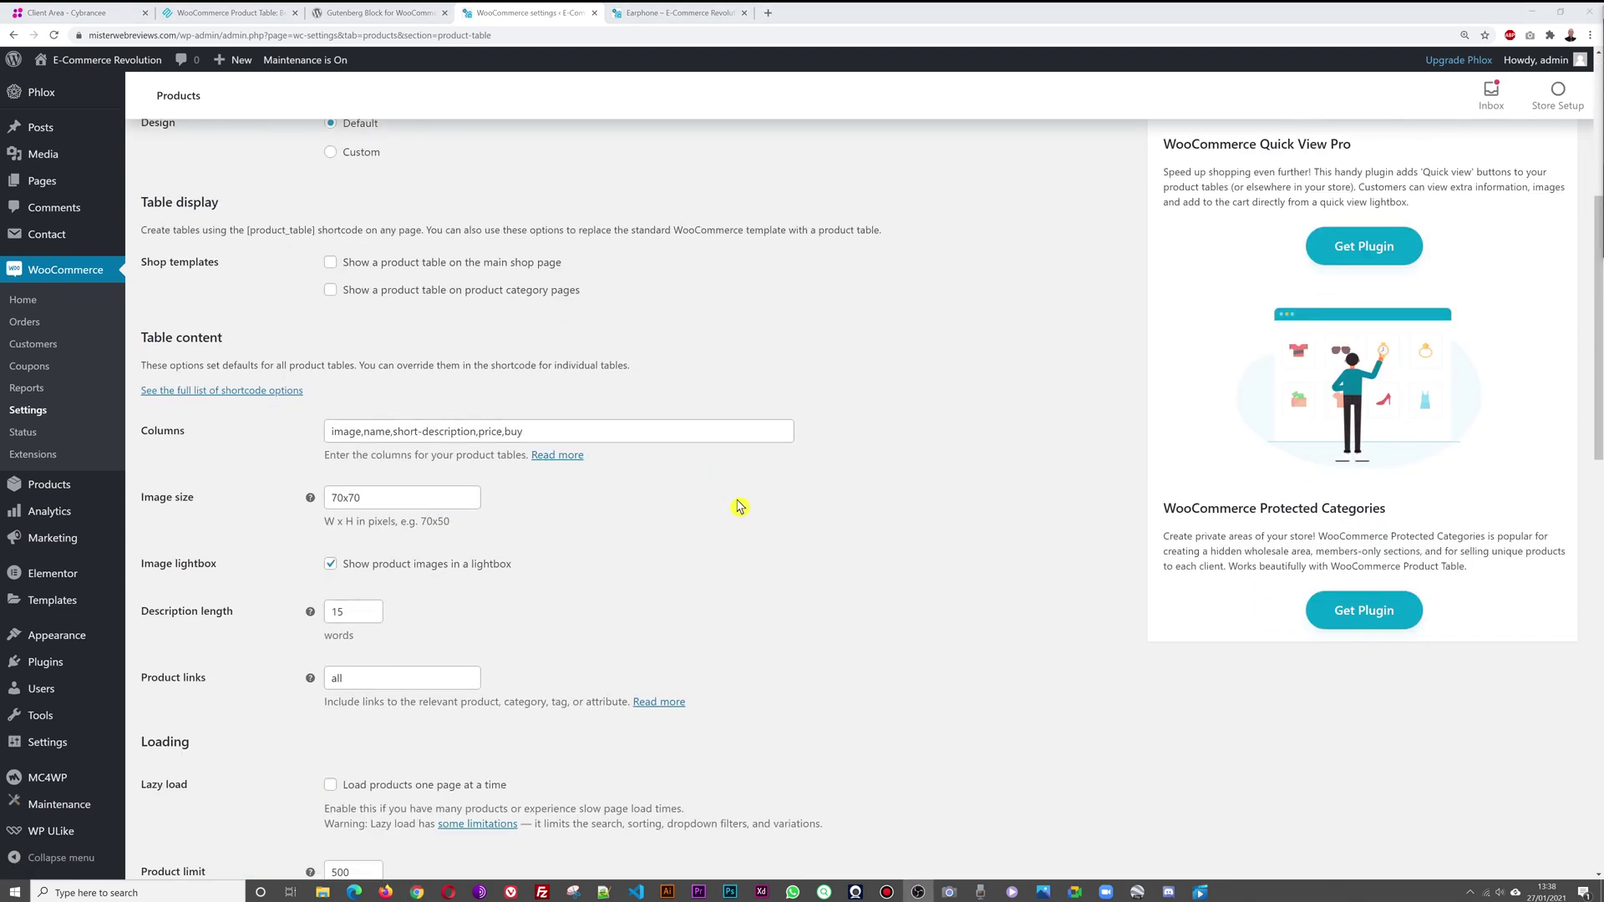
pyautogui.scroll(-7, 744, 507)
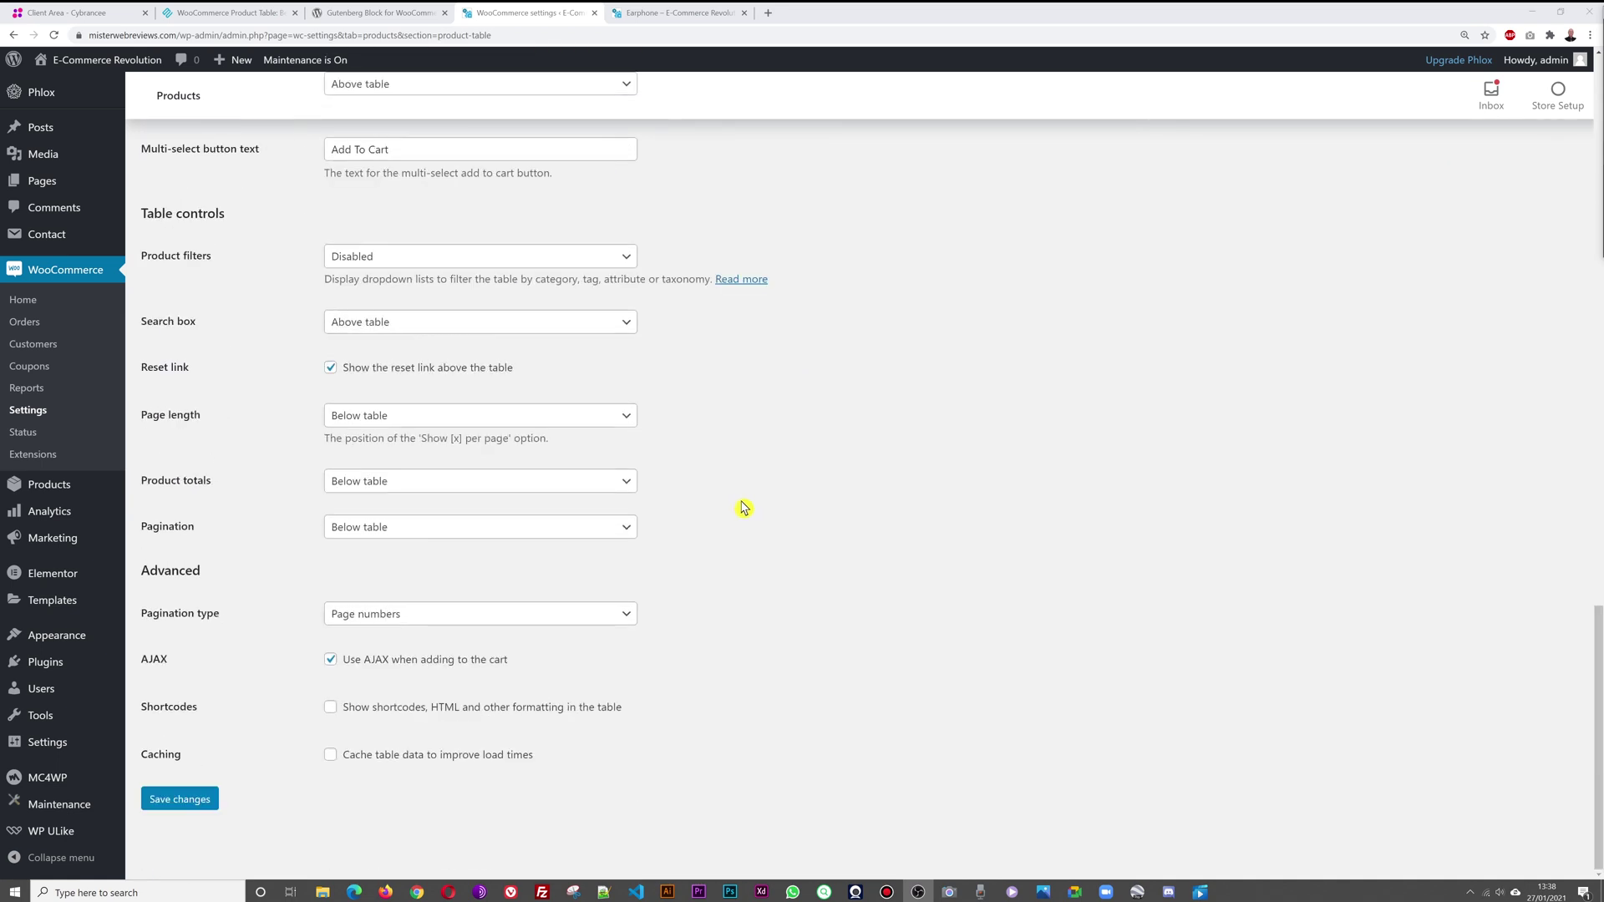
pyautogui.scroll(20, 767, 540)
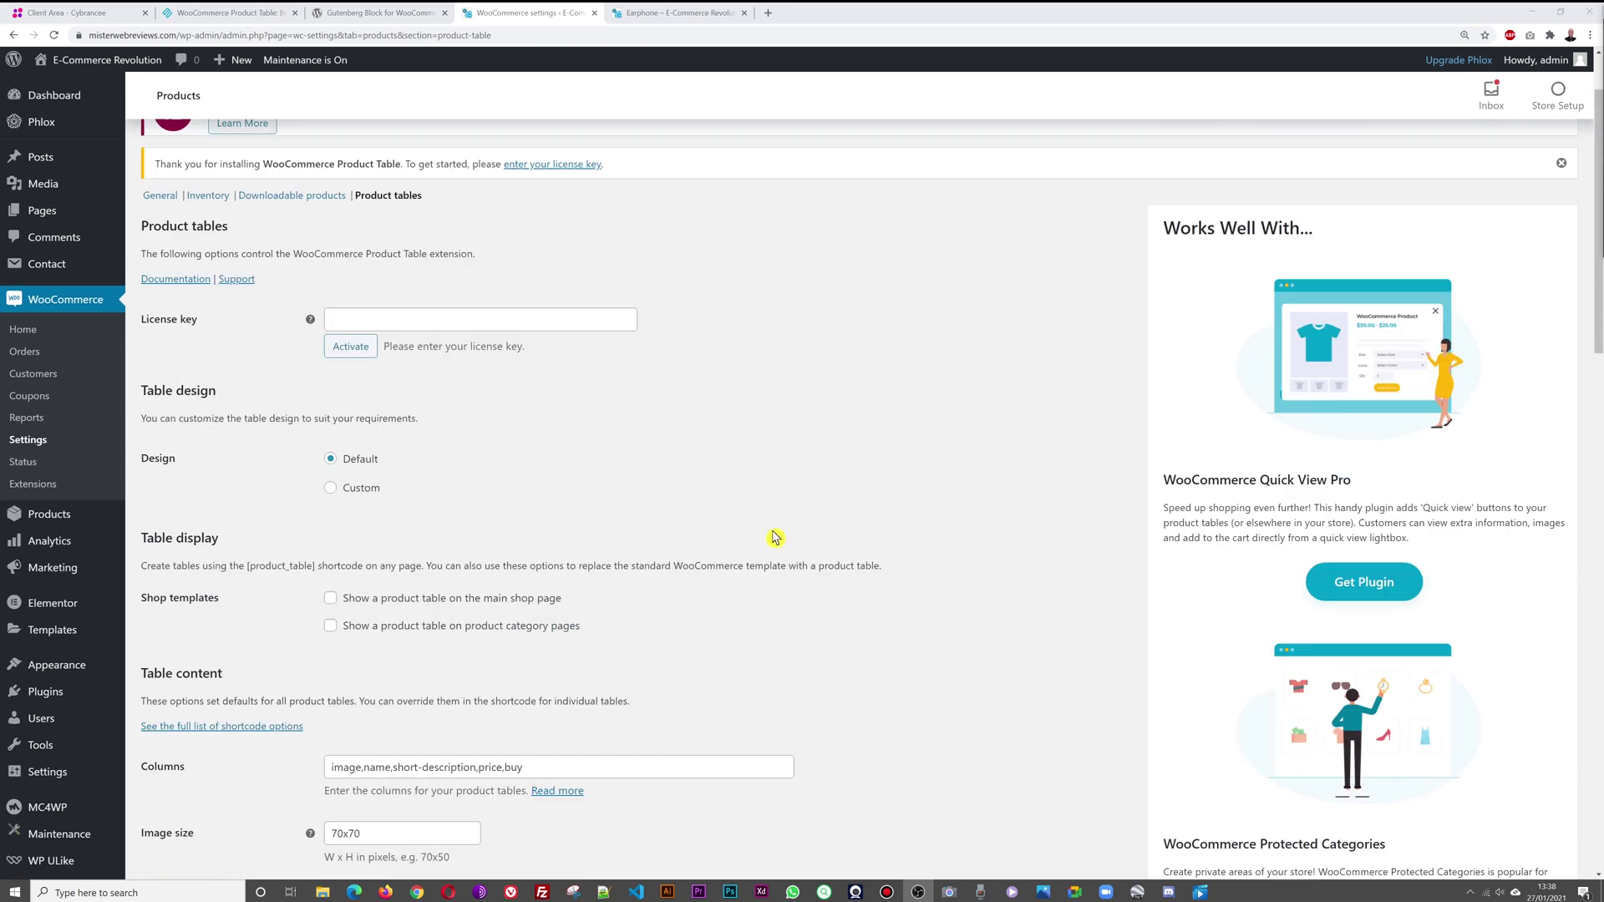
# Step: Paste the license key into the Product tables settings, activate it, and dismiss the Elementor notice
pyautogui.scroll(1, 772, 539)
pyautogui.click(553, 424)
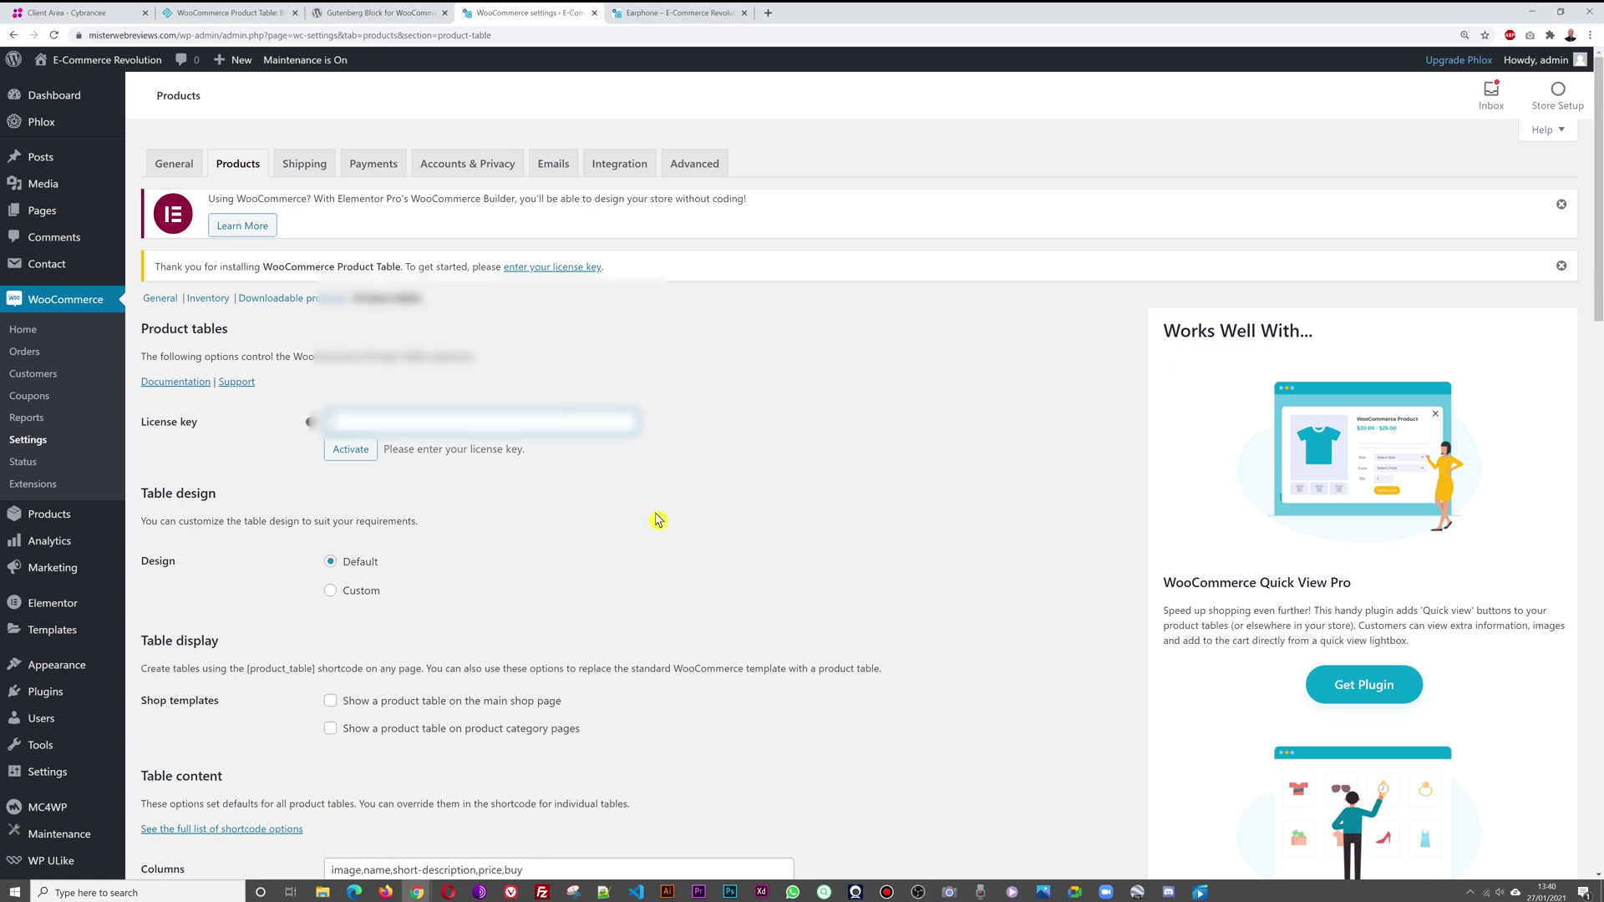
pyautogui.hotkey('ctrl', 'v')
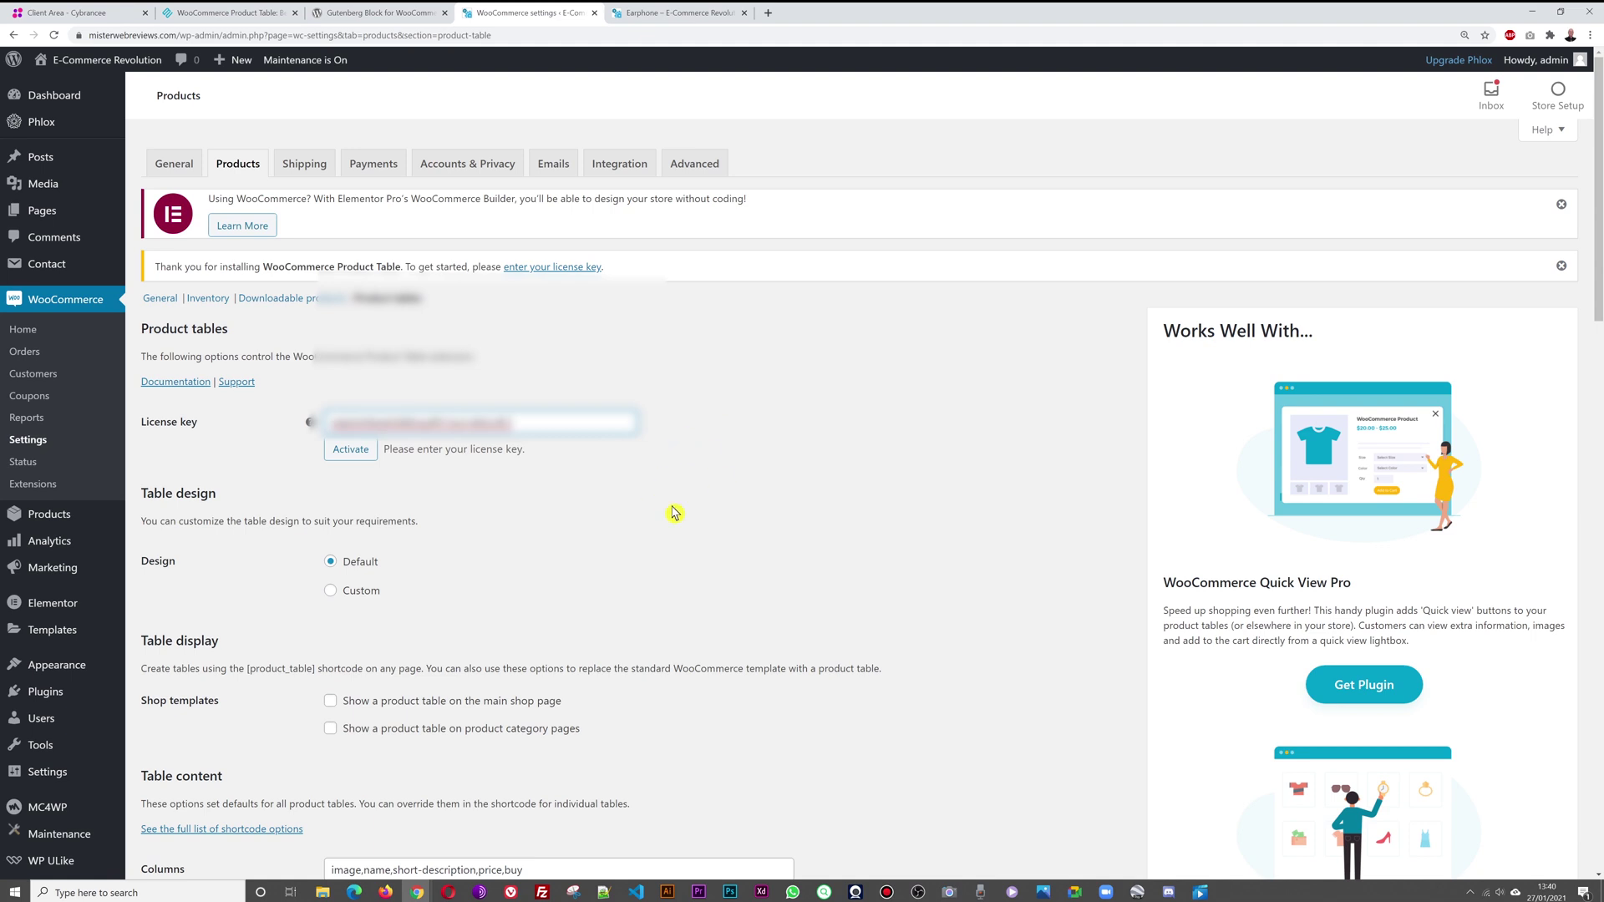
pyautogui.click(349, 456)
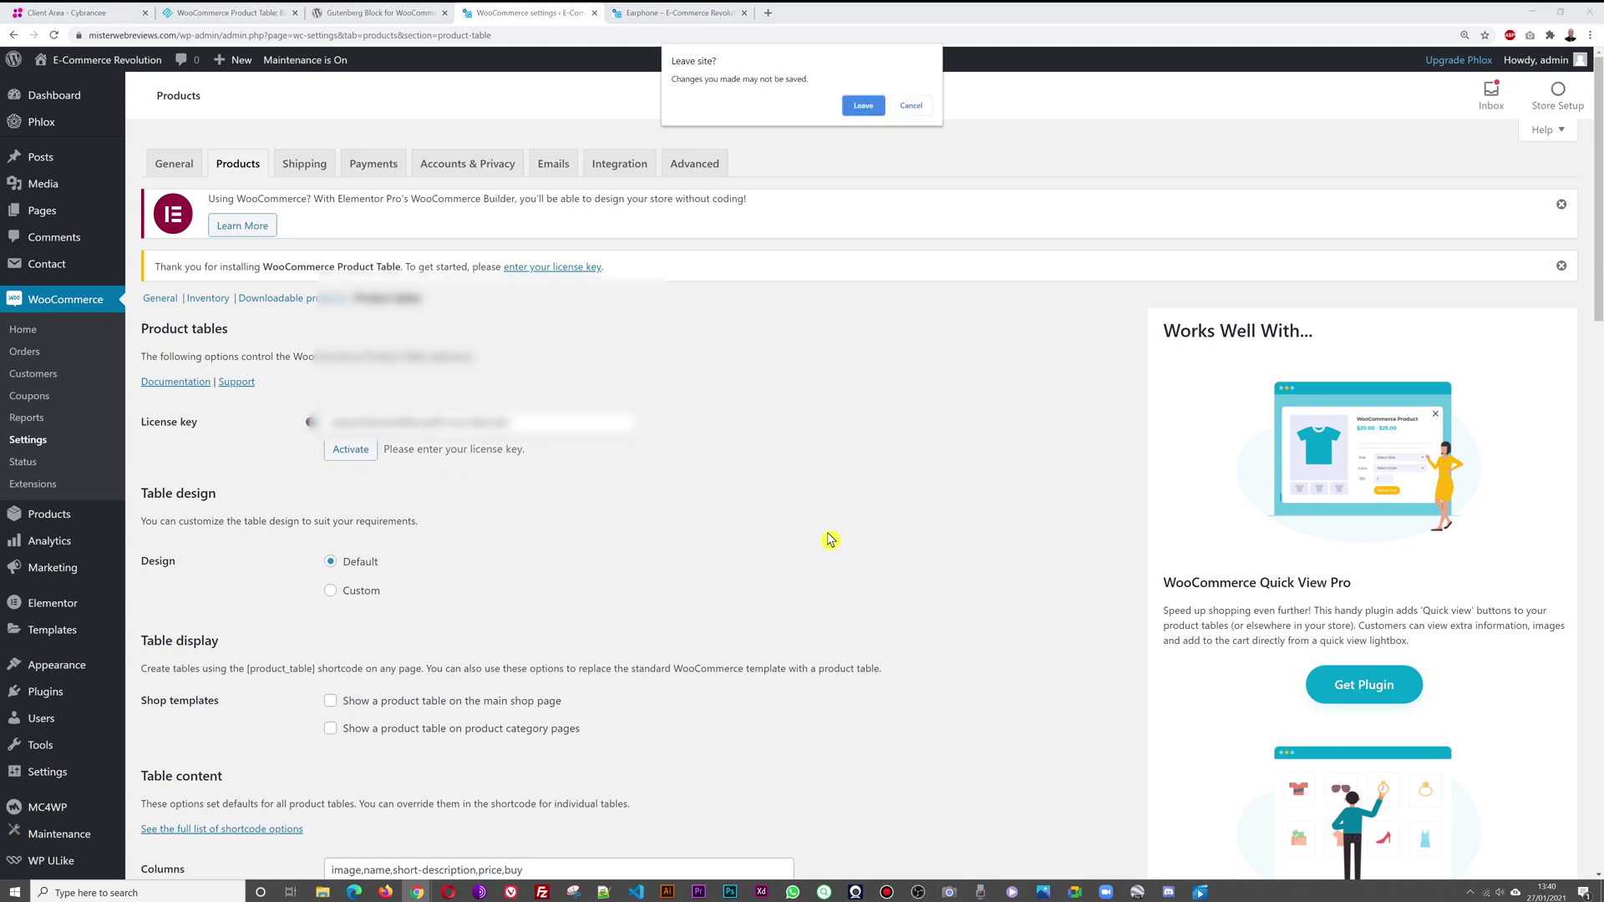
pyautogui.click(865, 108)
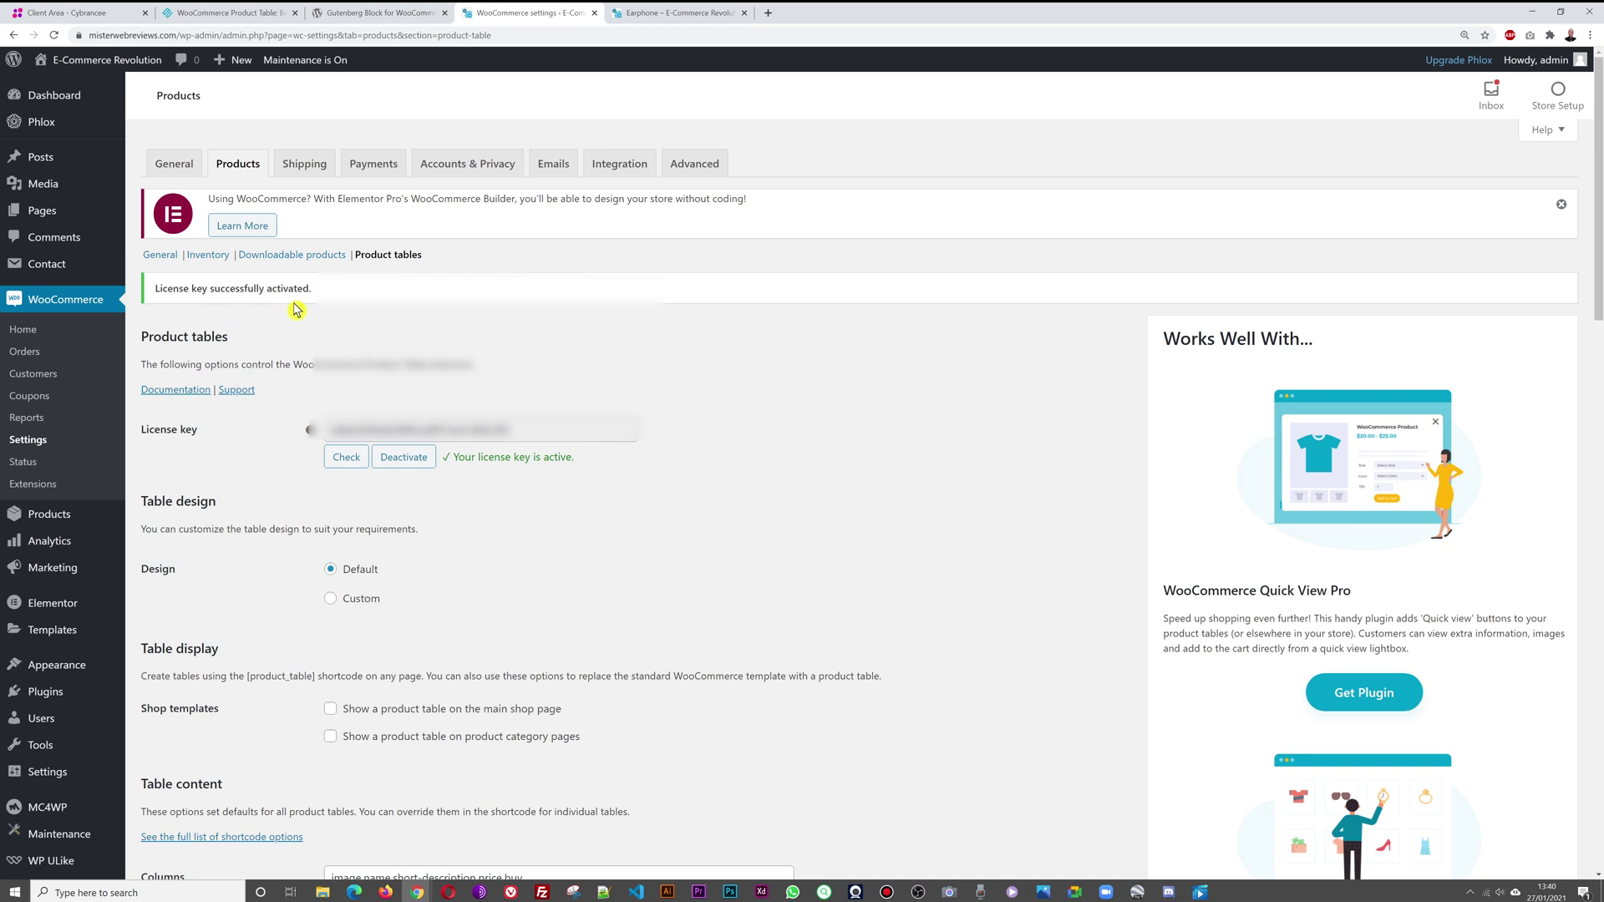
pyautogui.click(1560, 204)
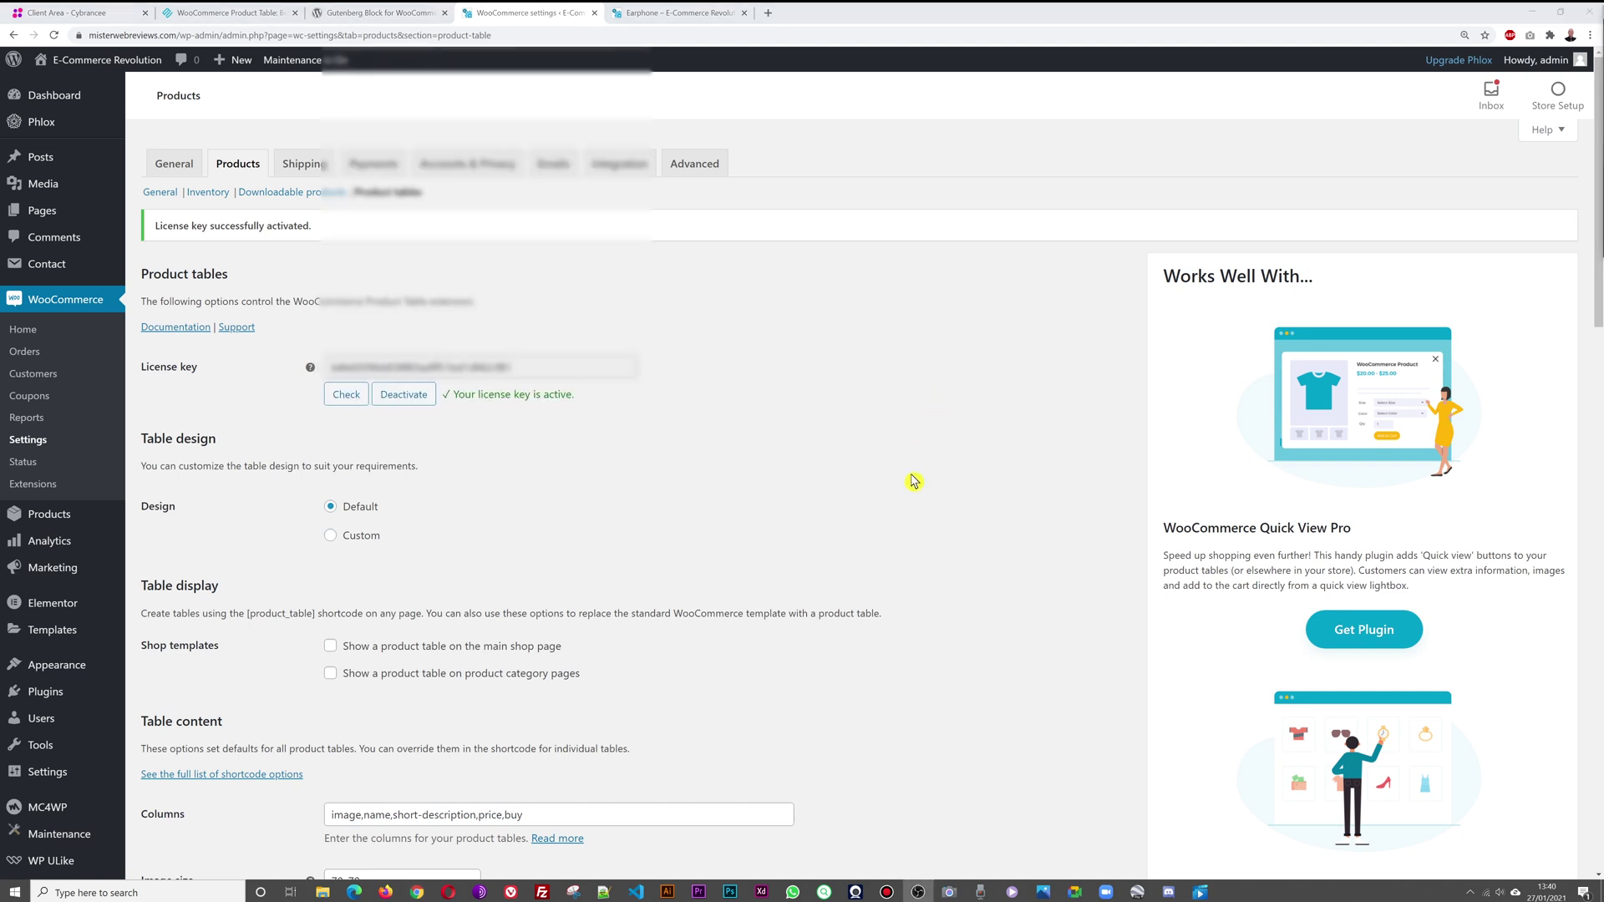
# Step: Look over the Custom table design options for borders, backgrounds and fonts, and return the design to Default
pyautogui.scroll(-2, 911, 480)
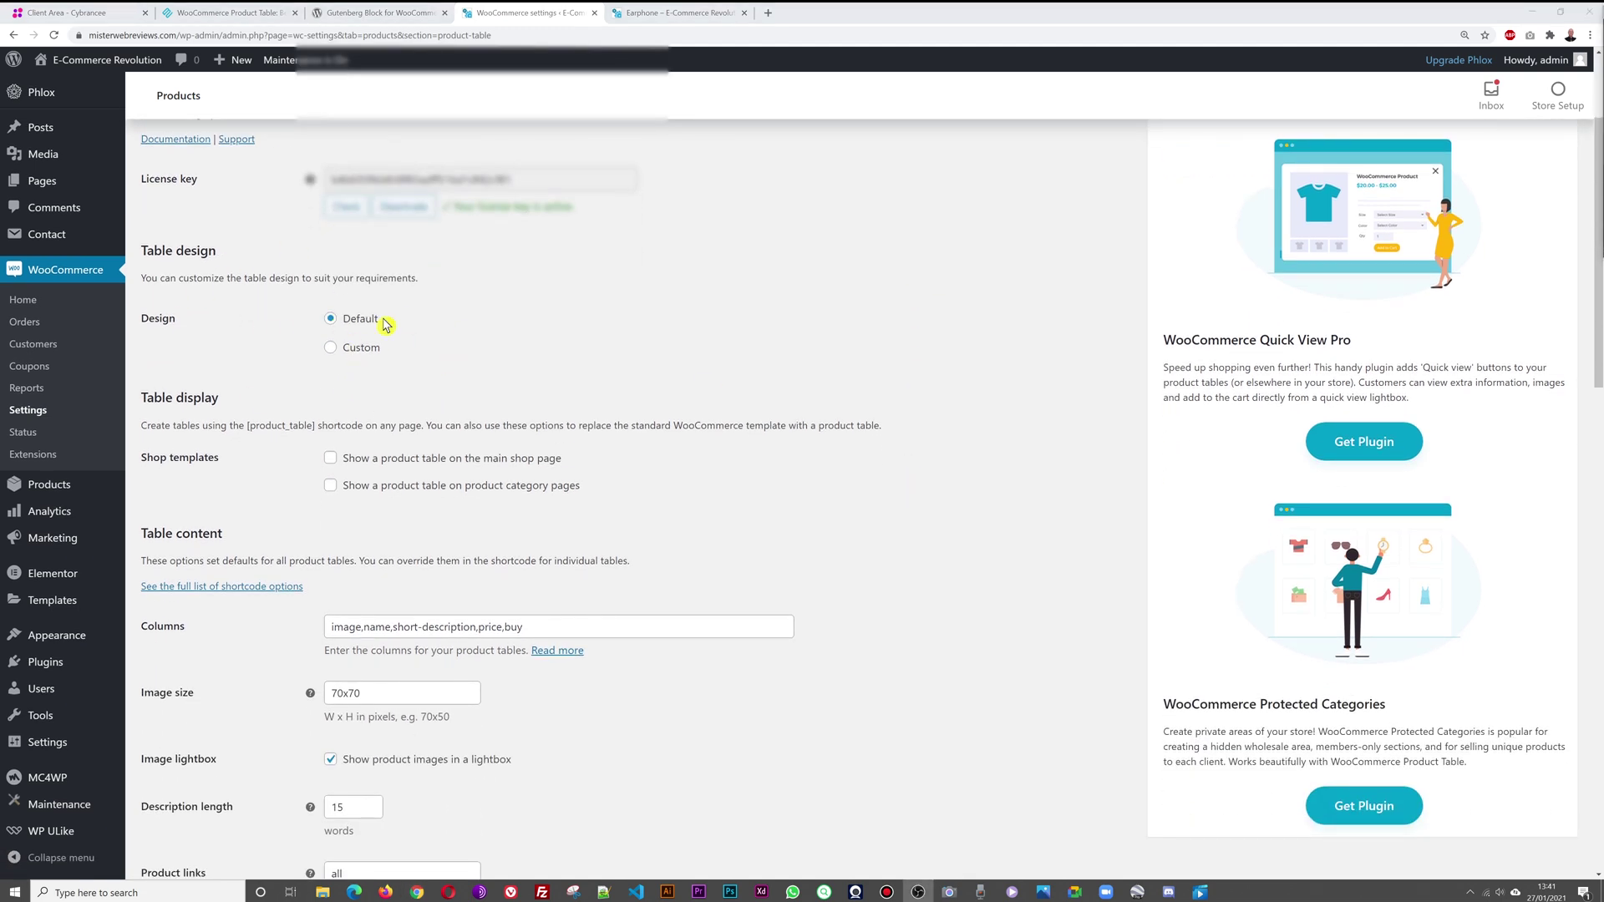
pyautogui.click(331, 349)
pyautogui.scroll(-1, 797, 359)
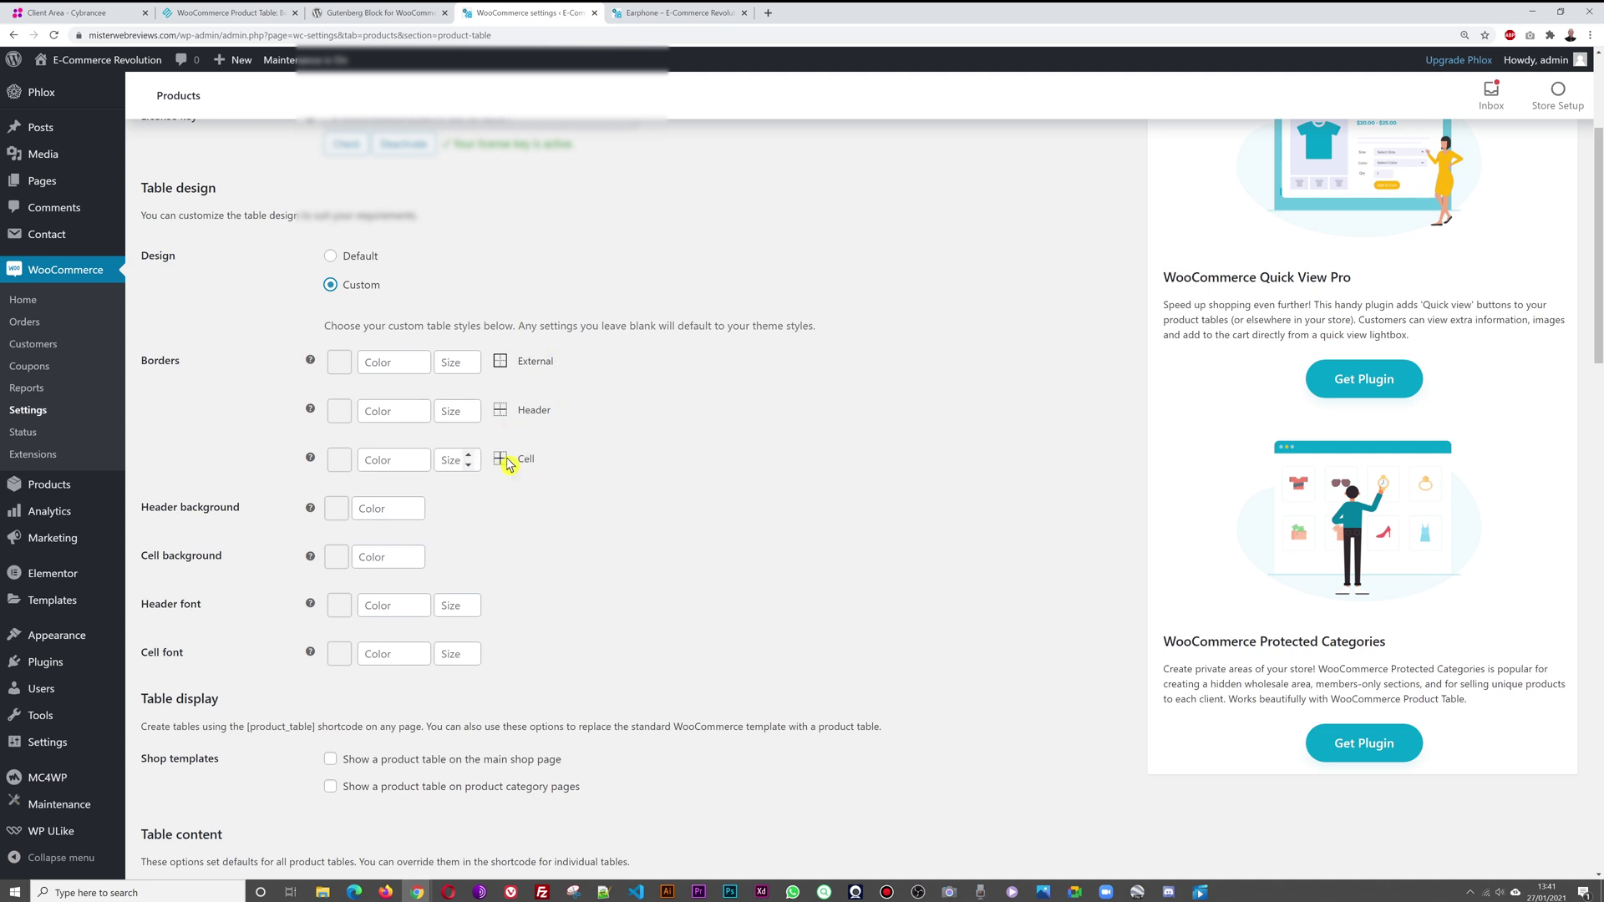
pyautogui.scroll(-1, 622, 536)
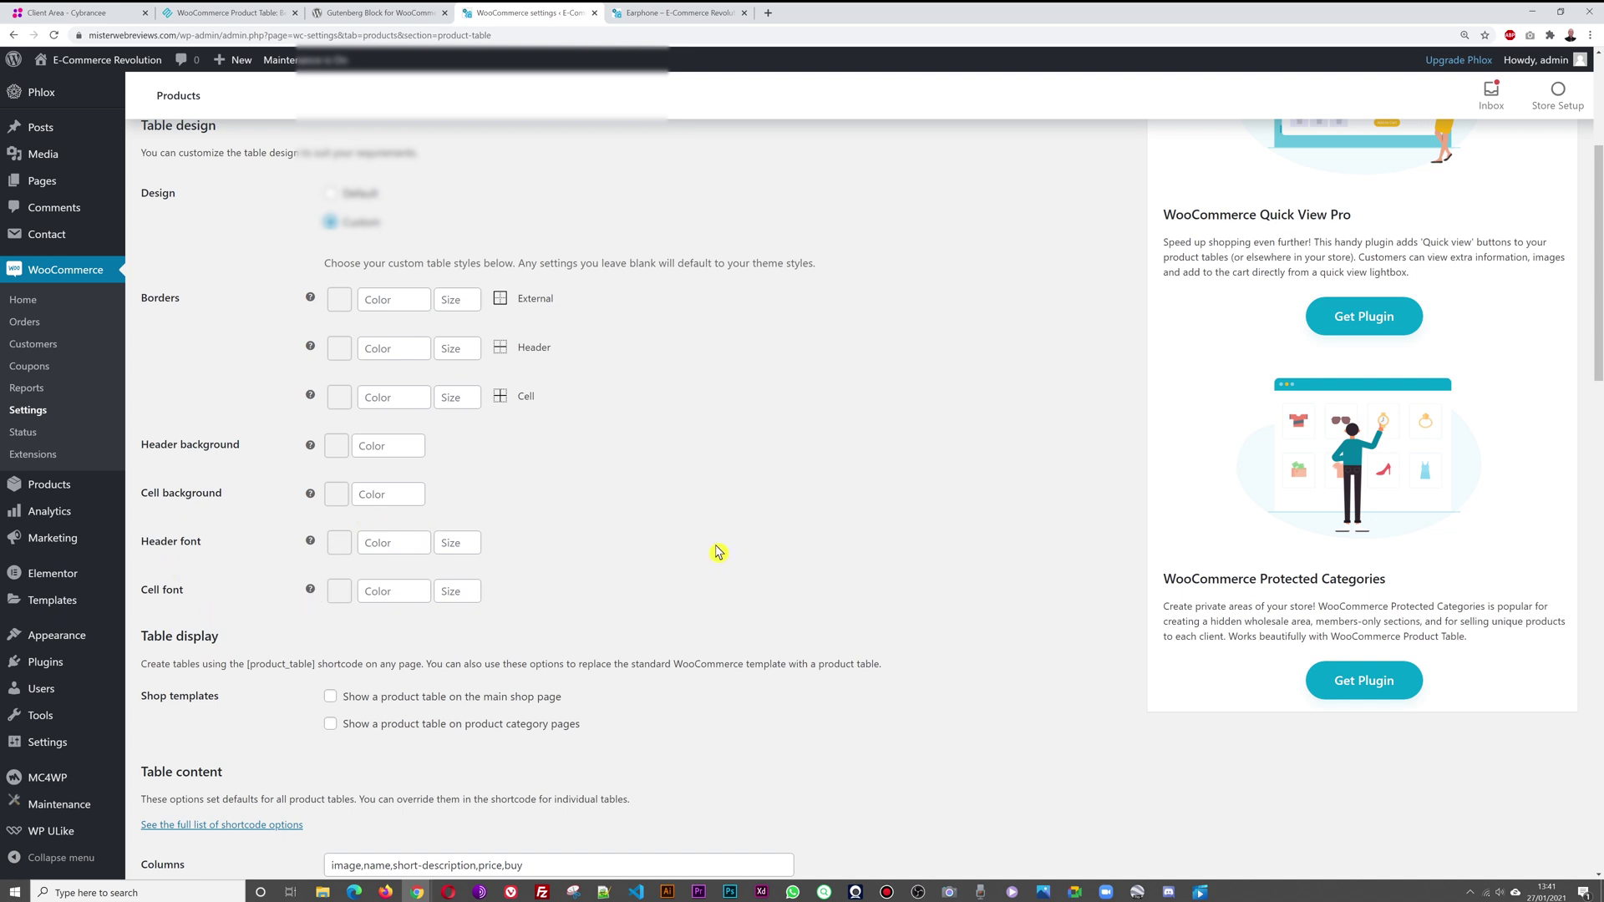
pyautogui.scroll(-2, 716, 551)
pyautogui.scroll(3, 716, 551)
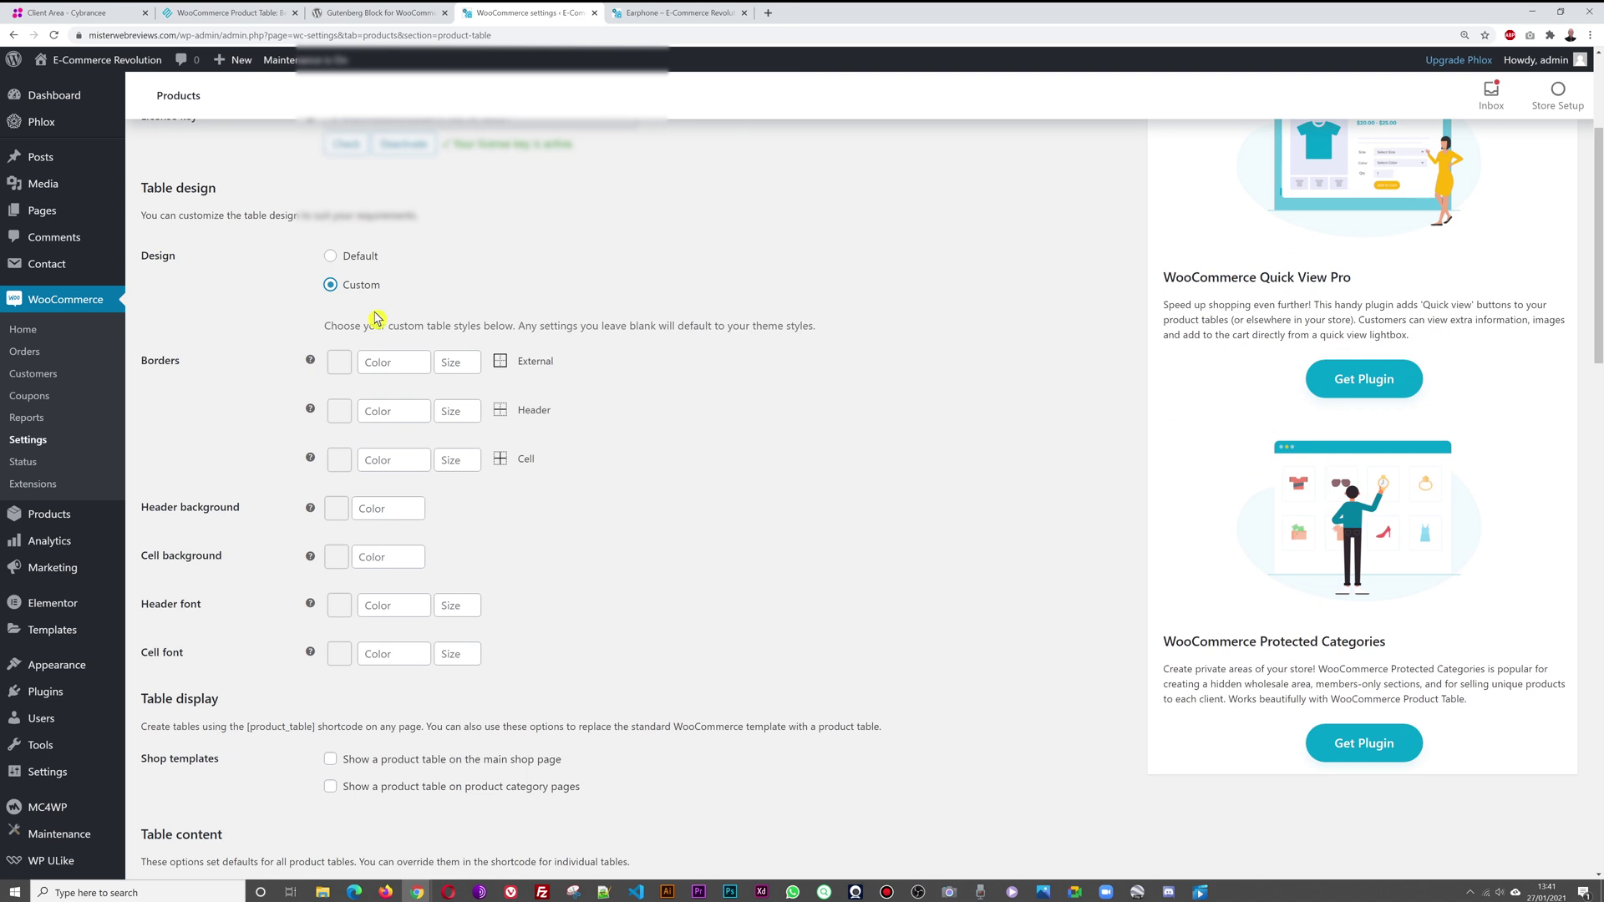
pyautogui.click(331, 258)
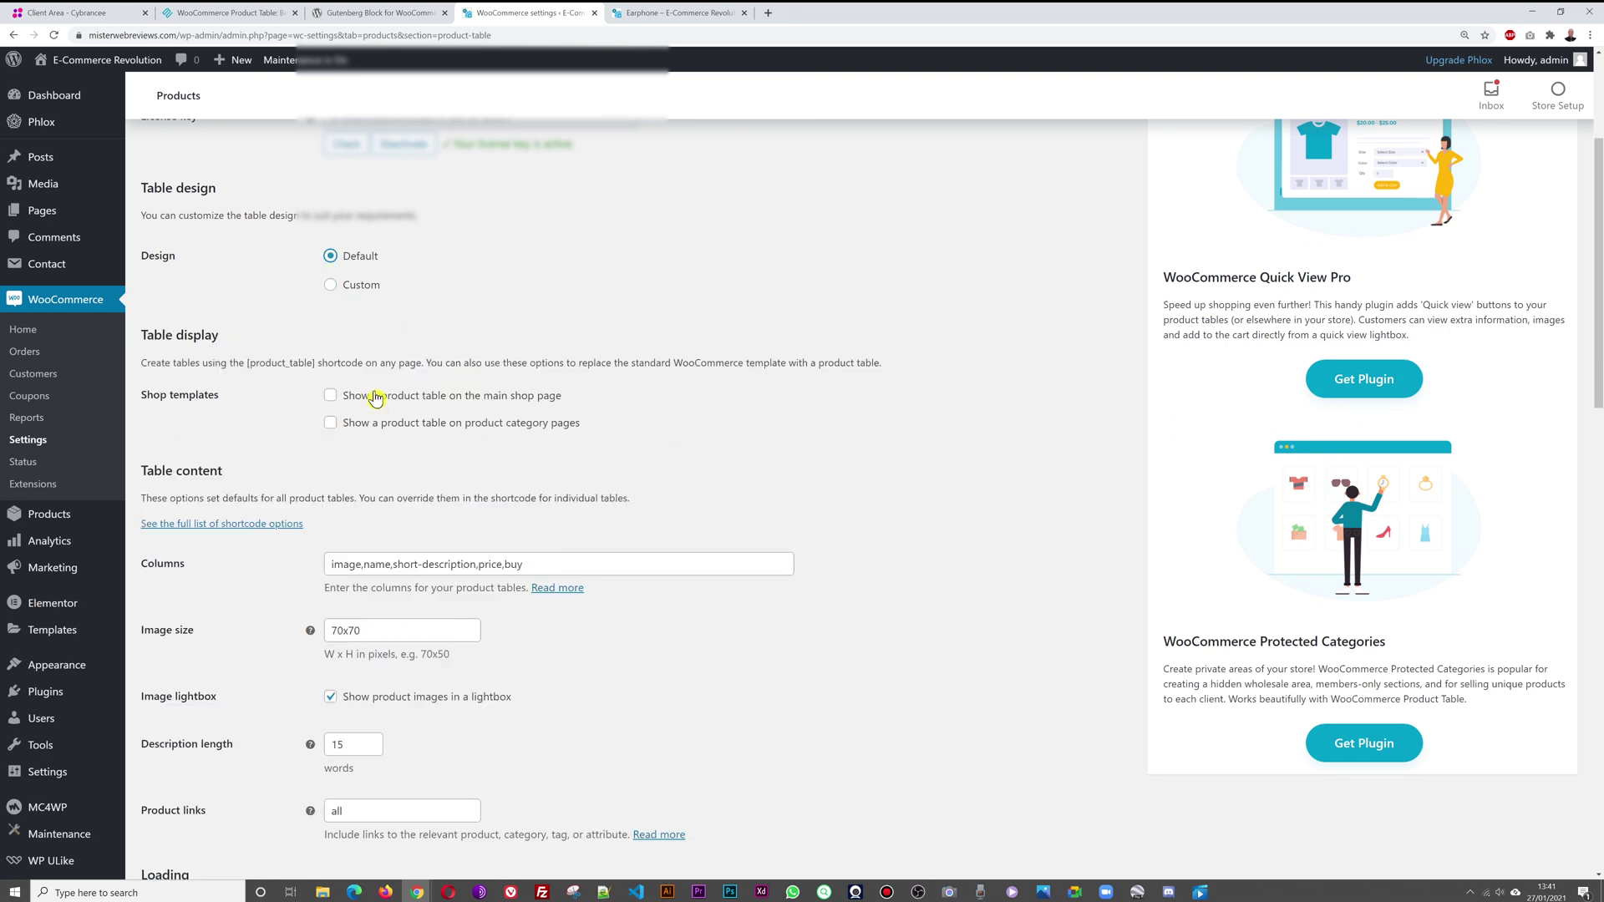
# Step: Examine the product table settings for content, loading, sorting, add to cart and table controls, including the choices for adding products to cart
pyautogui.scroll(-1, 789, 422)
pyautogui.scroll(-8, 760, 473)
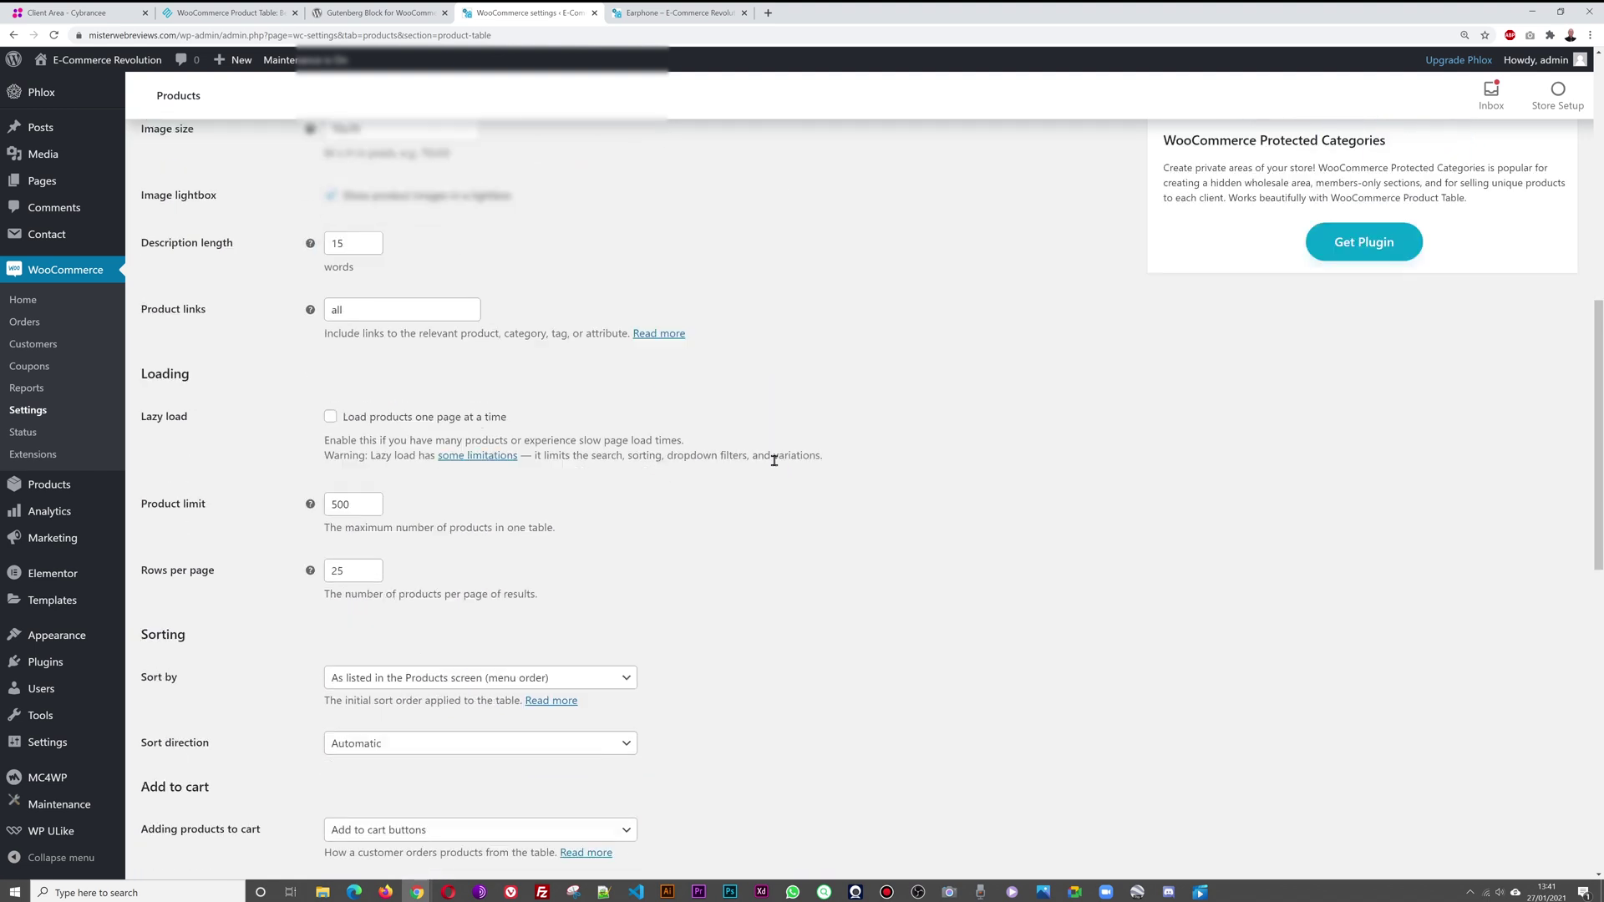
pyautogui.scroll(-2, 816, 437)
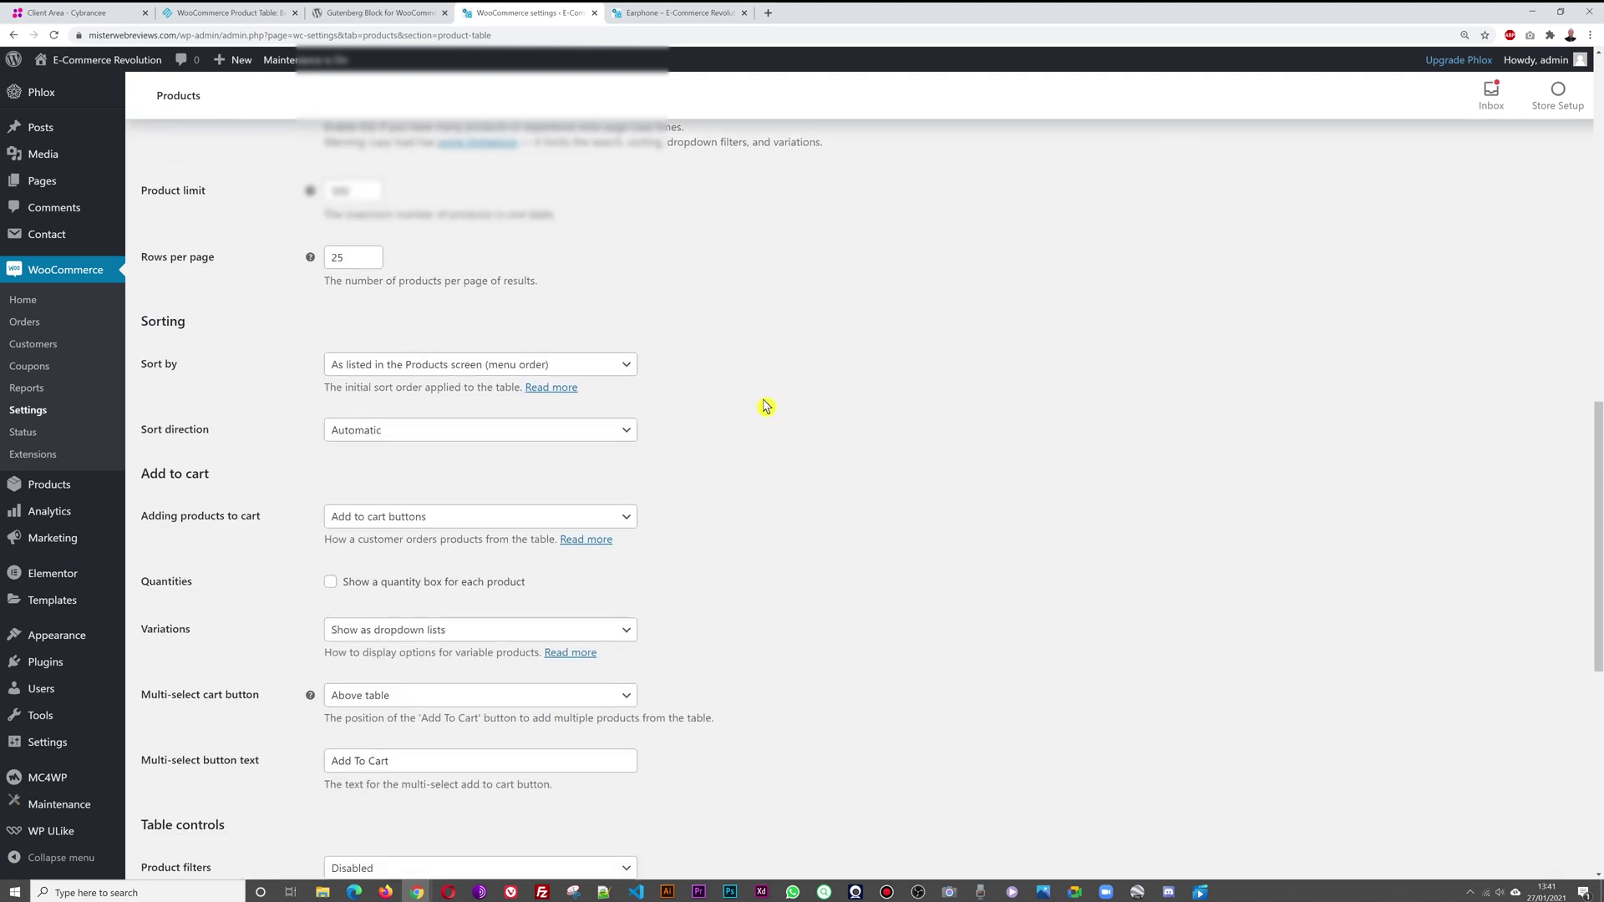
pyautogui.scroll(-2, 830, 498)
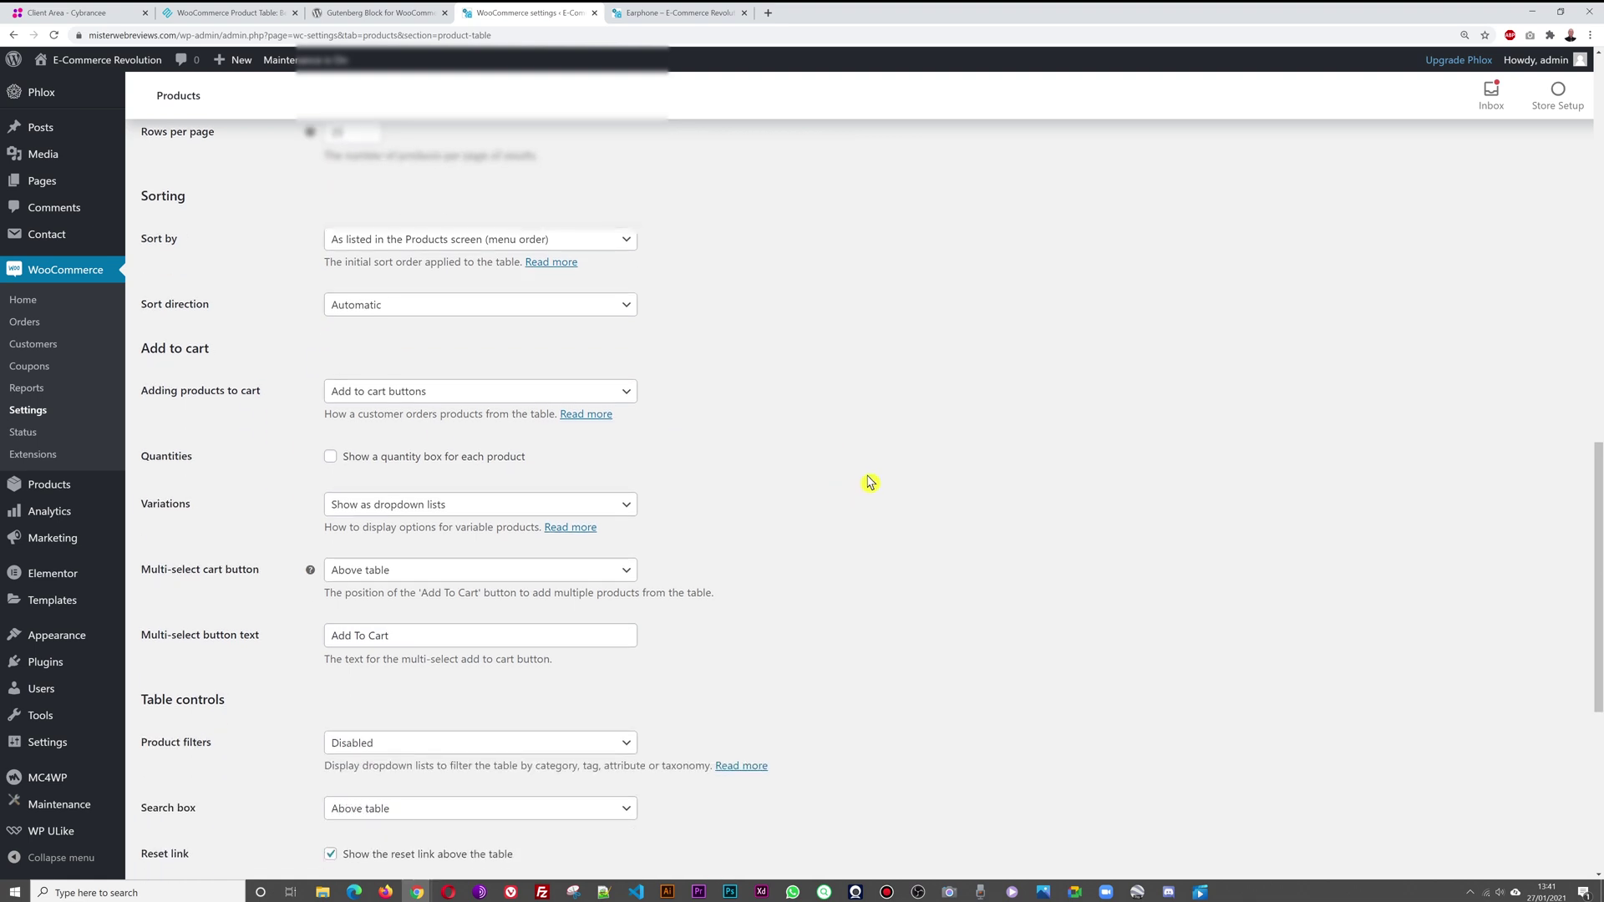
pyautogui.click(632, 394)
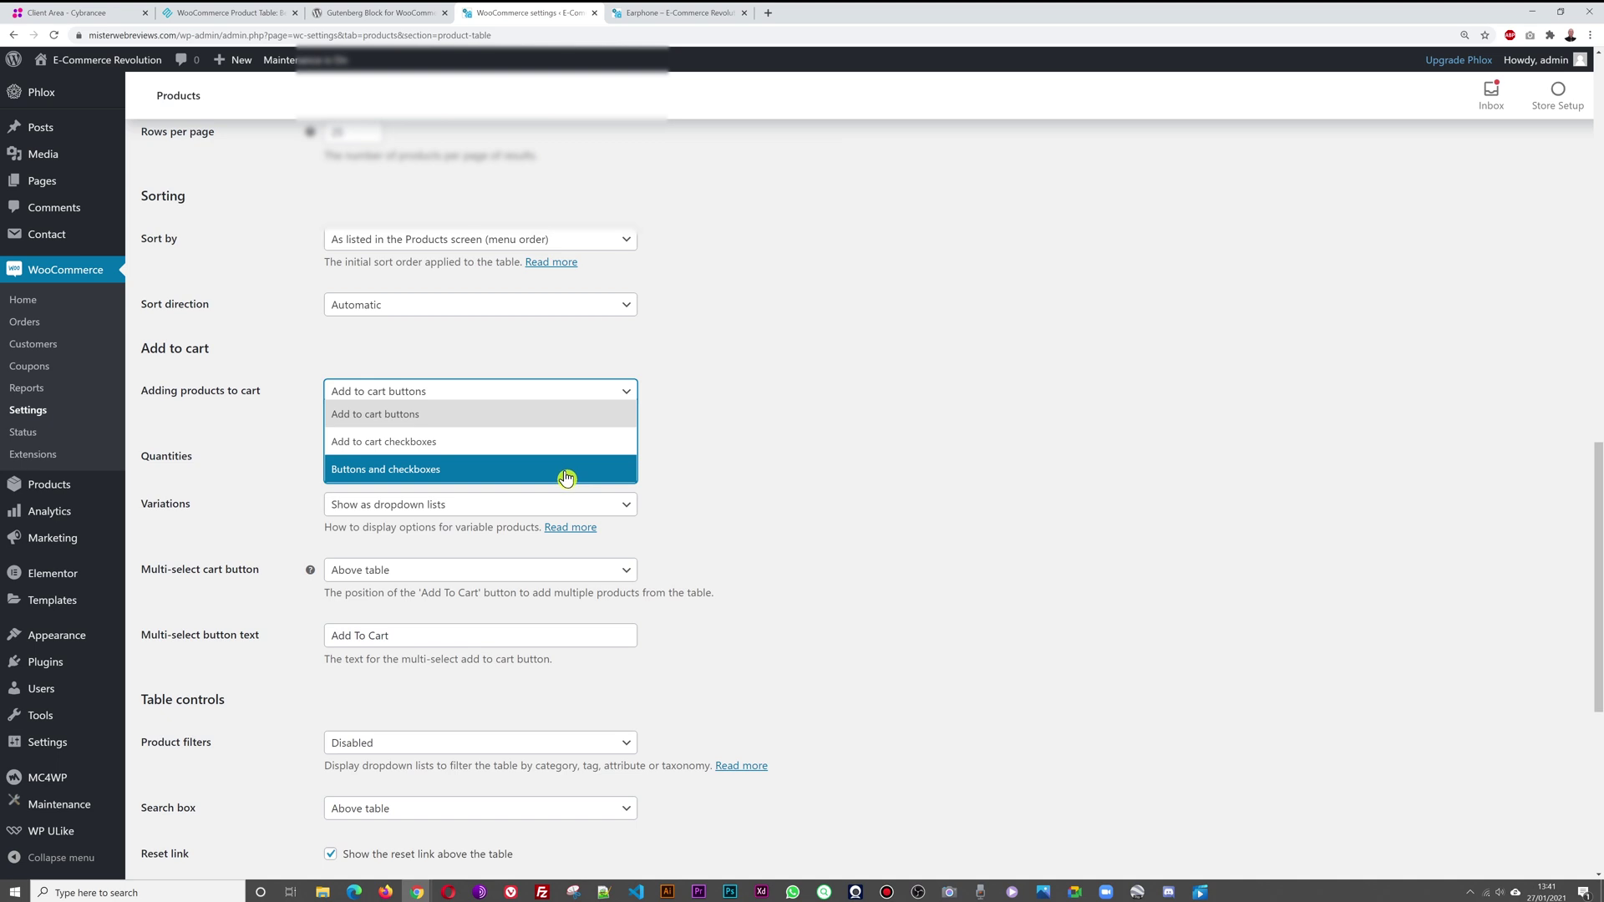
pyautogui.click(781, 385)
pyautogui.scroll(-3, 800, 392)
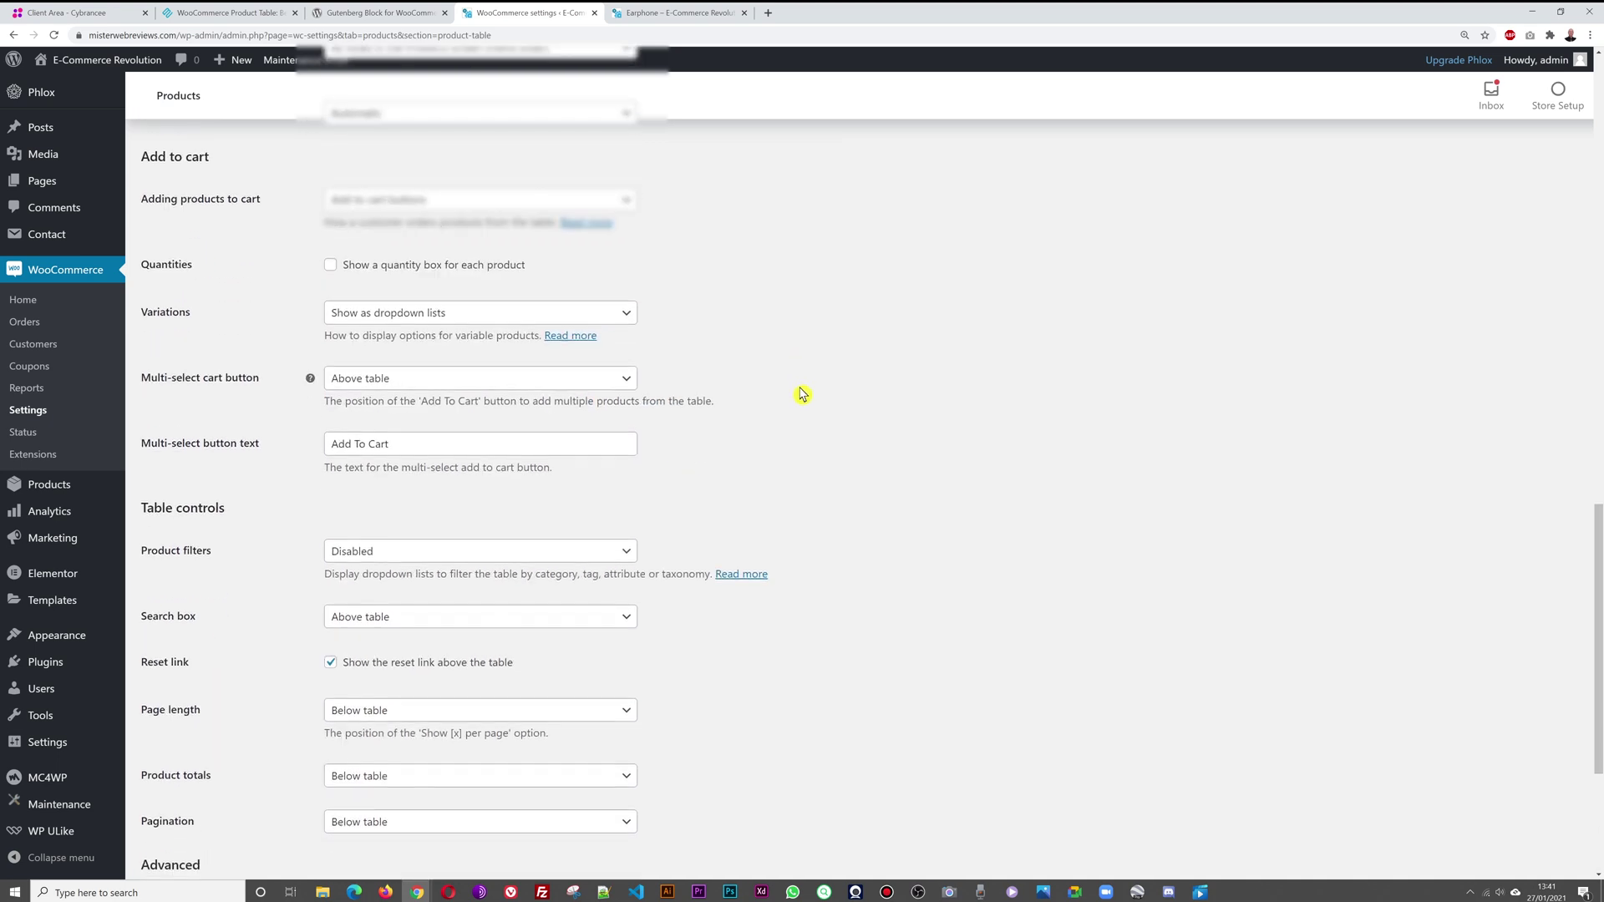
pyautogui.scroll(-4, 802, 395)
pyautogui.scroll(10, 806, 529)
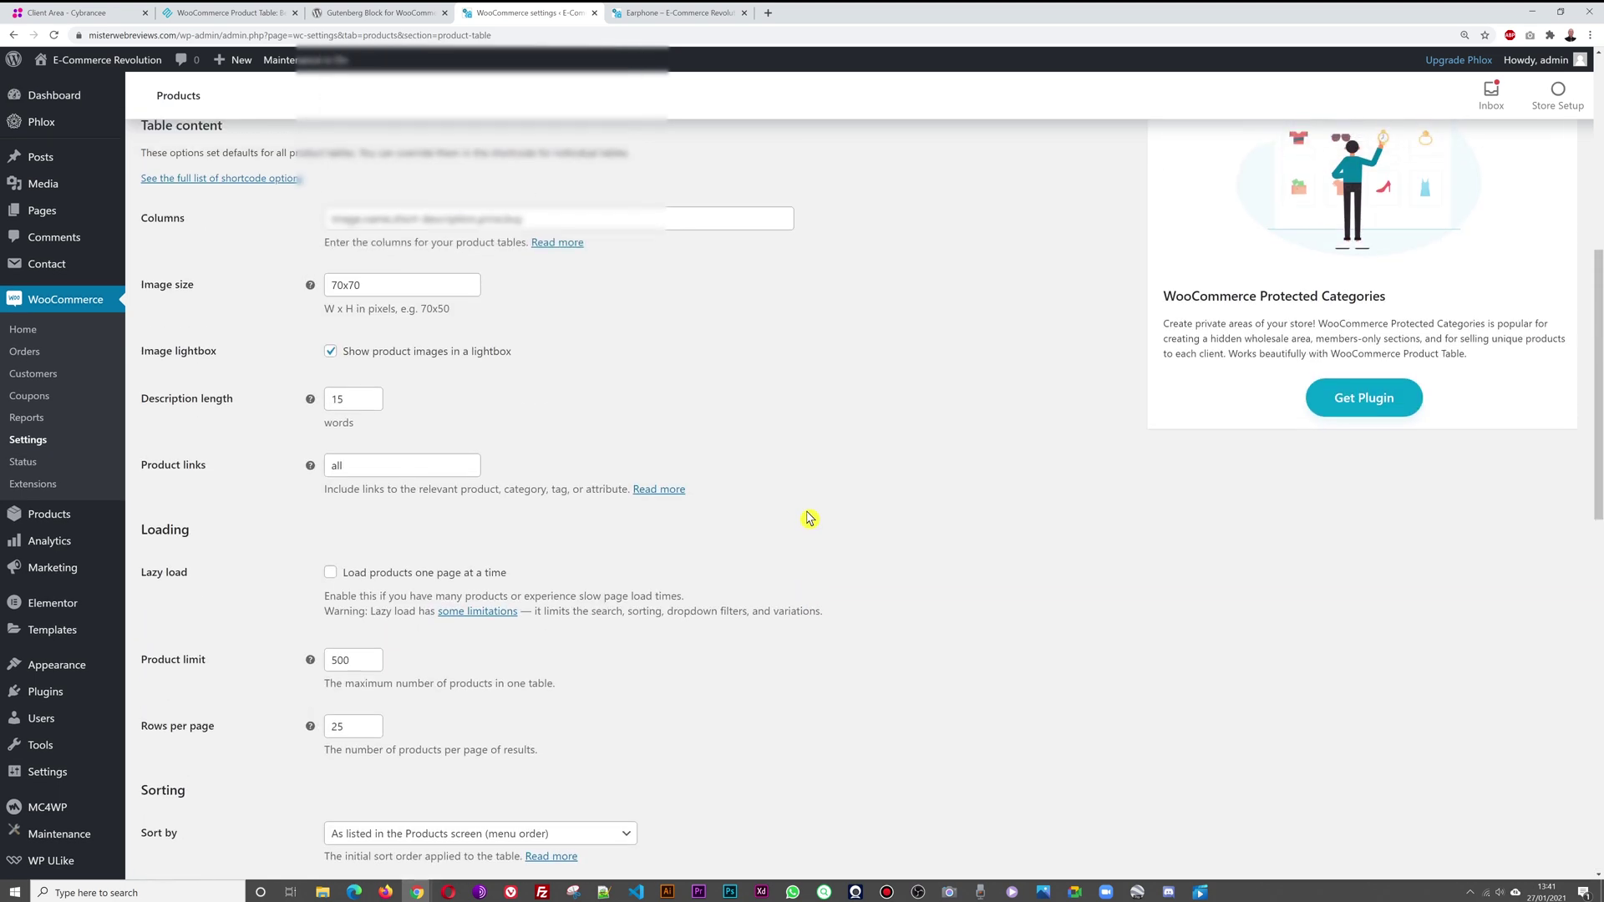
pyautogui.scroll(7, 805, 512)
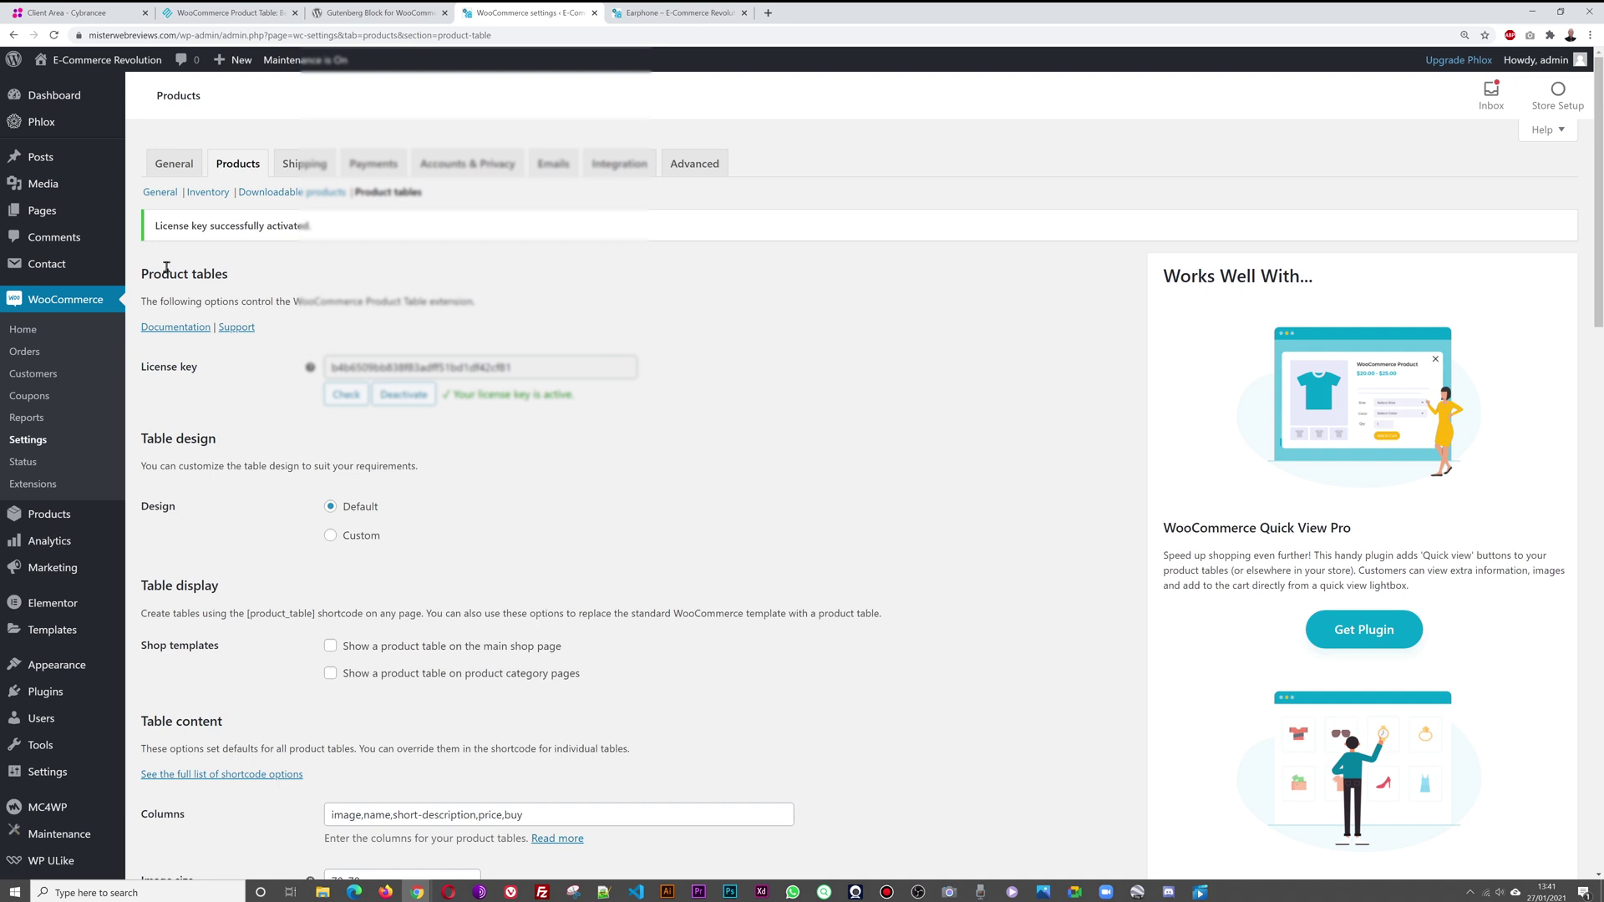
# Step: Leave the product table settings without saving and create a new page titled "Order Form"
pyautogui.click(42, 222)
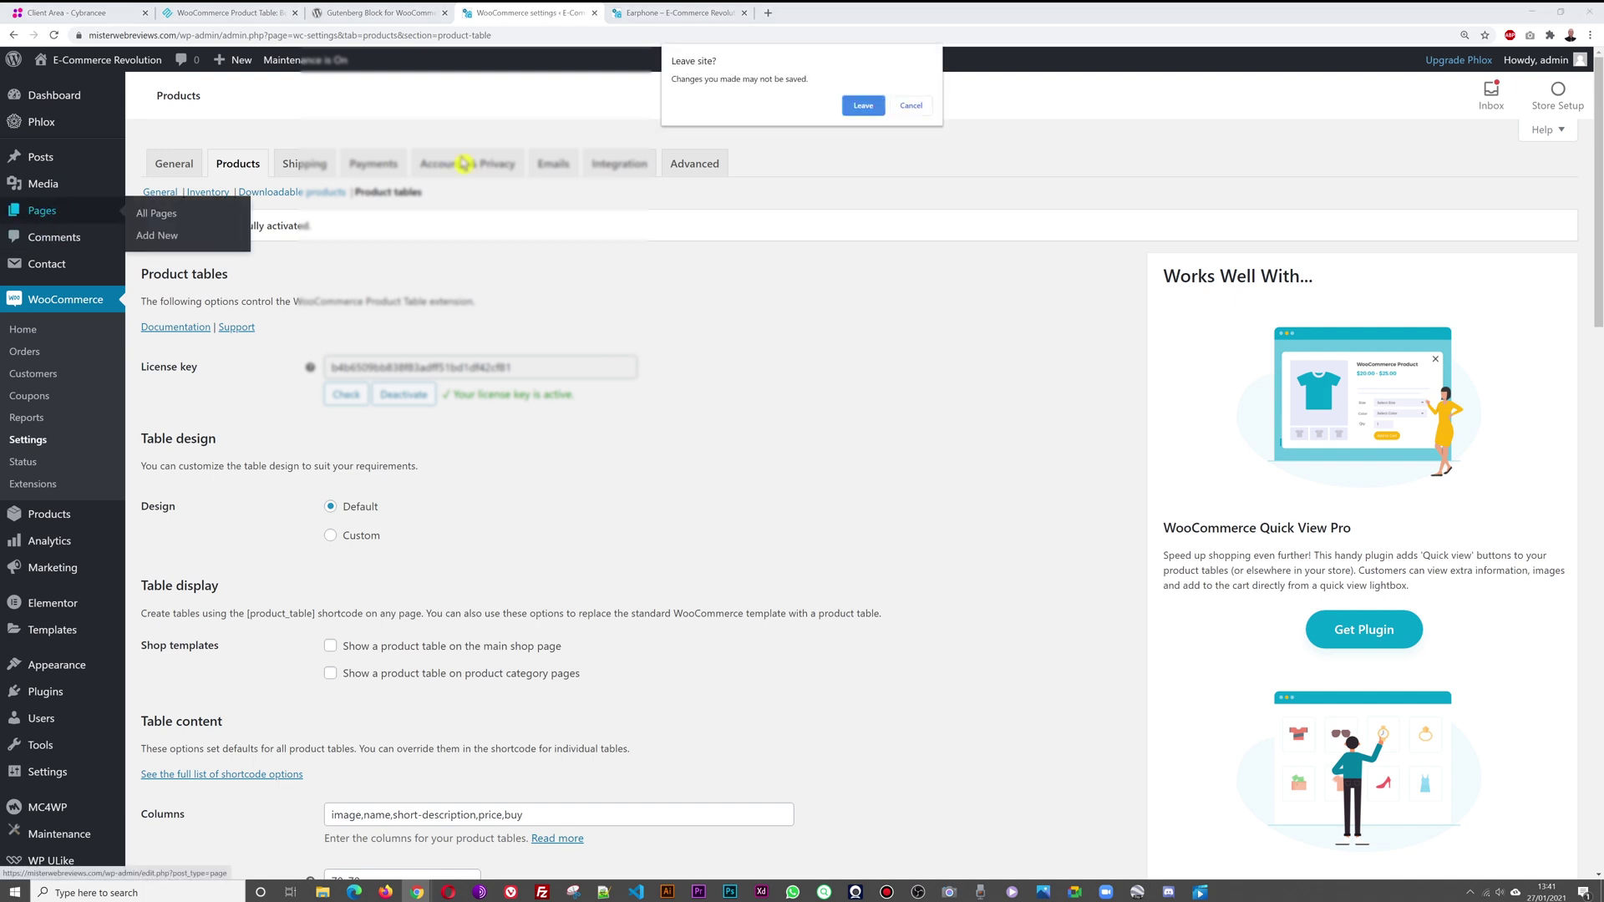
pyautogui.click(861, 109)
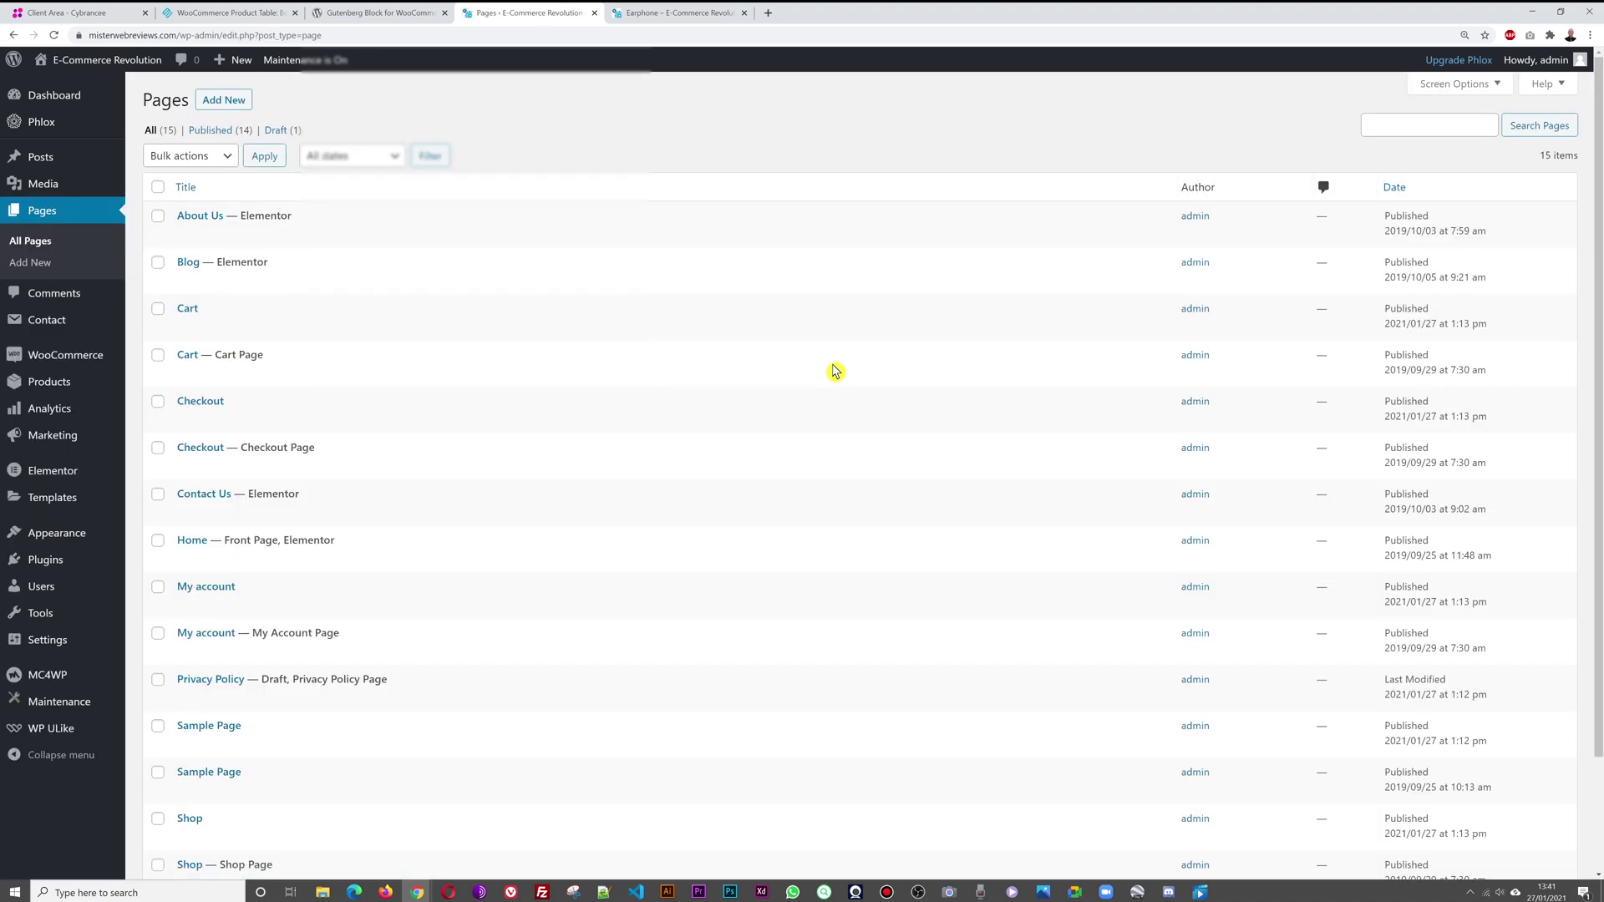
pyautogui.click(219, 100)
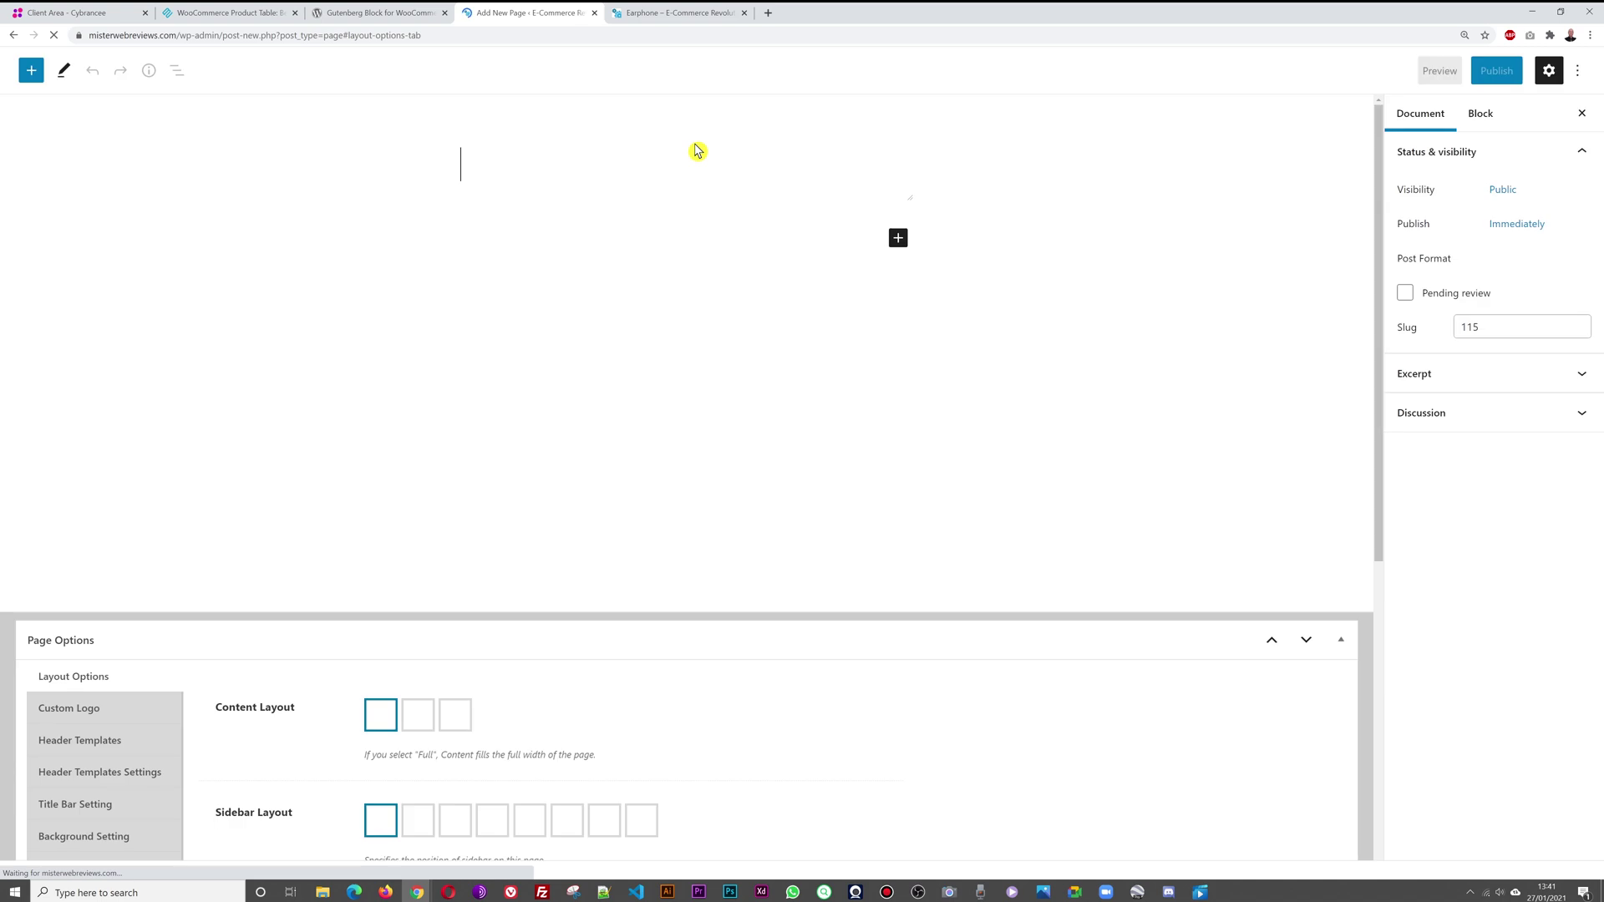
pyautogui.write('O')
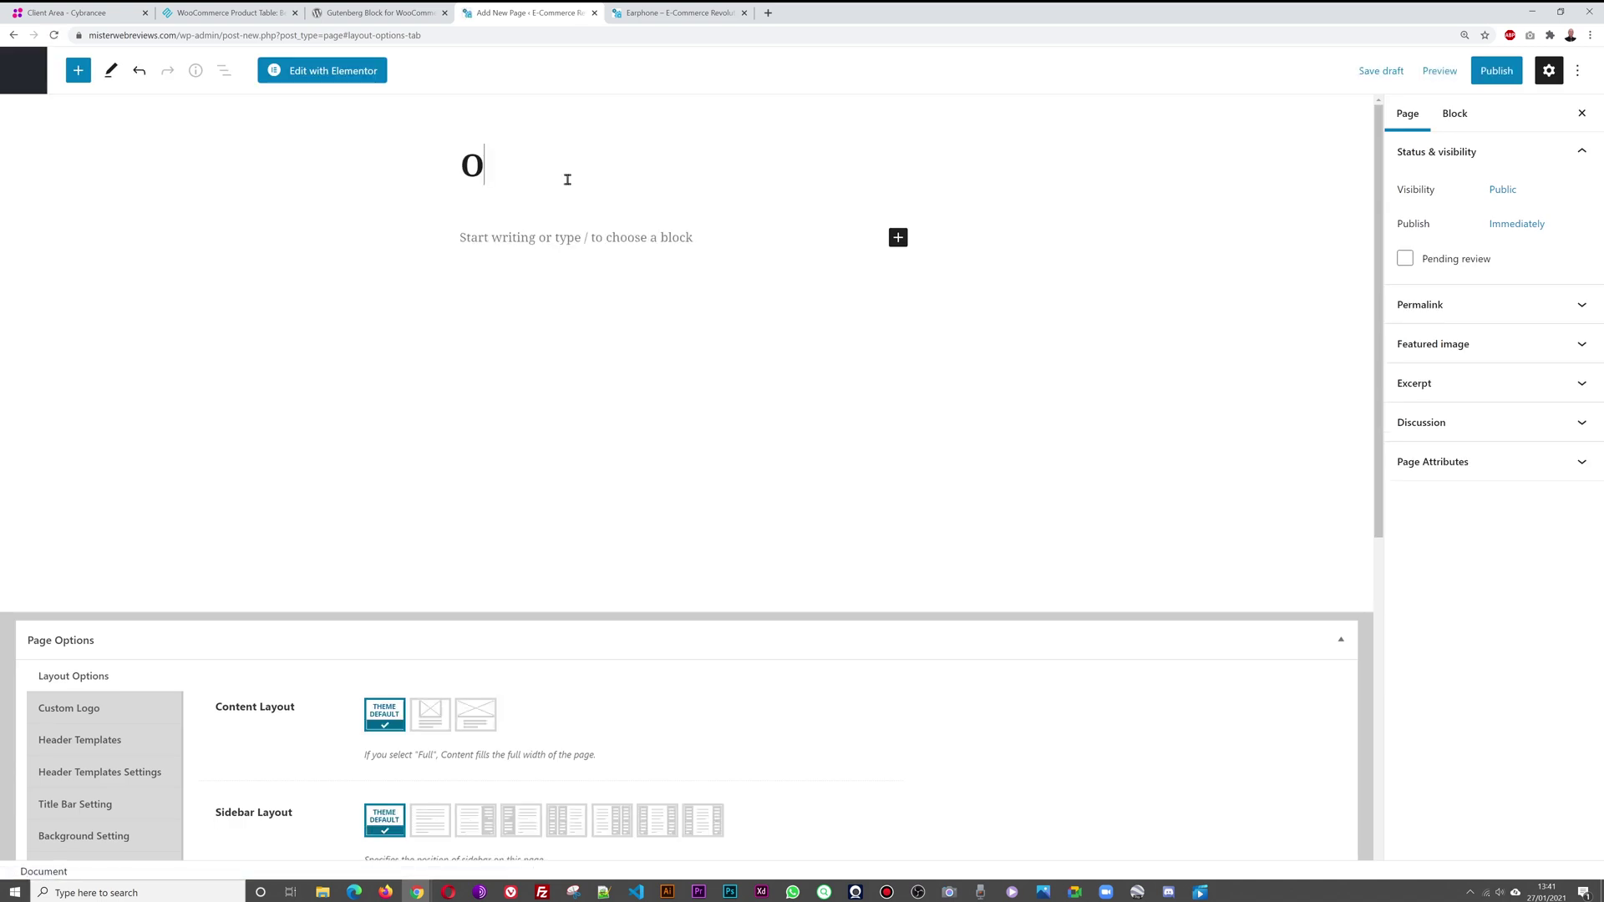
pyautogui.write('rder Form')
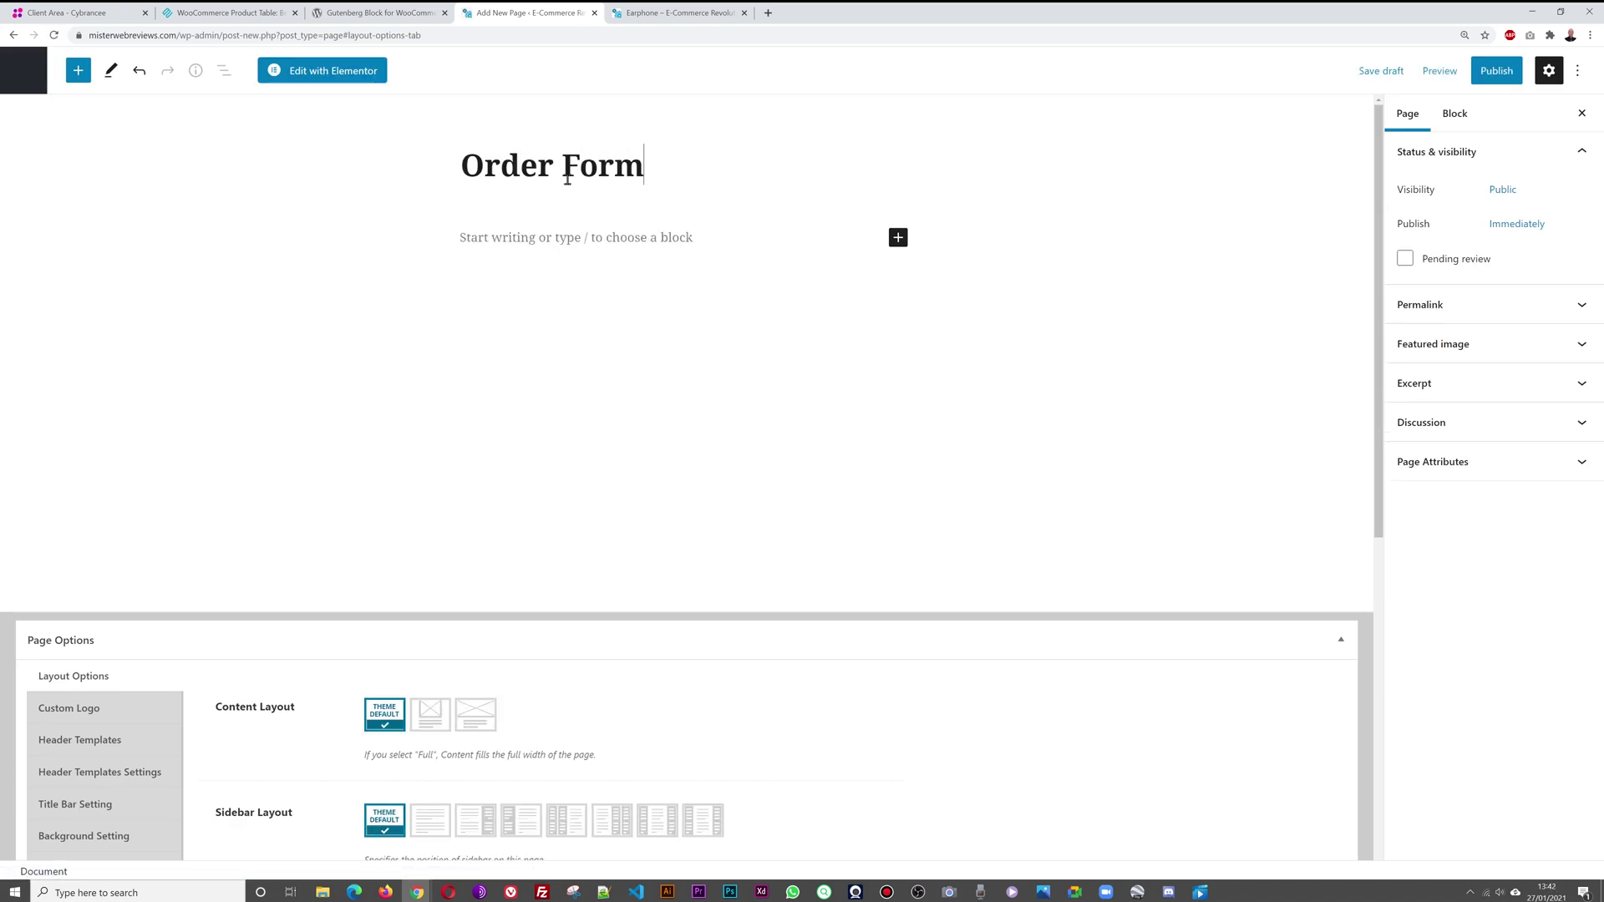
# Step: Insert the WooCommerce Product Table block into the Order Form page and publish the page
pyautogui.click(76, 81)
pyautogui.scroll(-10, 150, 455)
pyautogui.scroll(-12, 151, 454)
pyautogui.scroll(5, 164, 594)
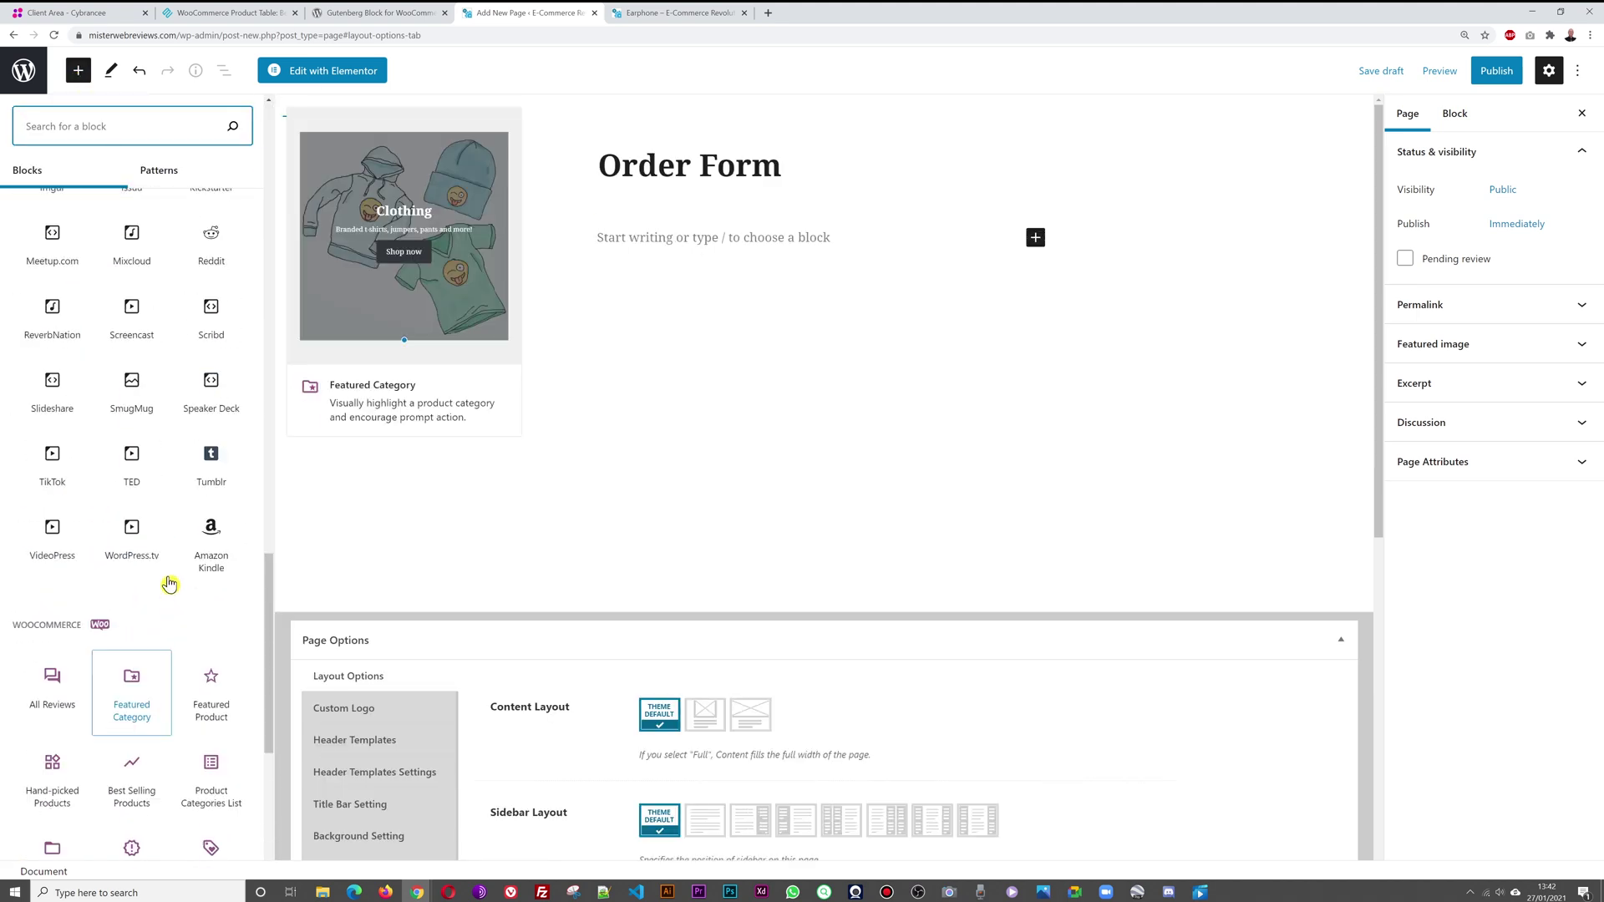
pyautogui.scroll(8, 169, 582)
pyautogui.scroll(-8, 169, 582)
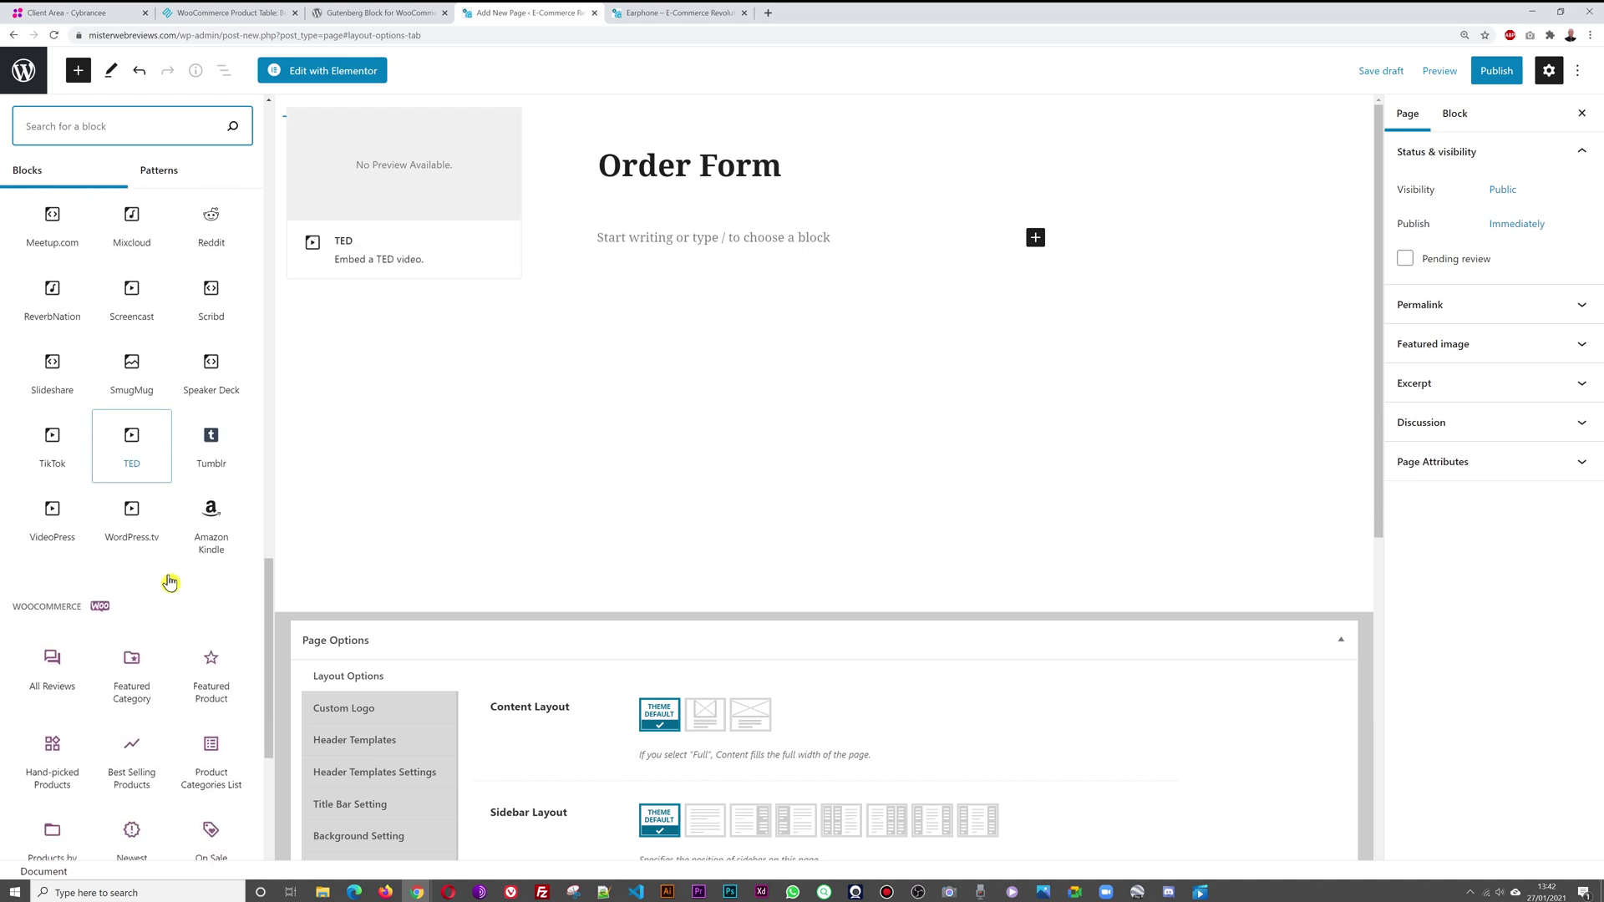
pyautogui.scroll(-1, 170, 582)
pyautogui.scroll(-6, 179, 539)
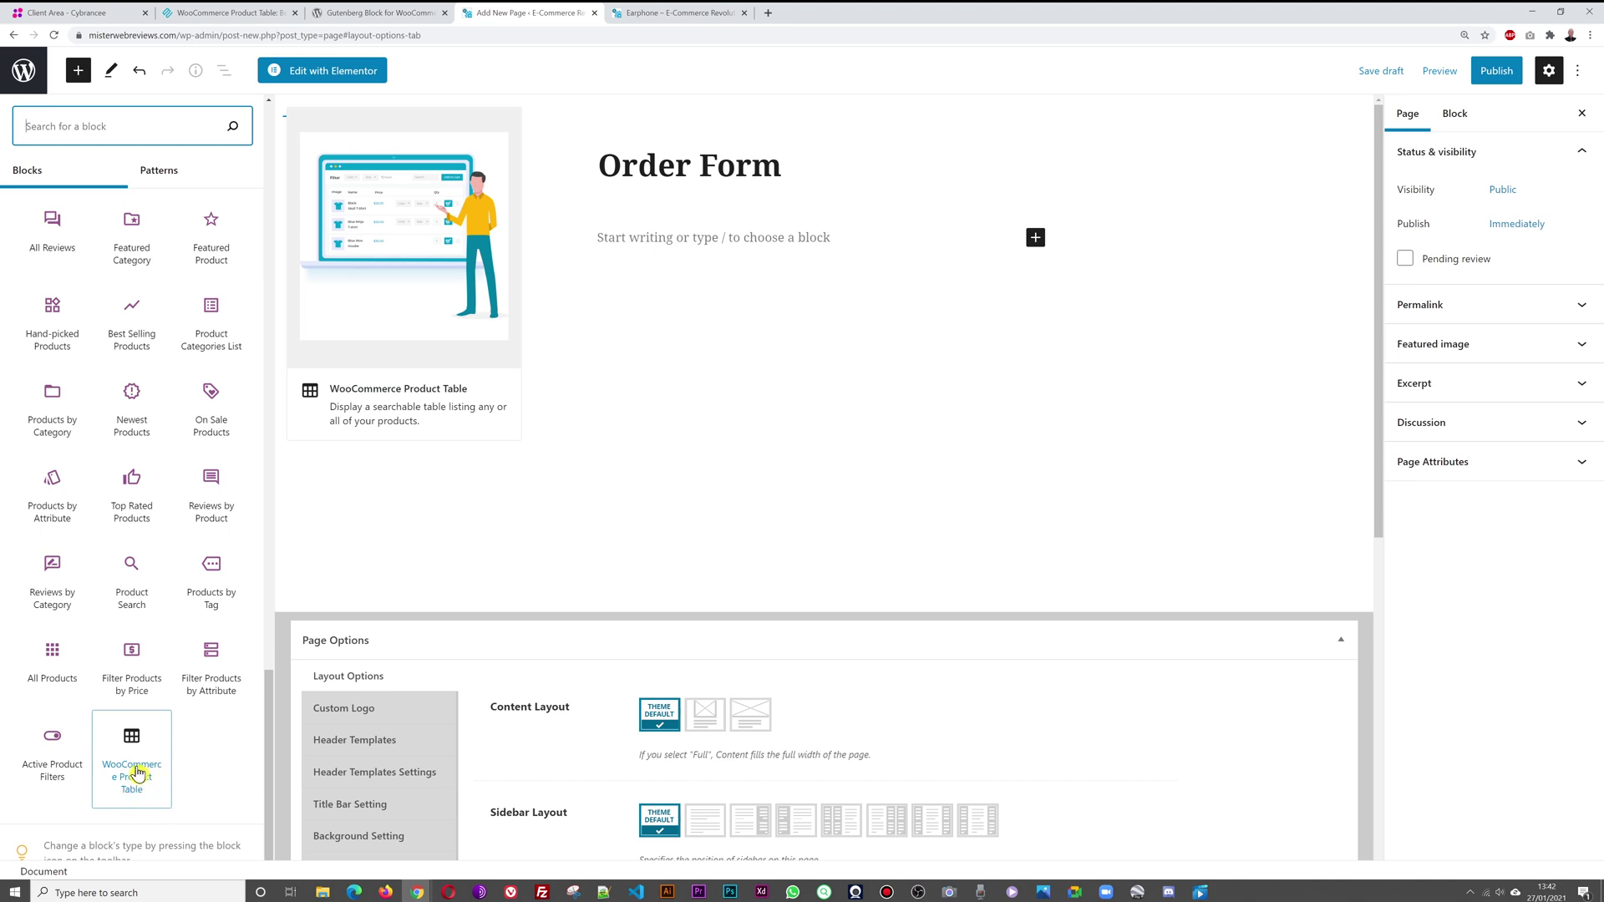
pyautogui.click(137, 770)
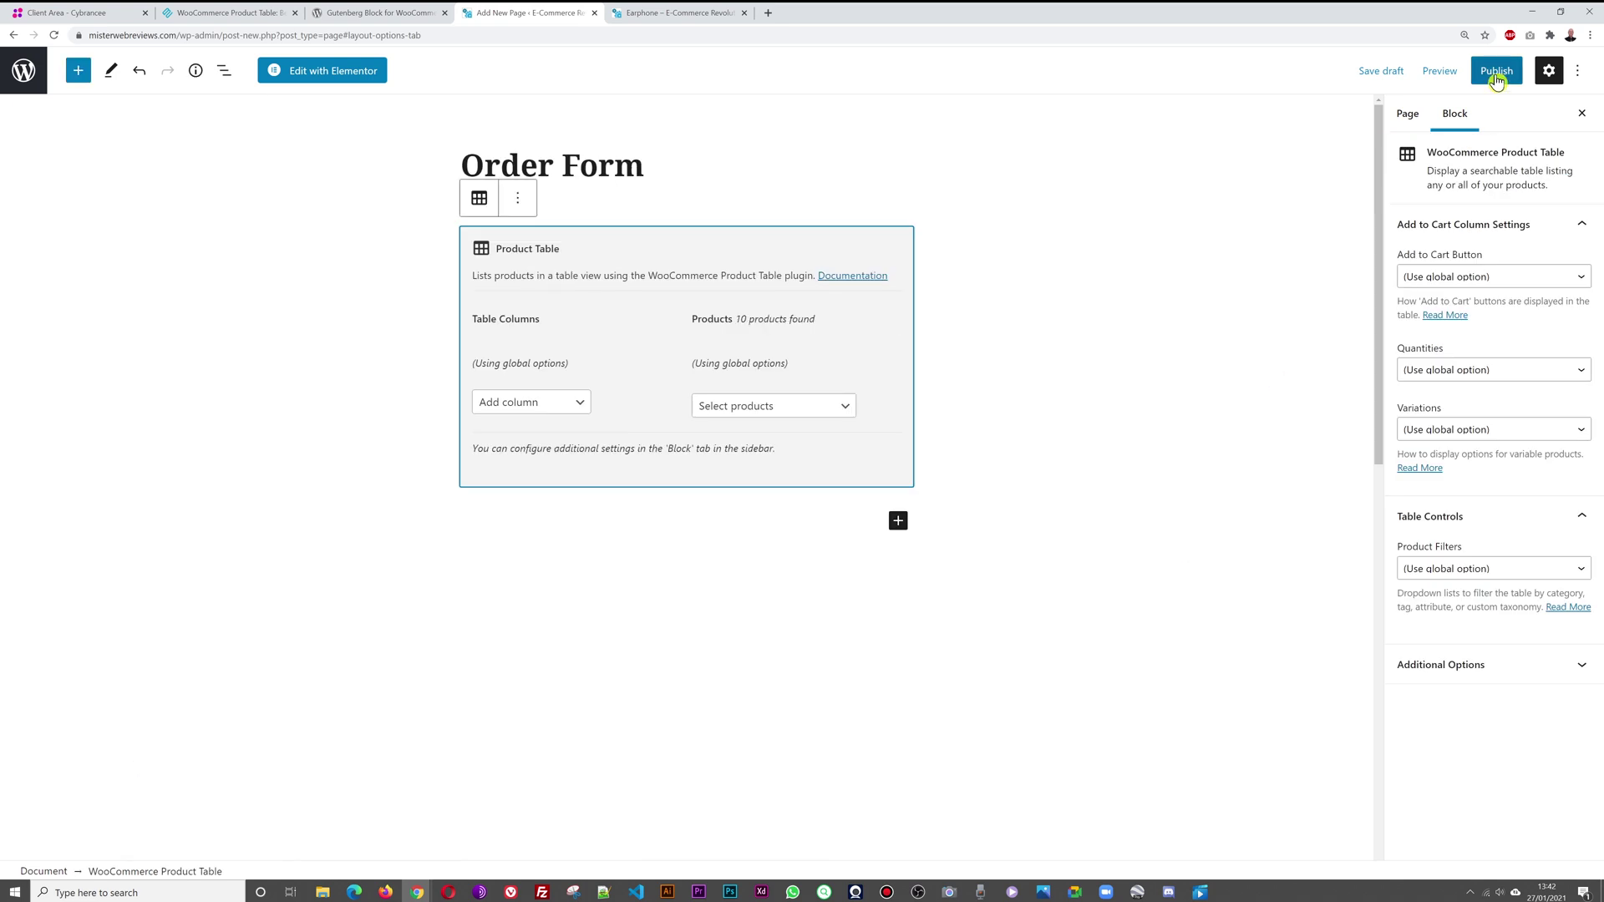
pyautogui.click(1496, 70)
pyautogui.click(1424, 73)
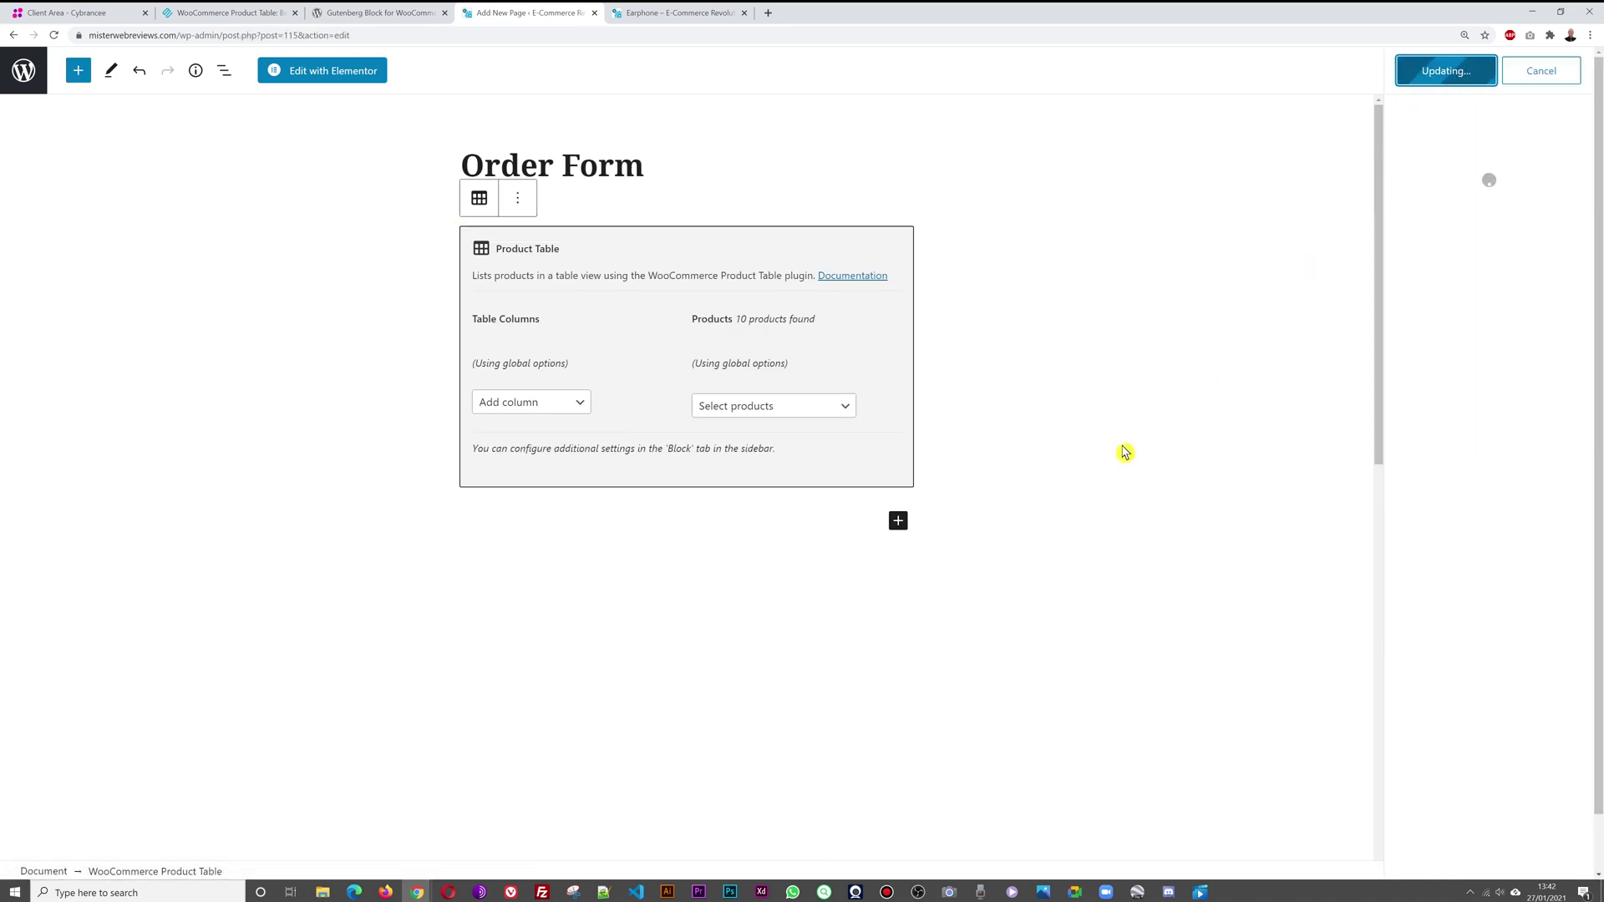
# Step: Review the store's standard Earphone category layout and the Beats product page, and return to the category
pyautogui.click(678, 12)
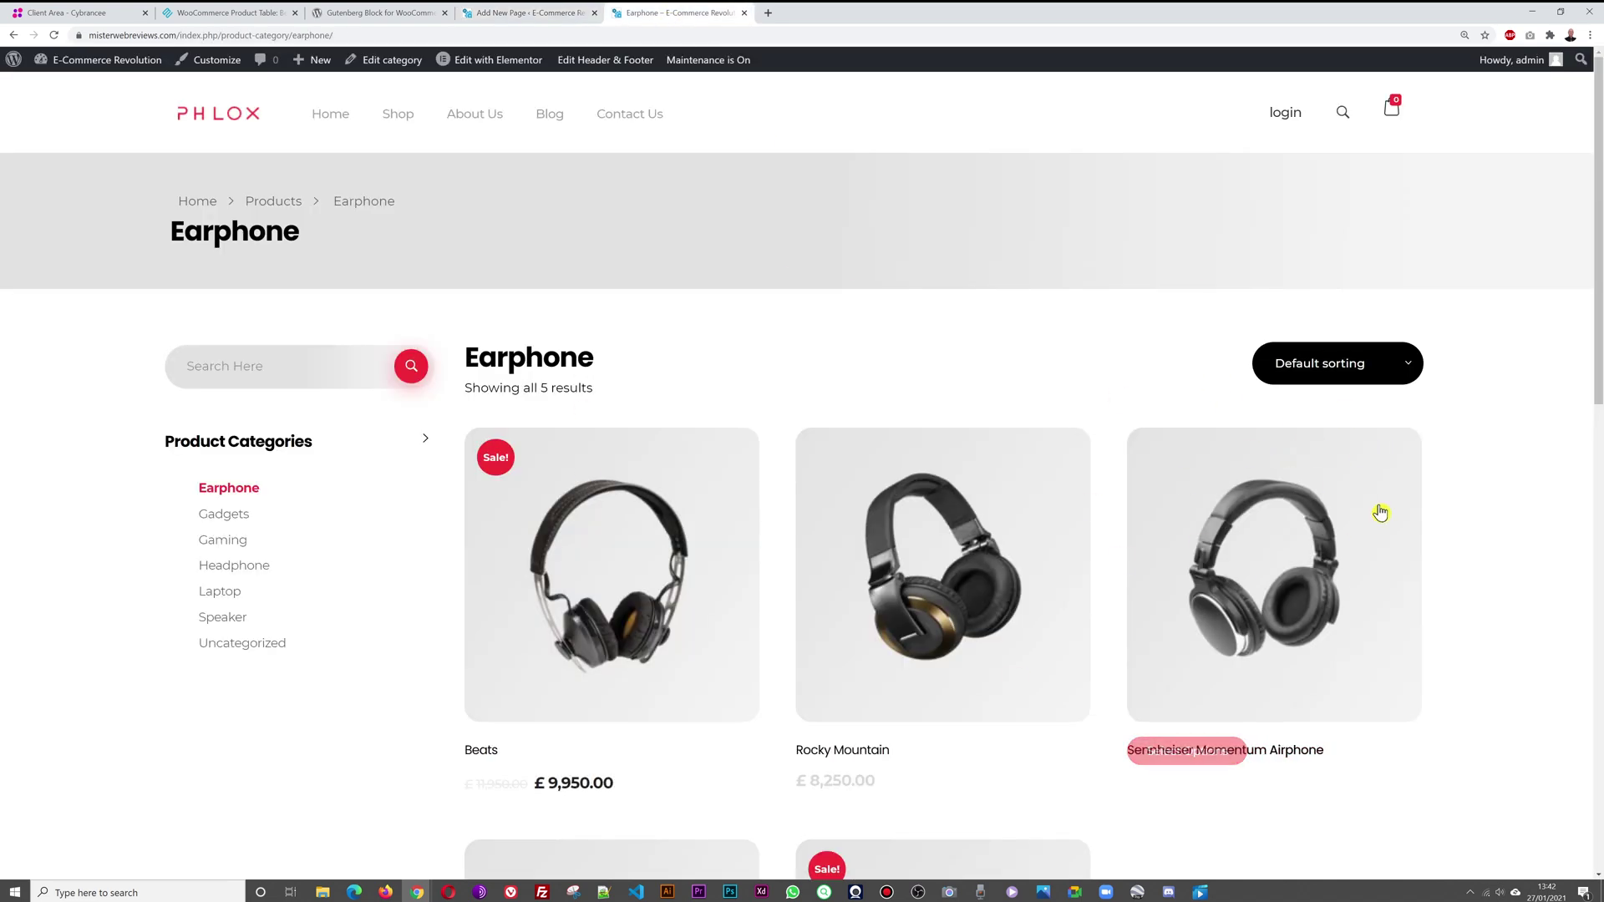
pyautogui.scroll(-3, 1444, 476)
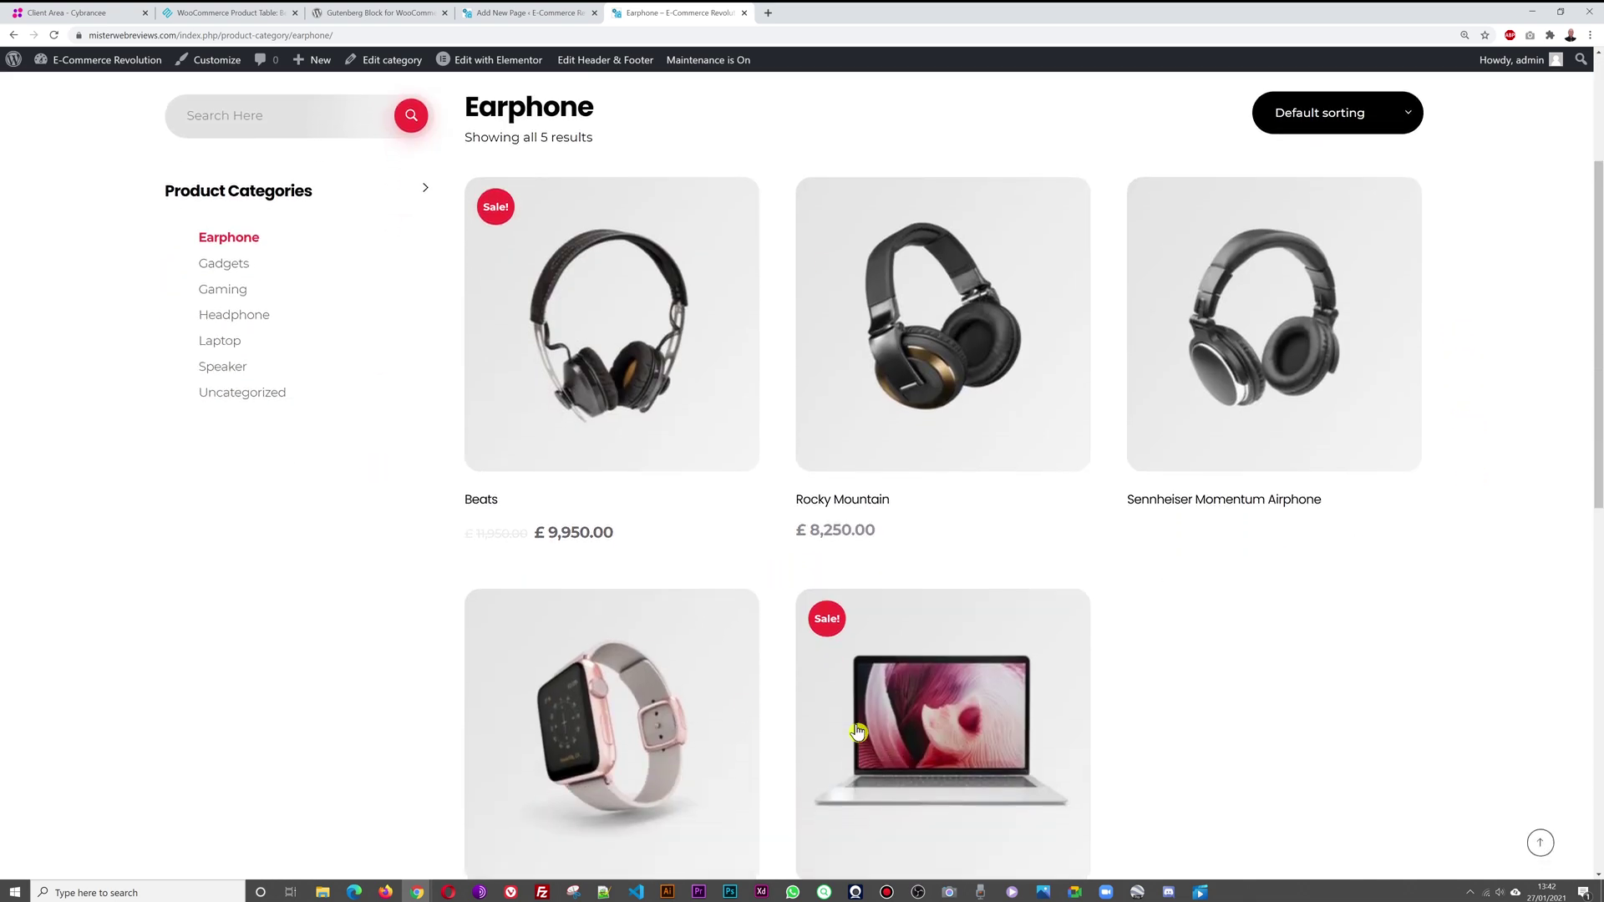
pyautogui.scroll(1, 835, 585)
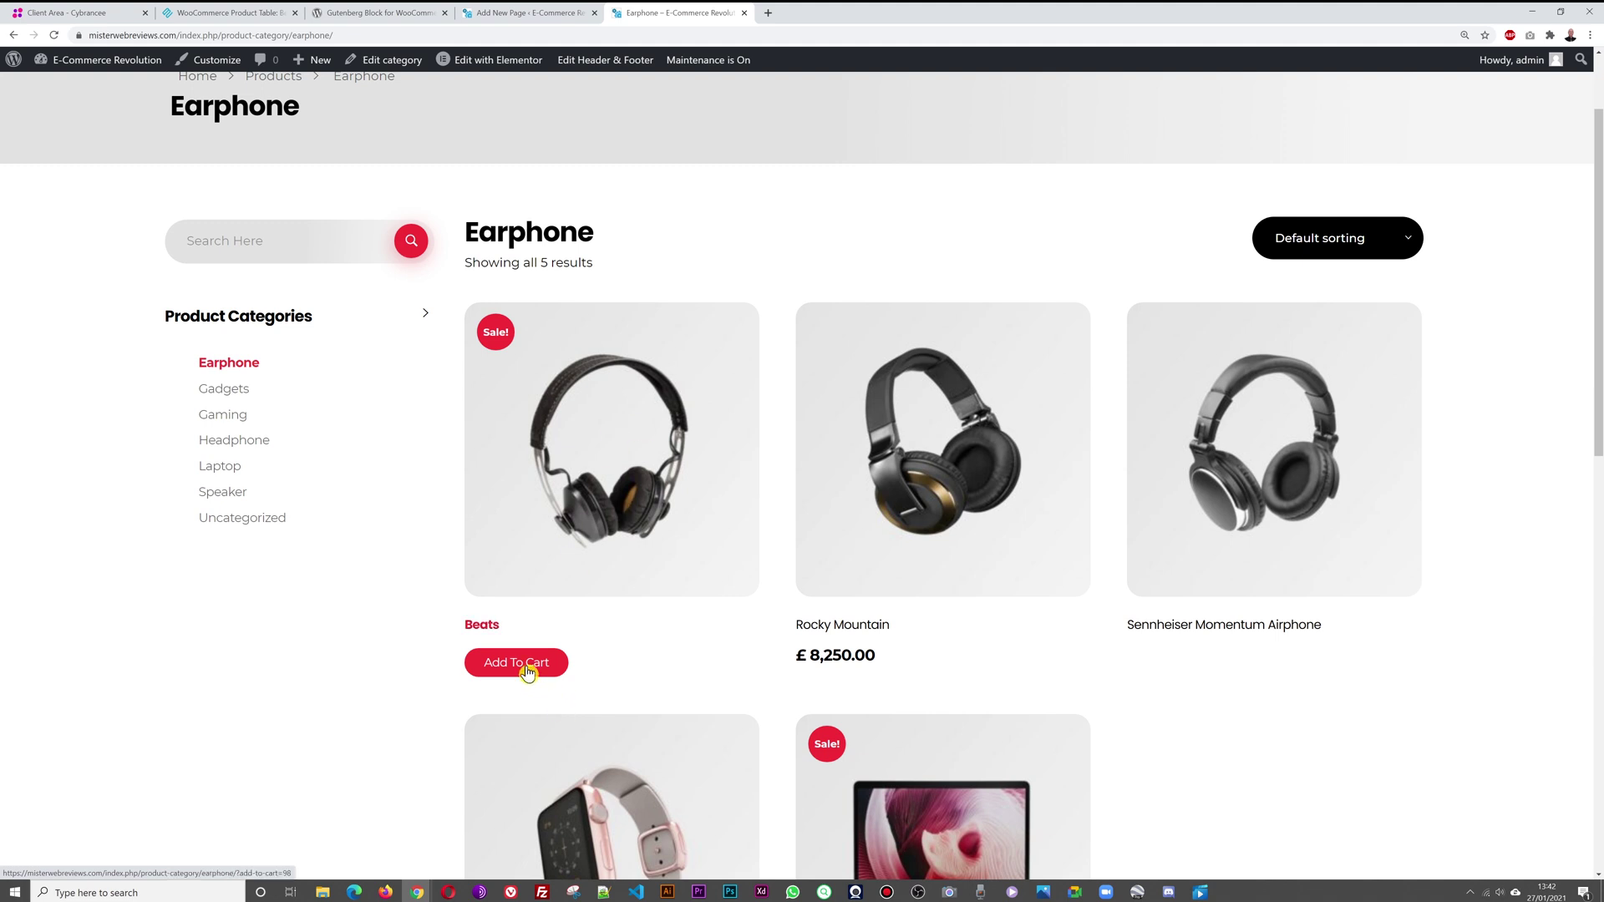
pyautogui.click(858, 651)
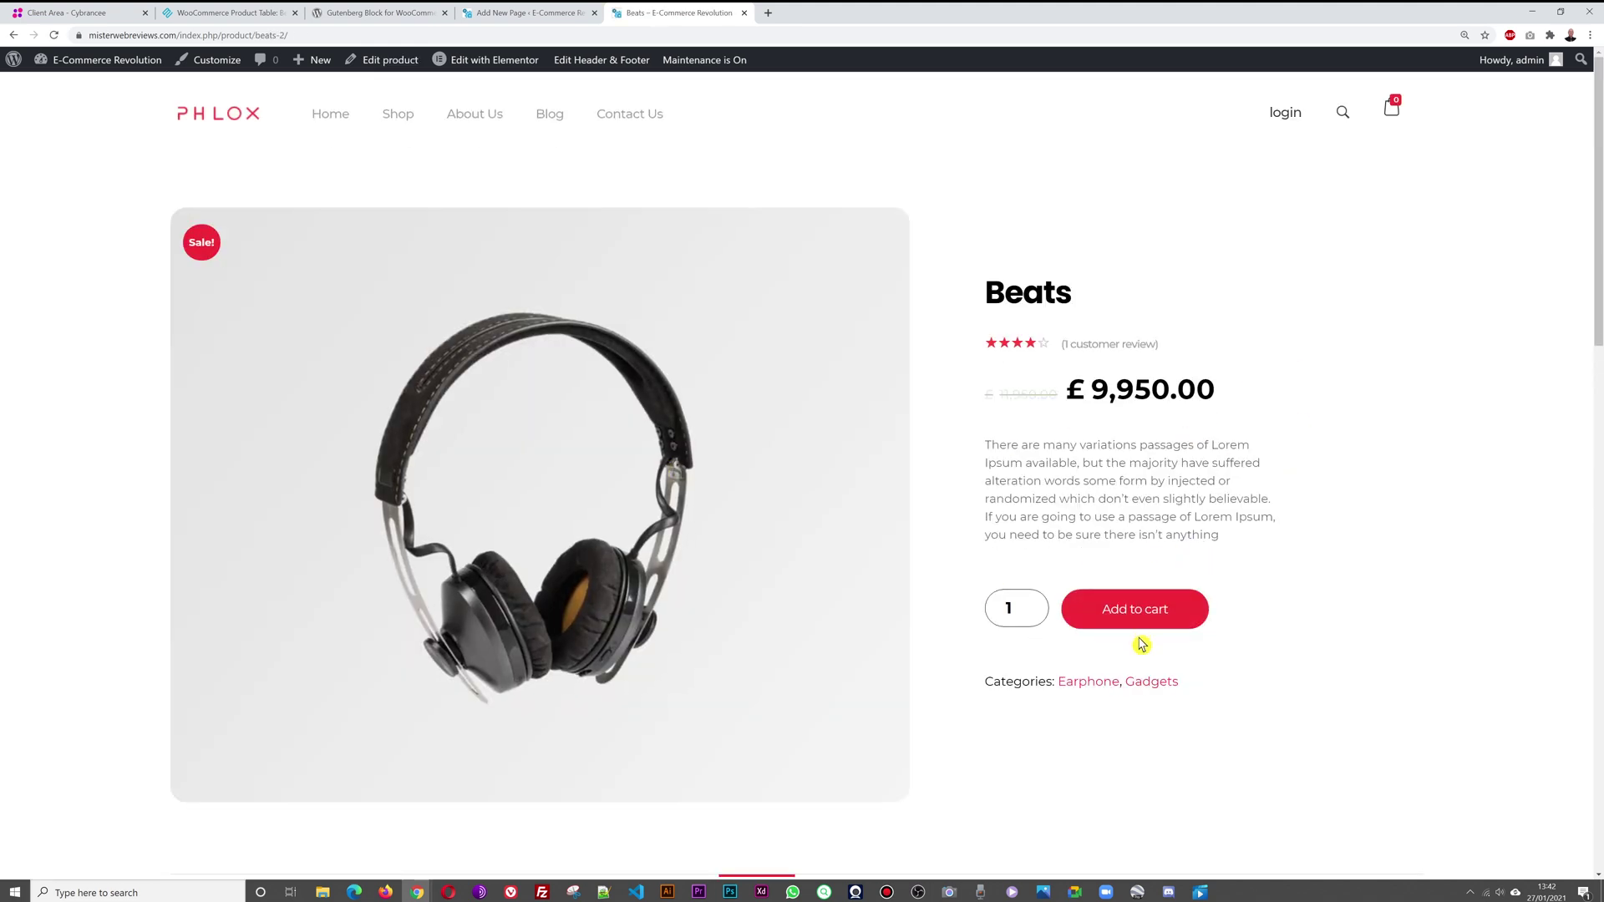
pyautogui.click(14, 35)
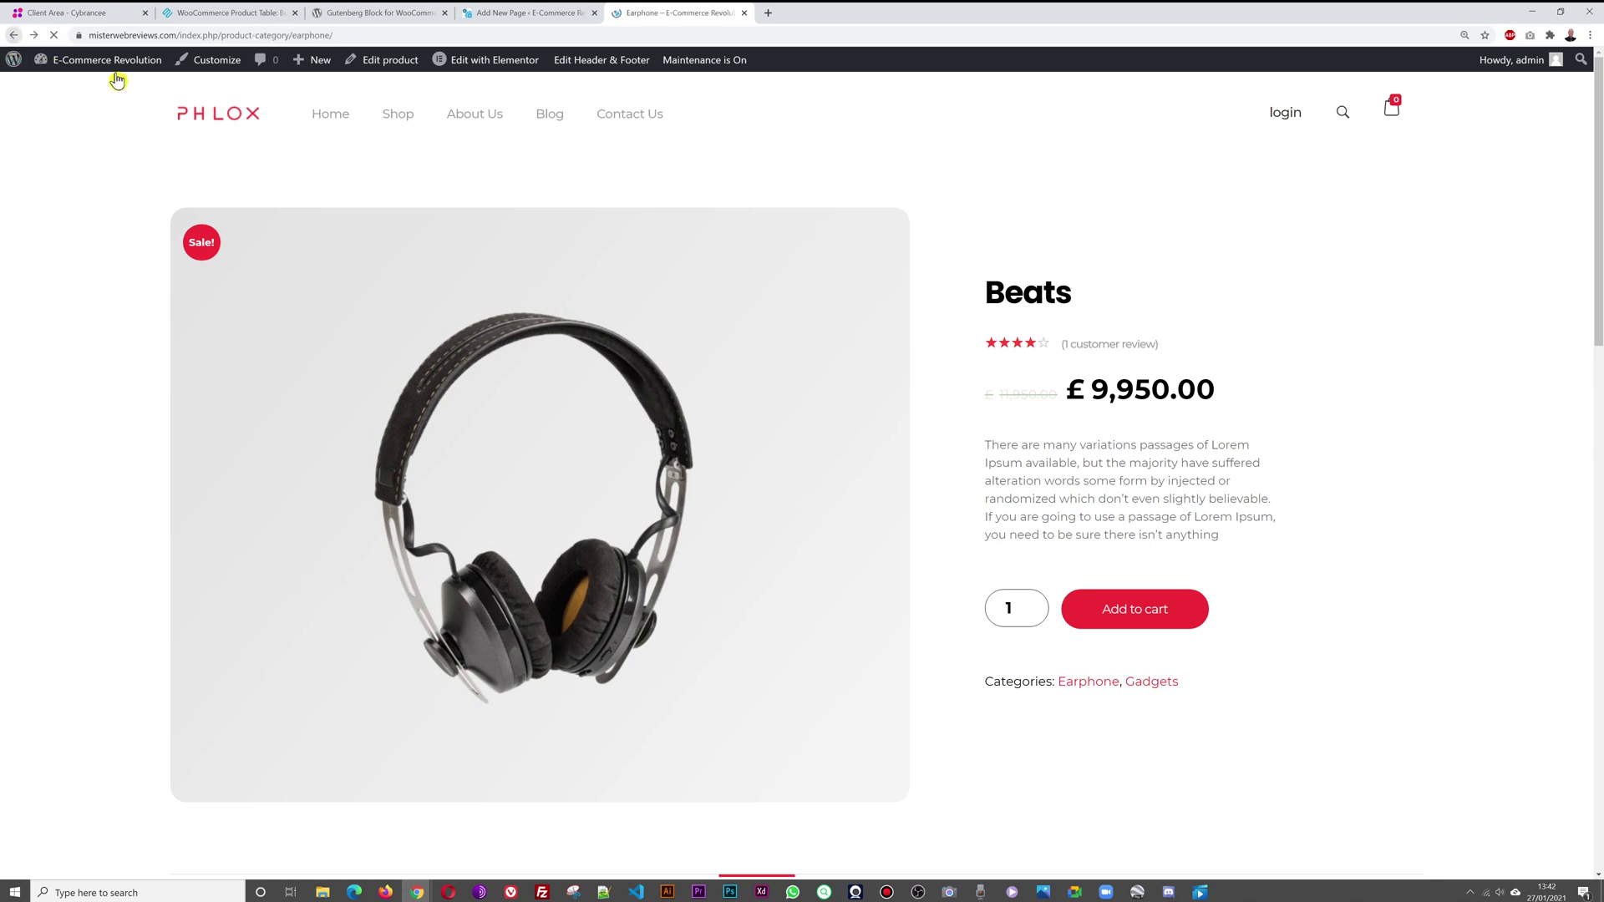
# Step: Open the published Order Form page in a new browser tab and view its product table
pyautogui.click(505, 13)
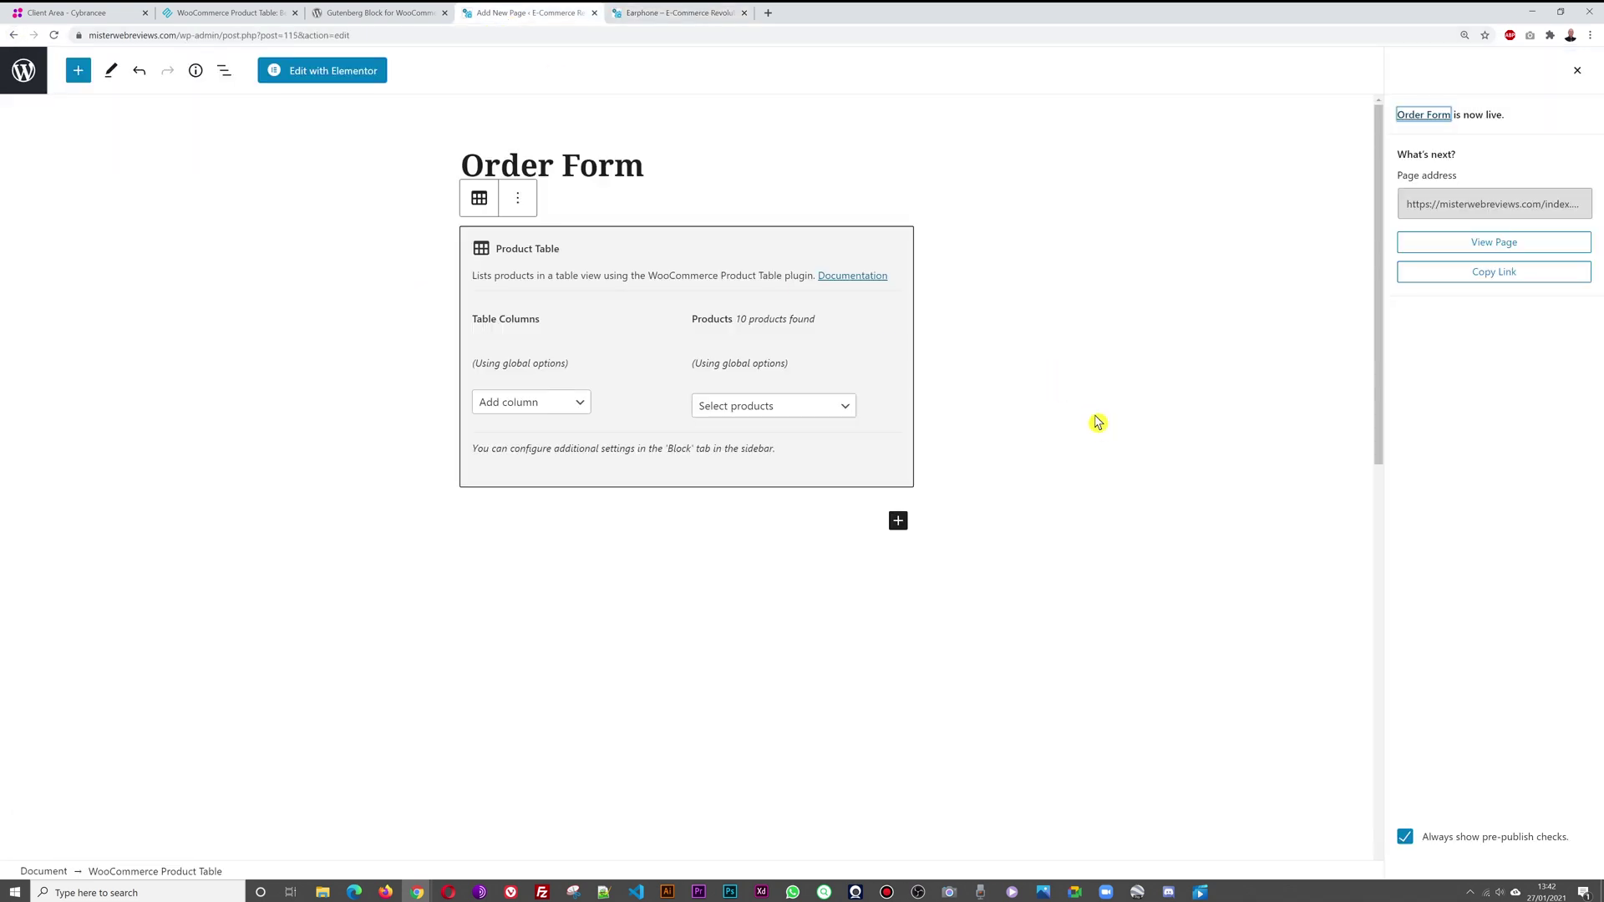
pyautogui.rightClick(1489, 250)
pyautogui.click(1504, 261)
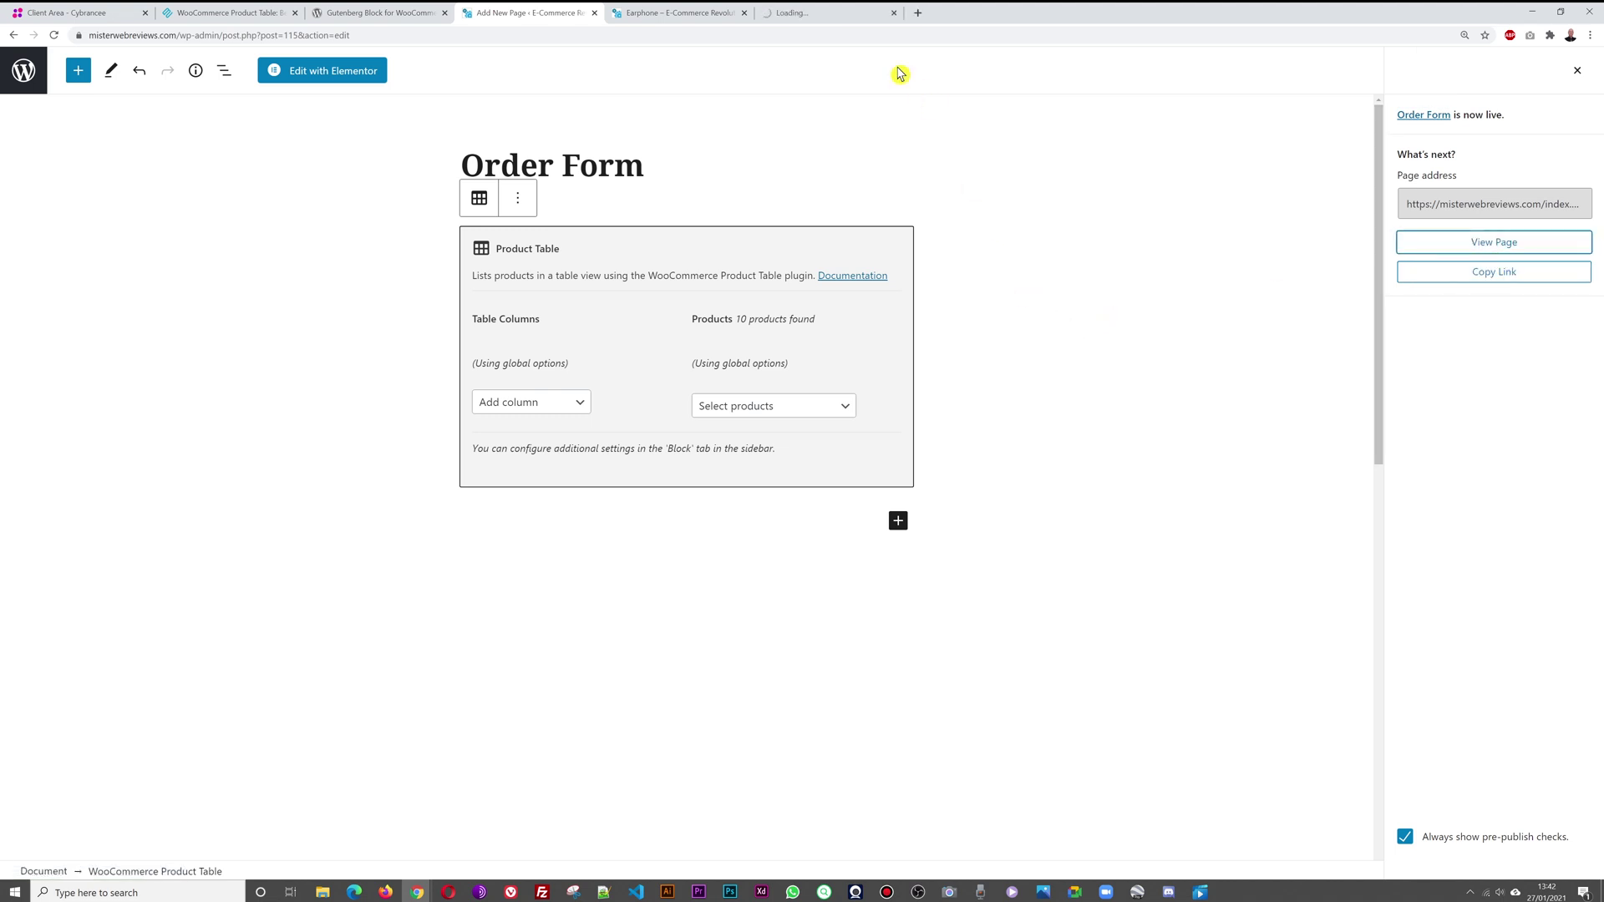
pyautogui.click(838, 16)
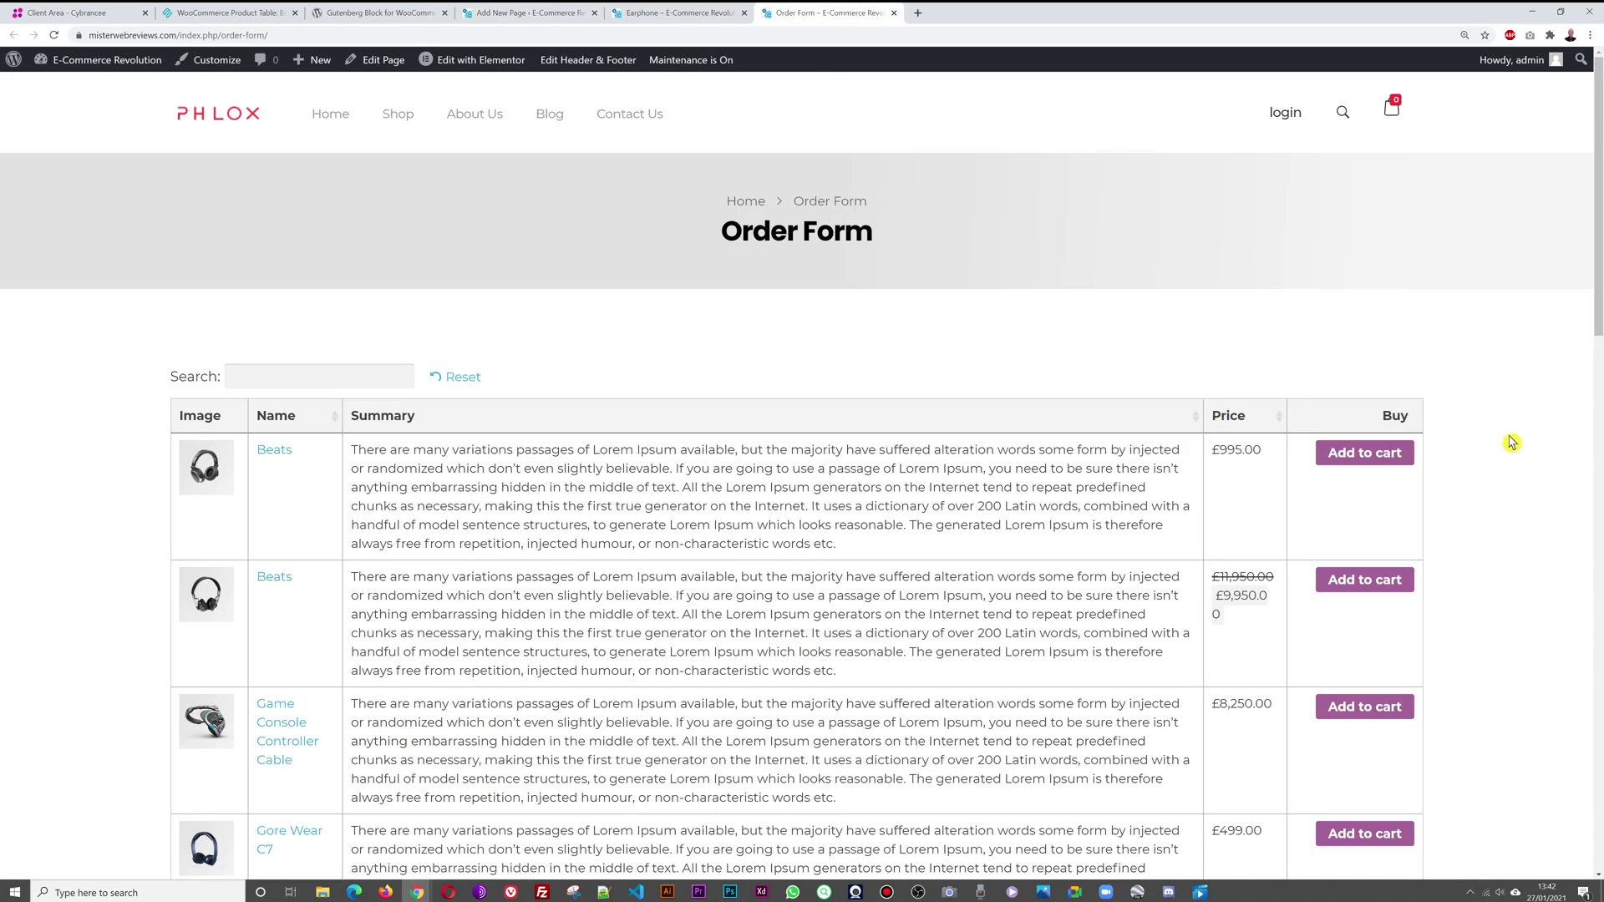
# Step: Examine the full product table on the published Order Form page, including its columns, purchase buttons and pagination
pyautogui.scroll(-1, 953, 488)
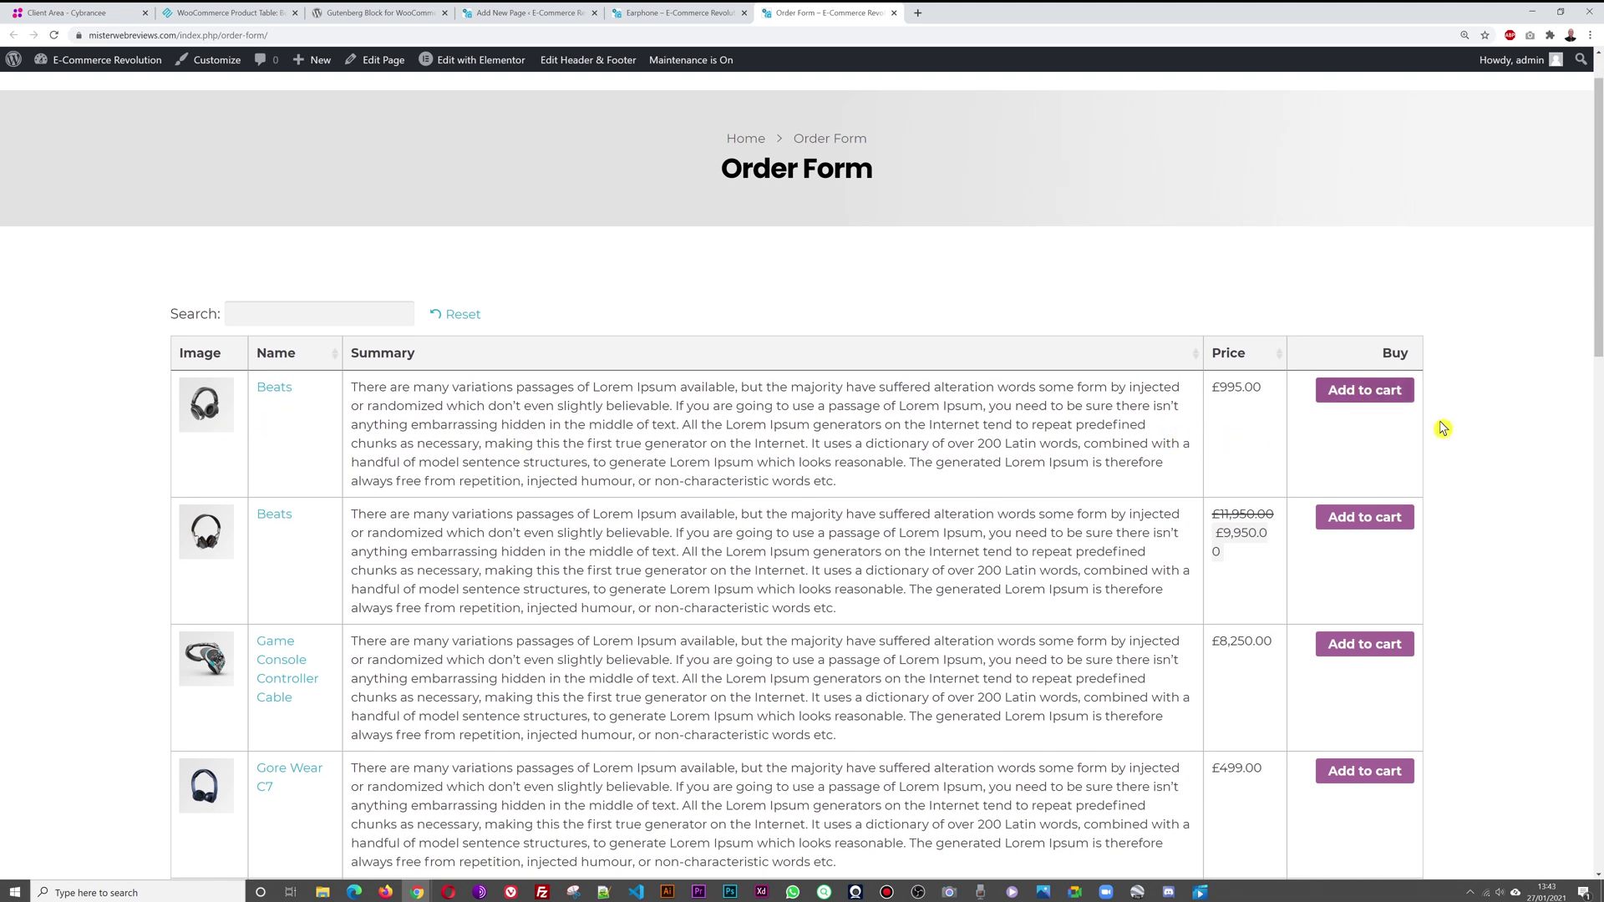
pyautogui.scroll(-1, 1481, 475)
pyautogui.scroll(-5, 1481, 475)
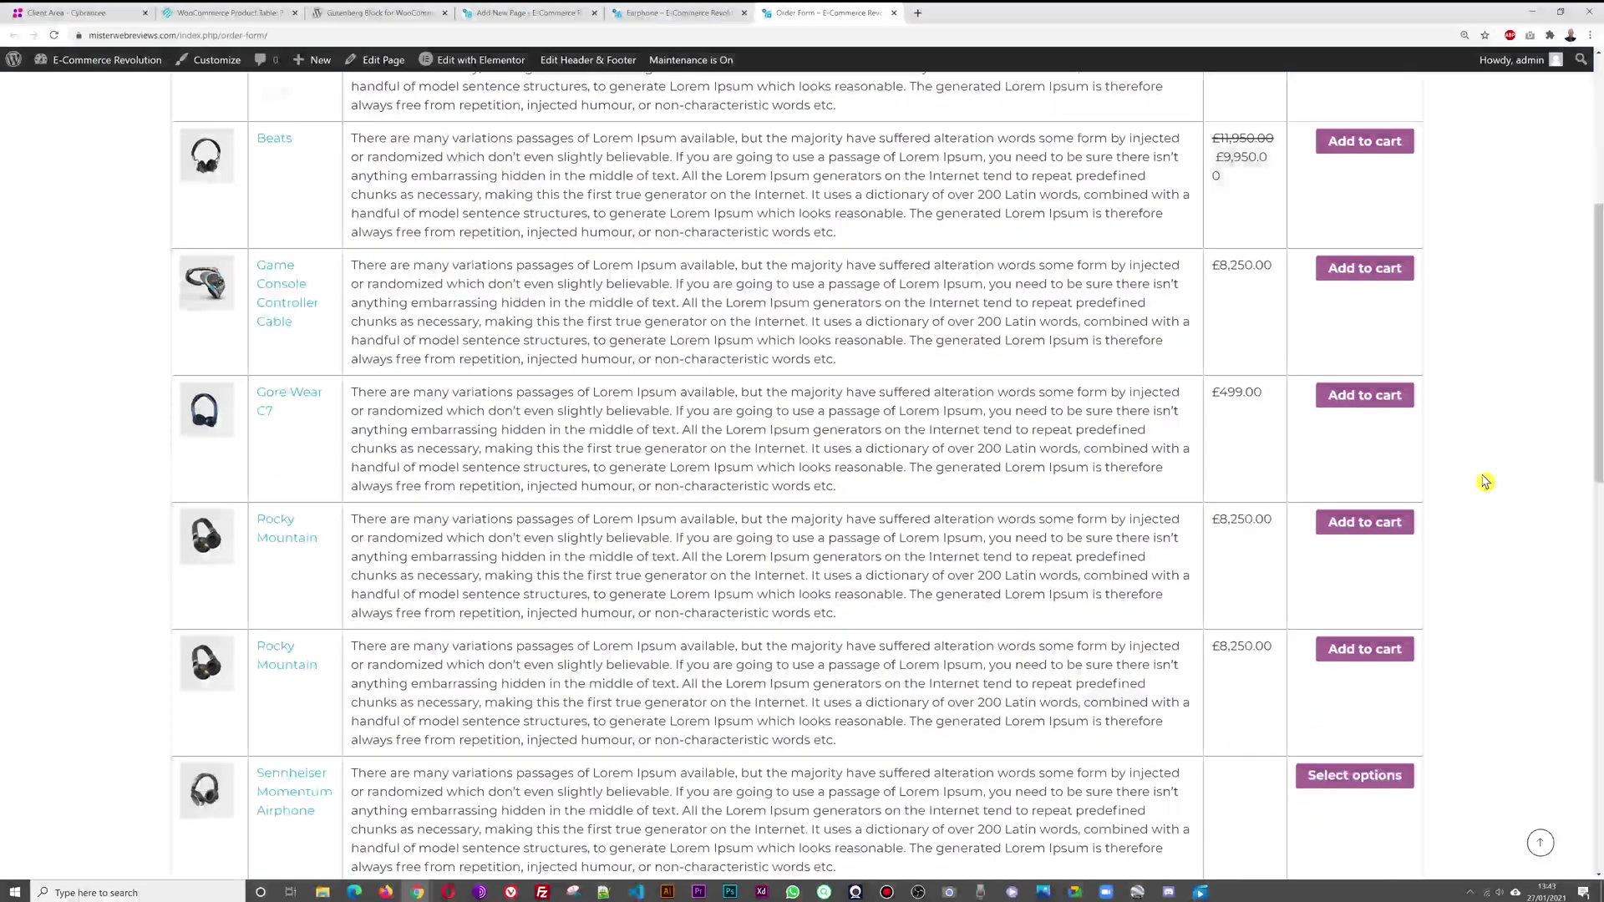
pyautogui.scroll(-5, 1485, 482)
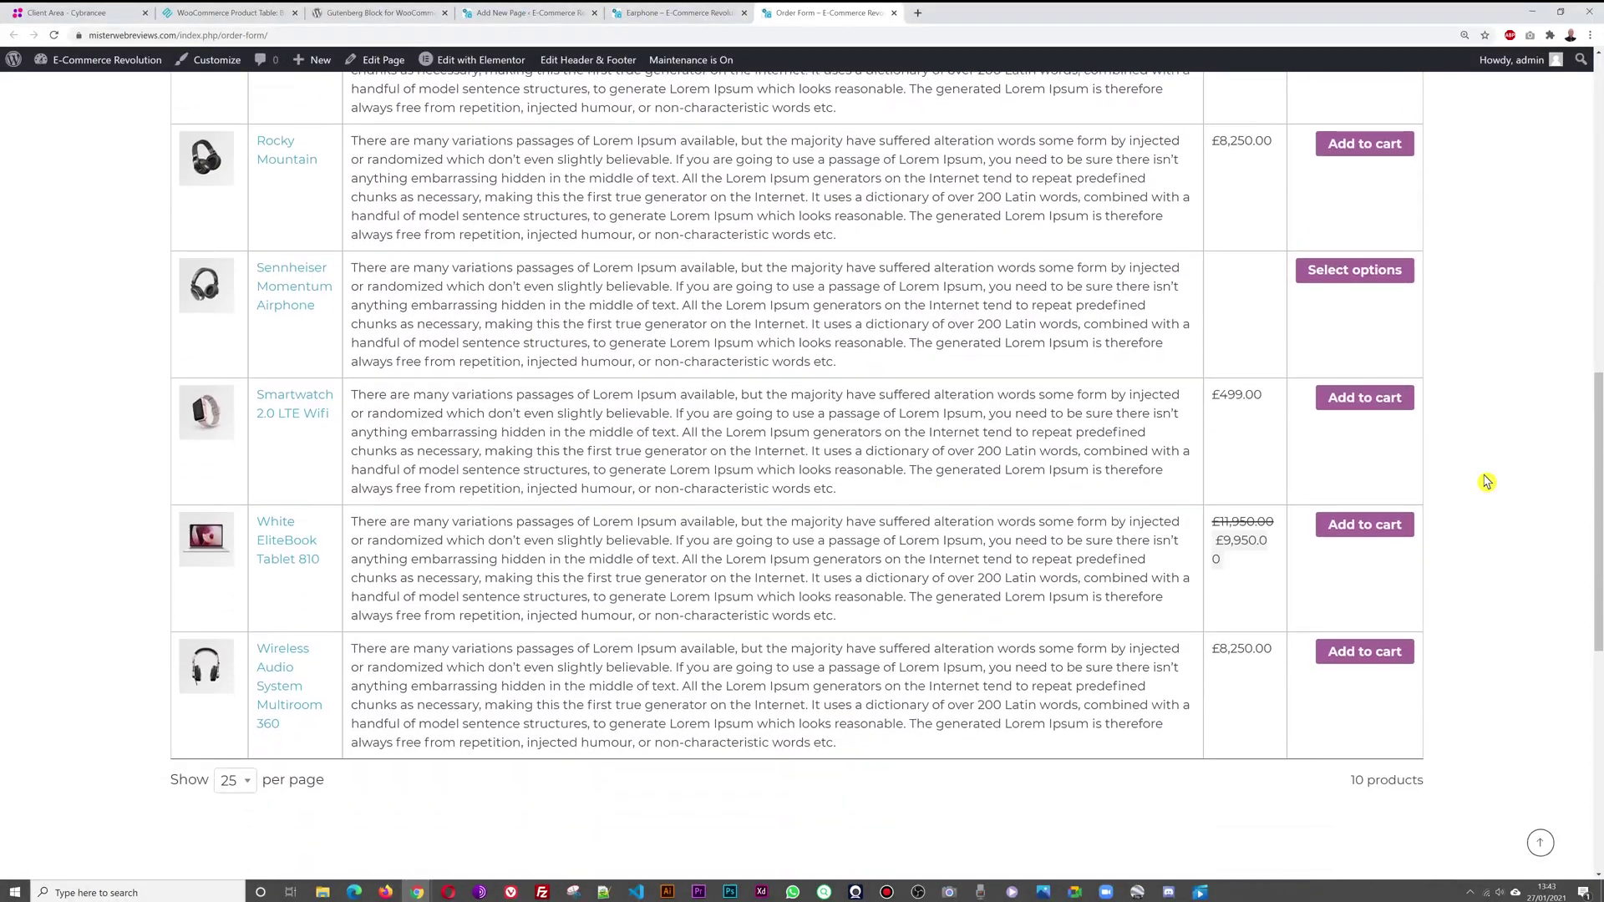
pyautogui.scroll(3, 1485, 481)
pyautogui.scroll(2, 1485, 482)
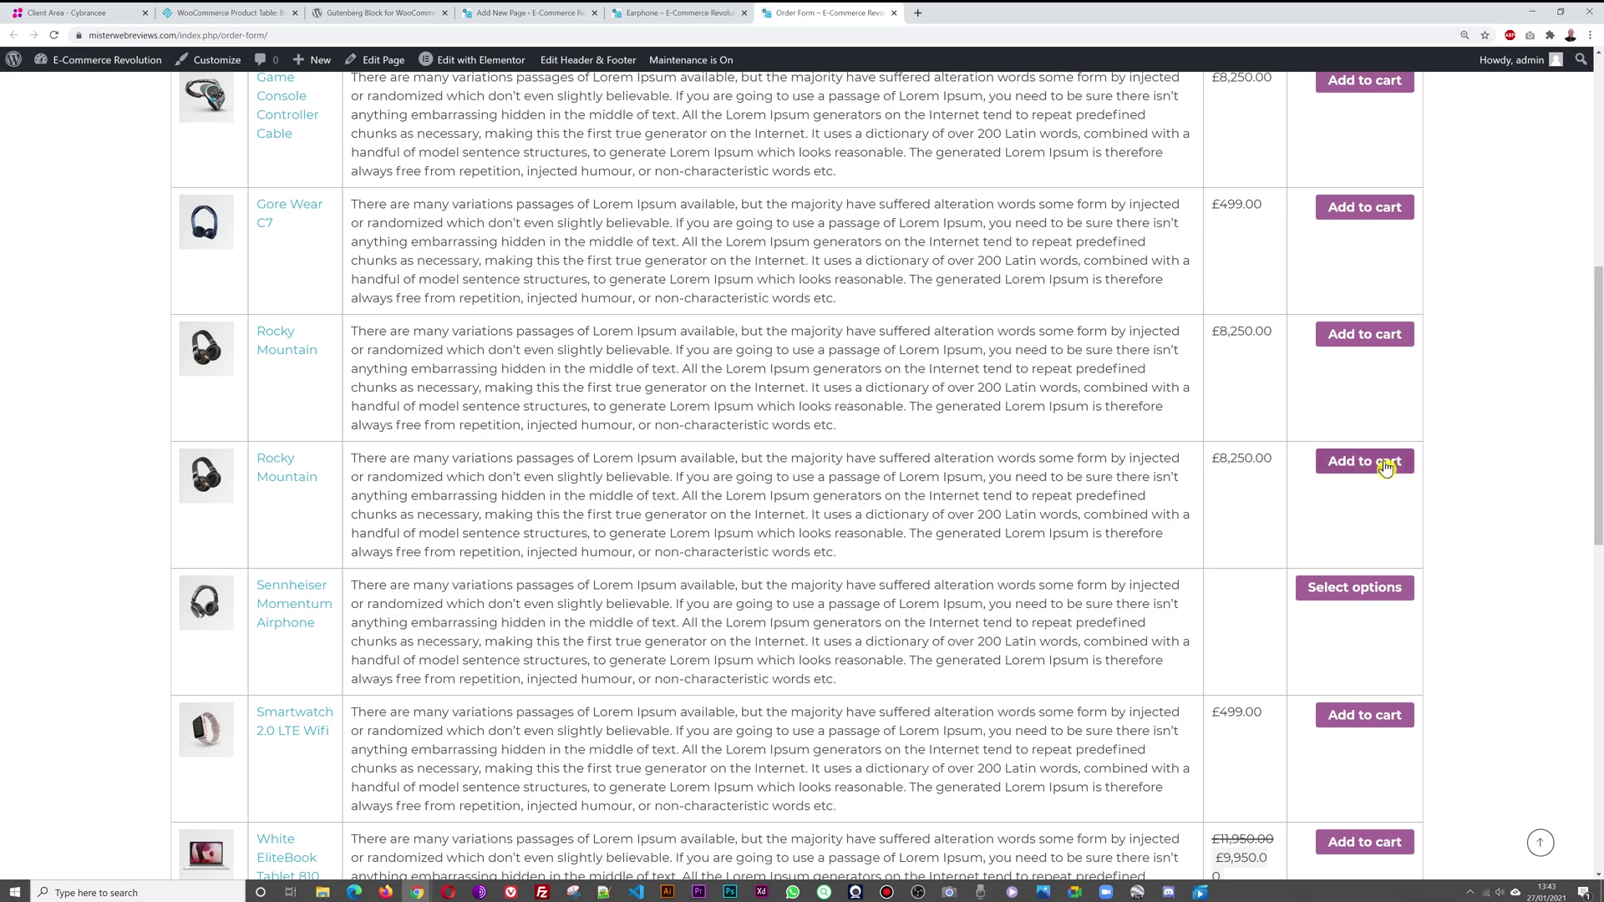
pyautogui.scroll(3, 1510, 487)
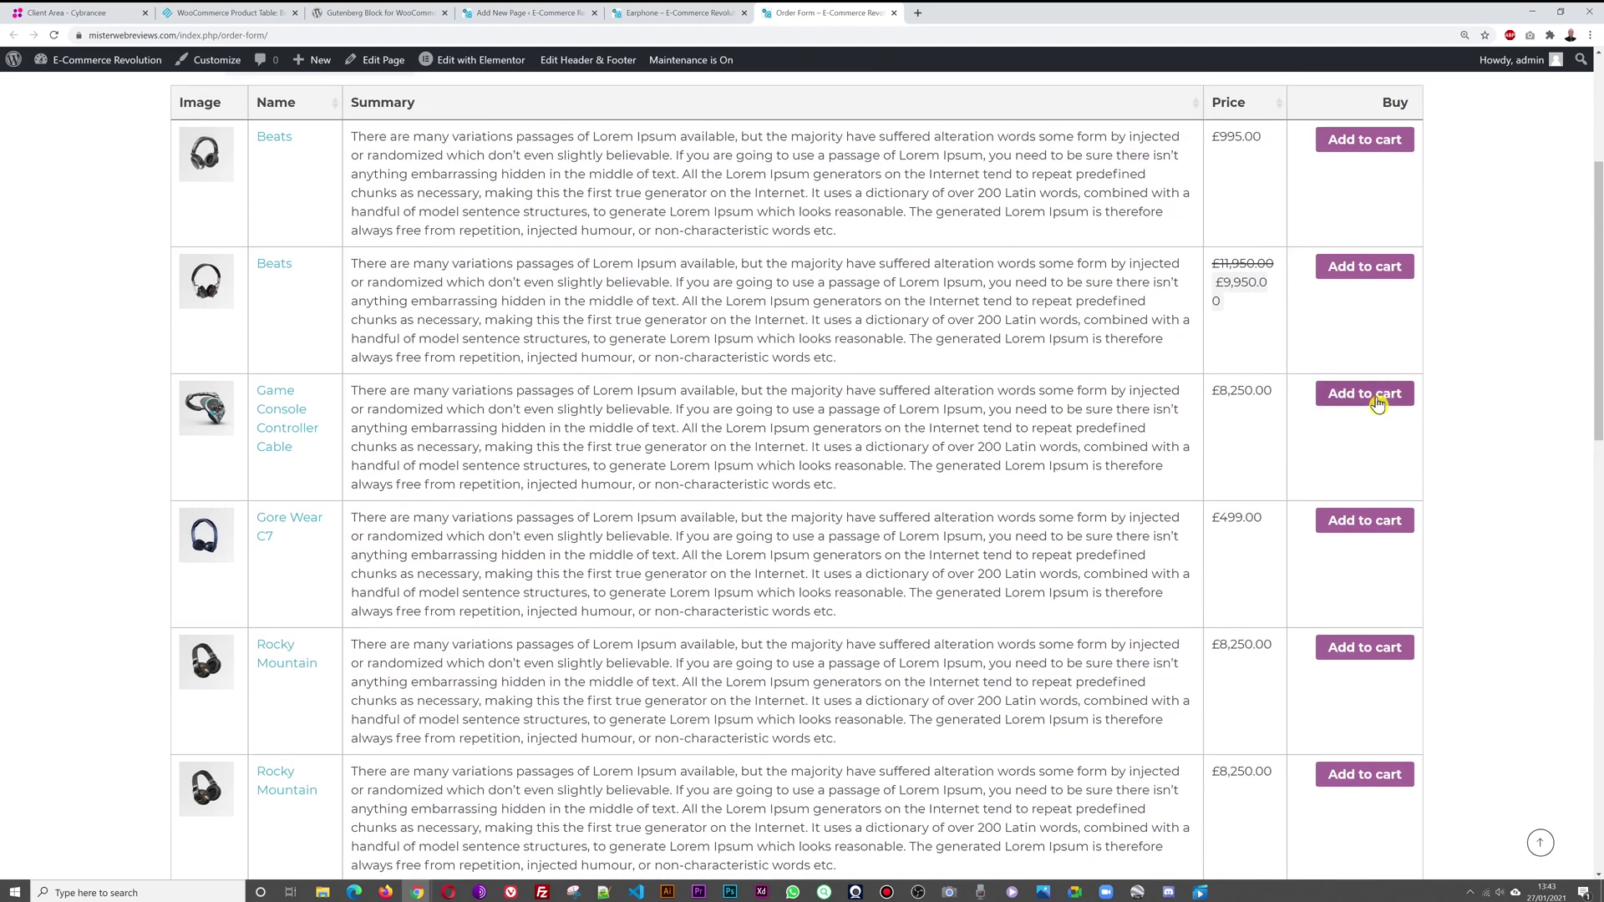
pyautogui.scroll(3, 1399, 472)
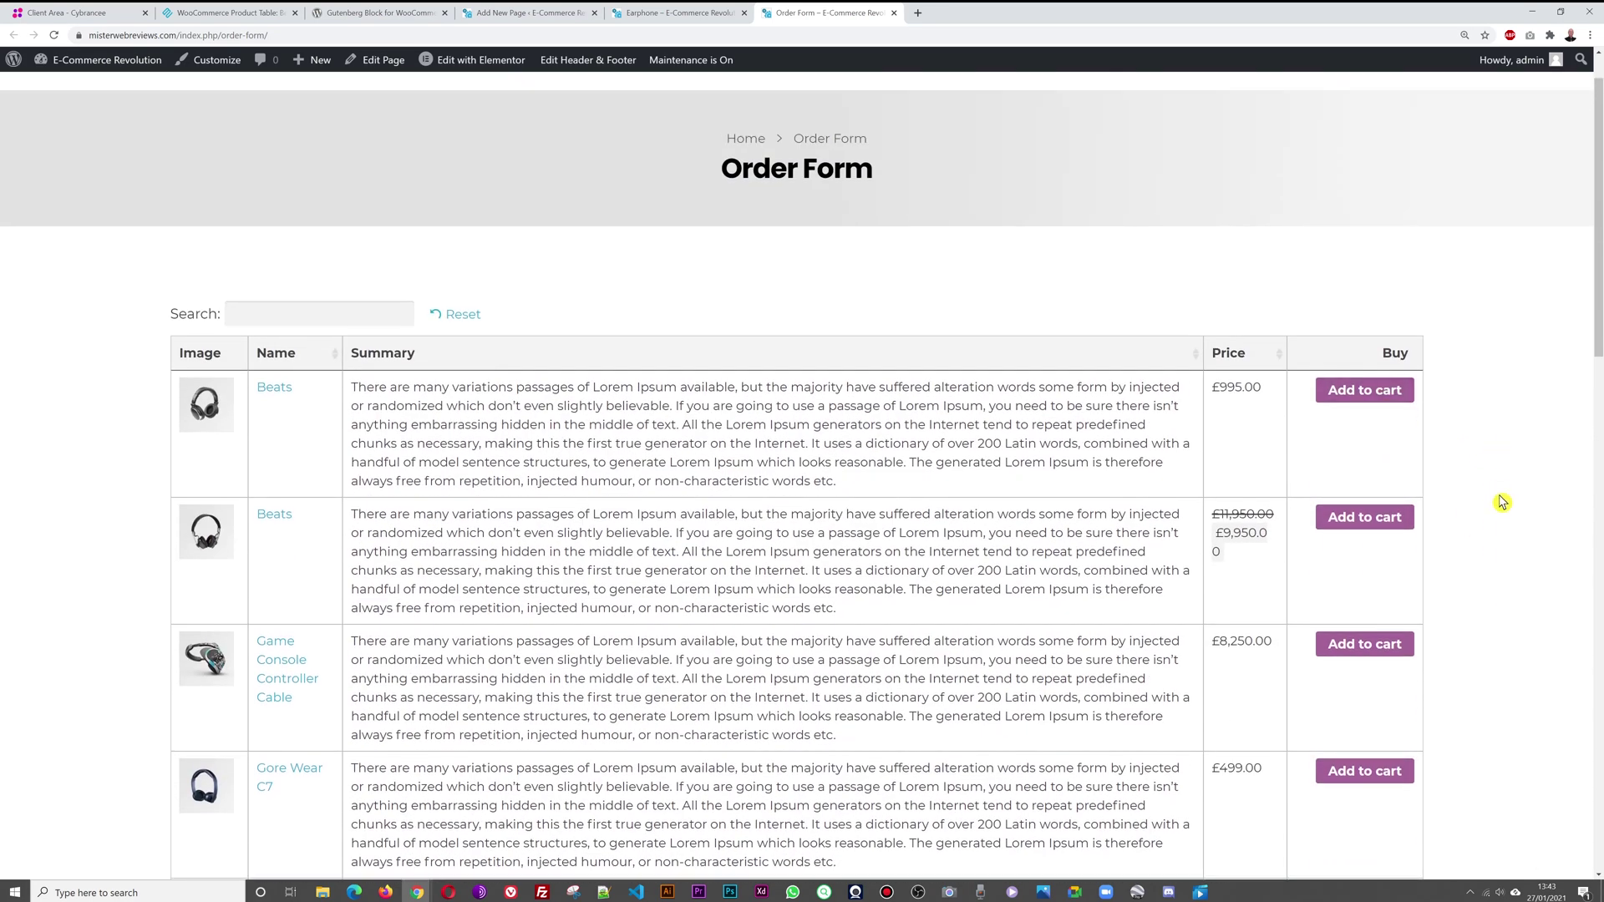
pyautogui.scroll(-15, 1504, 501)
pyautogui.scroll(7, 1501, 500)
pyautogui.scroll(8, 1501, 500)
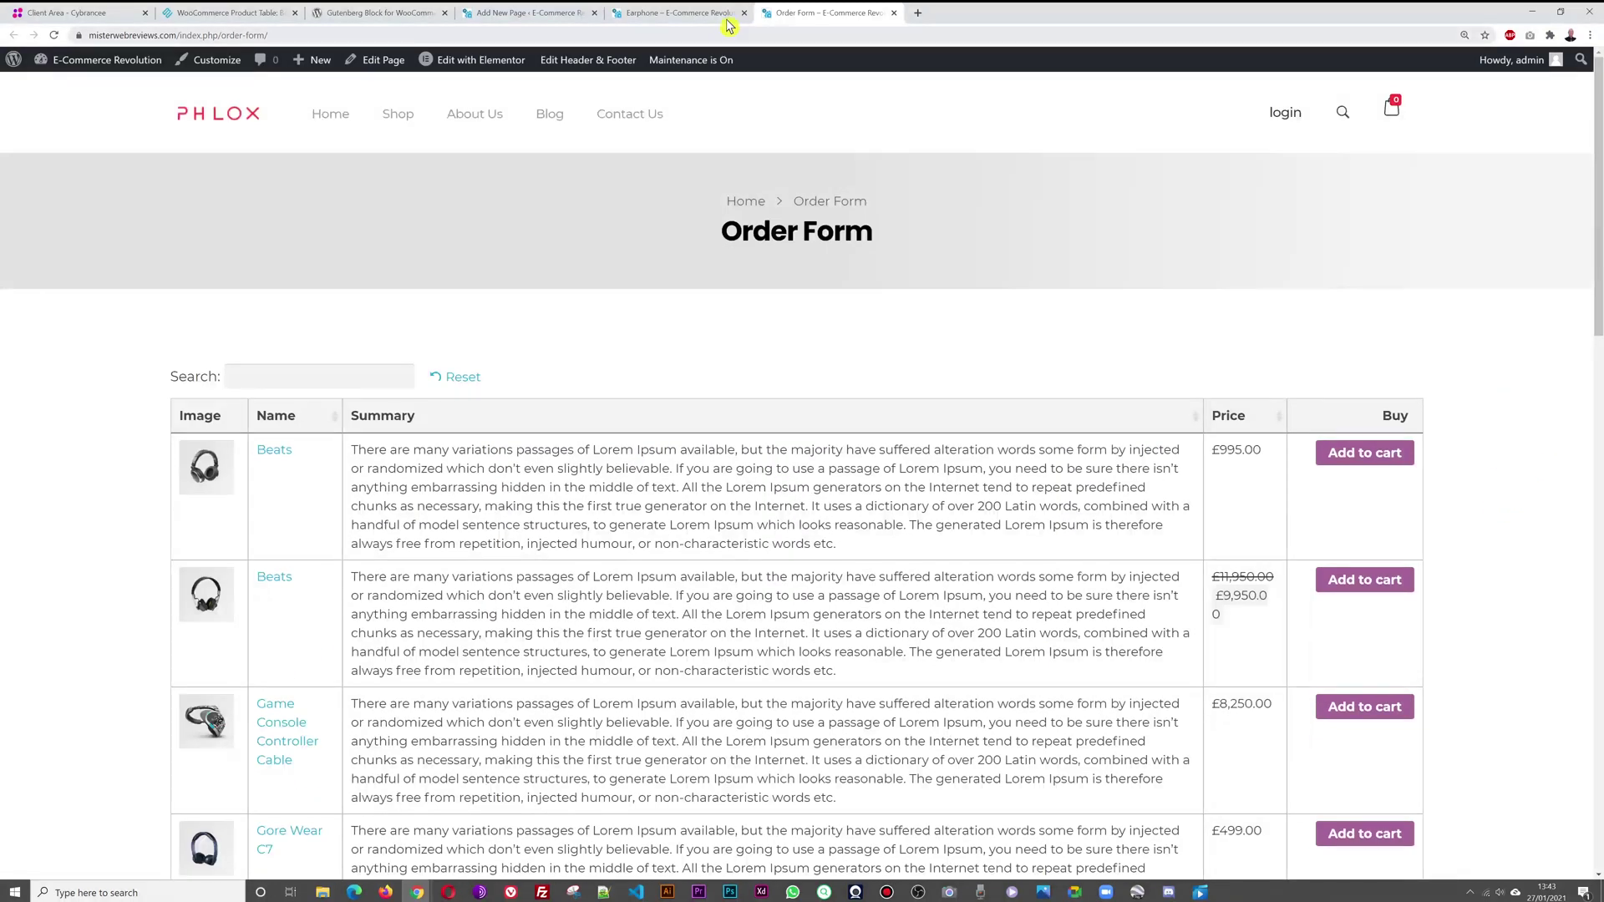
# Step: Place the Order Form browser tab beside the page editor tab and view the published product table again
pyautogui.moveTo(816, 13); pyautogui.dragTo(668, 15)
pyautogui.click(517, 14)
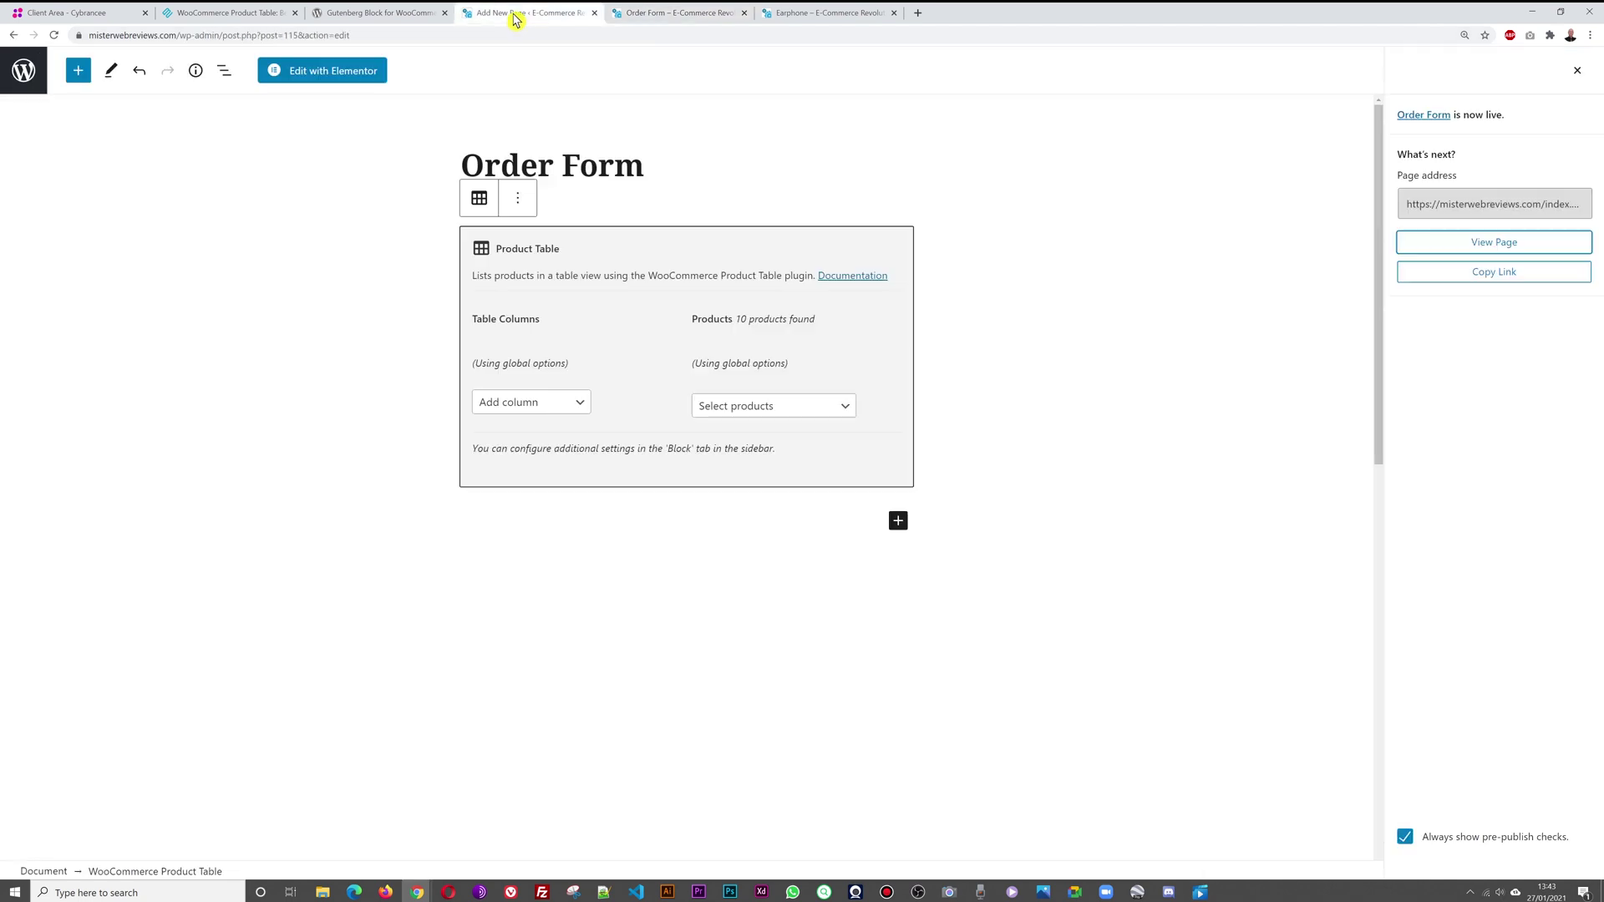
pyautogui.click(831, 13)
pyautogui.click(652, 16)
pyautogui.scroll(-1, 681, 502)
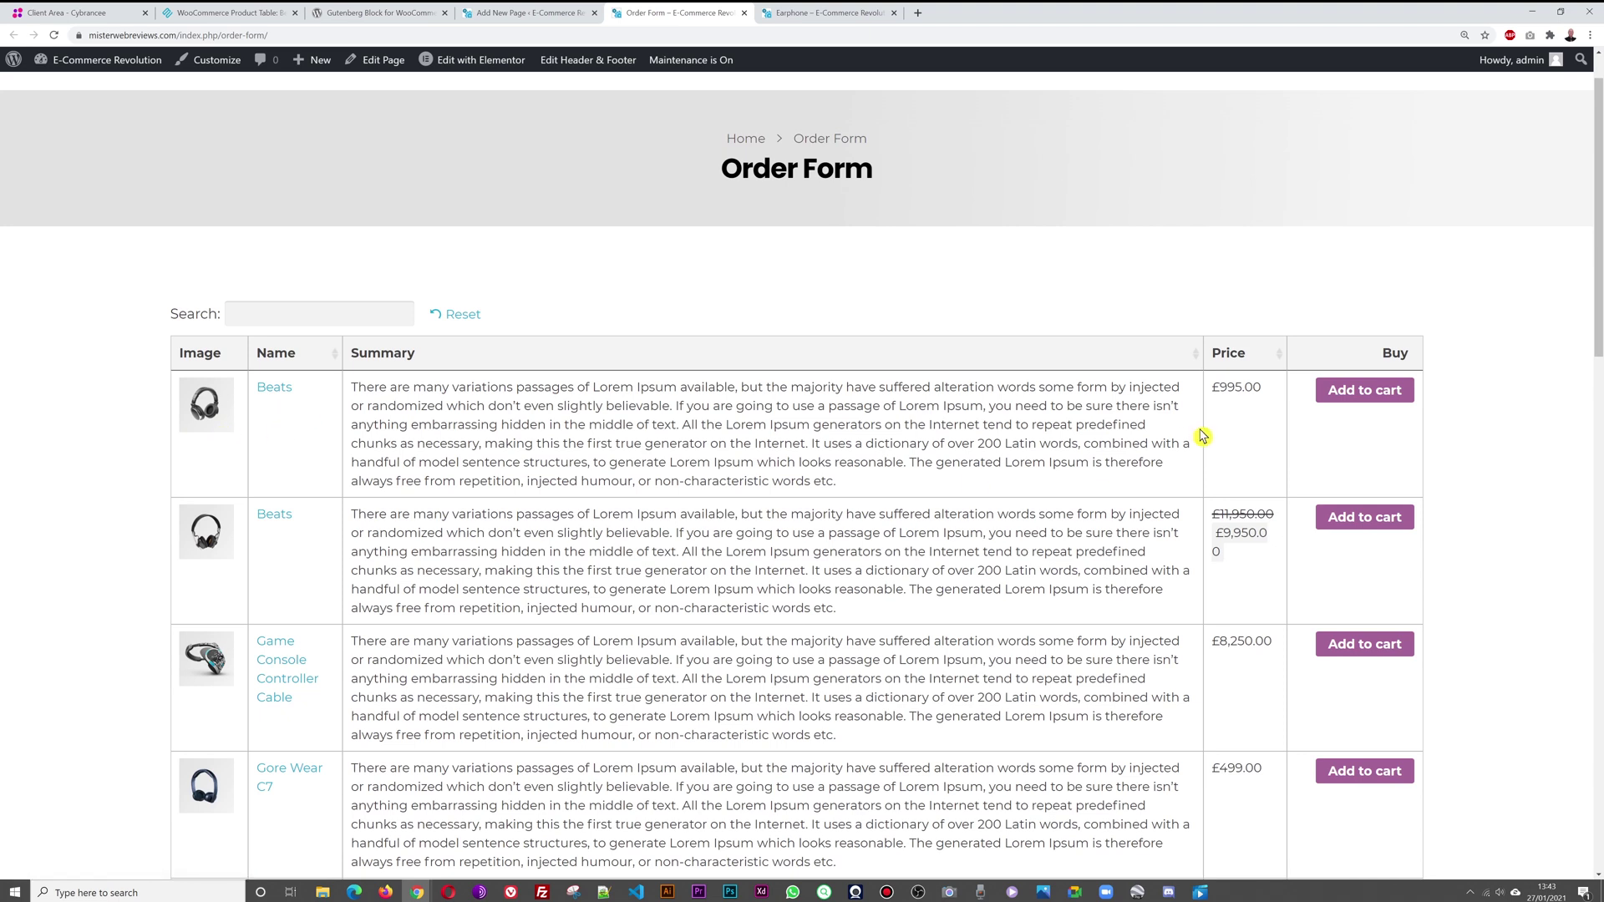
# Step: Add Name and Price columns to the Product Table block in the Order Form page editor
pyautogui.click(514, 13)
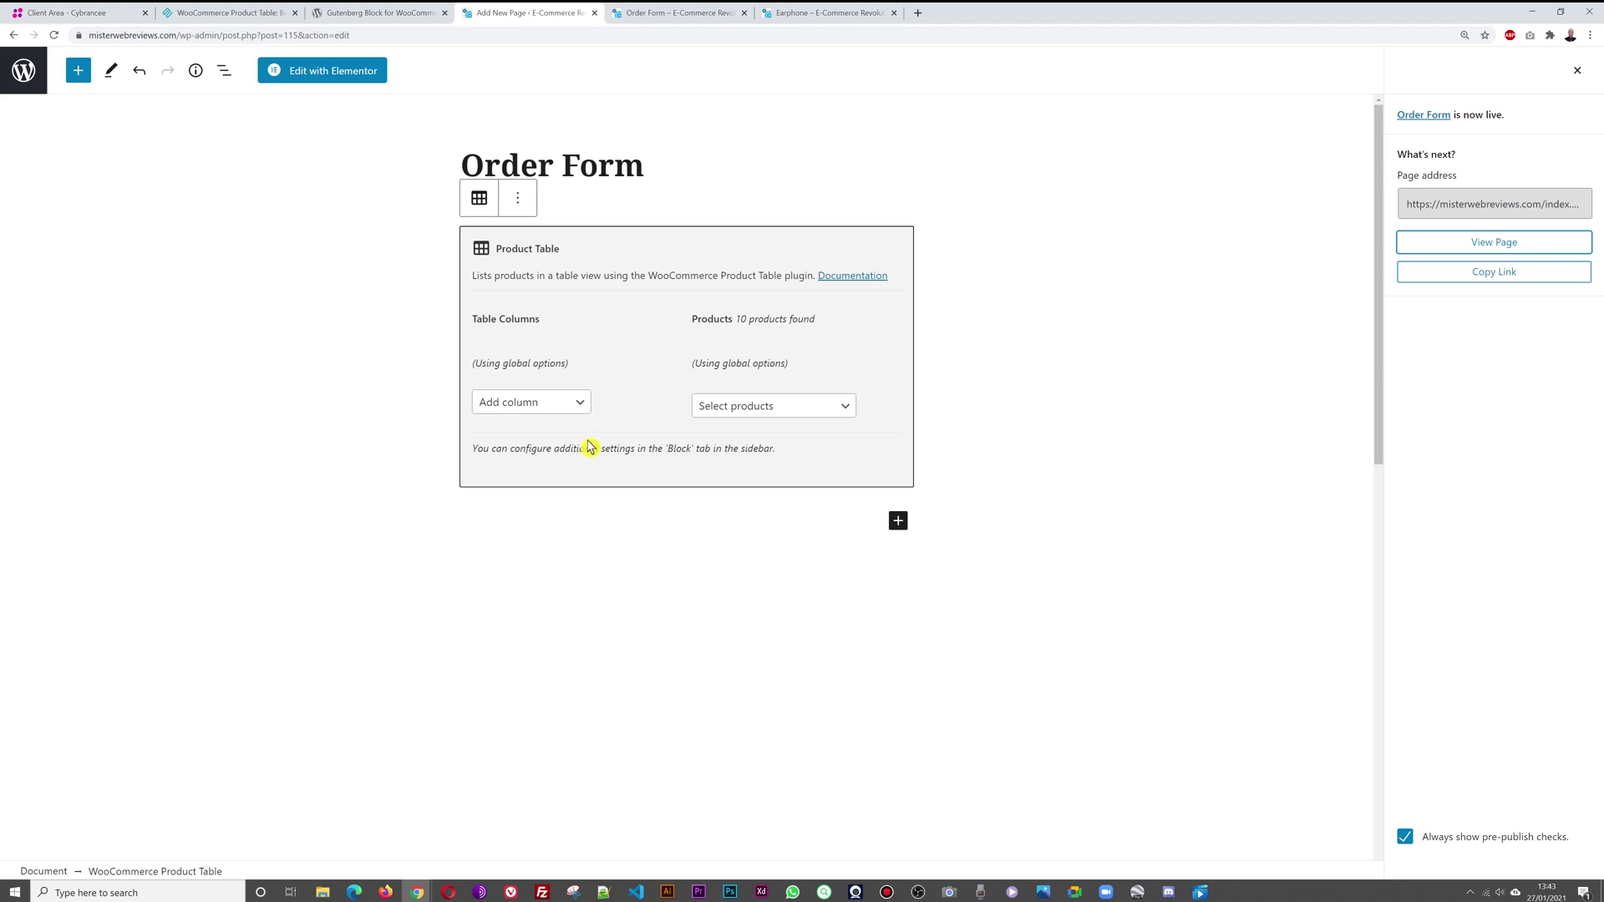
pyautogui.click(582, 409)
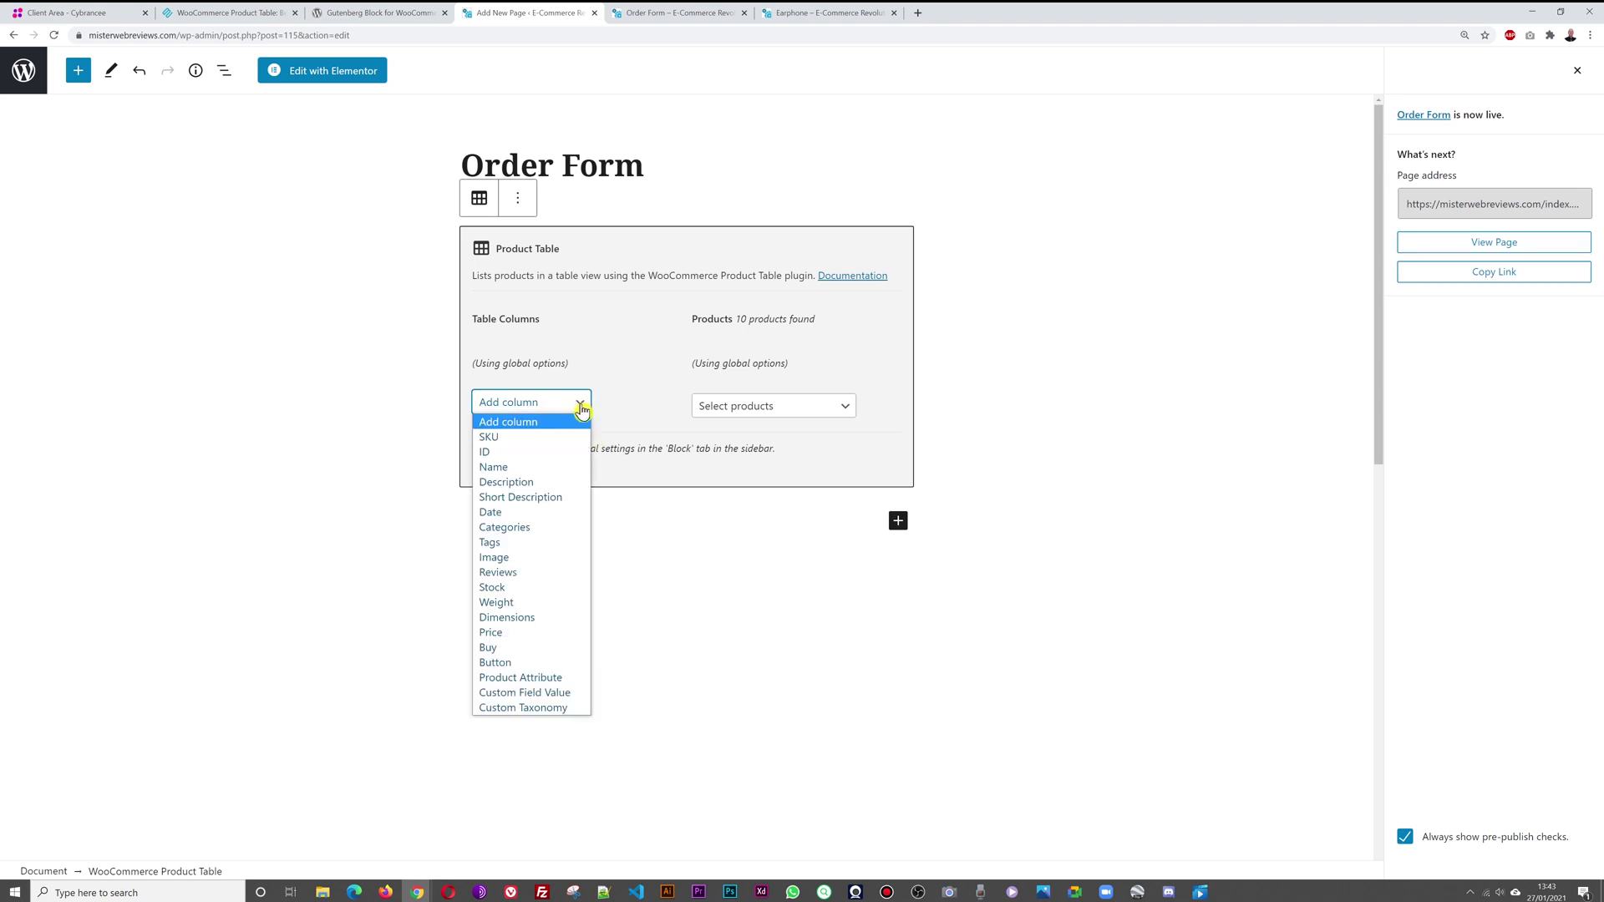
pyautogui.click(555, 470)
pyautogui.click(616, 403)
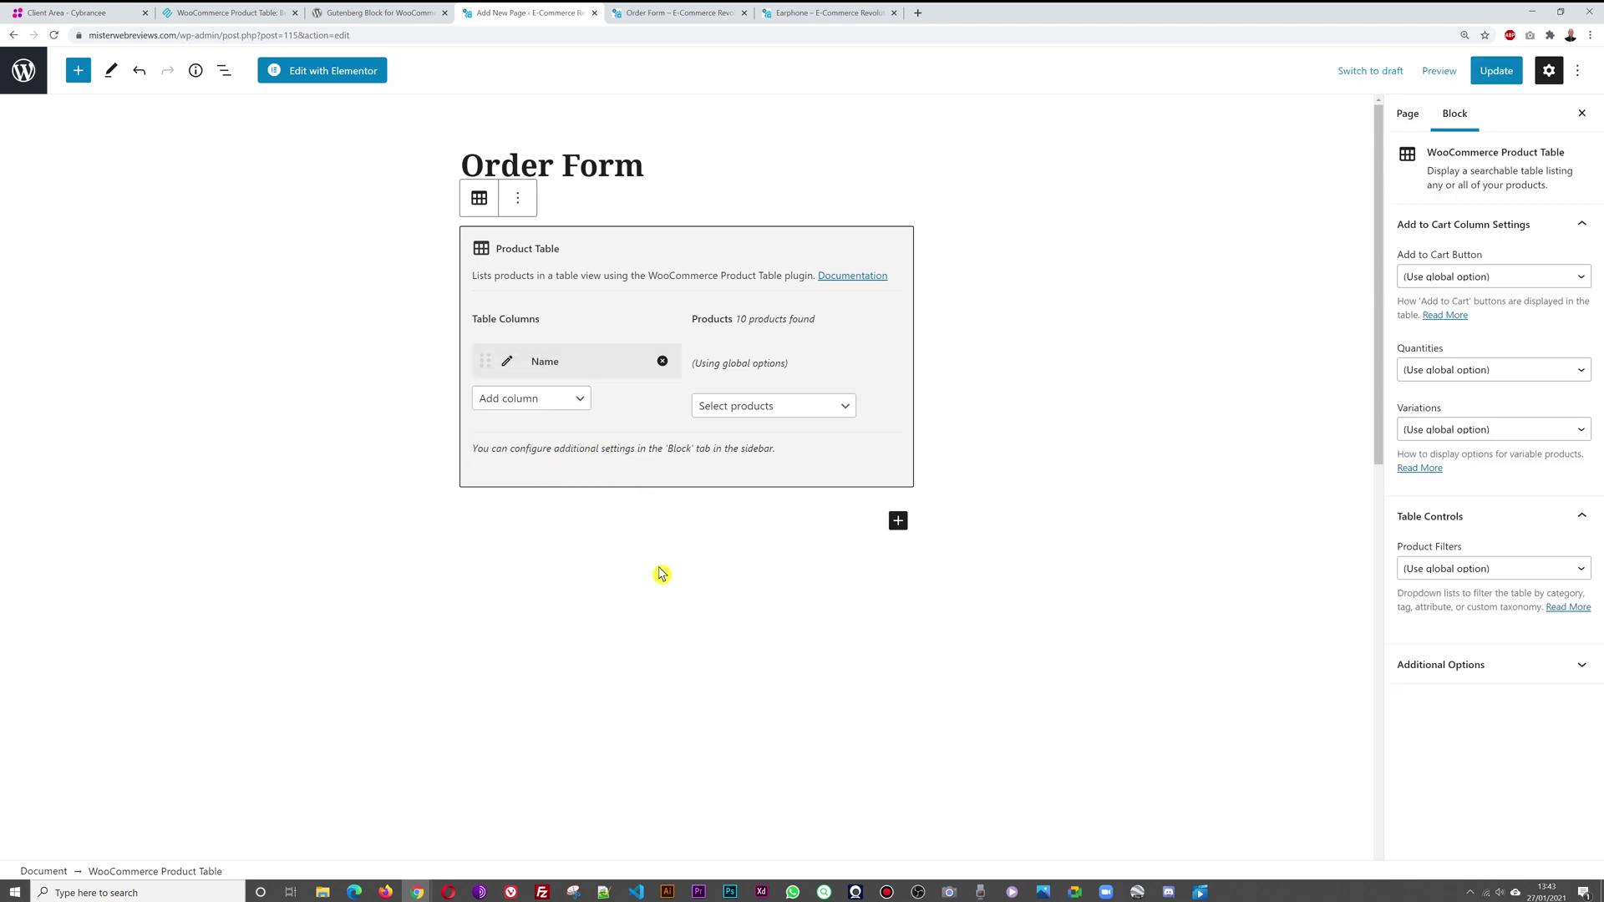
pyautogui.click(577, 405)
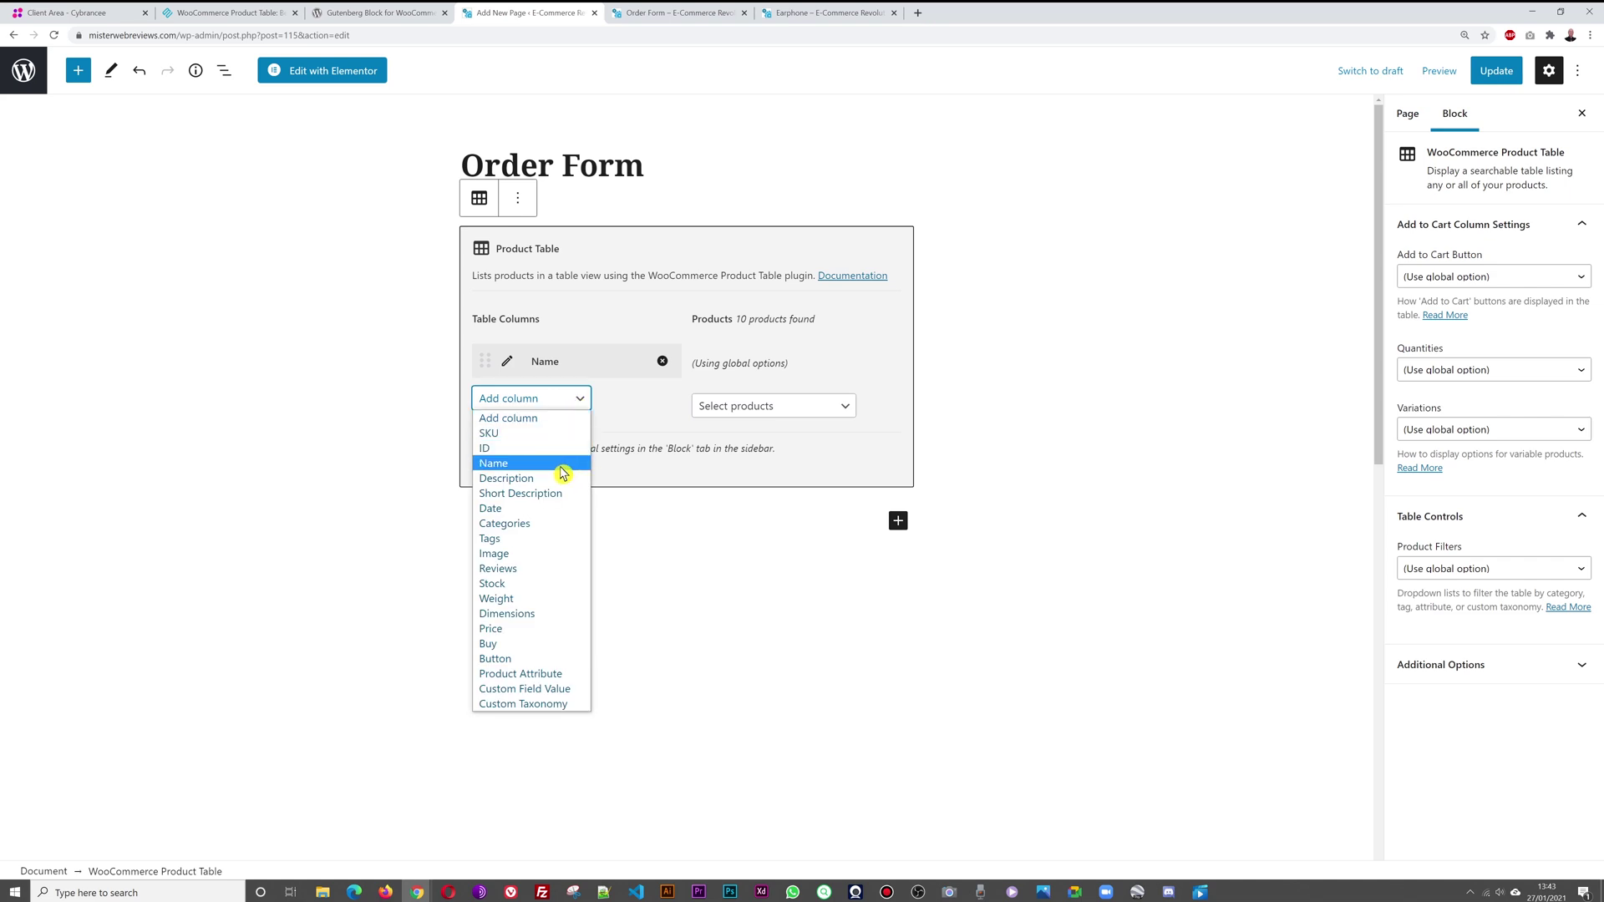
pyautogui.click(537, 629)
pyautogui.click(616, 400)
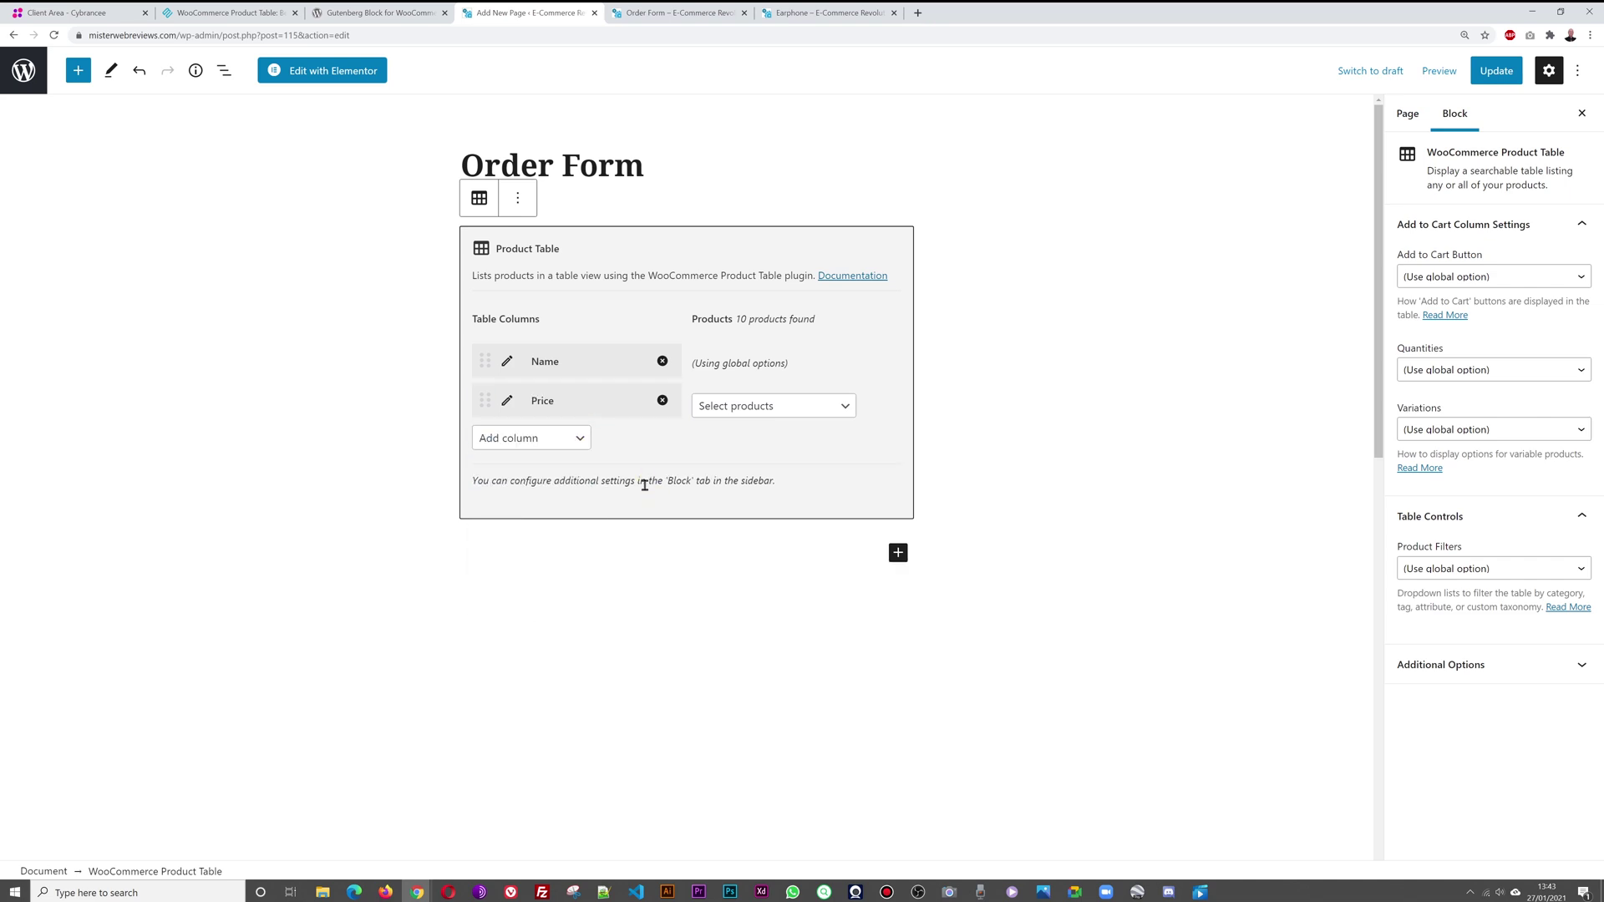
# Step: Add Buy and Image columns to the Product Table block after the Price column
pyautogui.click(576, 447)
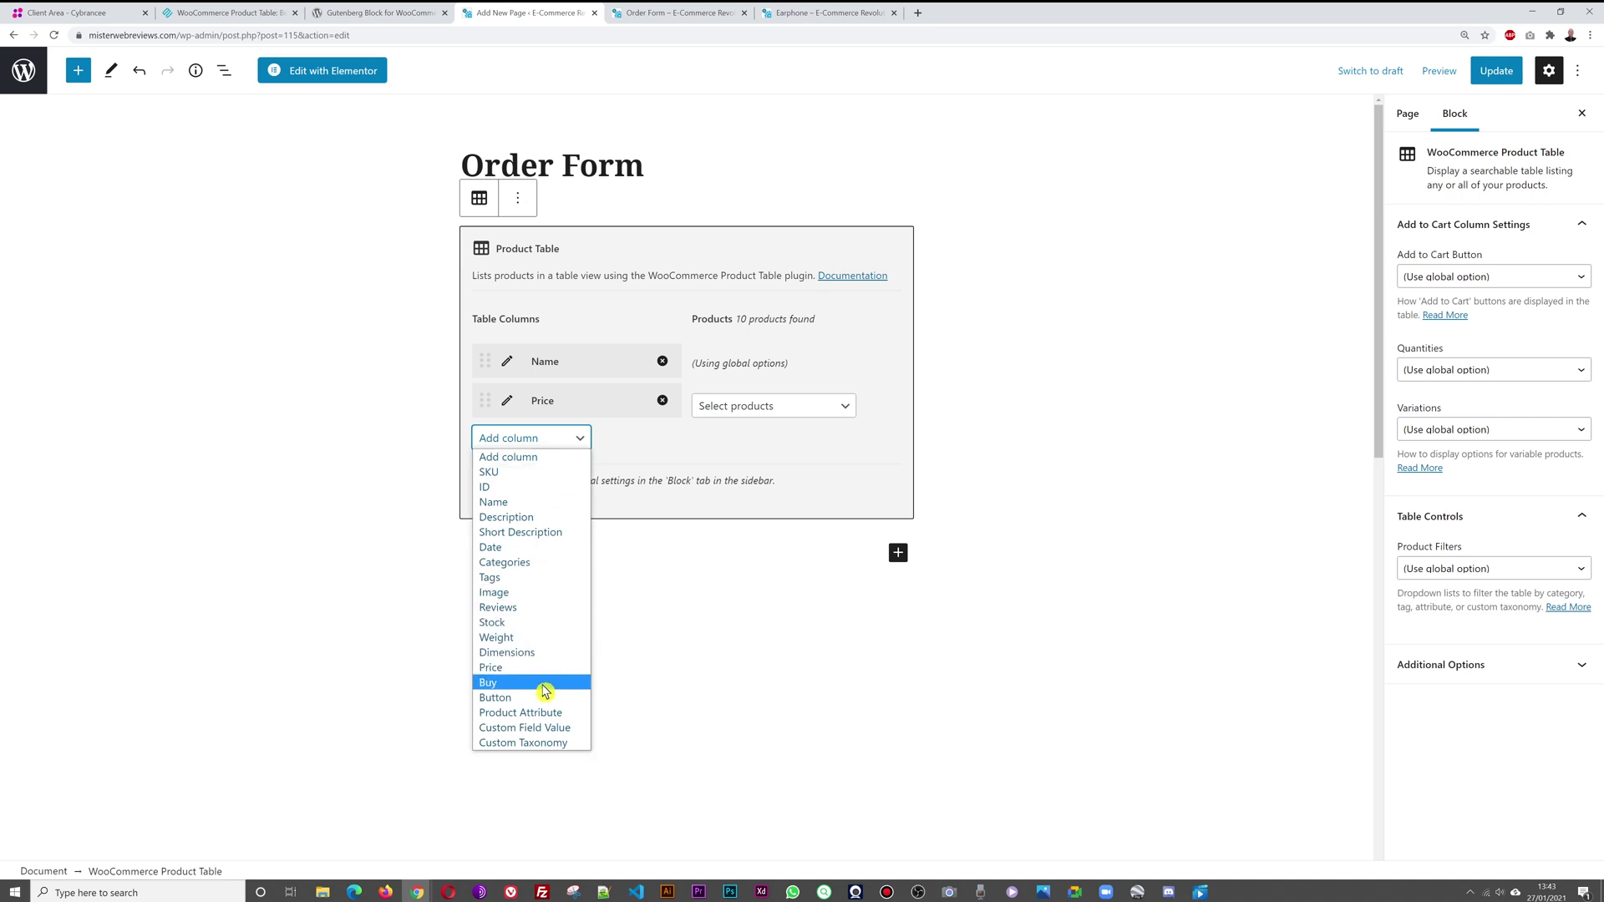
pyautogui.click(545, 684)
pyautogui.click(615, 443)
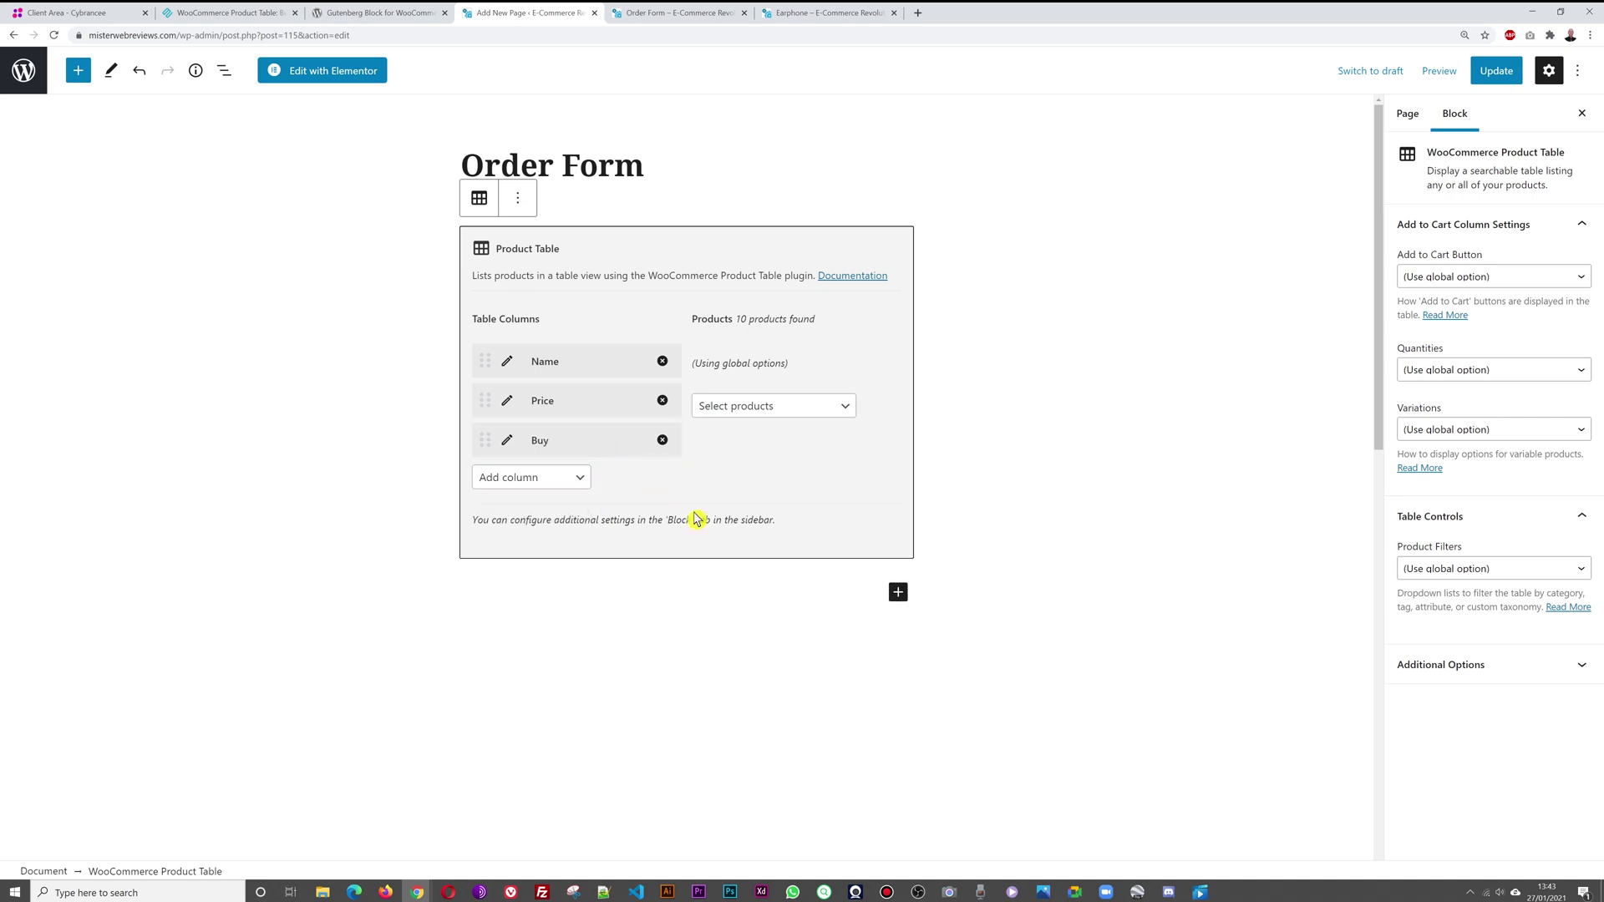
pyautogui.click(580, 485)
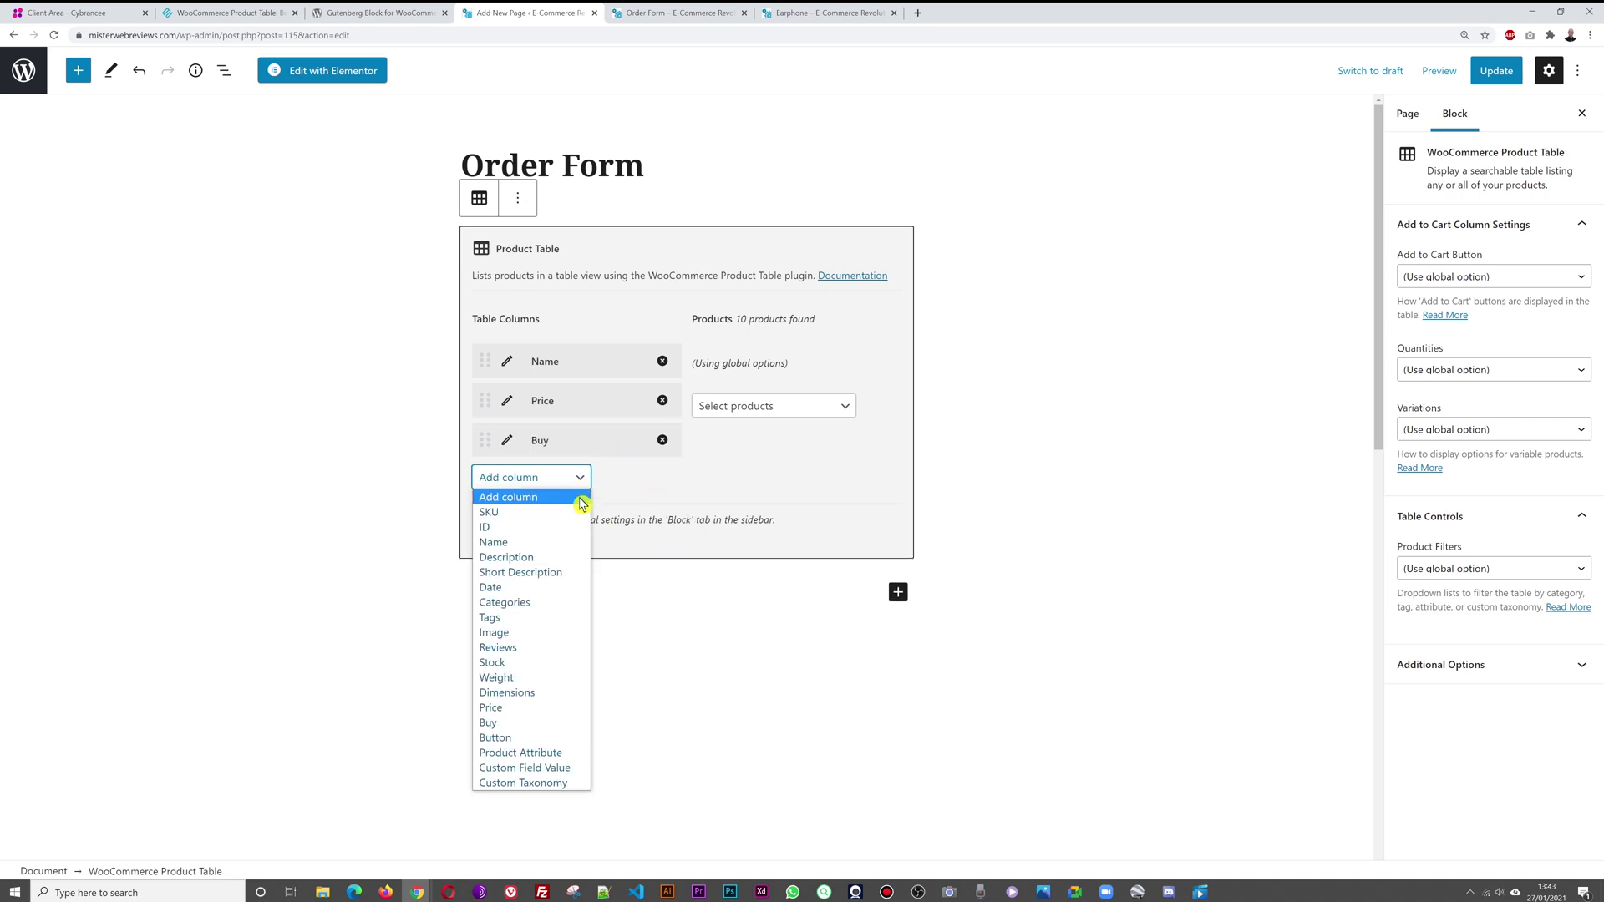
pyautogui.click(557, 639)
pyautogui.click(612, 485)
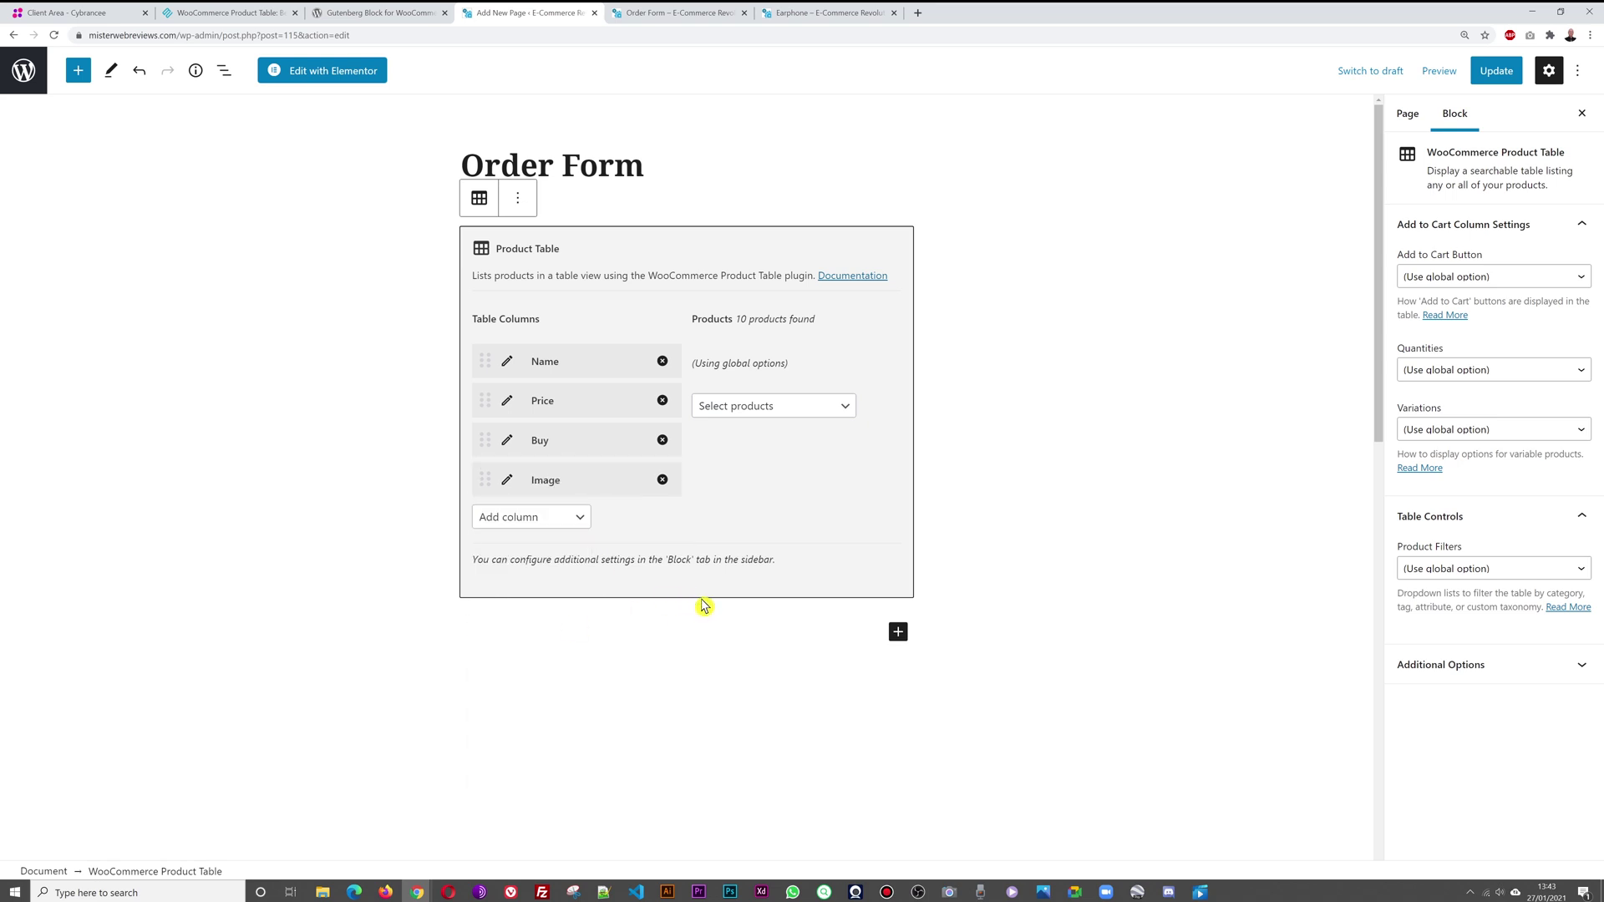
# Step: Check the column order on the published page and move the Image column ahead of Name in the block
pyautogui.click(673, 14)
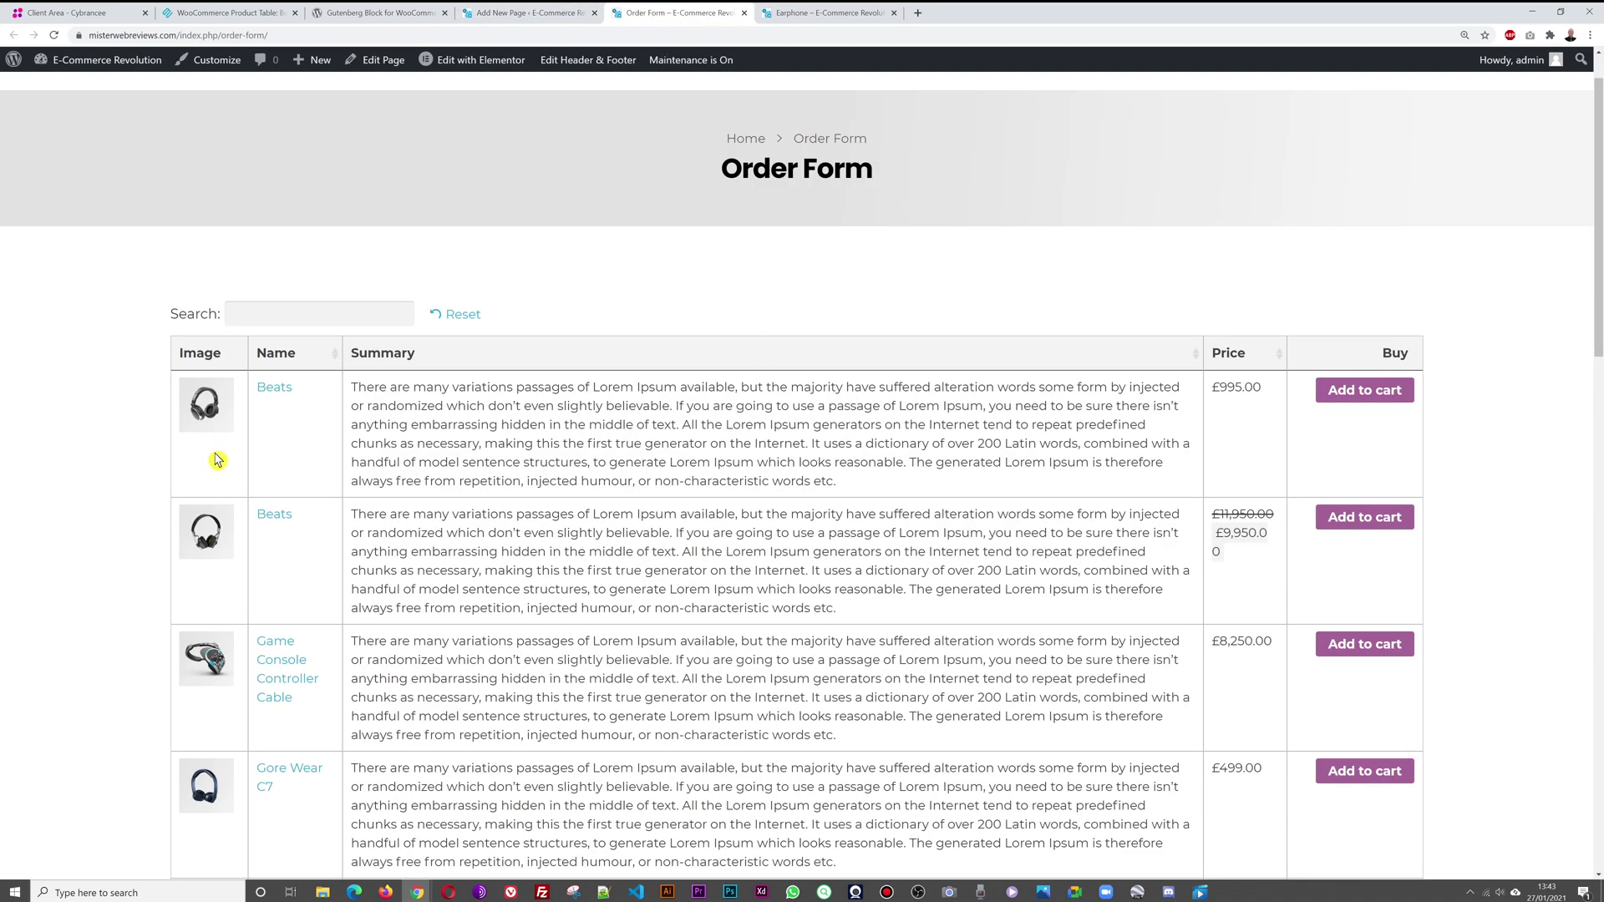
pyautogui.click(533, 13)
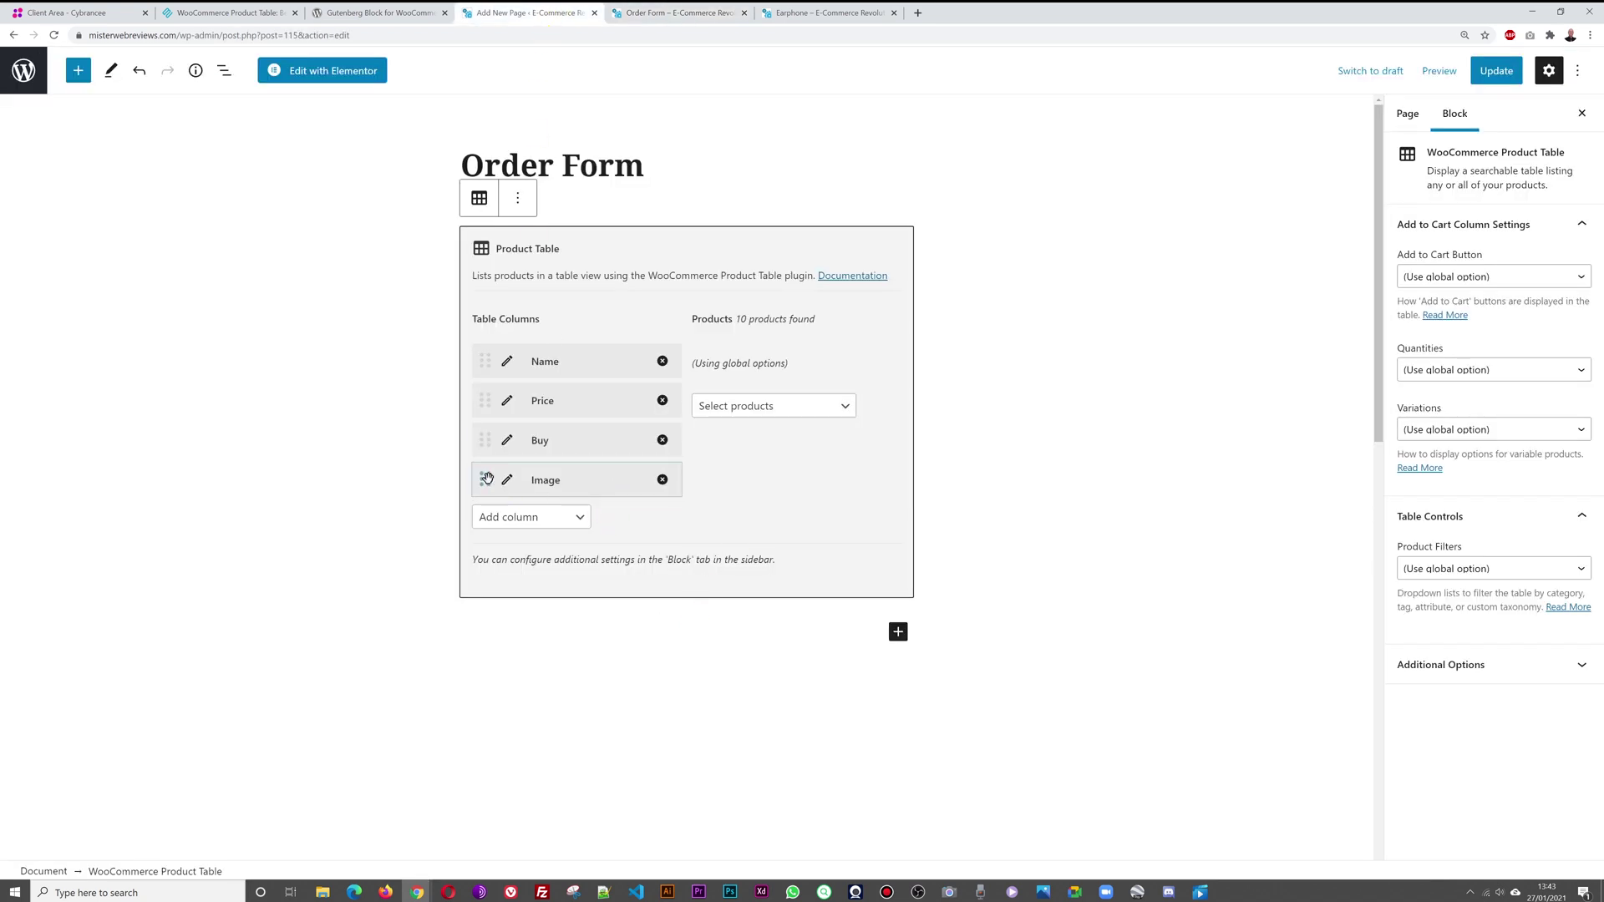
pyautogui.moveTo(485, 480); pyautogui.dragTo(485, 355)
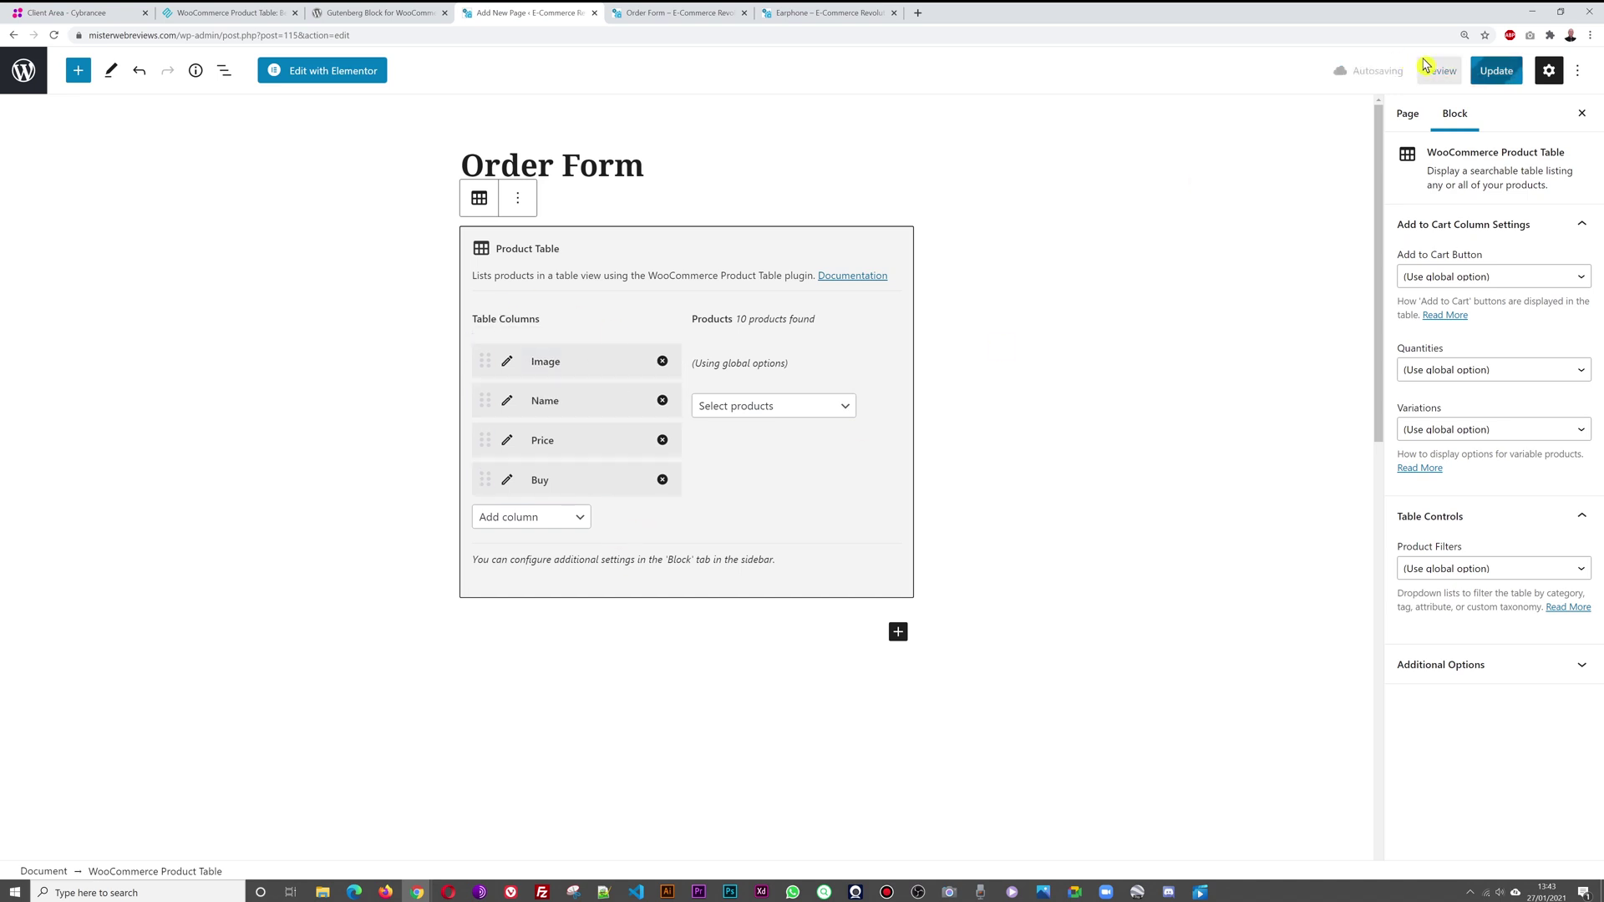
# Step: Update the Order Form page and reload its published version to view the custom columns
pyautogui.click(1495, 73)
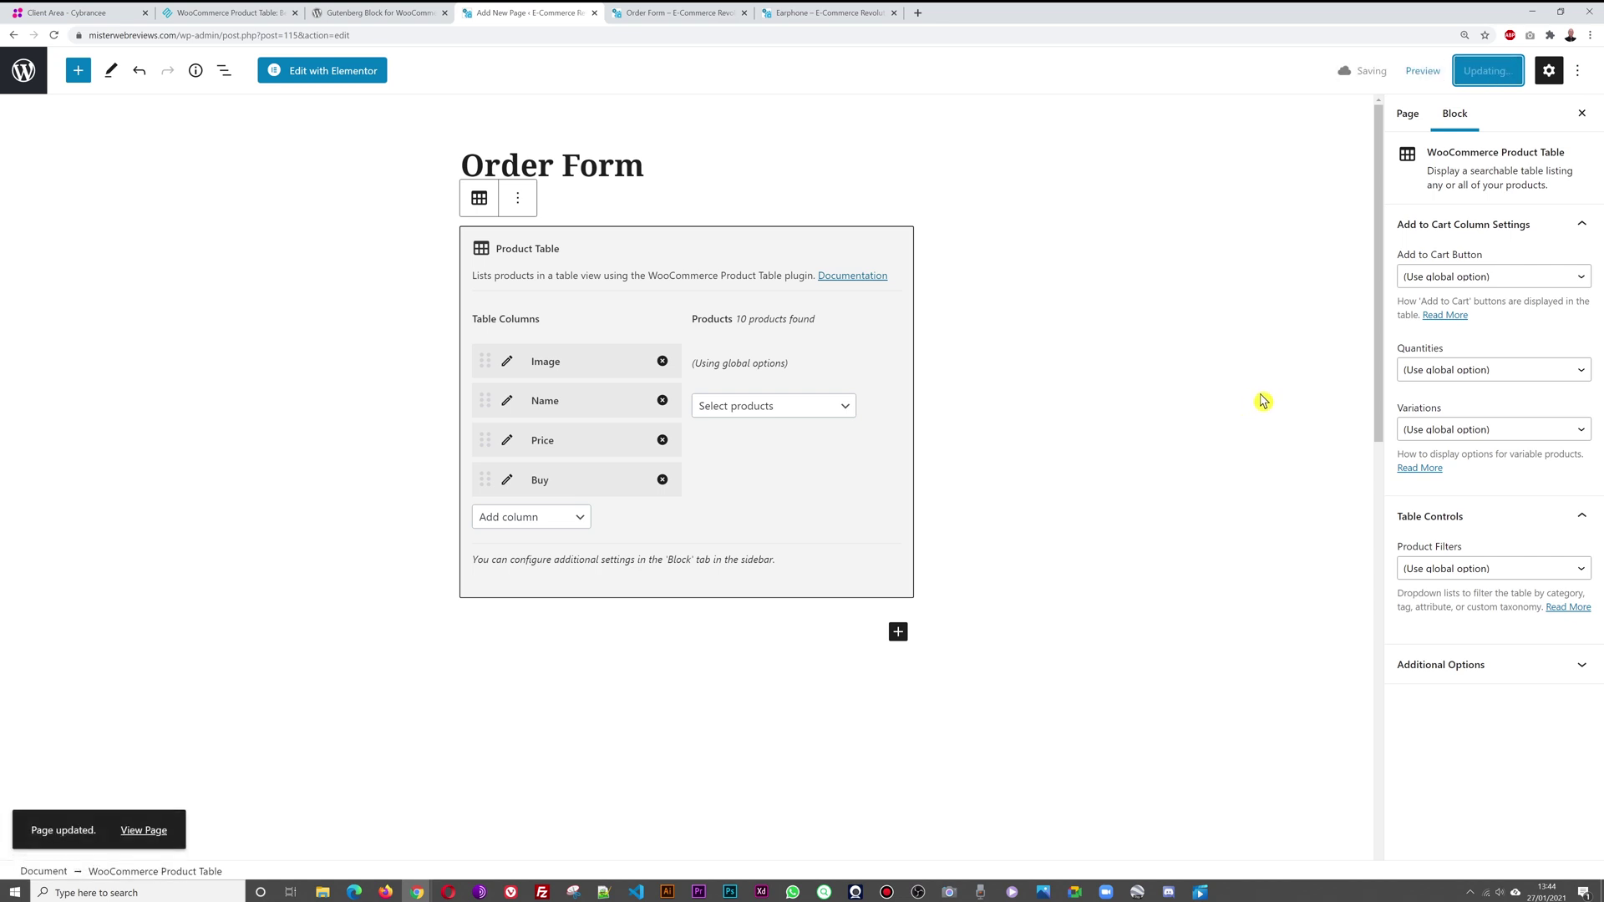
pyautogui.click(676, 15)
pyautogui.press('F5')
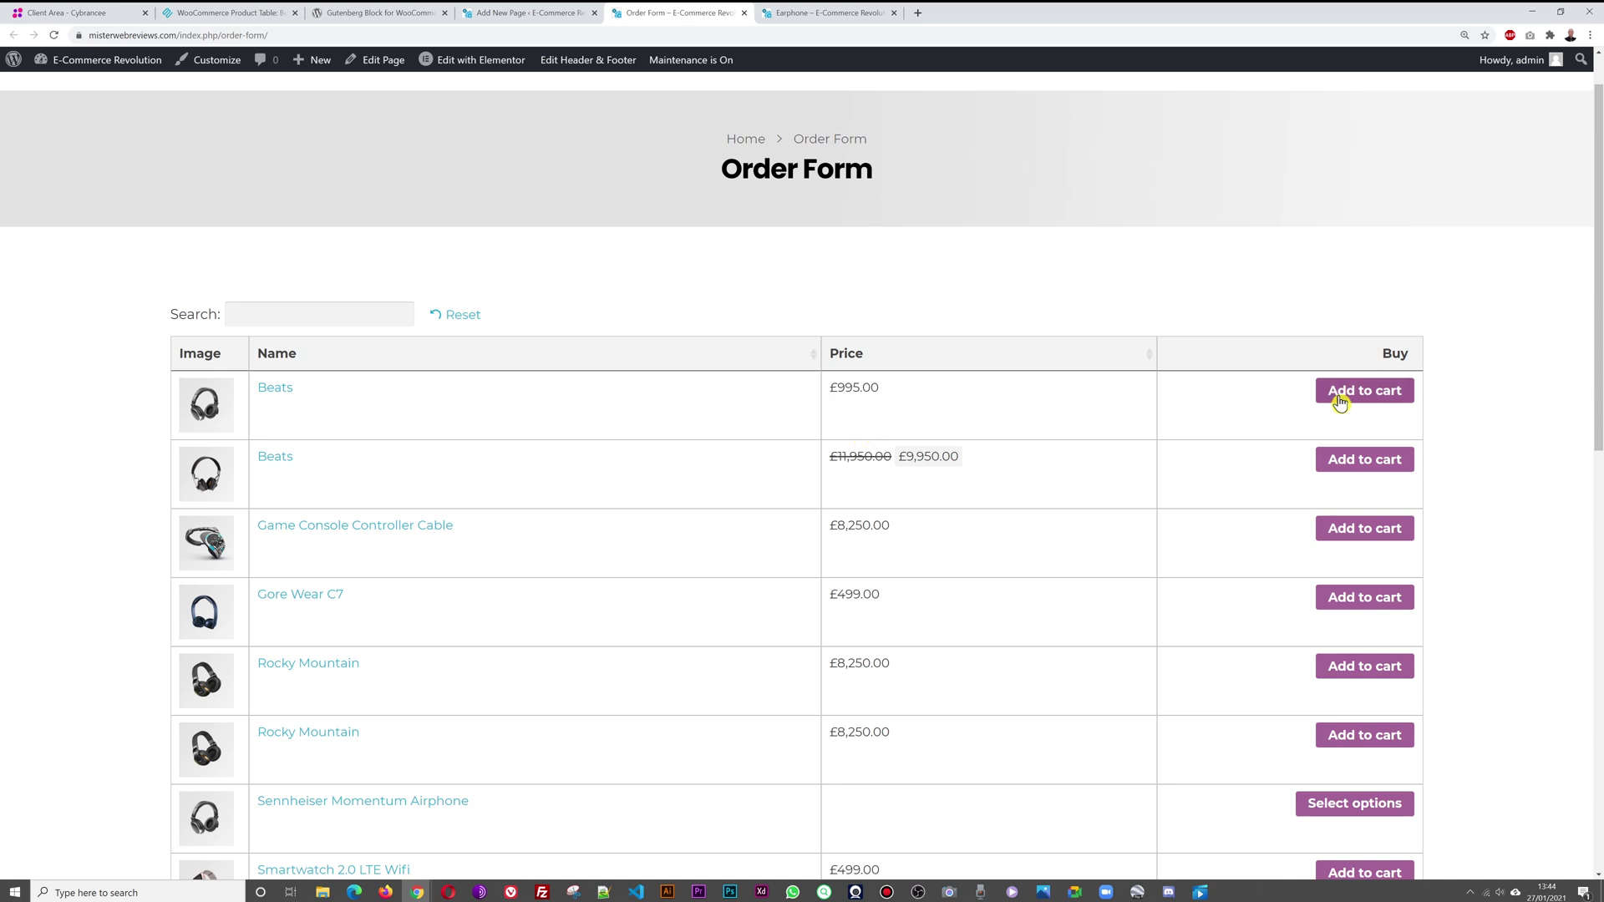
# Step: Add a Description column to the Product Table block and place it between Name and Price
pyautogui.click(513, 14)
pyautogui.click(579, 524)
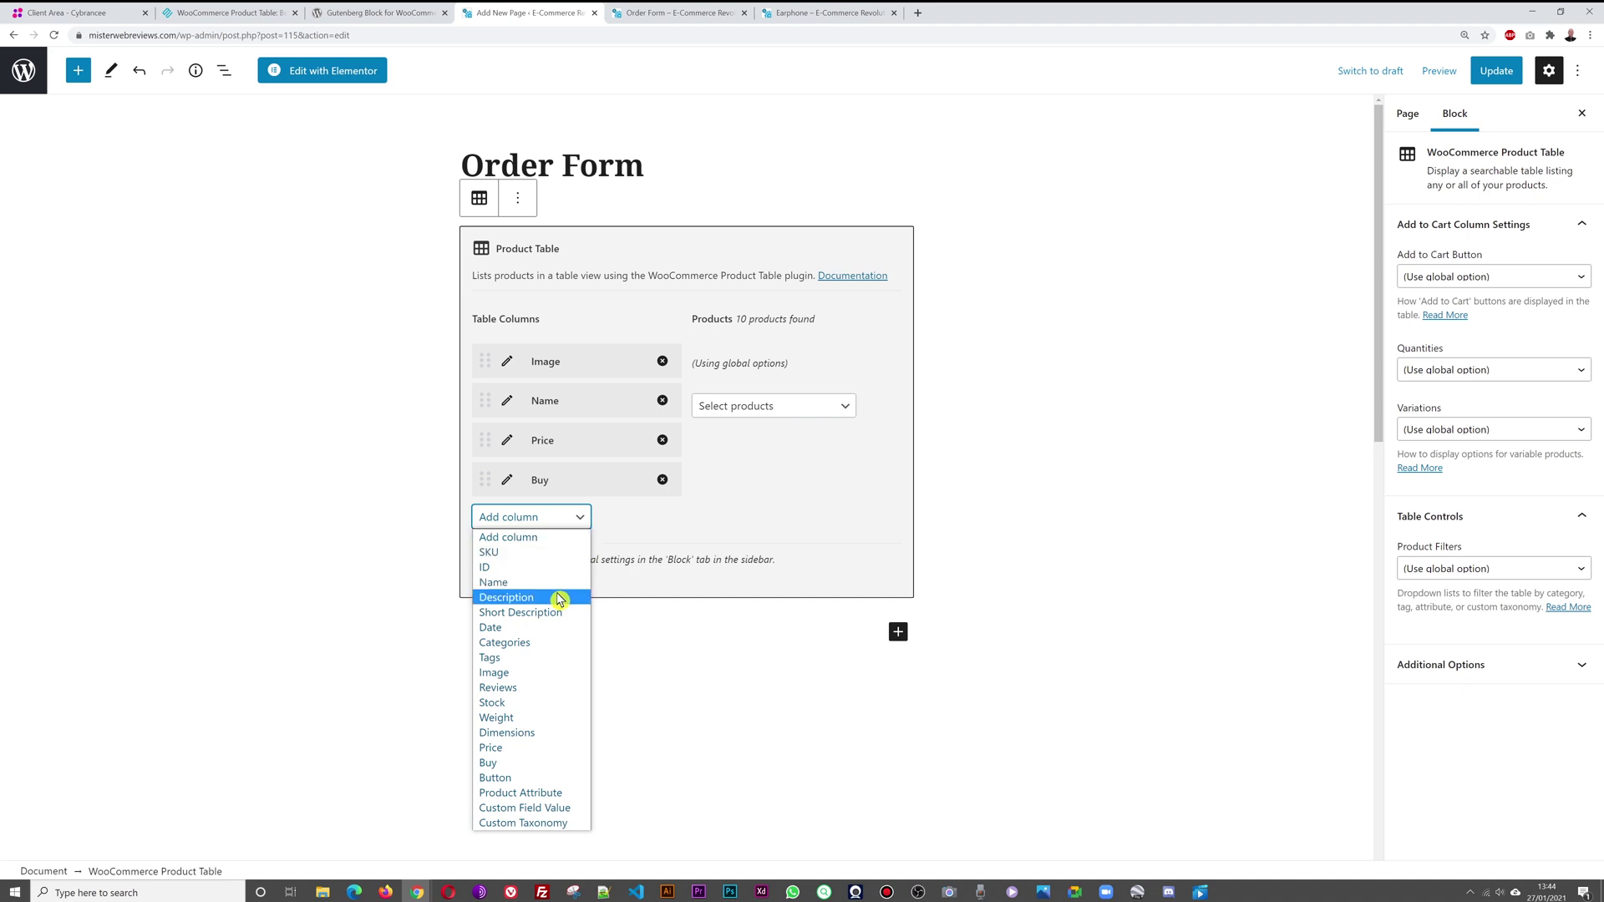
pyautogui.click(558, 598)
pyautogui.click(611, 519)
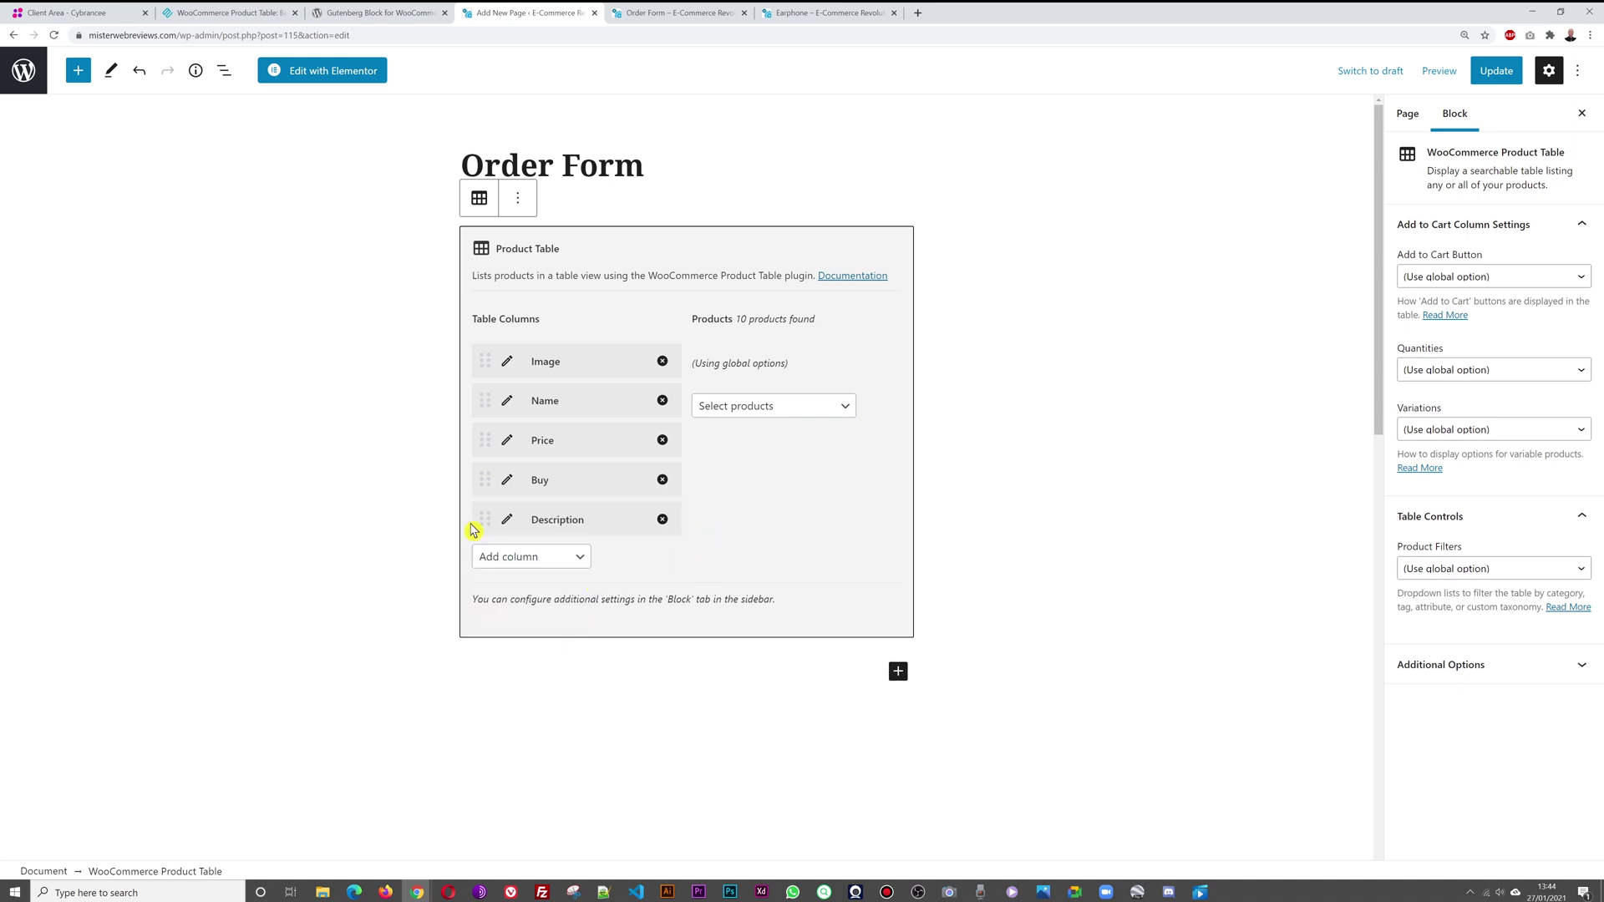
pyautogui.moveTo(482, 520); pyautogui.dragTo(483, 435)
# Step: Update the Order Form page and review the published table with the Description column
pyautogui.click(1491, 72)
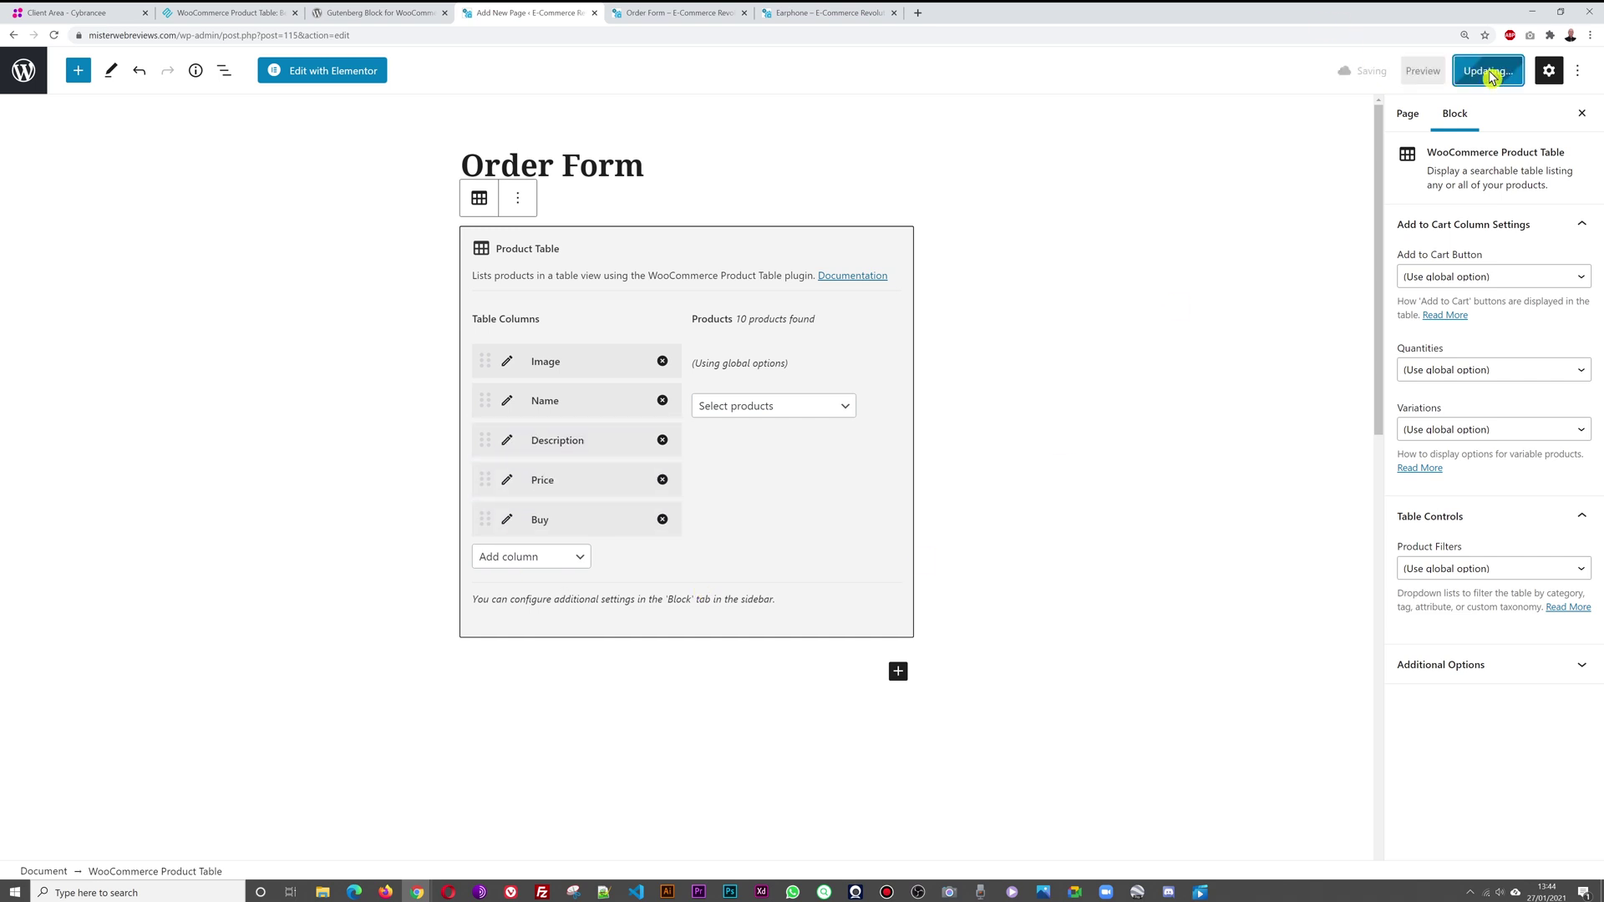
pyautogui.click(677, 17)
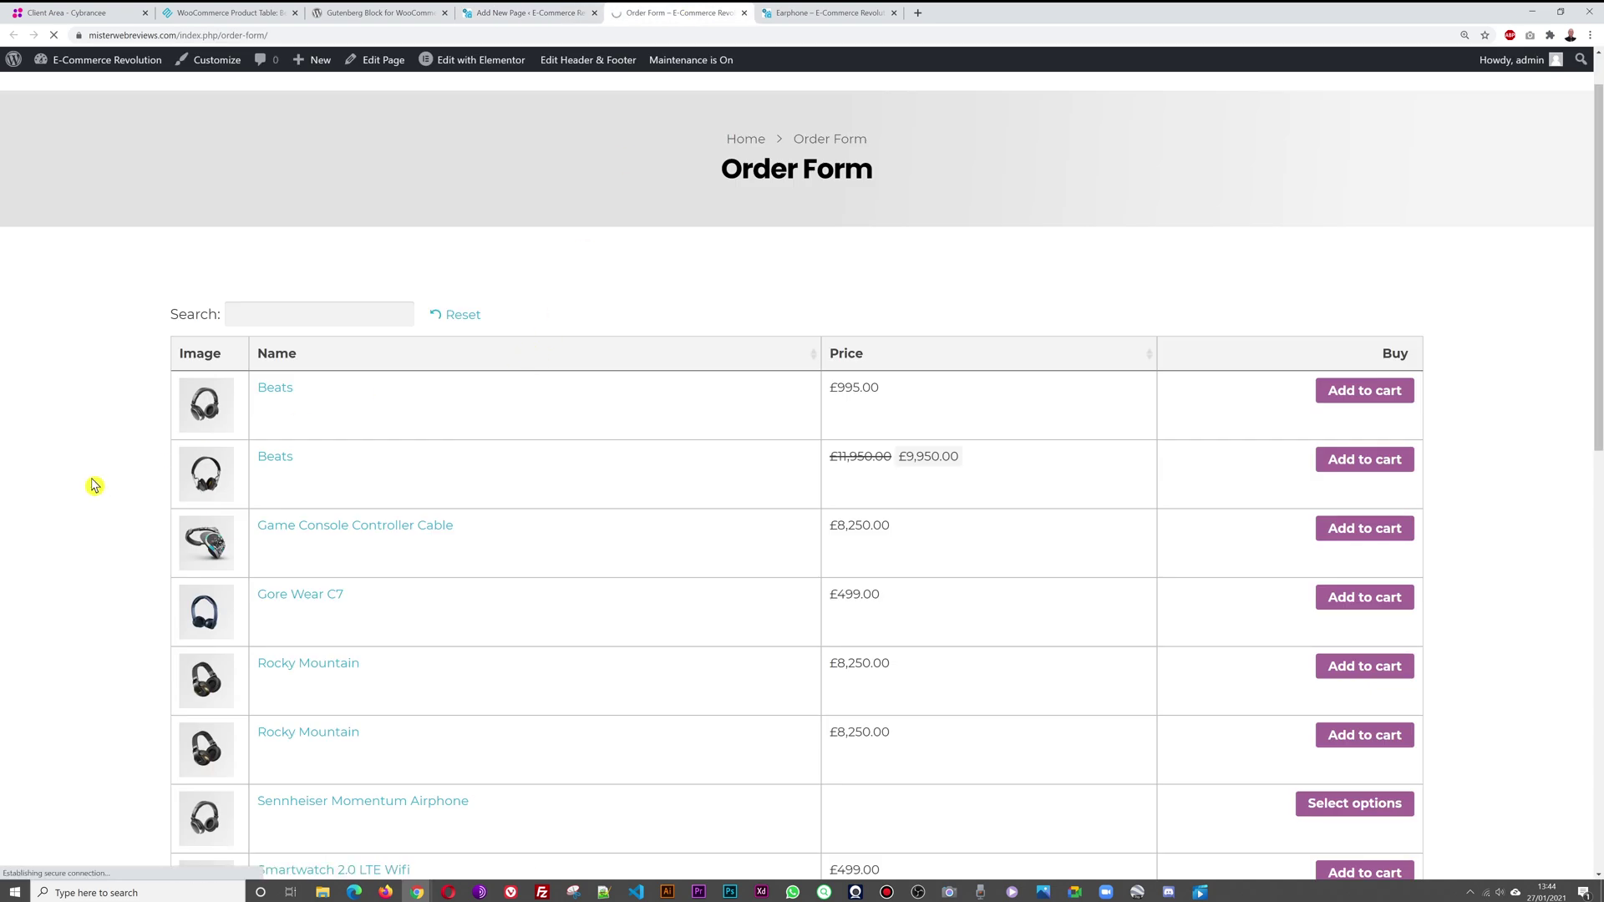
pyautogui.scroll(-2, 151, 484)
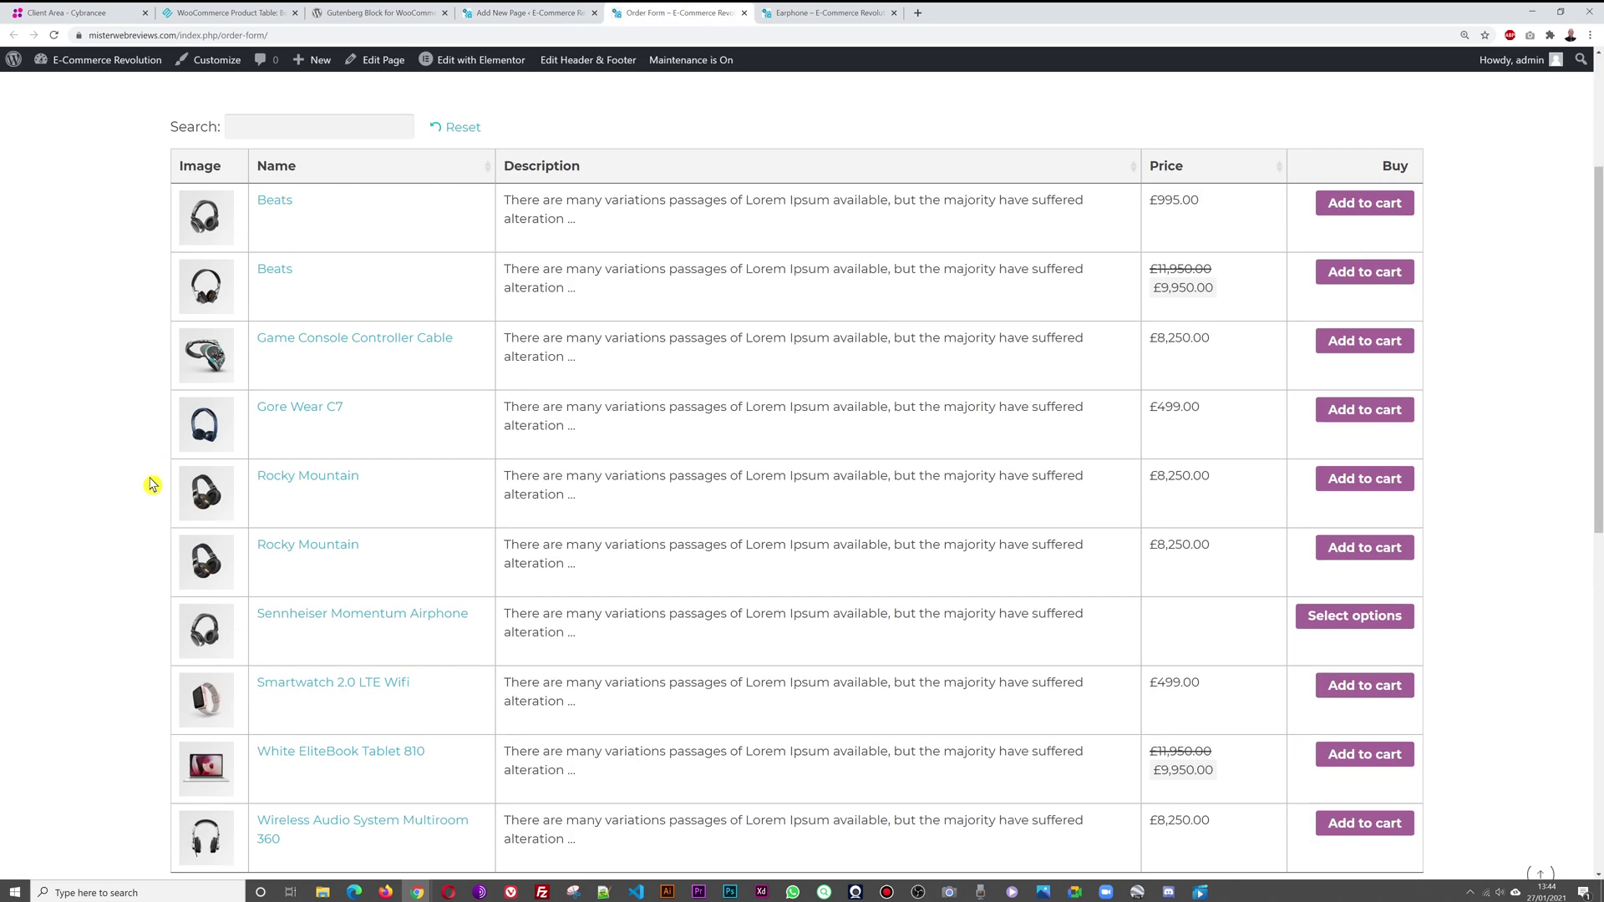
pyautogui.scroll(-3, 146, 484)
pyautogui.scroll(5, 138, 484)
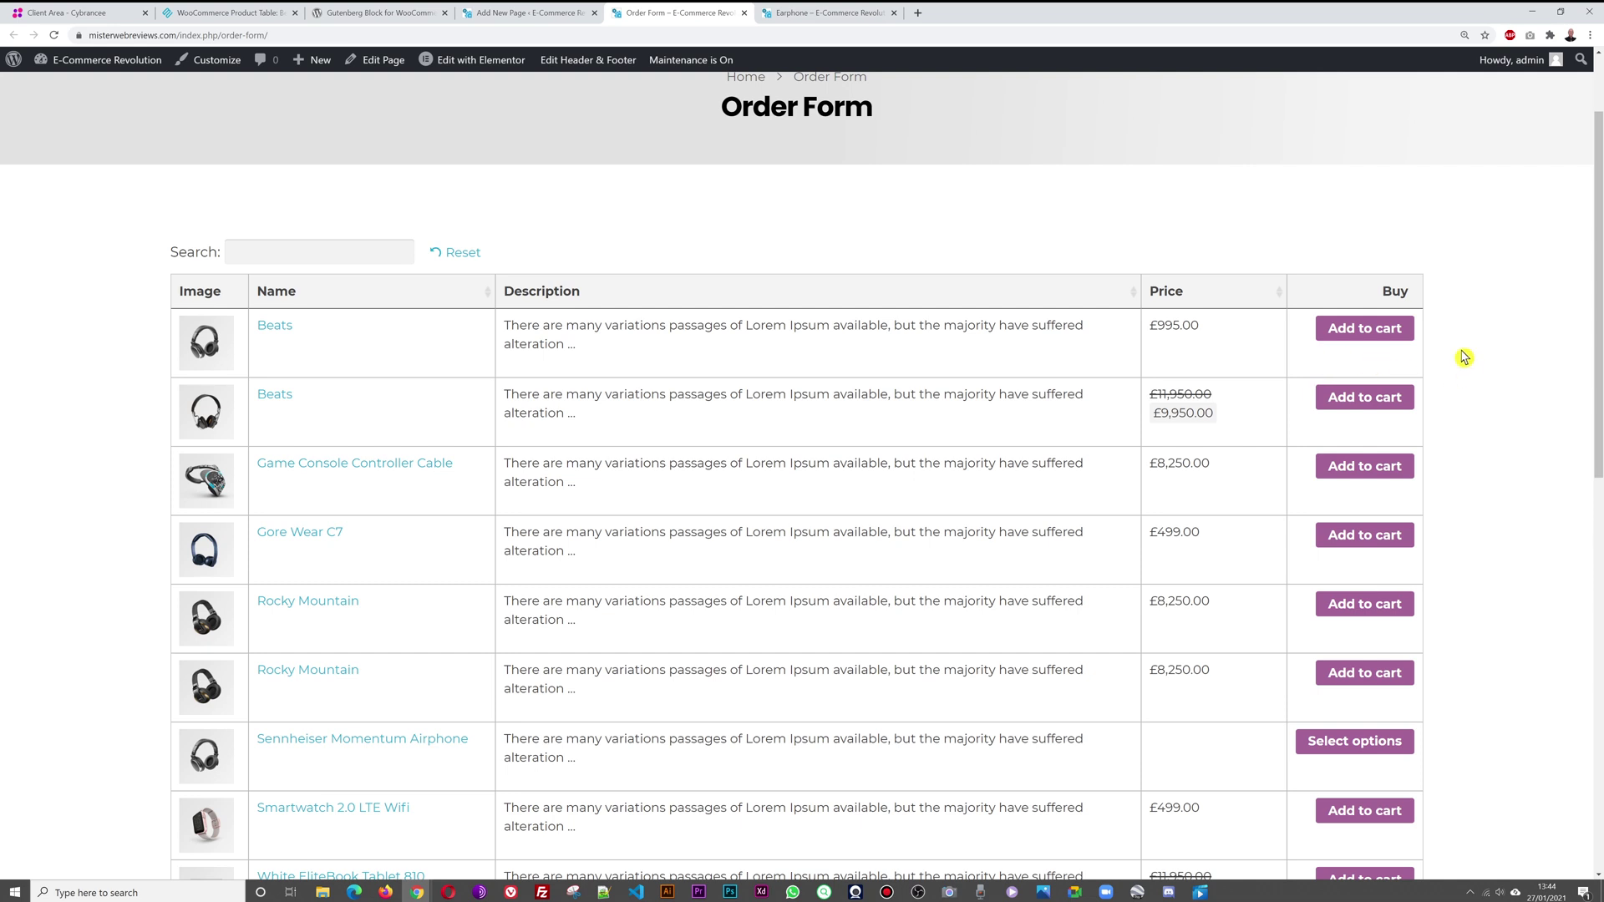
# Step: Leave the Order Form page editor and open the Product tables section of the WooCommerce product settings
pyautogui.click(541, 11)
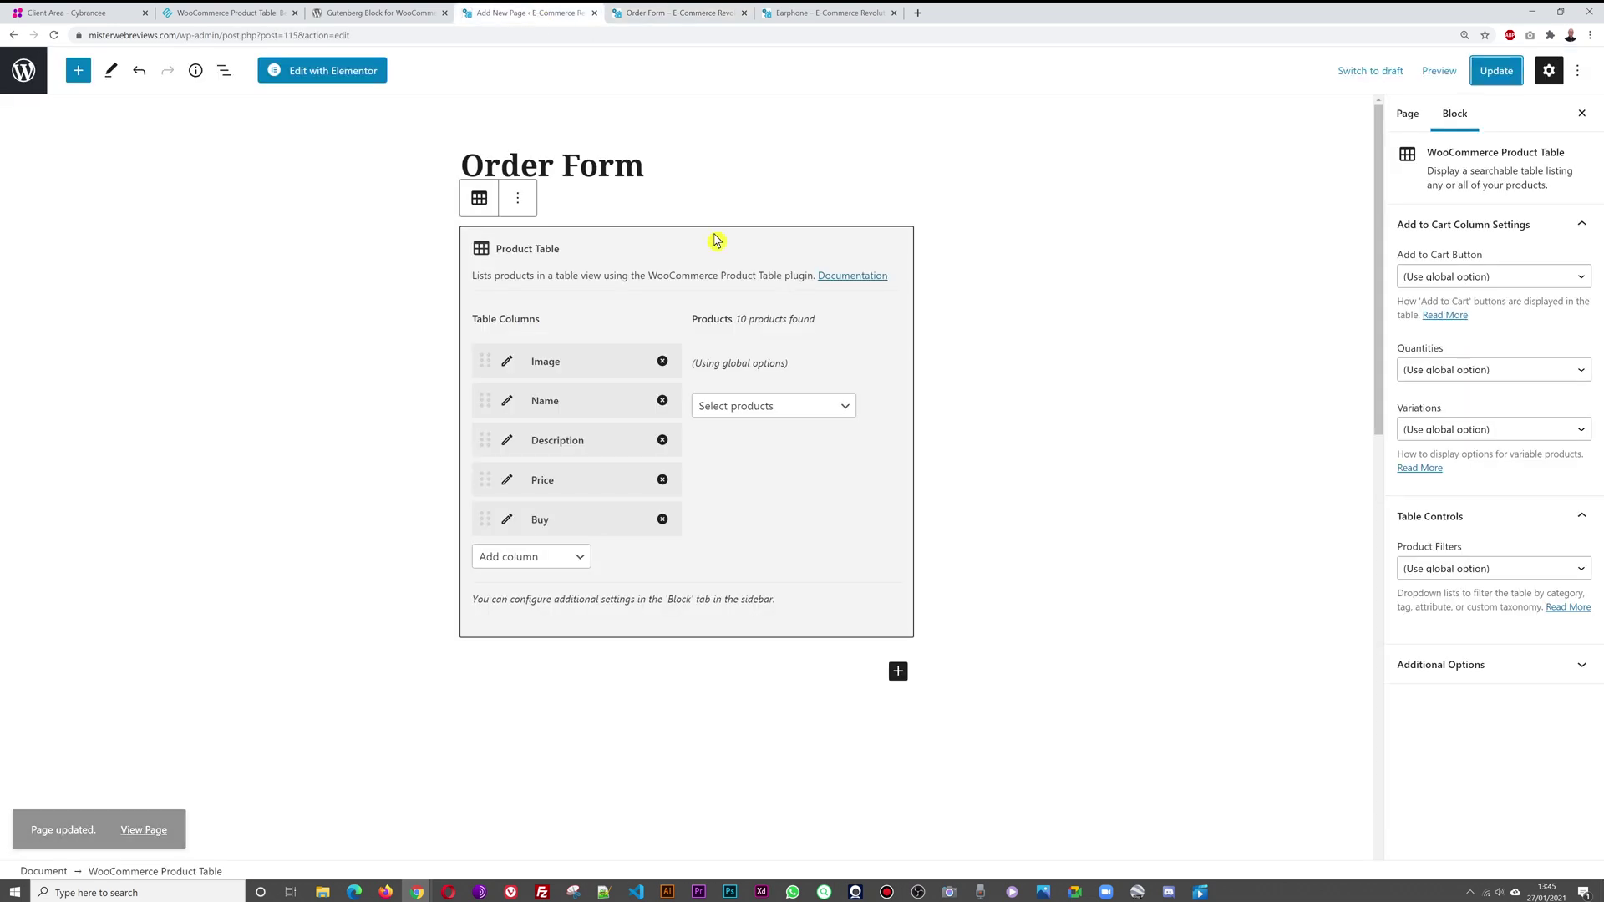
pyautogui.click(40, 86)
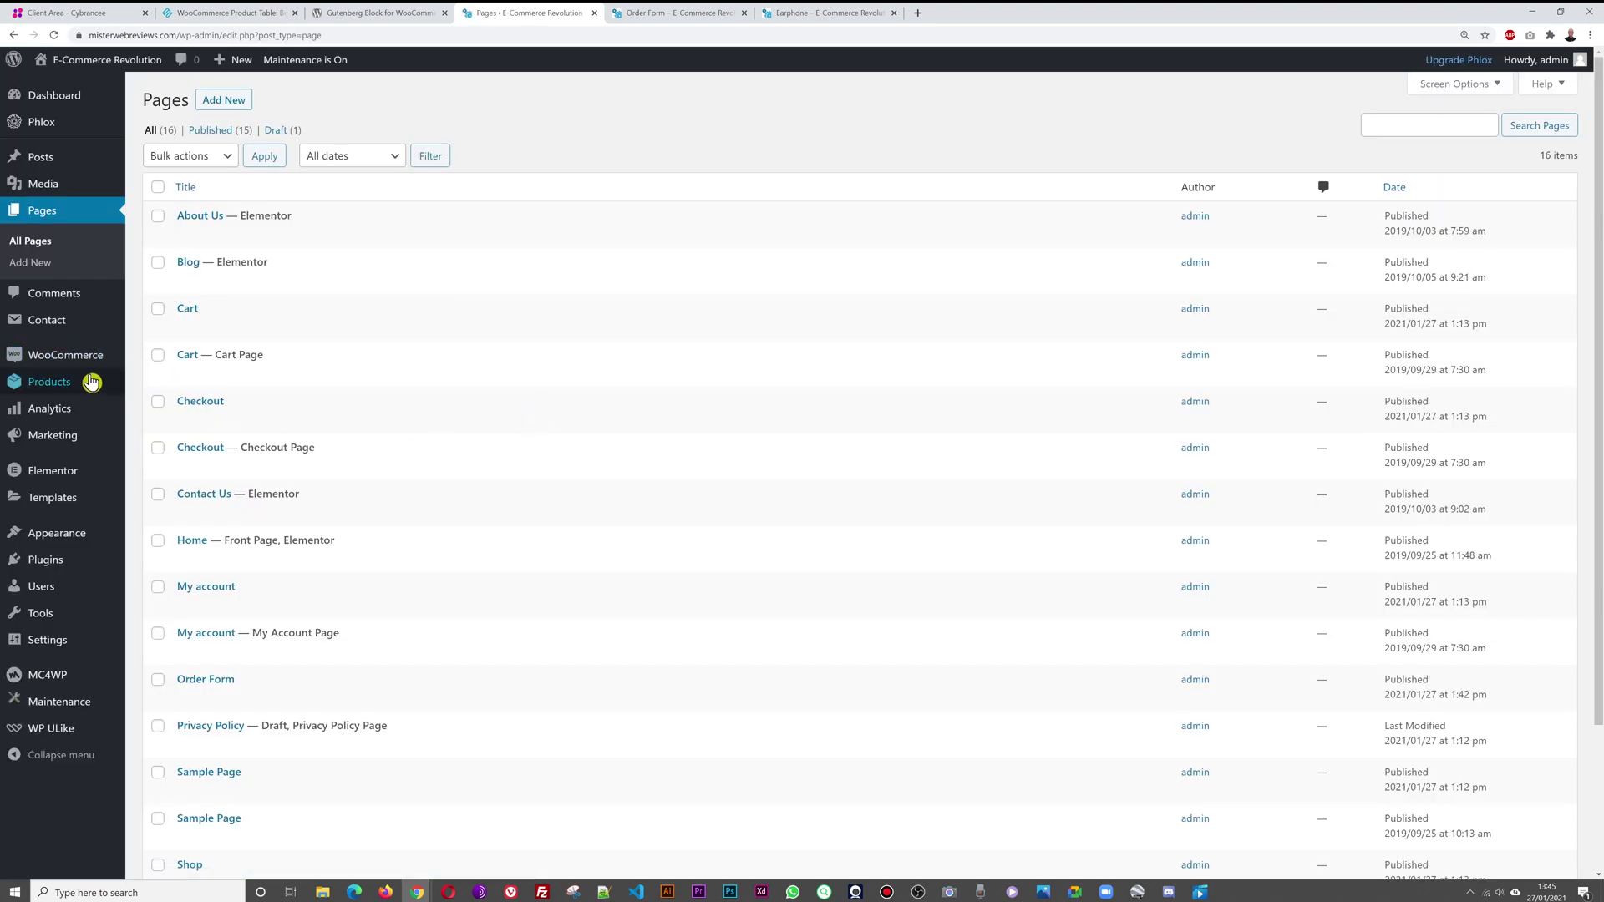
pyautogui.moveTo(47, 368)
pyautogui.click(166, 479)
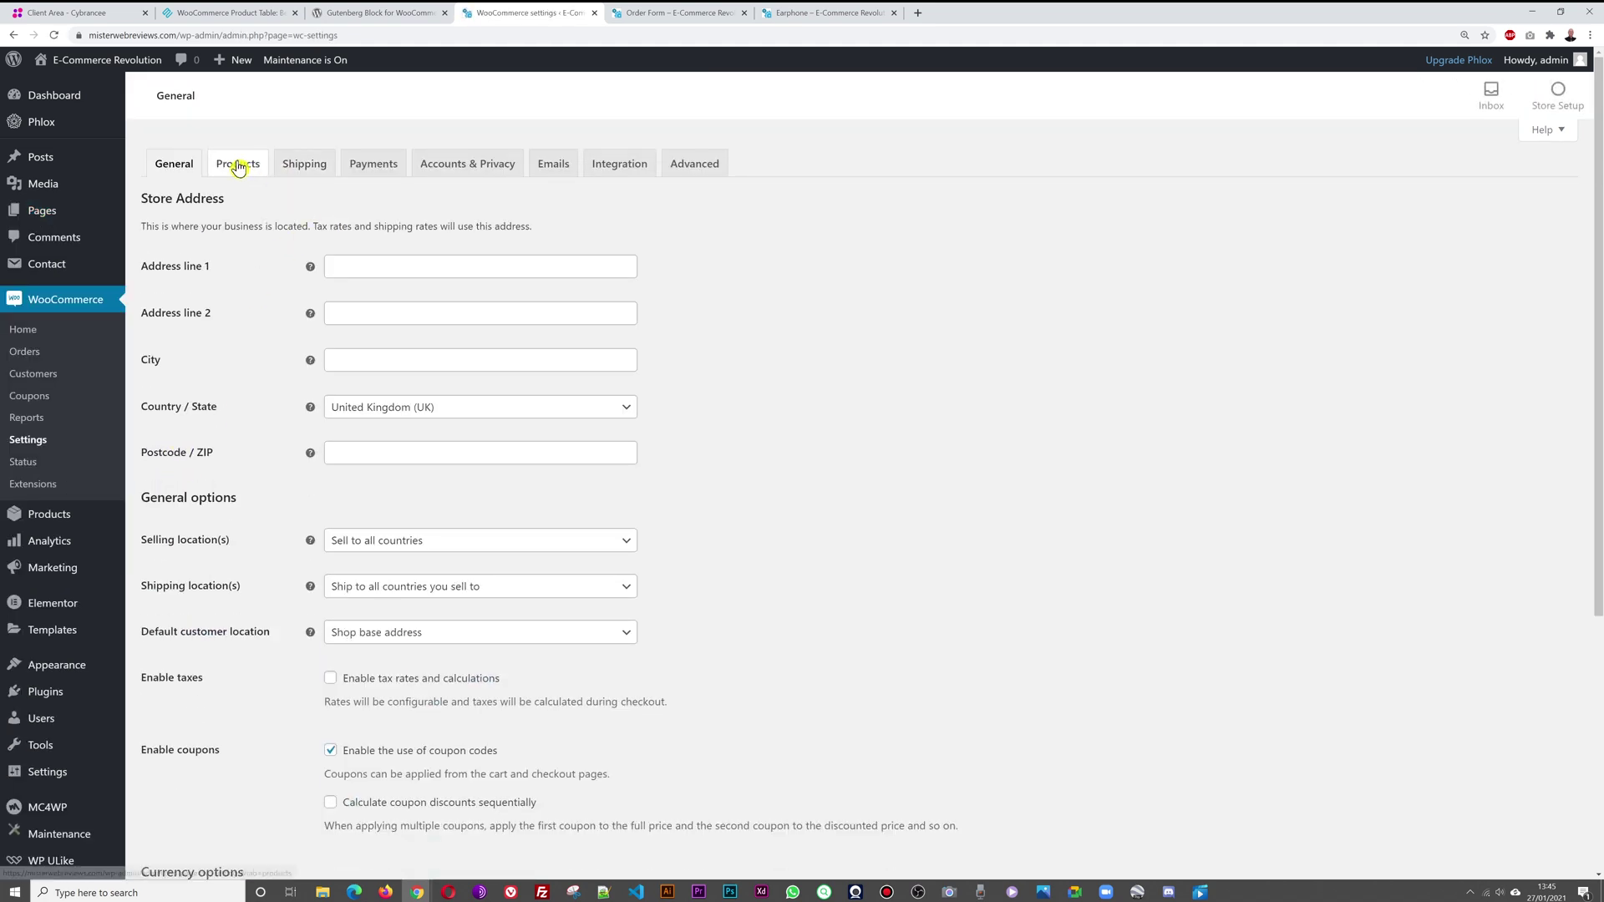
pyautogui.click(238, 168)
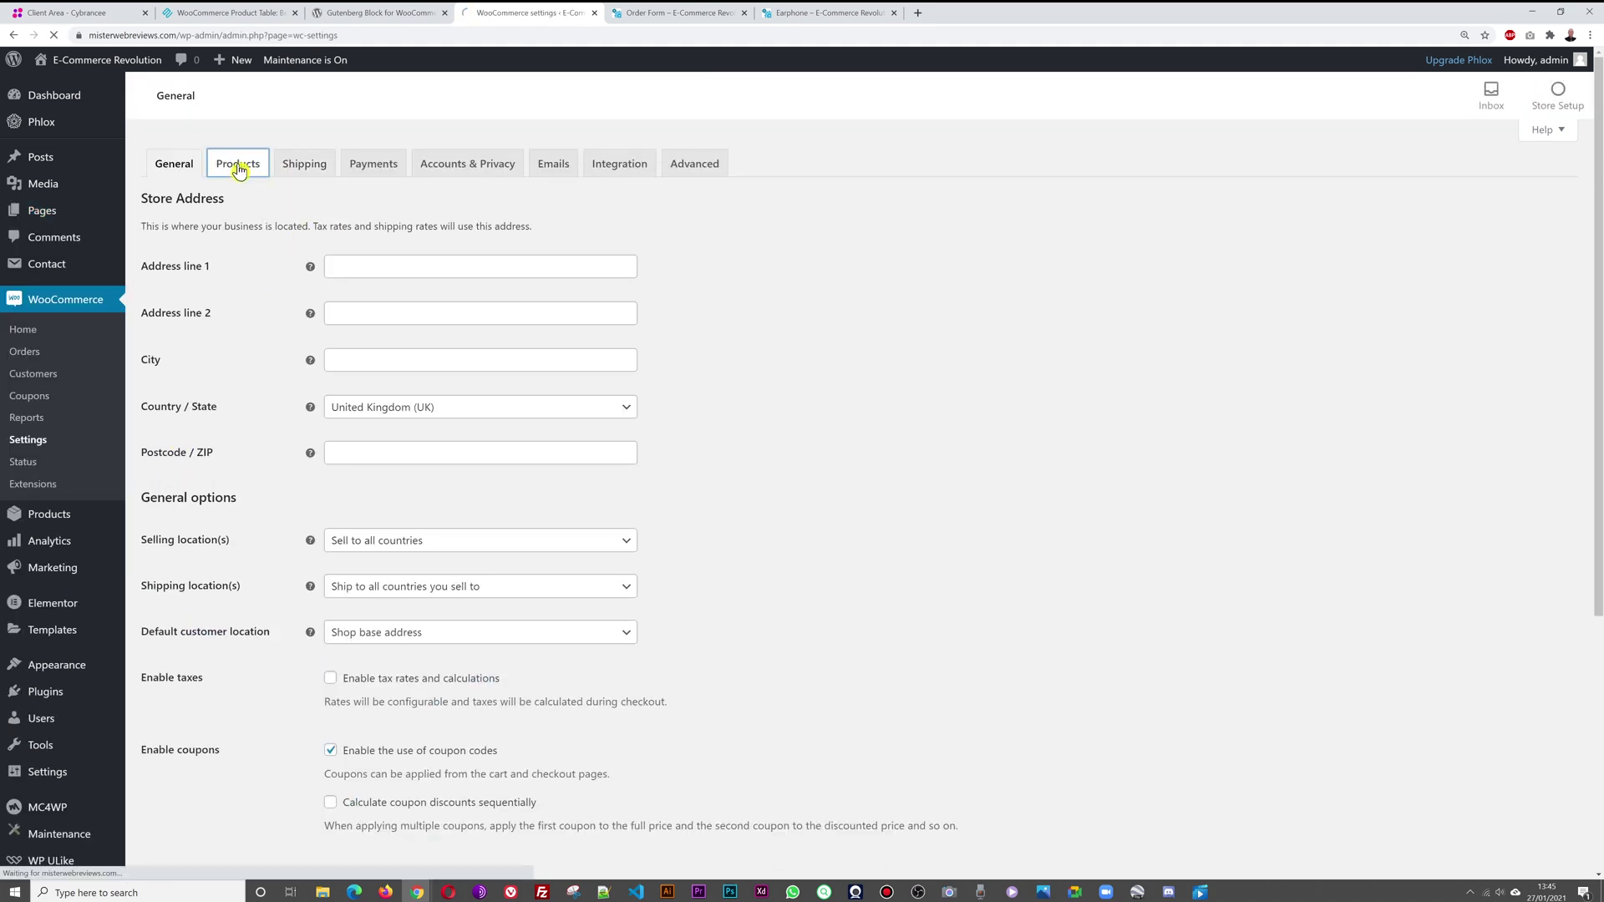
pyautogui.click(388, 192)
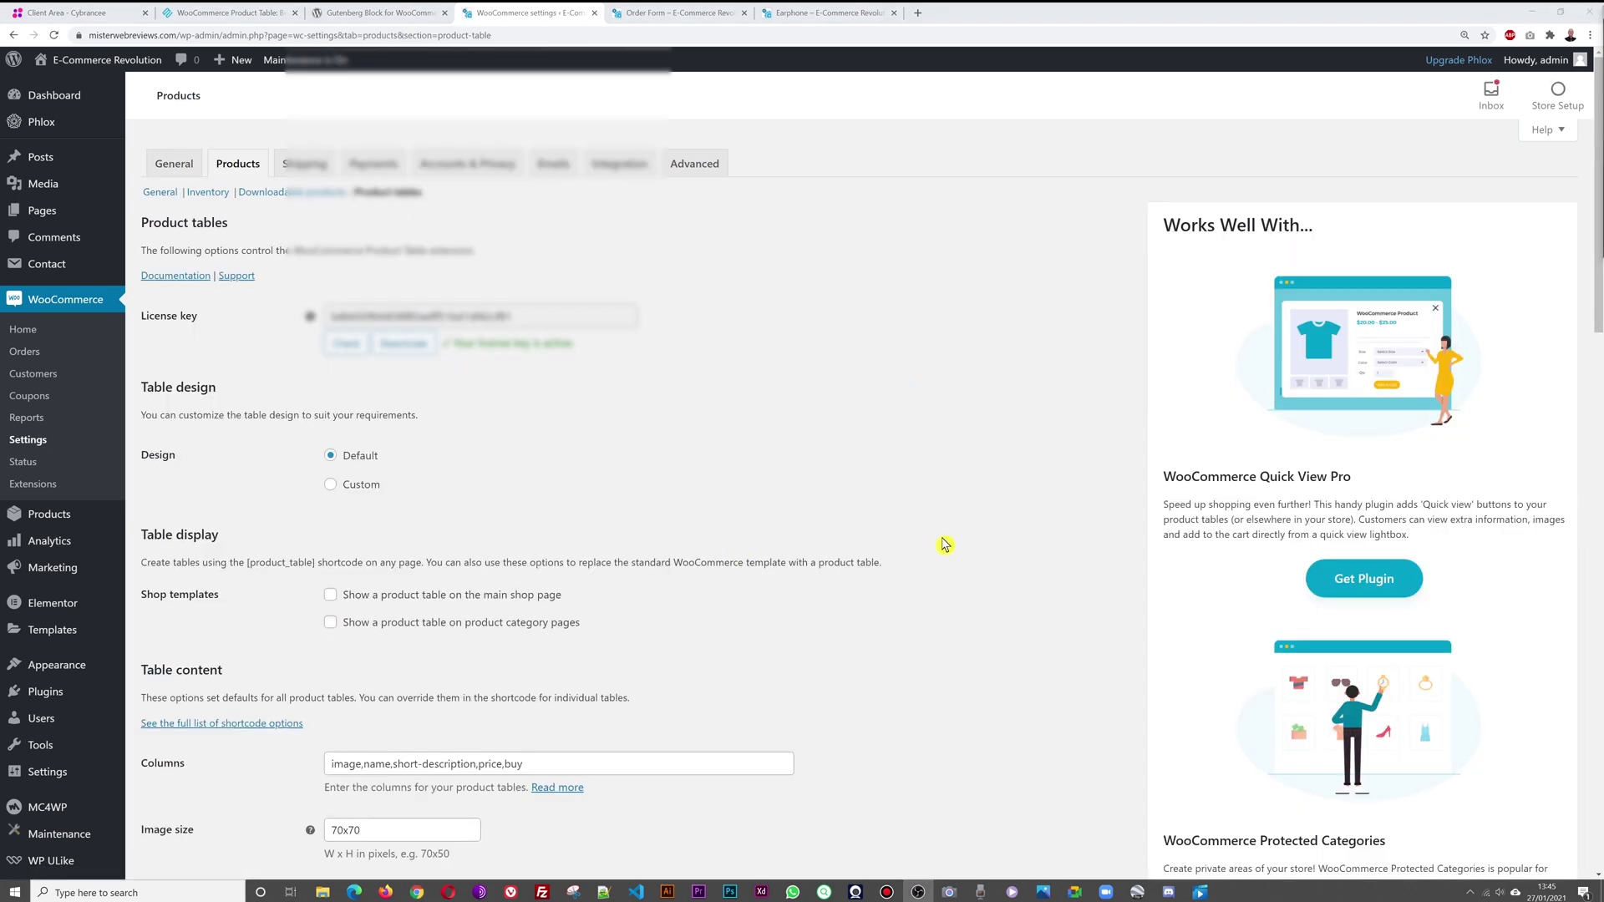
# Step: Set the global option for adding products to cart to Add to cart checkboxes and save the changes
pyautogui.scroll(-10, 943, 545)
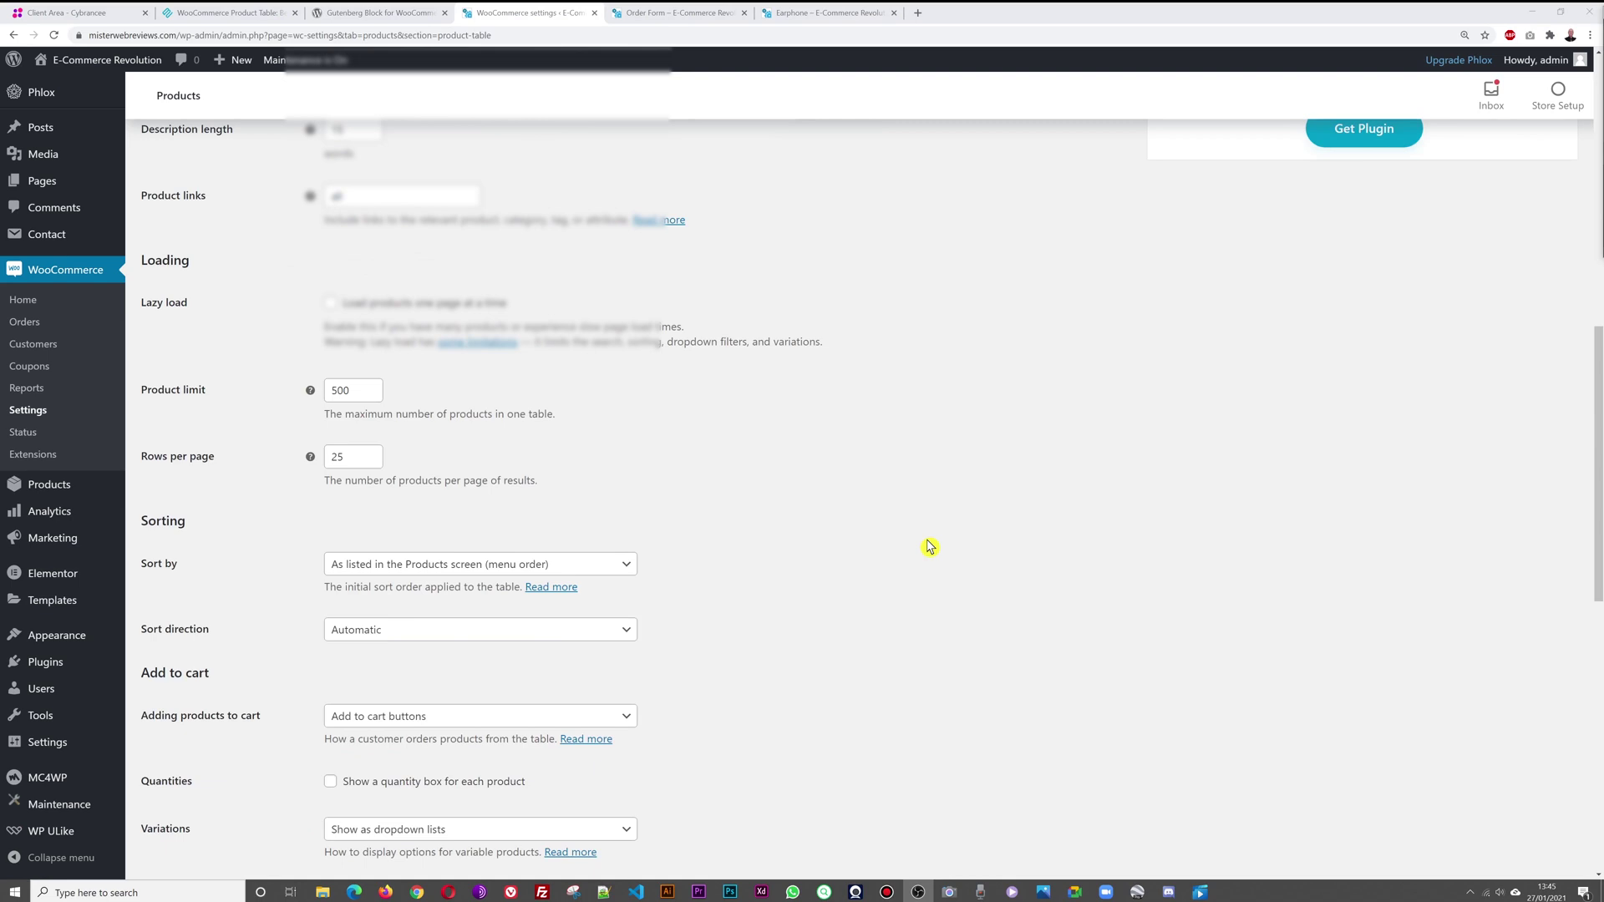
pyautogui.scroll(-2, 930, 547)
pyautogui.scroll(-2, 930, 542)
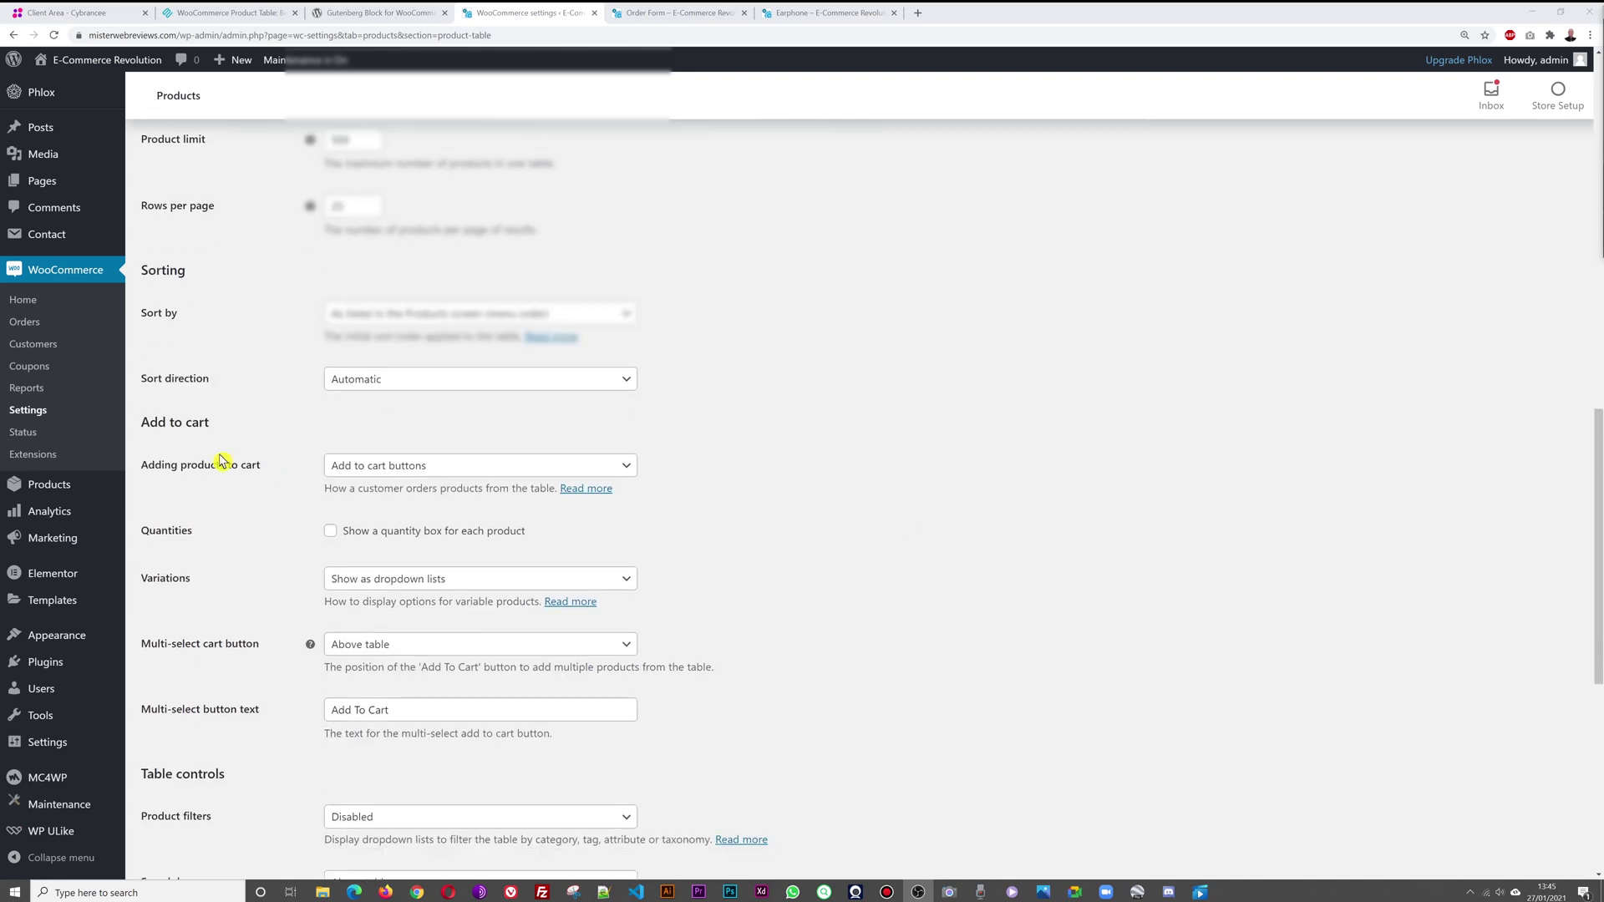
pyautogui.scroll(-1, 926, 508)
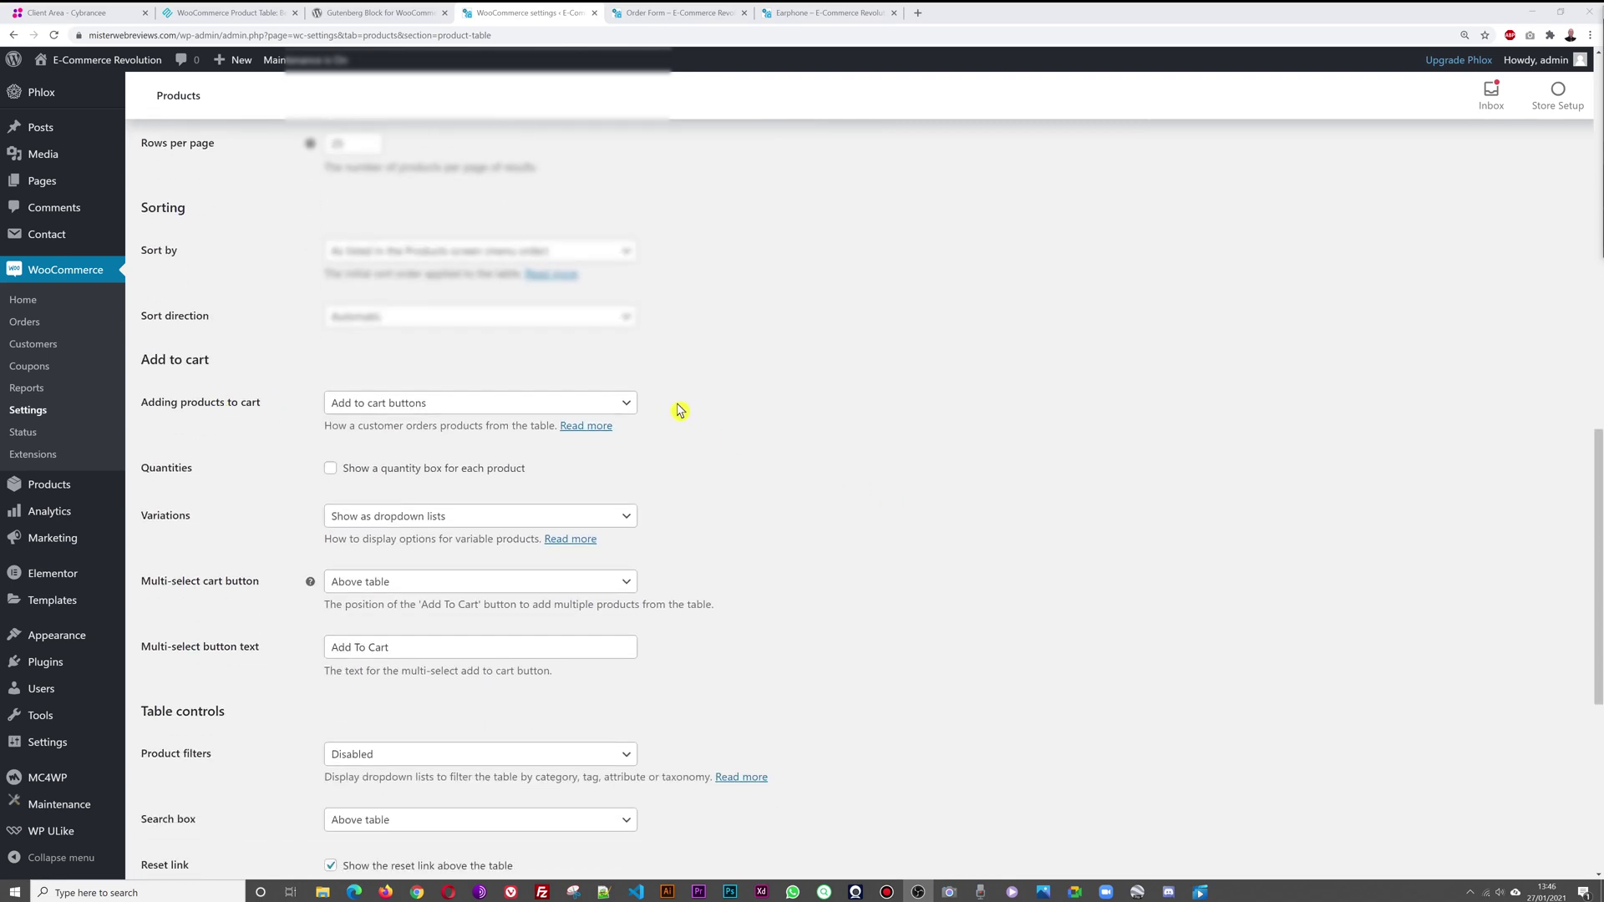
pyautogui.click(629, 405)
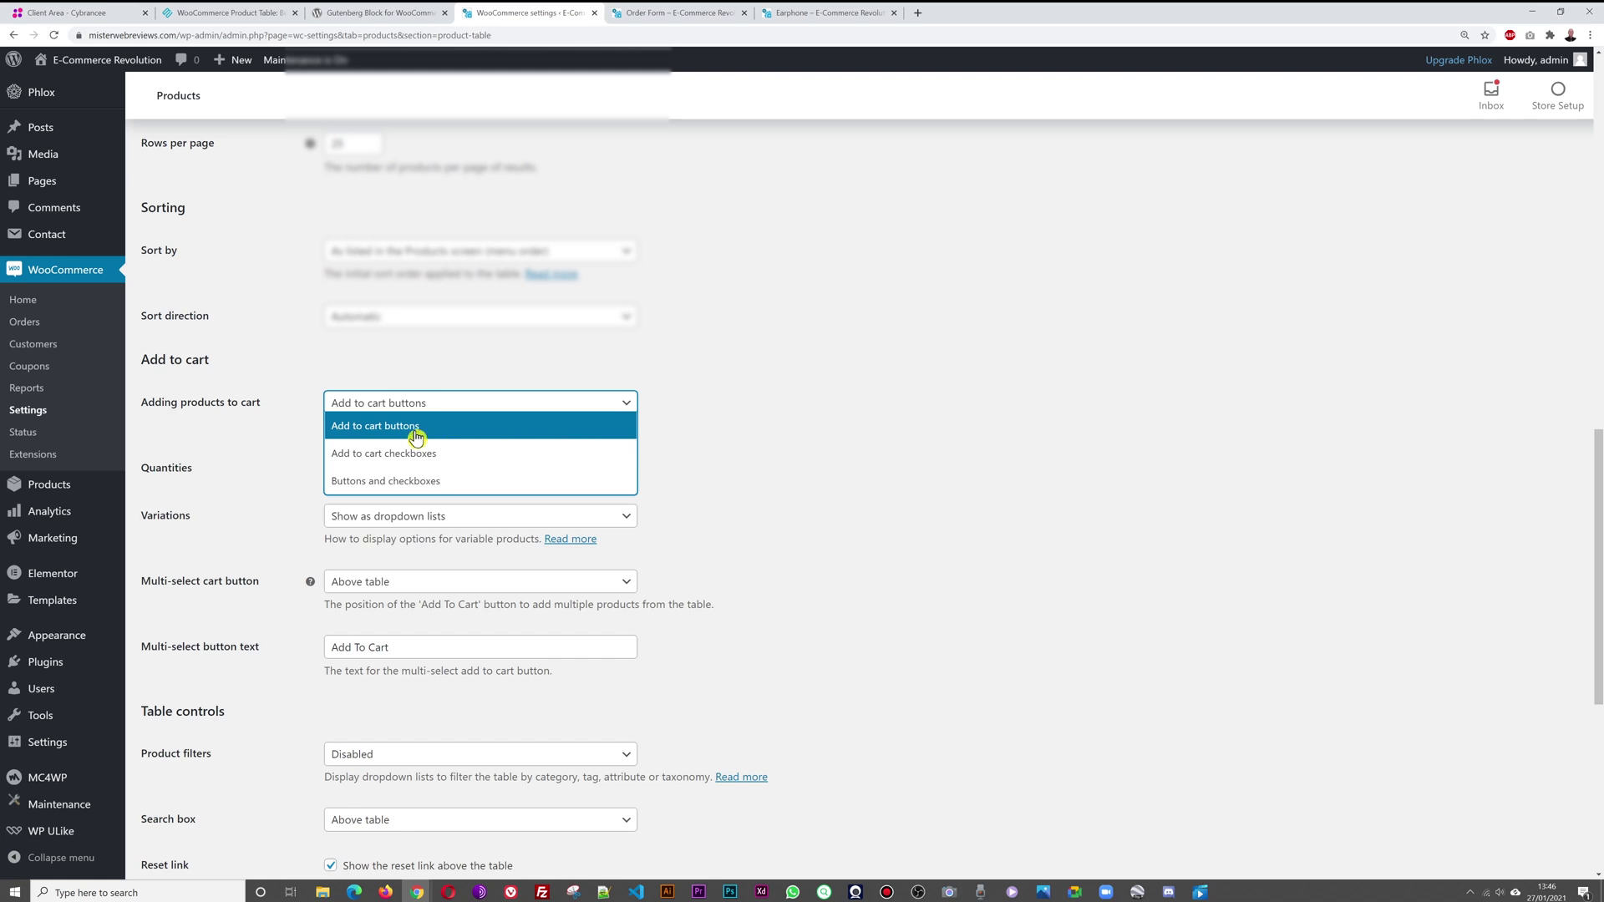
pyautogui.click(662, 14)
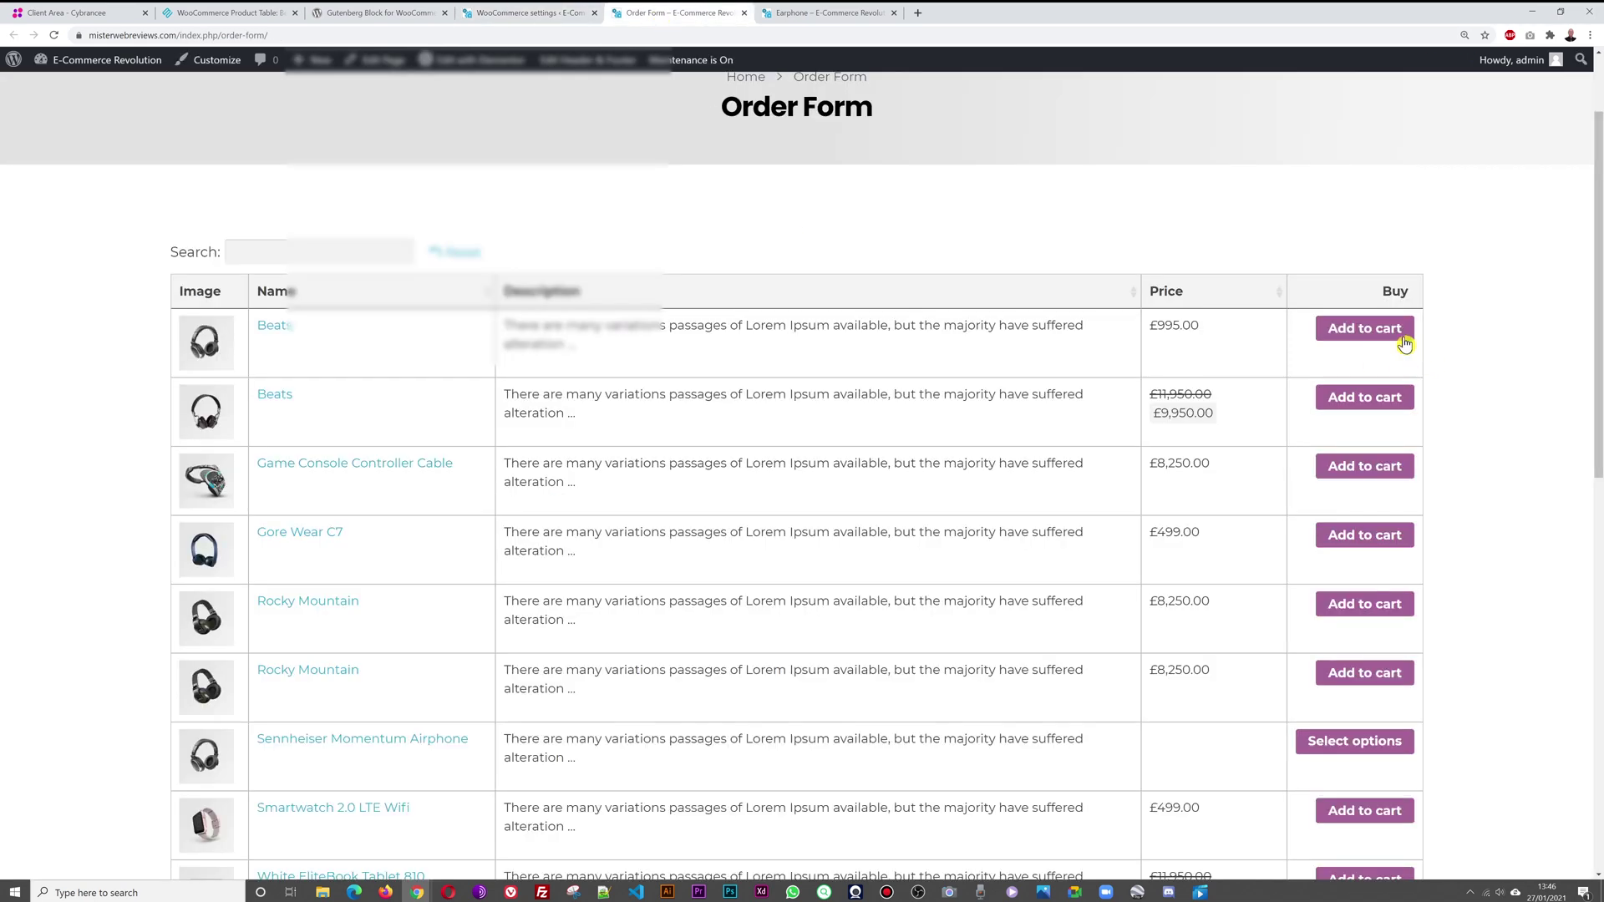
pyautogui.click(551, 14)
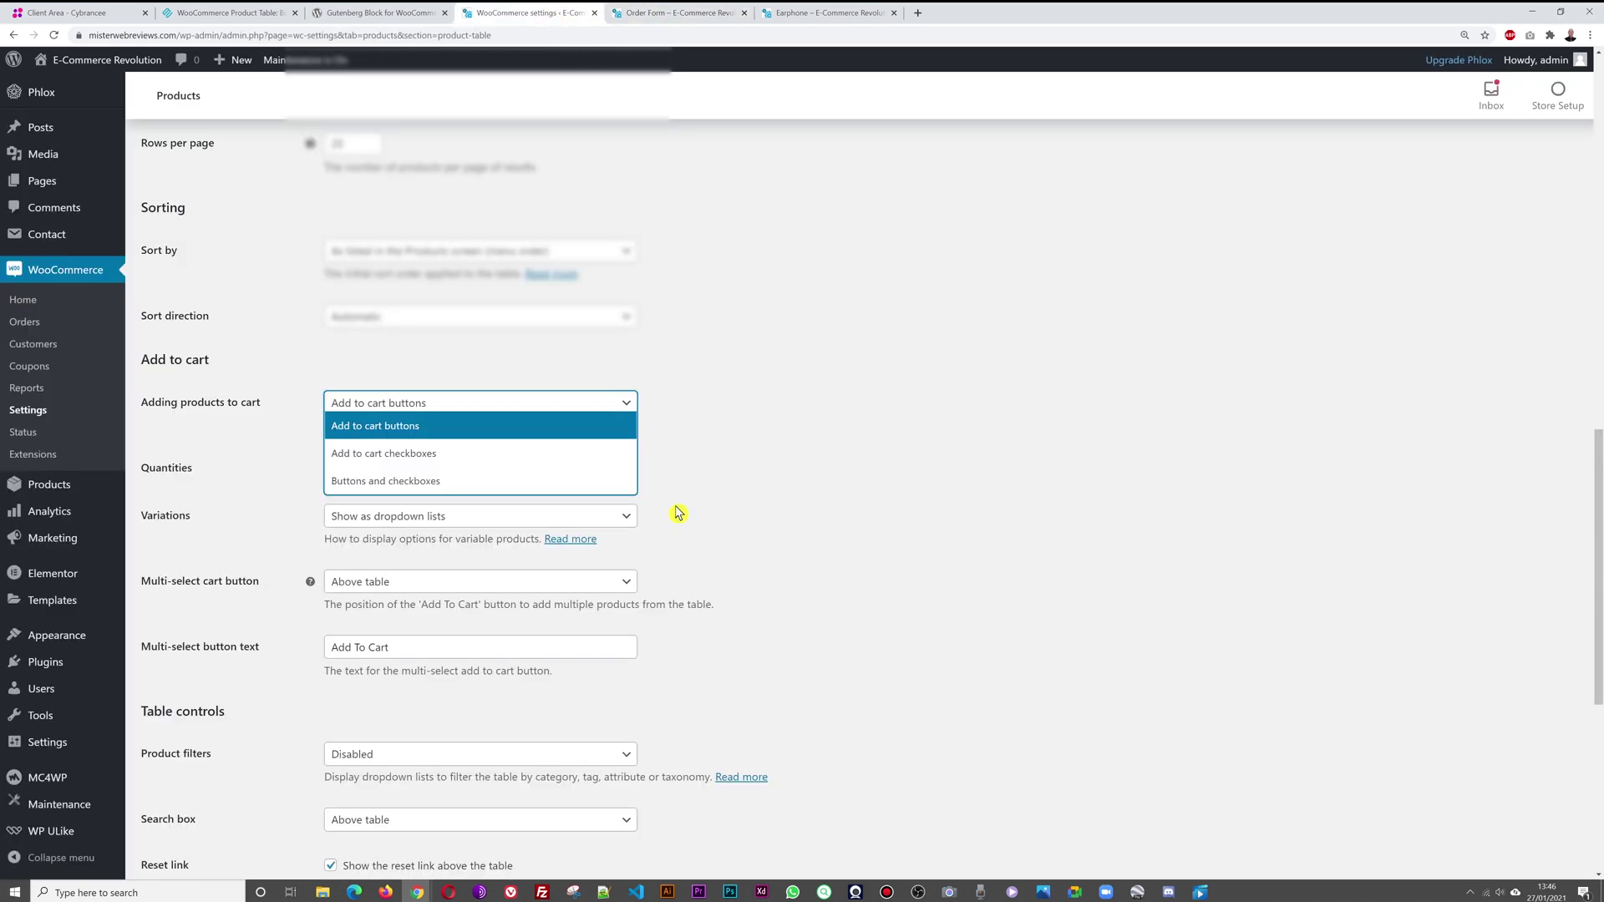
pyautogui.click(441, 456)
pyautogui.scroll(-6, 850, 496)
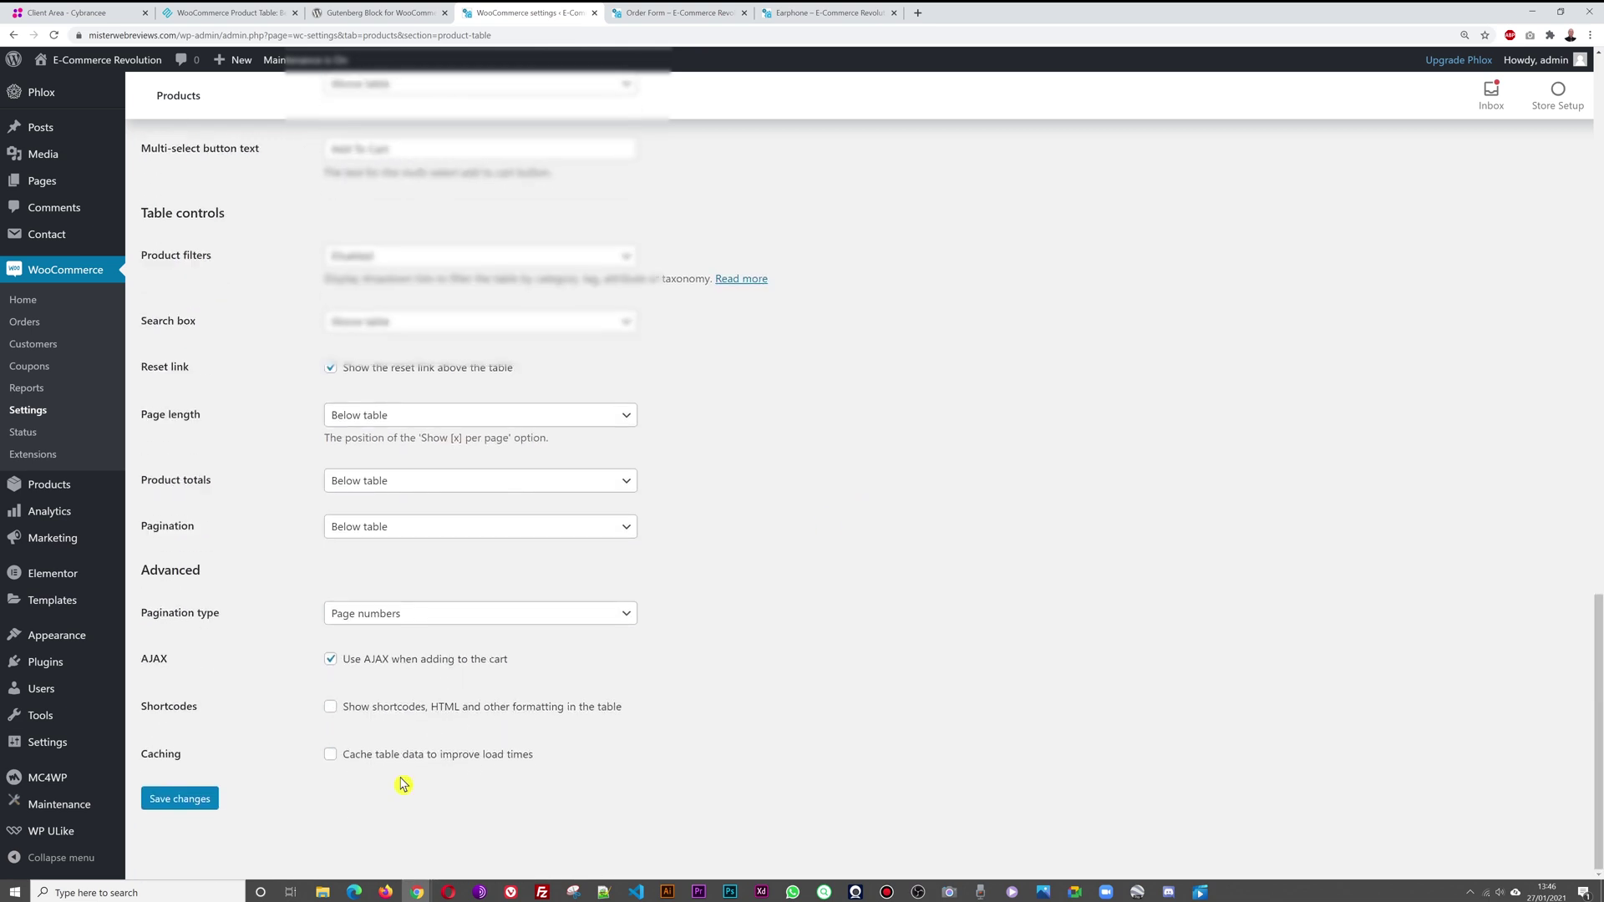
pyautogui.click(201, 806)
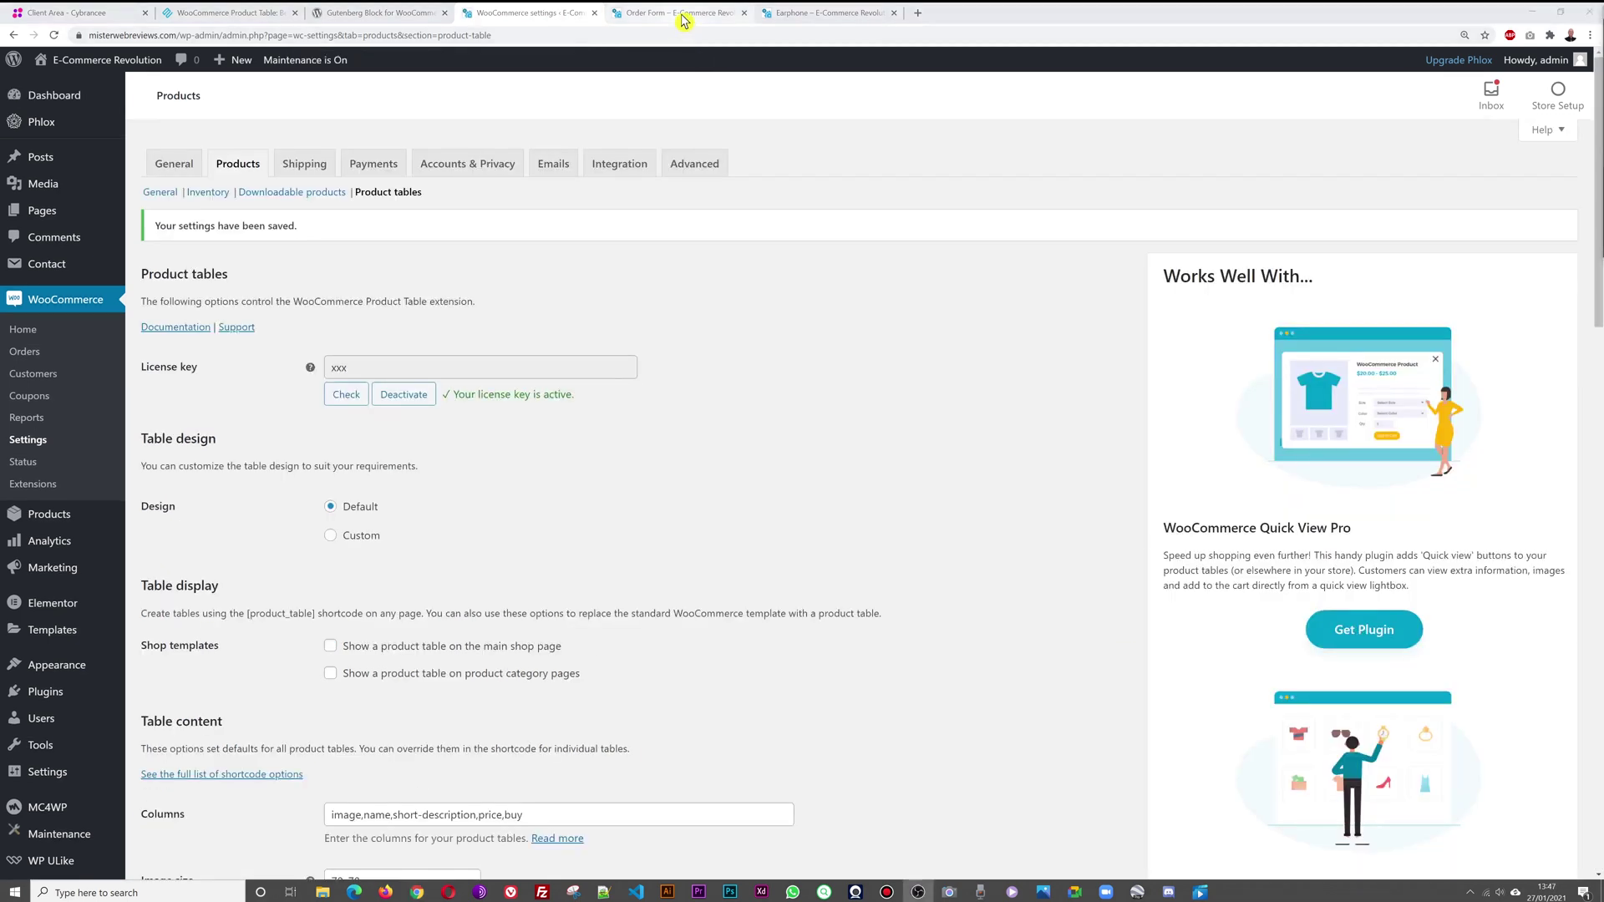
# Step: Reload the published Order Form page and tick the first Beats, the first Rocky Mountain and the Wireless Audio System Multiroom 360
pyautogui.click(683, 14)
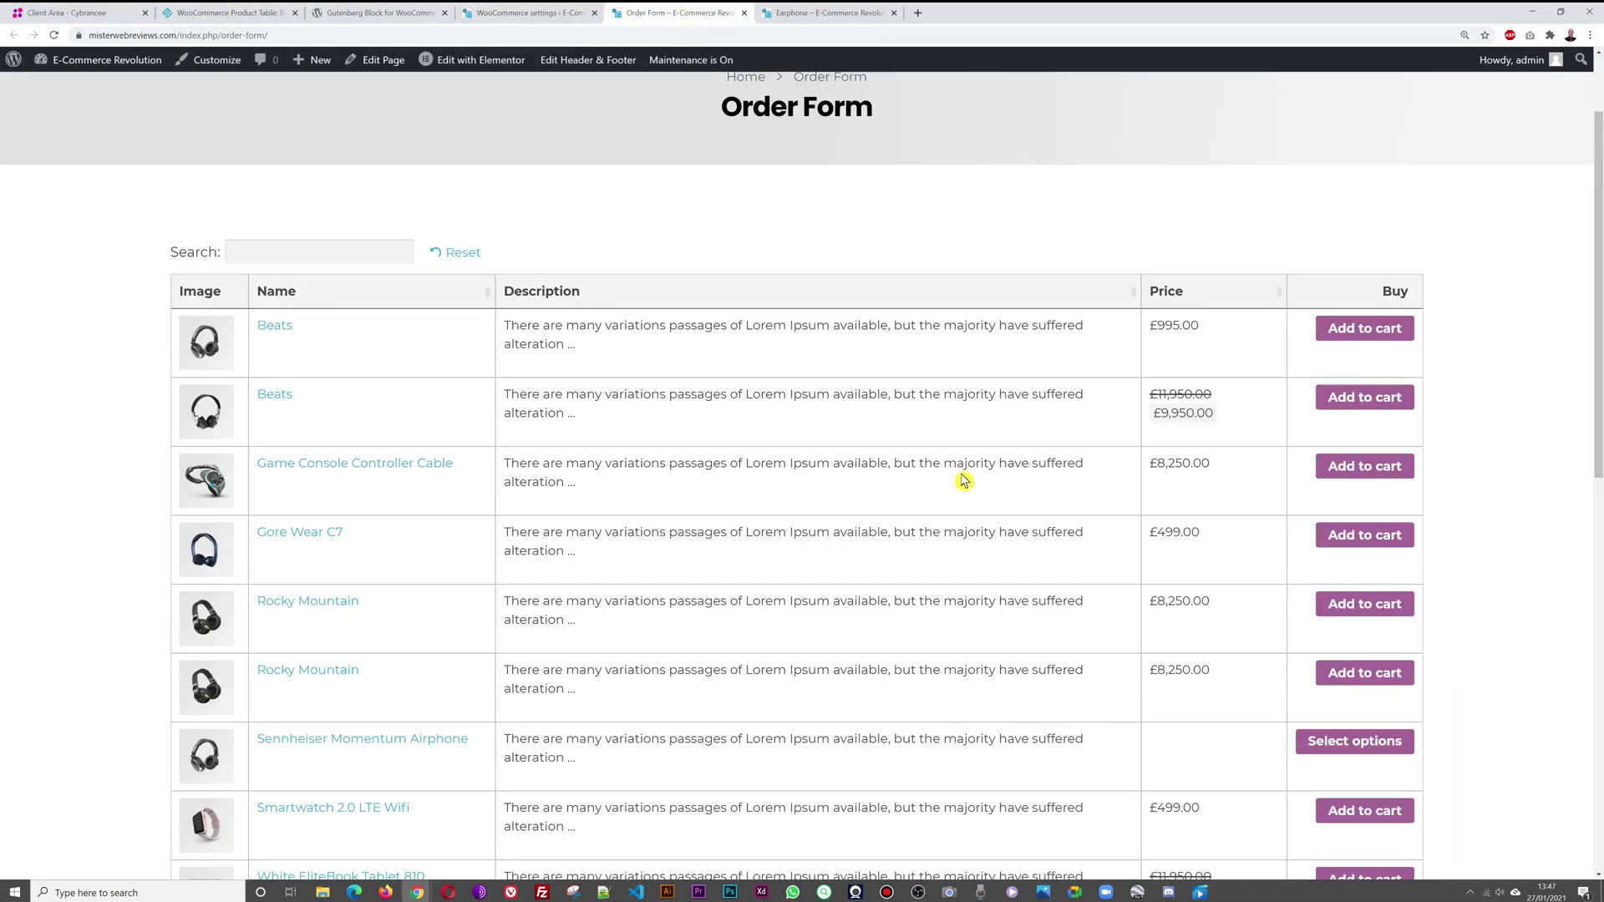
pyautogui.press('F5')
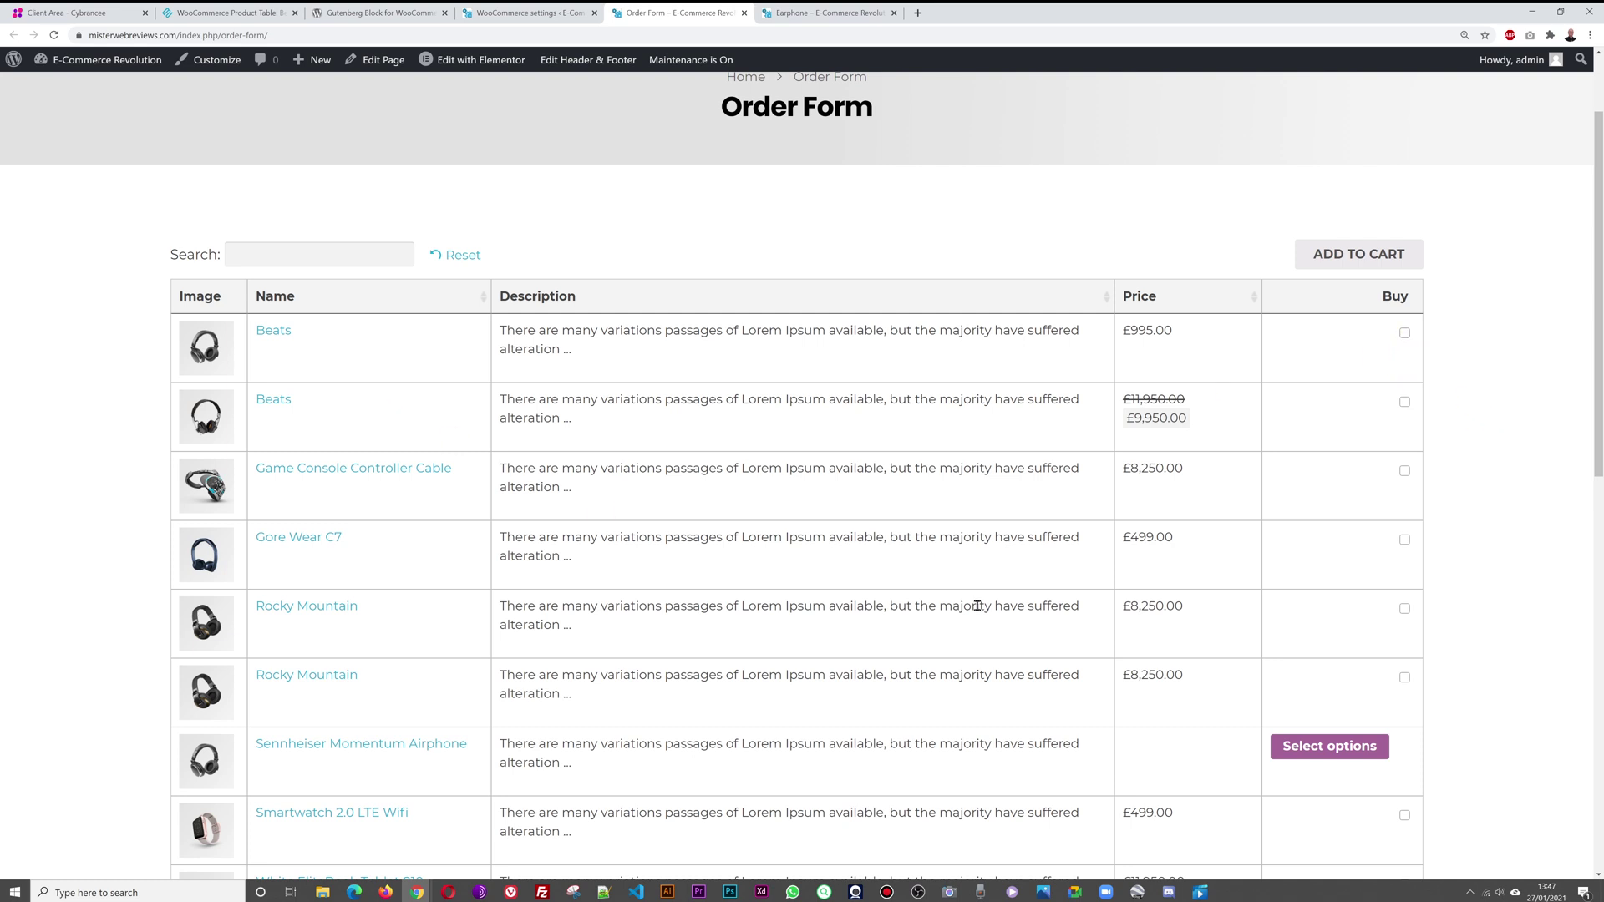
pyautogui.scroll(-2, 977, 605)
pyautogui.scroll(2, 974, 601)
pyautogui.click(1404, 332)
pyautogui.scroll(-2, 1433, 431)
pyautogui.click(1404, 488)
pyautogui.scroll(-4, 1495, 487)
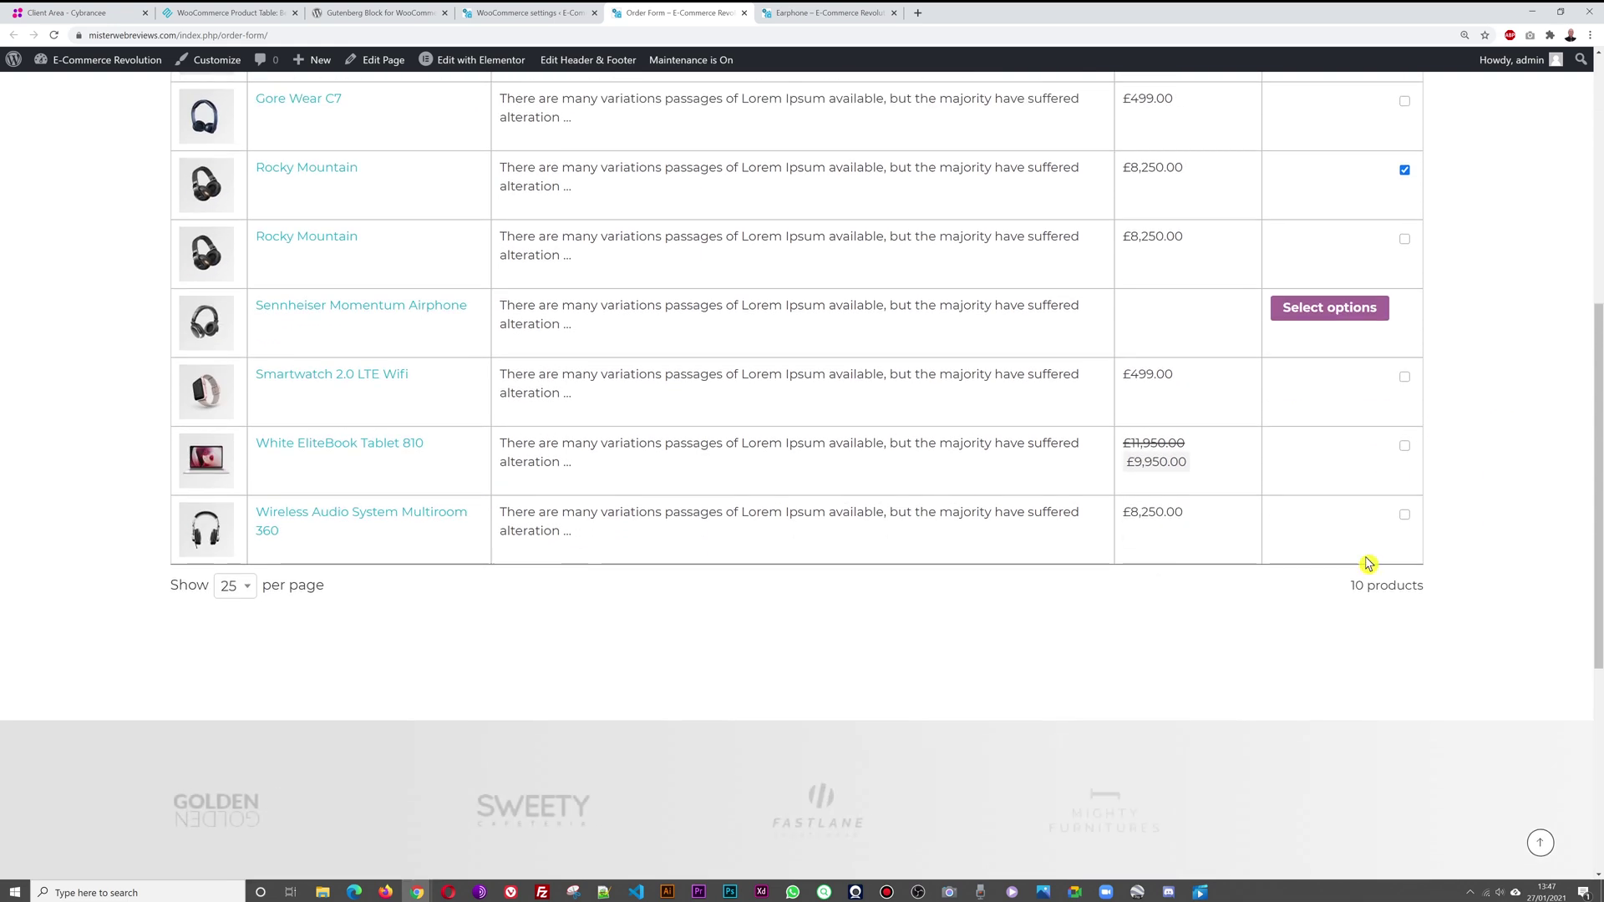
pyautogui.click(1404, 514)
pyautogui.scroll(7, 1486, 543)
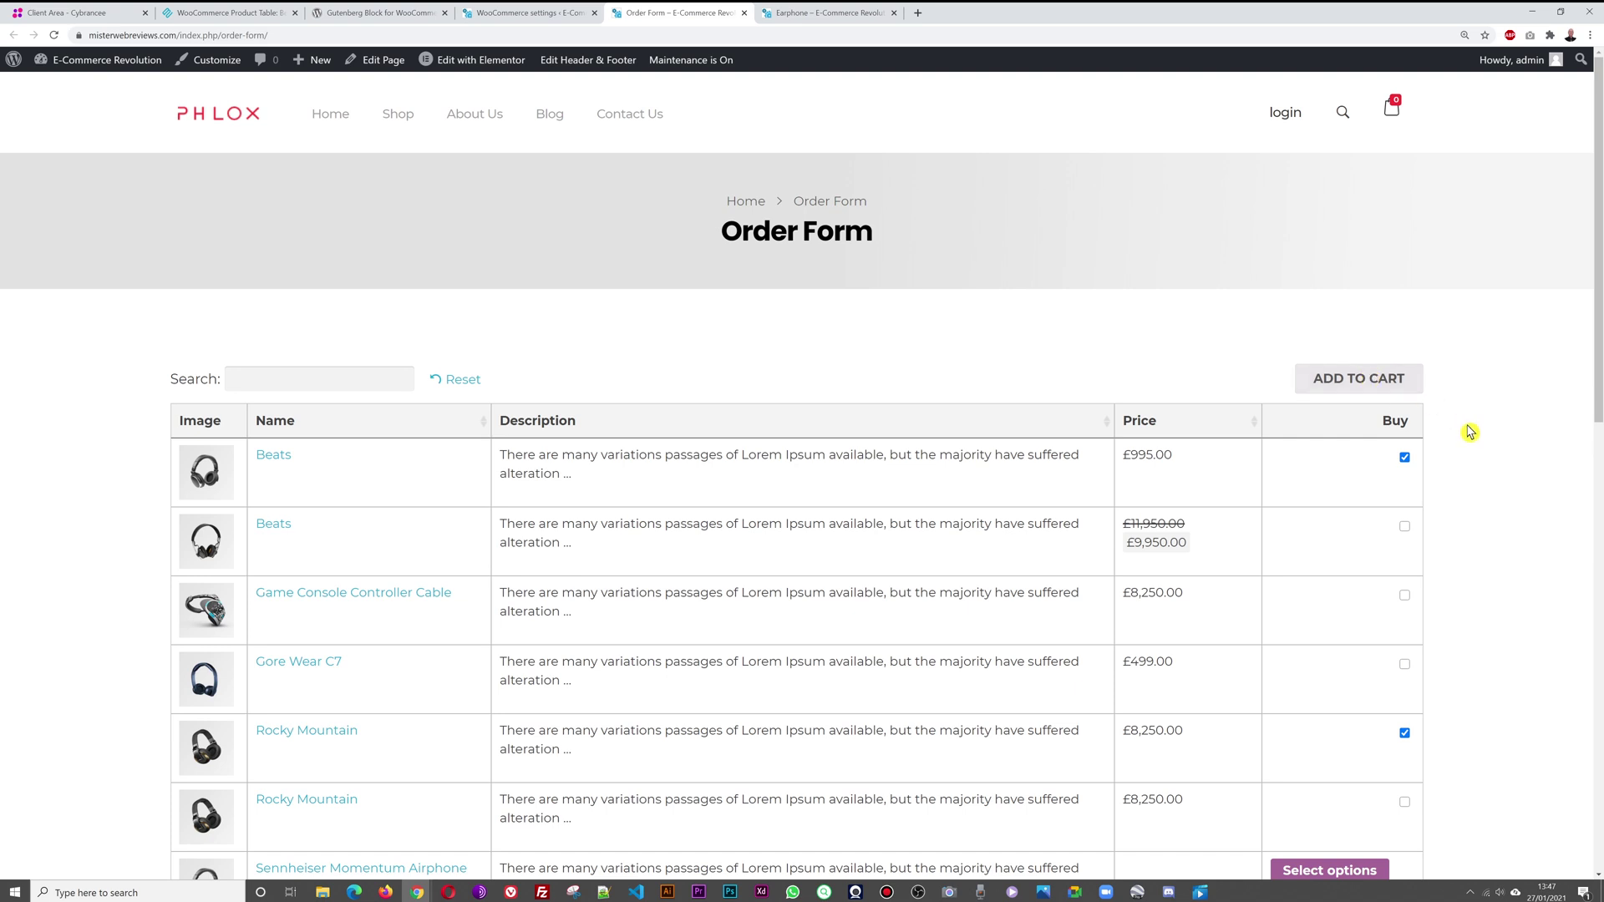
# Step: Change the global option for adding products to cart to Buttons and checkboxes and save the settings
pyautogui.click(535, 13)
pyautogui.scroll(-7, 935, 473)
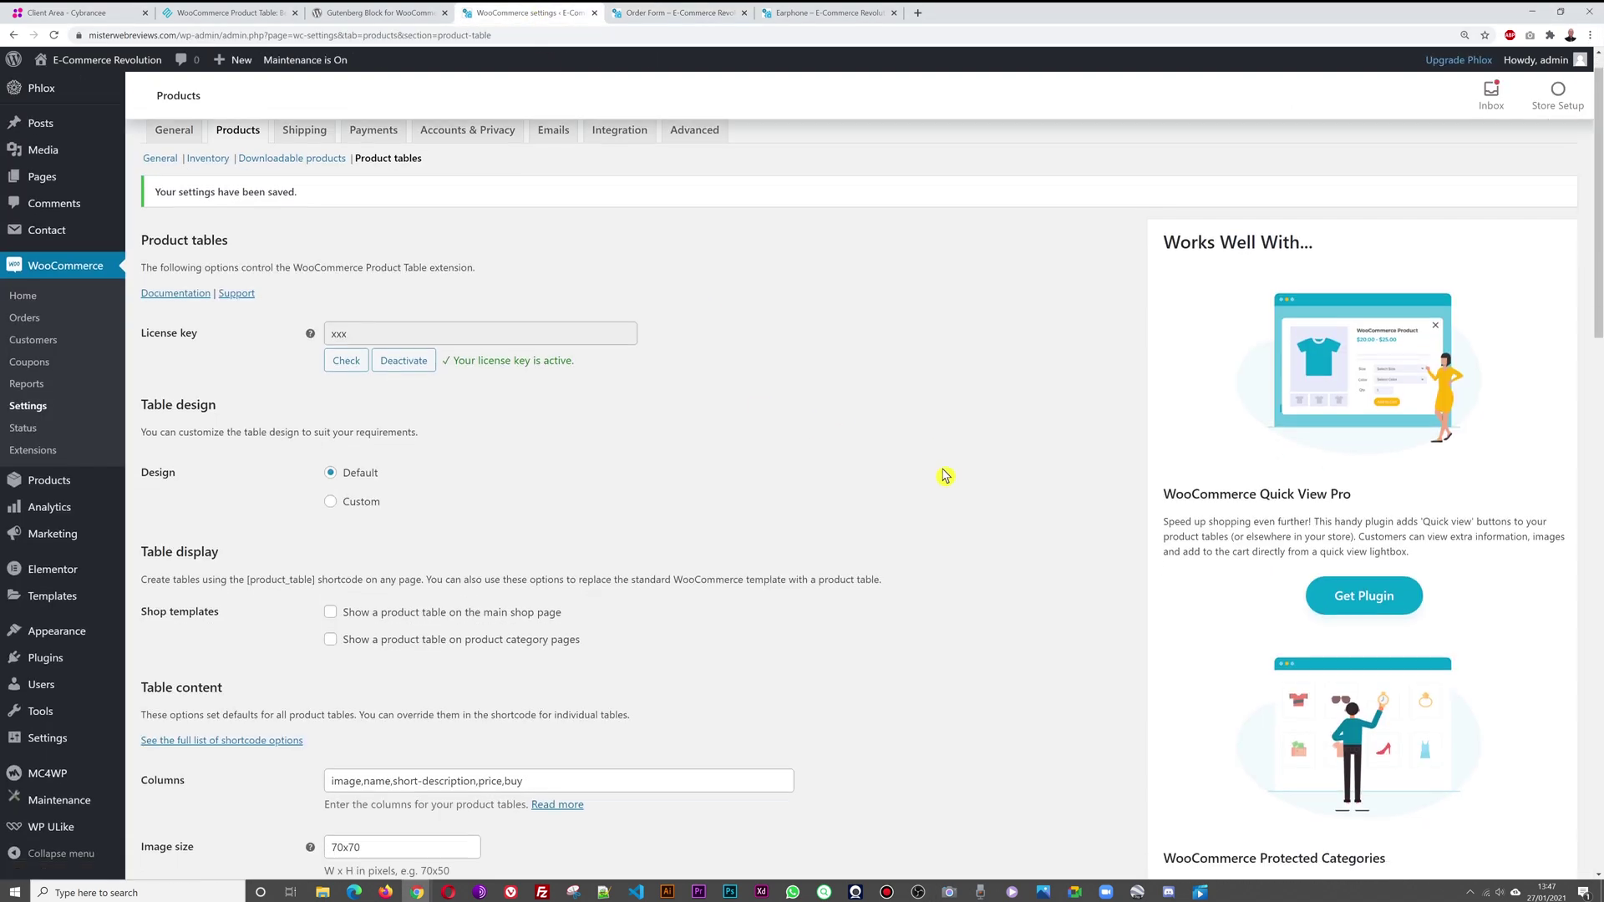
pyautogui.scroll(-5, 949, 476)
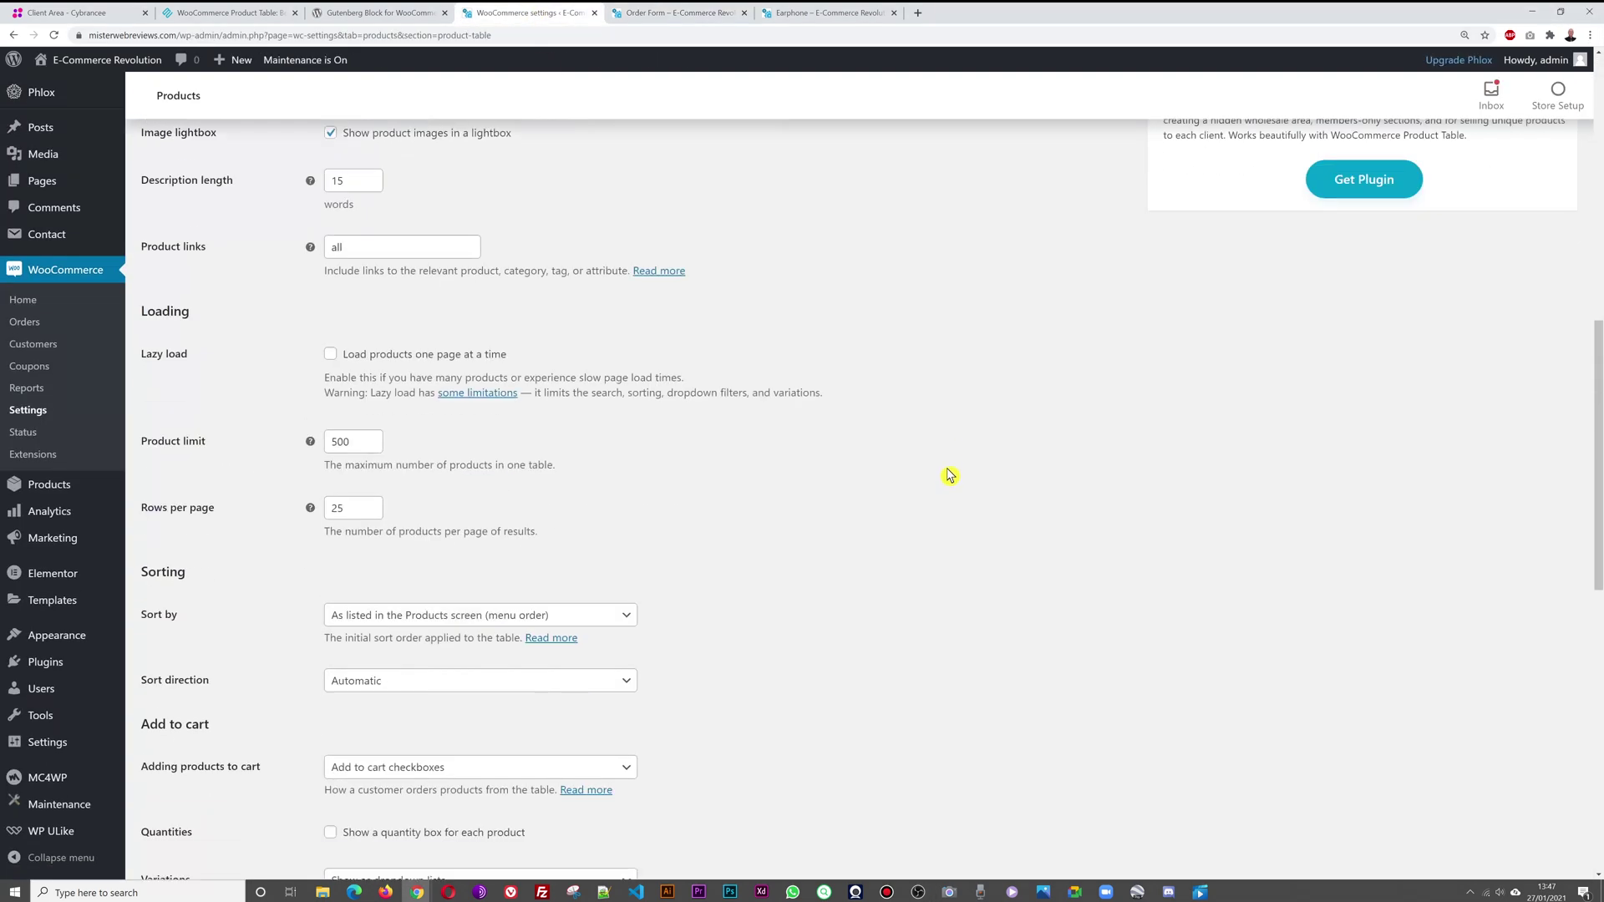
pyautogui.scroll(-1, 938, 447)
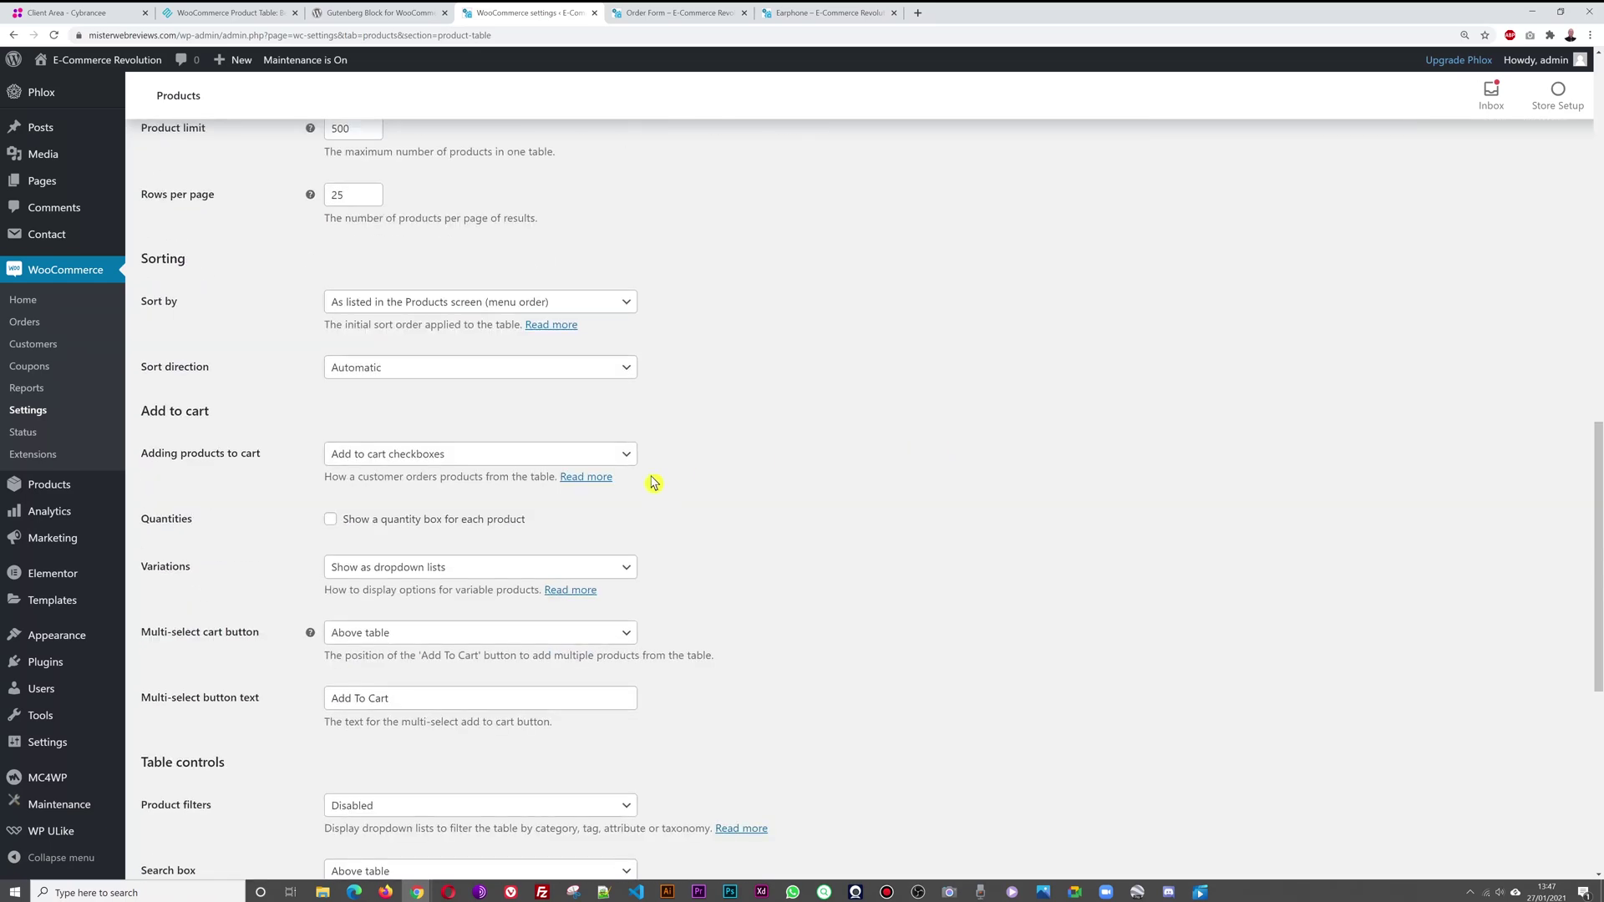
pyautogui.click(627, 462)
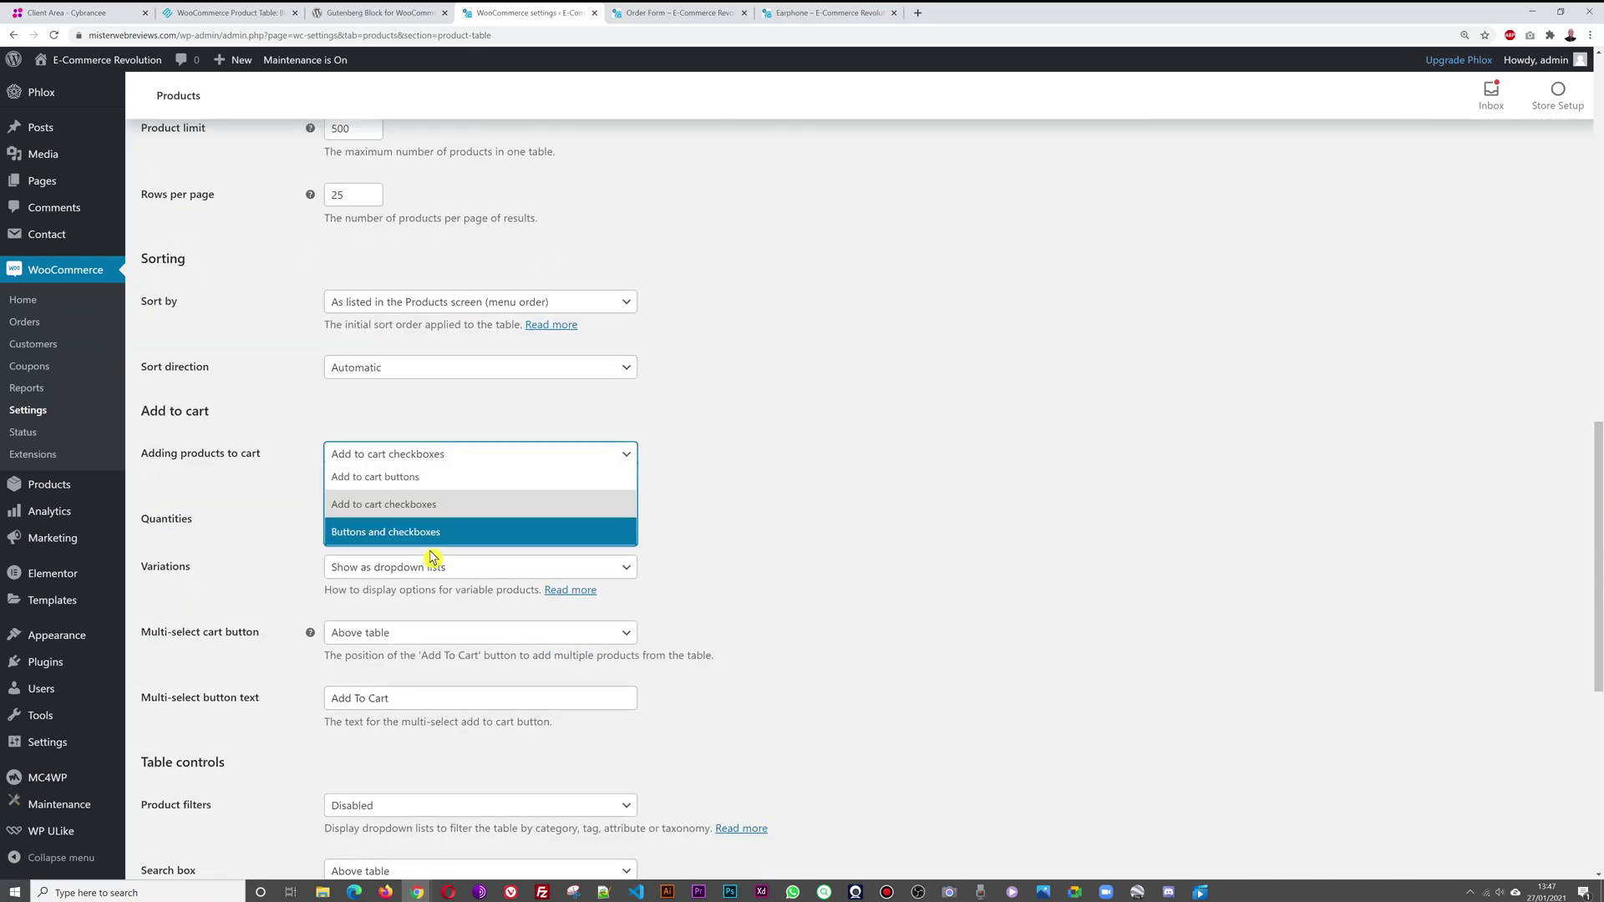
pyautogui.click(378, 544)
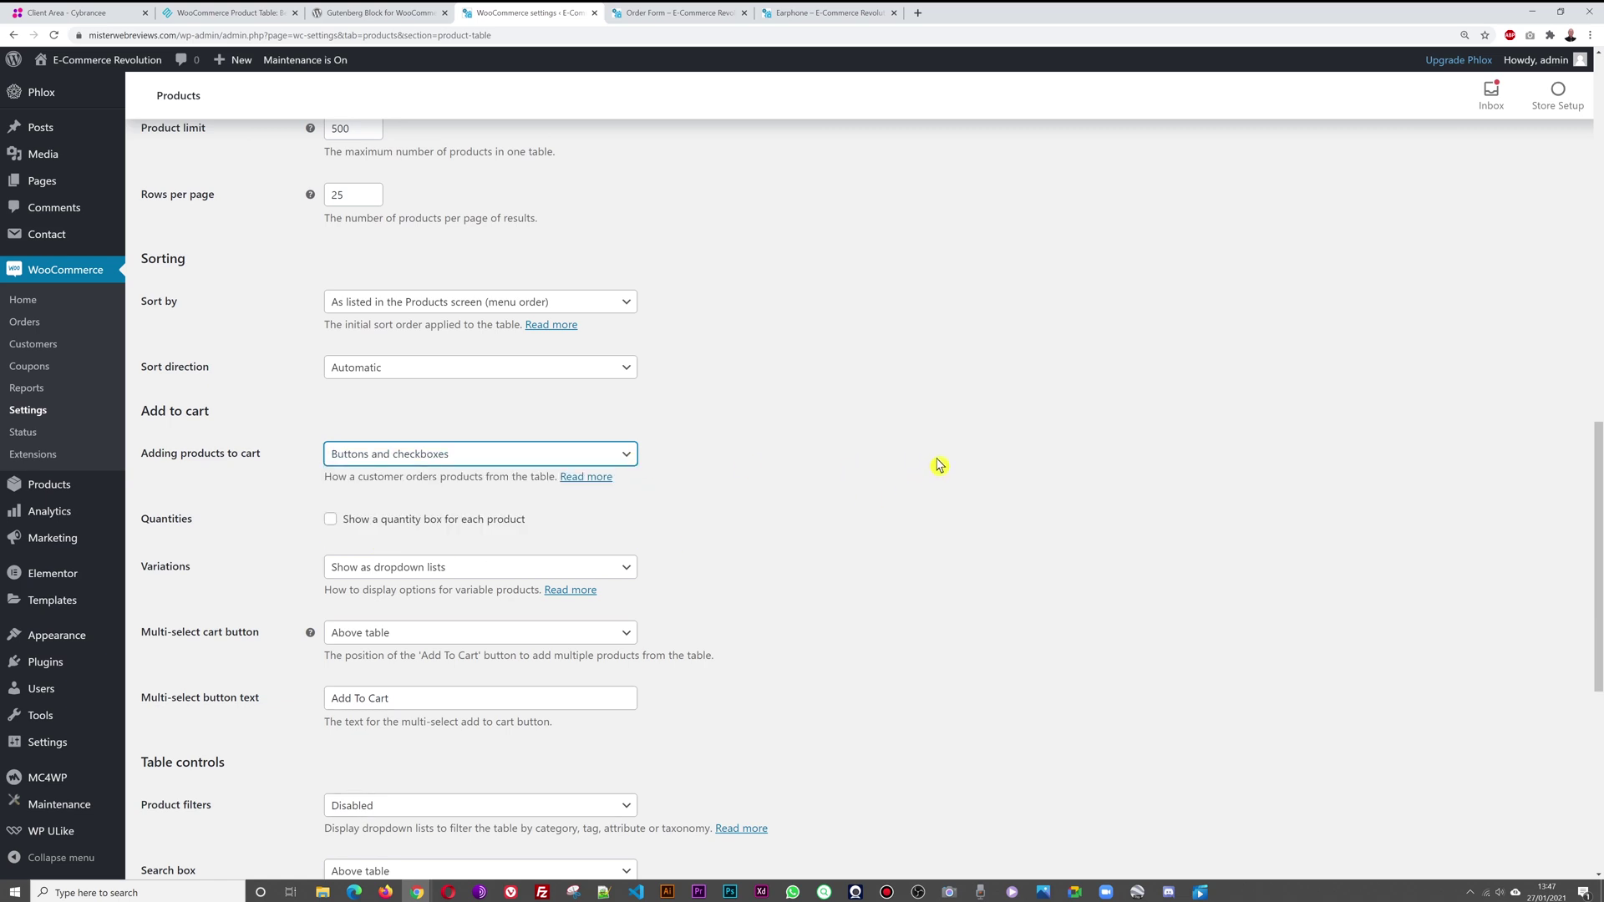
pyautogui.scroll(-6, 937, 465)
pyautogui.click(179, 801)
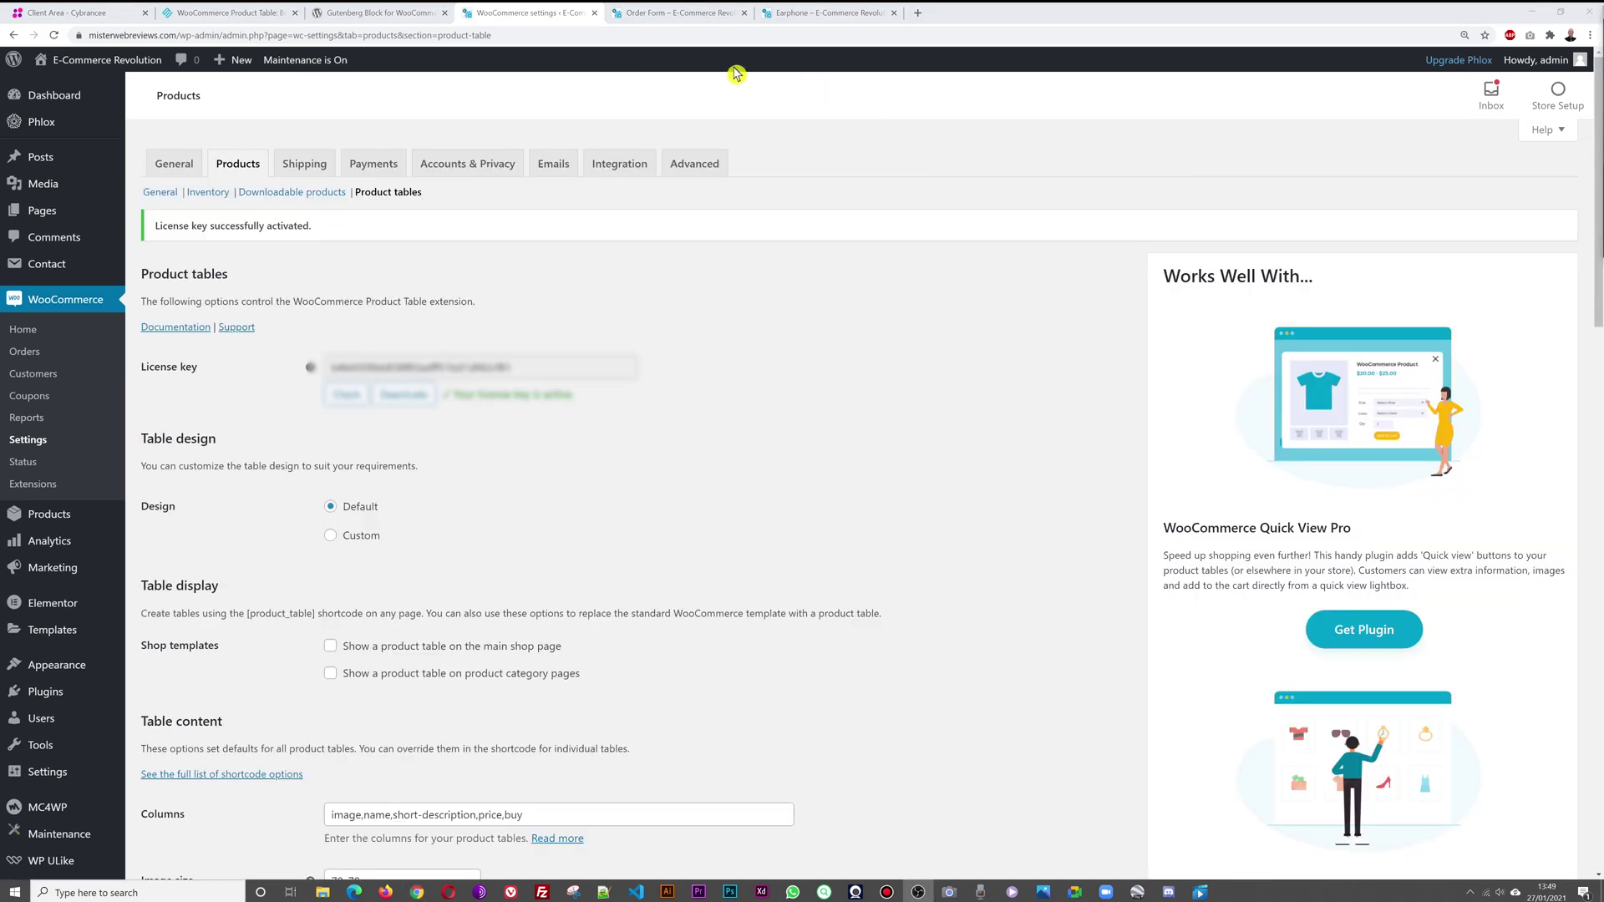
# Step: Reload the published Order Form page, tick the first three products to test the checkboxes, and clear them again
pyautogui.click(697, 14)
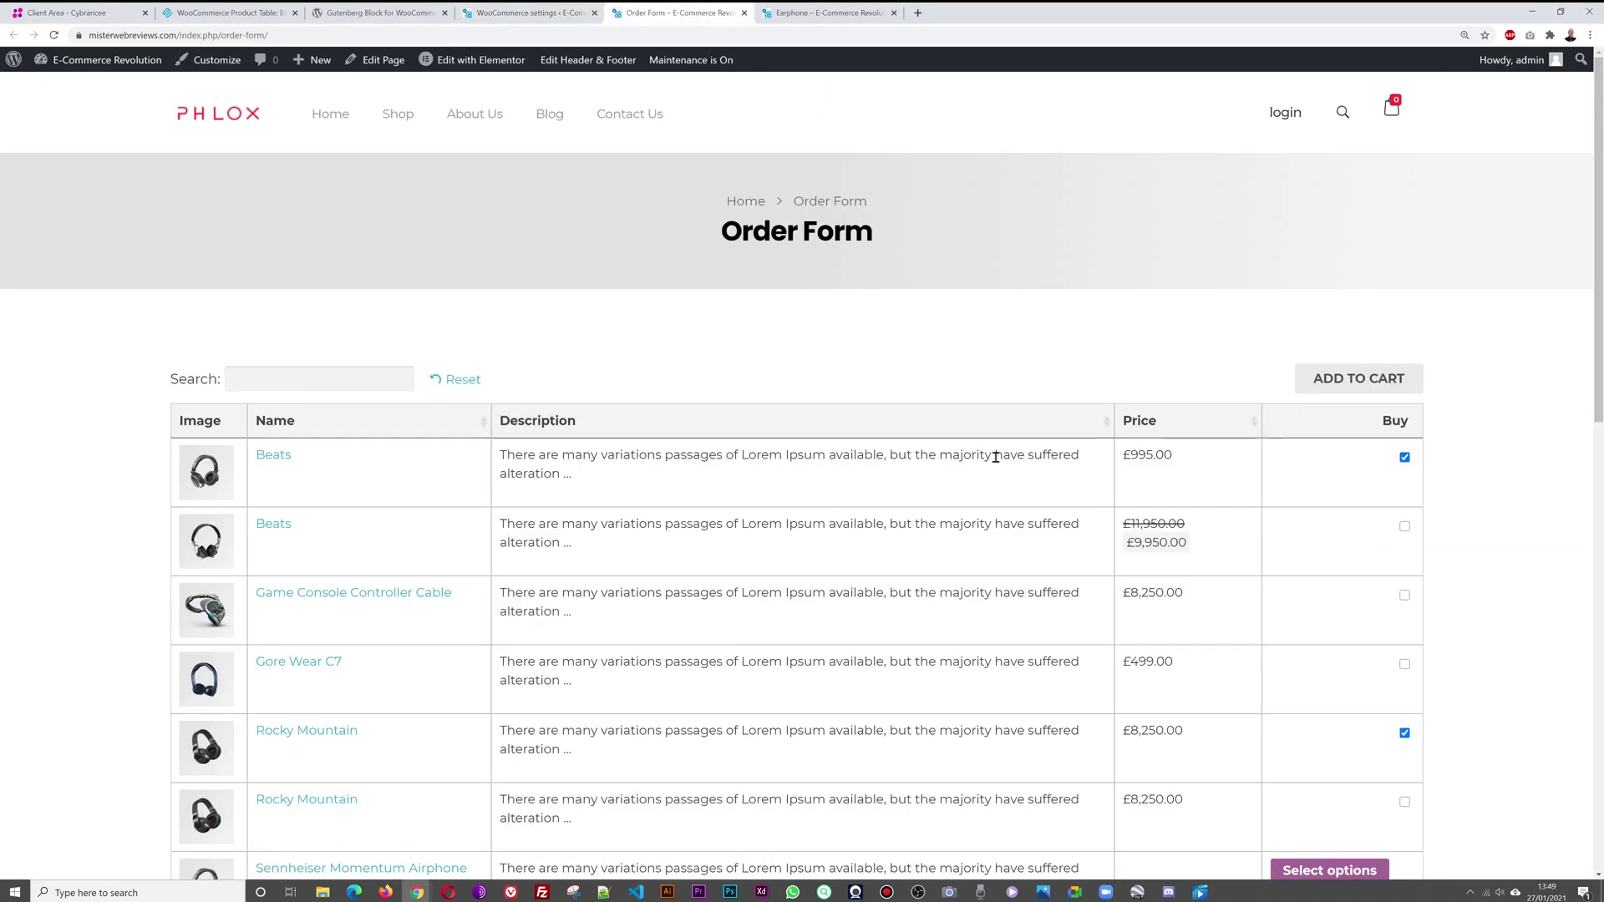
pyautogui.press('F5')
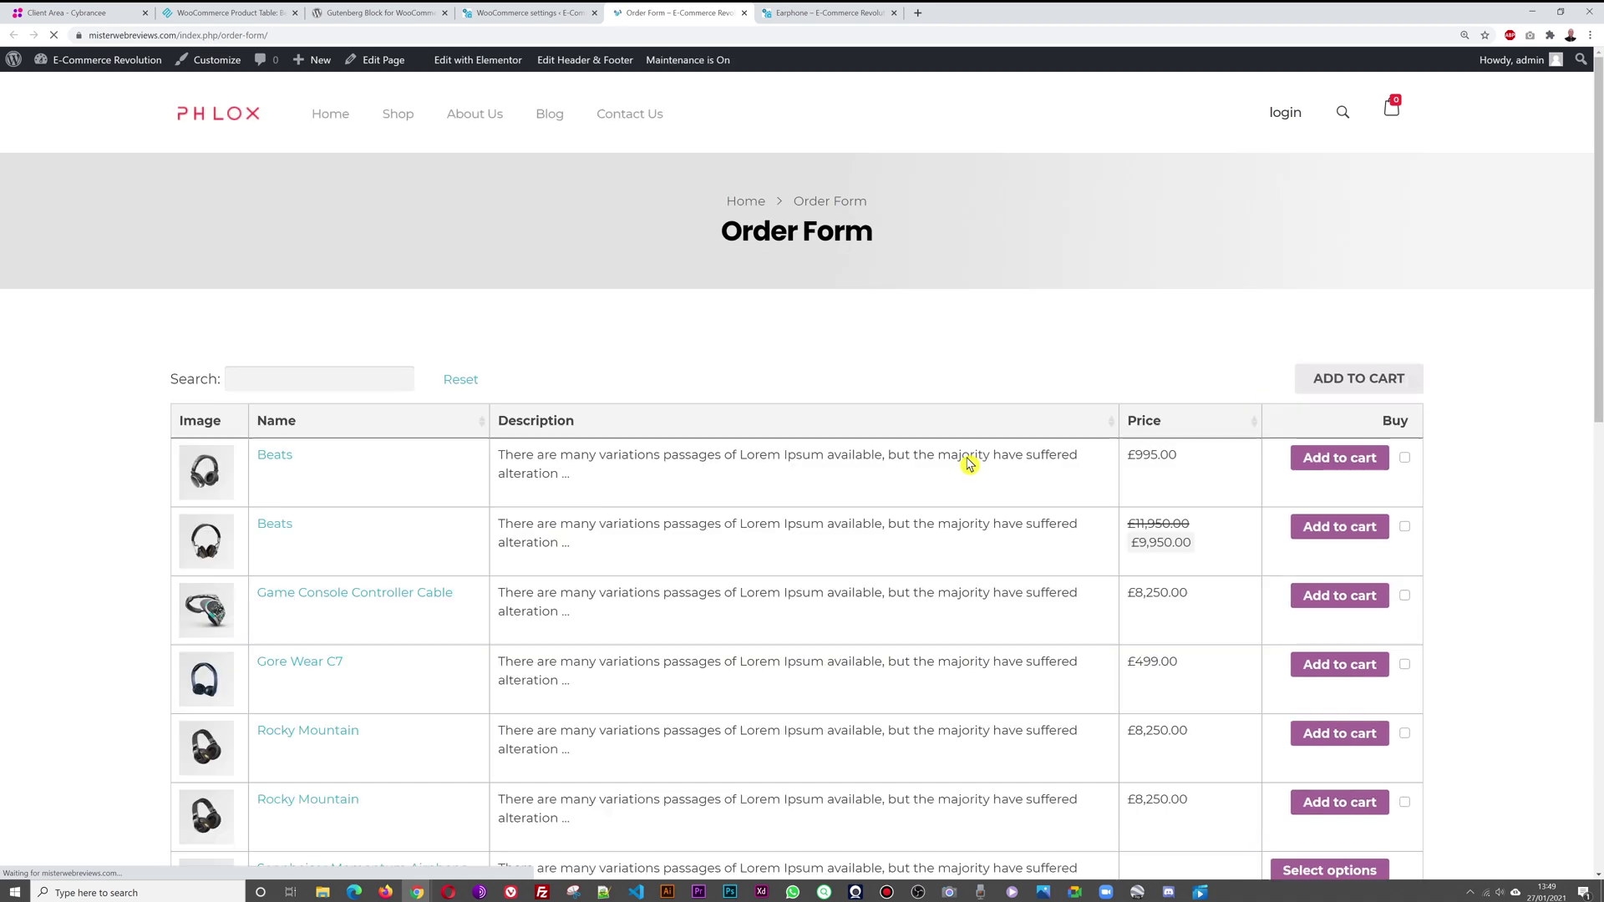
pyautogui.click(1405, 459)
pyautogui.click(1406, 529)
pyautogui.click(1406, 597)
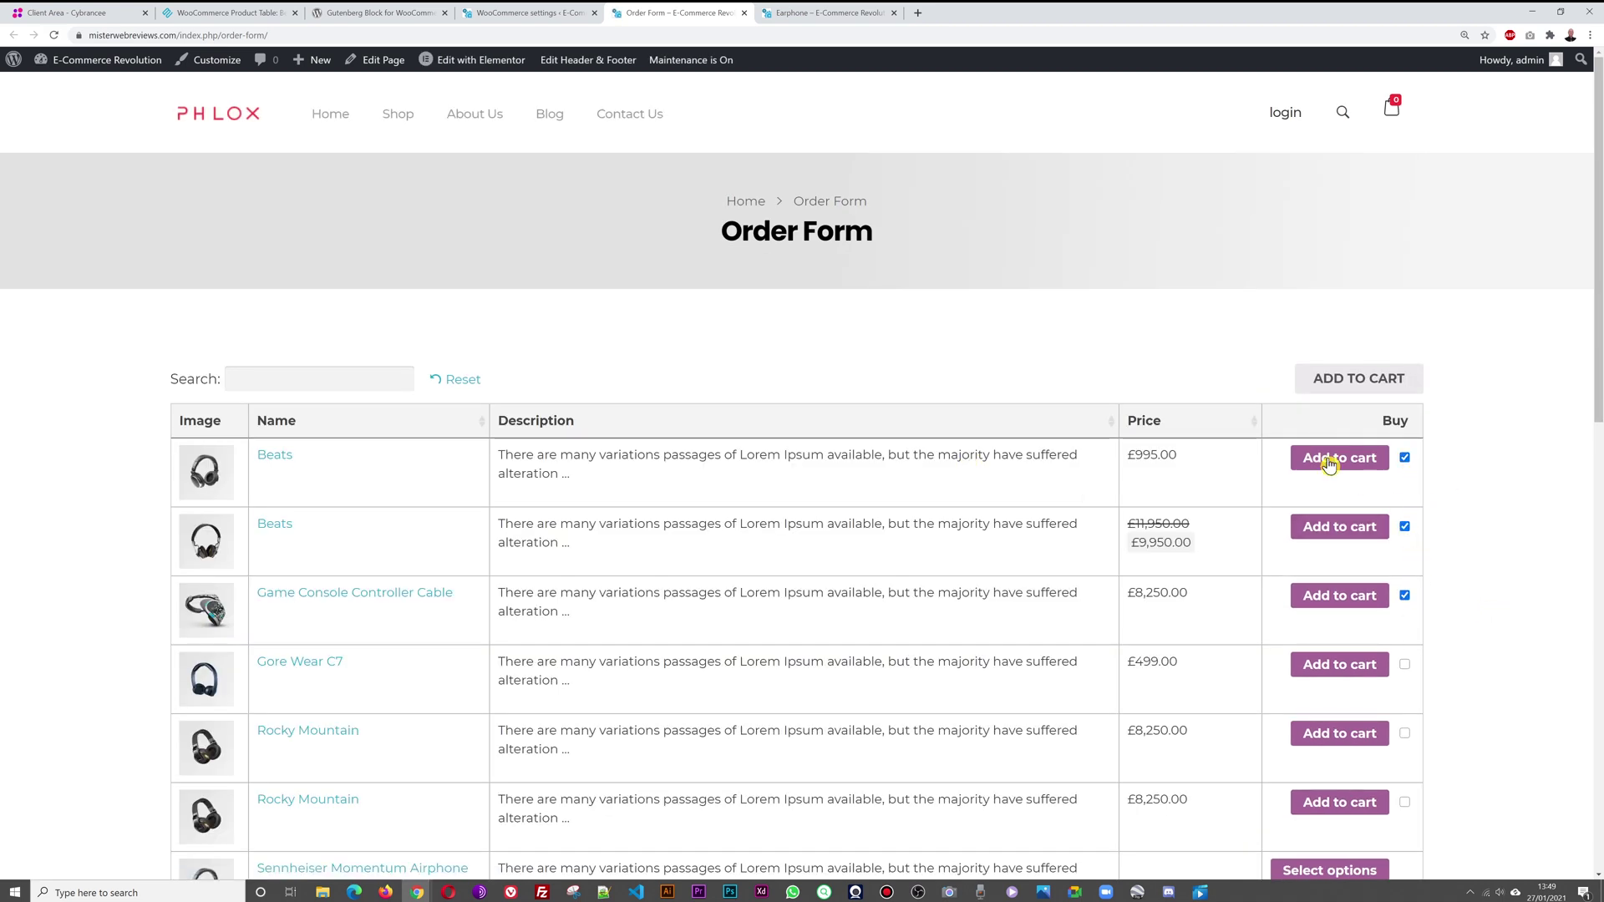
pyautogui.click(1405, 459)
pyautogui.click(1404, 527)
pyautogui.click(1404, 596)
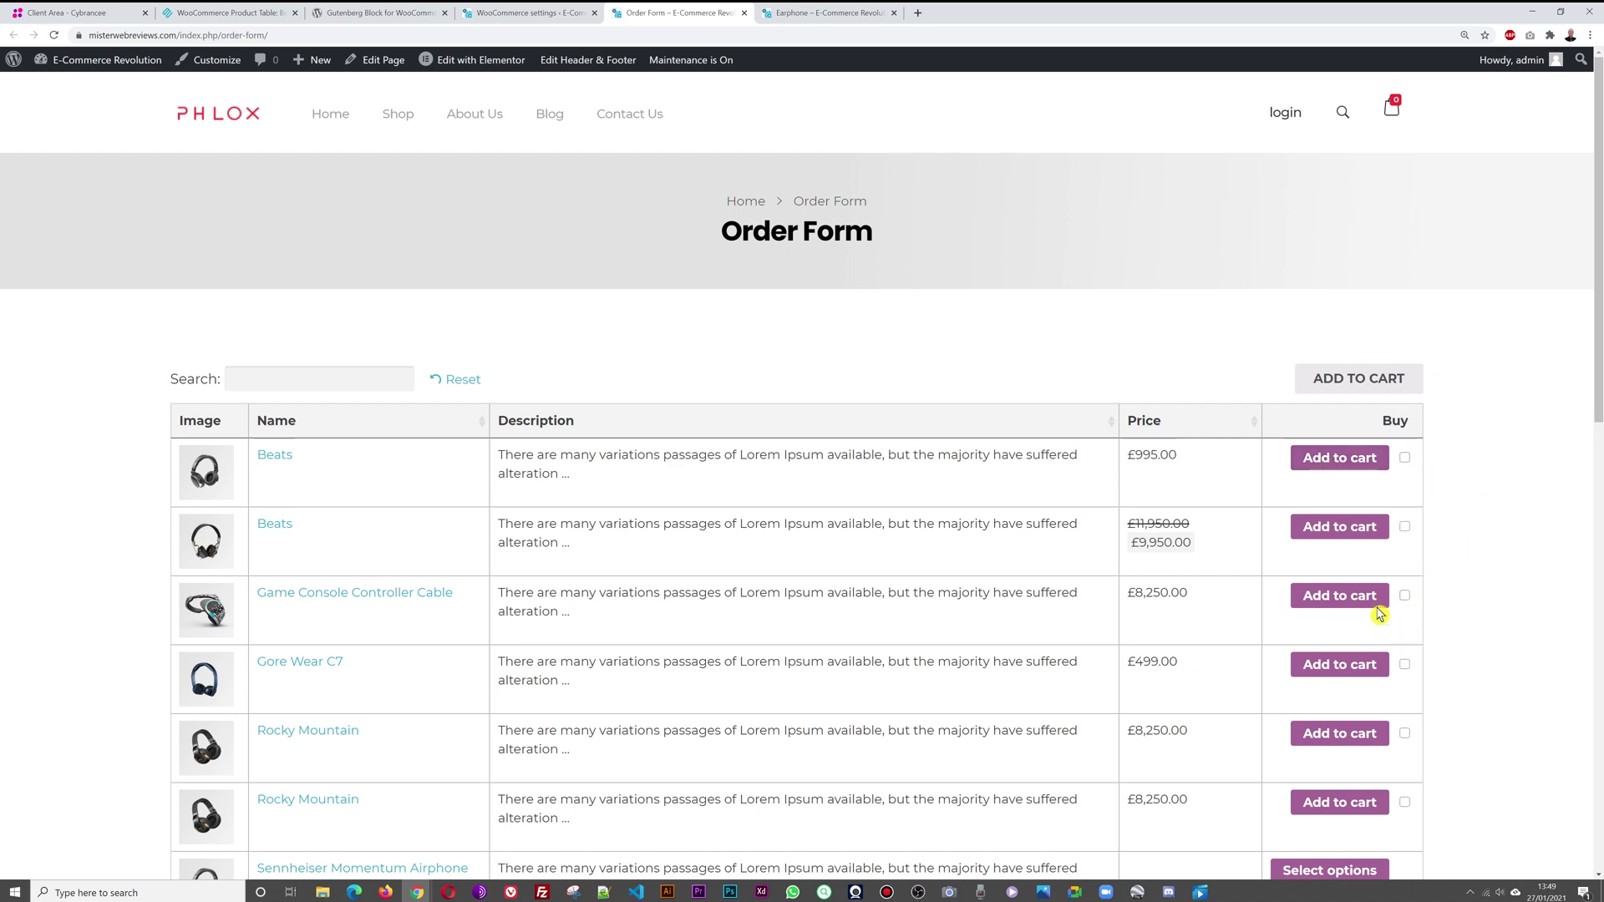
# Step: Set adding products to cart back to Add to cart checkboxes, enable a quantity box for each product, and save the changes
pyautogui.click(531, 17)
pyautogui.scroll(-12, 872, 567)
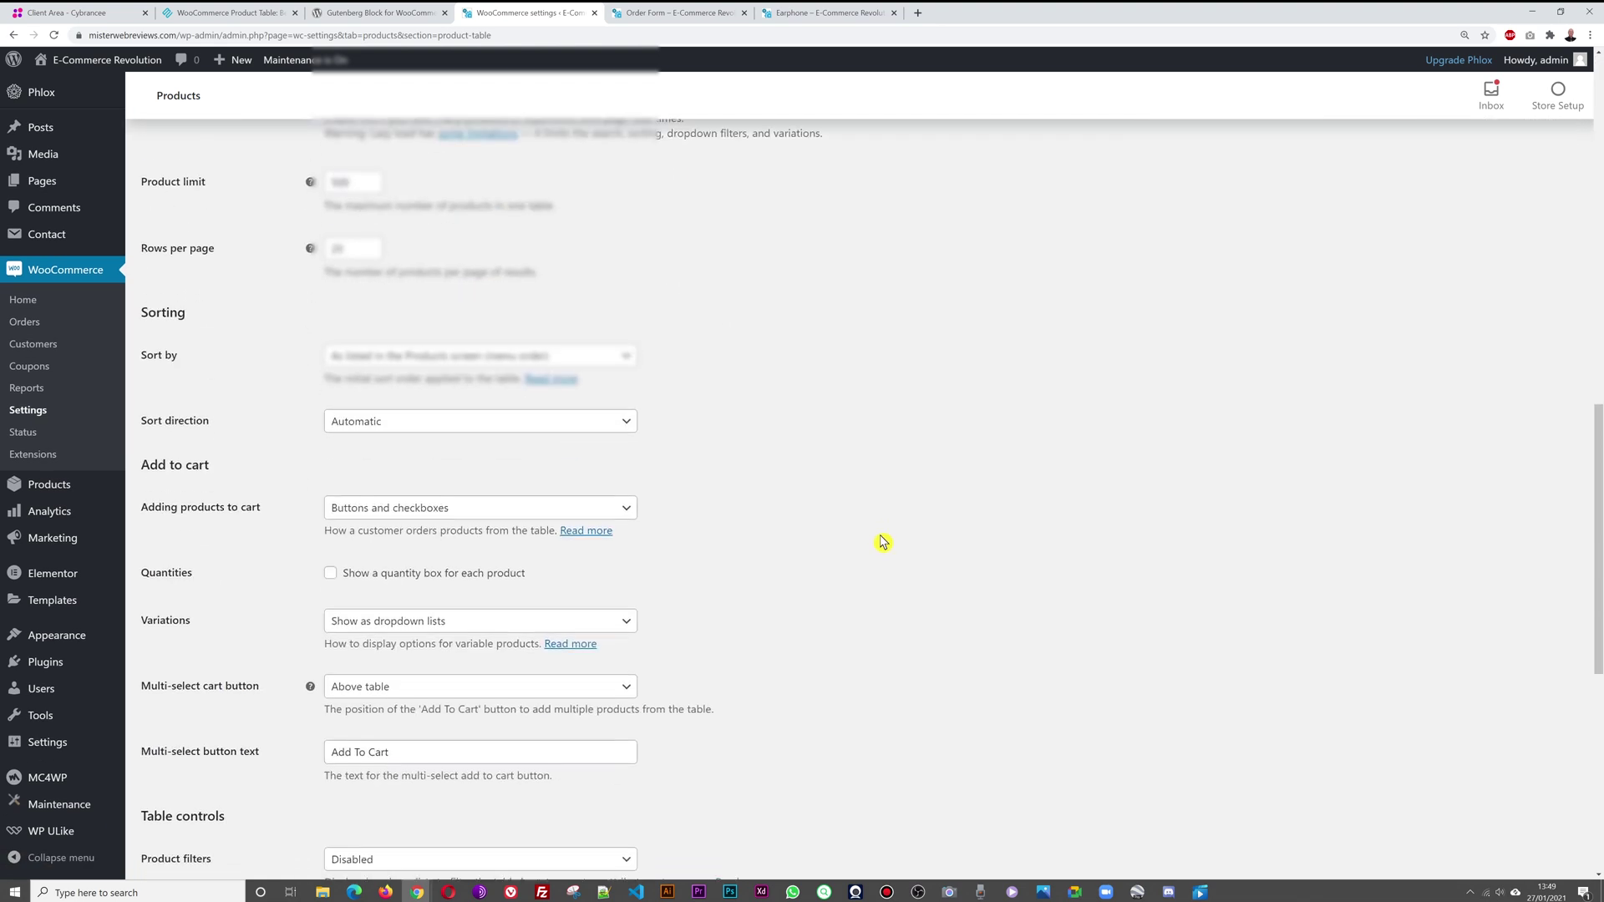
pyautogui.scroll(-1, 877, 541)
pyautogui.click(628, 392)
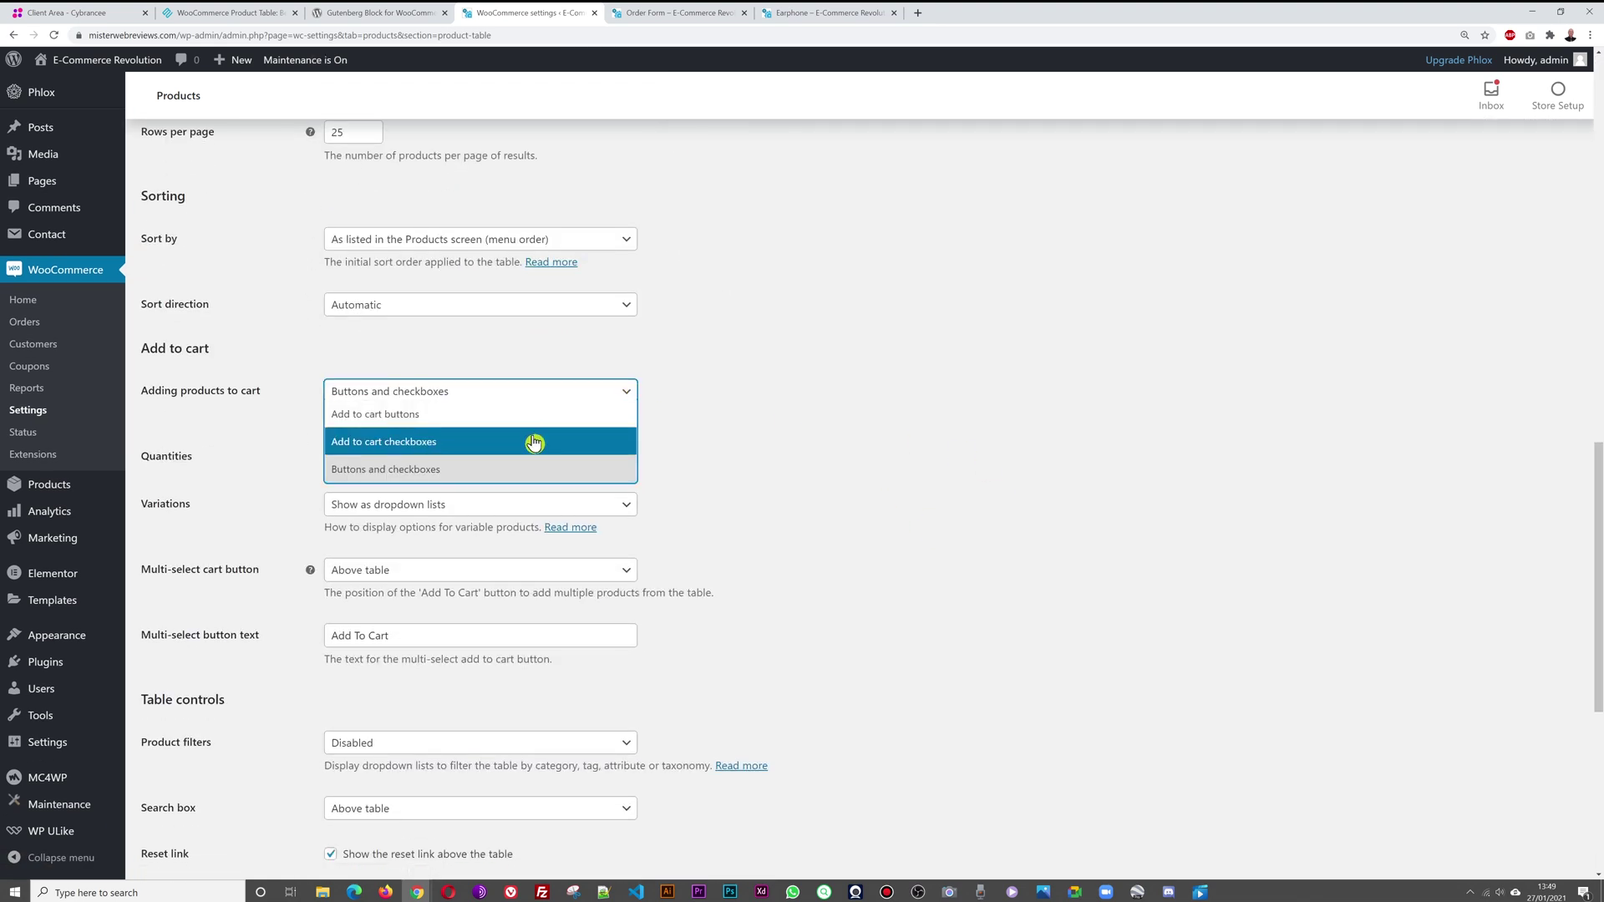
pyautogui.click(535, 442)
pyautogui.click(330, 457)
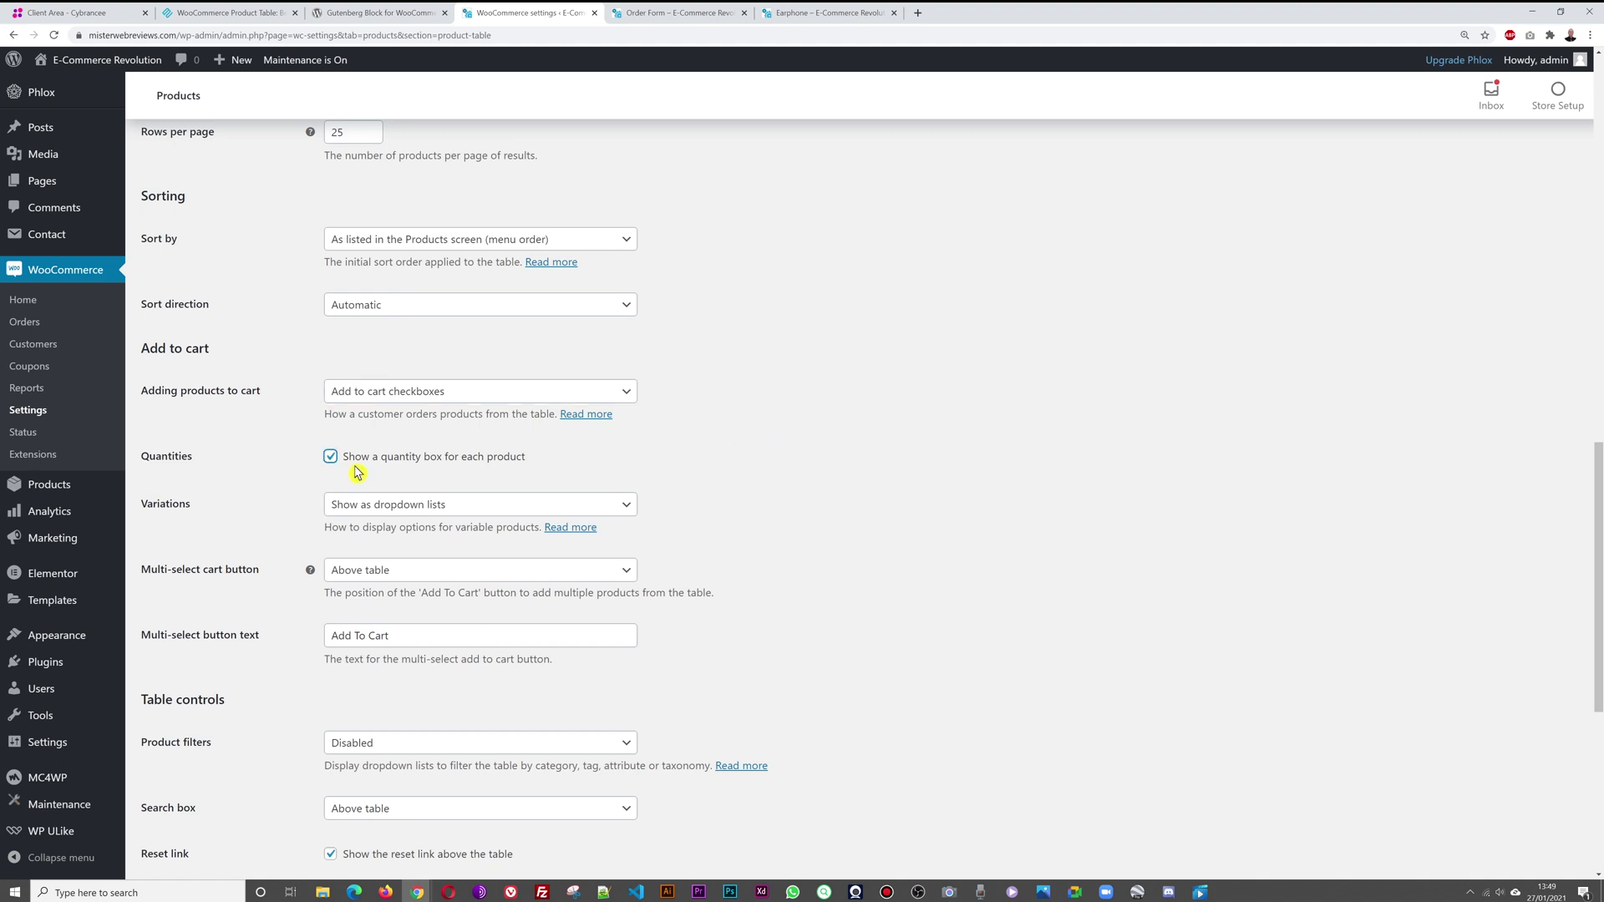
pyautogui.scroll(-5, 835, 499)
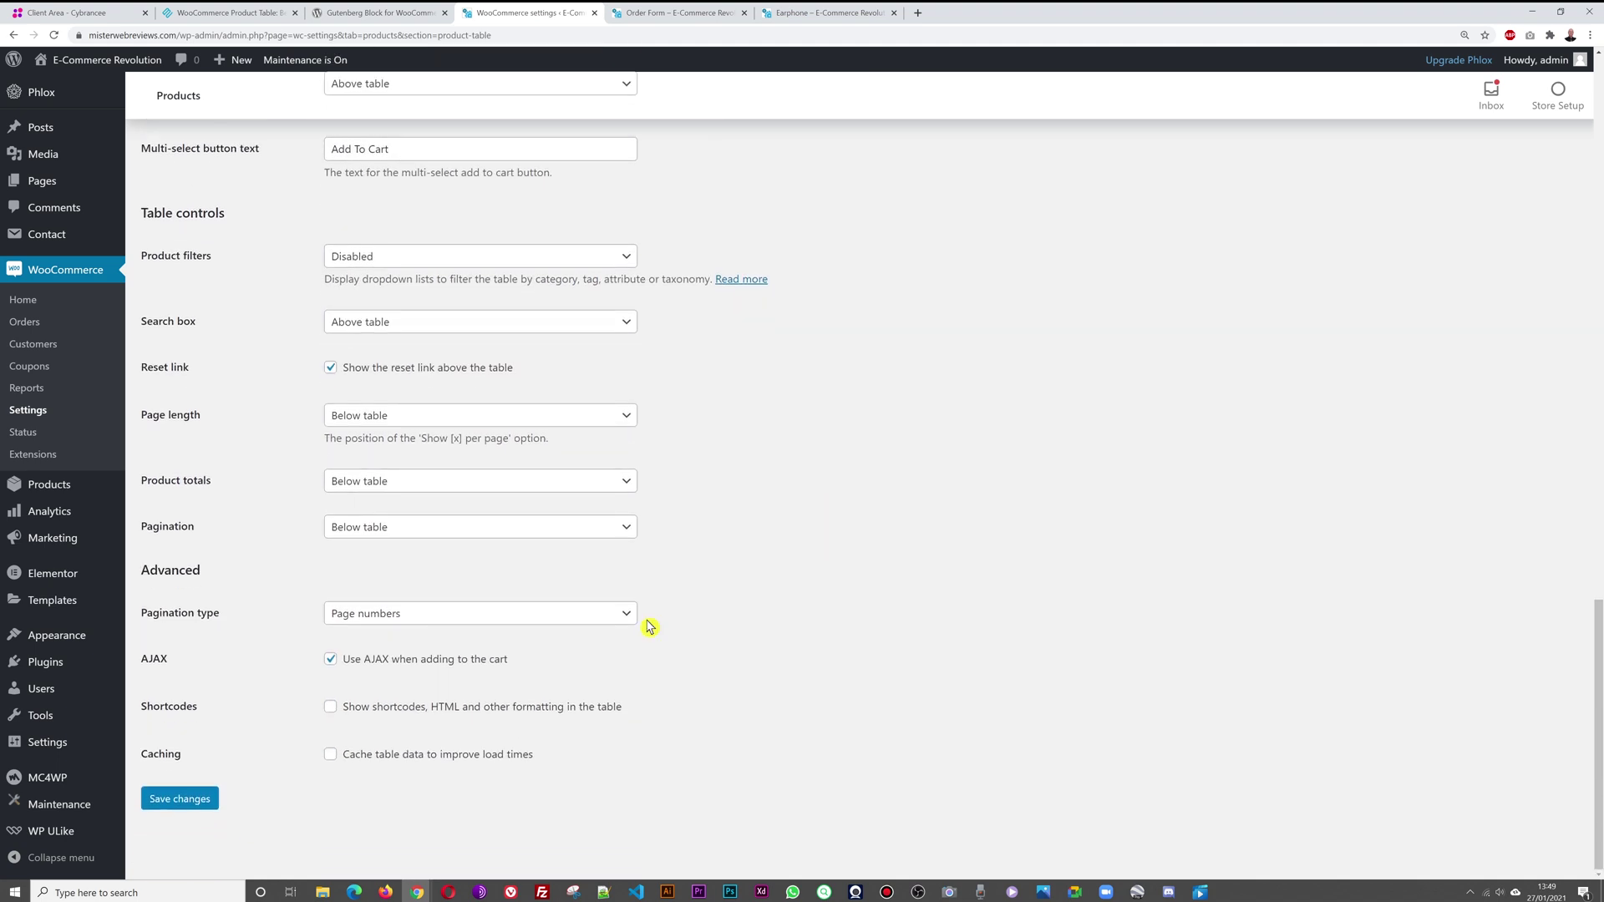
pyautogui.click(179, 799)
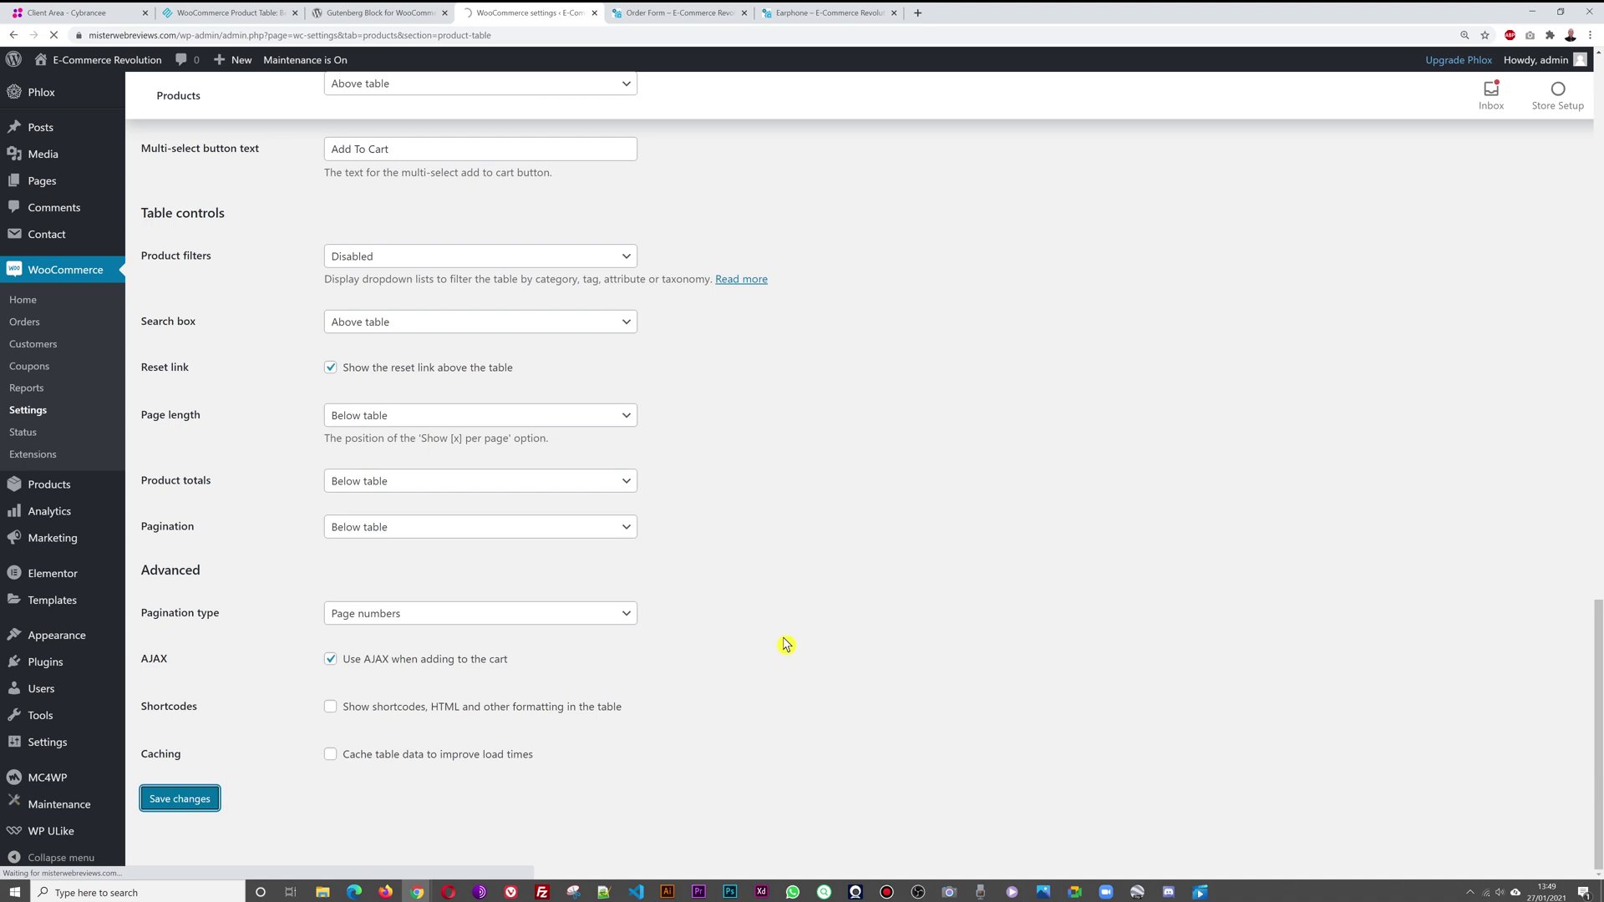
# Step: Return to the updated published Order Form and set the quantities to 3 for the first Beats and 2 for Gore Wear C7
pyautogui.click(668, 13)
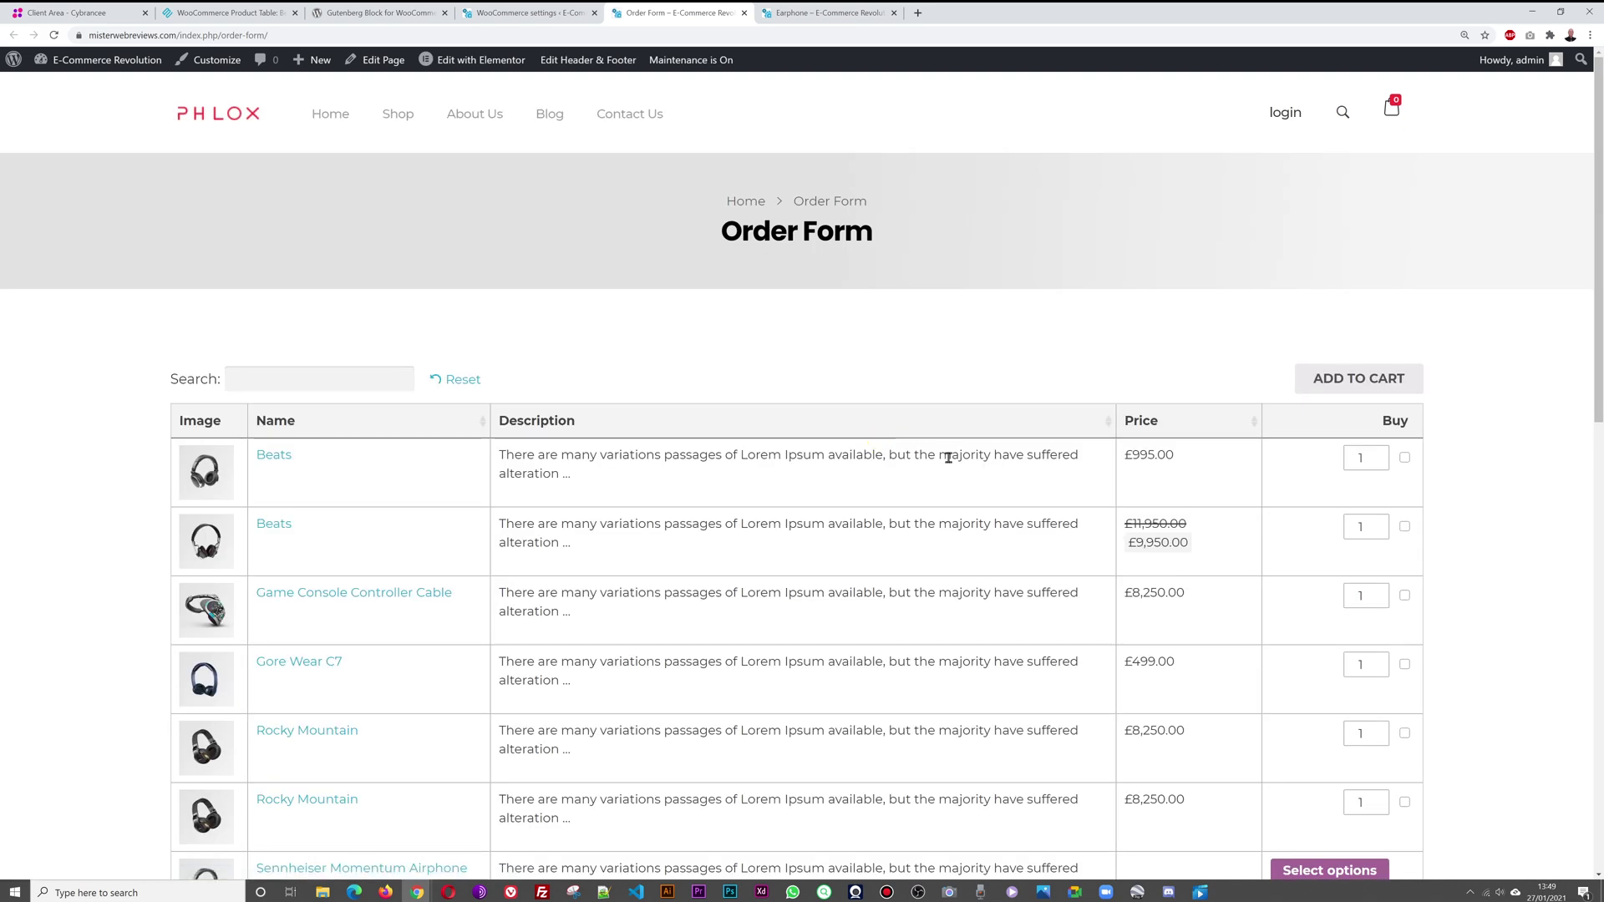
pyautogui.click(1379, 456)
pyautogui.click(1380, 455)
pyautogui.scroll(-3, 1528, 529)
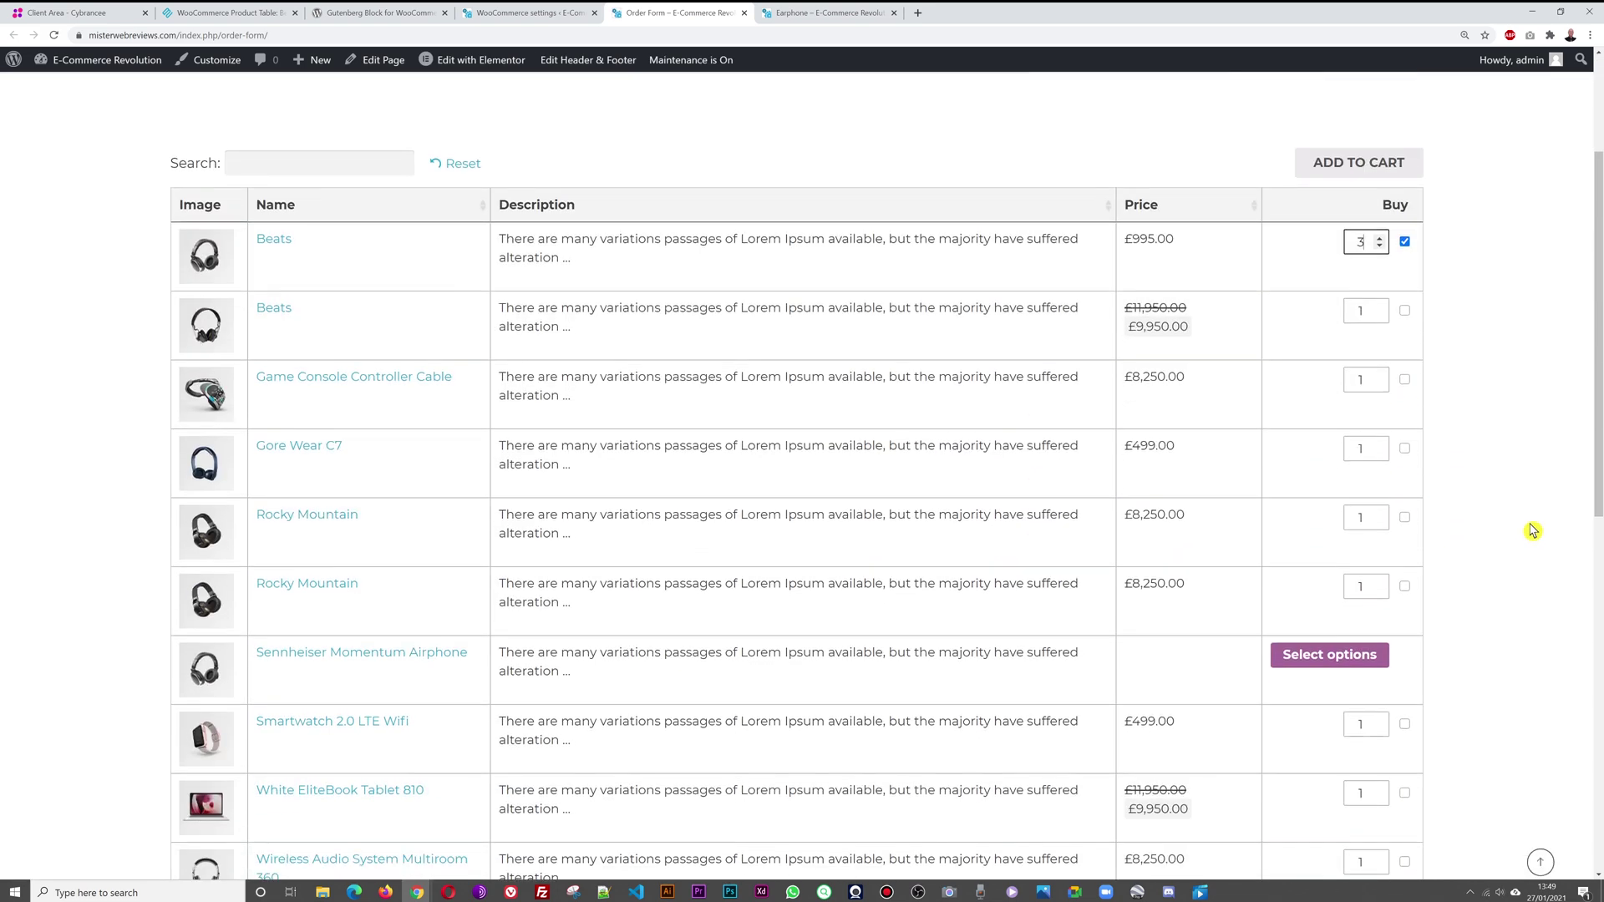
pyautogui.click(1378, 410)
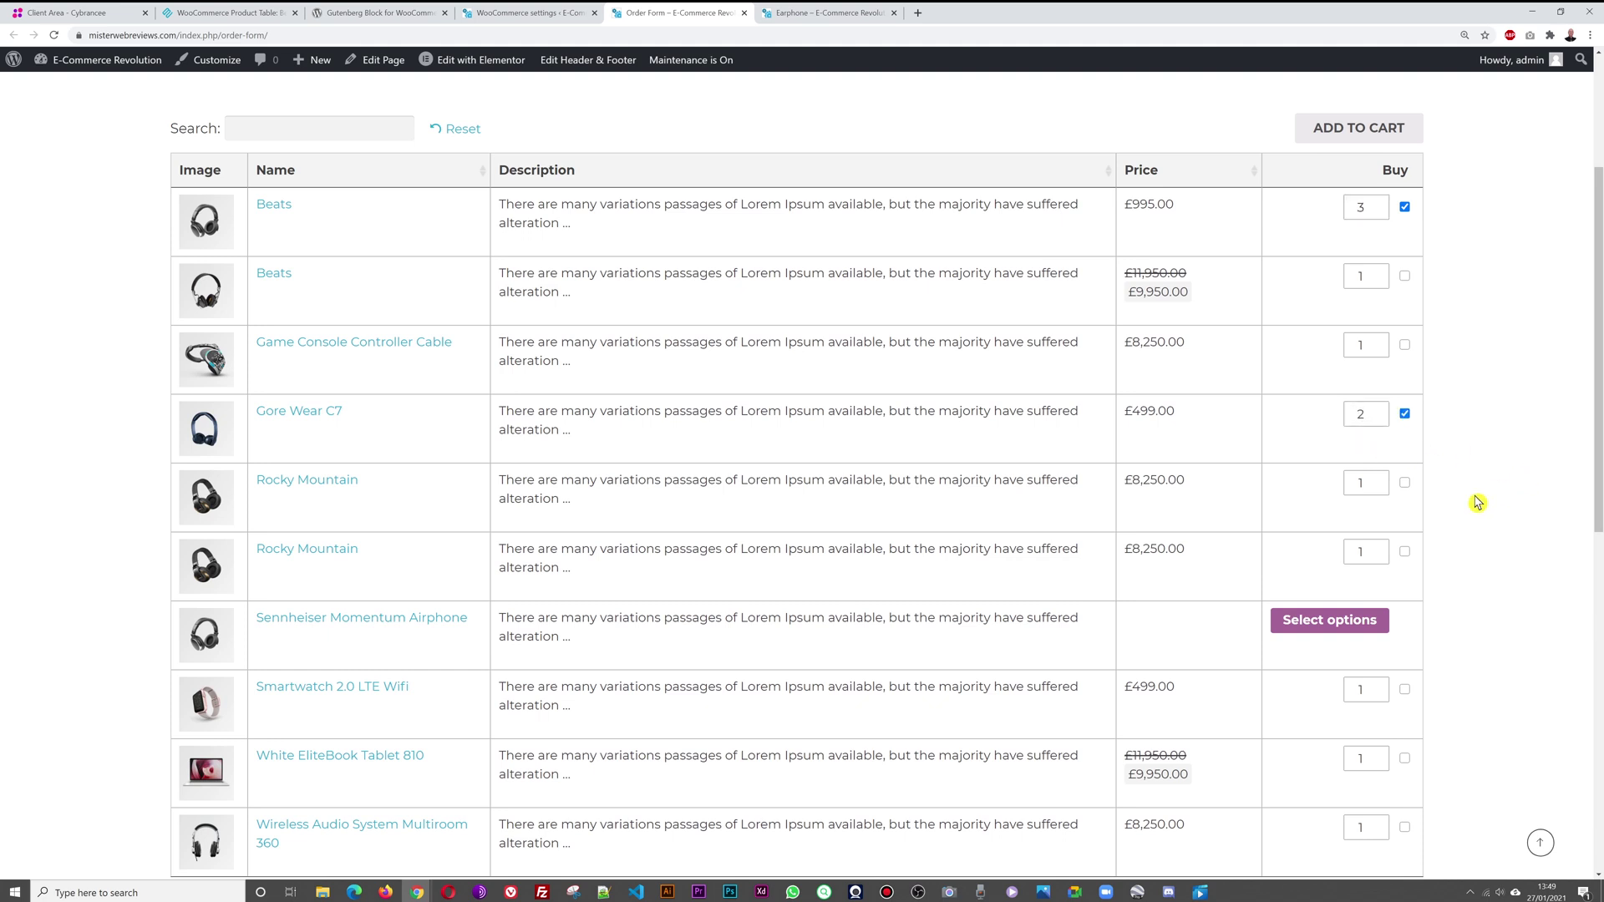
# Step: Tick both Rocky Mountain products, add all selected products to the cart, and view the cart
pyautogui.click(1404, 482)
pyautogui.click(1404, 551)
pyautogui.scroll(-4, 1513, 577)
pyautogui.scroll(5, 1514, 576)
pyautogui.scroll(-2, 1513, 578)
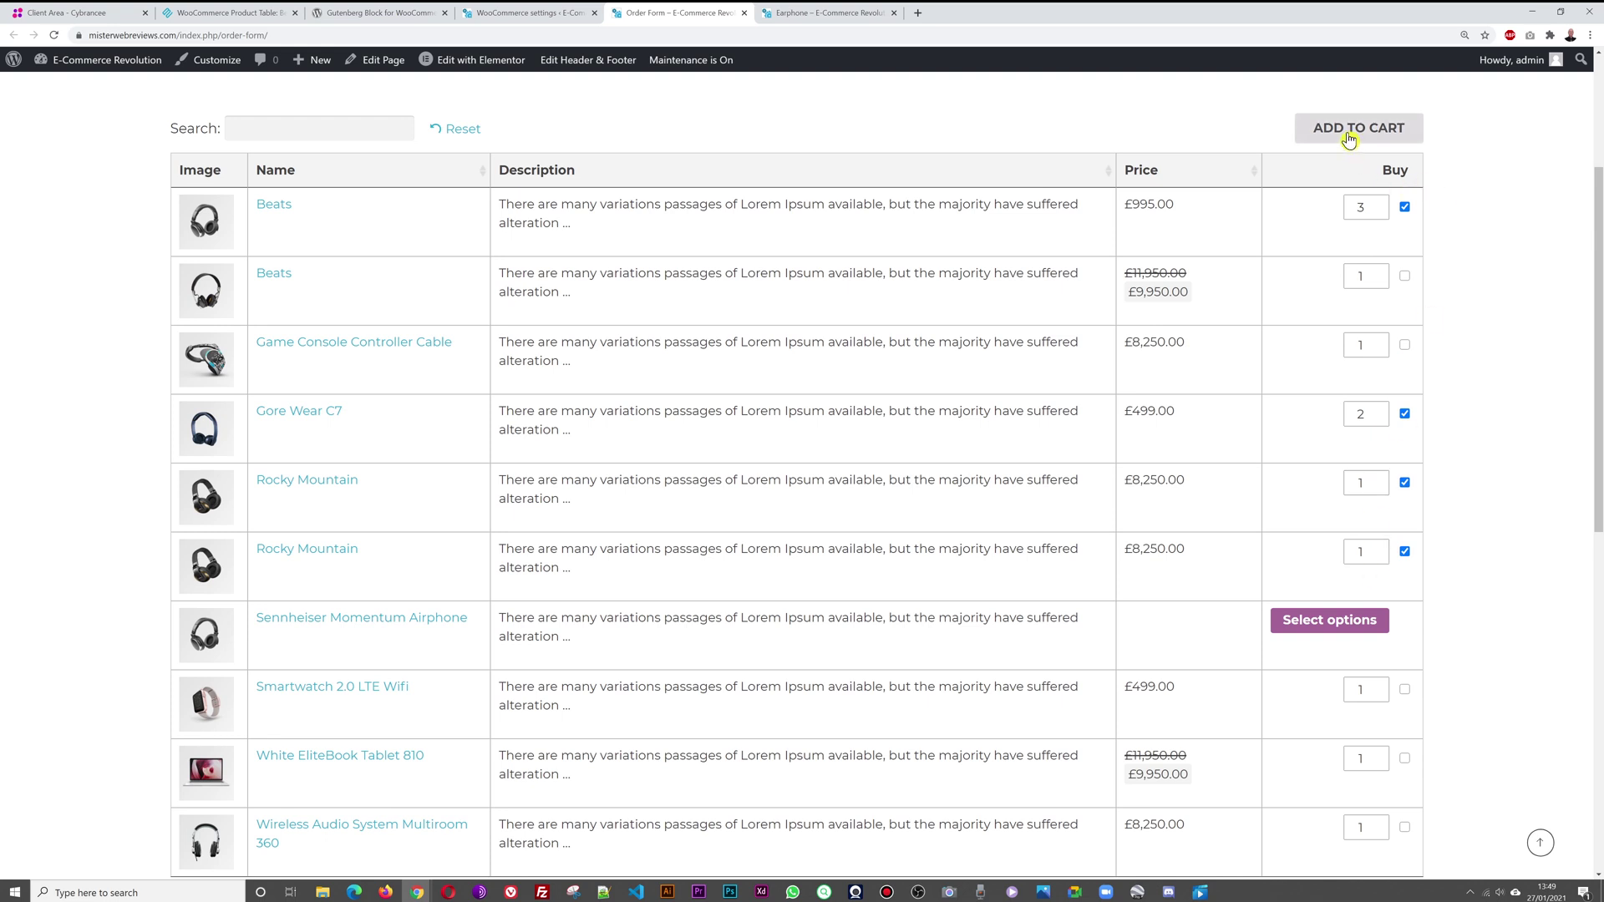
pyautogui.click(1348, 134)
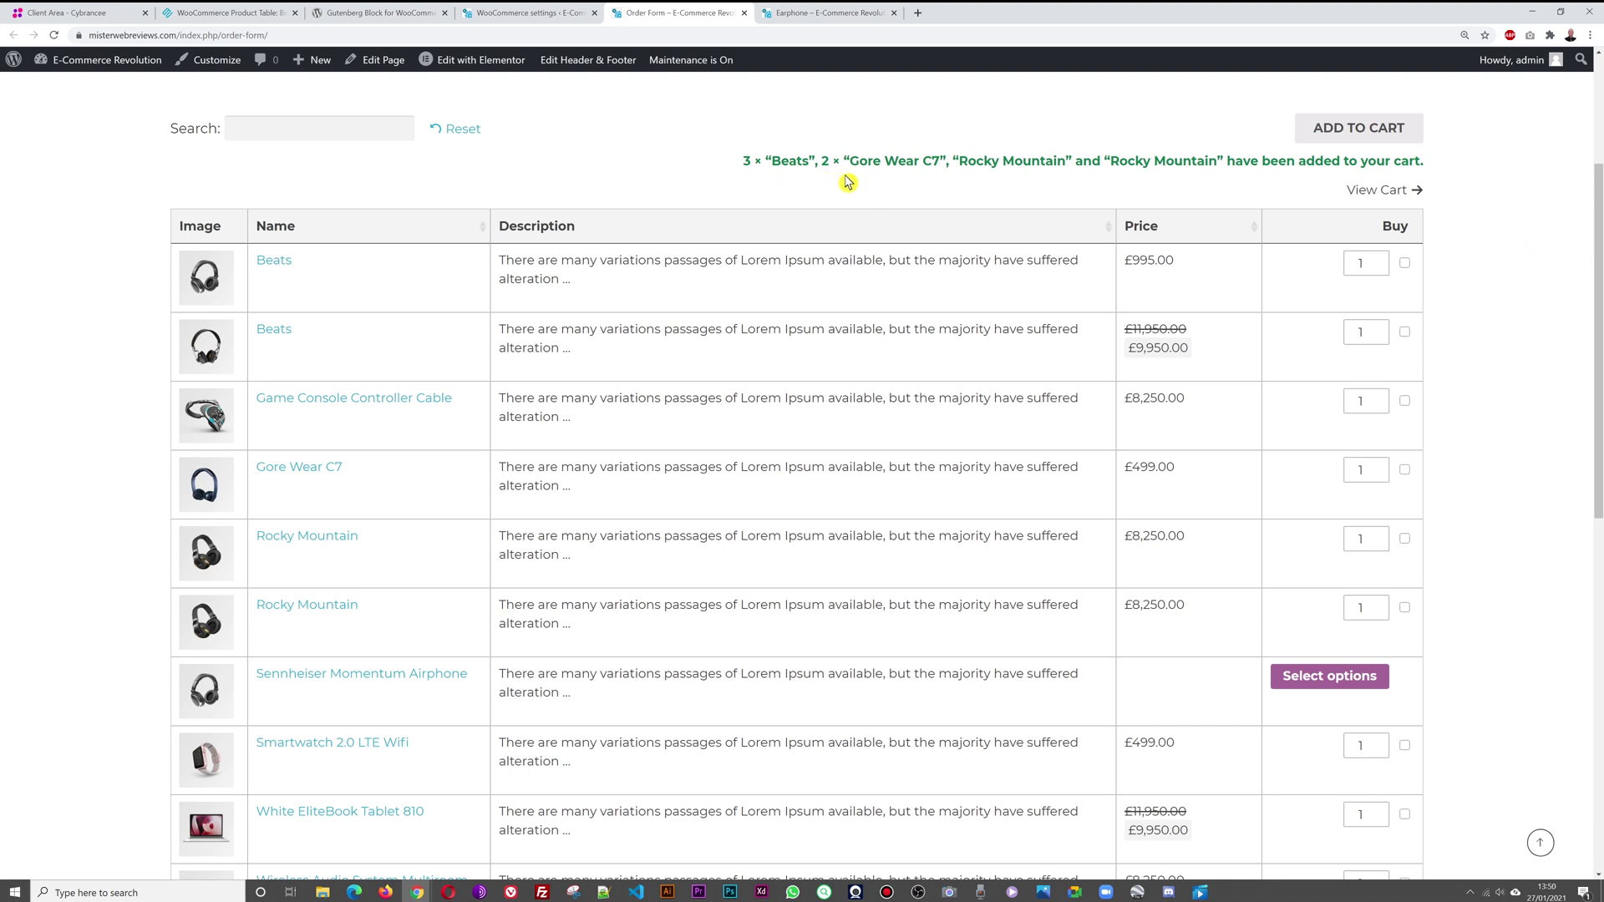
pyautogui.click(1394, 200)
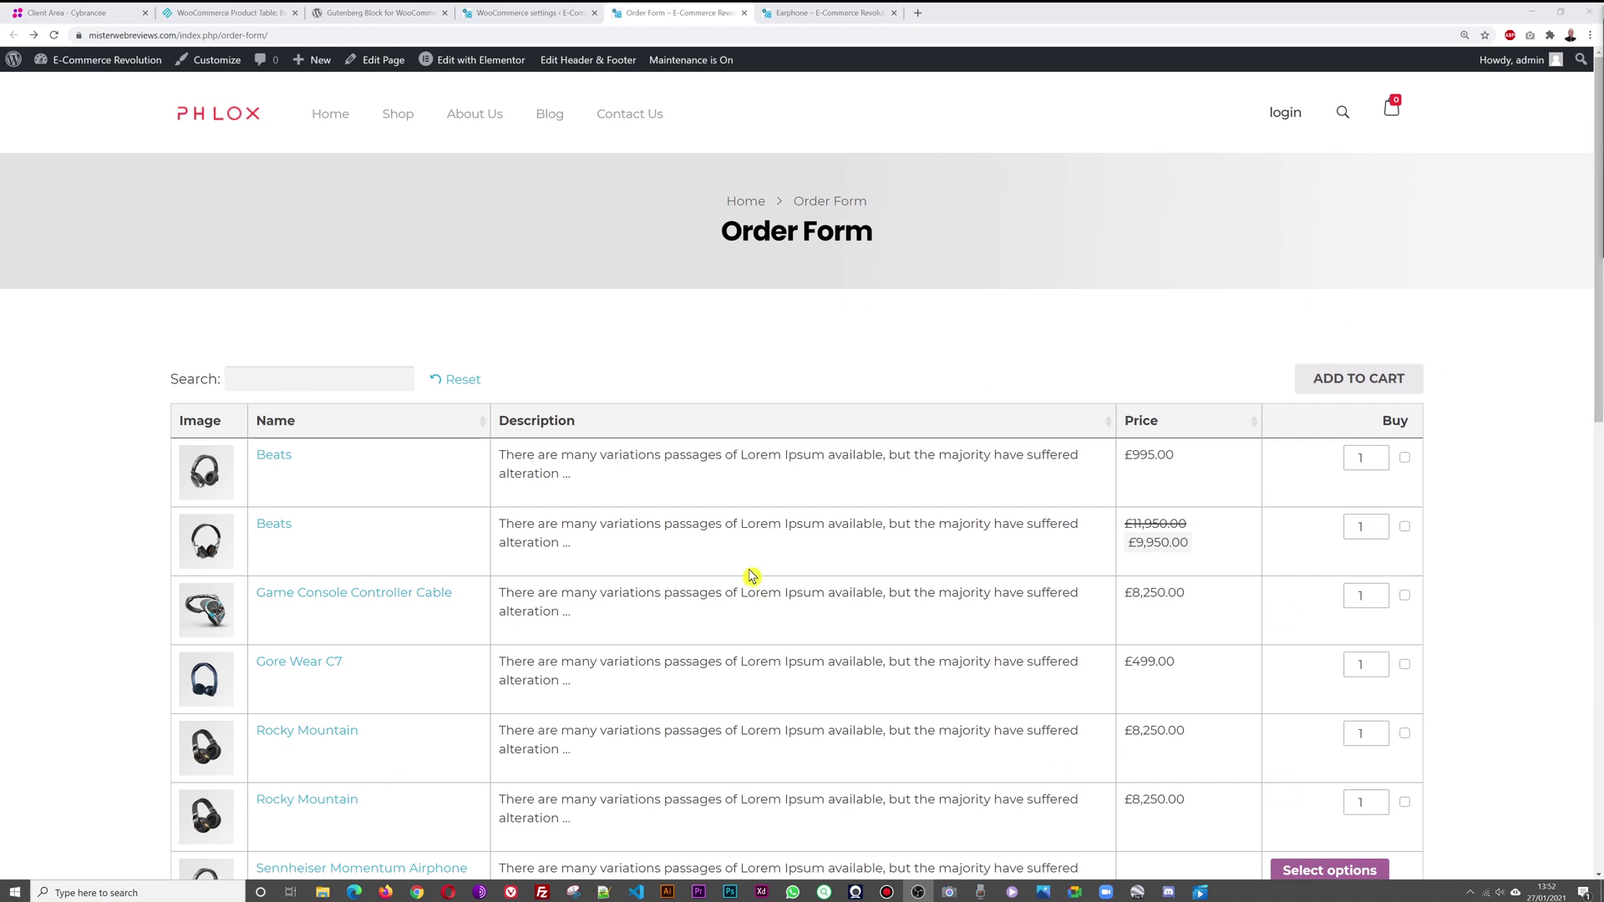
# Step: Switch the product table design from Default to Custom and compare its style options with the published Order Form
pyautogui.click(535, 12)
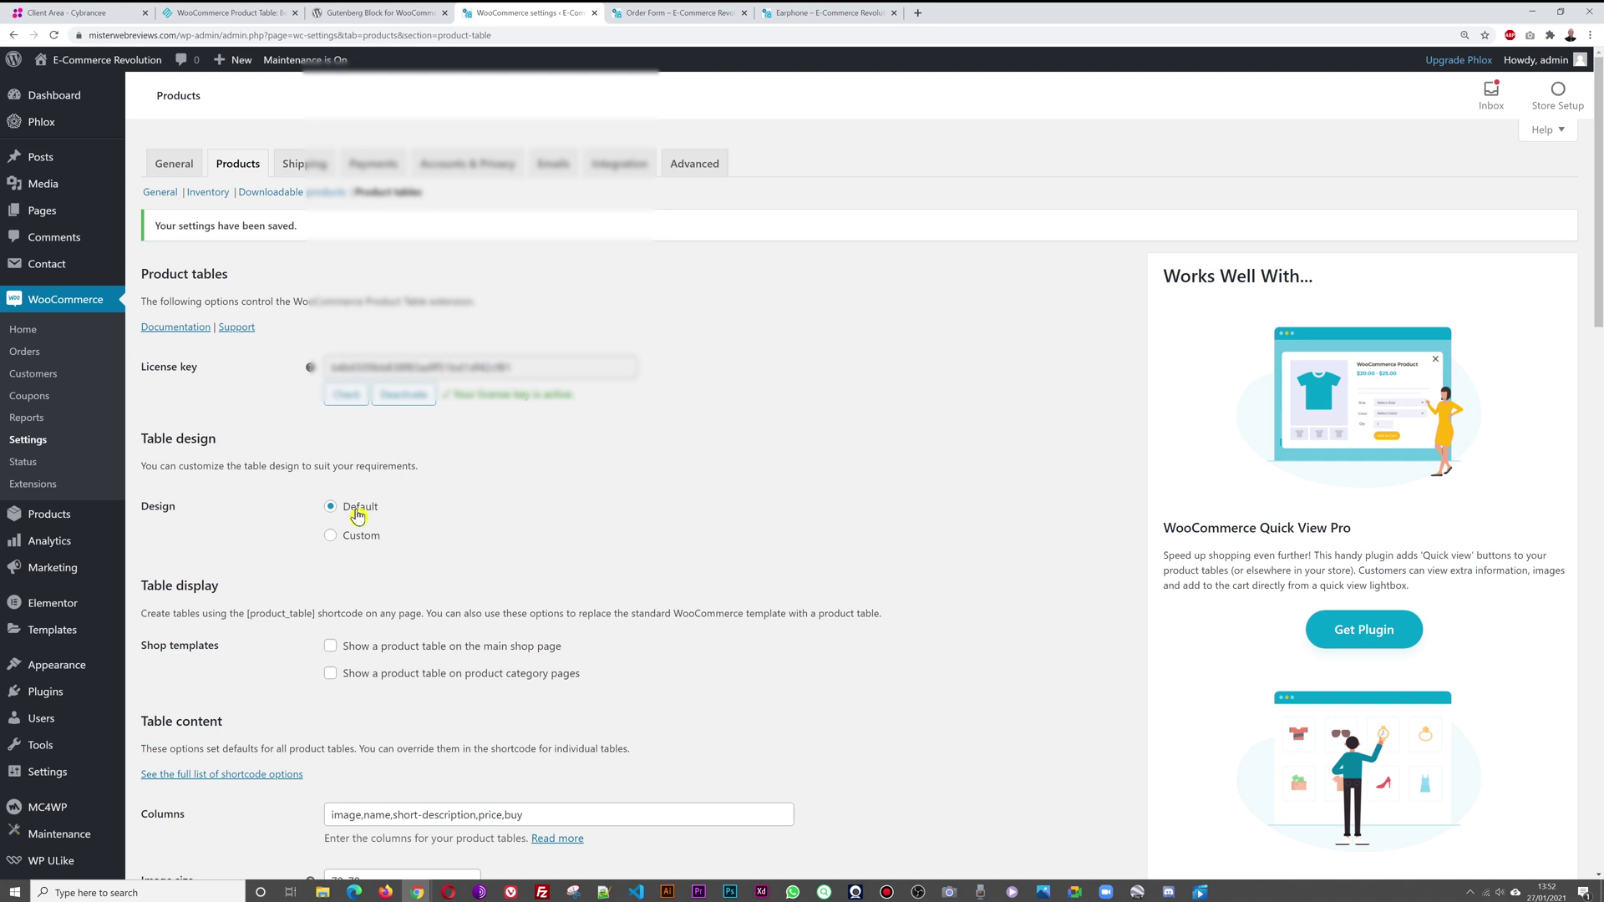
pyautogui.click(331, 539)
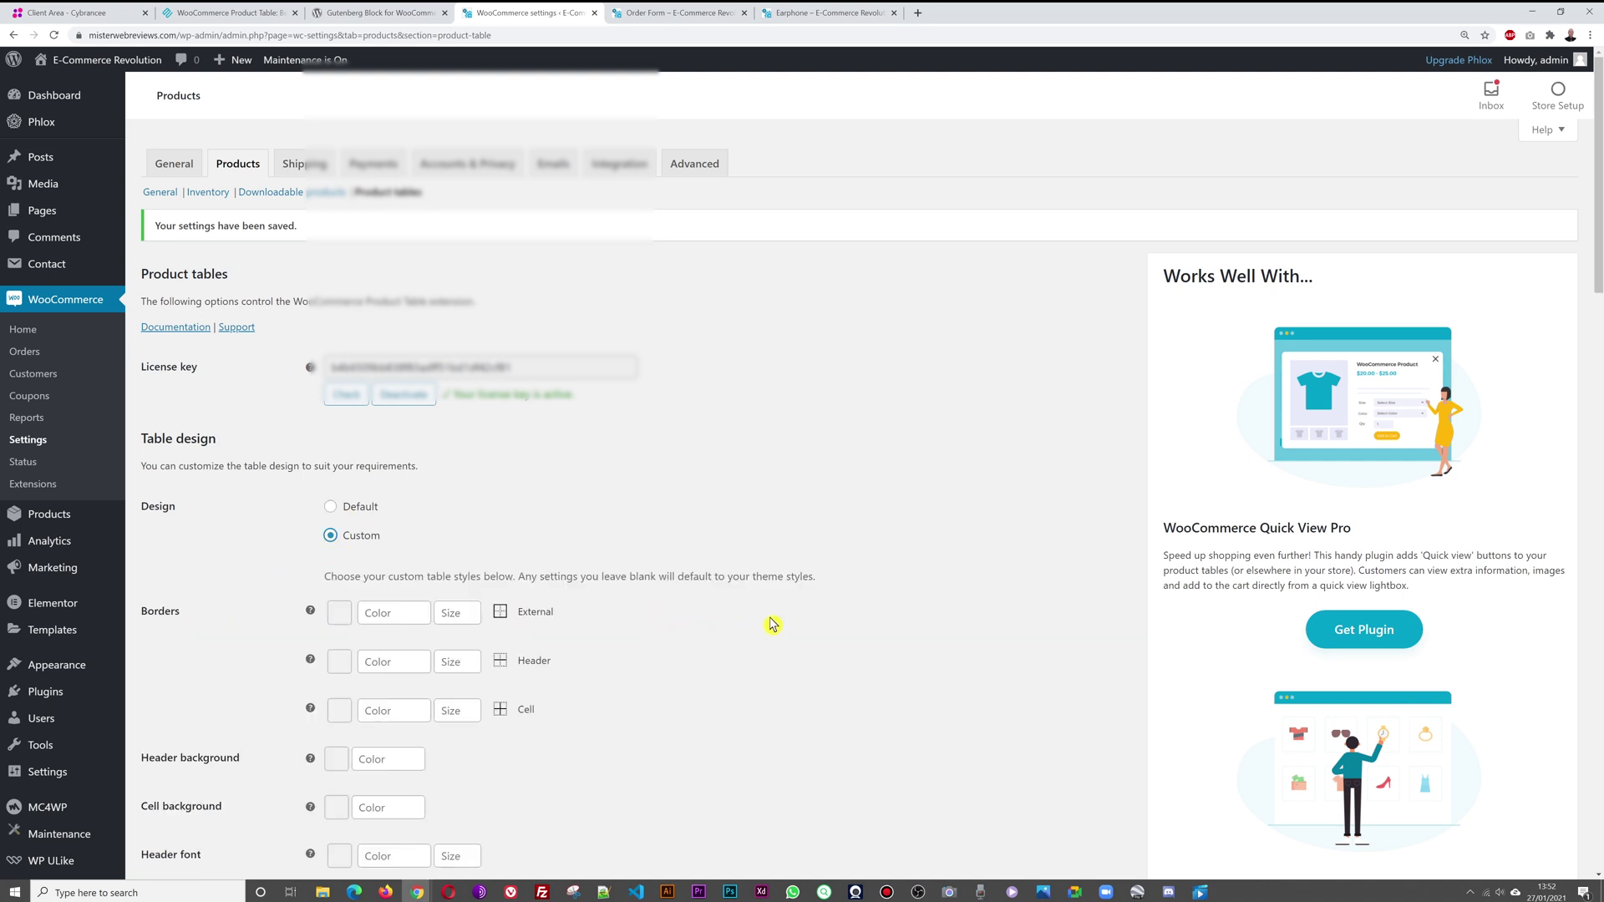
pyautogui.scroll(-2, 781, 618)
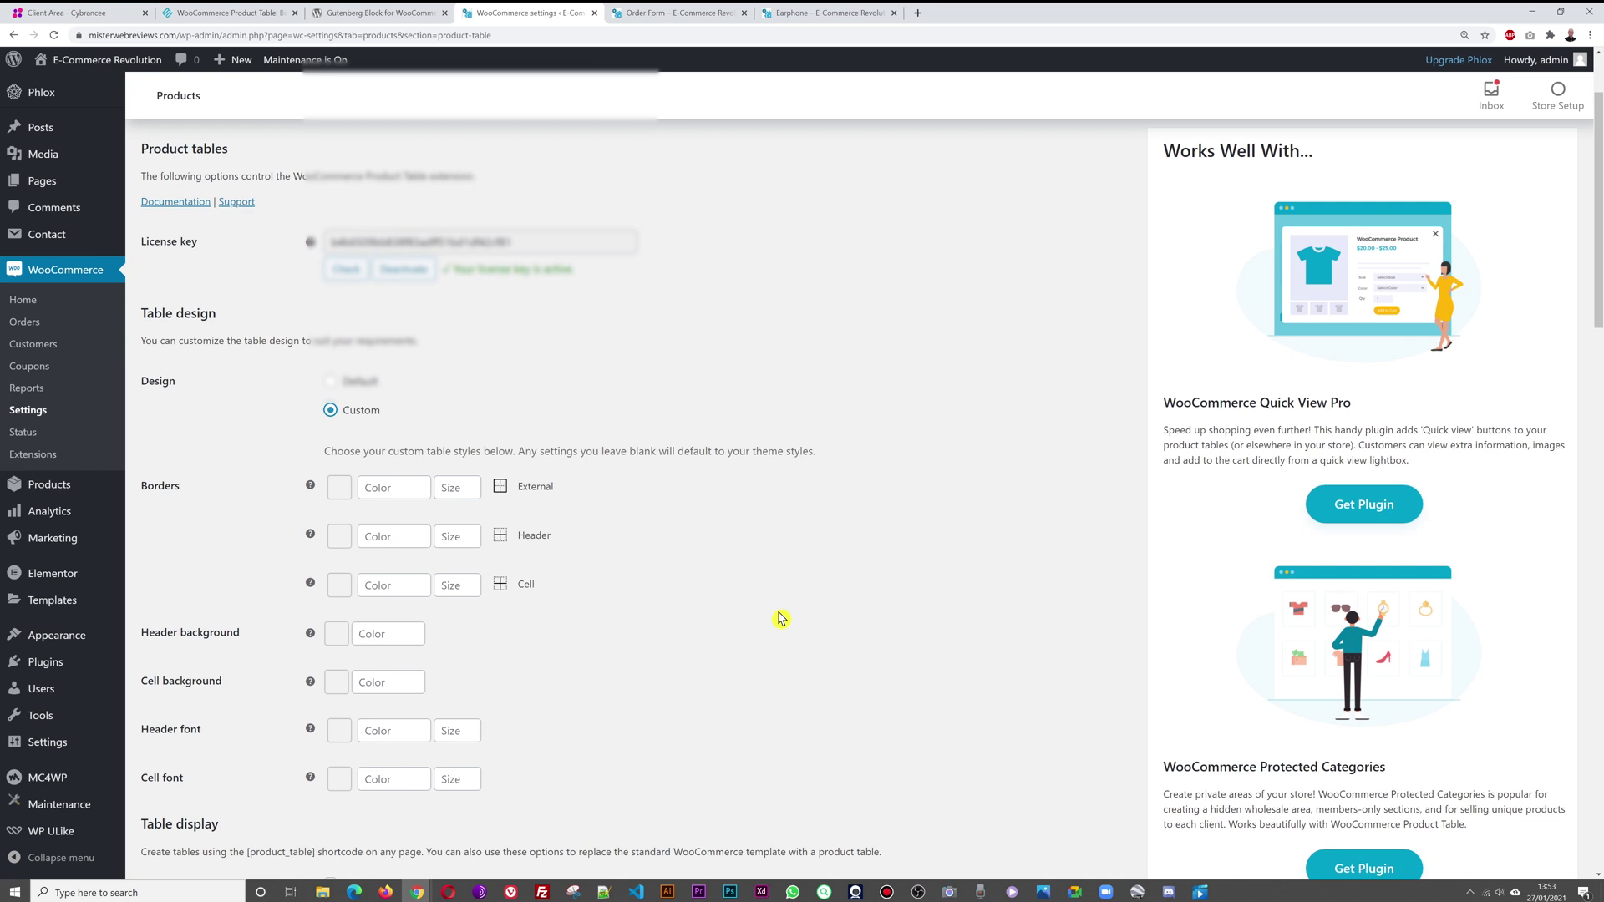
pyautogui.scroll(1, 780, 618)
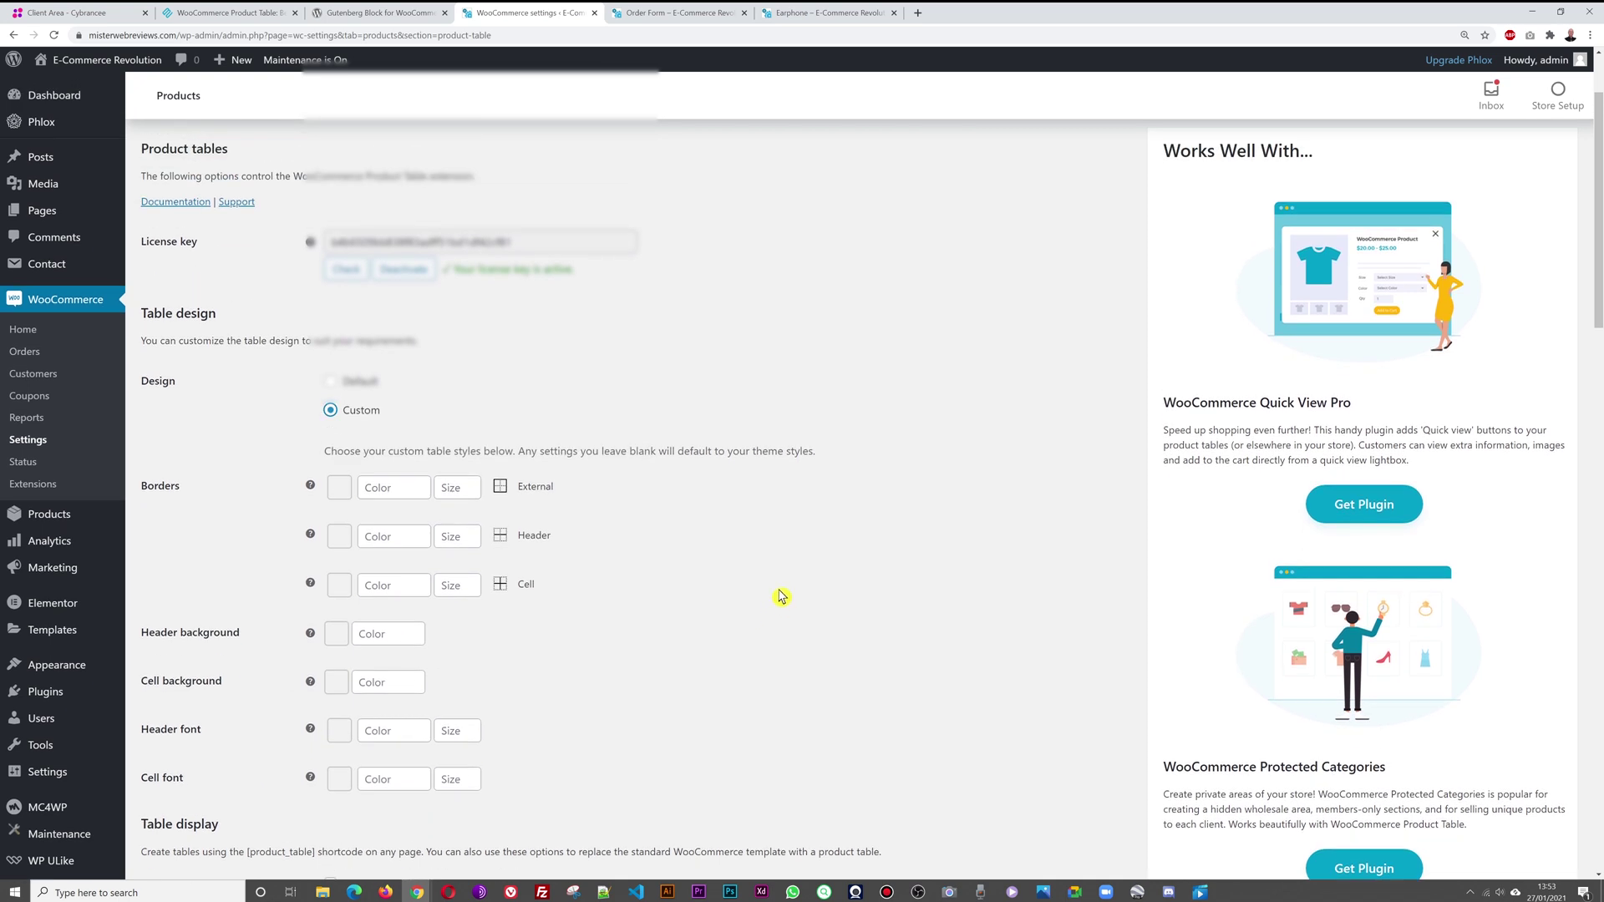
pyautogui.click(680, 15)
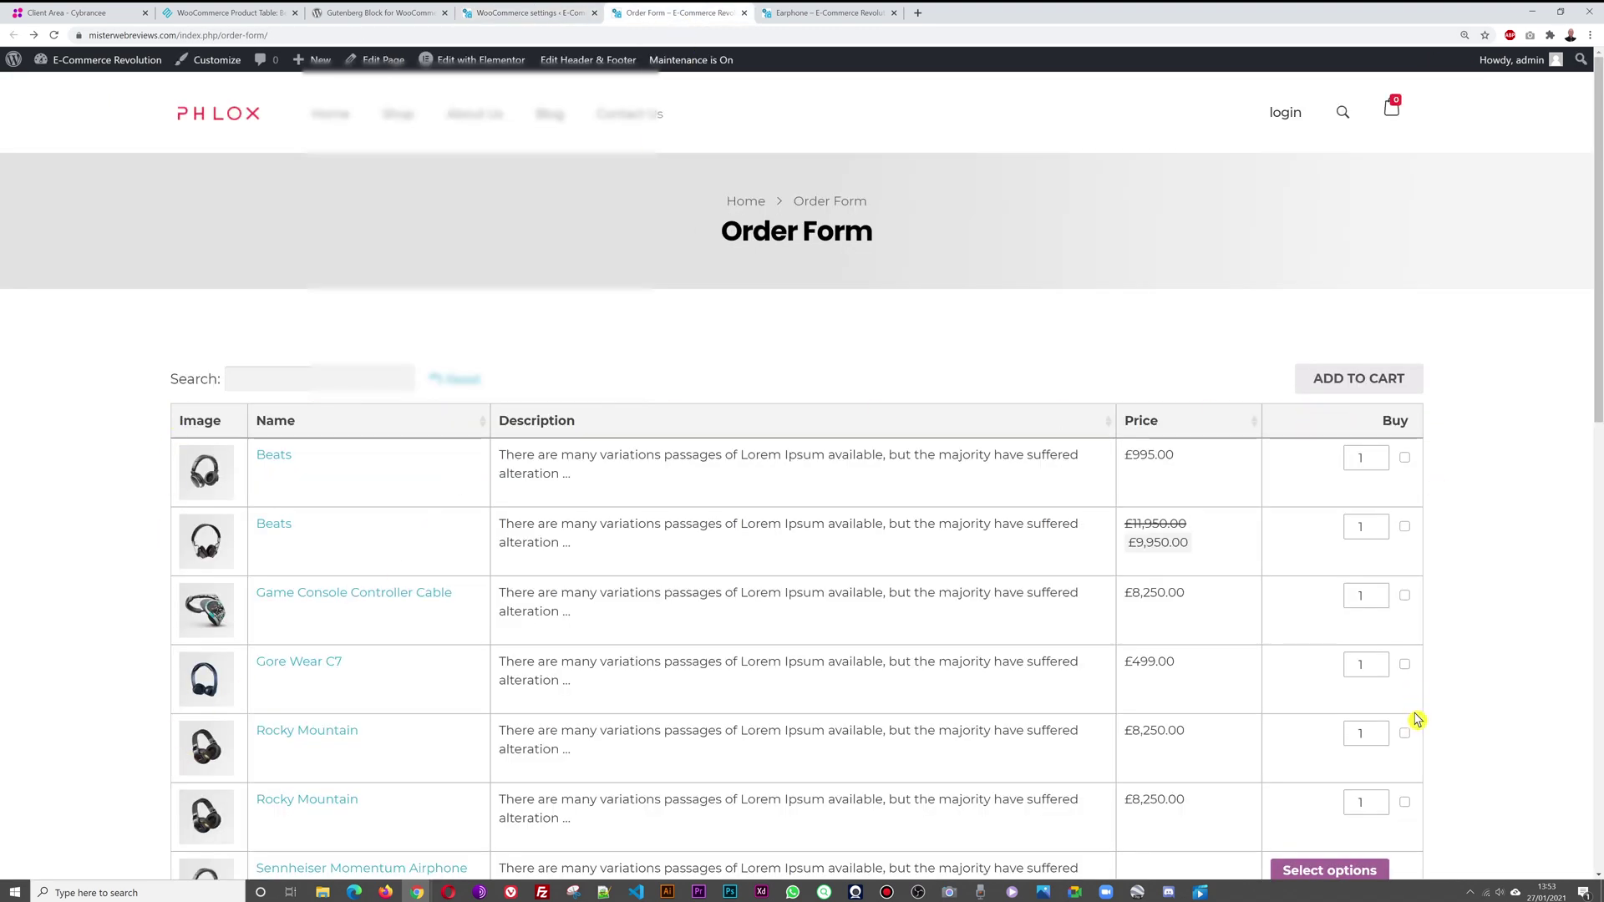
pyautogui.click(516, 15)
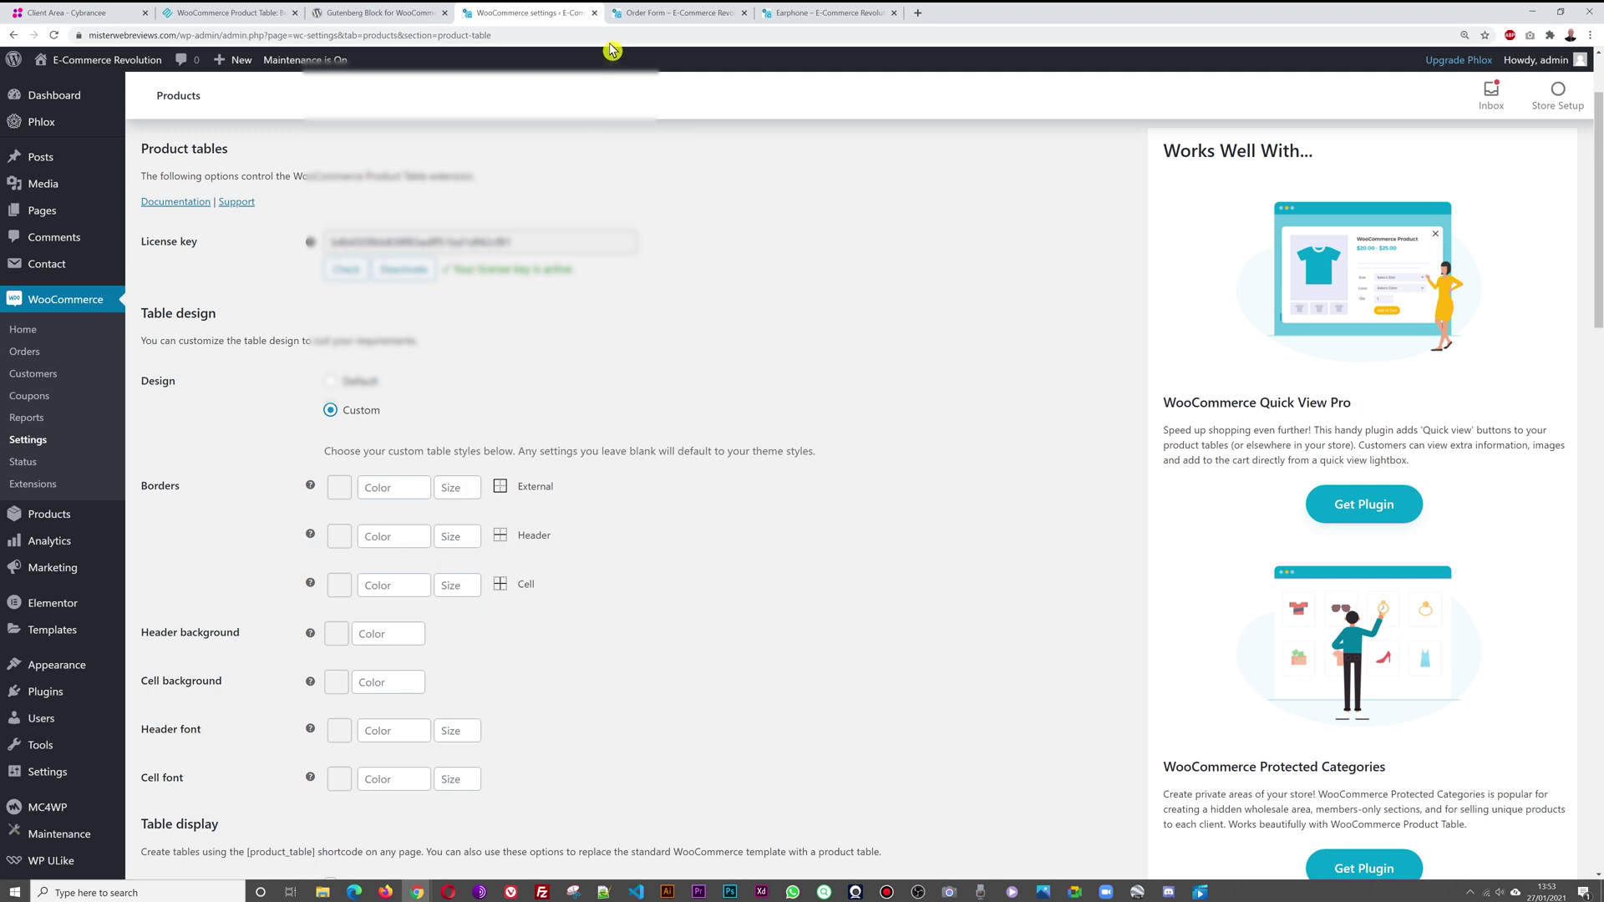
pyautogui.click(635, 14)
pyautogui.click(504, 15)
# Step: Set the External, Header and Cell border colours of the product table to #f23a3a
pyautogui.click(399, 489)
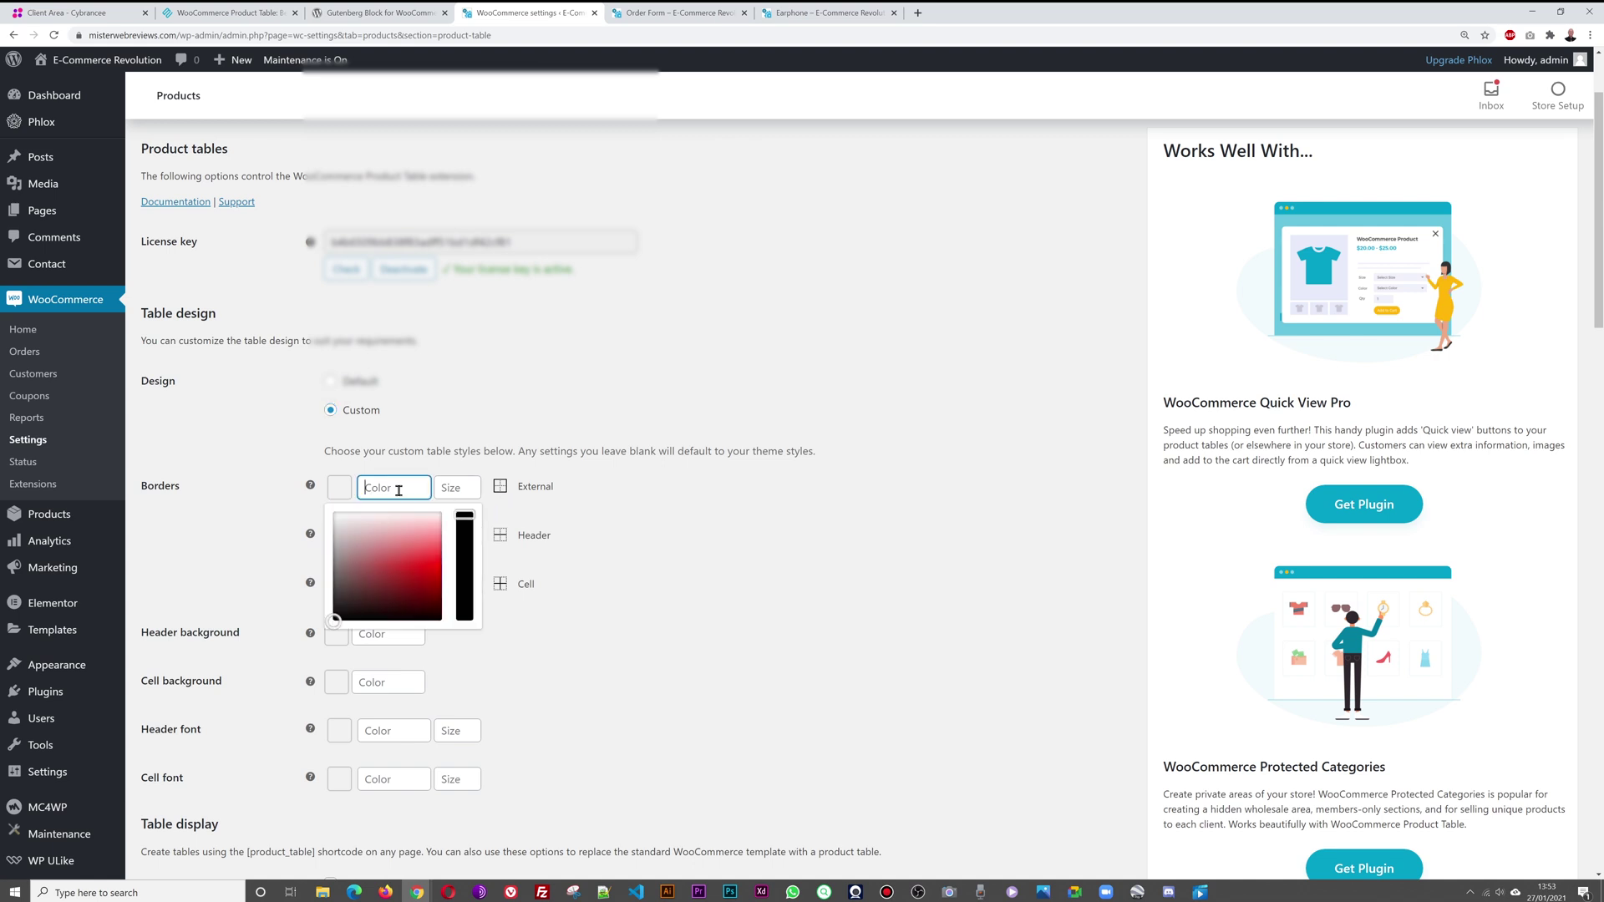
pyautogui.moveTo(402, 573); pyautogui.dragTo(373, 495)
pyautogui.hotkey('ctrl', 'c')
pyautogui.click(416, 488)
pyautogui.click(421, 536)
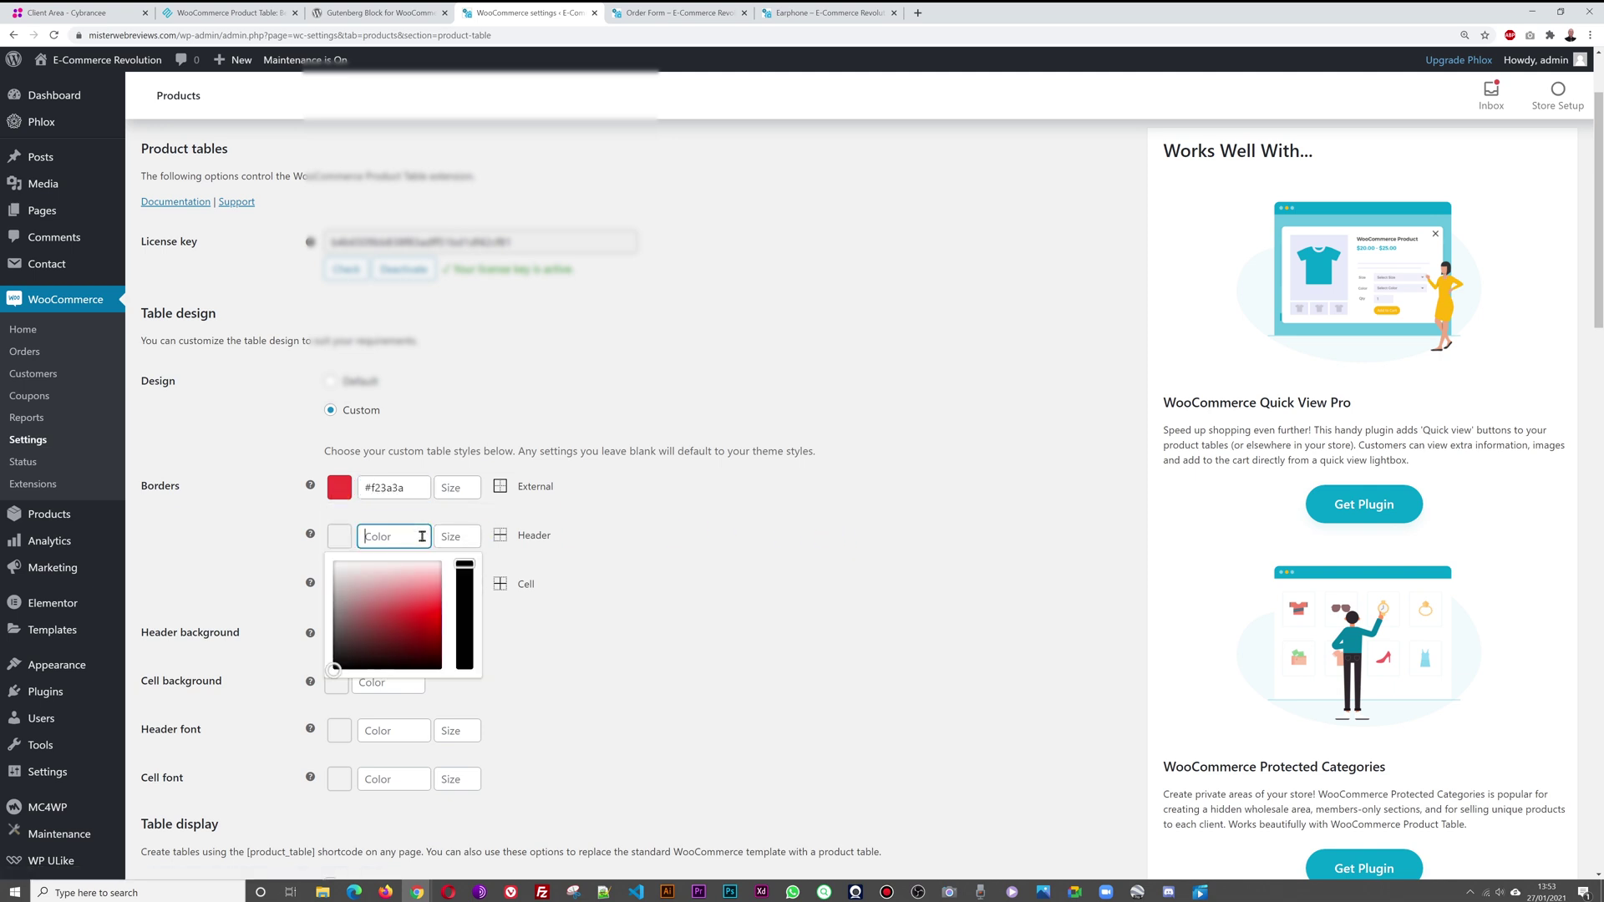
pyautogui.click(627, 565)
pyautogui.click(404, 585)
pyautogui.hotkey('ctrl', 'v')
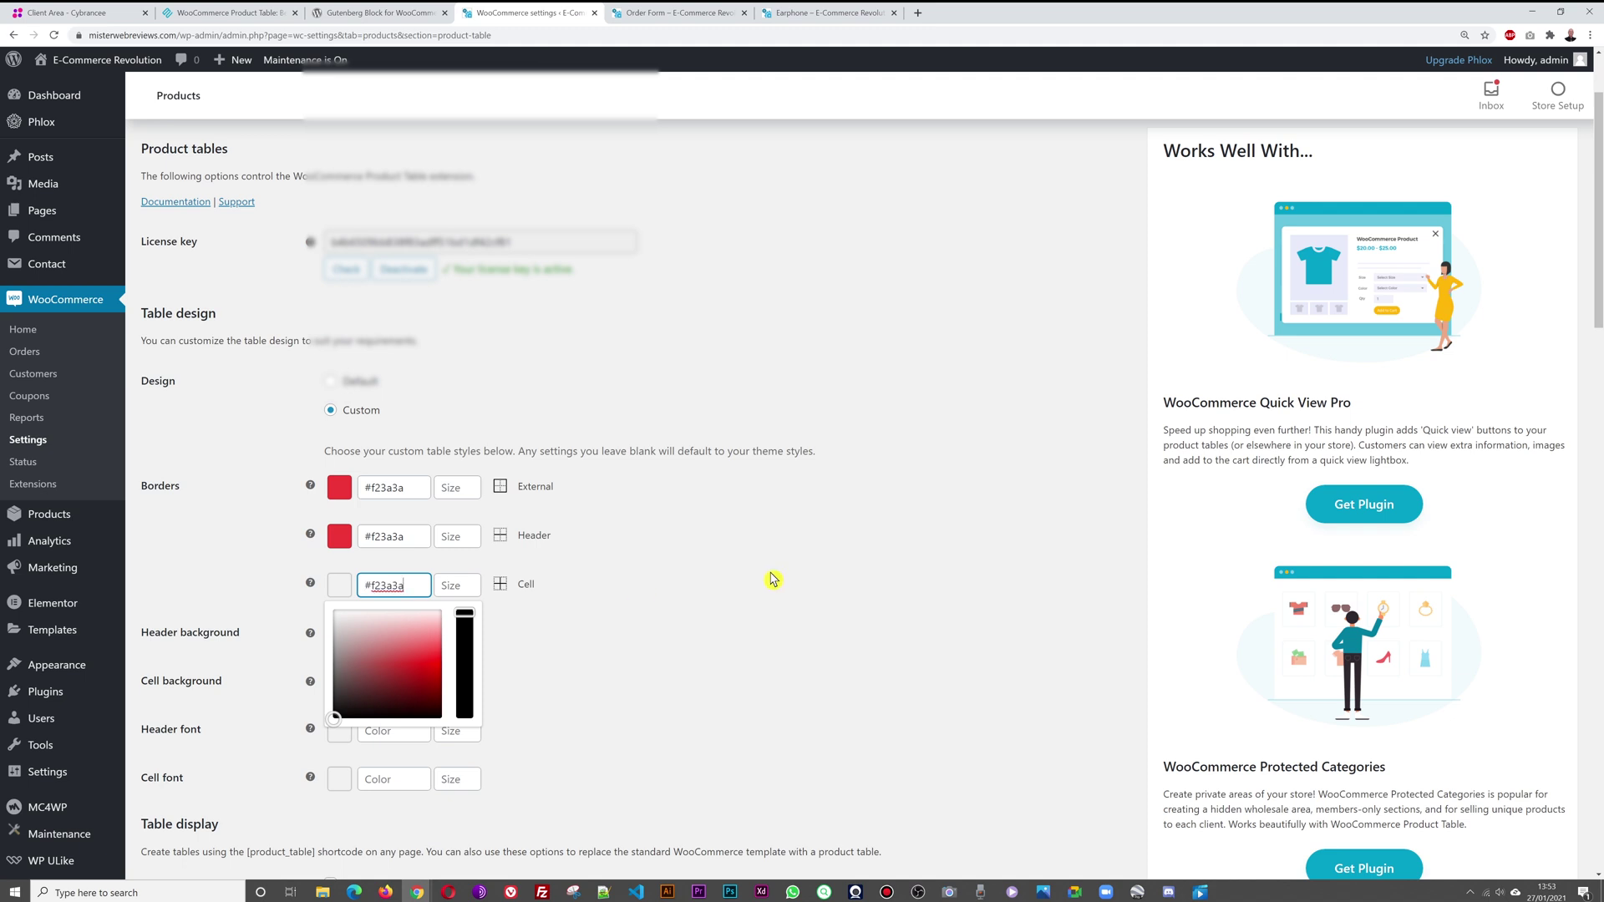
pyautogui.click(775, 585)
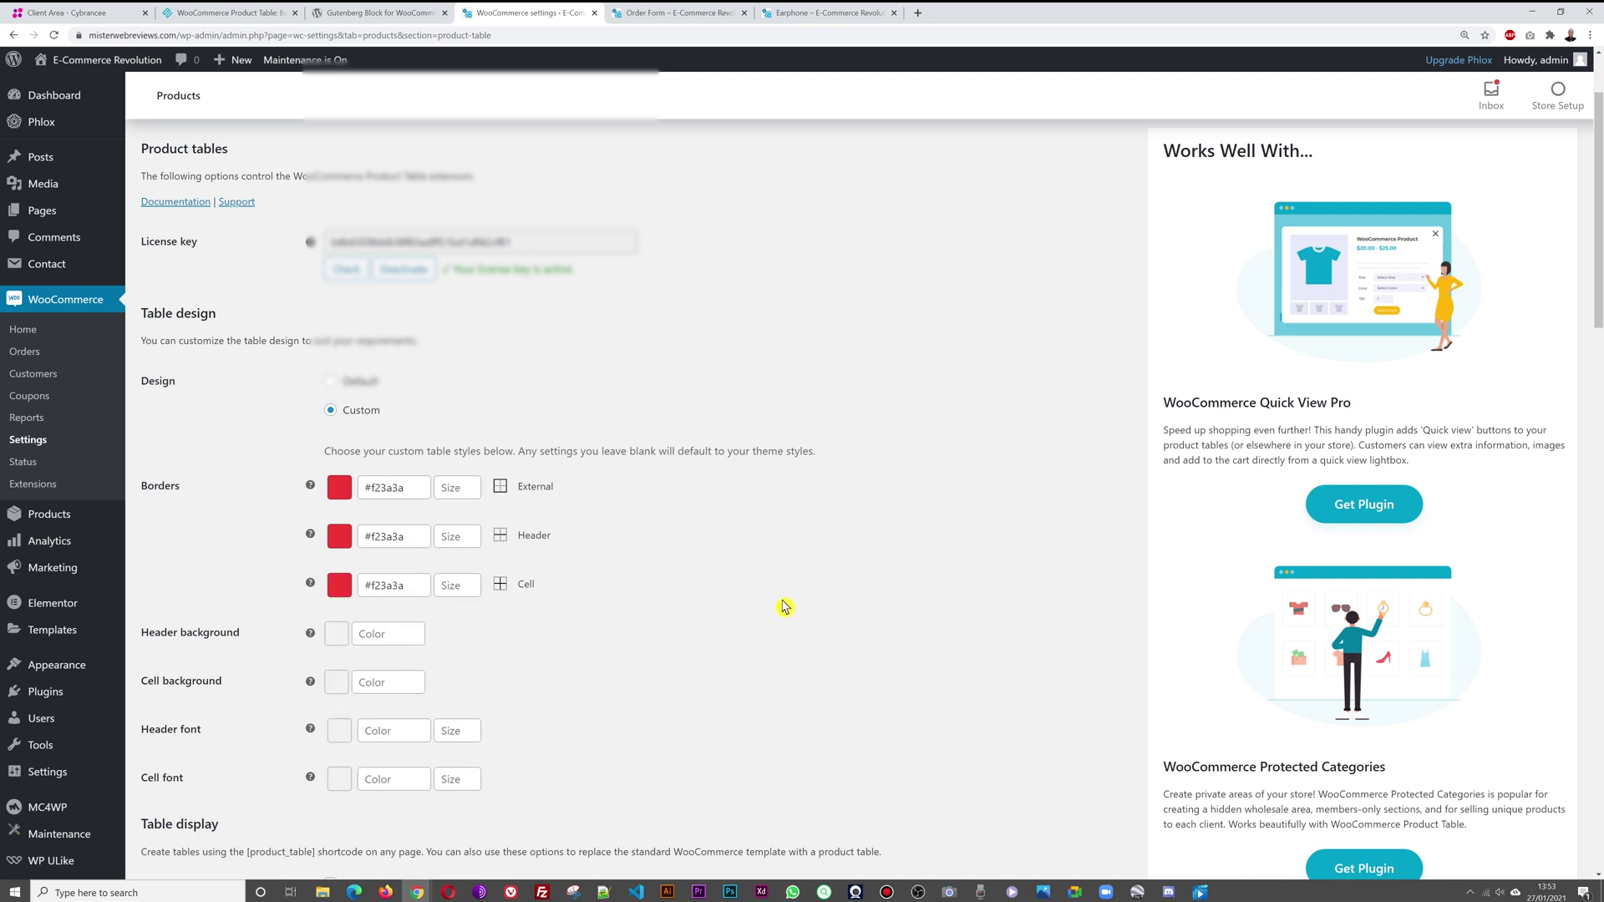
# Step: Check the header row on the published Order Form and set the table's header background to #f5e9e9
pyautogui.click(681, 13)
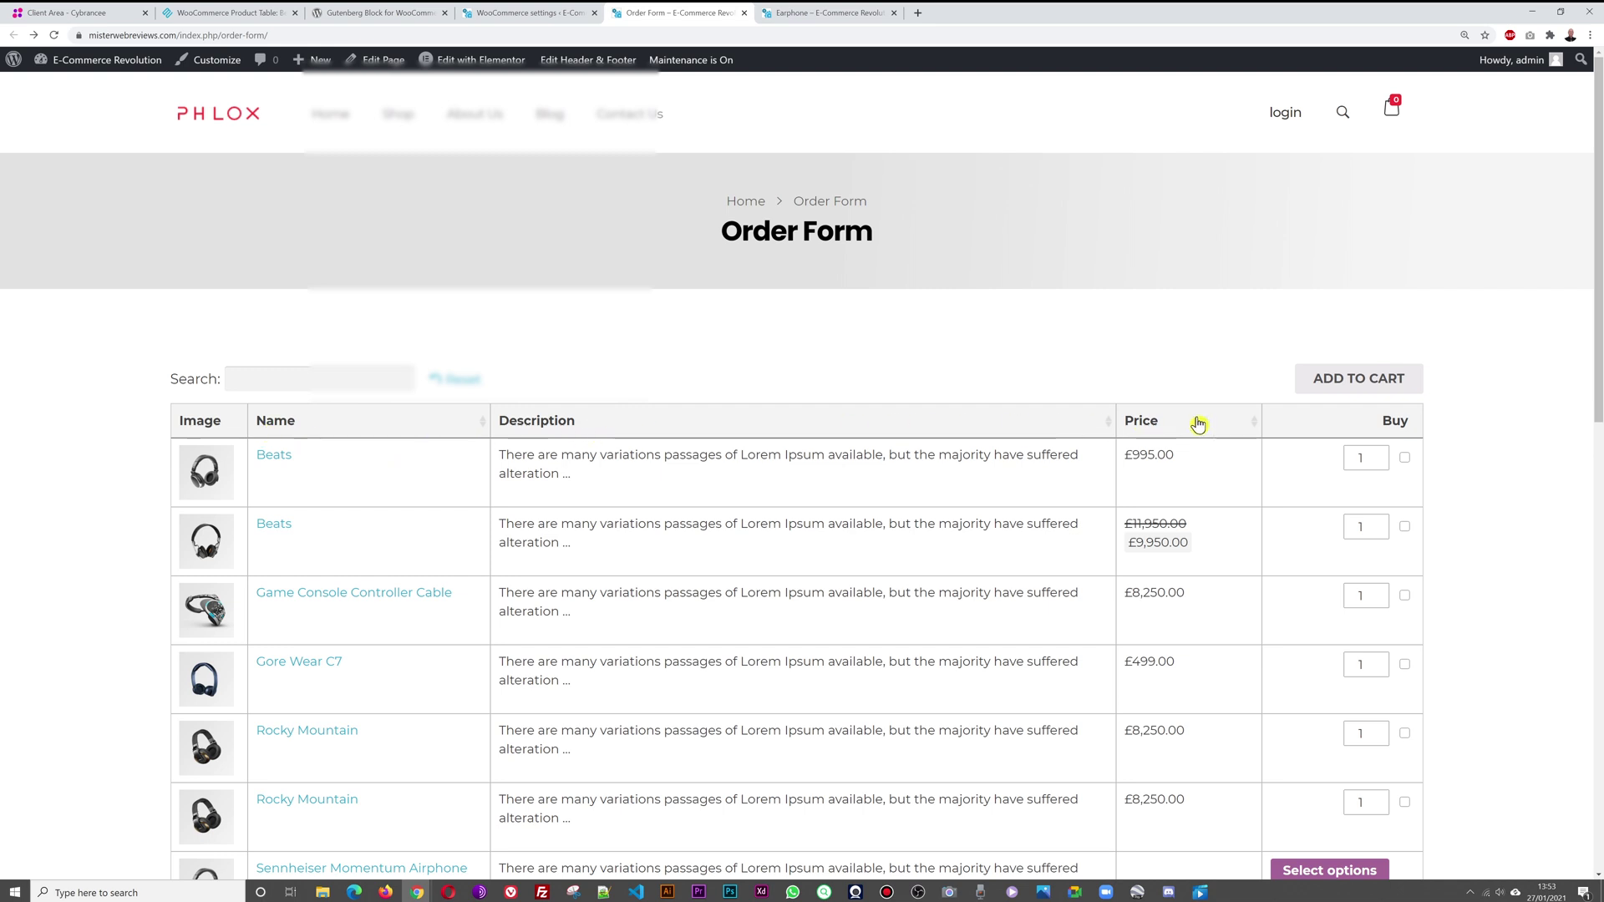
pyautogui.click(493, 15)
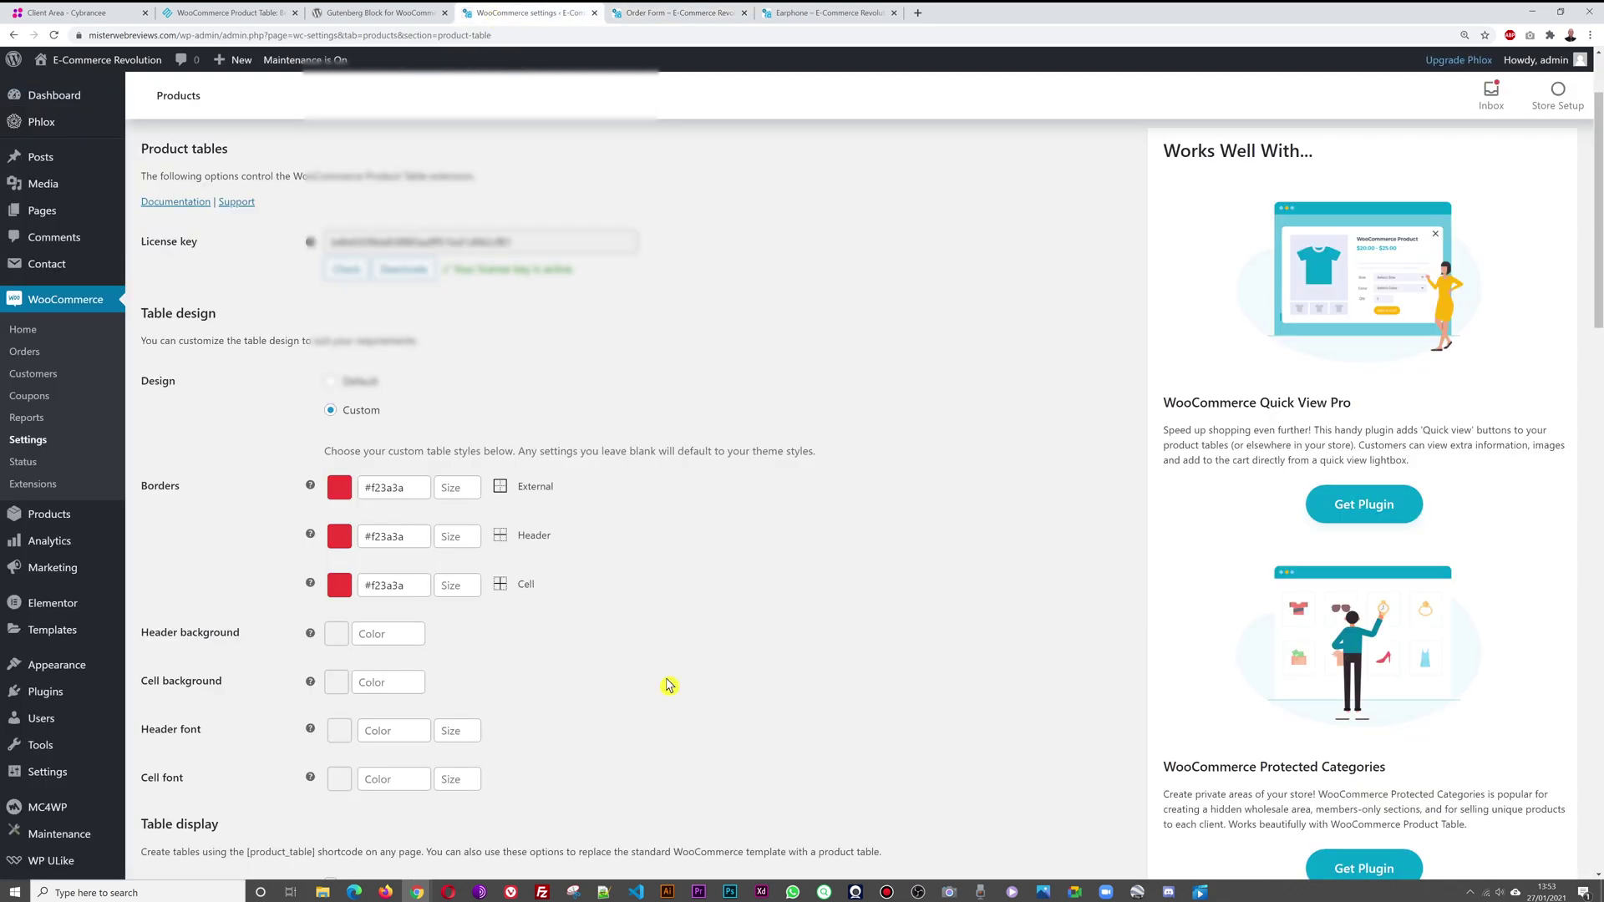
pyautogui.click(380, 639)
pyautogui.click(390, 680)
pyautogui.click(382, 666)
pyautogui.click(398, 634)
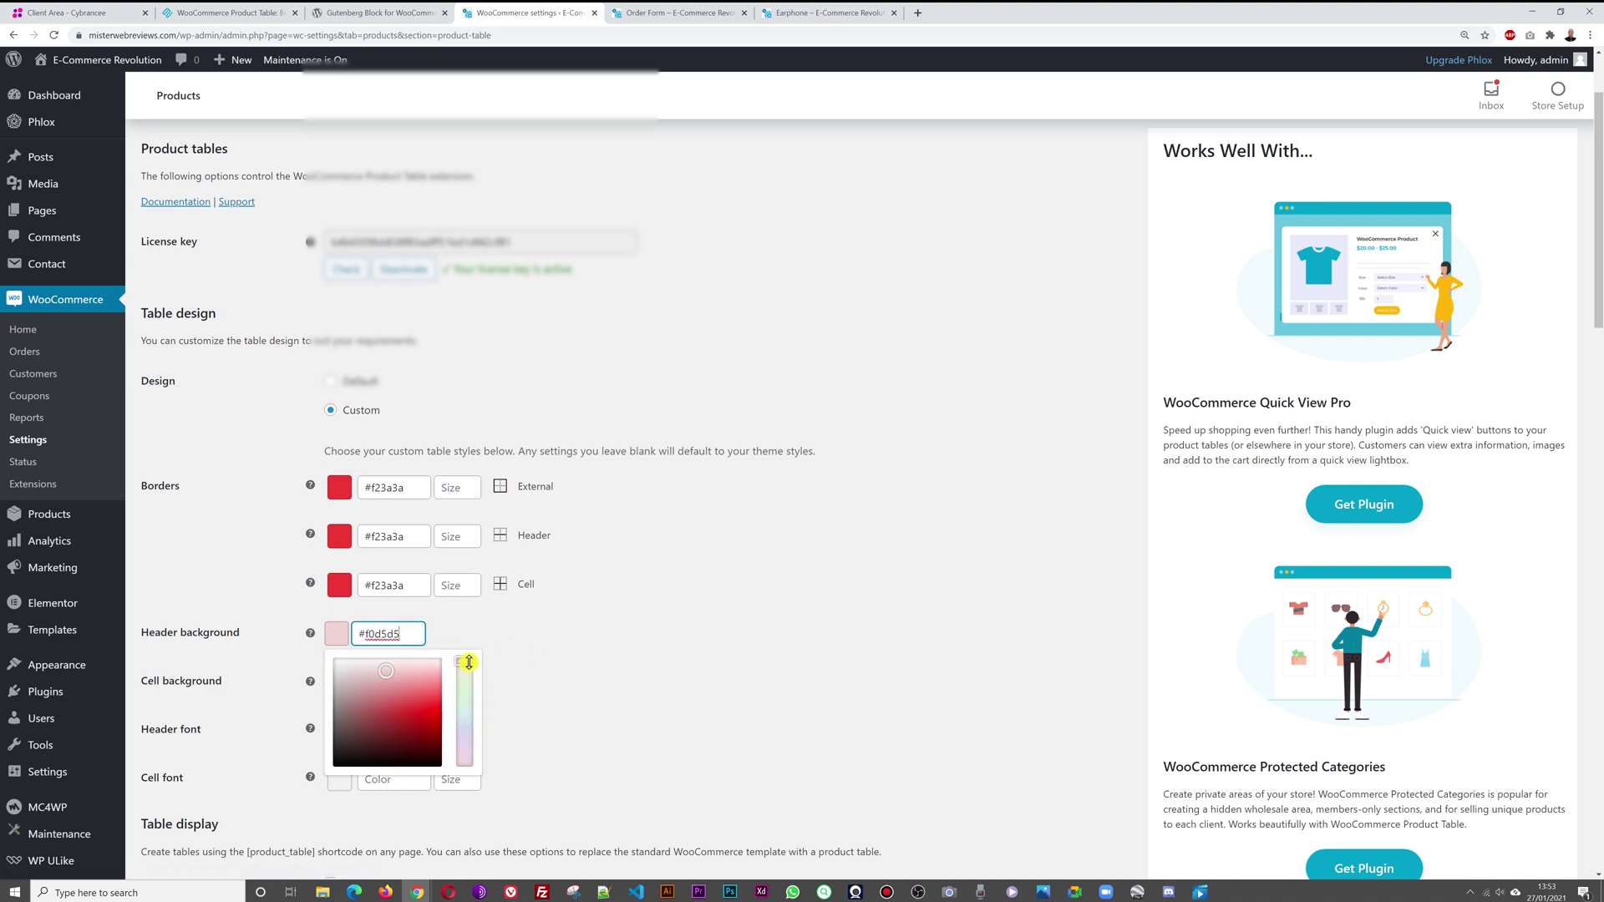
pyautogui.moveTo(389, 673); pyautogui.dragTo(378, 664)
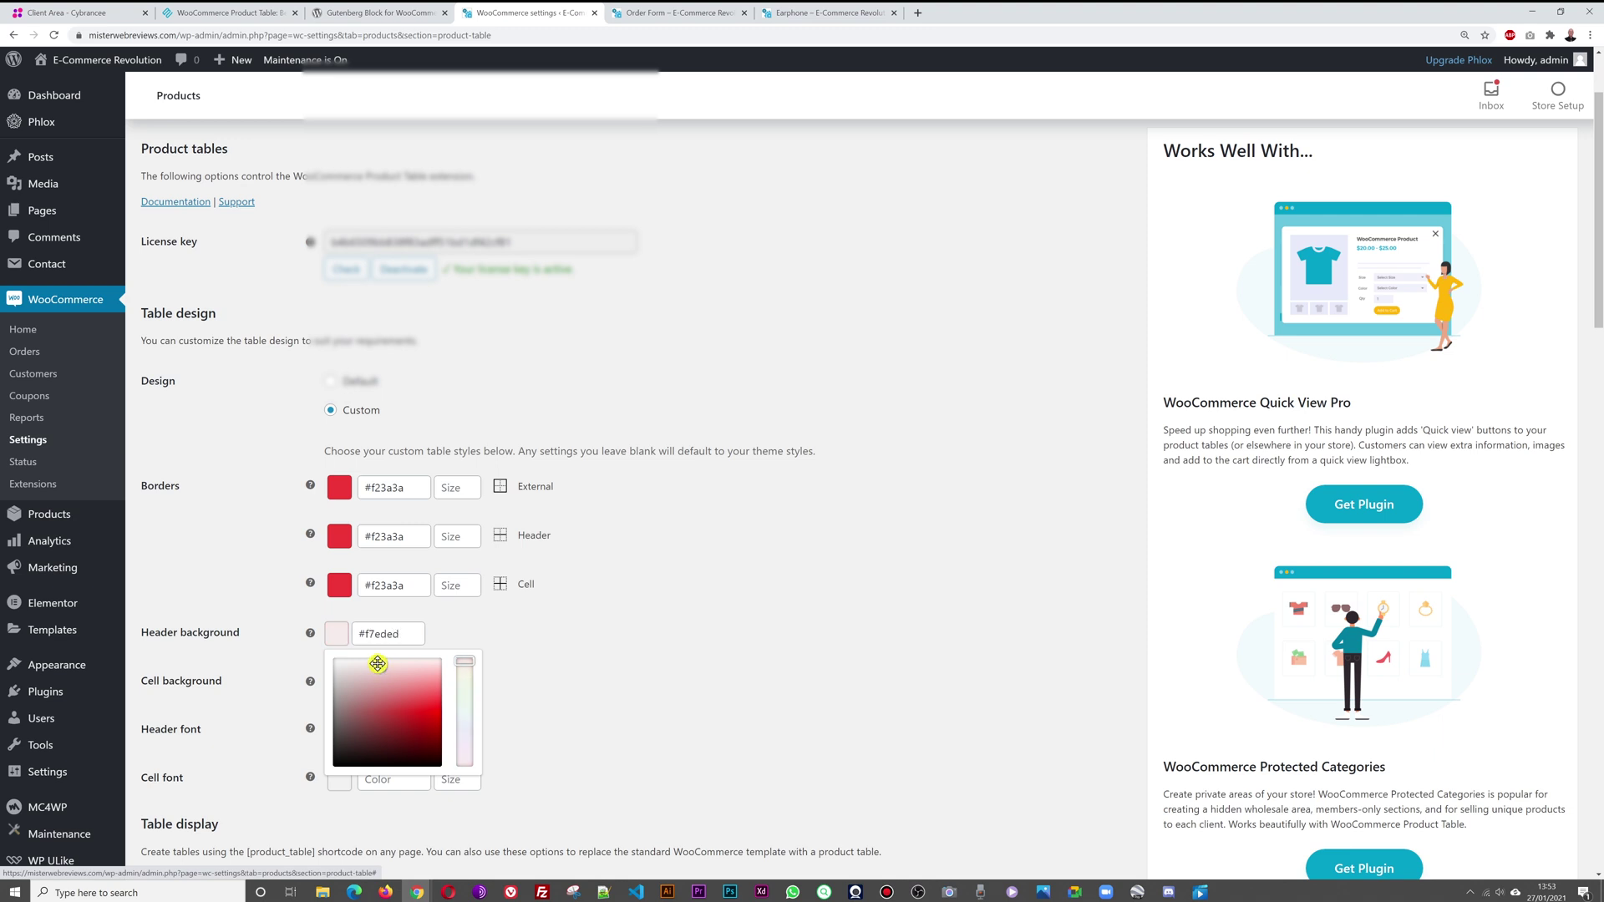
pyautogui.click(664, 607)
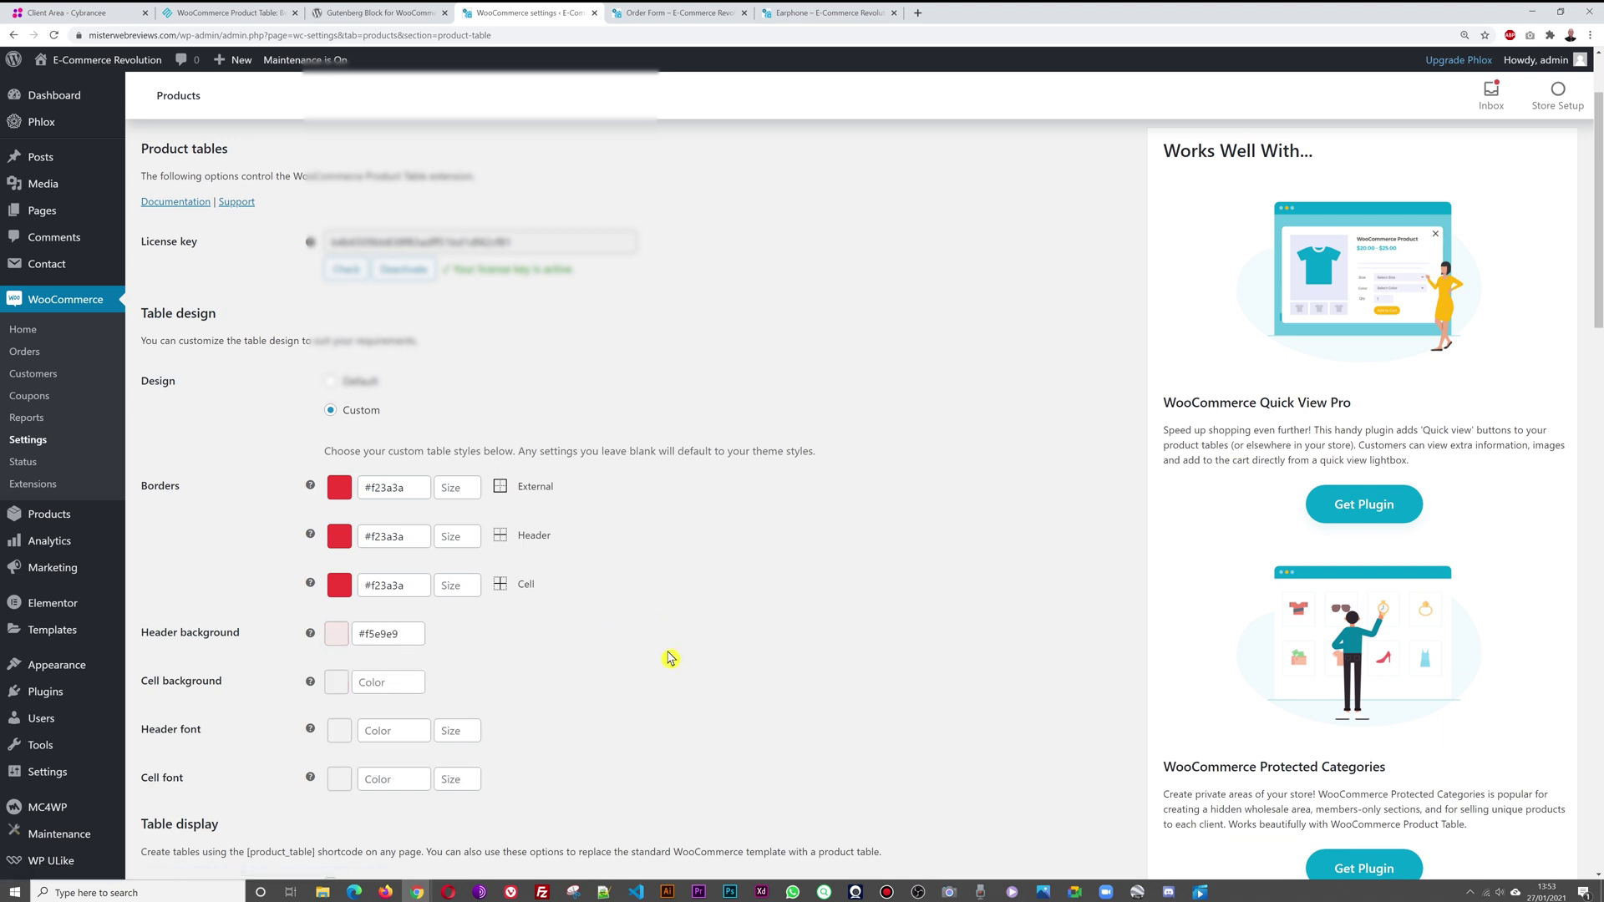
# Step: Set the table's header font colour to #f23a3a, matching the borders, and save the changes
pyautogui.click(628, 13)
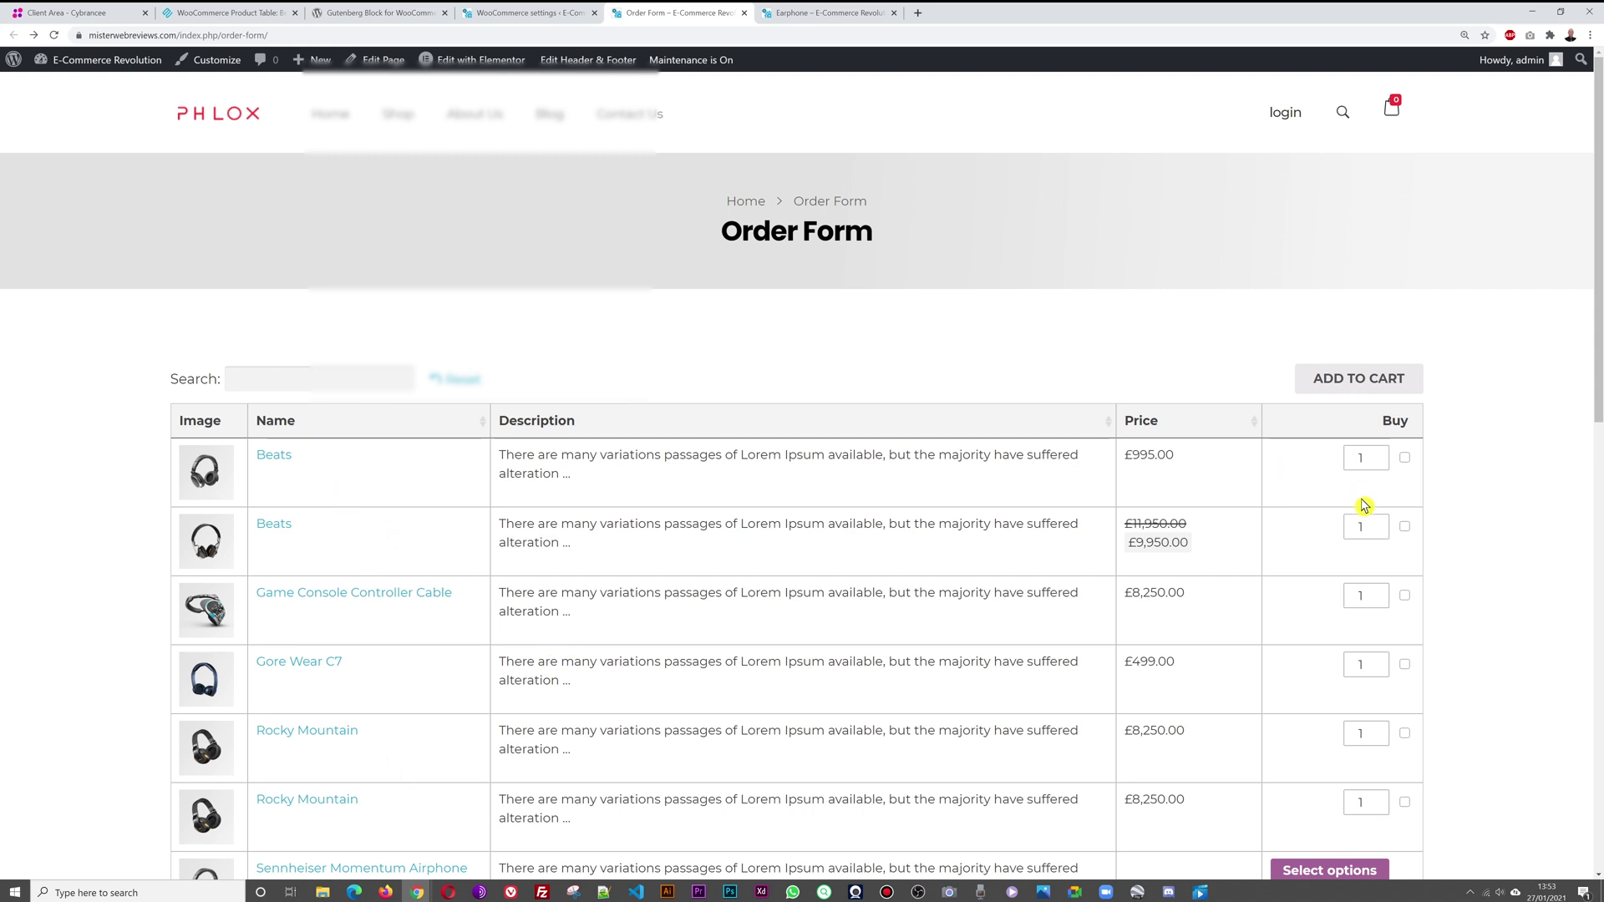
pyautogui.click(534, 12)
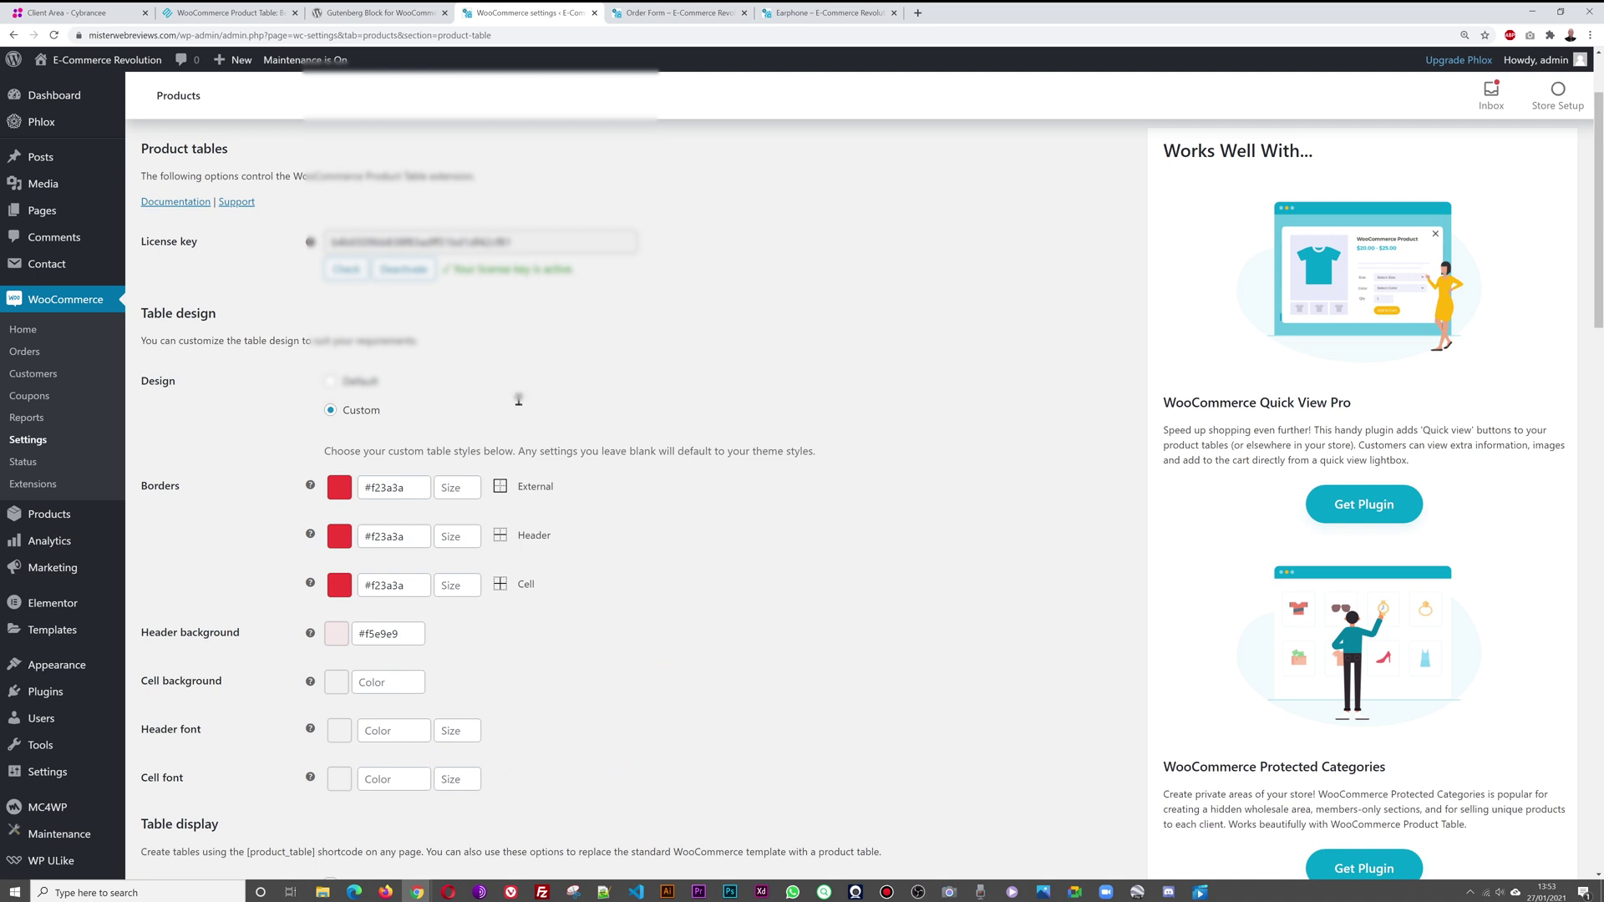
pyautogui.click(624, 13)
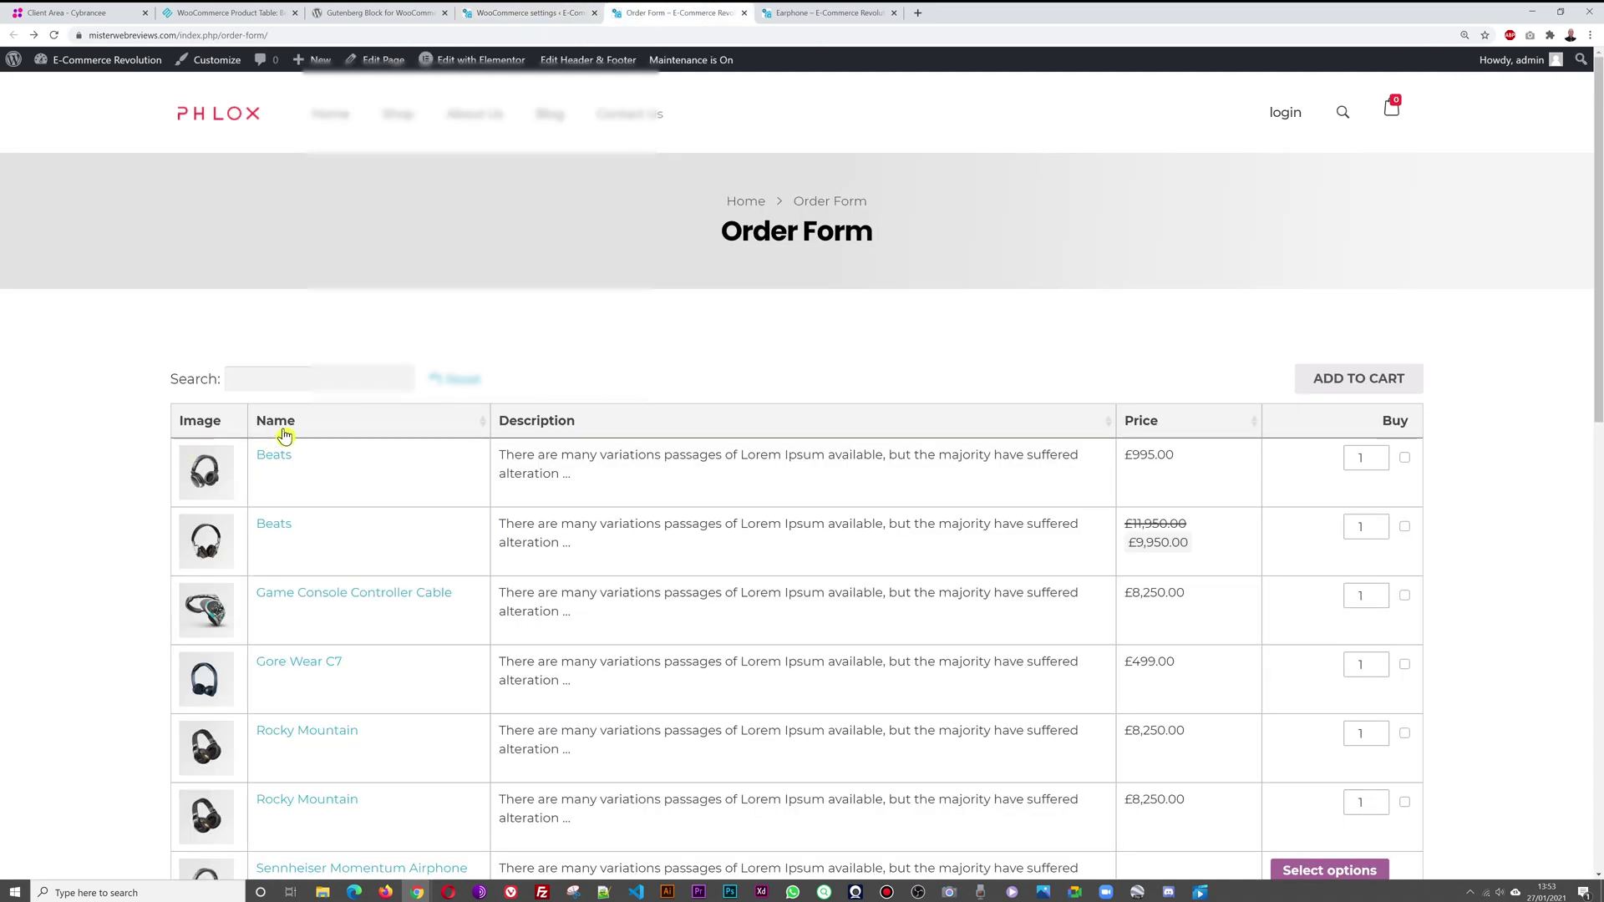
pyautogui.click(542, 12)
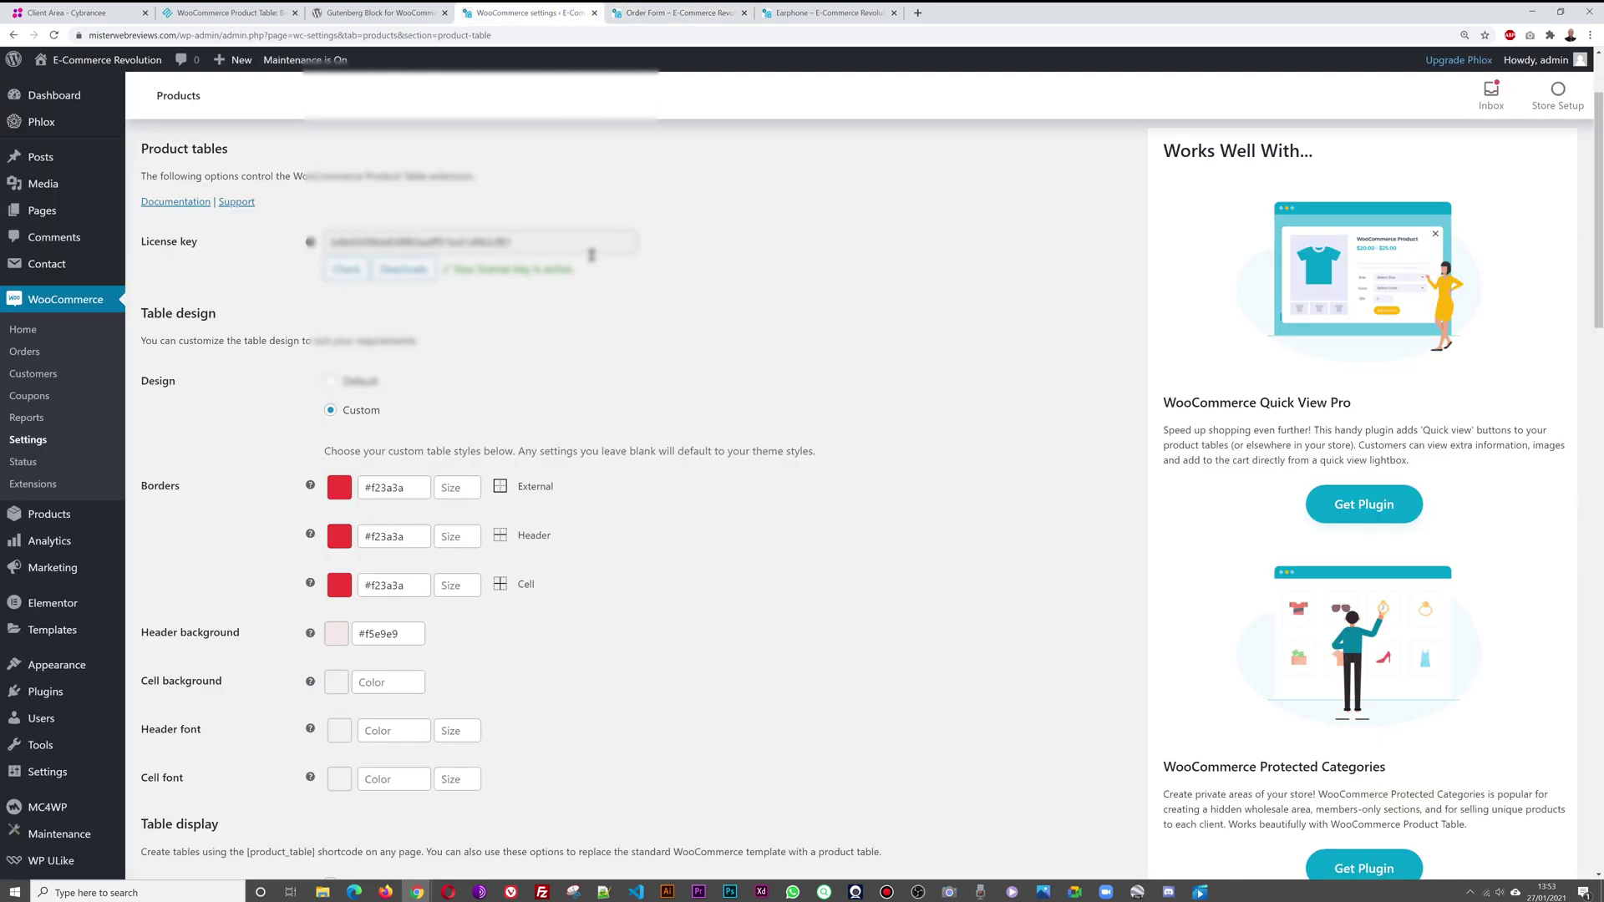
pyautogui.click(401, 733)
pyautogui.click(553, 687)
pyautogui.moveTo(418, 590); pyautogui.dragTo(322, 594)
pyautogui.hotkey('ctrl', 'c')
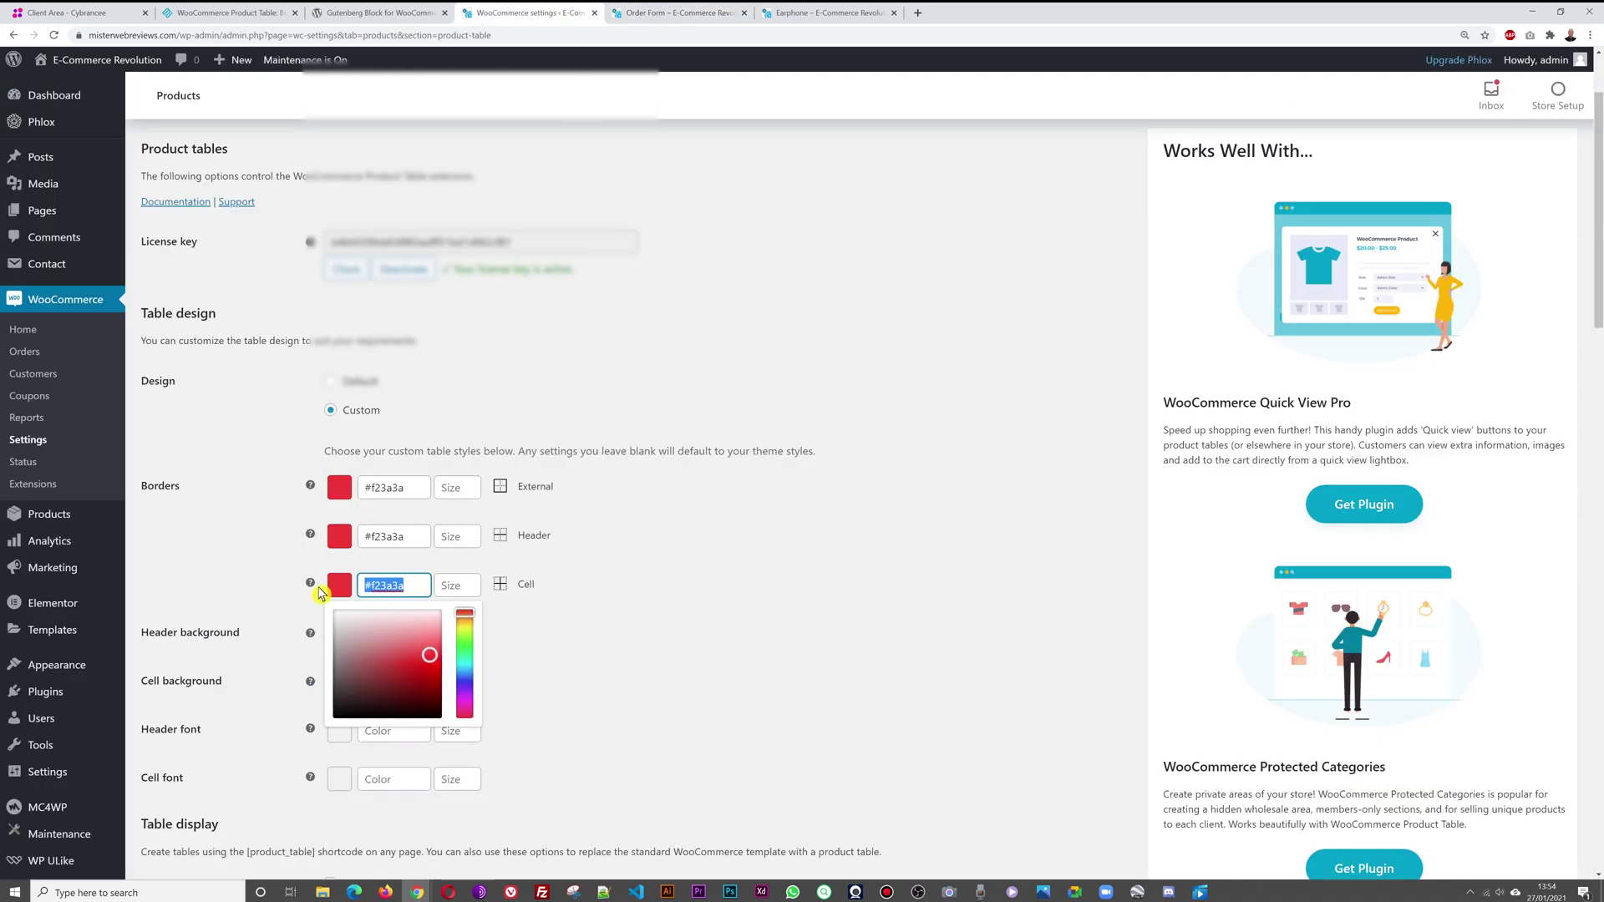
pyautogui.click(640, 681)
pyautogui.click(404, 736)
pyautogui.hotkey('ctrl', 'v')
pyautogui.click(704, 666)
pyautogui.scroll(-20, 698, 678)
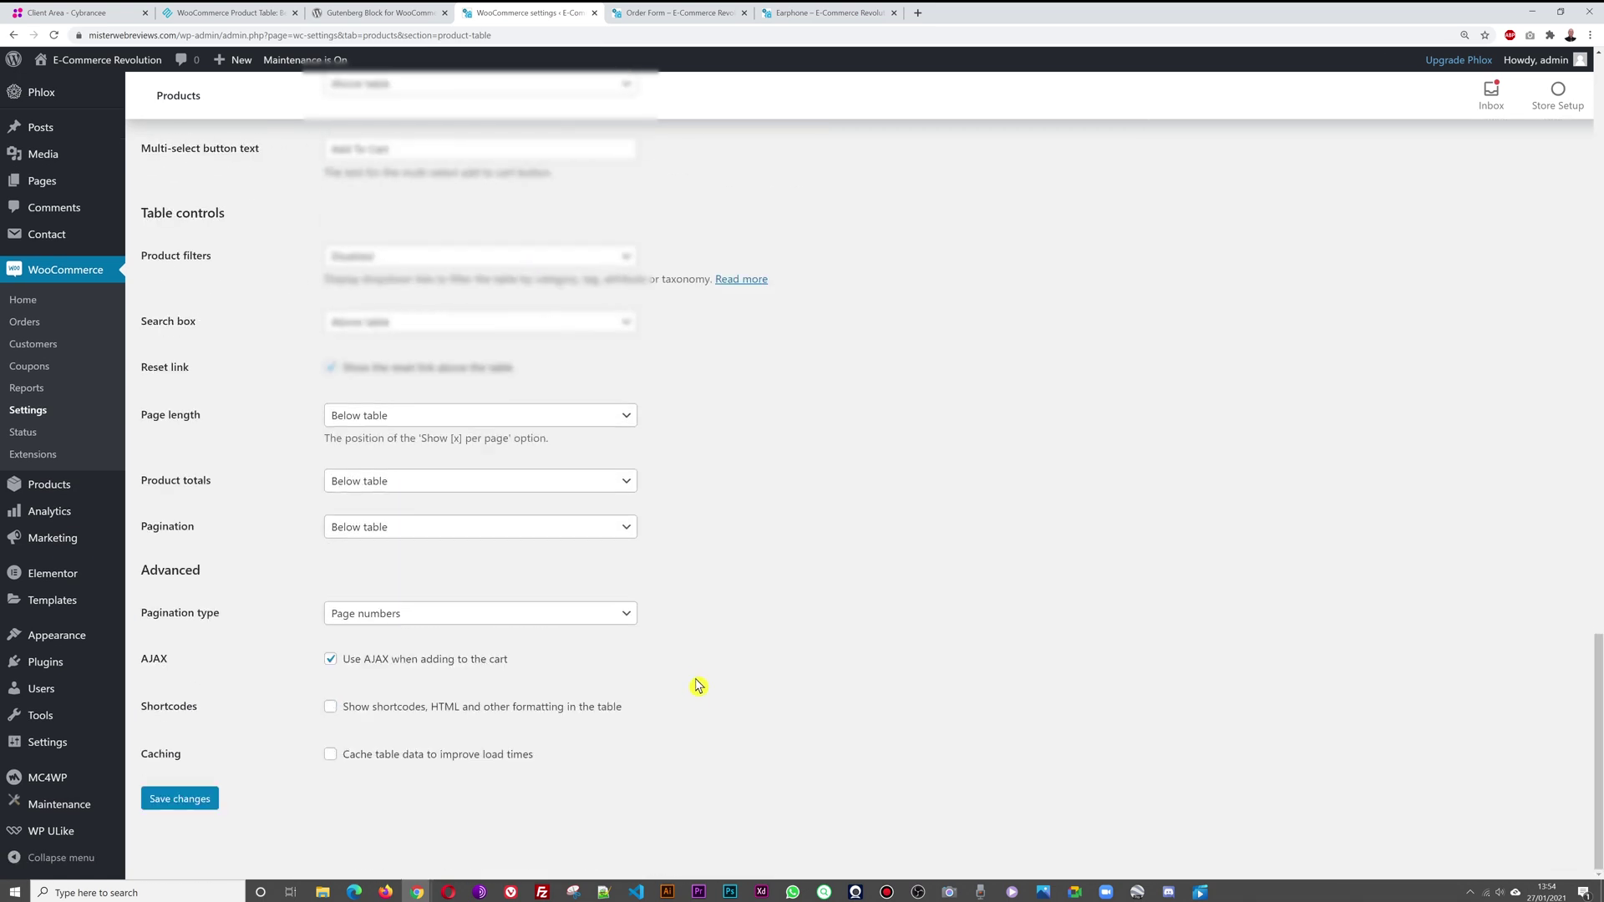
pyautogui.click(205, 800)
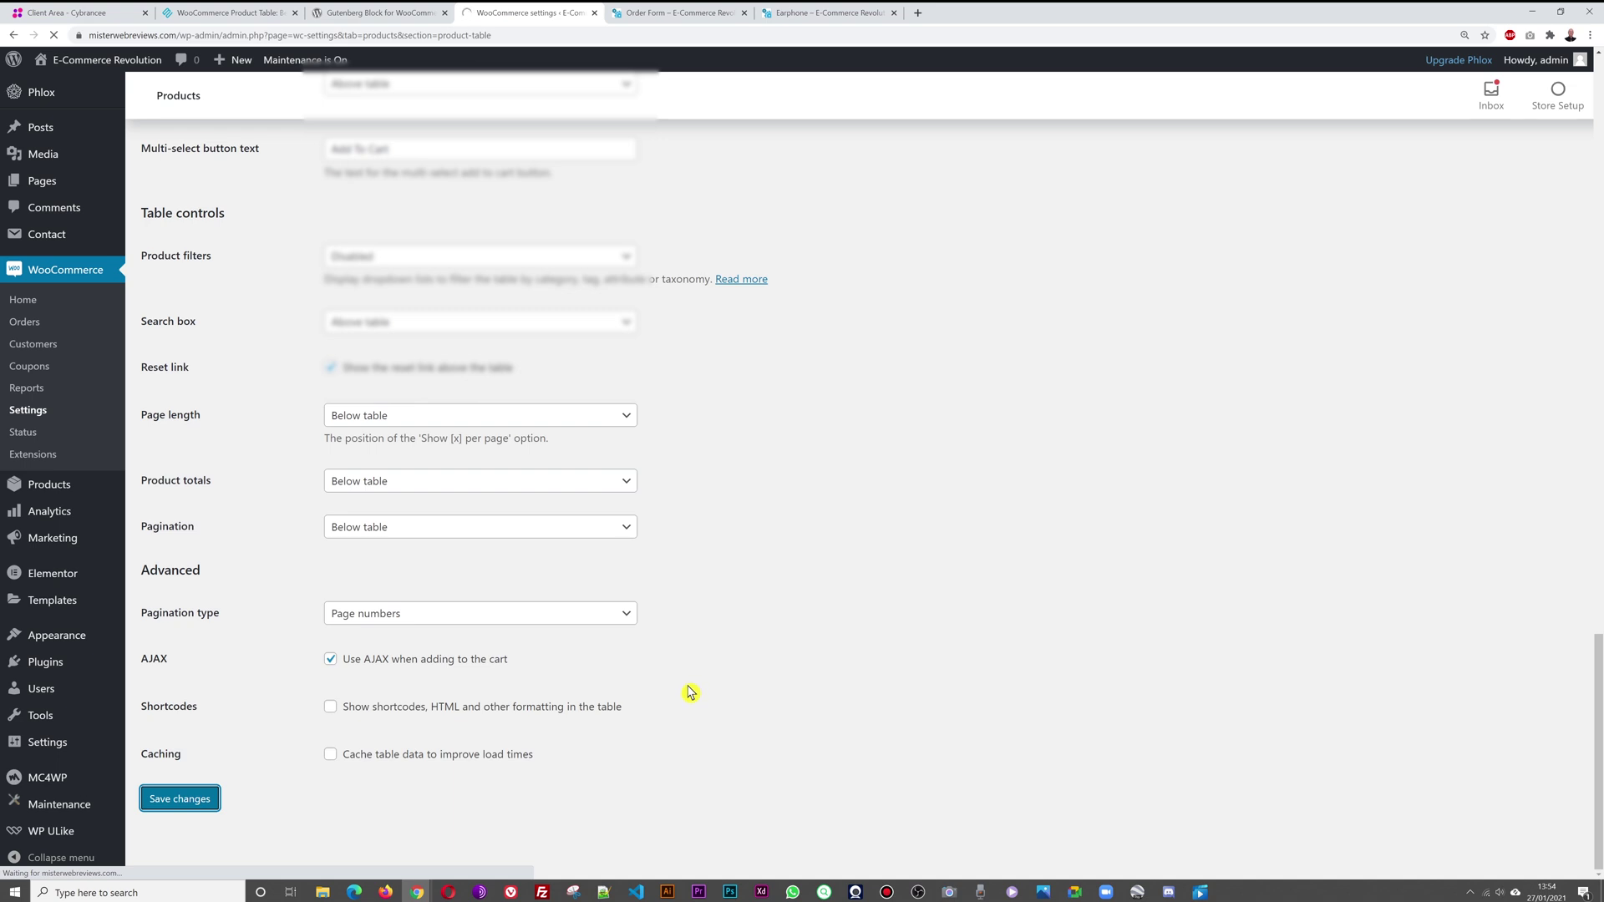
# Step: Reload the published Order Form and examine the custom border, header background and header font colours along the whole table
pyautogui.click(676, 12)
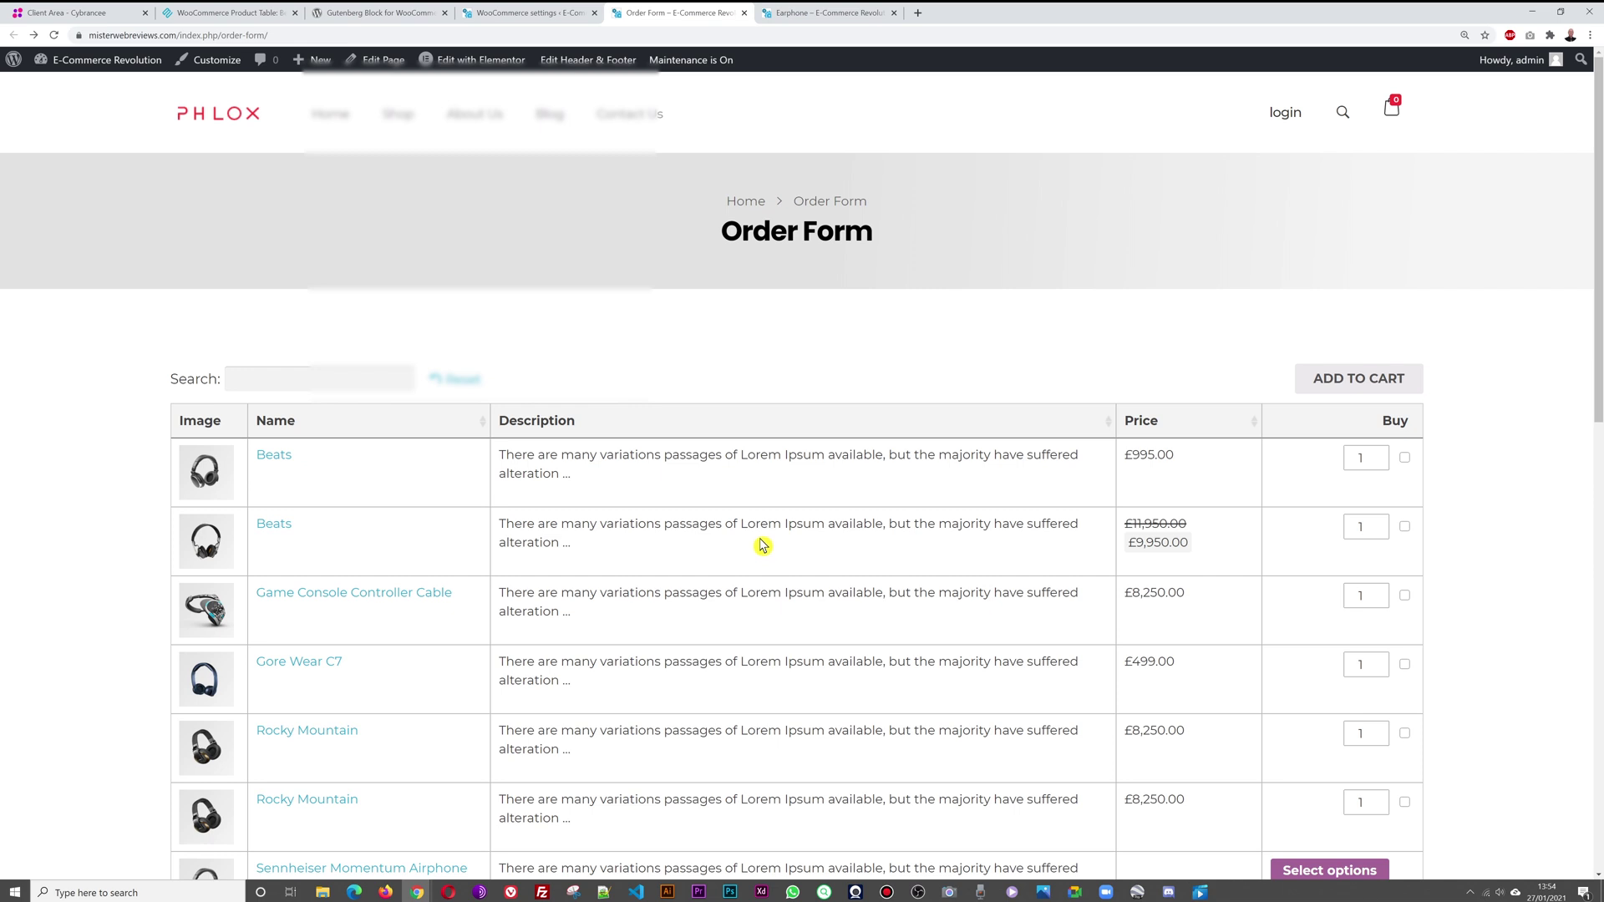
pyautogui.press('F5')
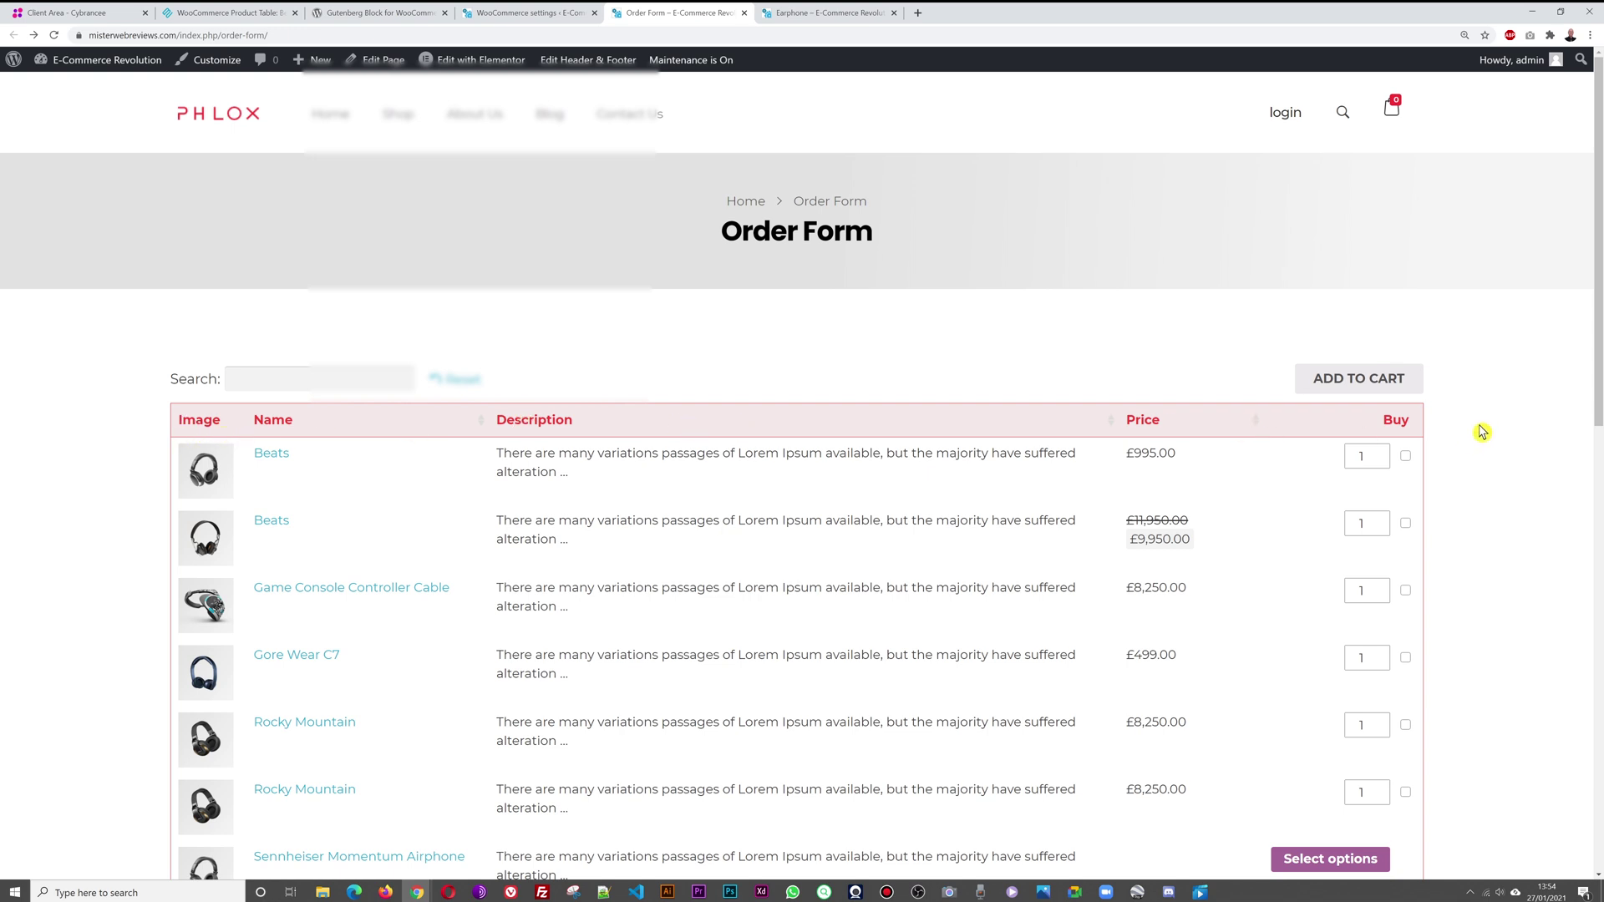
pyautogui.scroll(-3, 1484, 434)
pyautogui.scroll(-4, 1483, 433)
pyautogui.scroll(4, 1483, 433)
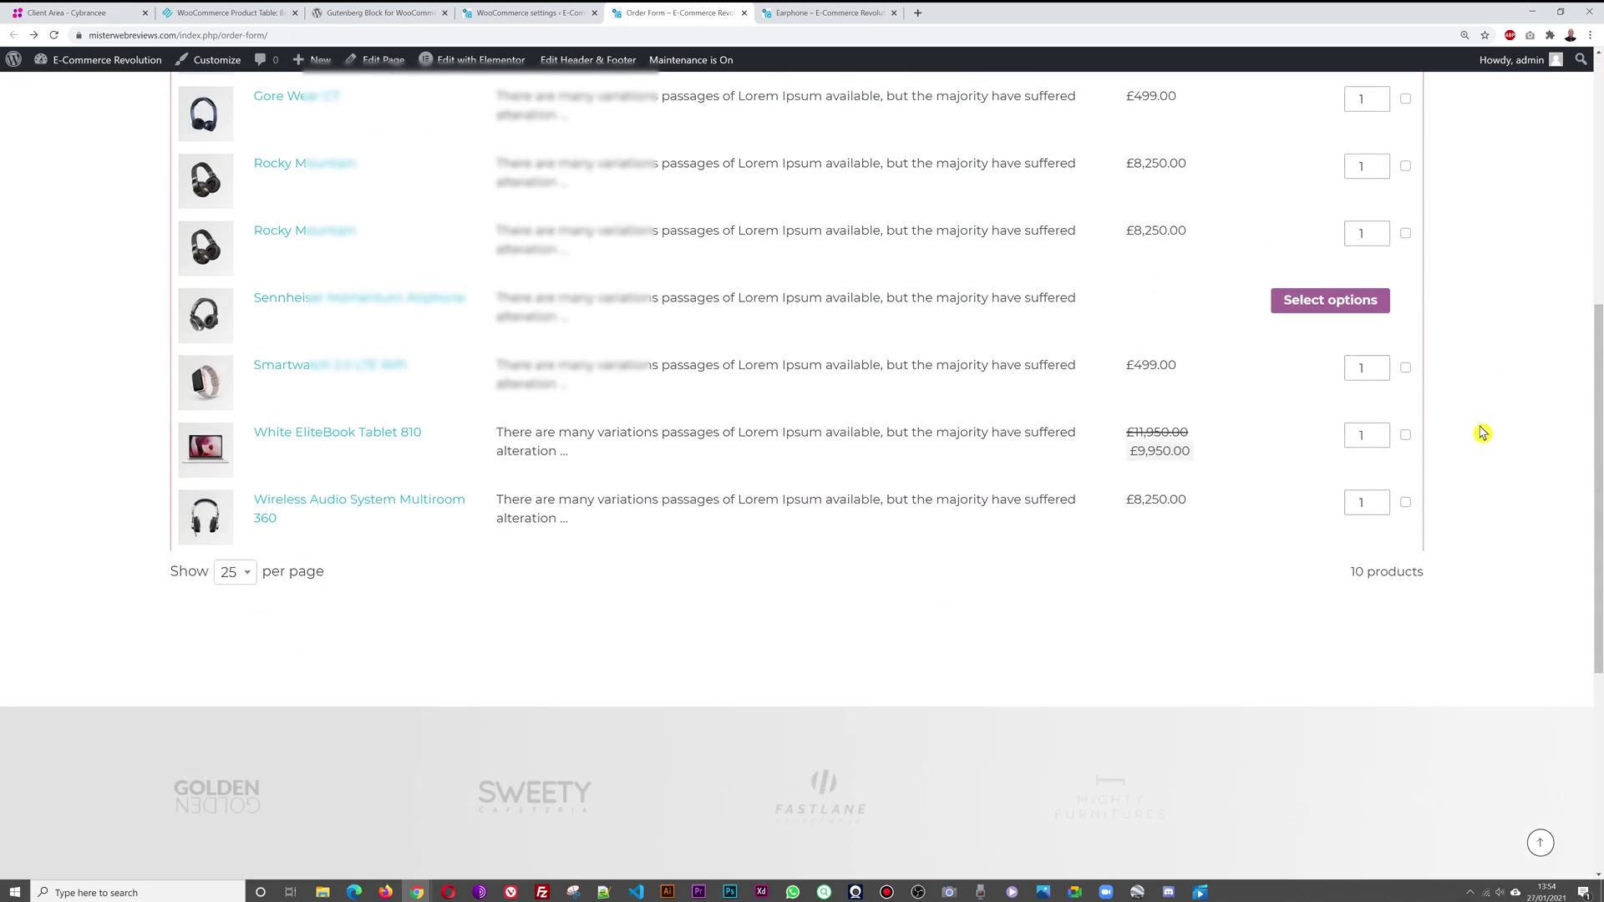
pyautogui.scroll(4, 1482, 432)
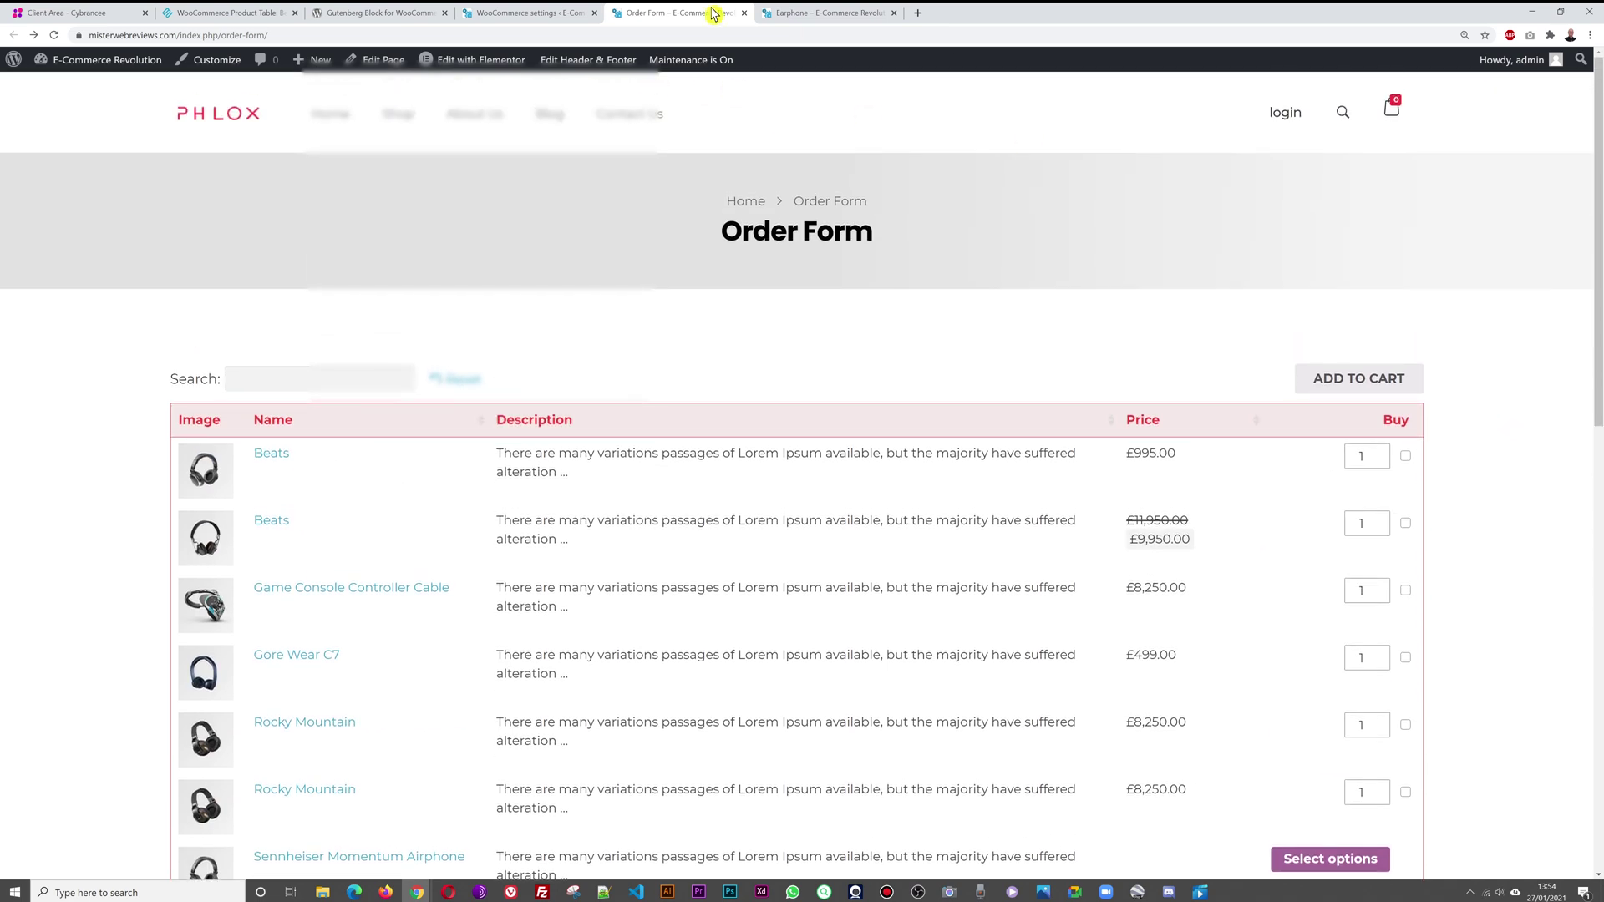
# Step: Set the External border size to 4 and the Header and Cell border sizes to 1, and save the changes
pyautogui.click(547, 13)
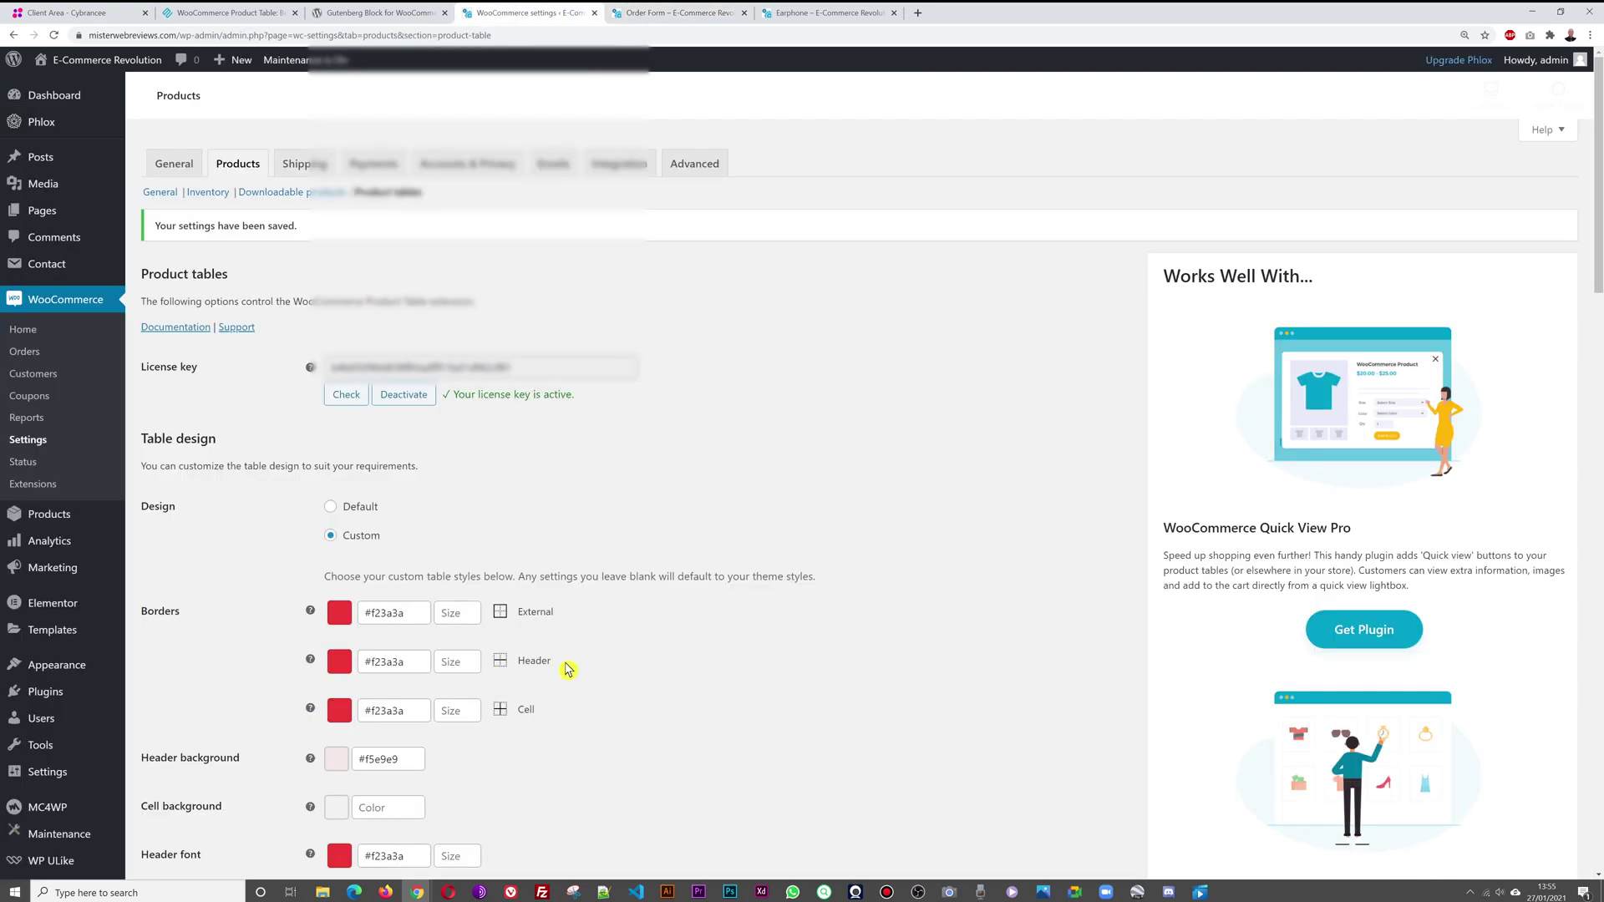
pyautogui.click(469, 609)
pyautogui.click(468, 657)
pyautogui.click(469, 707)
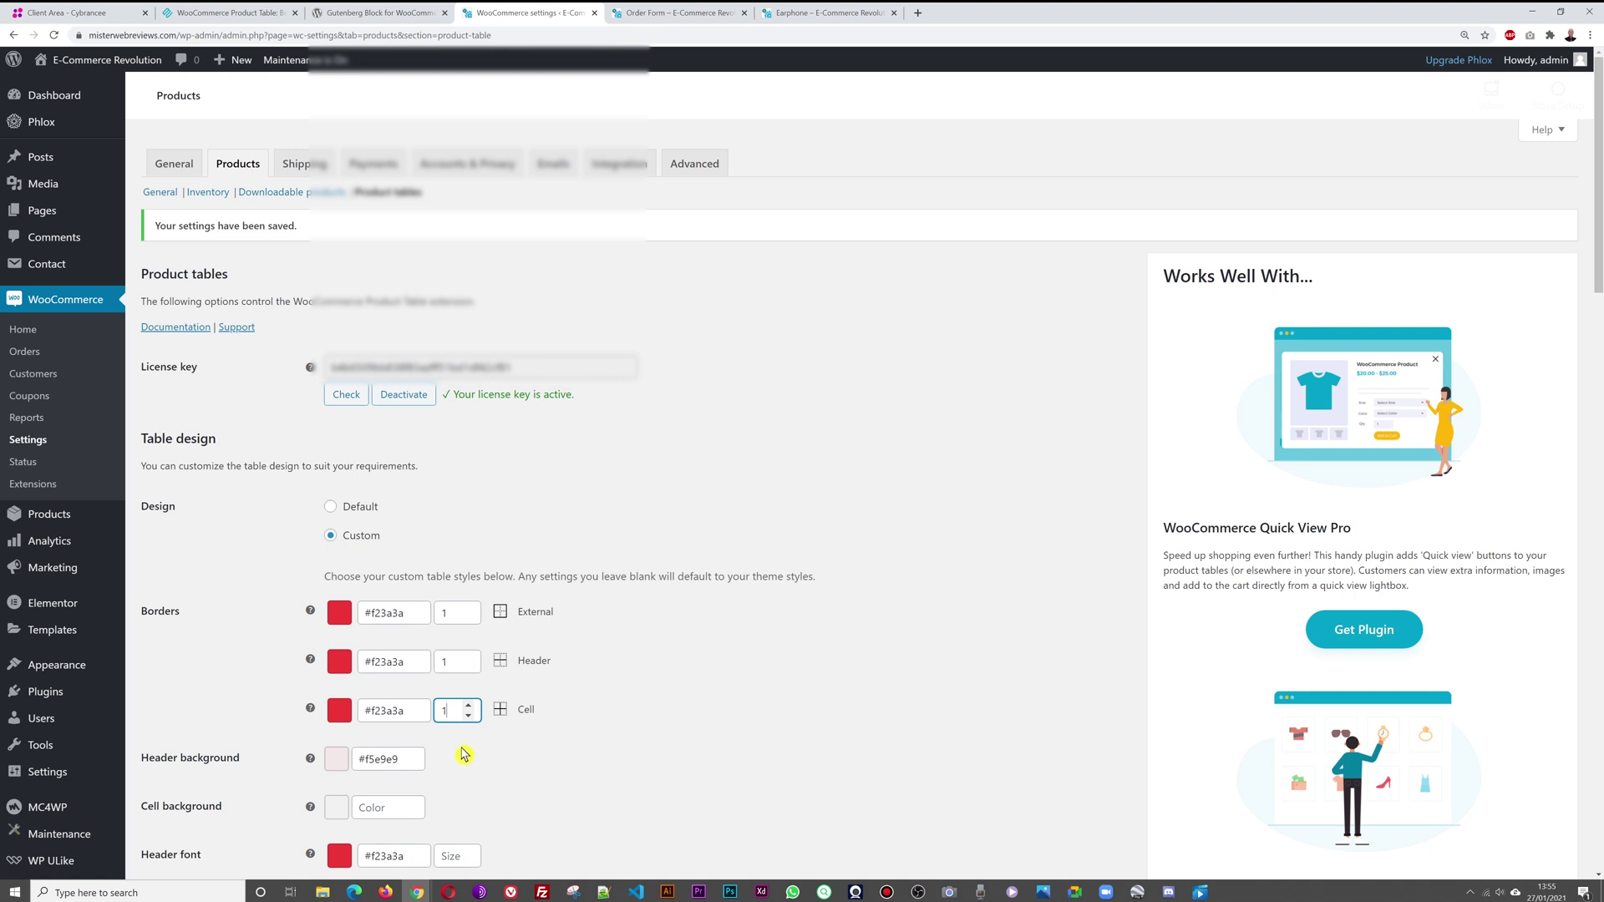
pyautogui.click(469, 609)
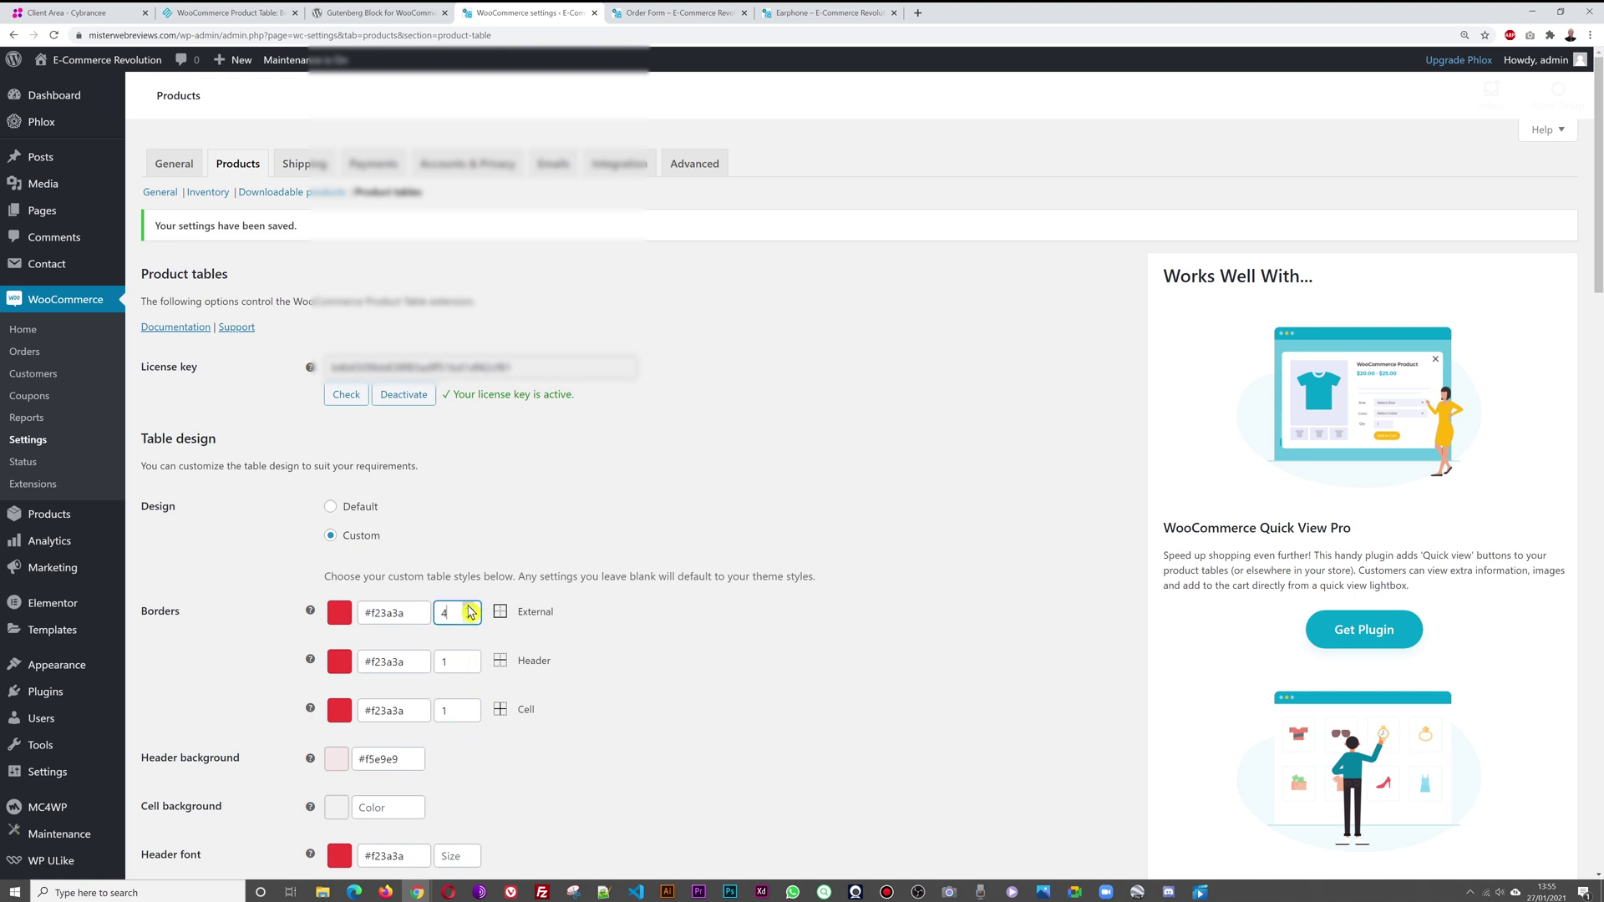
pyautogui.click(731, 664)
pyautogui.scroll(-20, 710, 711)
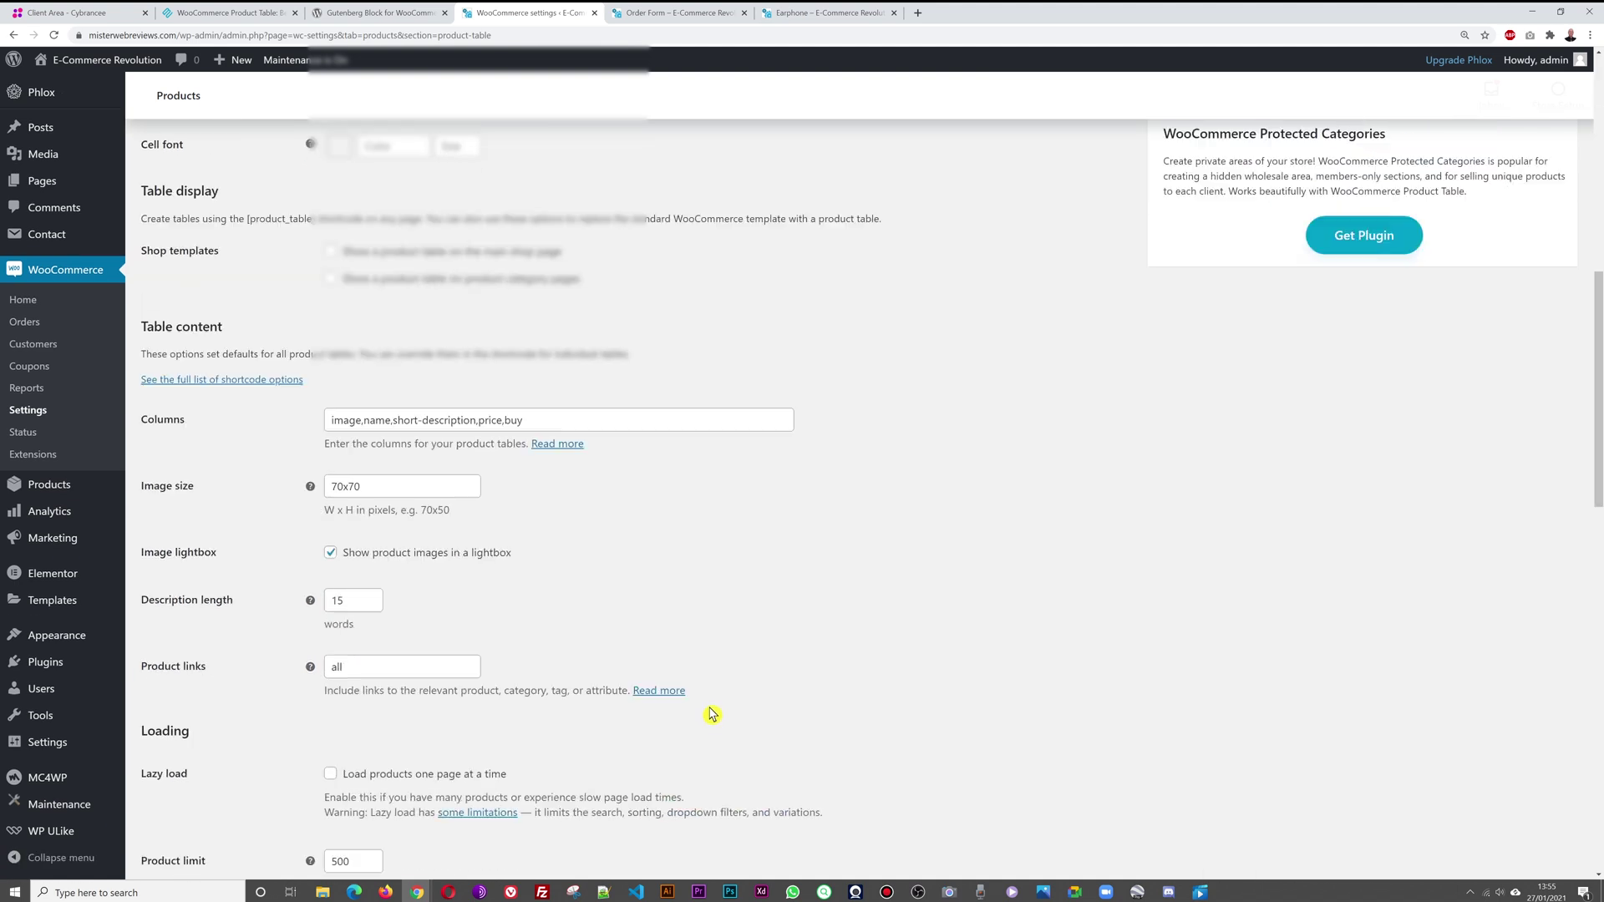
pyautogui.click(199, 803)
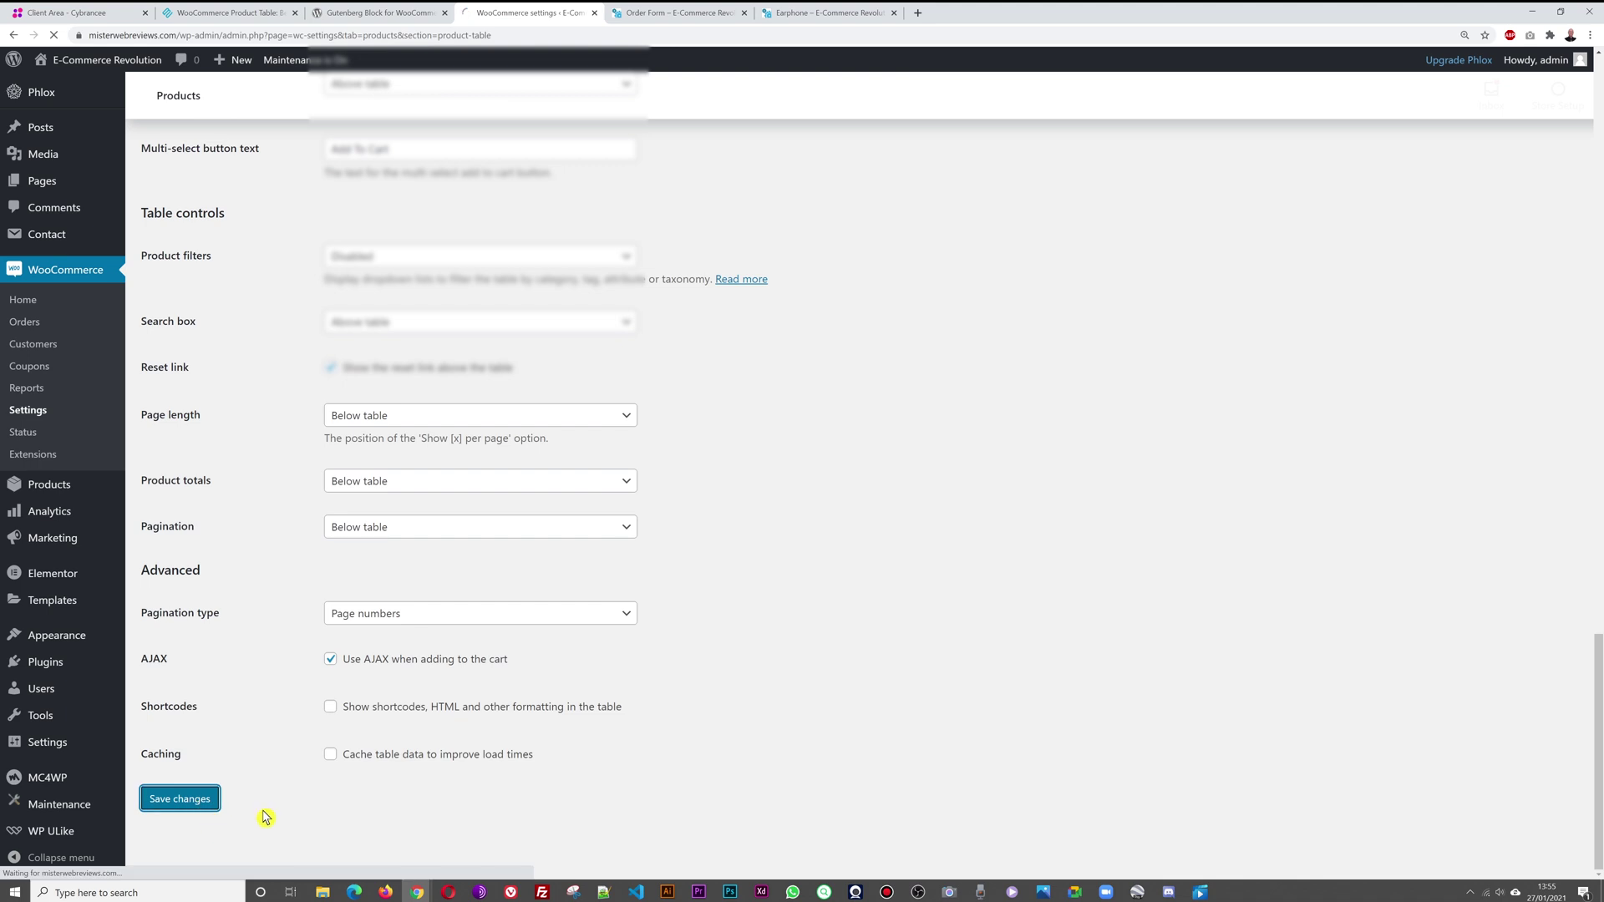
# Step: Reload the published Order Form and examine the external, header and cell border thickness along the whole product table
pyautogui.click(668, 13)
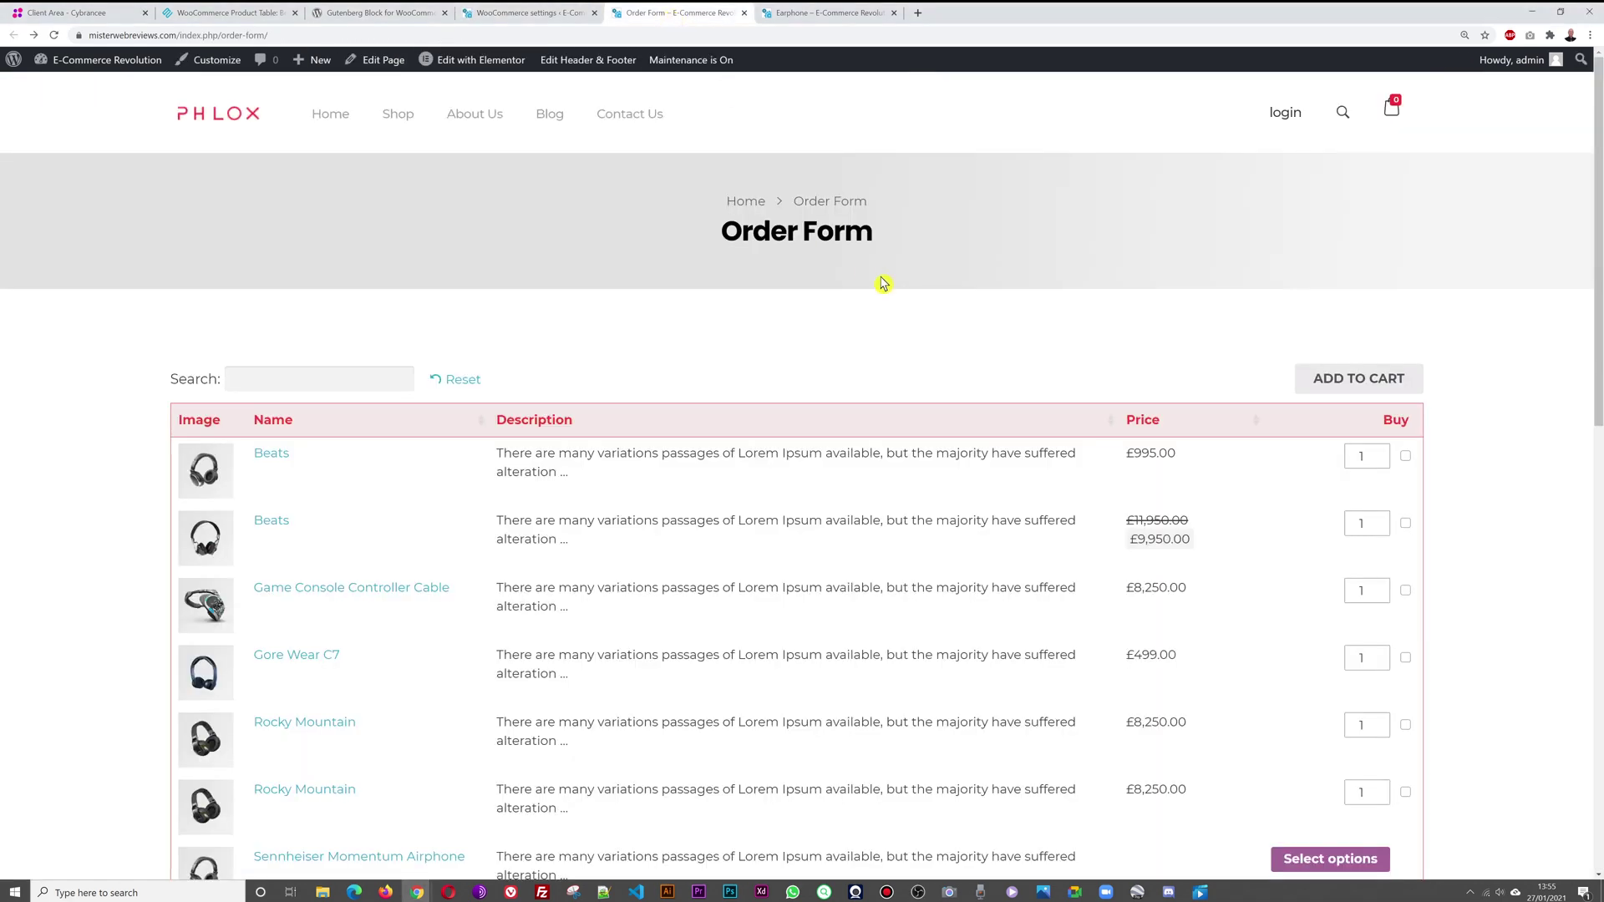
pyautogui.press('F5')
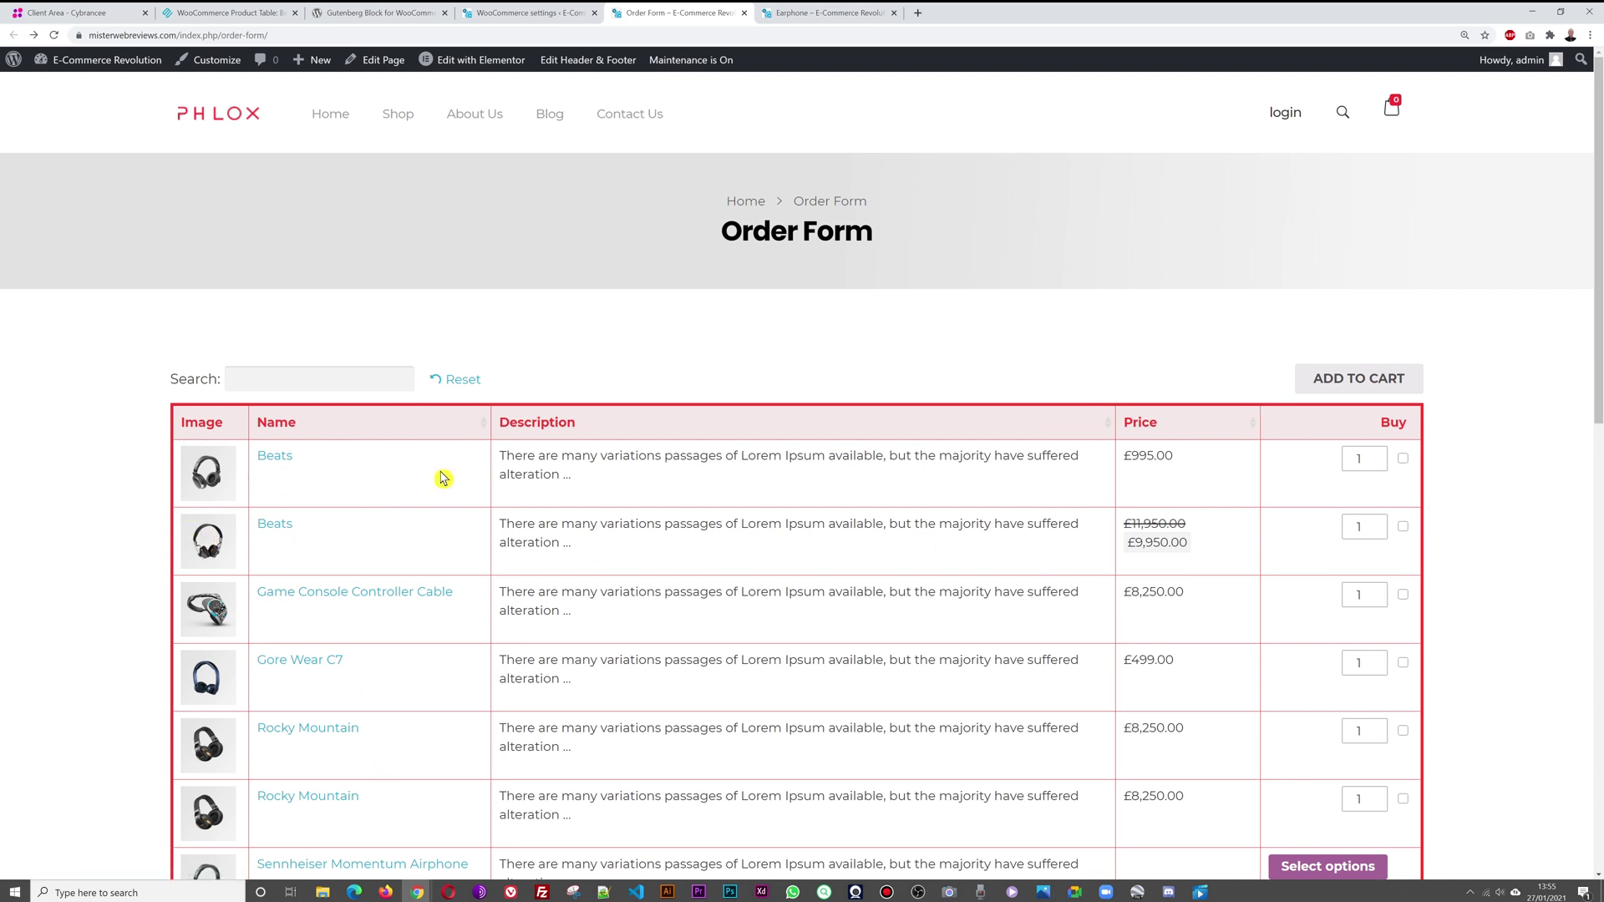
pyautogui.scroll(-1, 1519, 457)
pyautogui.scroll(-5, 1519, 457)
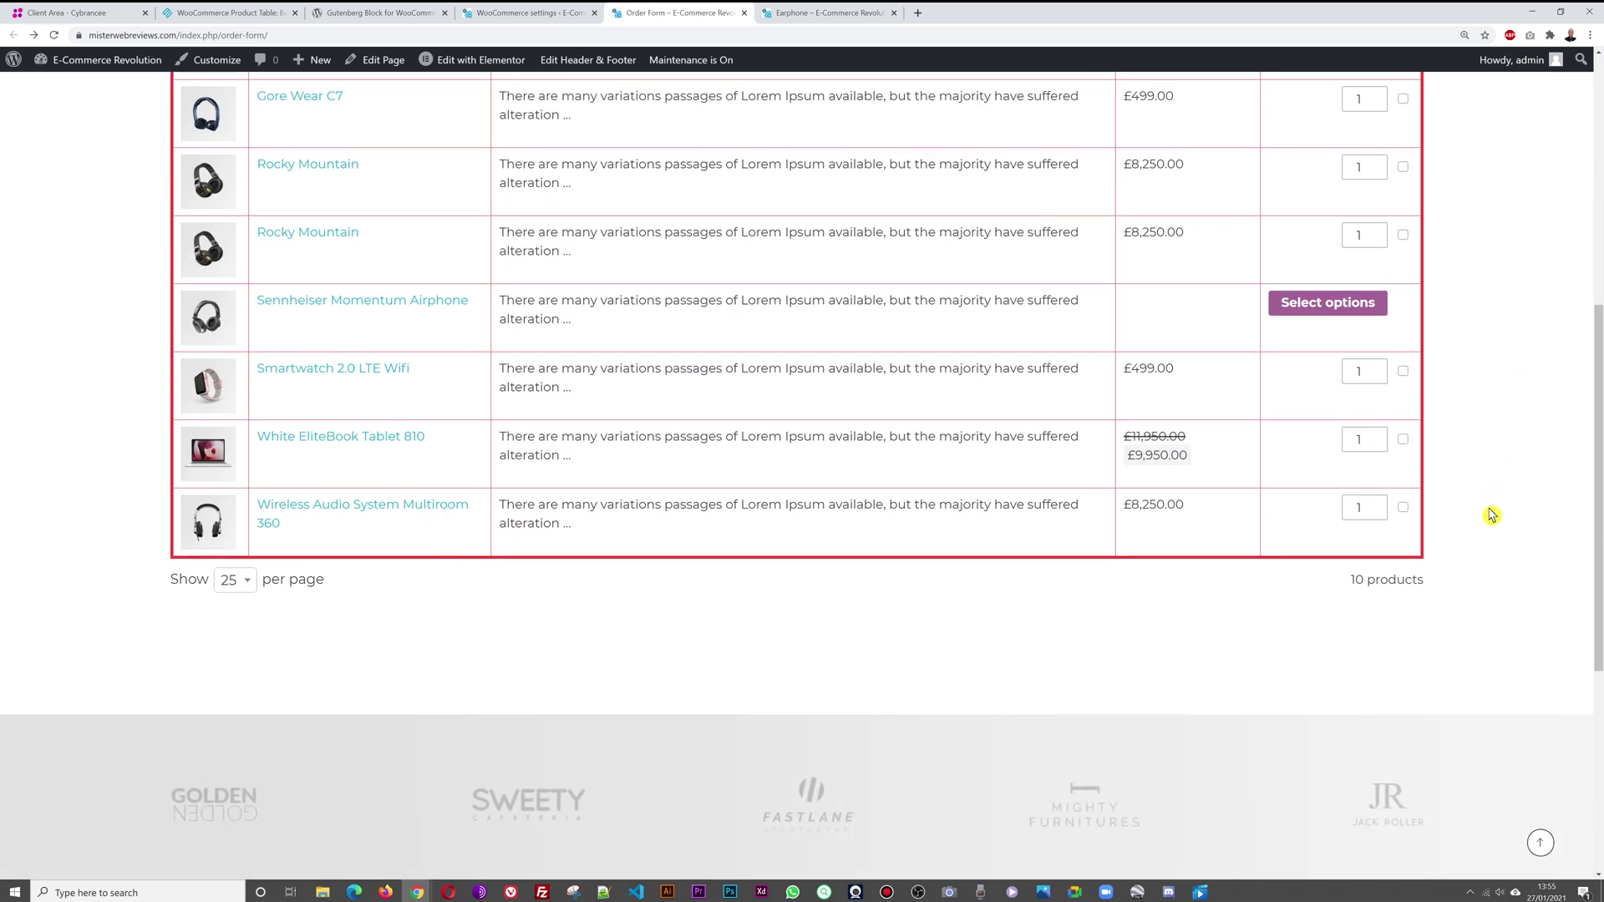
pyautogui.scroll(2, 1492, 516)
pyautogui.scroll(1, 1492, 516)
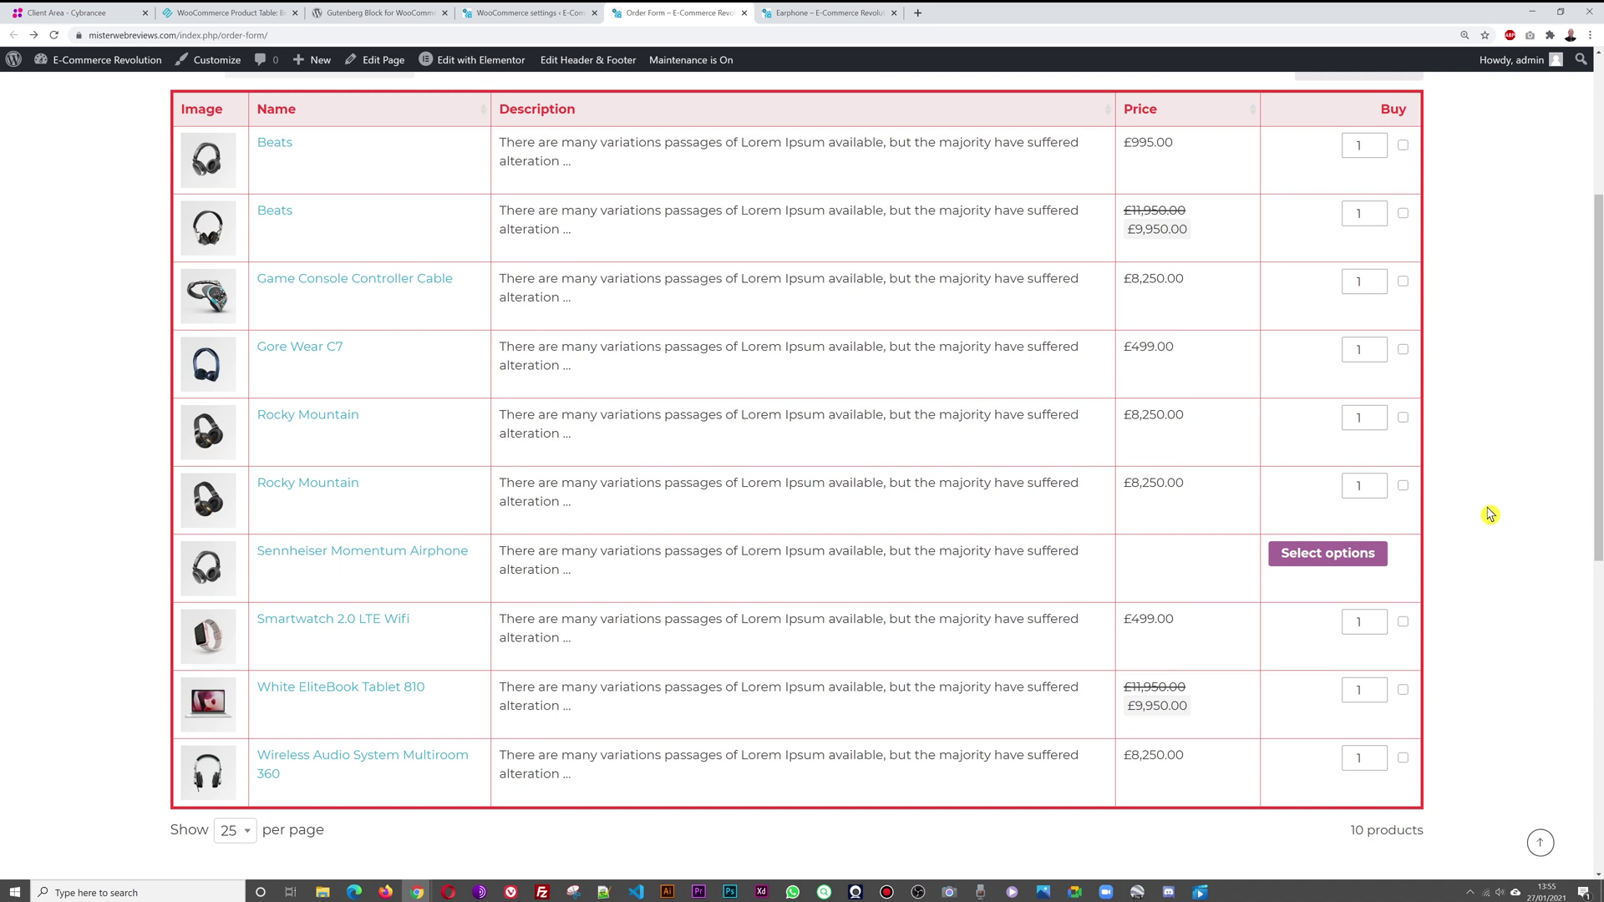
pyautogui.scroll(1, 1494, 519)
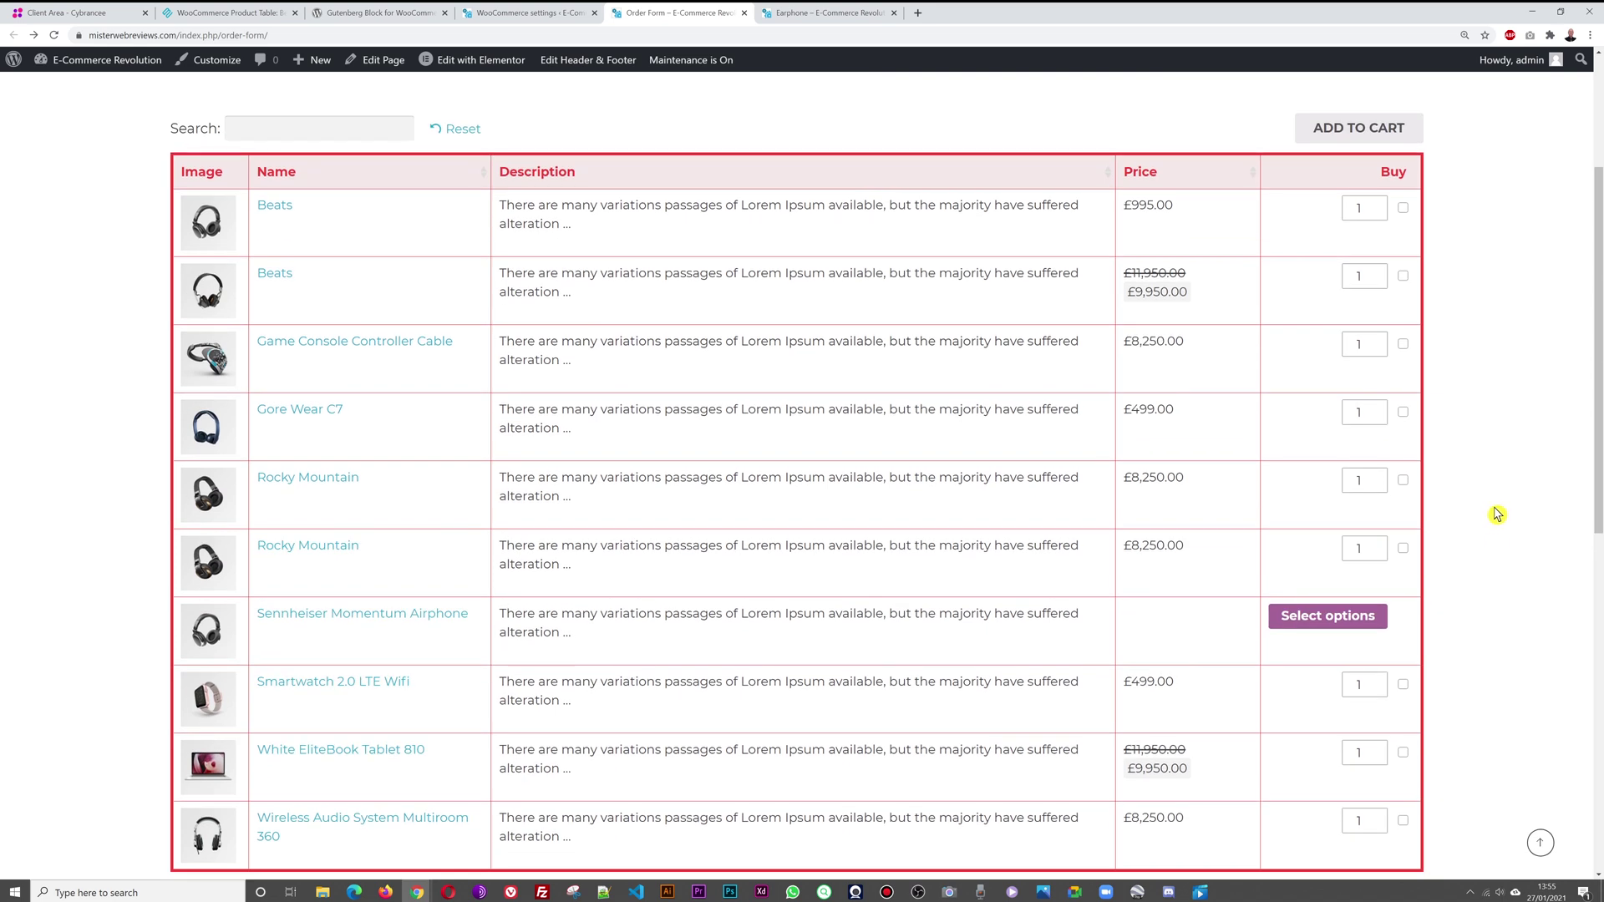
pyautogui.scroll(4, 1497, 513)
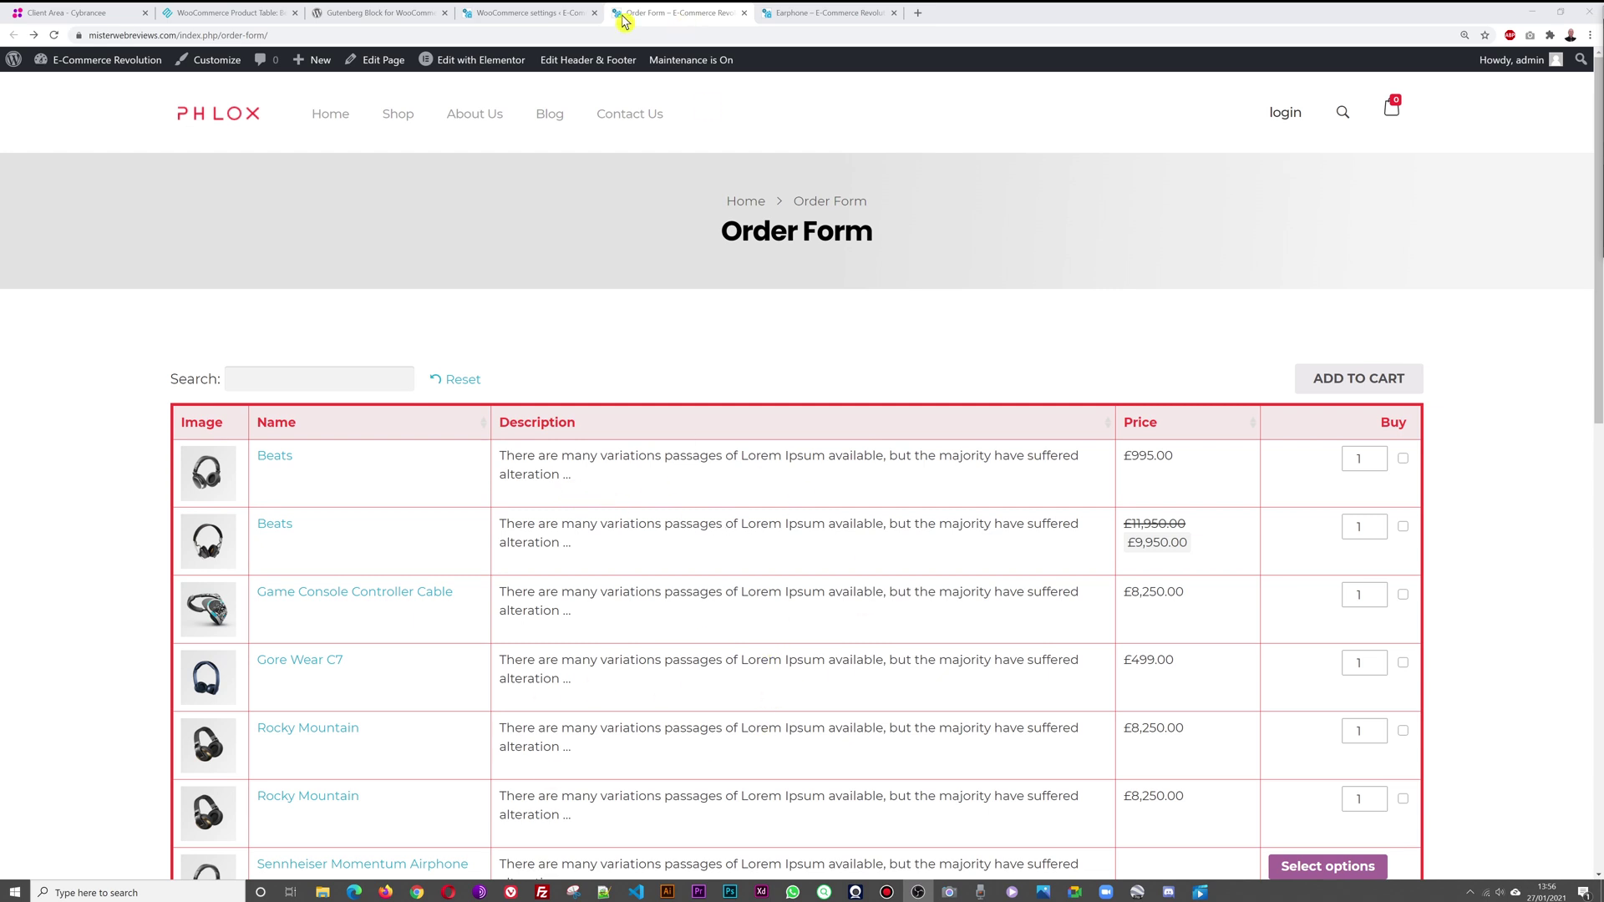
# Step: Set the product table's description length to 35 words and image size to 120x120, and save the changes
pyautogui.click(530, 13)
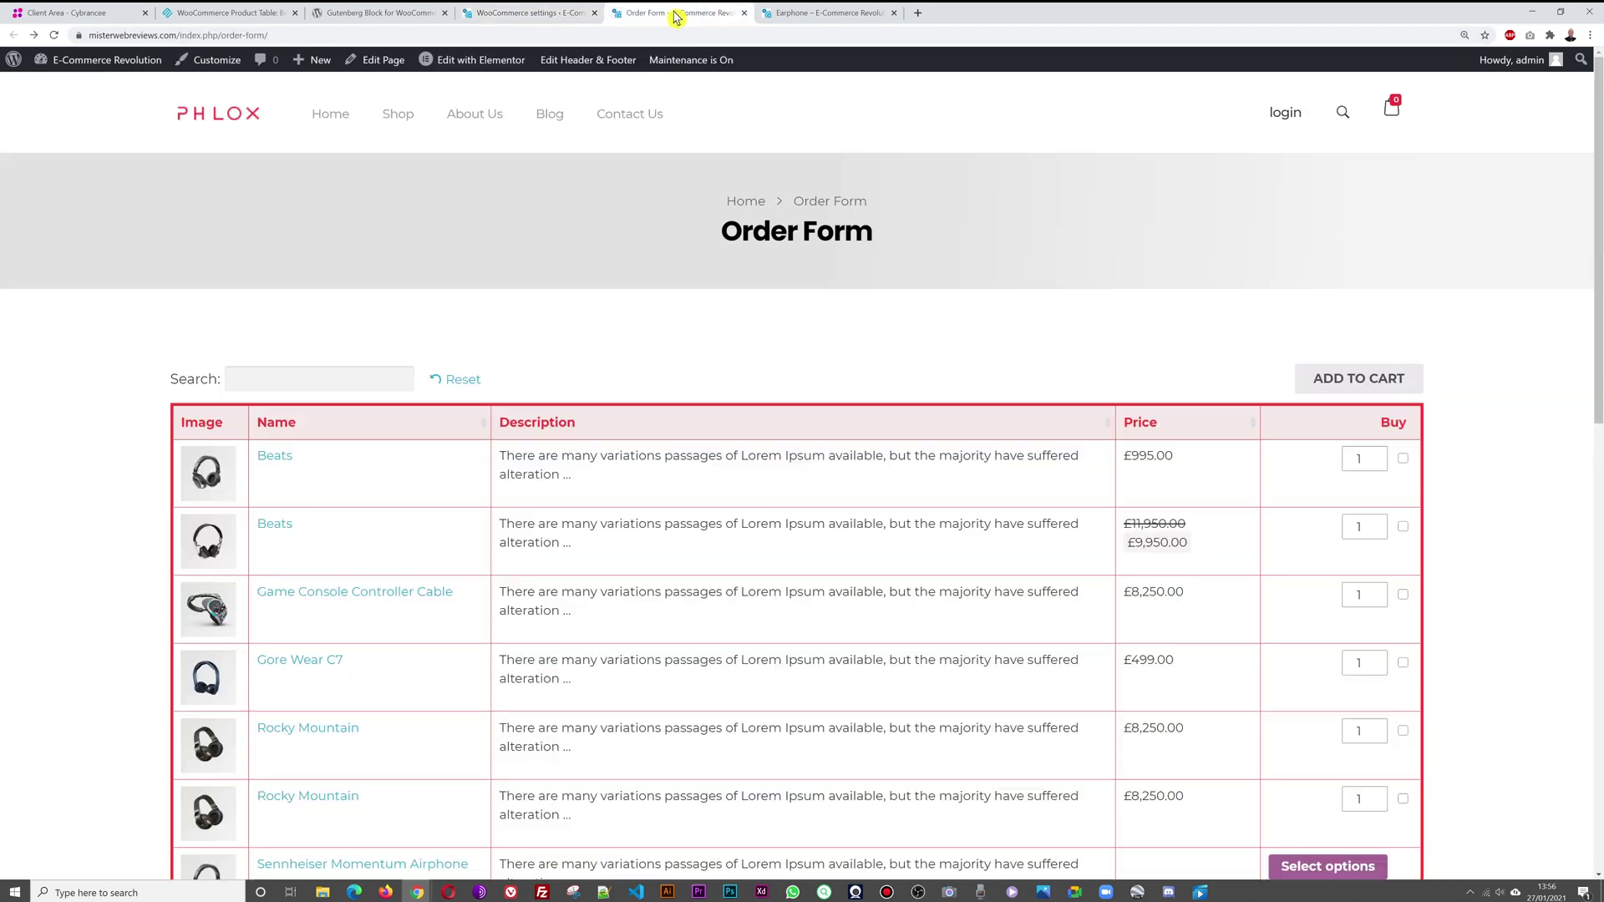
pyautogui.click(679, 14)
pyautogui.click(528, 13)
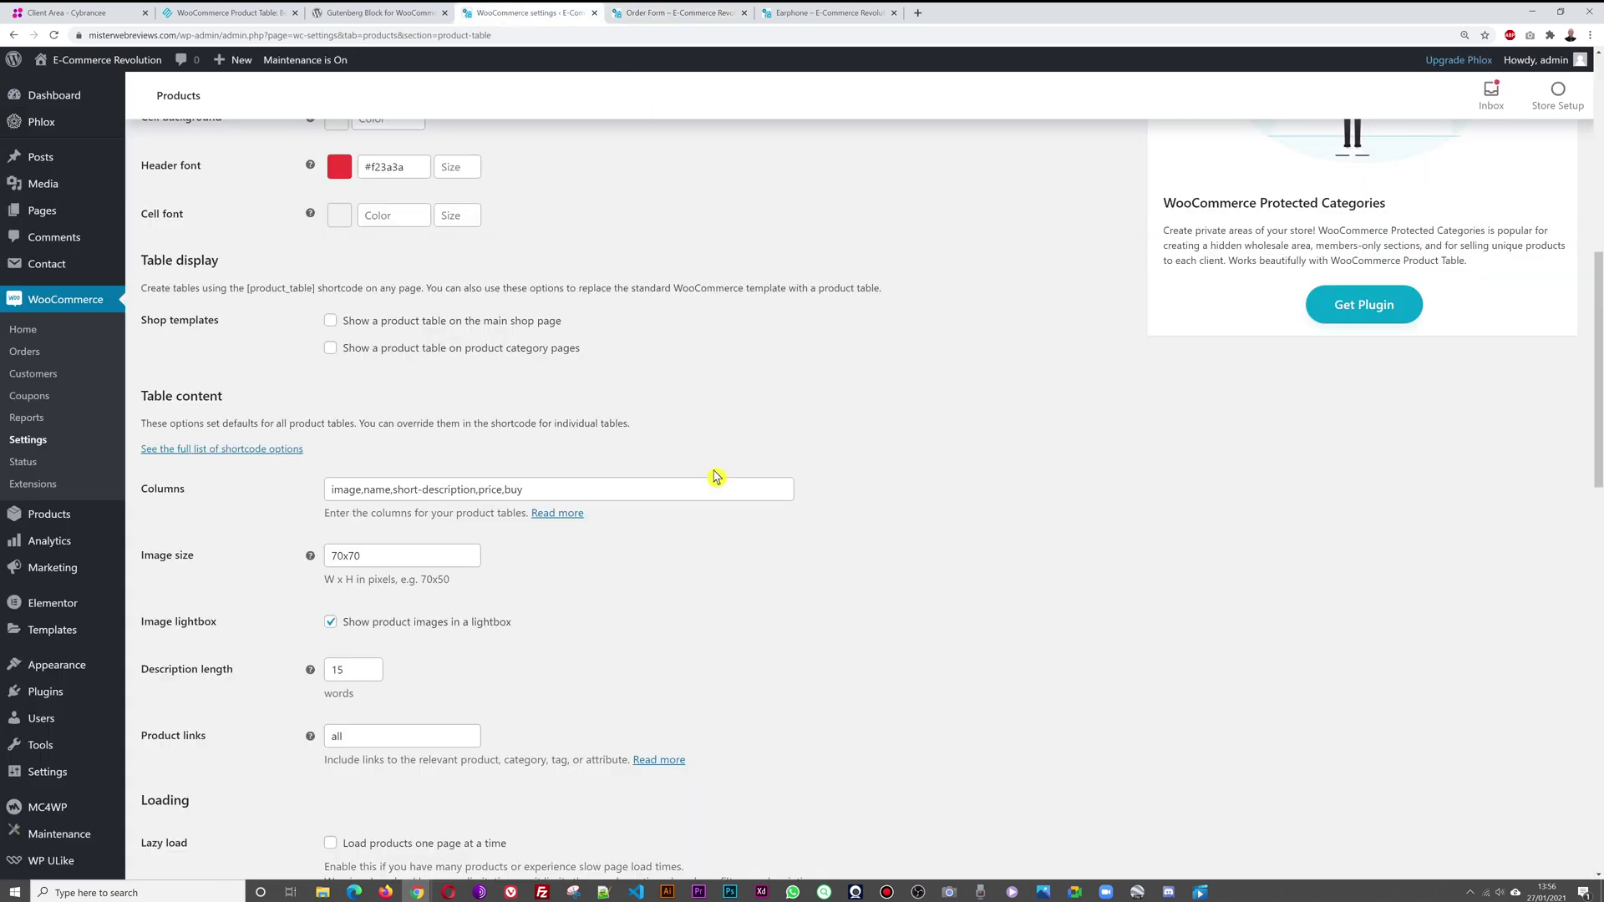
pyautogui.scroll(-1, 739, 584)
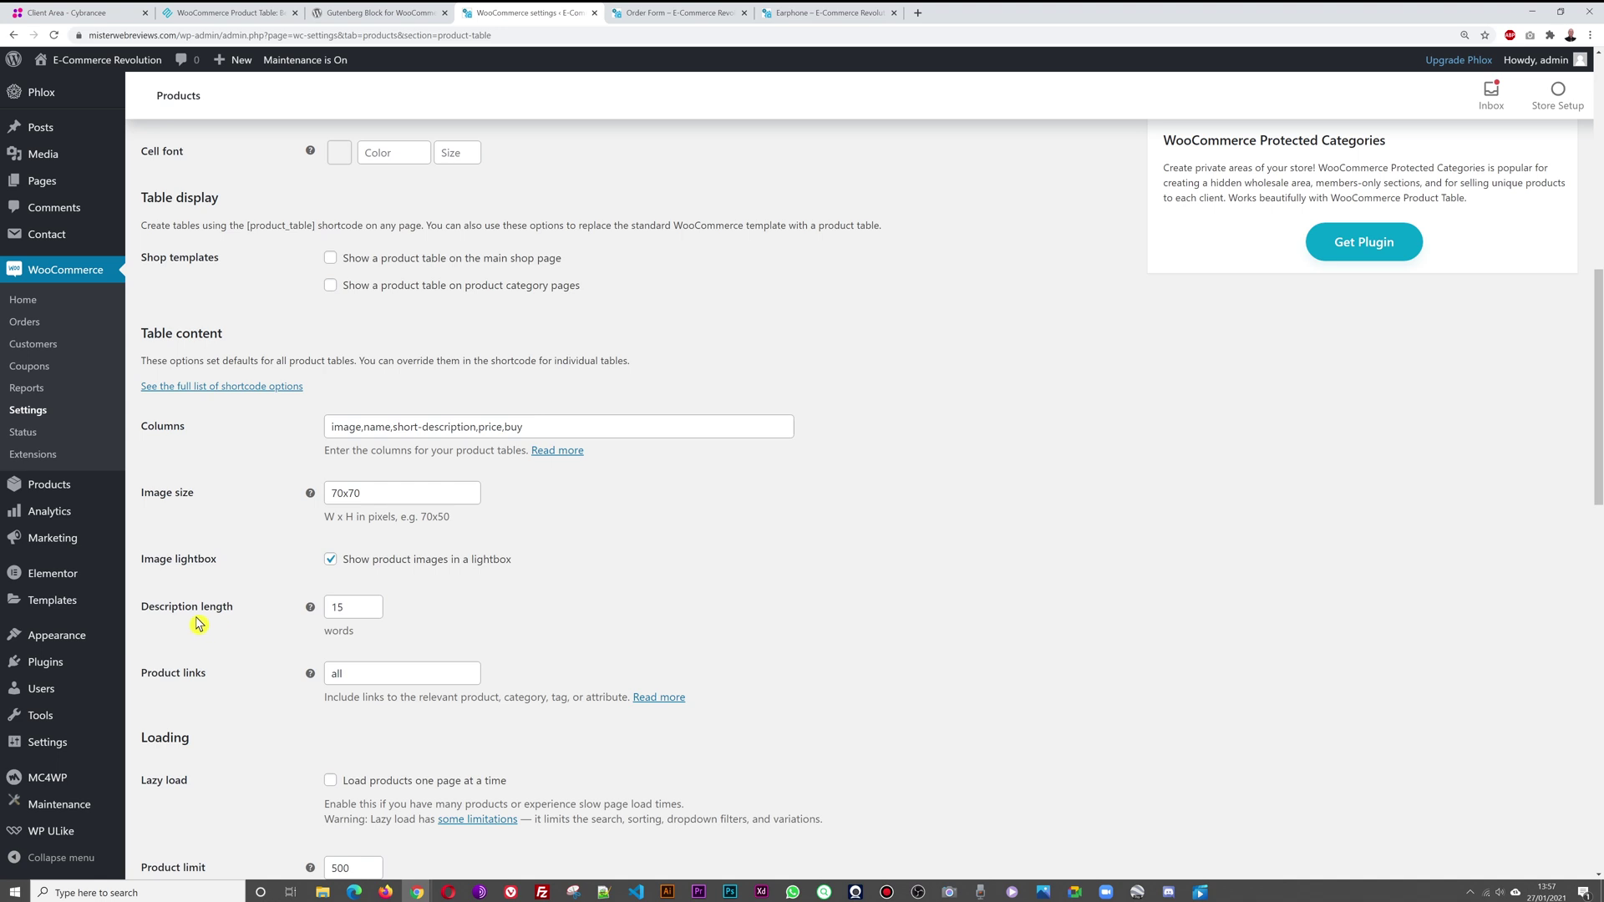
pyautogui.doubleClick(351, 609)
pyautogui.click(633, 596)
pyautogui.moveTo(376, 494); pyautogui.dragTo(328, 500)
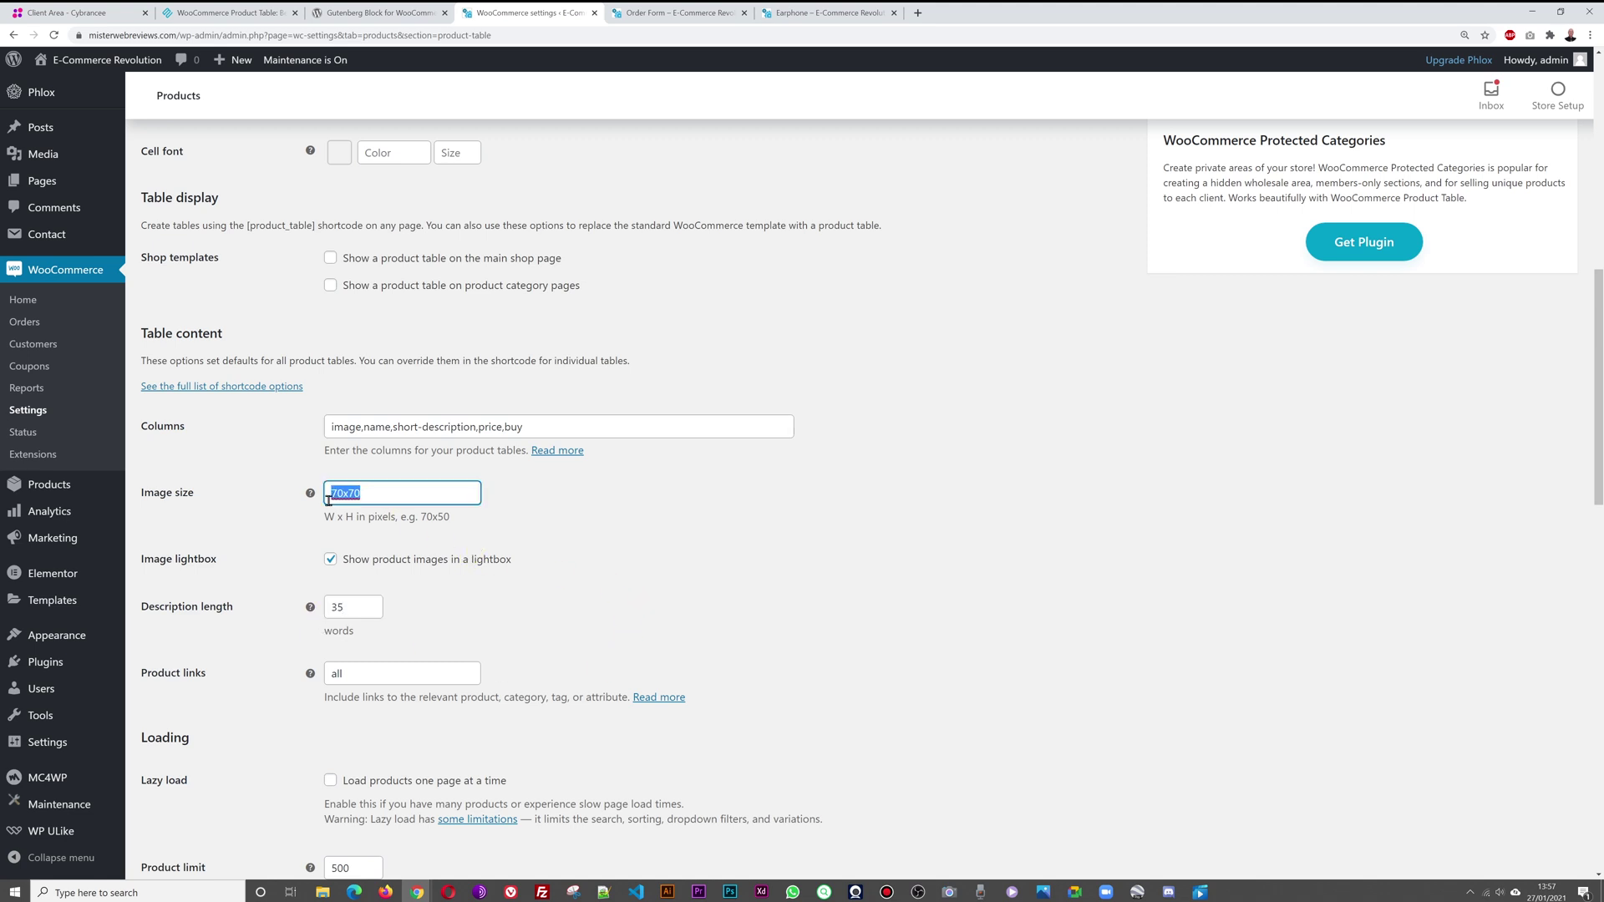
pyautogui.write('120x12')
pyautogui.scroll(-20, 759, 585)
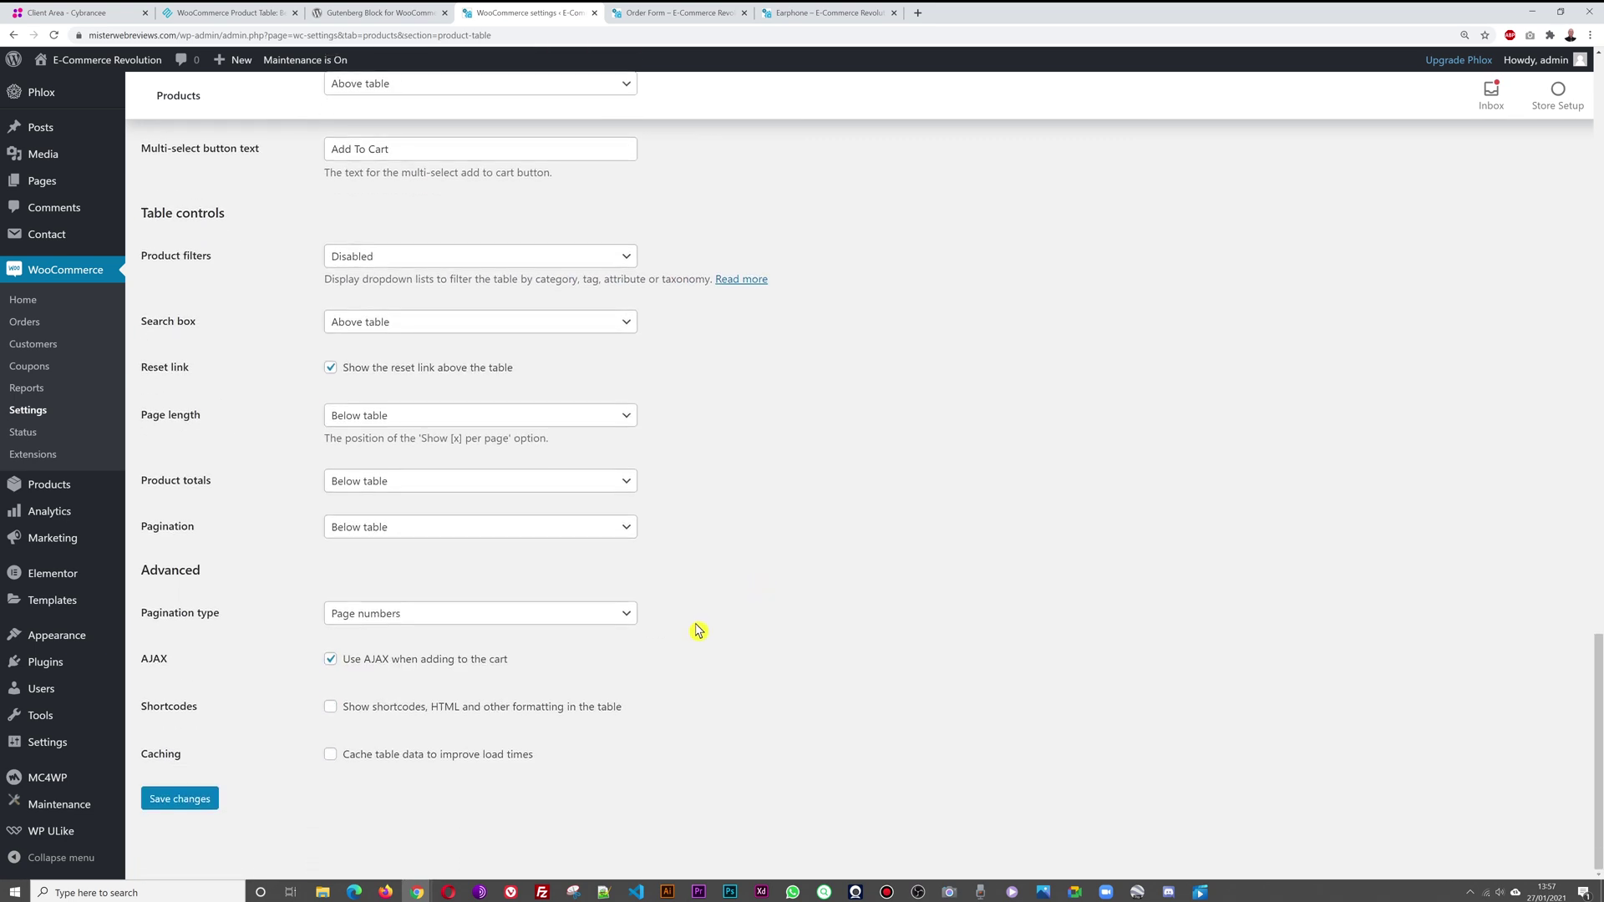
pyautogui.click(177, 809)
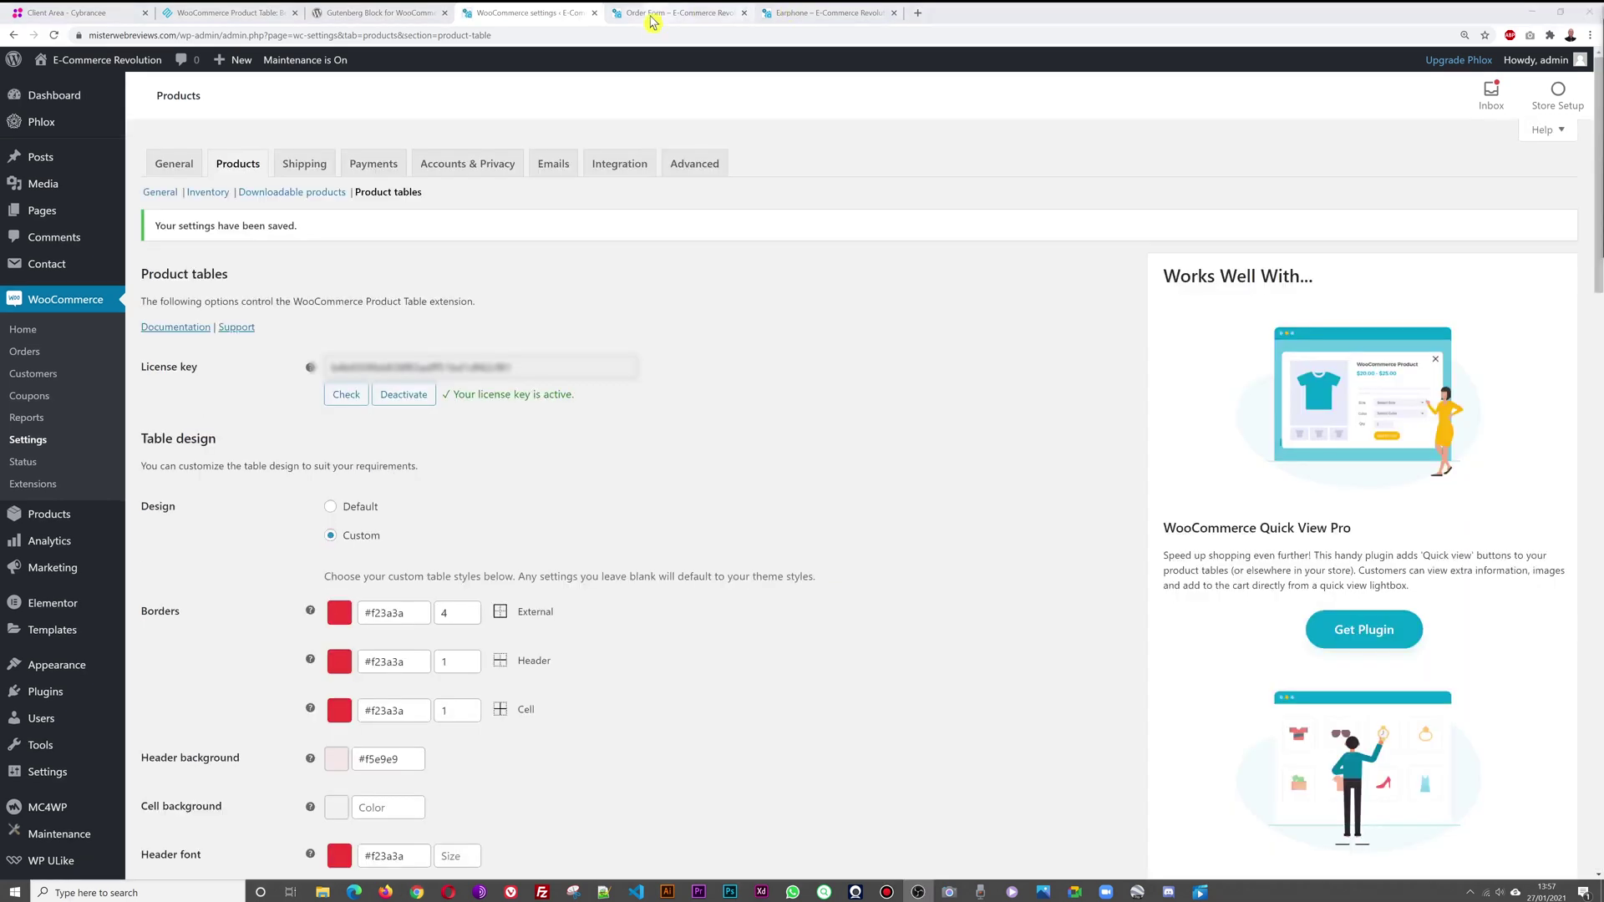
# Step: Check the product image size and description length on the published Order Form, down to the last product row
pyautogui.click(656, 14)
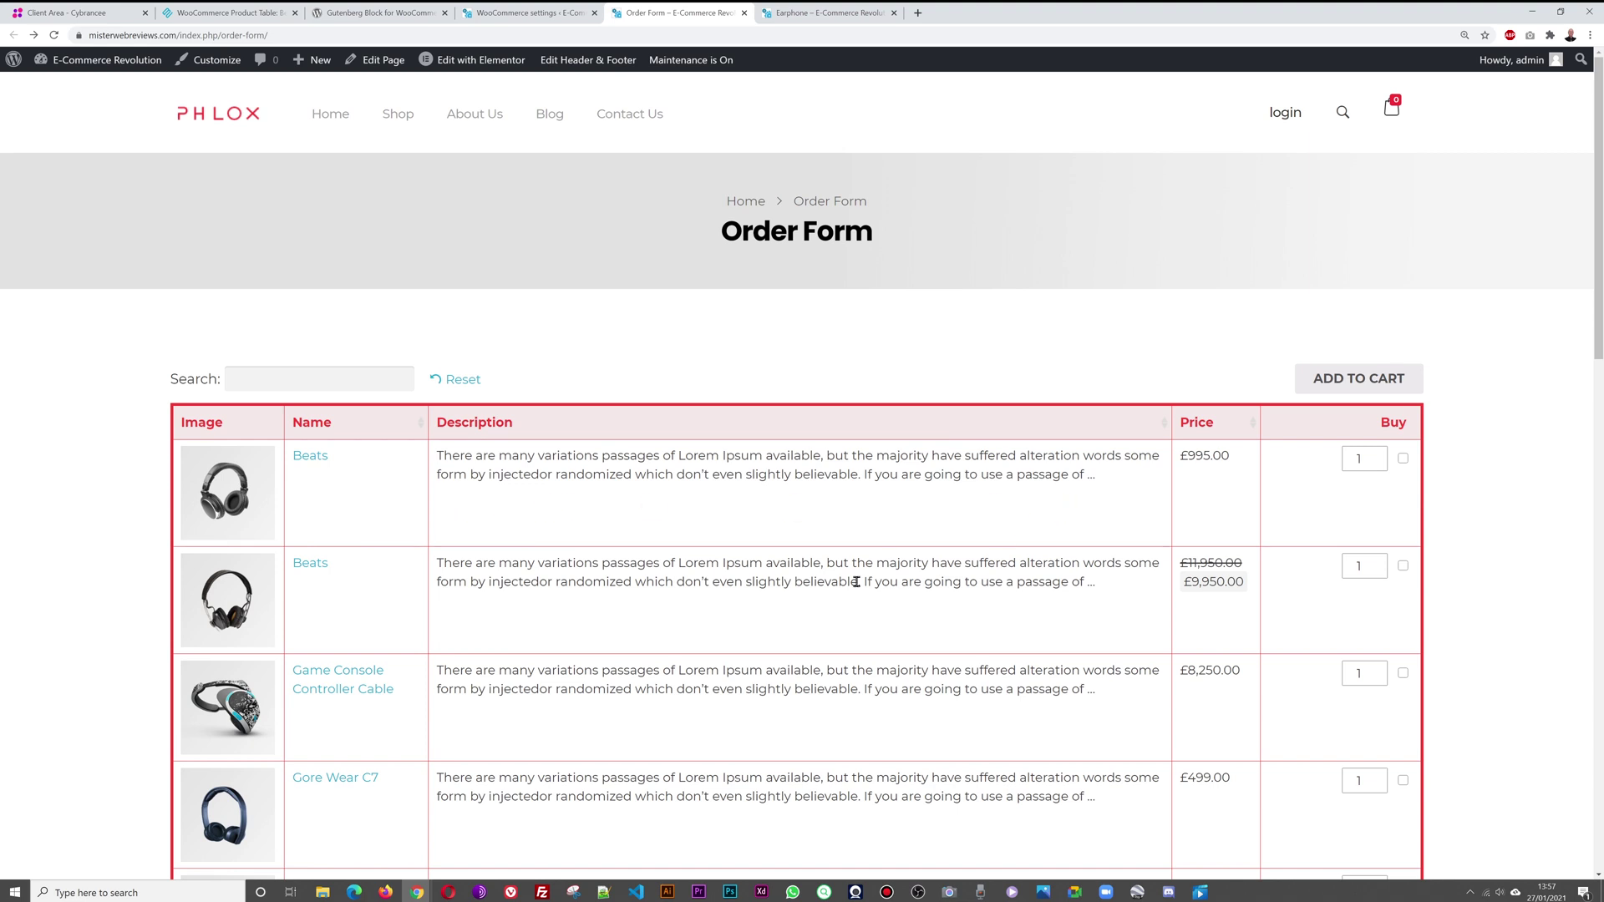
pyautogui.scroll(-9, 856, 581)
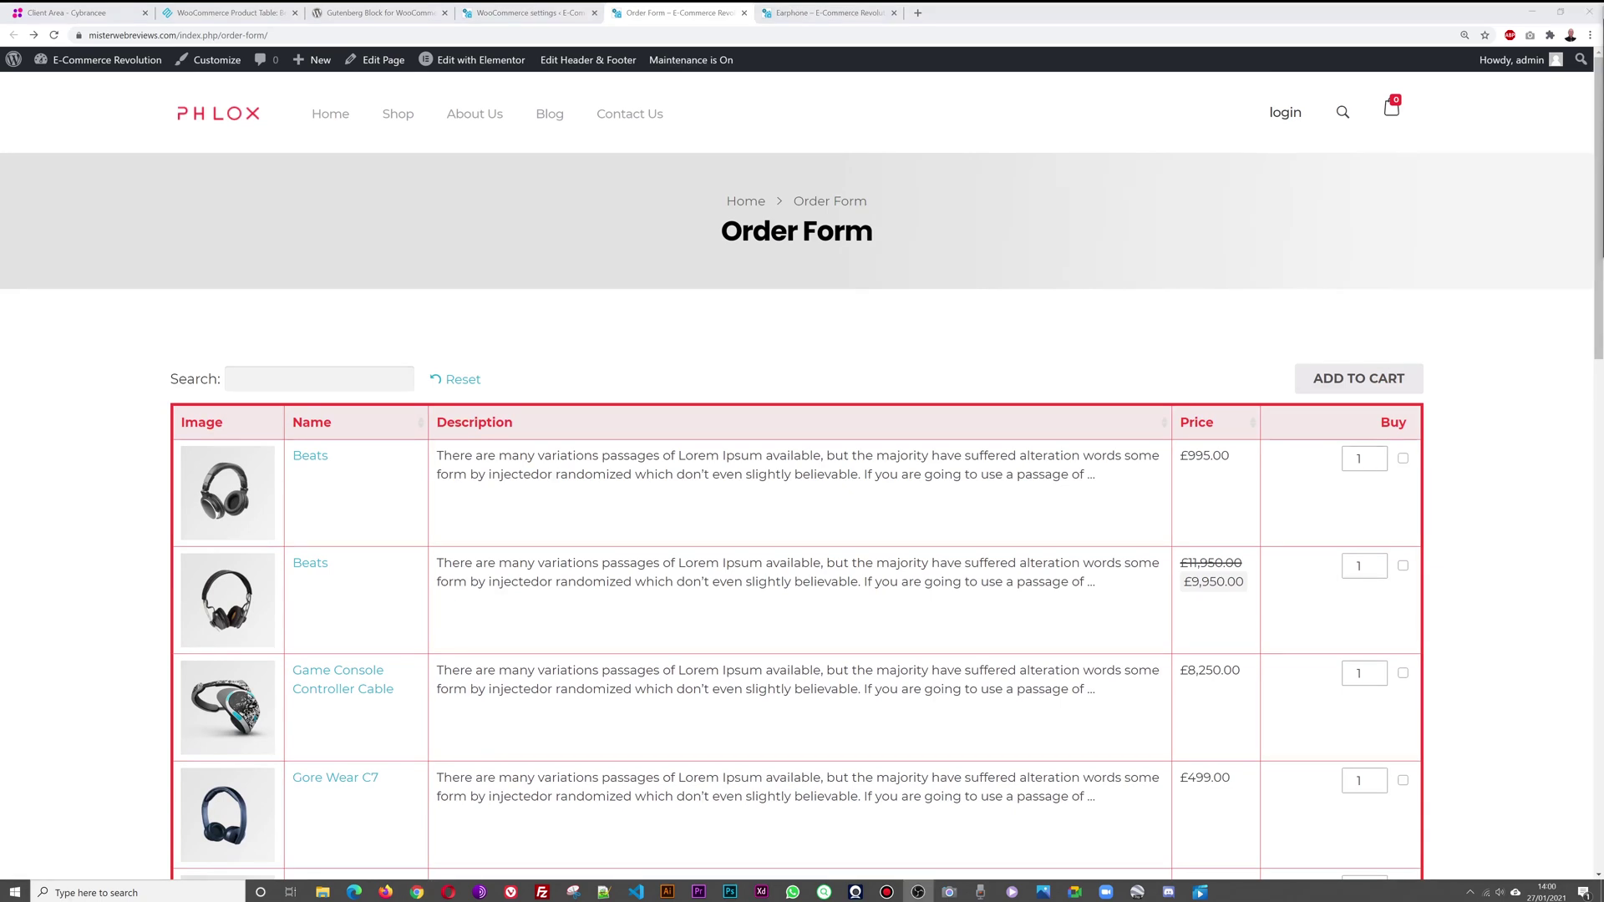
pyautogui.scroll(-14, 760, 441)
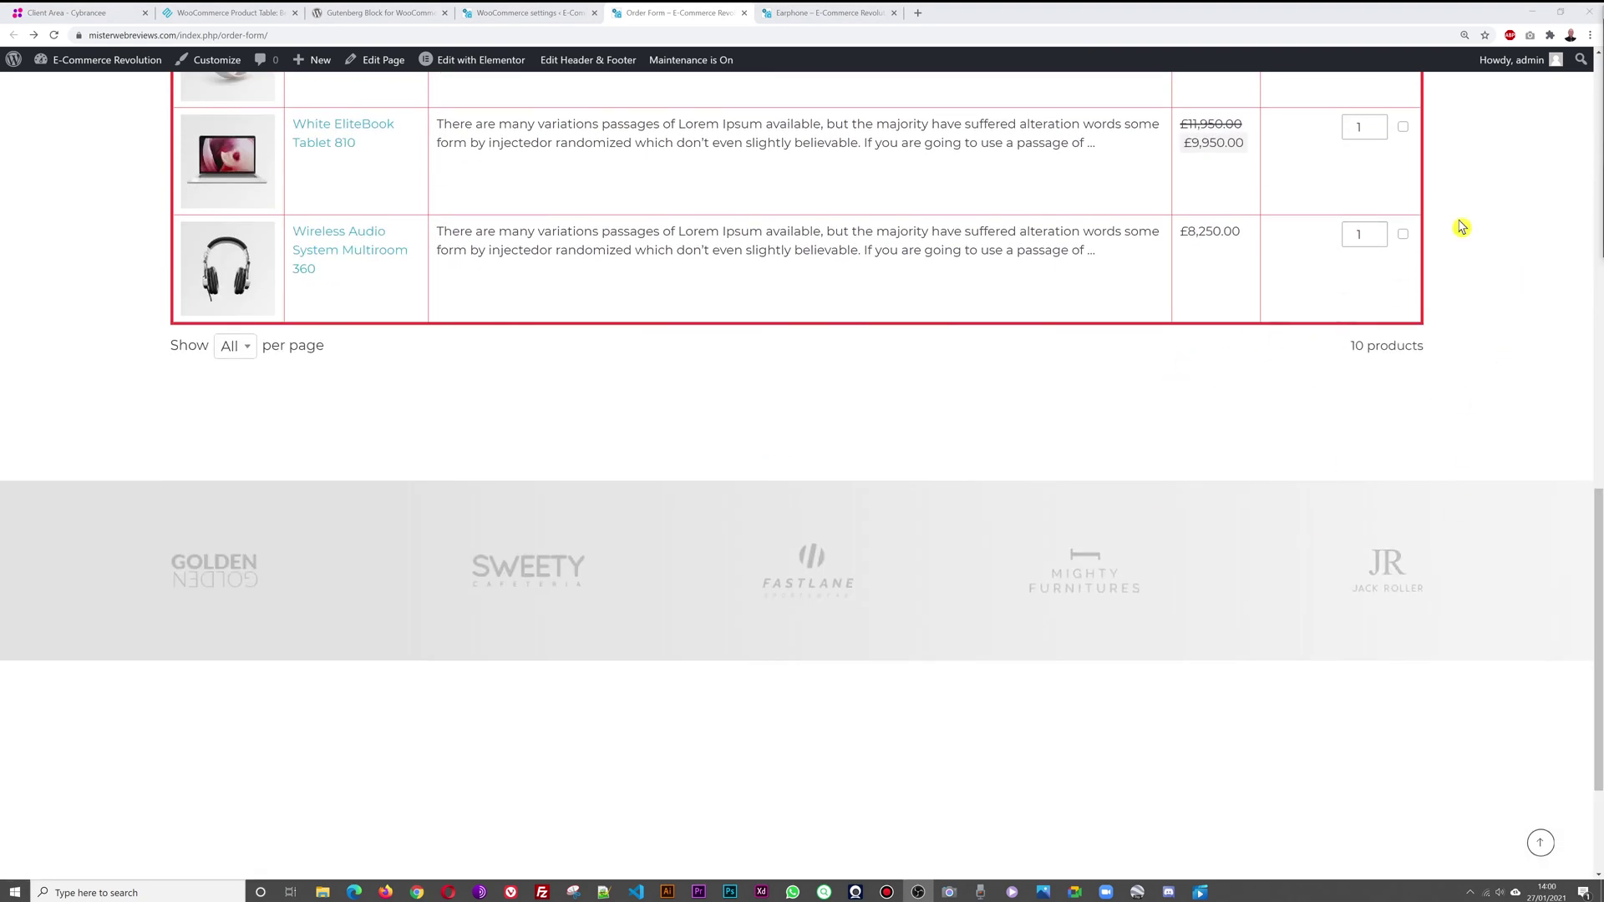
pyautogui.scroll(3, 1115, 422)
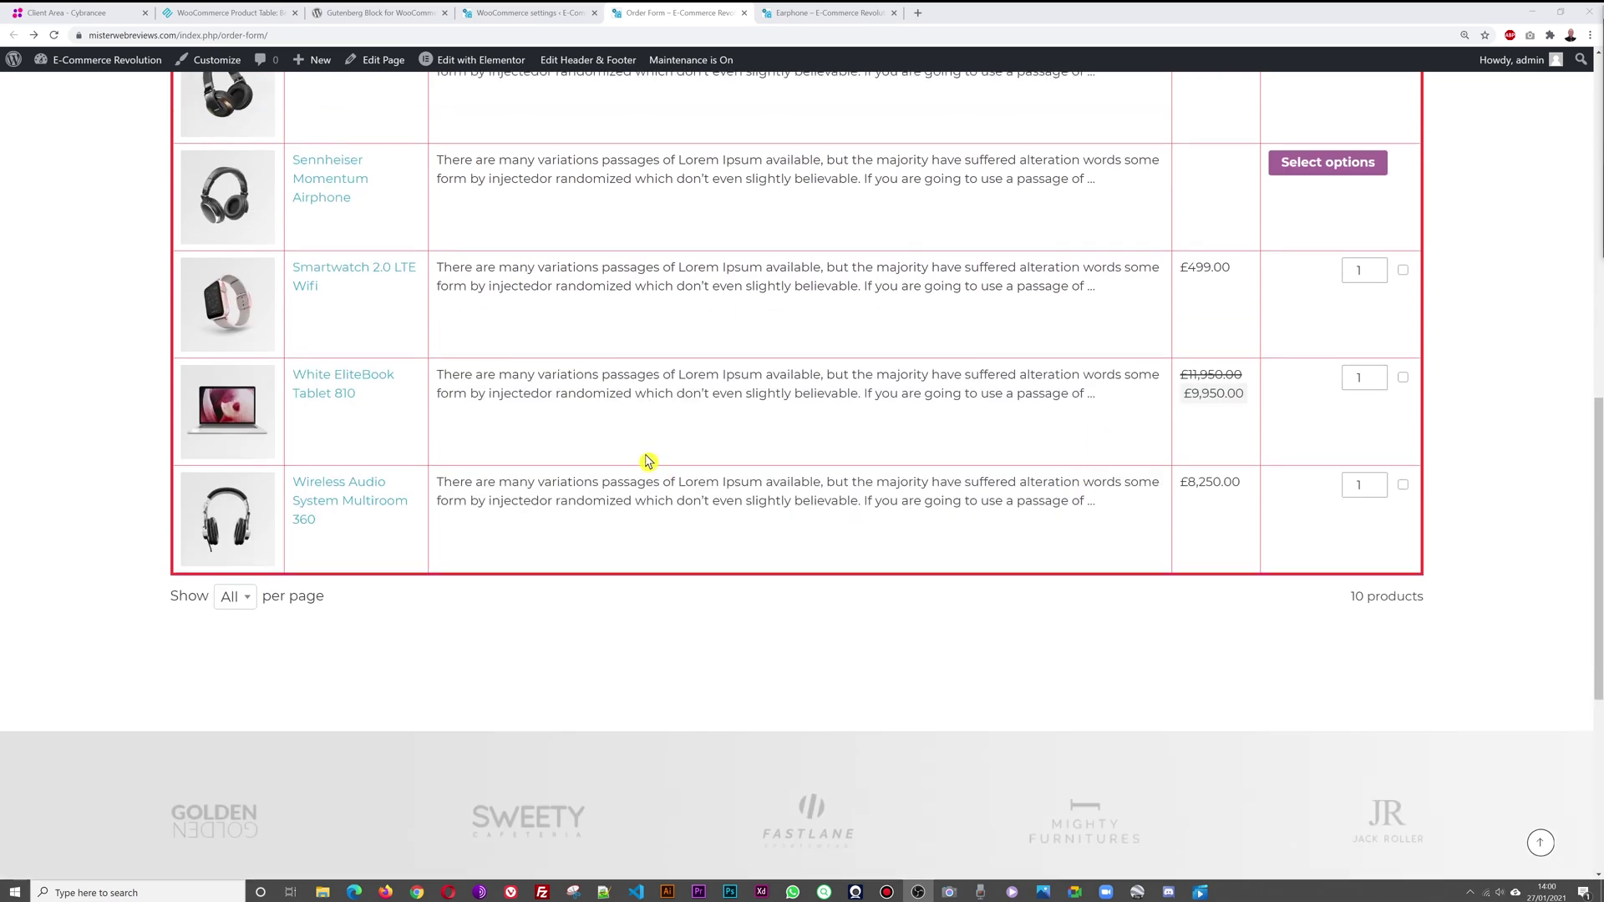
pyautogui.scroll(10, 630, 498)
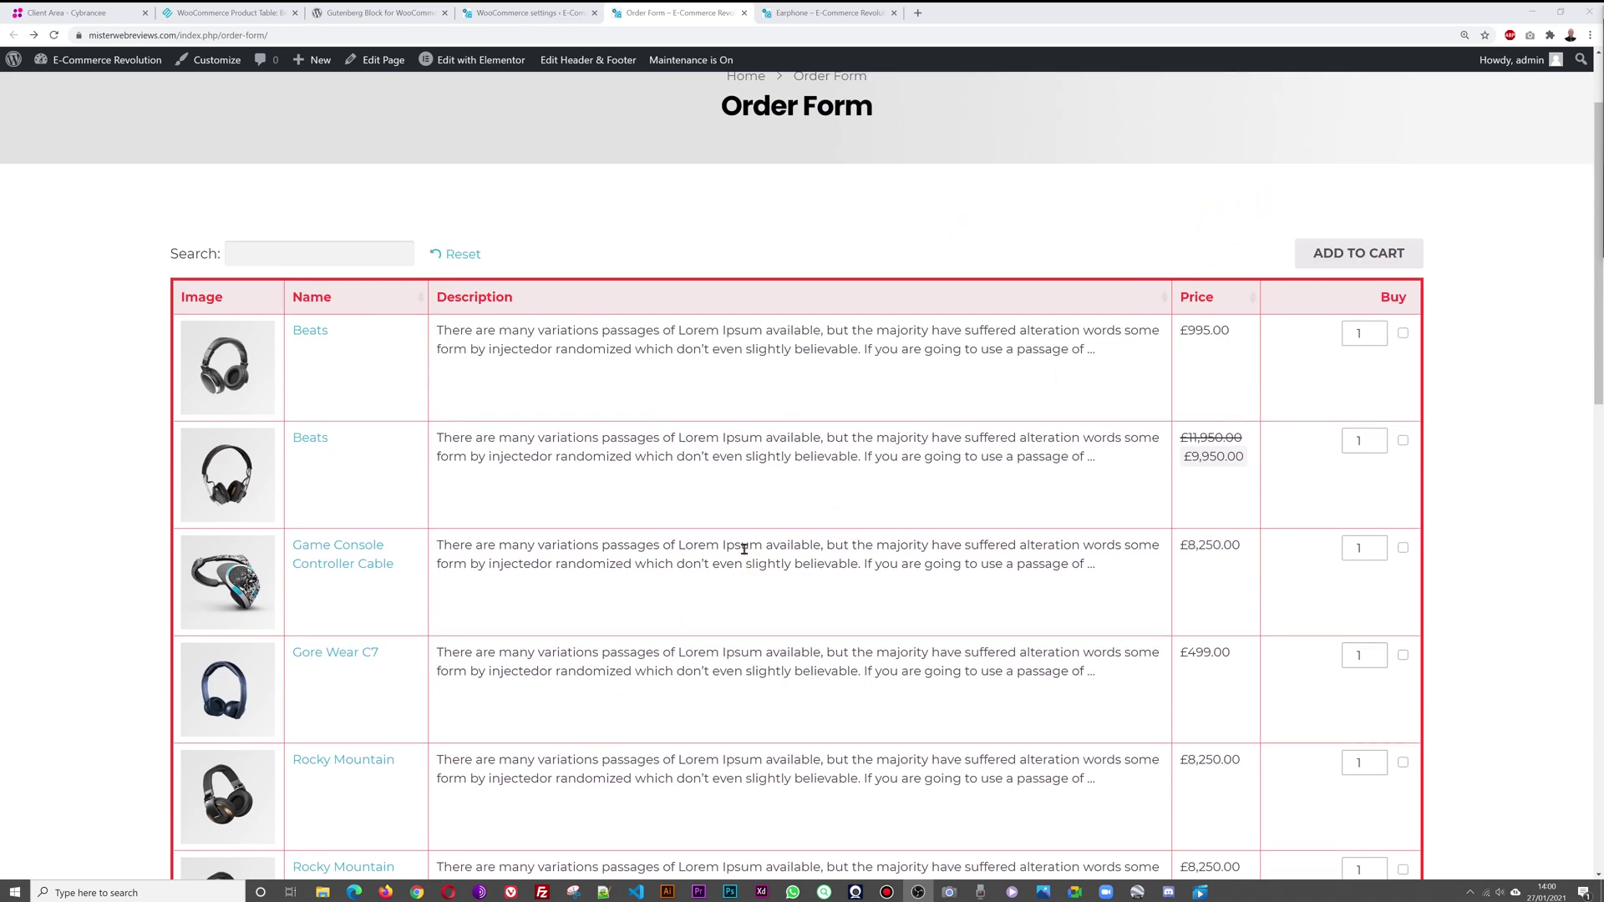
pyautogui.scroll(-10, 787, 538)
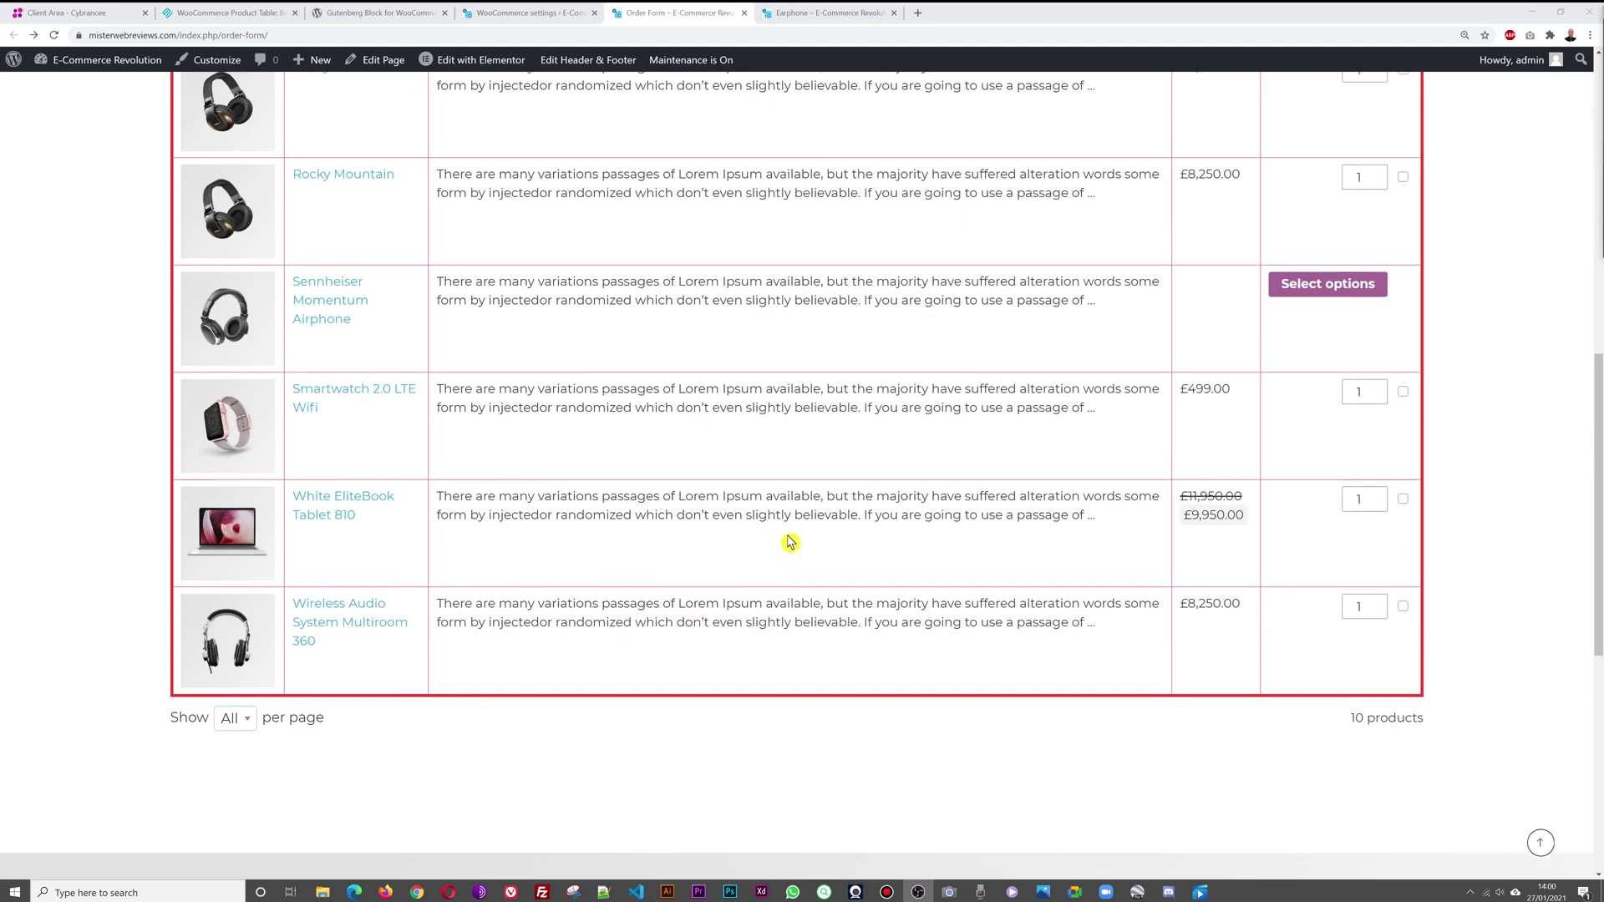
pyautogui.scroll(10, 816, 512)
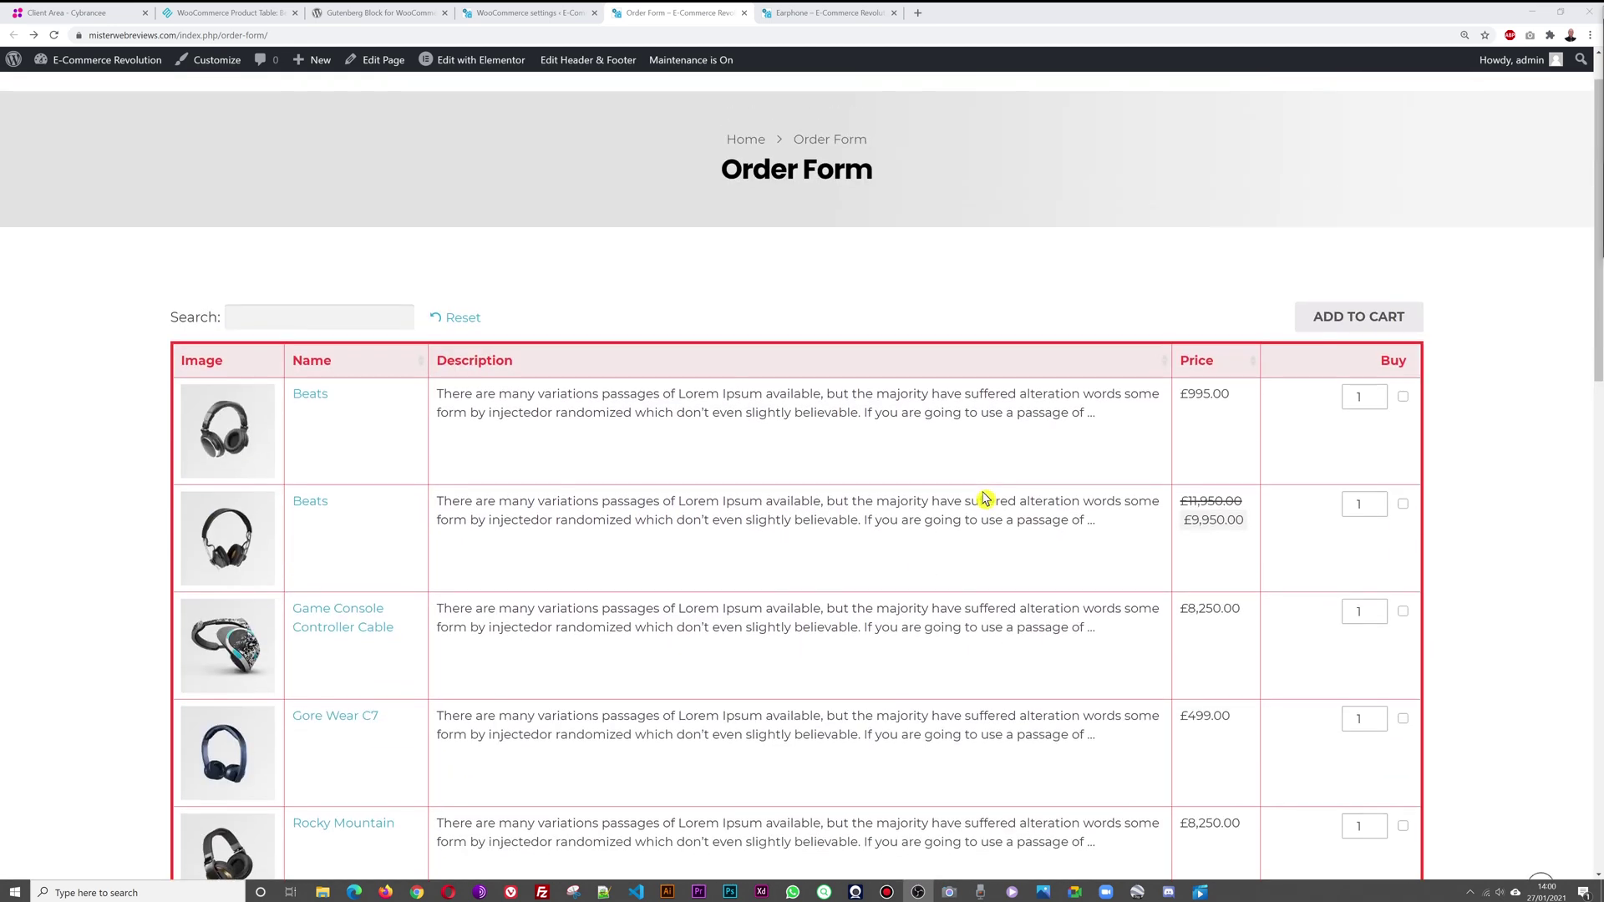
# Step: Enable lazy load so products load one page at a time, set Rows per page to 3, and save the changes
pyautogui.click(554, 13)
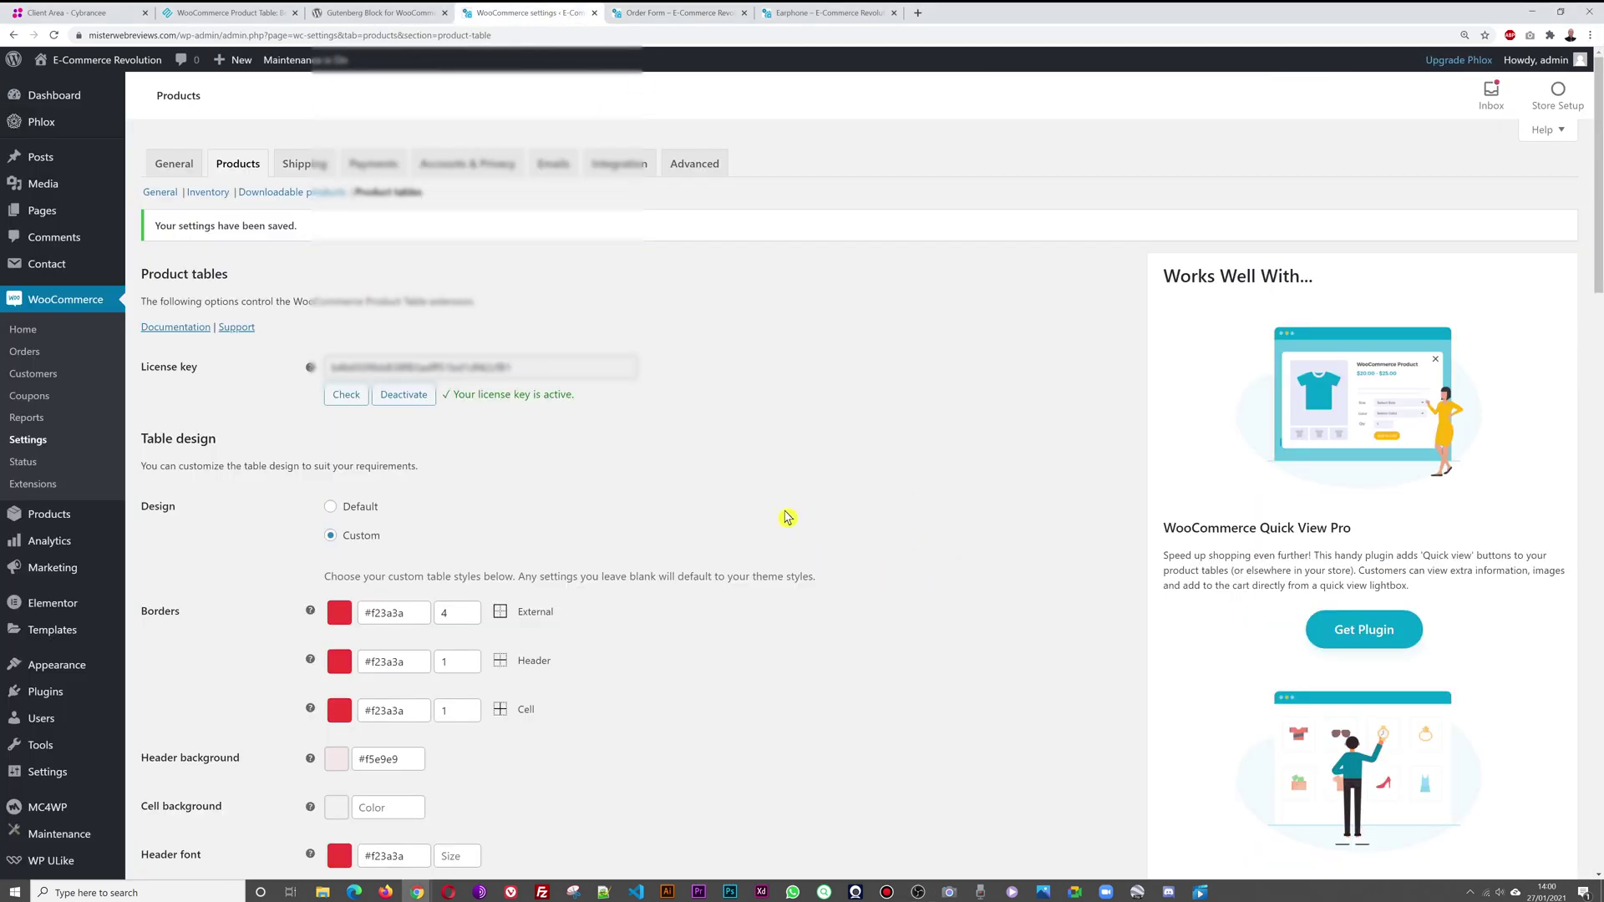
pyautogui.scroll(-15, 892, 482)
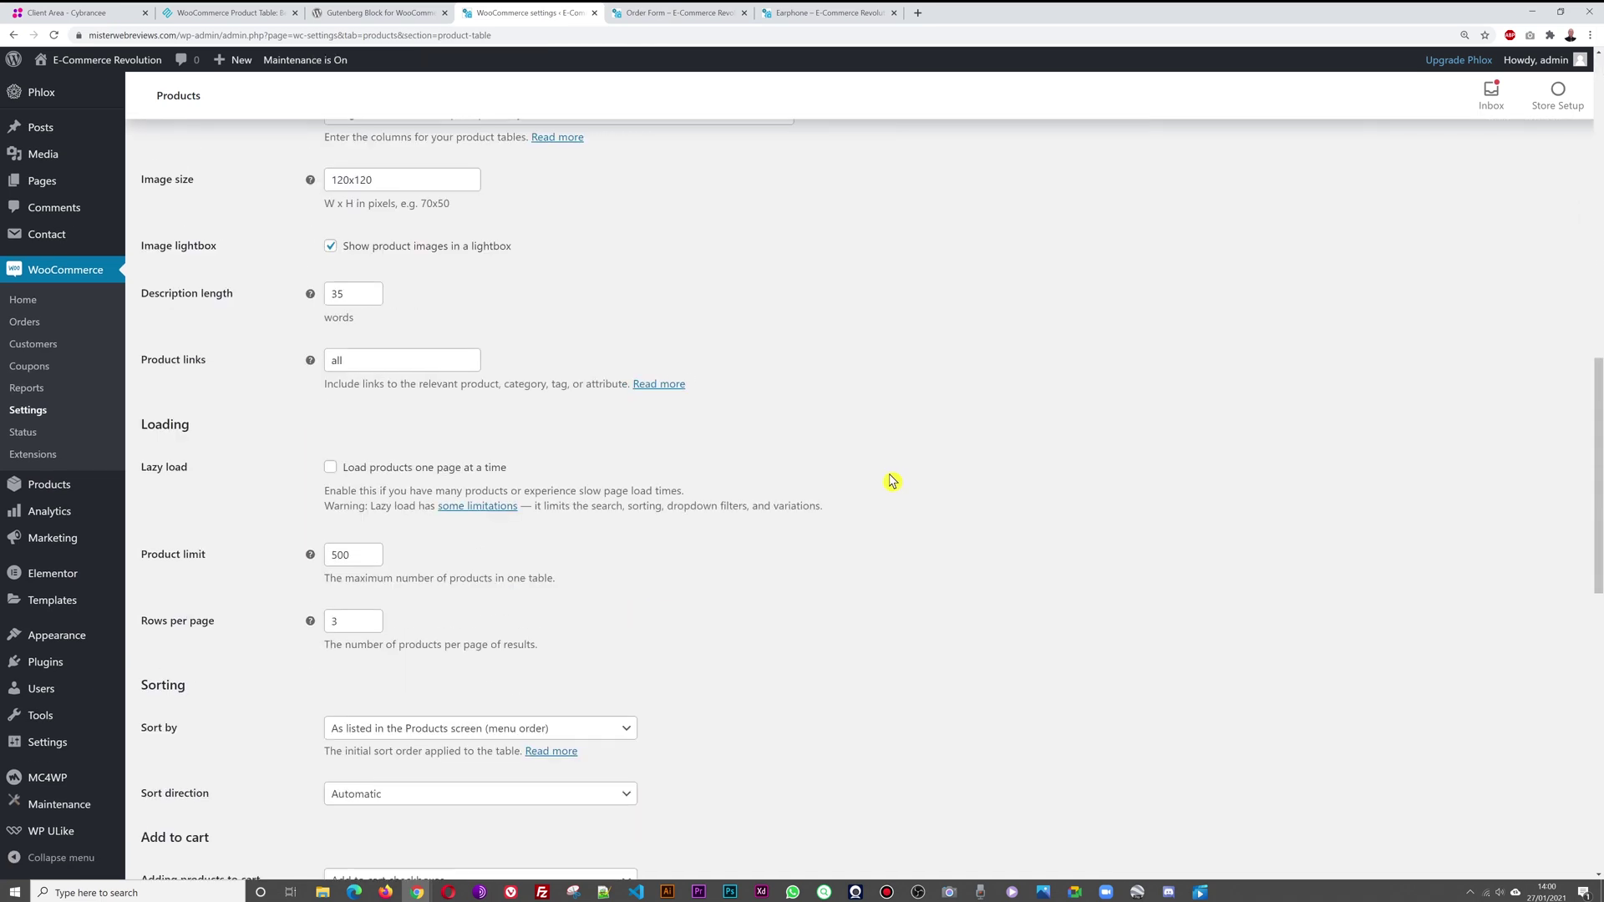
pyautogui.scroll(-4, 890, 482)
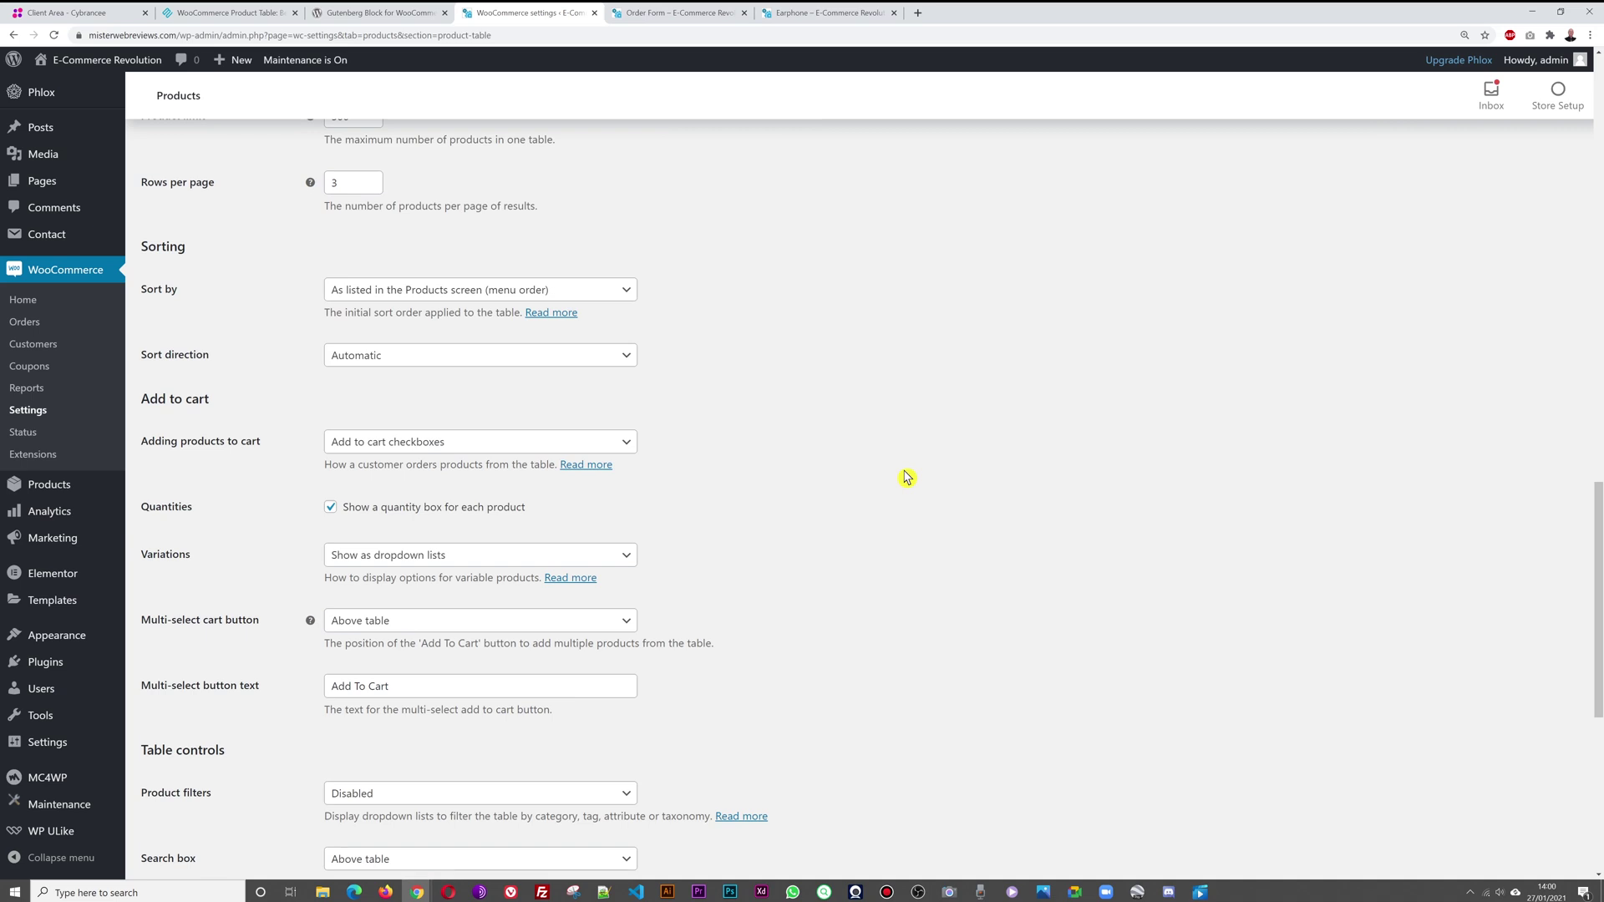
pyautogui.scroll(-3, 907, 477)
pyautogui.scroll(-2, 907, 477)
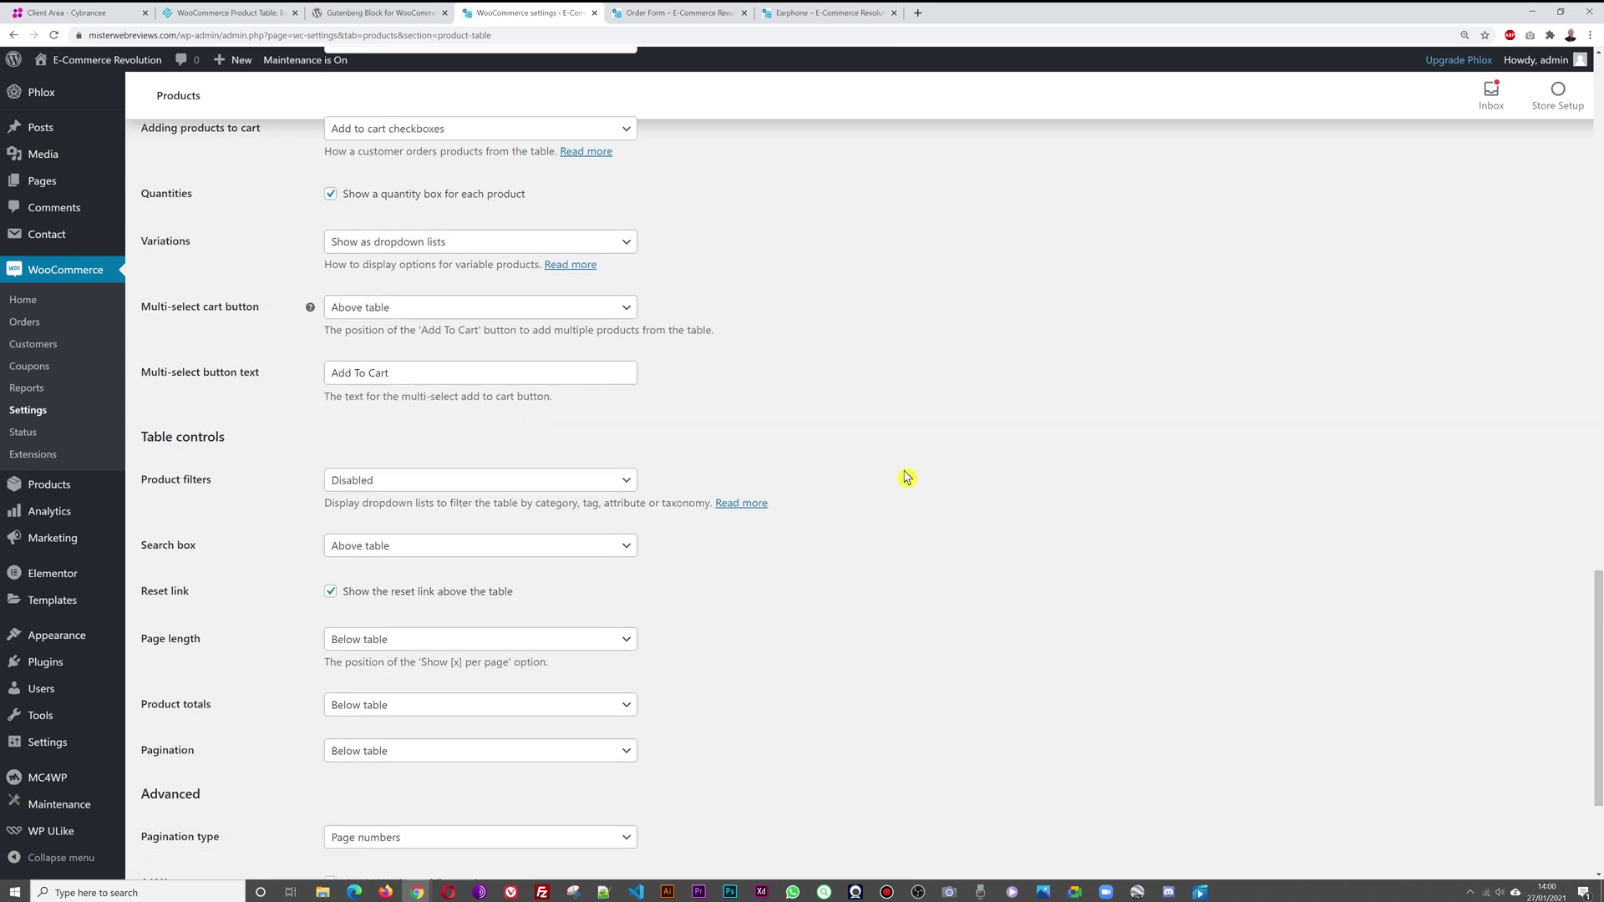
pyautogui.scroll(7, 907, 476)
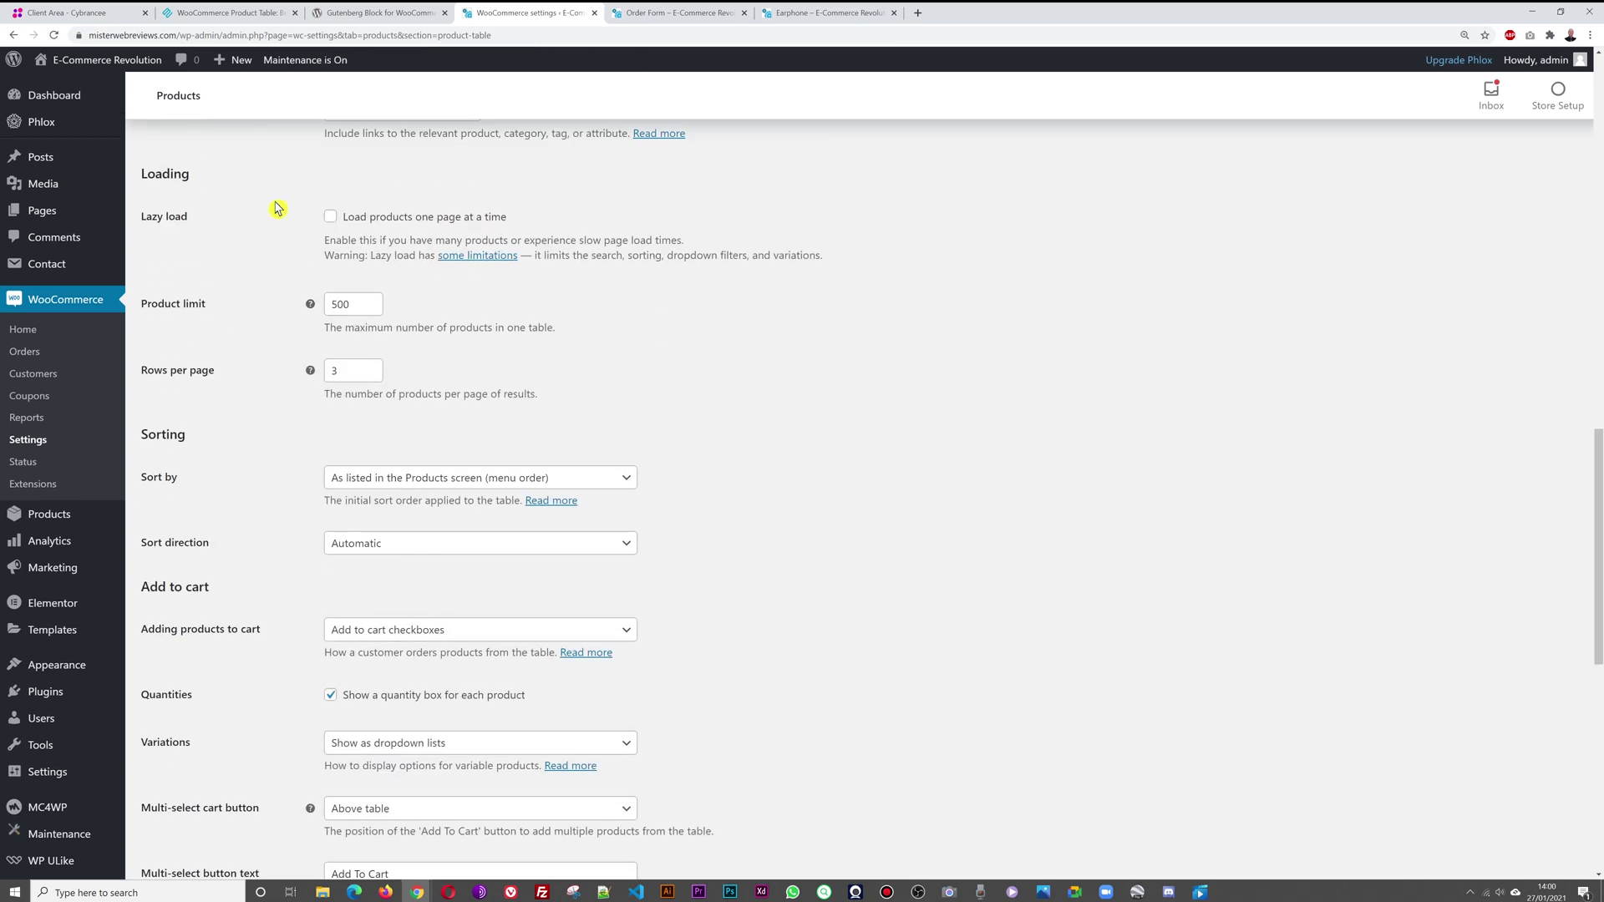
pyautogui.click(331, 219)
pyautogui.doubleClick(348, 306)
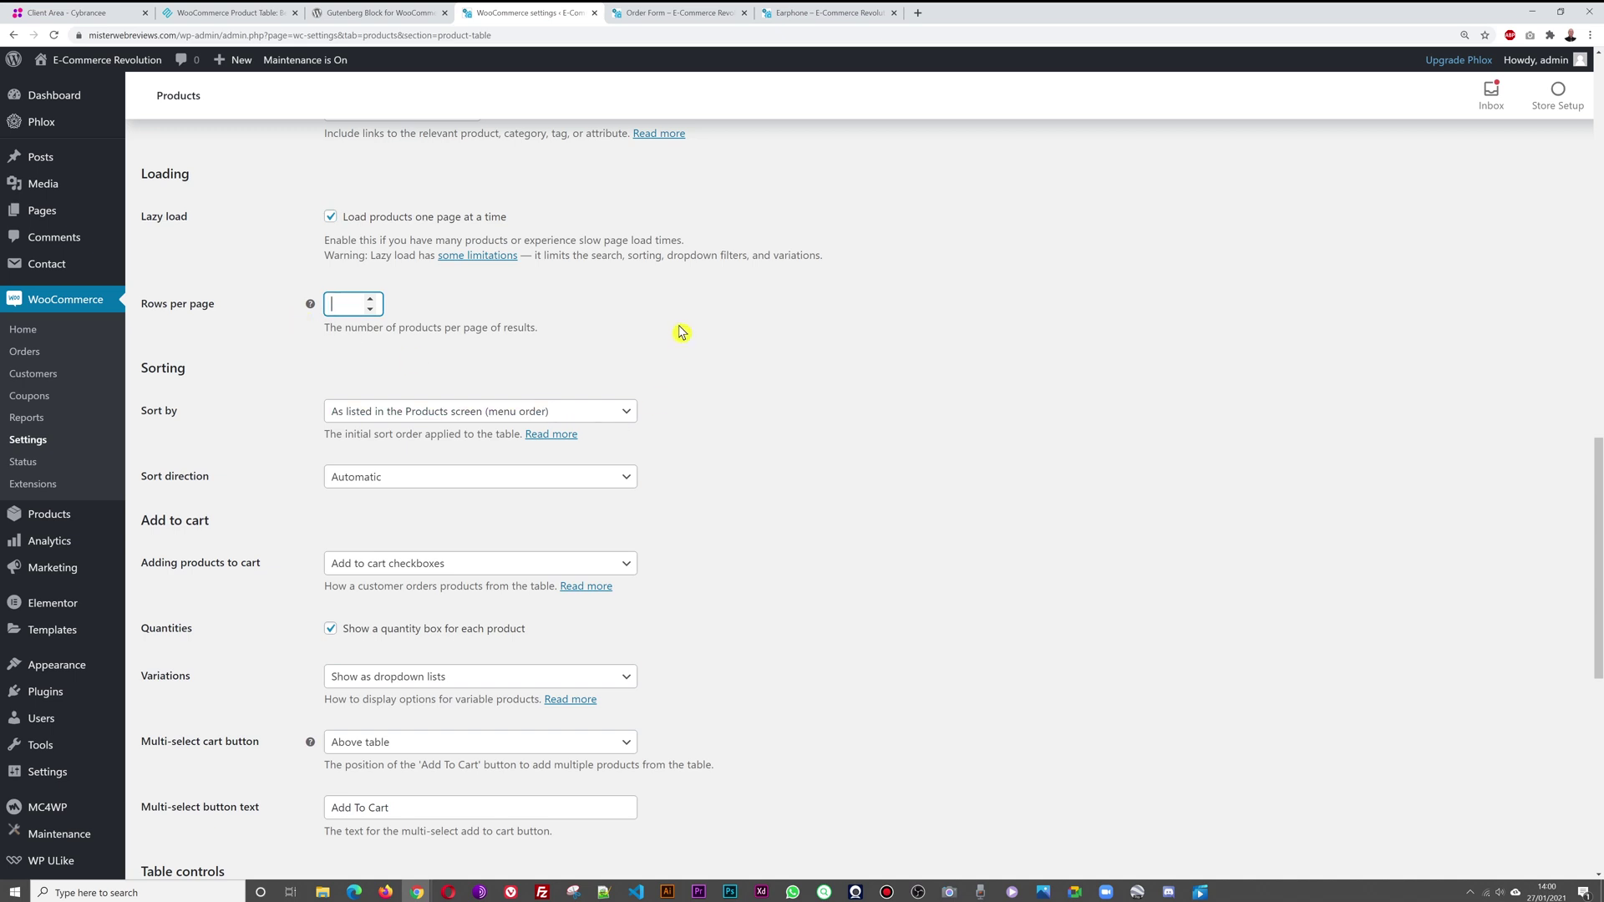
pyautogui.click(687, 331)
pyautogui.scroll(-8, 765, 452)
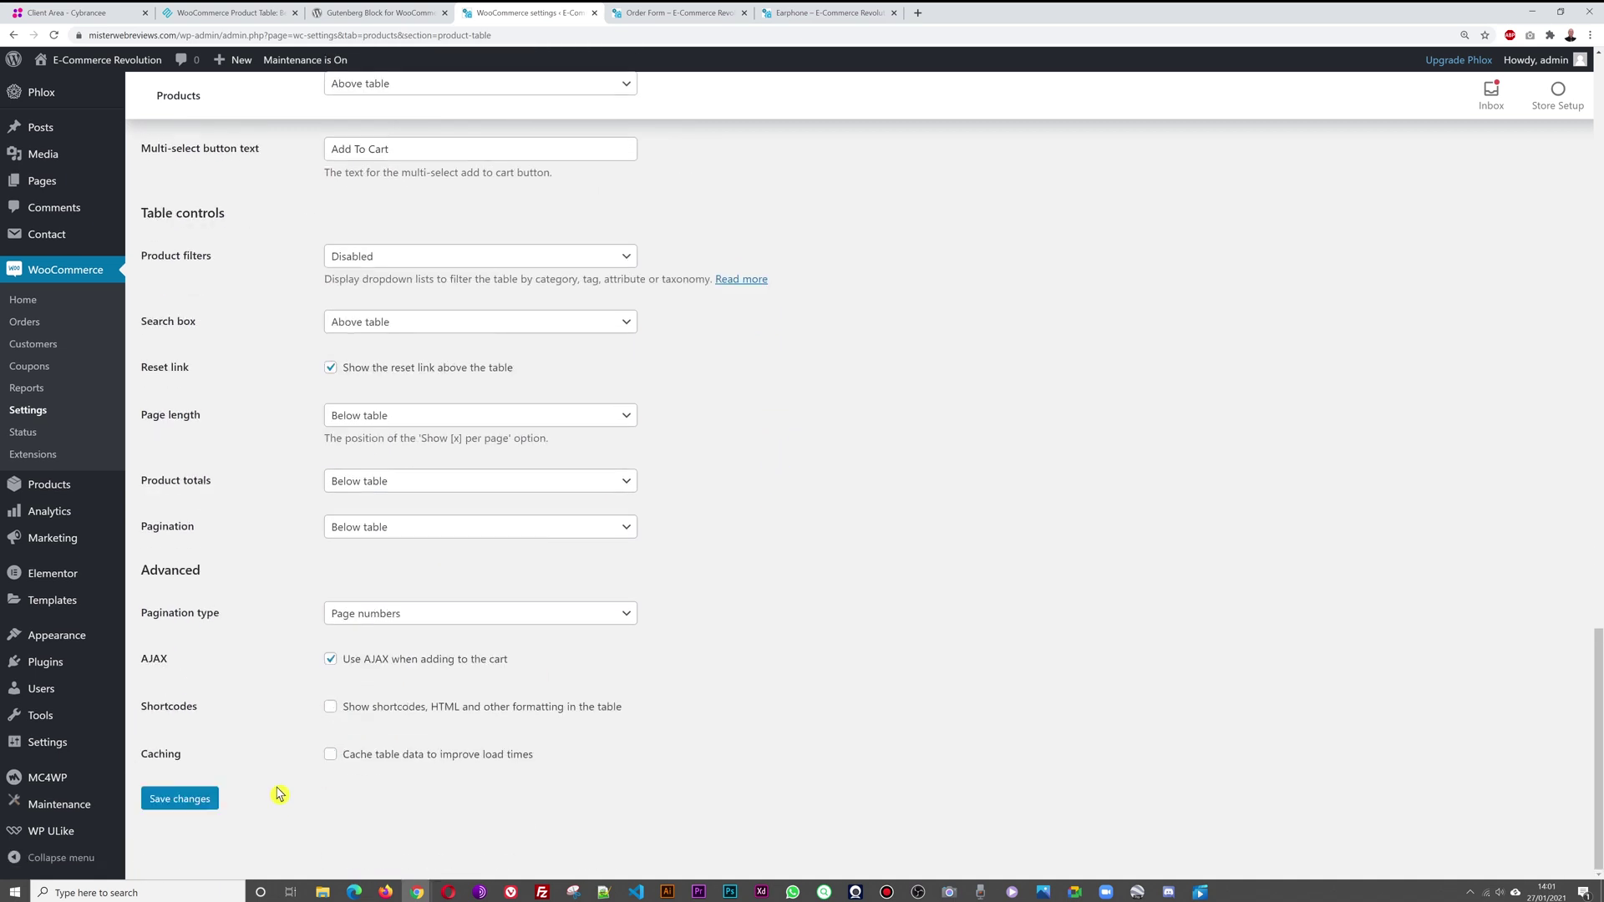
pyautogui.click(179, 799)
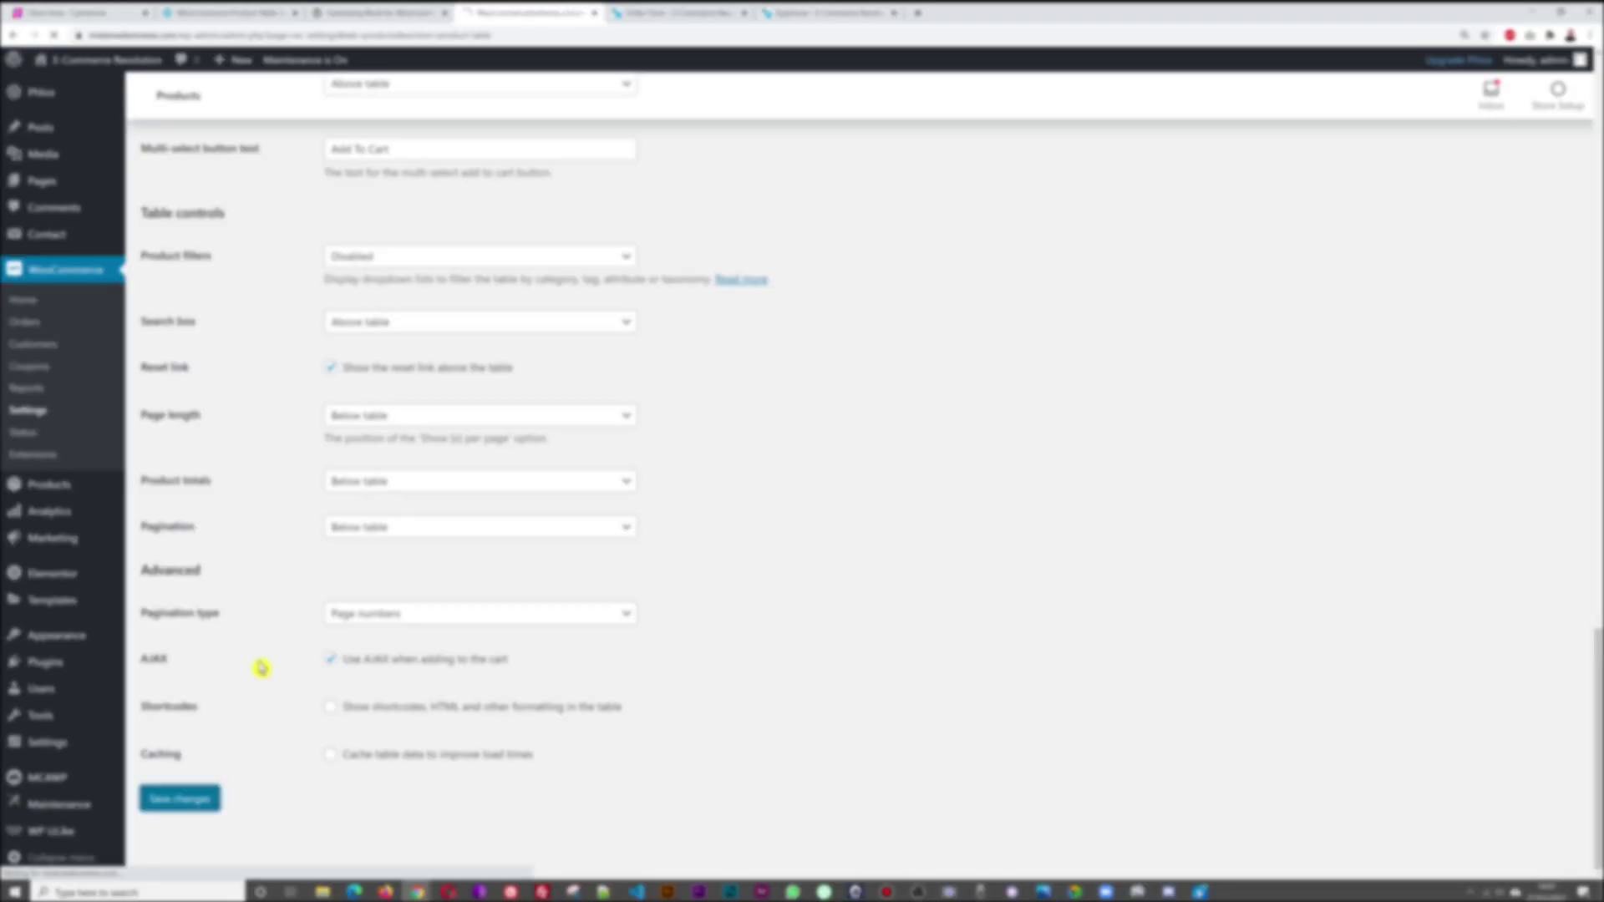
# Step: Test the lazy-loaded pagination on the published Order Form by going through pages 2, 3 and 4 and returning to page 1
pyautogui.click(660, 14)
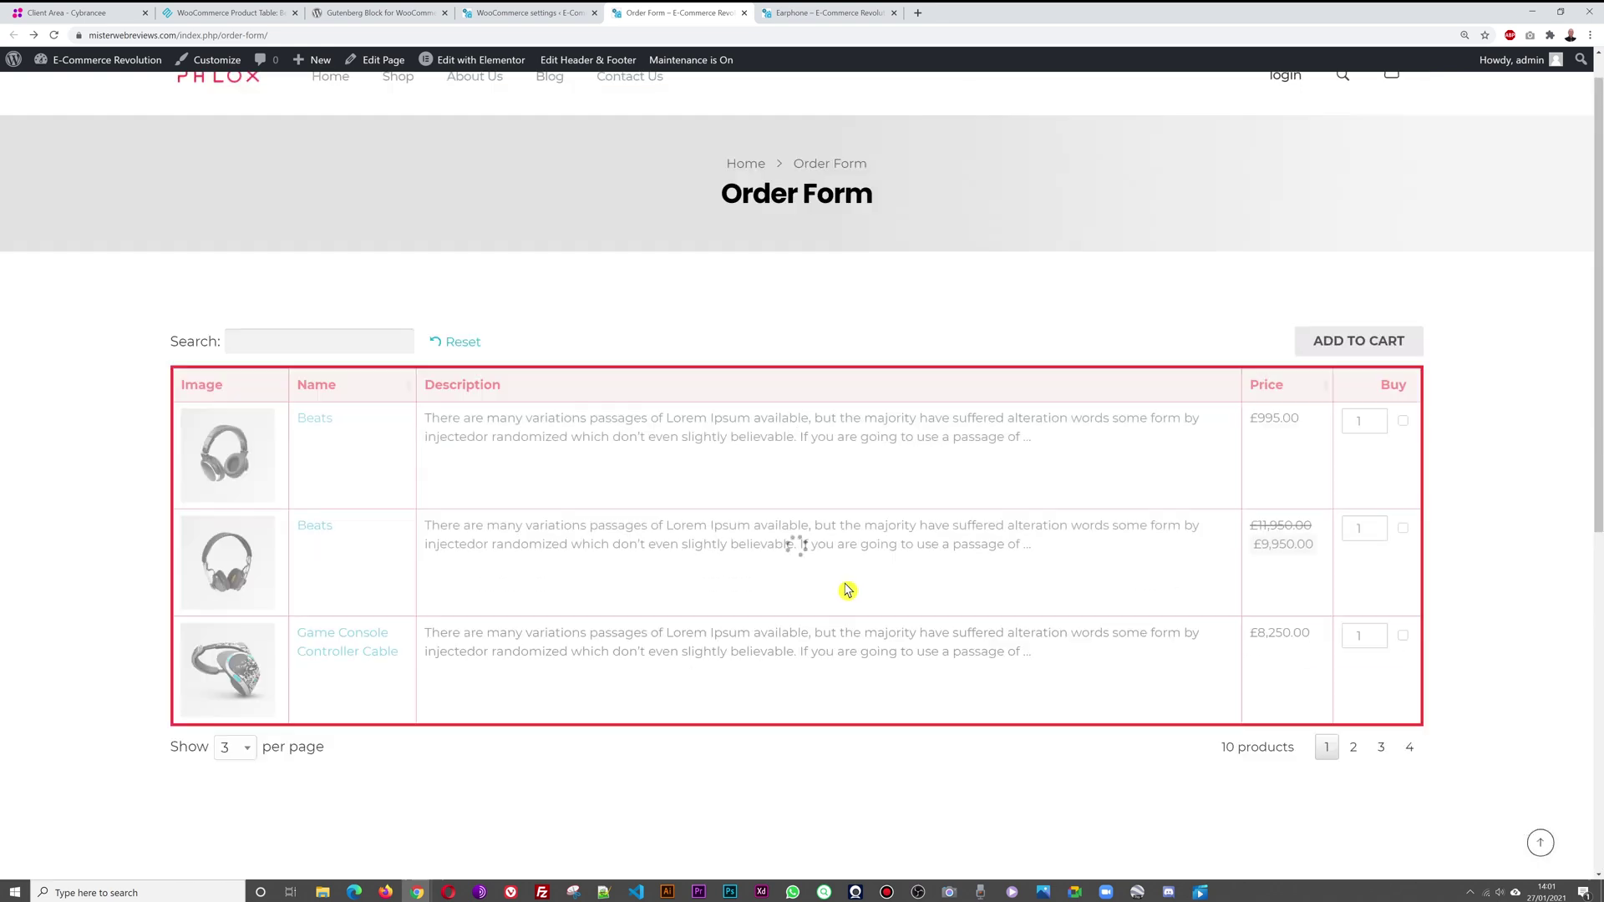
pyautogui.scroll(-2, 1470, 384)
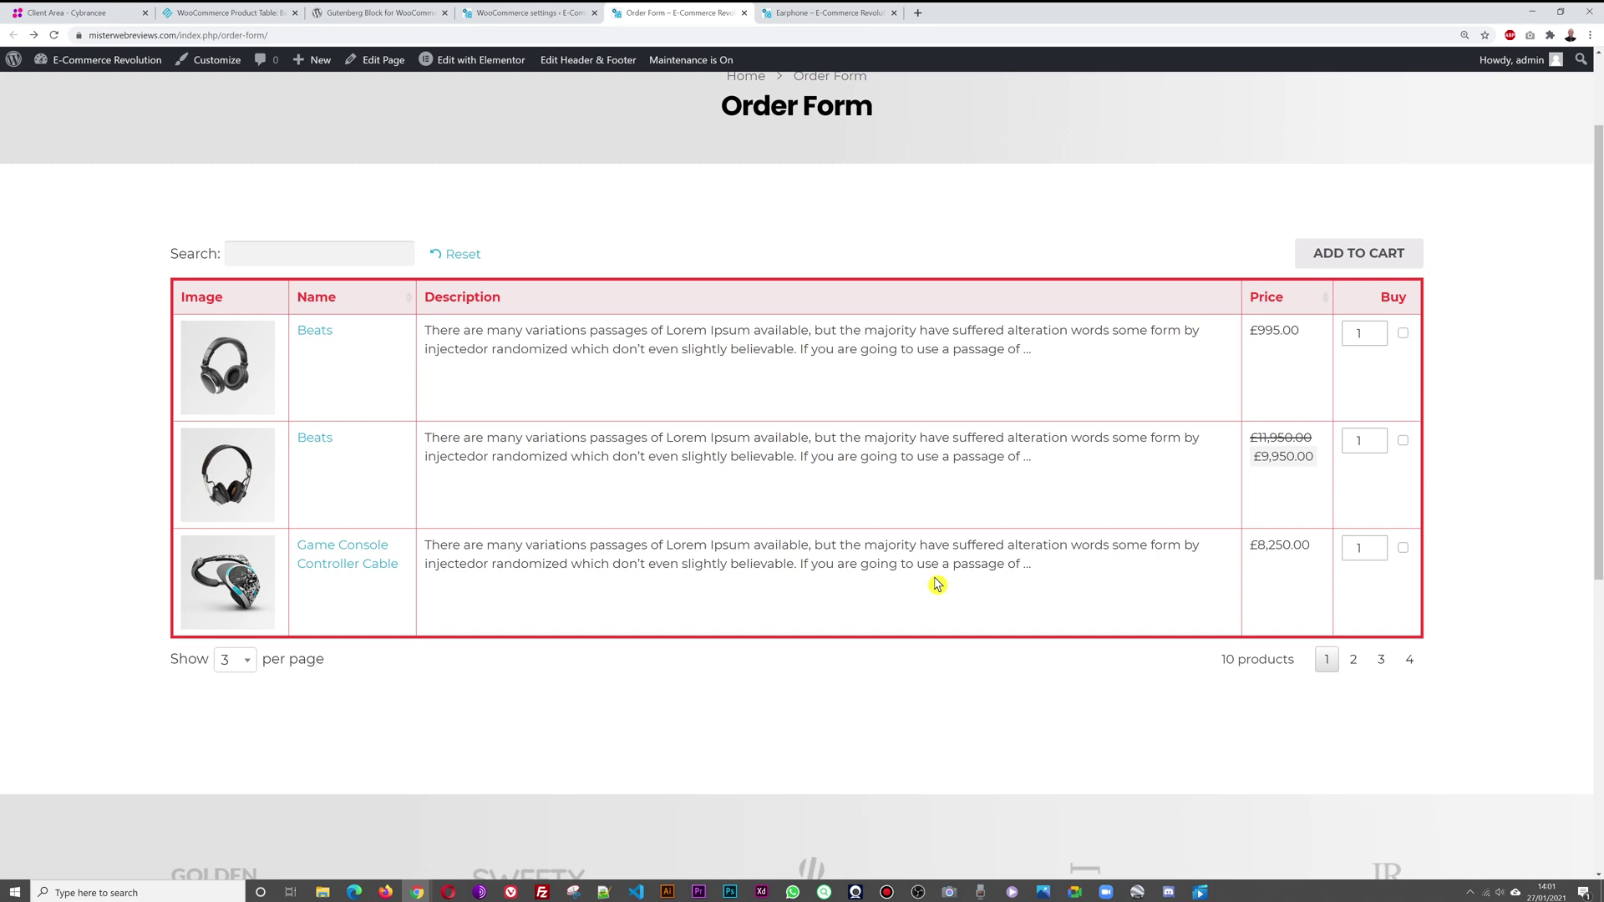
pyautogui.click(1353, 659)
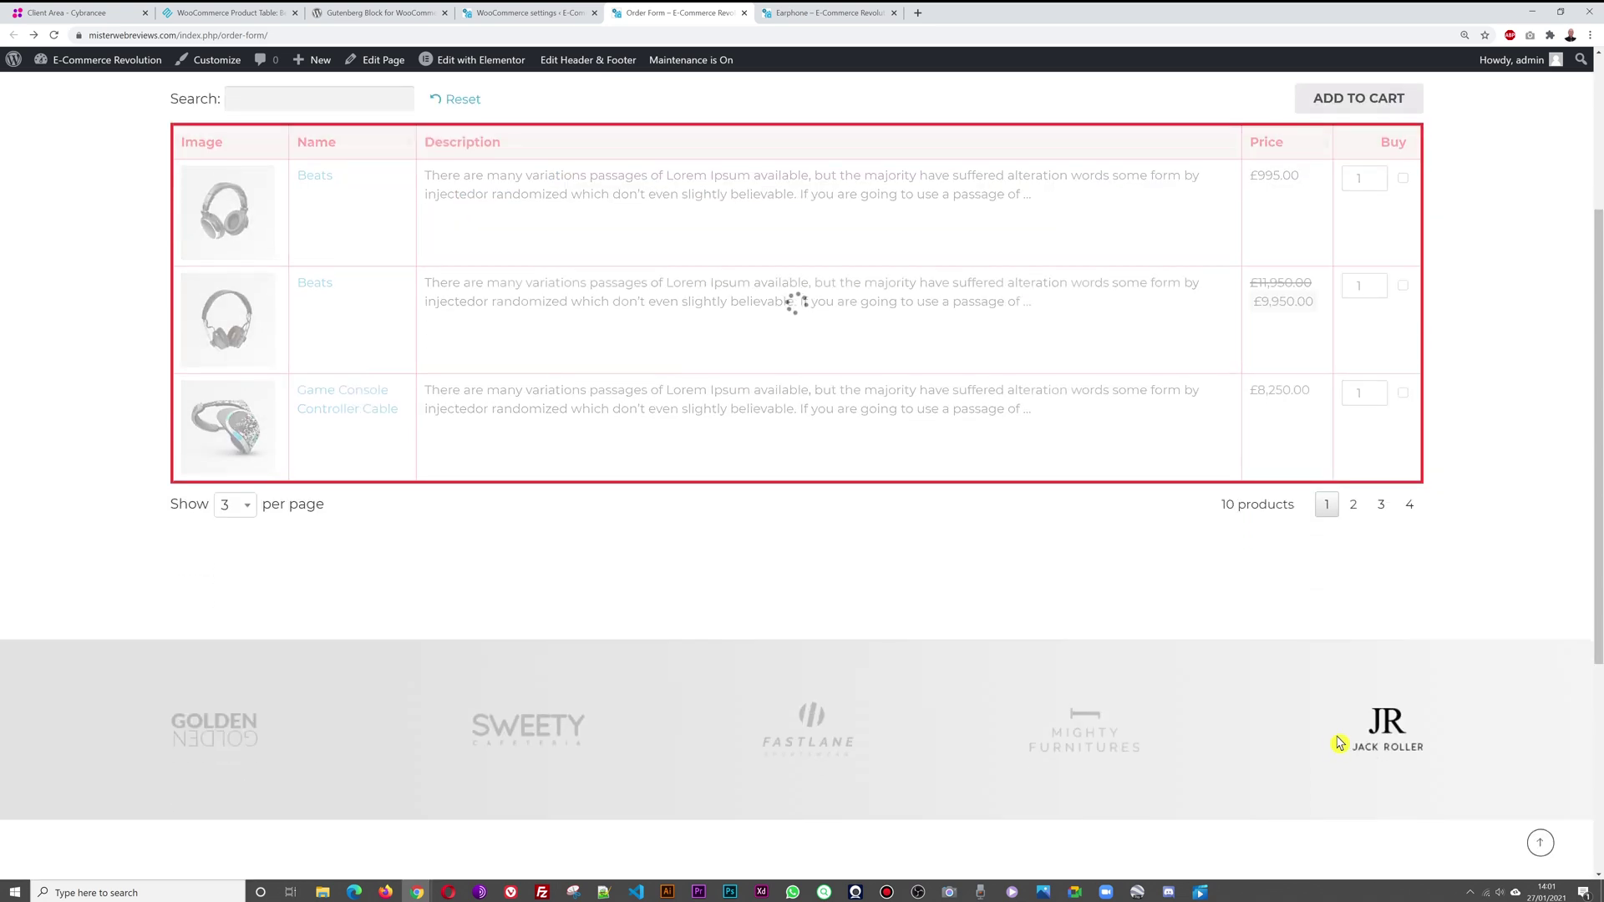
pyautogui.click(1380, 506)
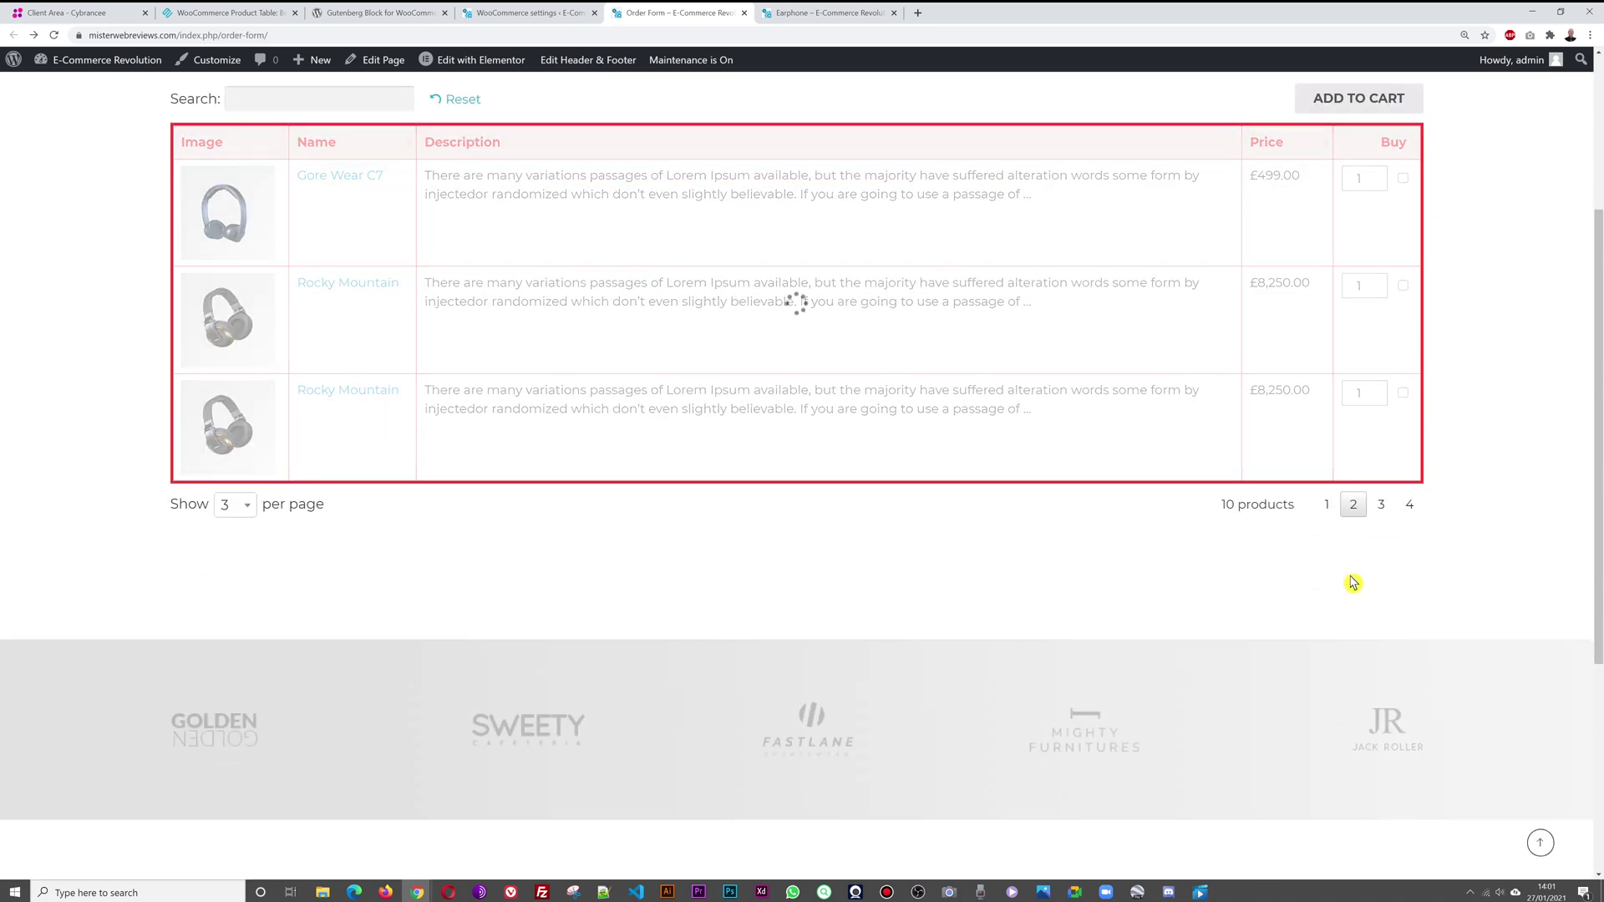
pyautogui.click(1410, 505)
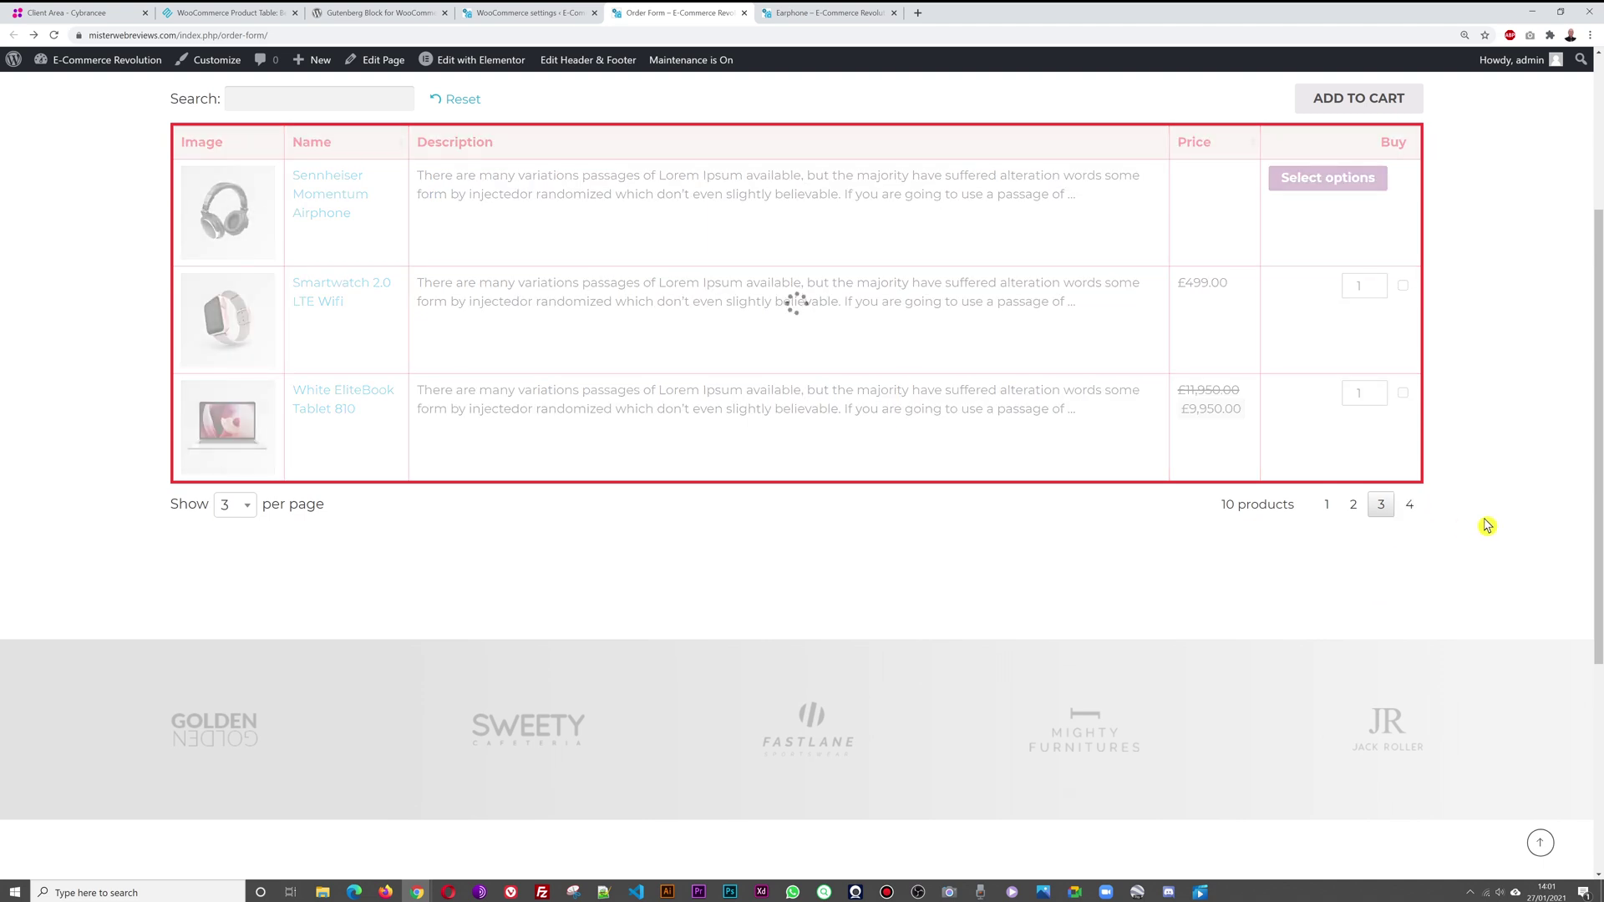
pyautogui.scroll(3, 1491, 539)
pyautogui.scroll(1, 1492, 543)
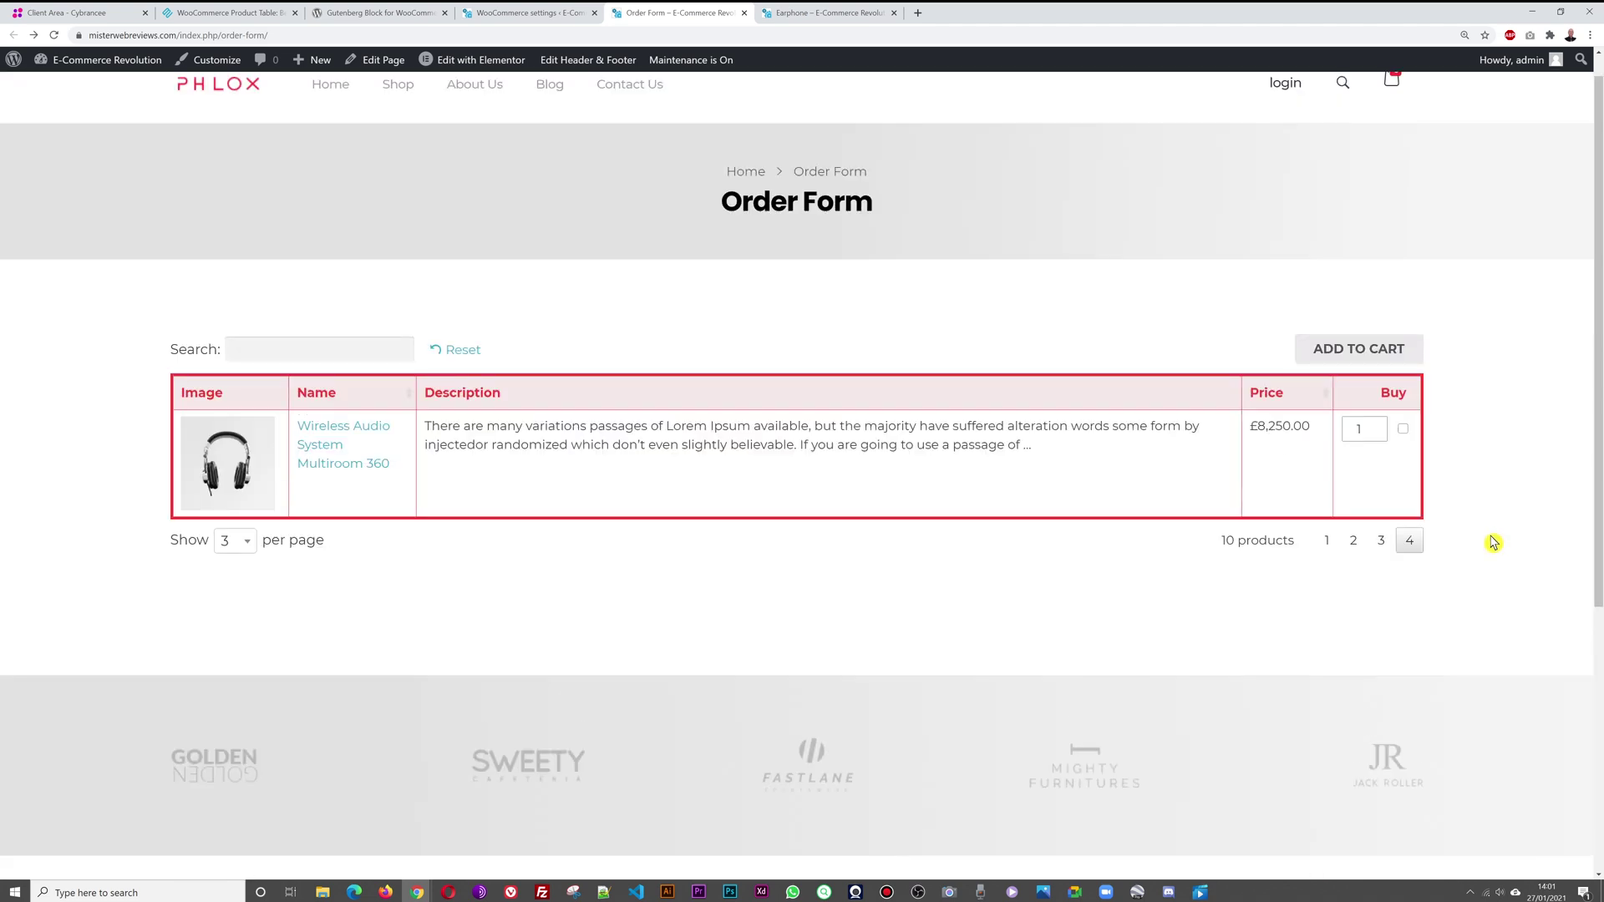
pyautogui.click(1320, 548)
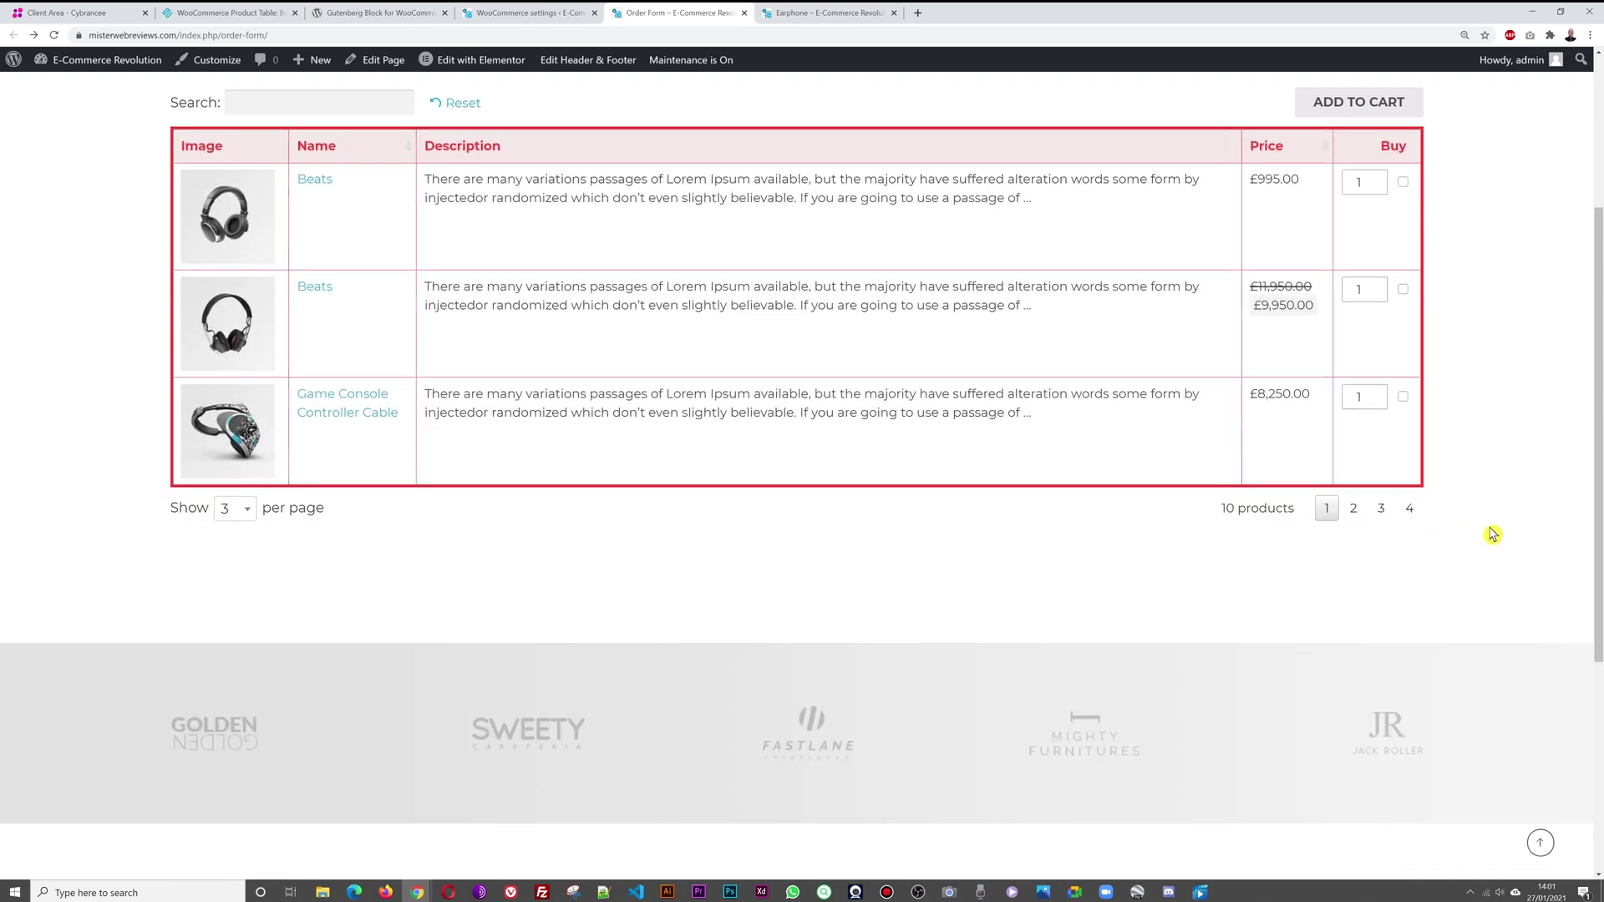
pyautogui.scroll(3, 1491, 534)
pyautogui.scroll(2, 1493, 534)
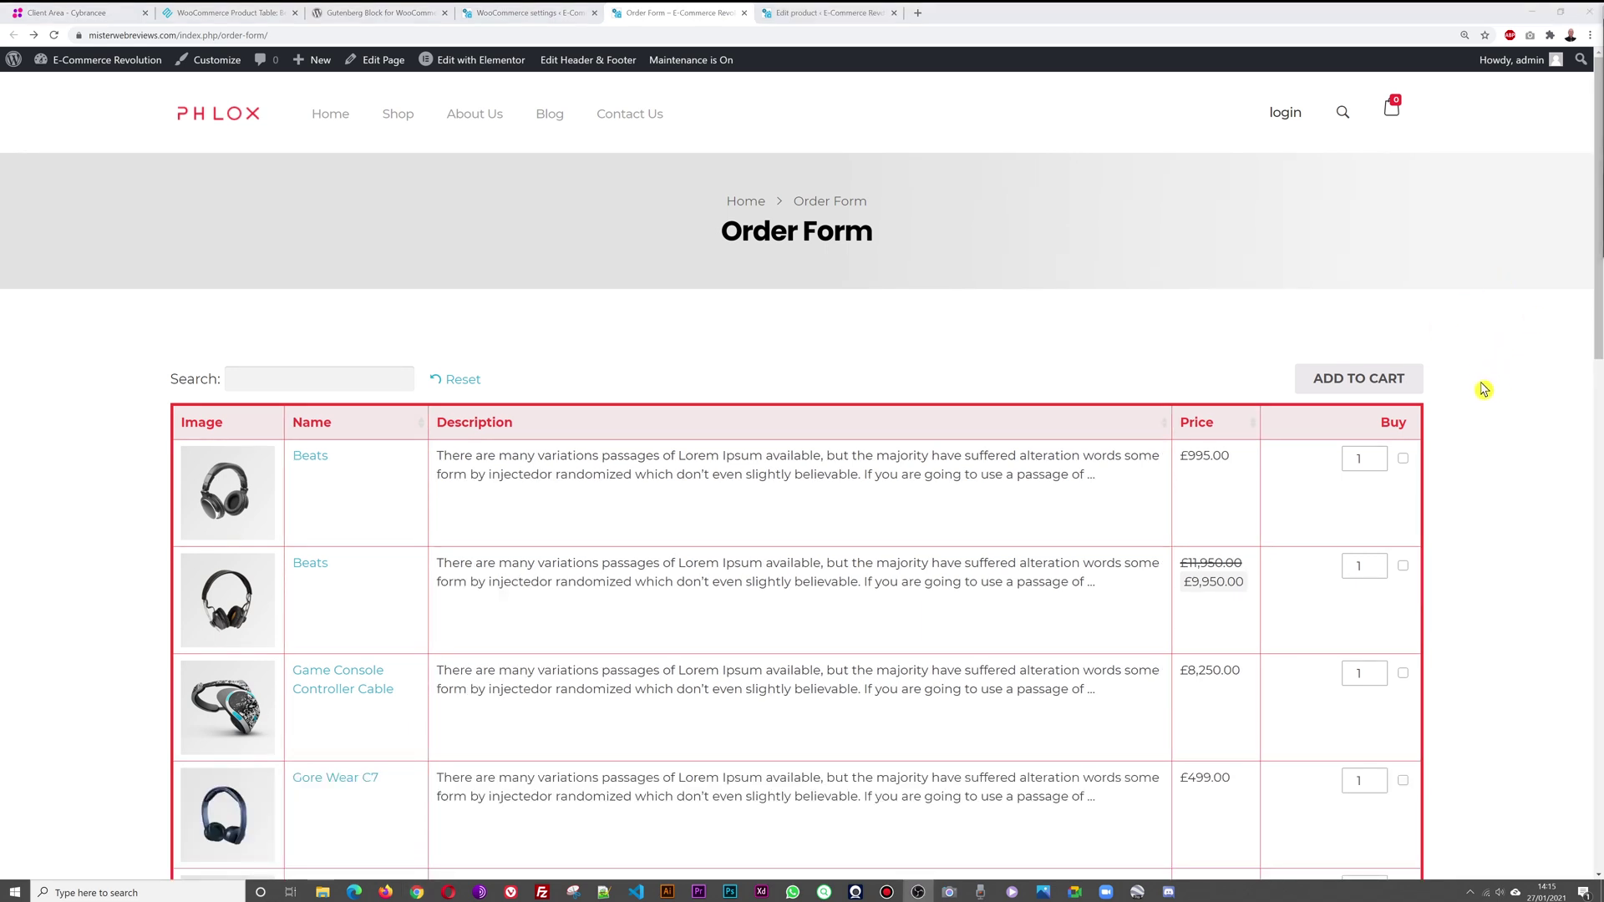
# Step: Open the Sennheiser Momentum Airphone product page from its Select options link in the Order Form table
pyautogui.scroll(-5, 1508, 355)
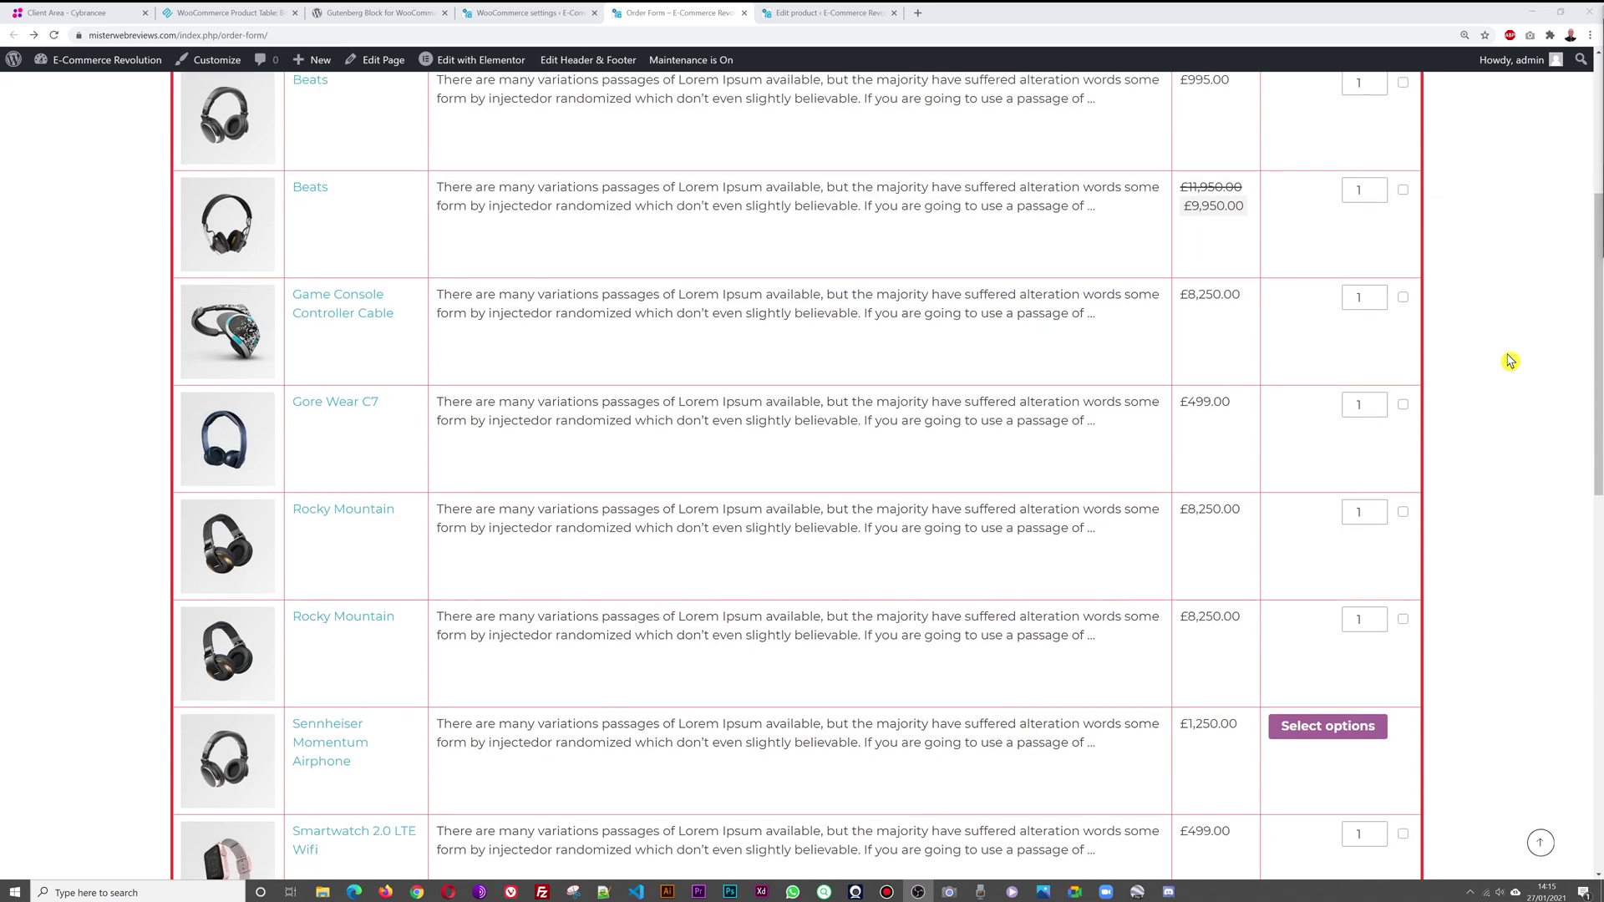
pyautogui.scroll(-1, 1504, 358)
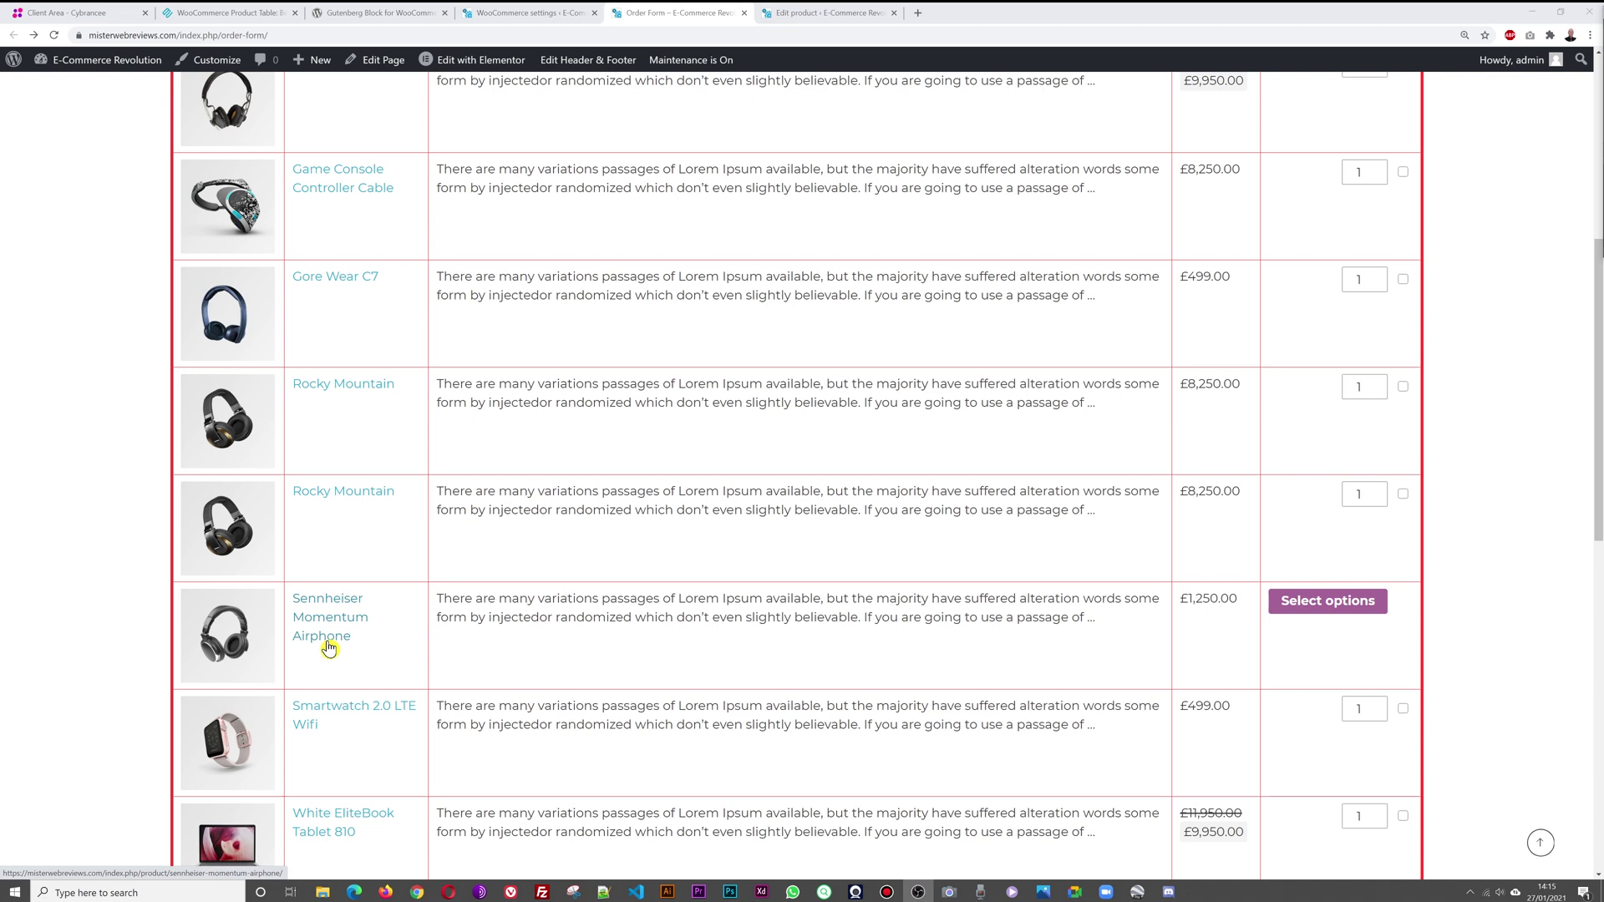
pyautogui.click(1343, 615)
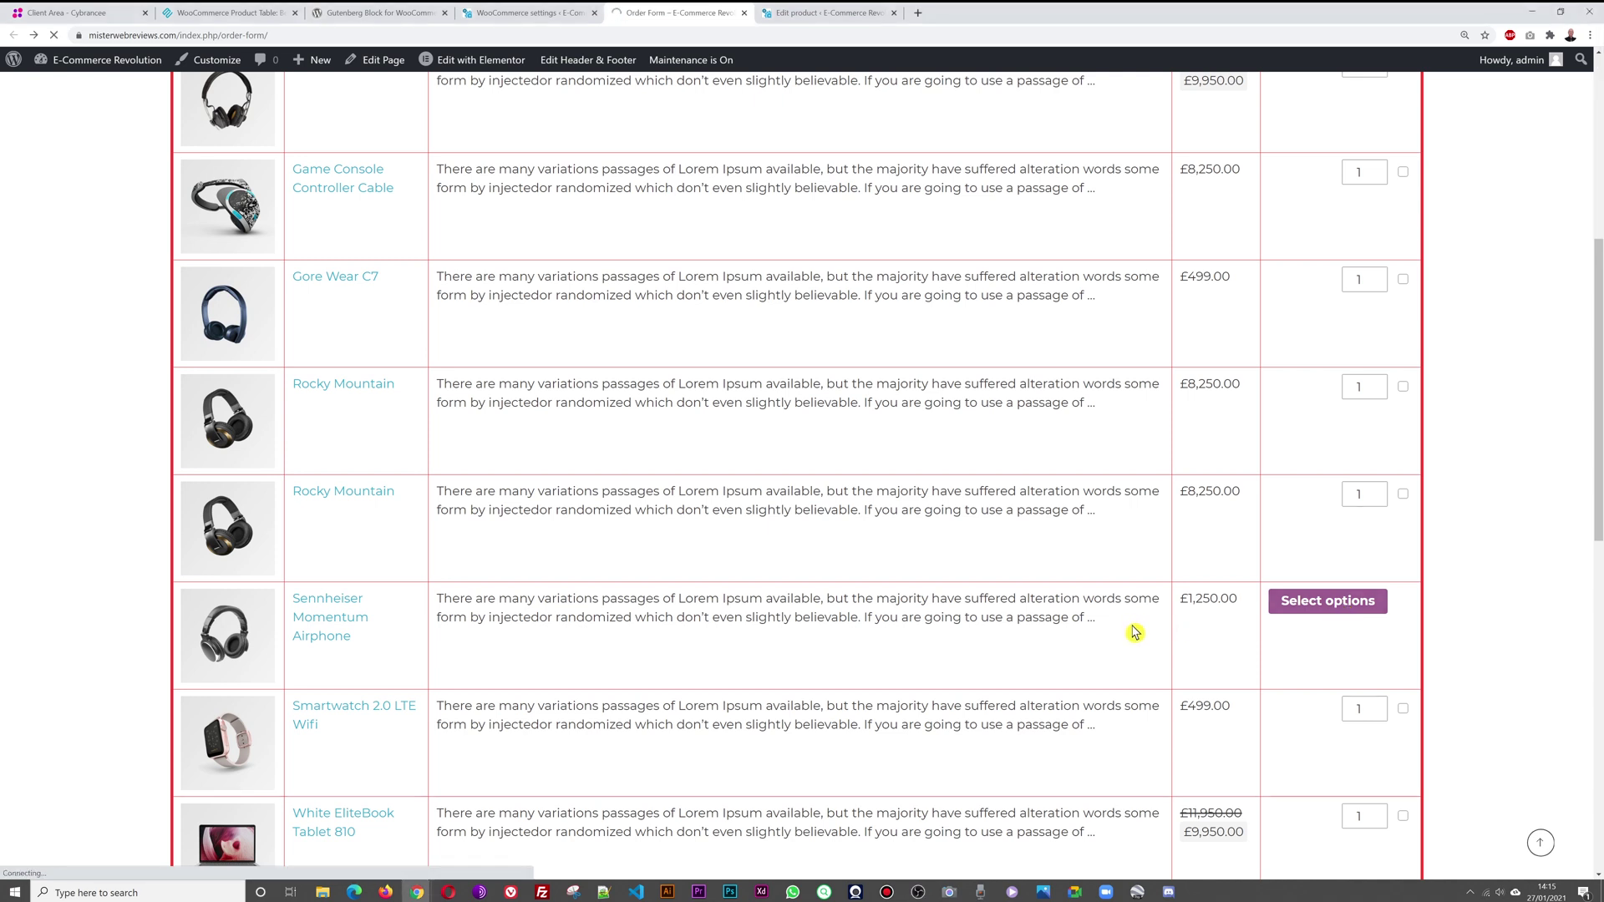
# Step: View the Colour choices on the Sennheiser Momentum Airphone page and return to the Order Form
pyautogui.scroll(-2, 1436, 474)
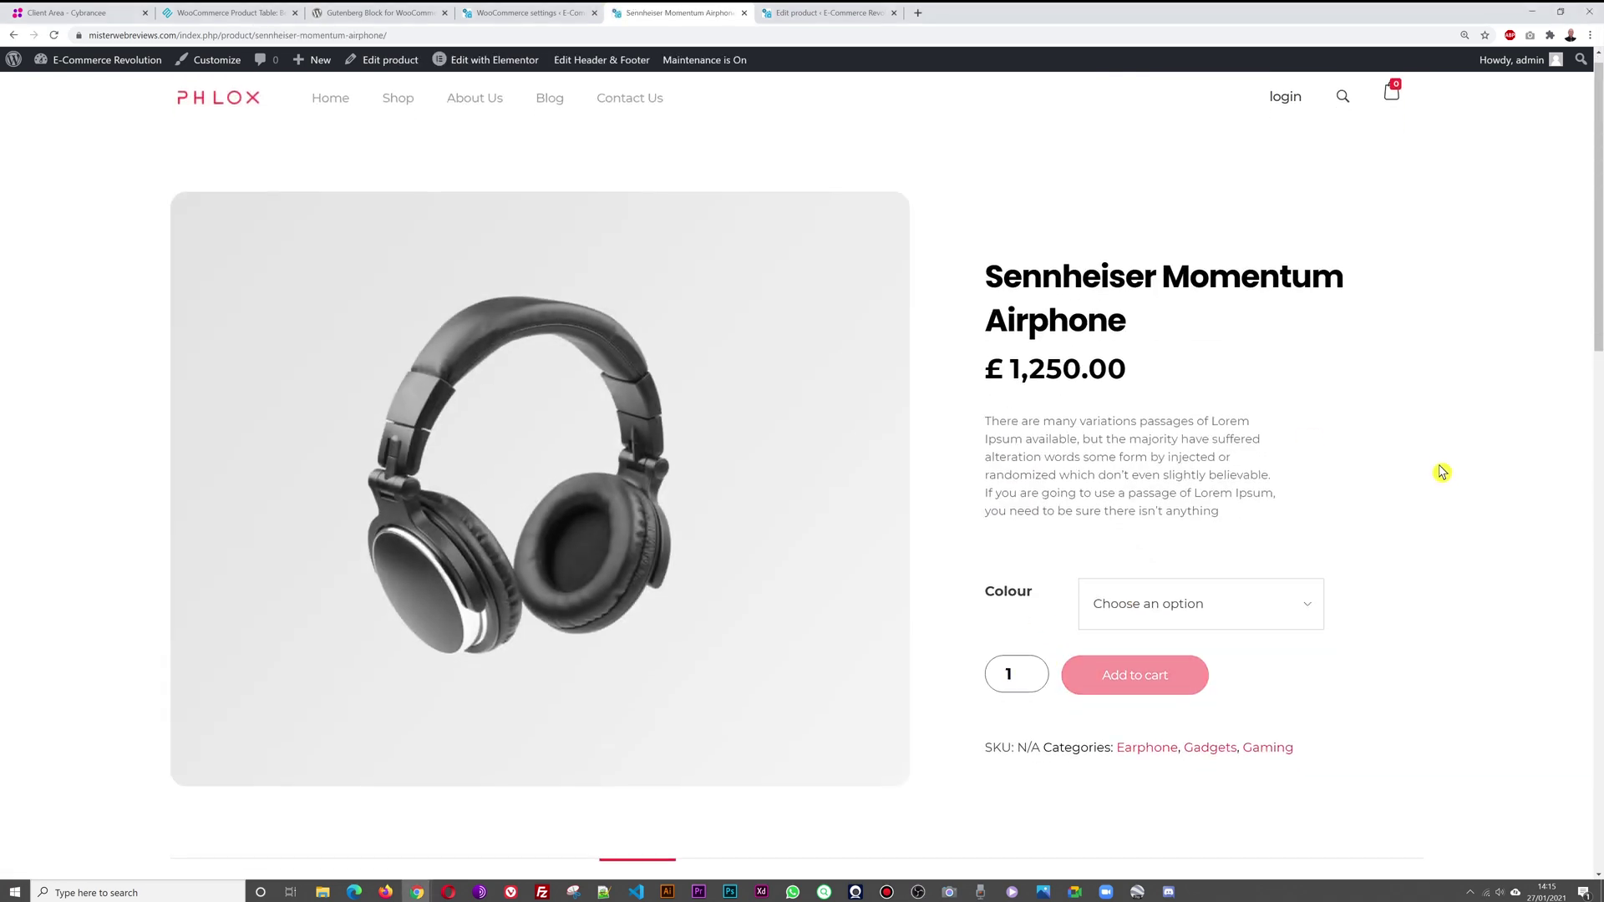
pyautogui.click(1301, 495)
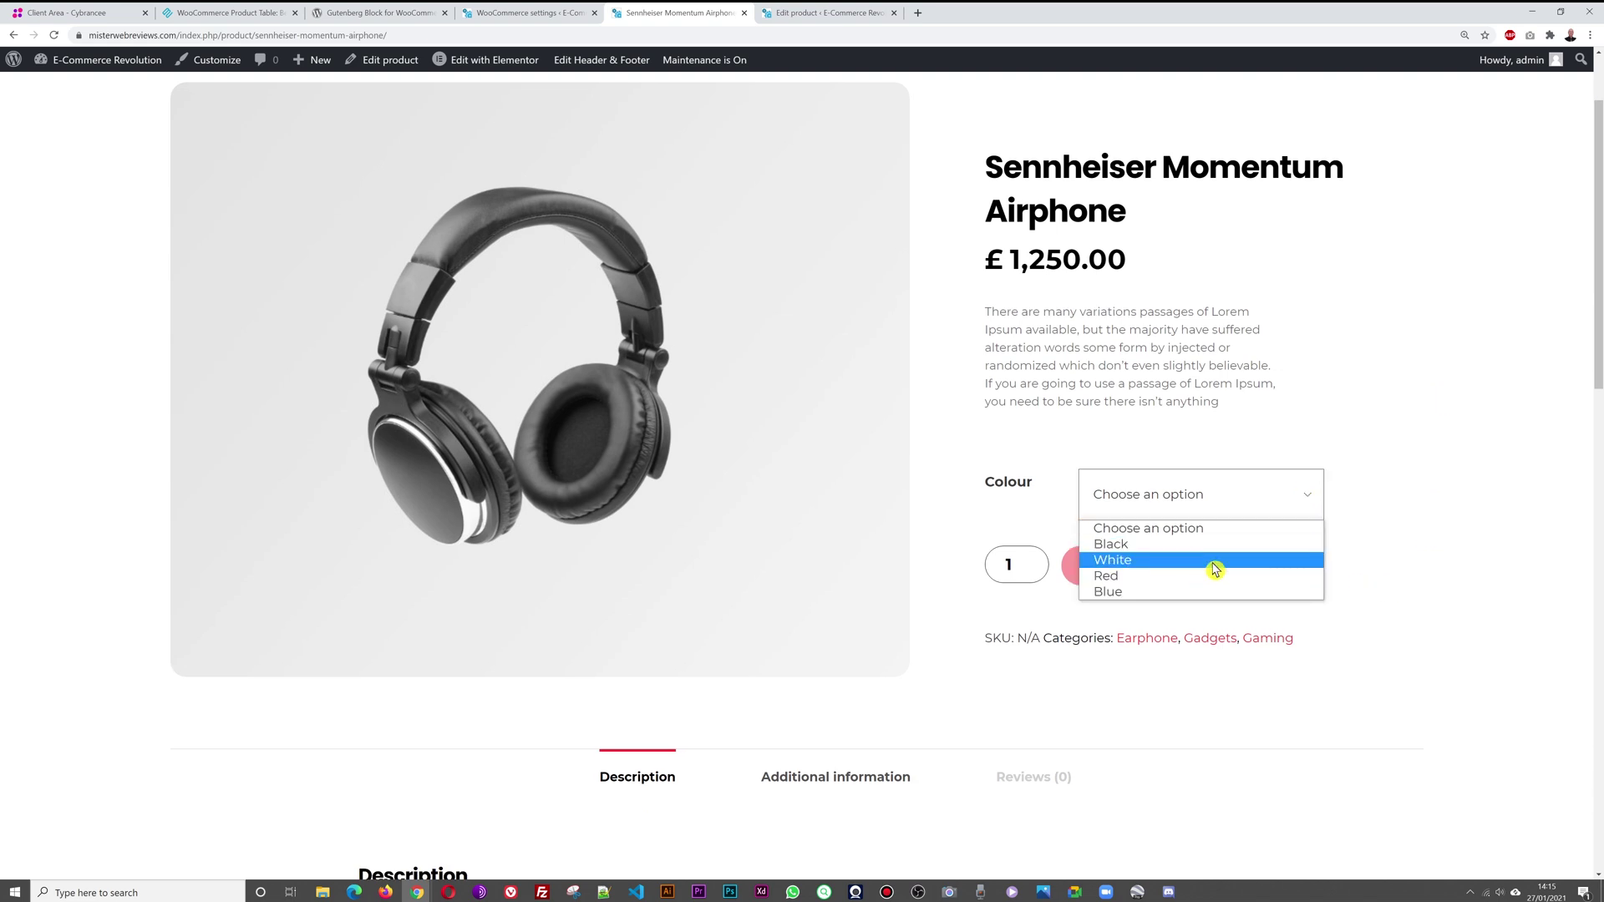
pyautogui.click(1412, 539)
pyautogui.click(1280, 510)
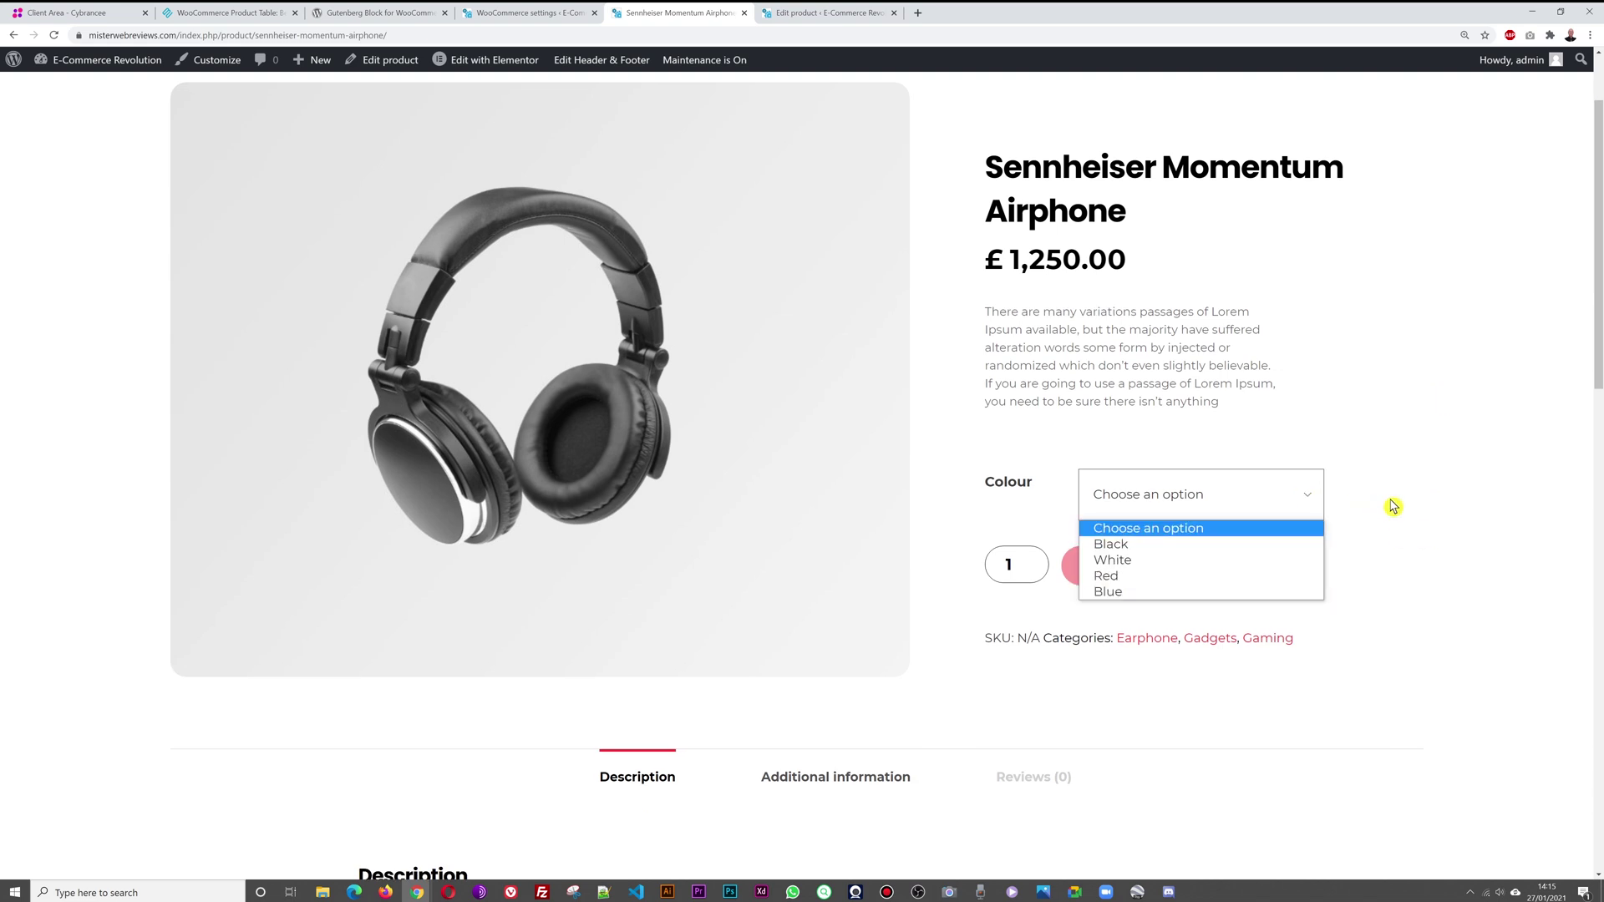
pyautogui.click(1417, 503)
pyautogui.scroll(2, 1428, 498)
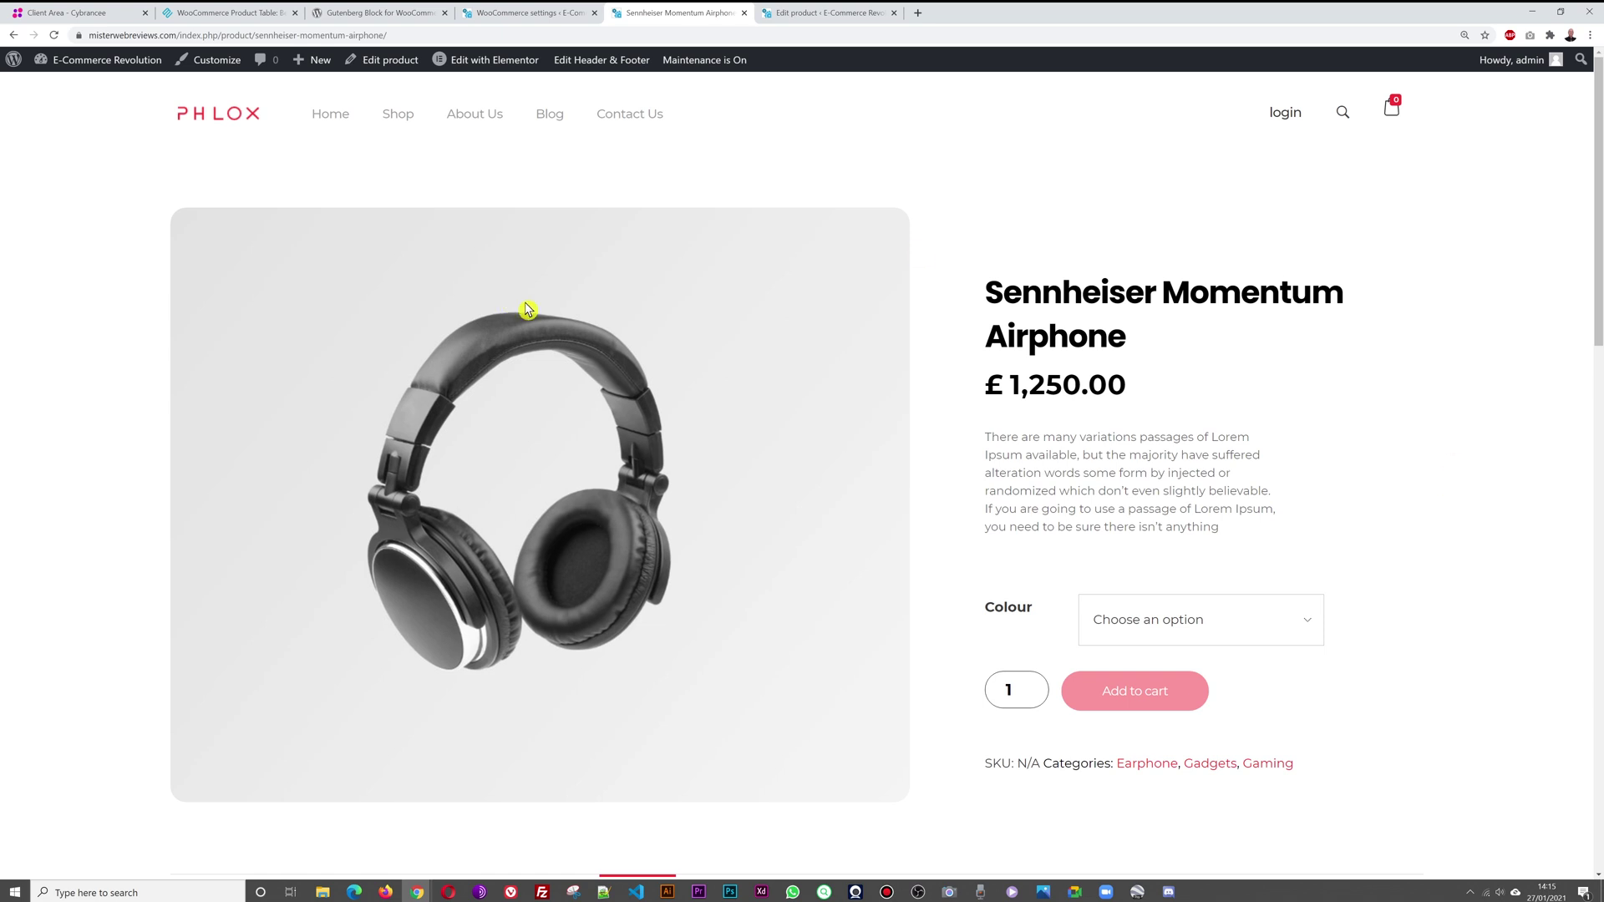
pyautogui.click(13, 35)
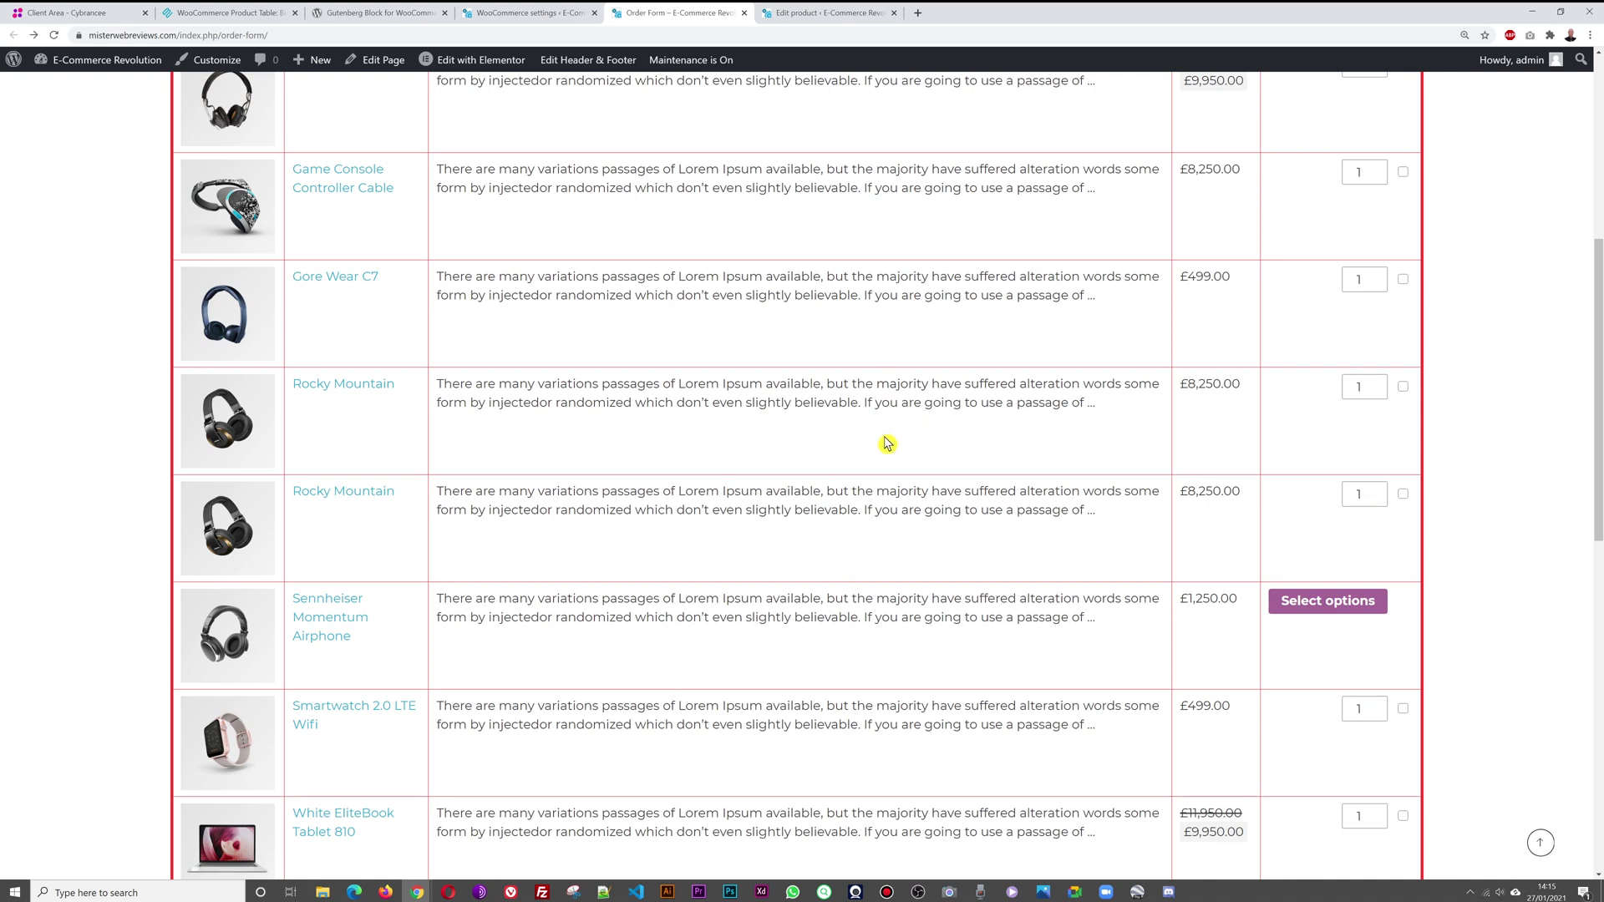
# Step: Set the product table's Variations option to Show one variation per row and save the changes
pyautogui.click(530, 14)
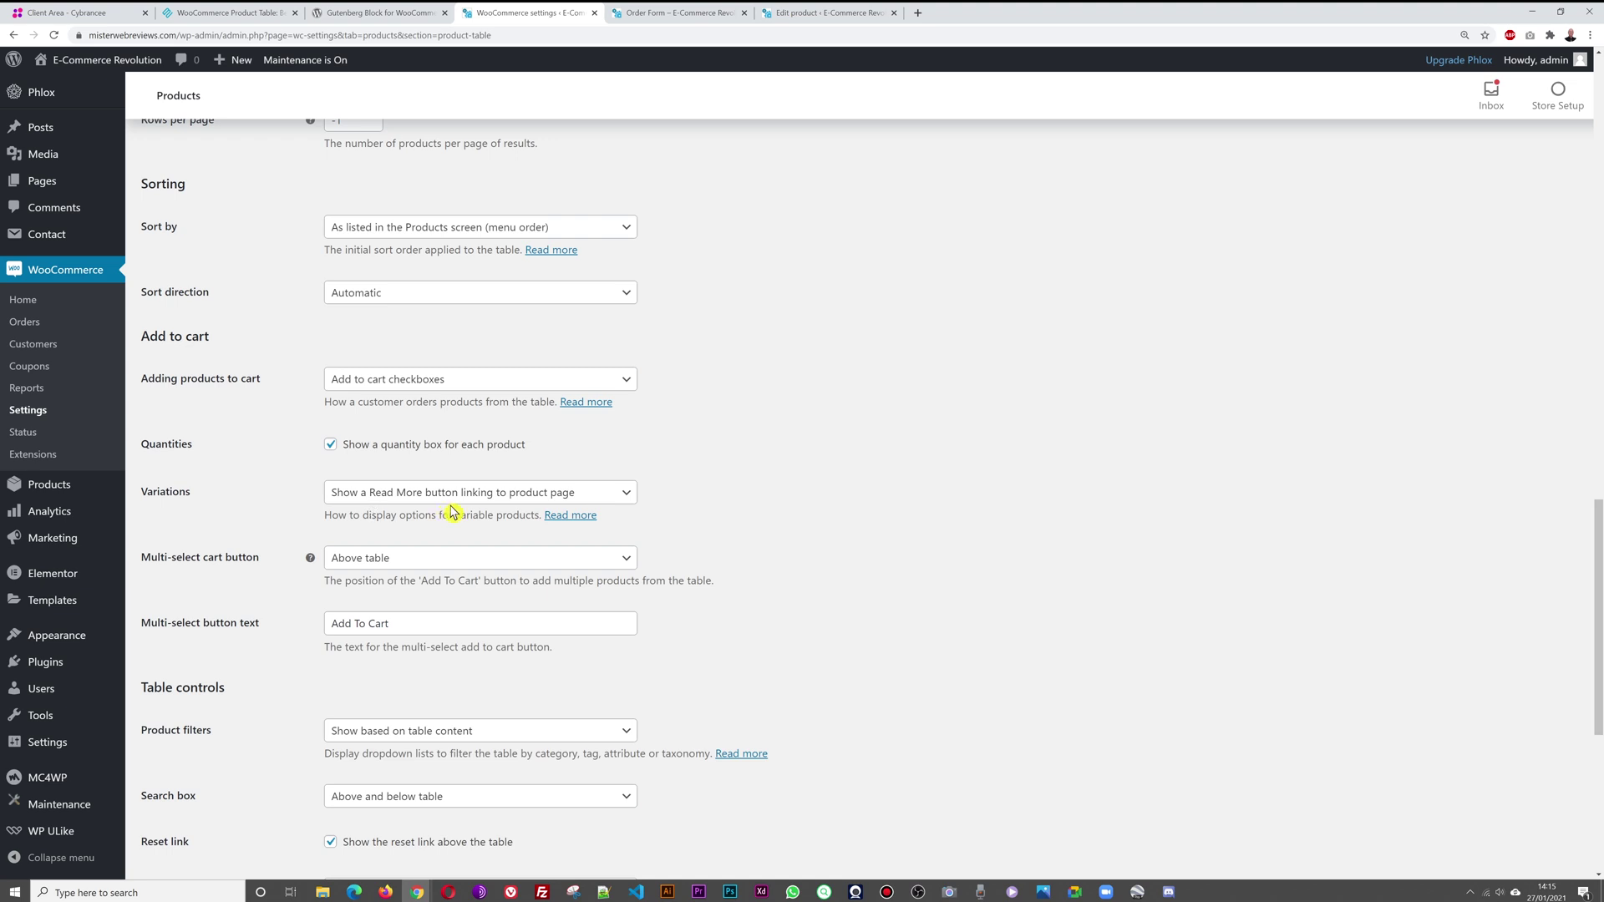
pyautogui.click(664, 15)
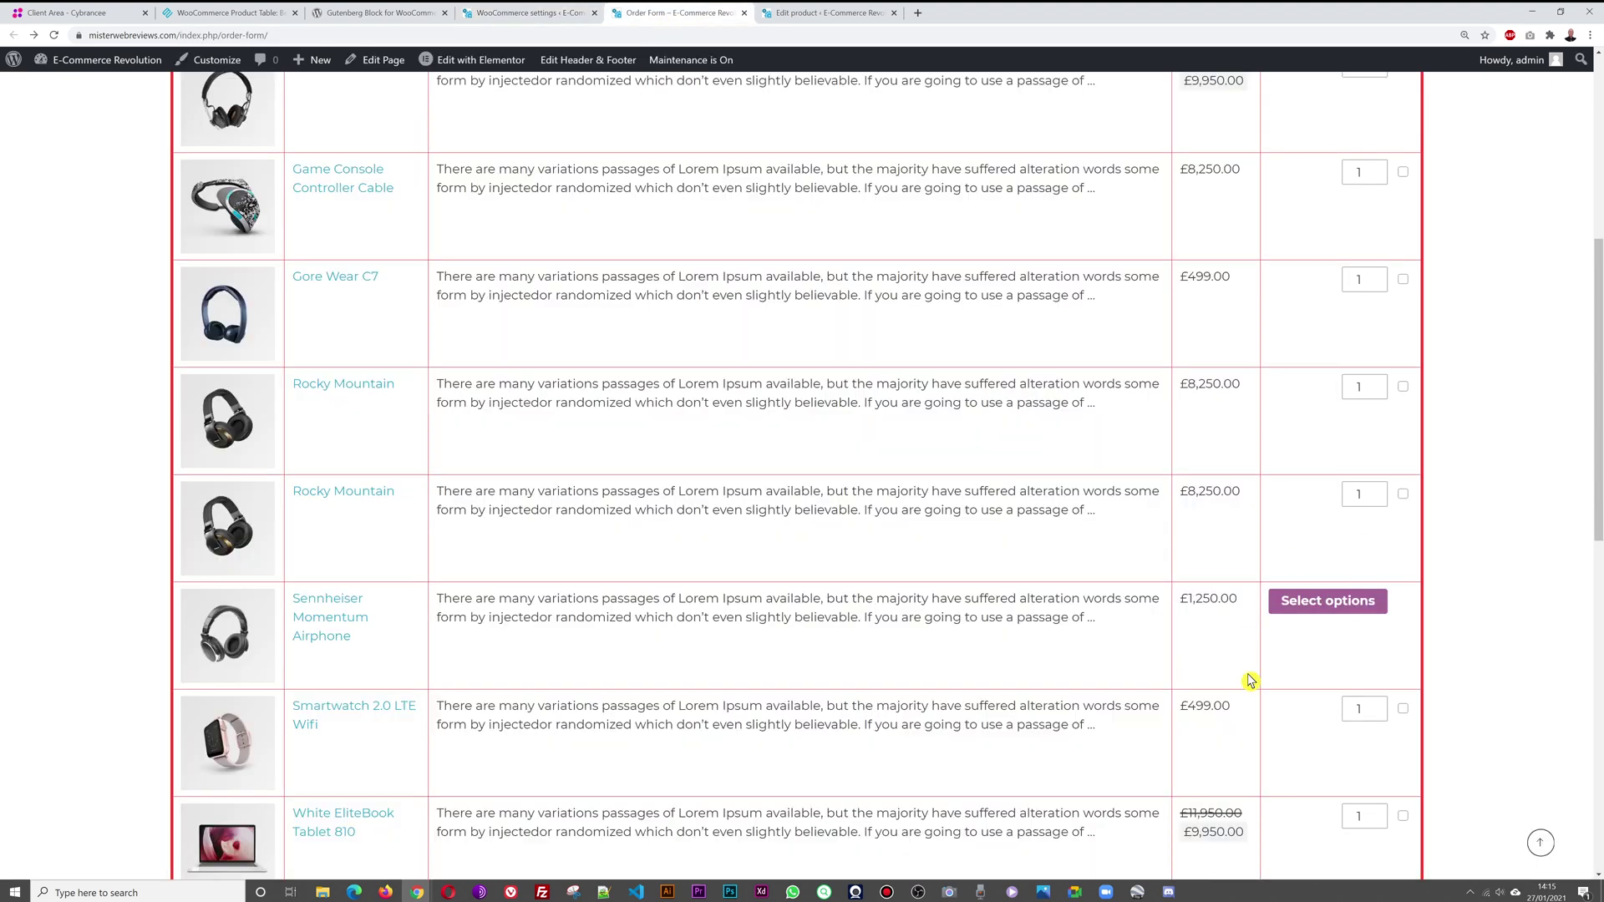
pyautogui.click(528, 13)
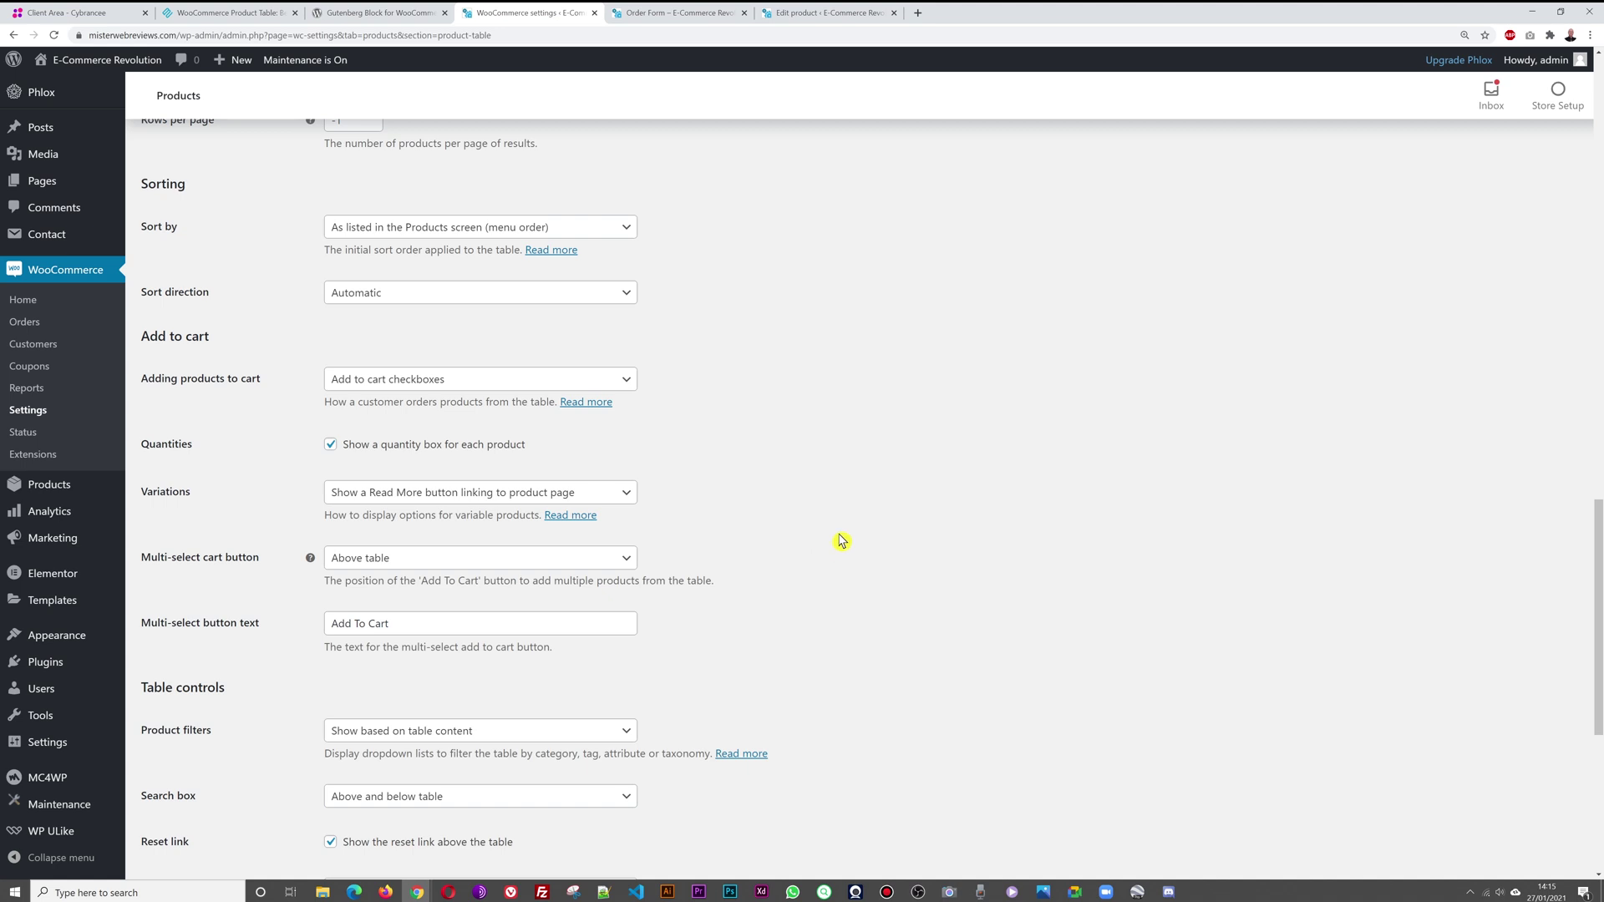
pyautogui.click(625, 497)
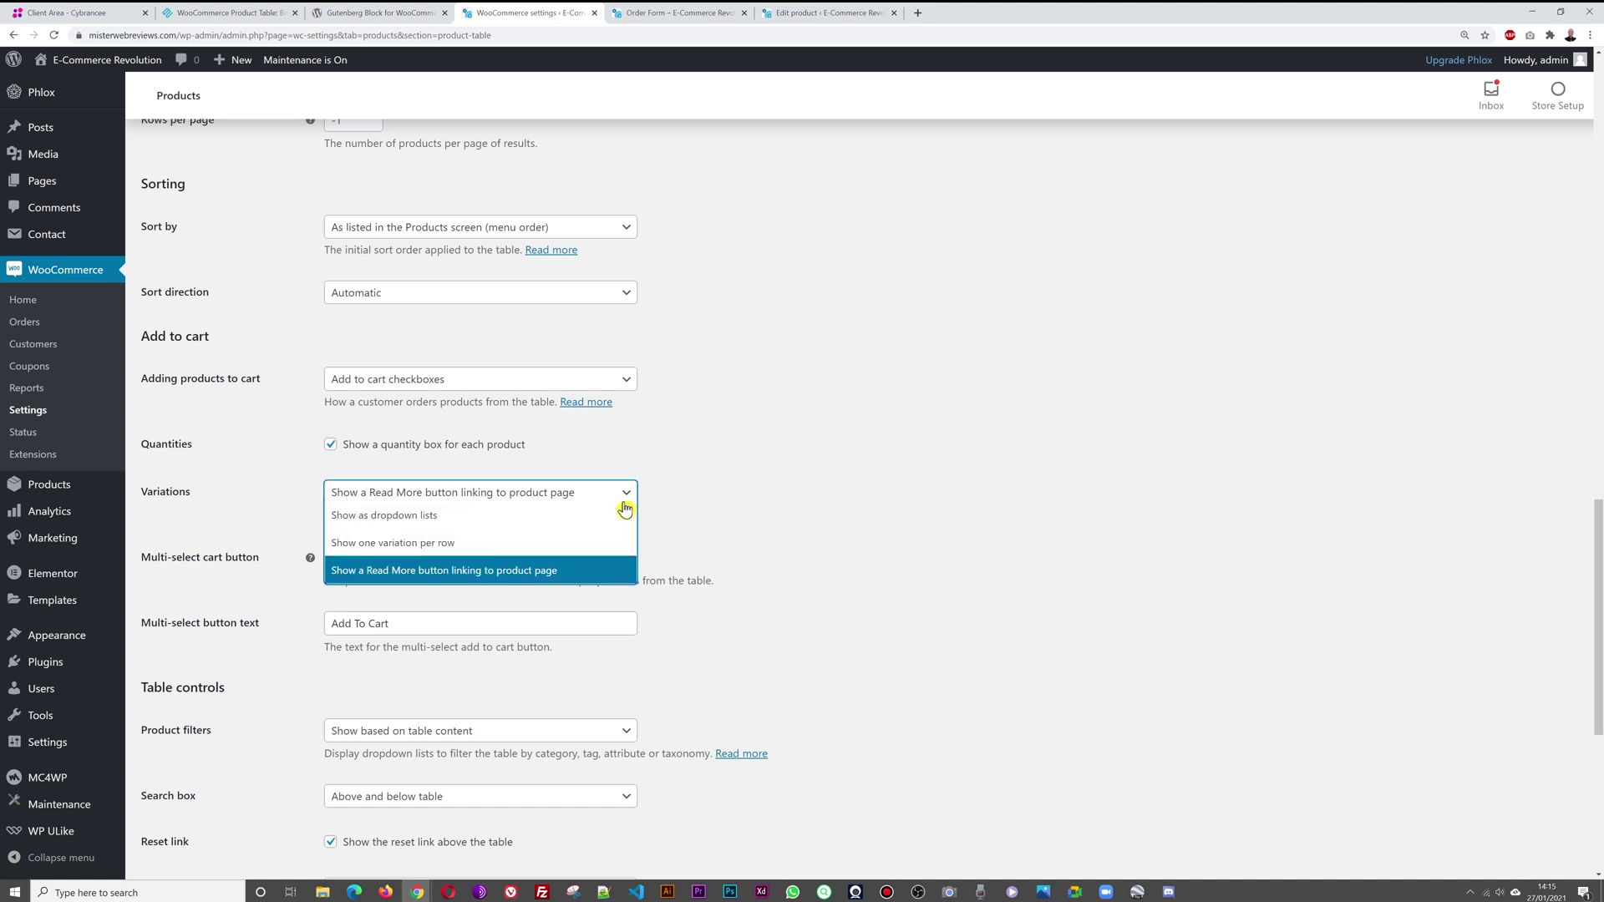
pyautogui.click(562, 543)
pyautogui.scroll(-5, 885, 523)
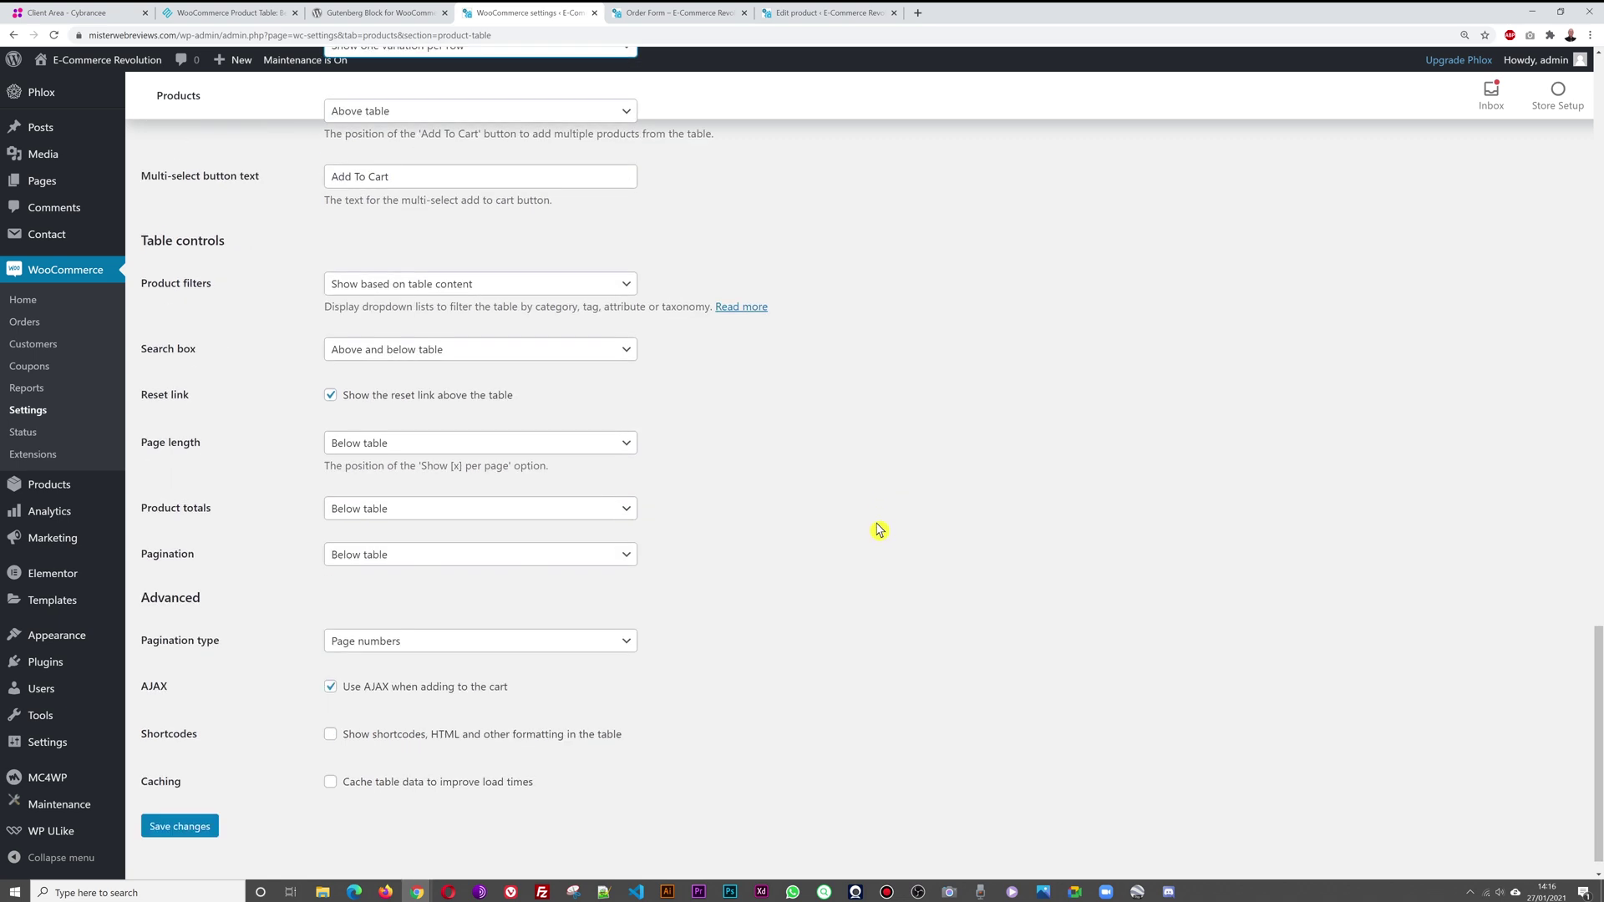
pyautogui.click(205, 794)
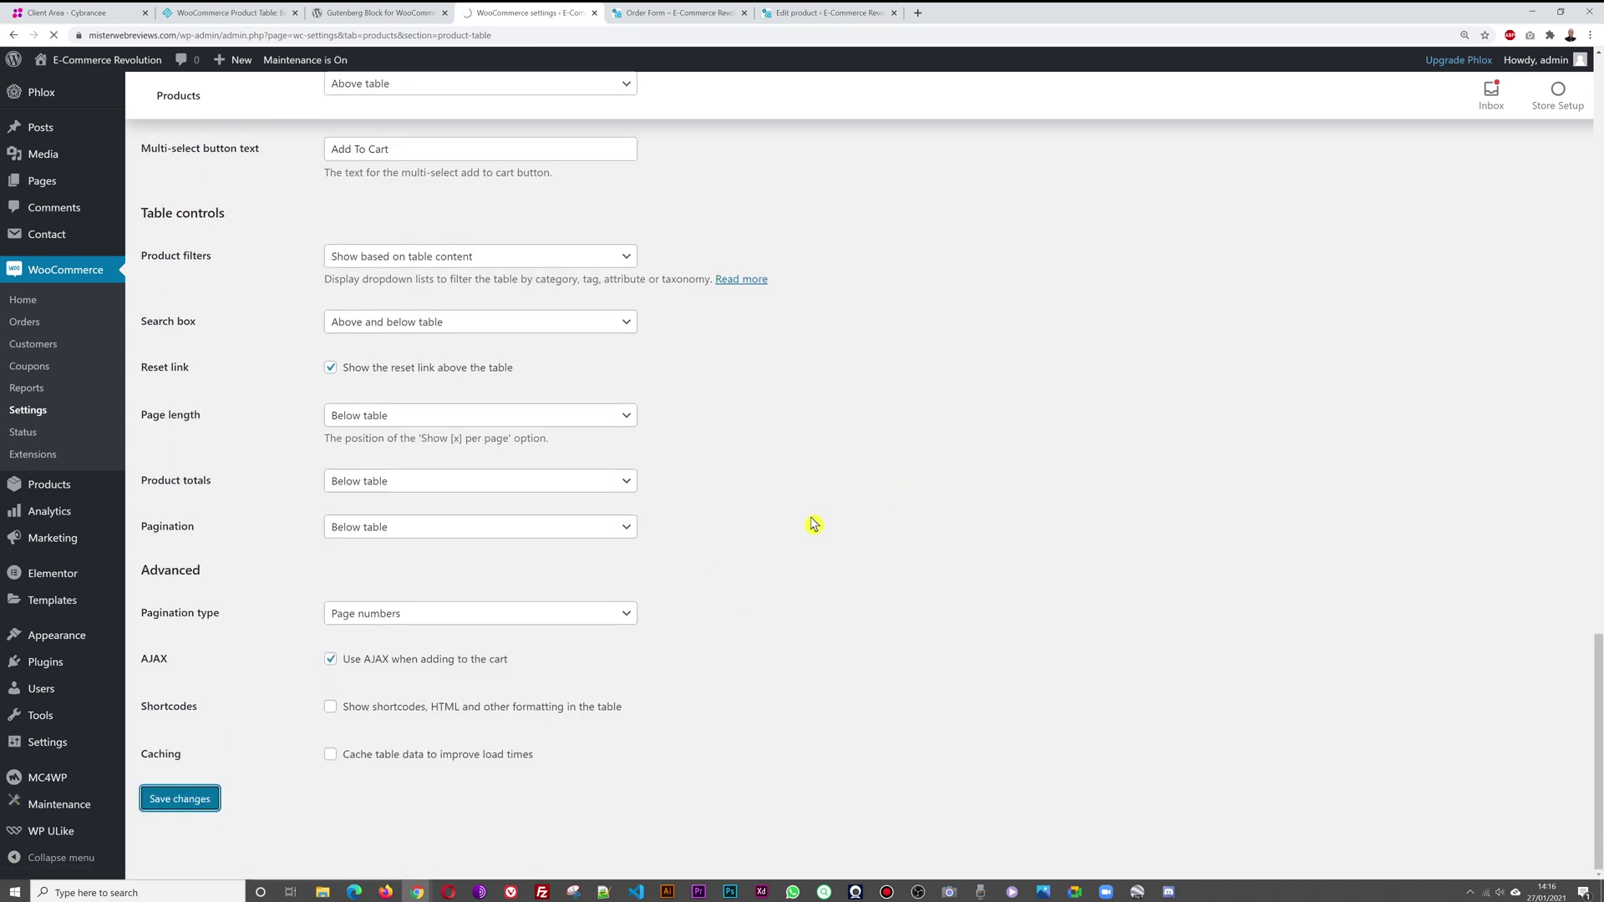
# Step: Reload the Order Form and check the Sennheiser Momentum Airphone's per-variation rows, selecting and deselecting the Blue one
pyautogui.click(679, 12)
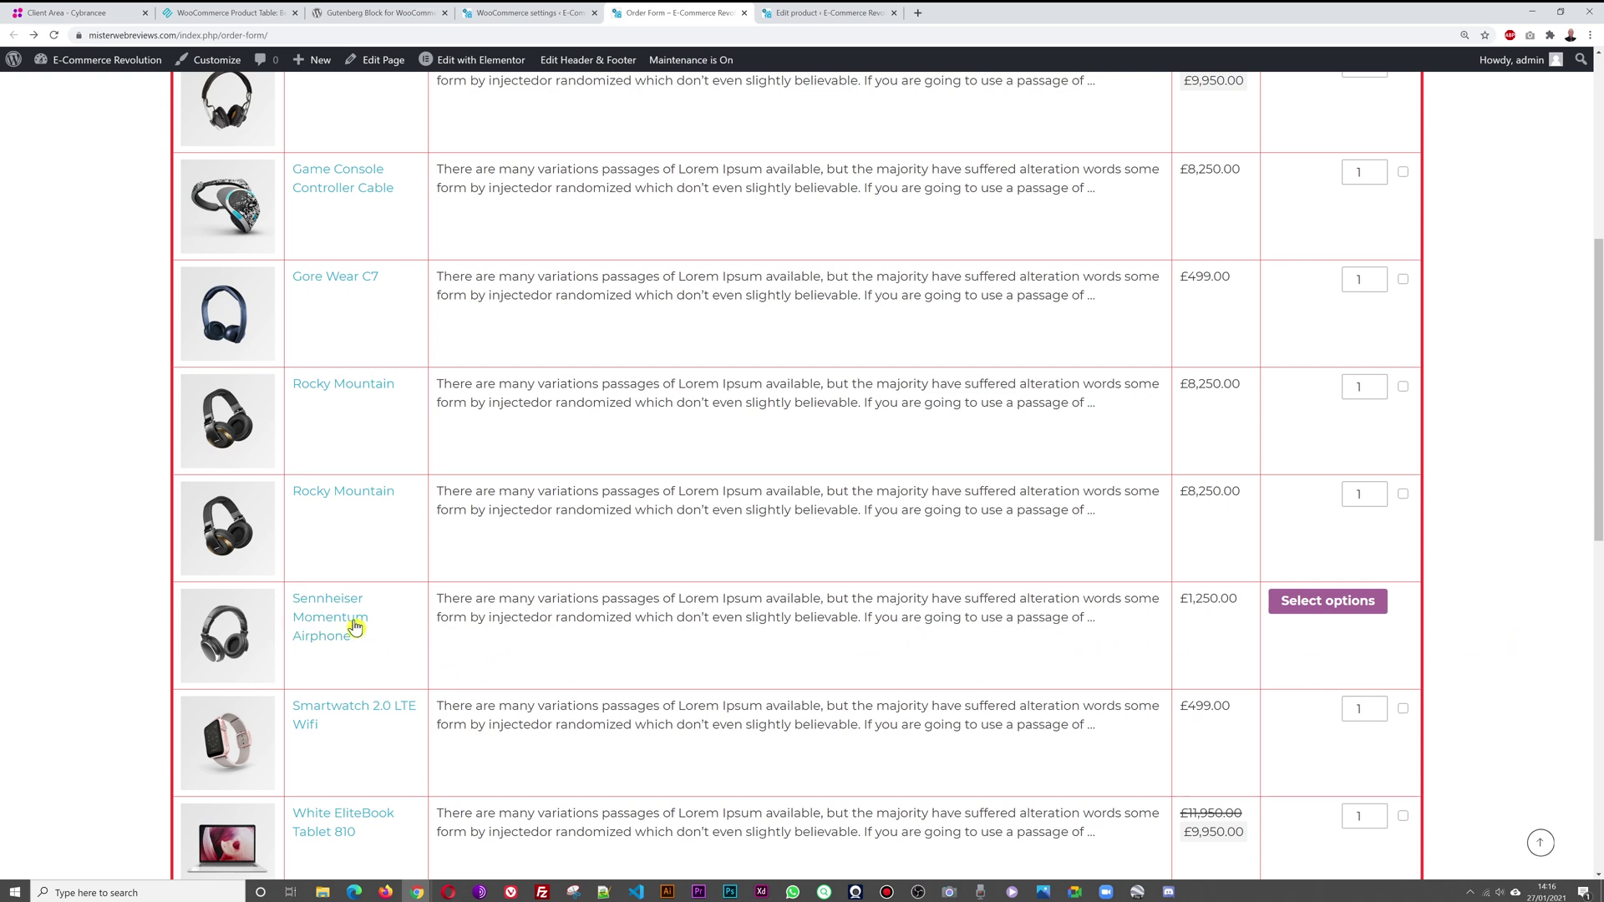
pyautogui.click(357, 651)
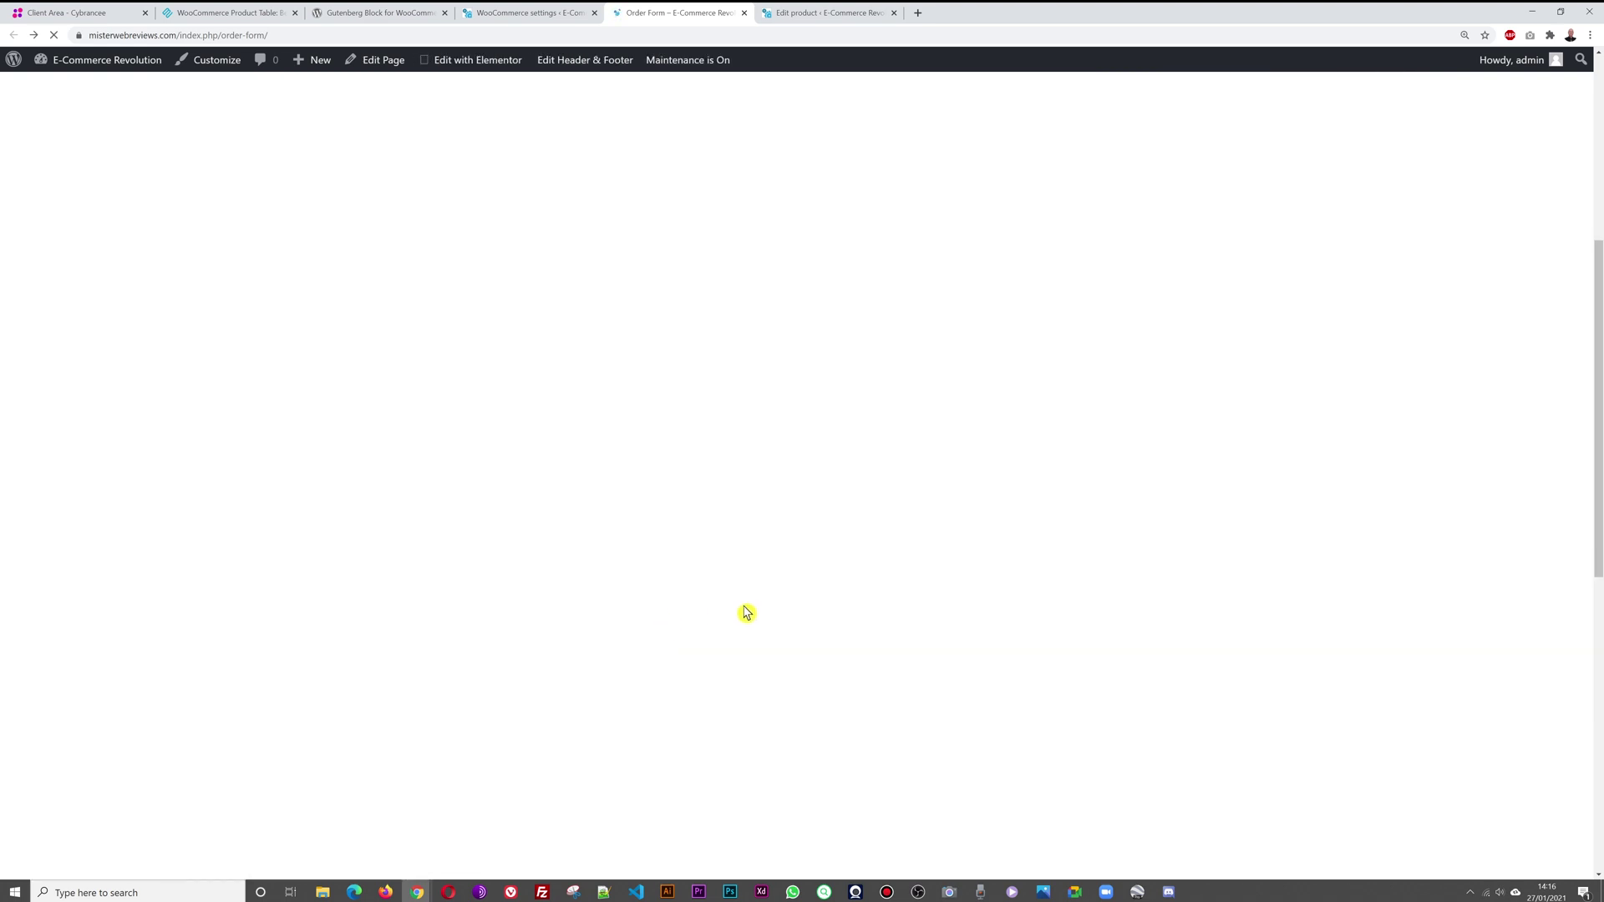
pyautogui.scroll(-4, 741, 604)
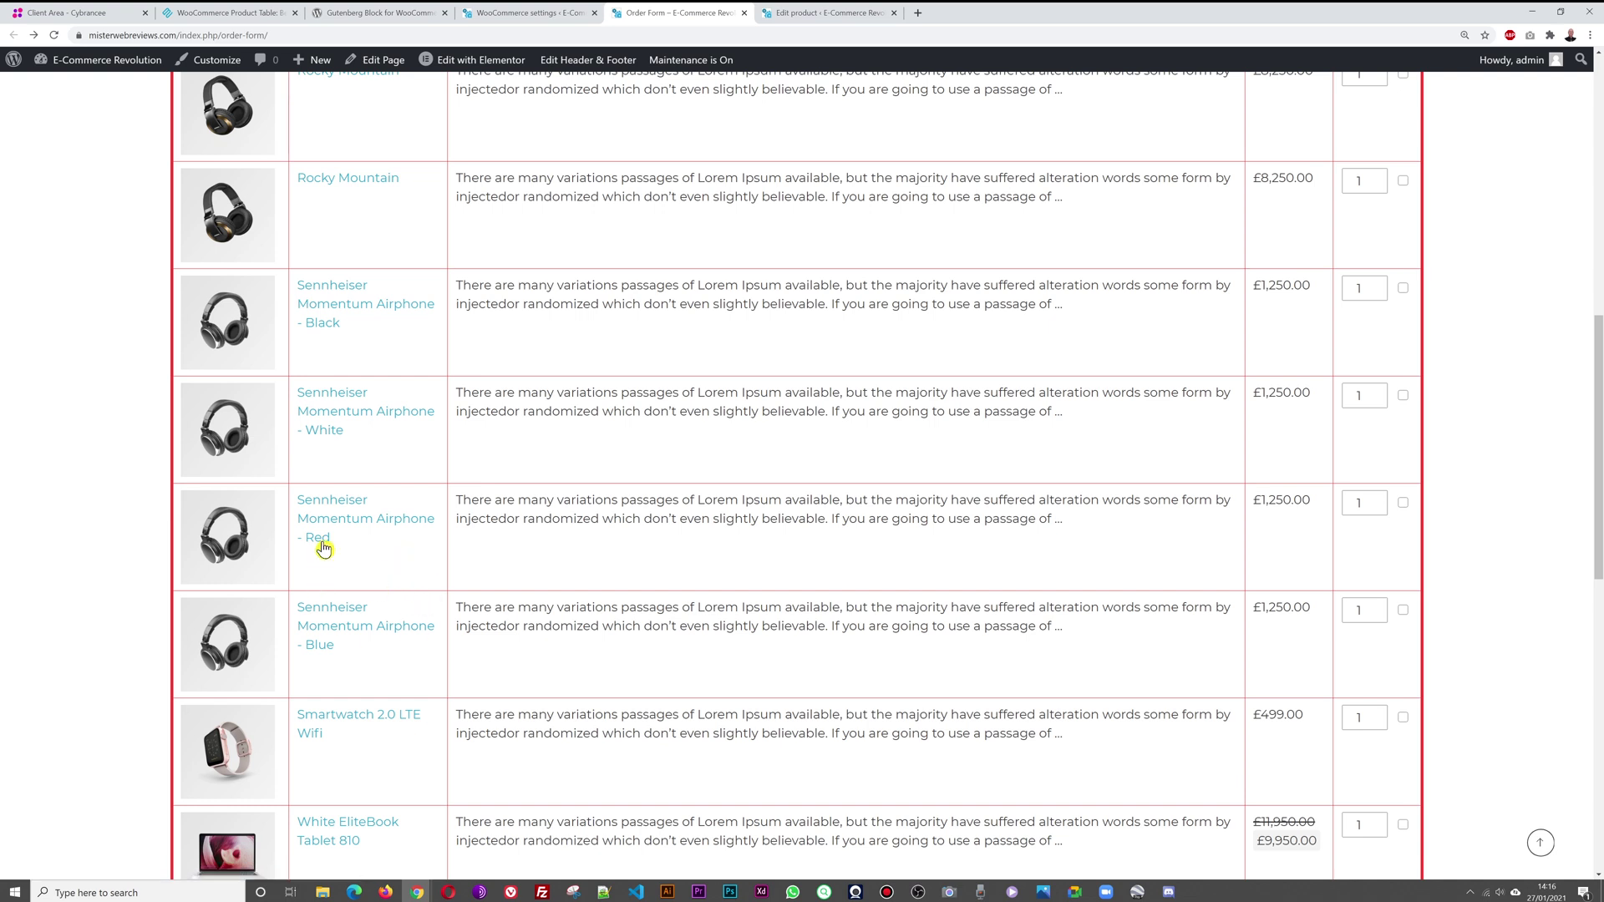
pyautogui.click(1402, 611)
pyautogui.click(1402, 610)
# Step: Set the product table's Variations option to Show as dropdown lists and save the changes
pyautogui.click(514, 12)
pyautogui.scroll(-14, 842, 581)
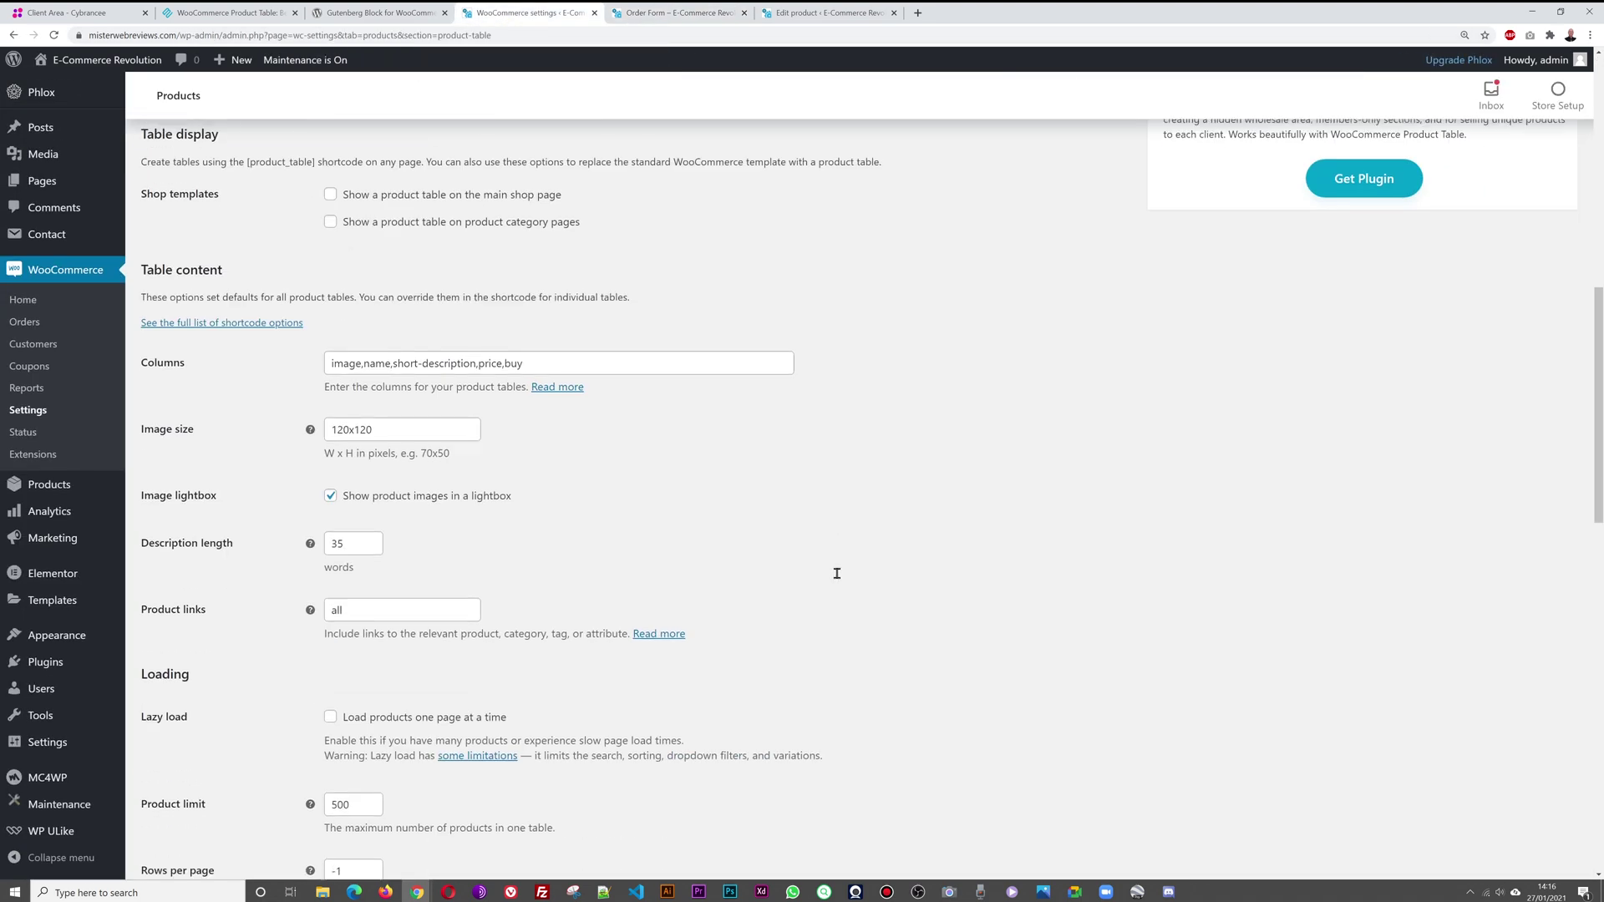
pyautogui.scroll(-4, 839, 582)
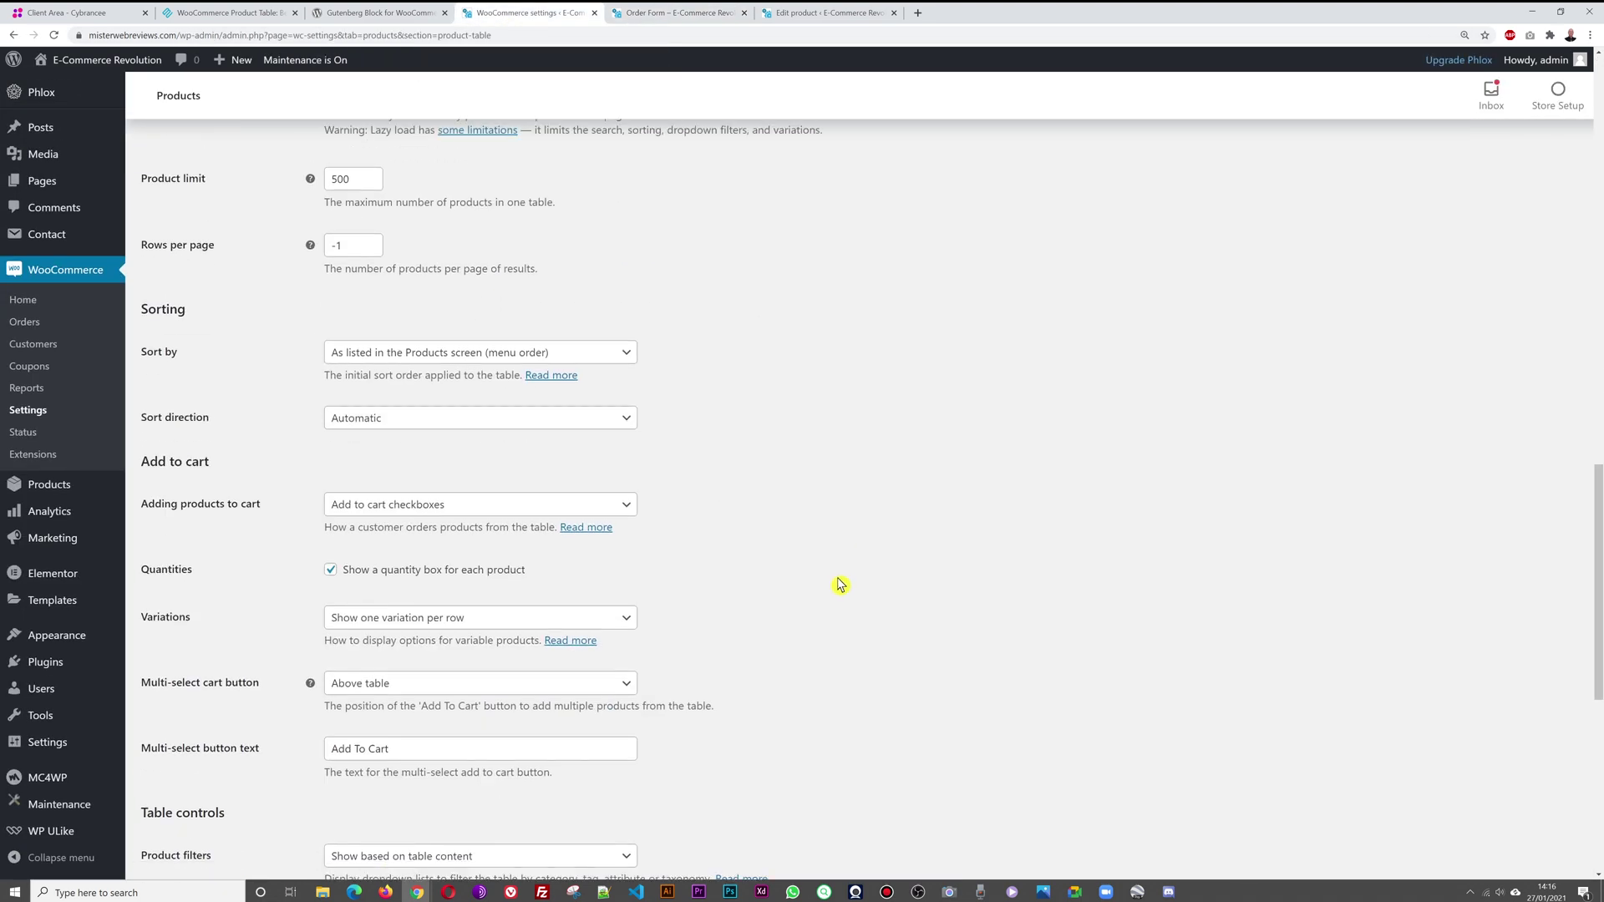
pyautogui.click(620, 558)
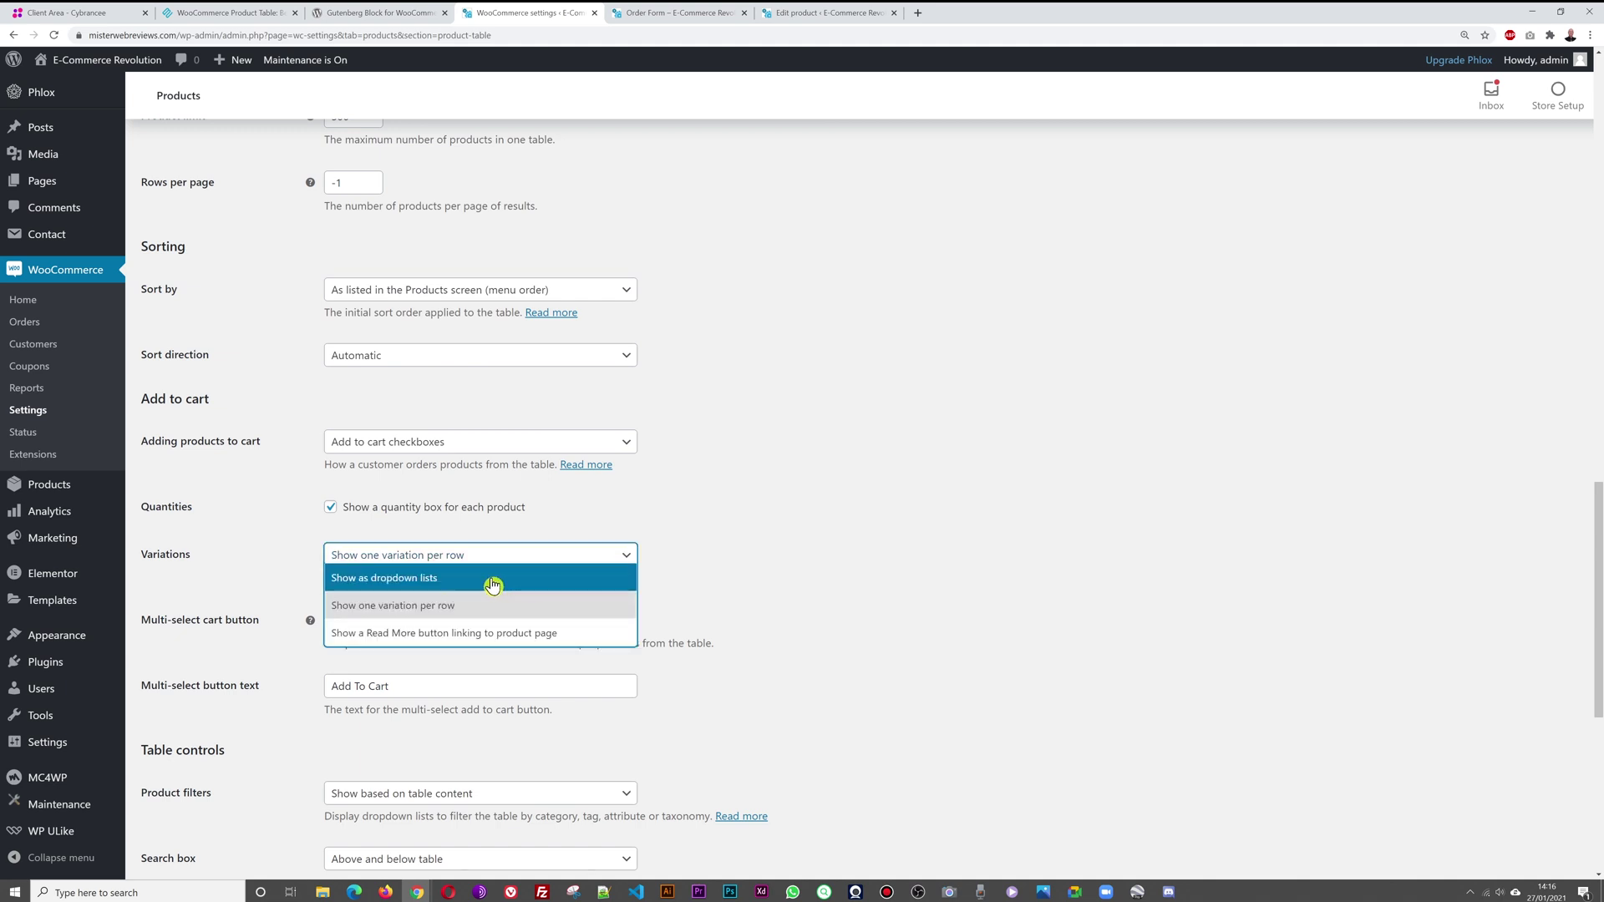
pyautogui.click(411, 580)
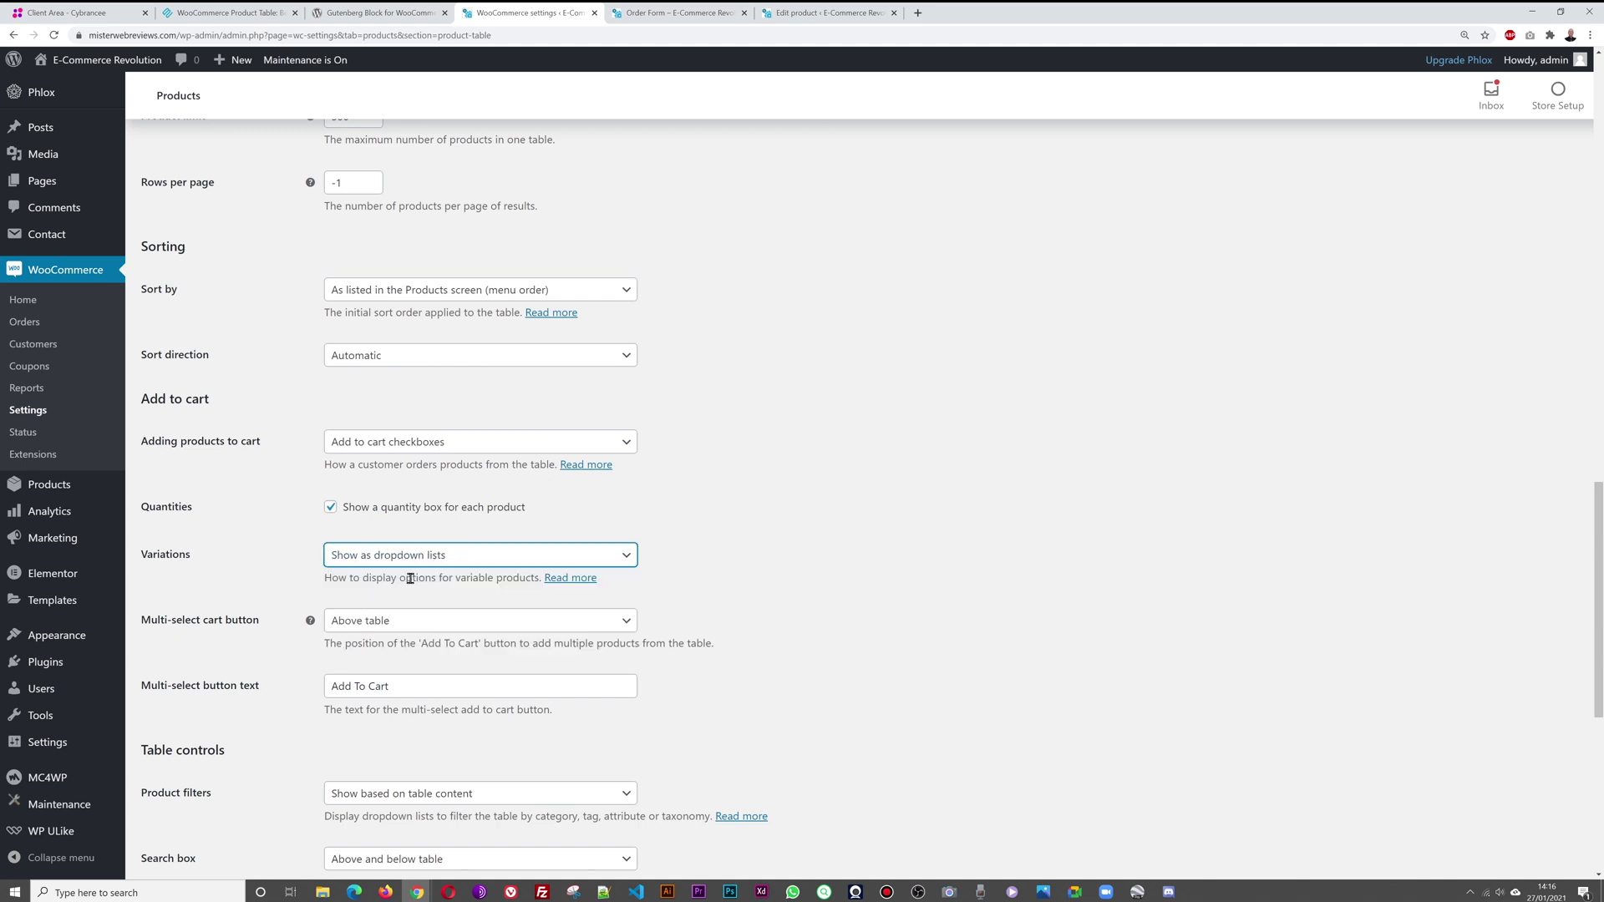
pyautogui.scroll(-6, 822, 535)
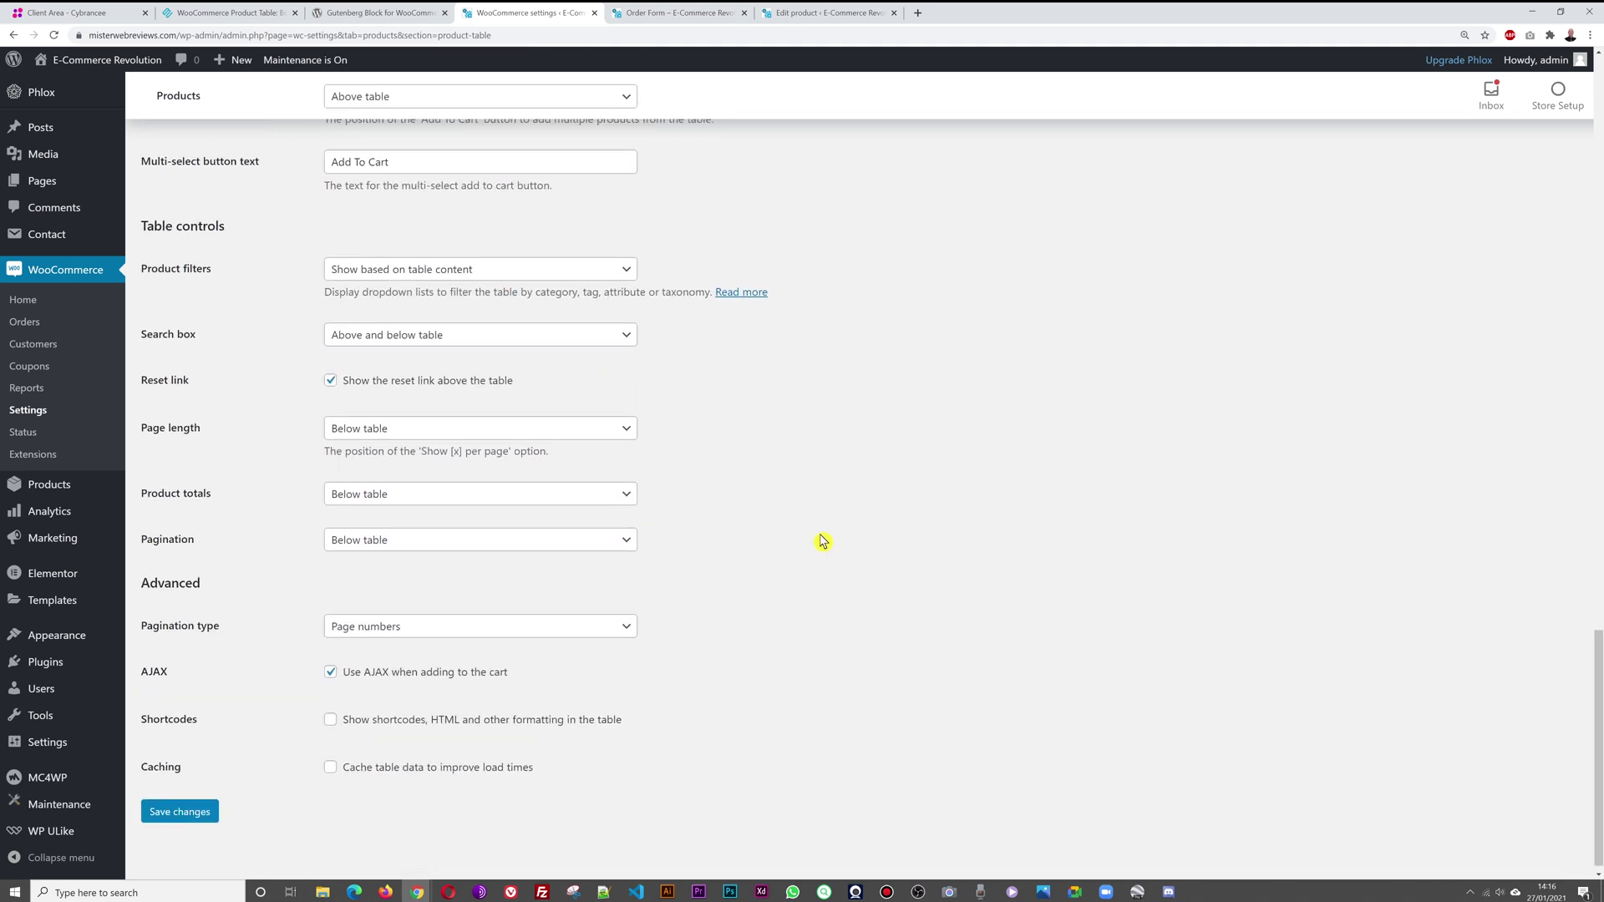
pyautogui.click(201, 799)
# Step: Choose Blue as the Sennheiser Momentum Airphone's colour directly in the Order Form table
pyautogui.click(664, 14)
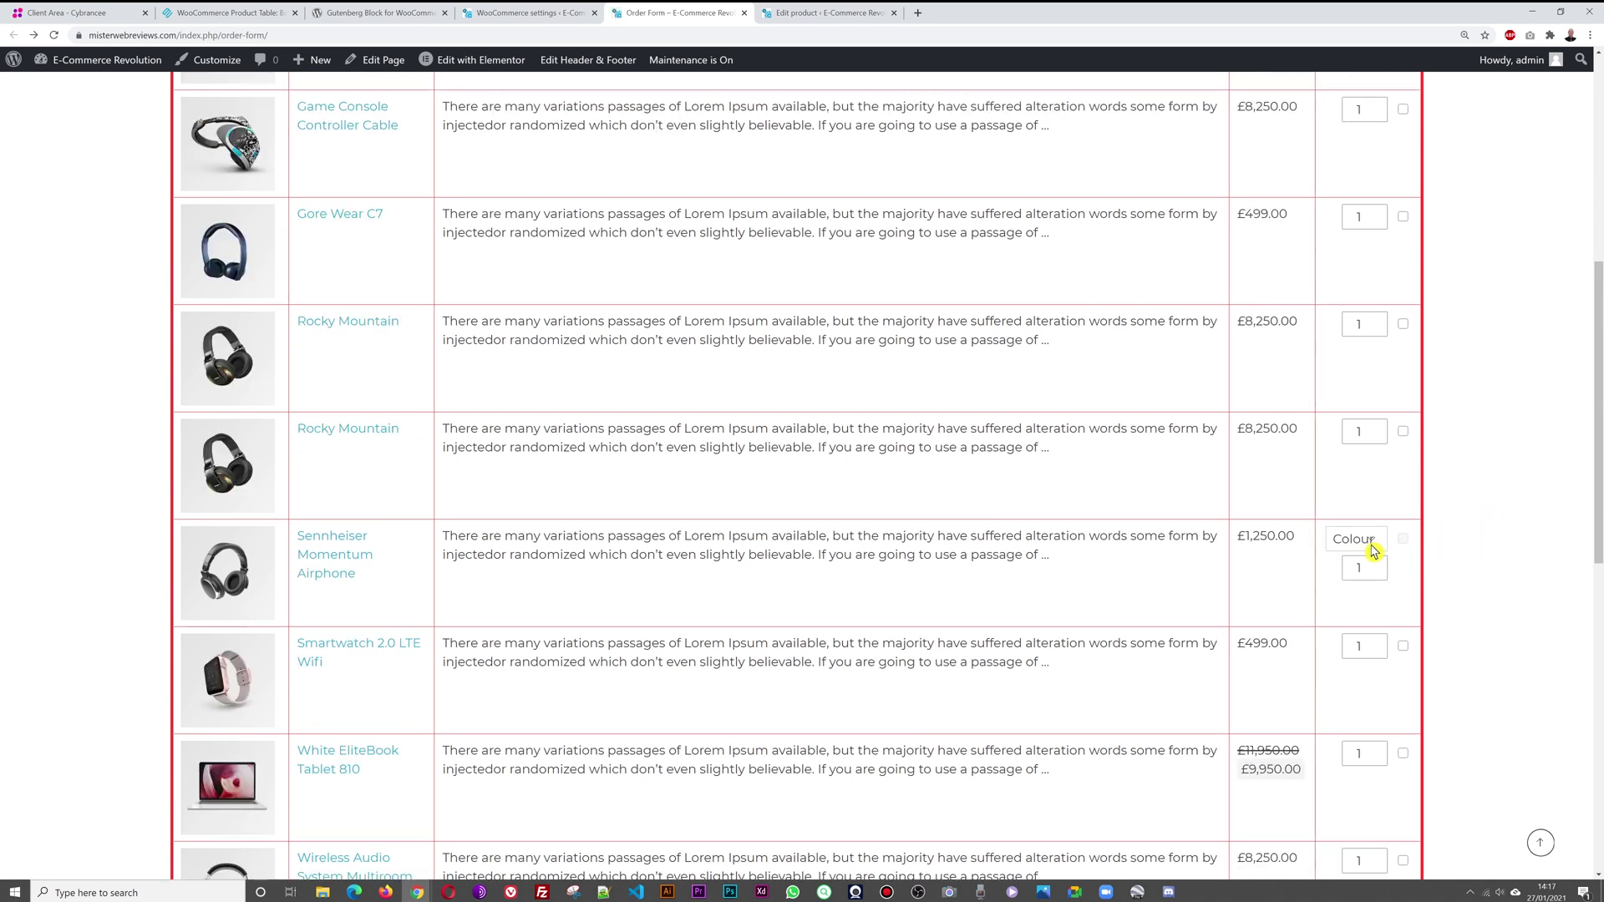
pyautogui.scroll(-1, 1372, 494)
pyautogui.click(1363, 478)
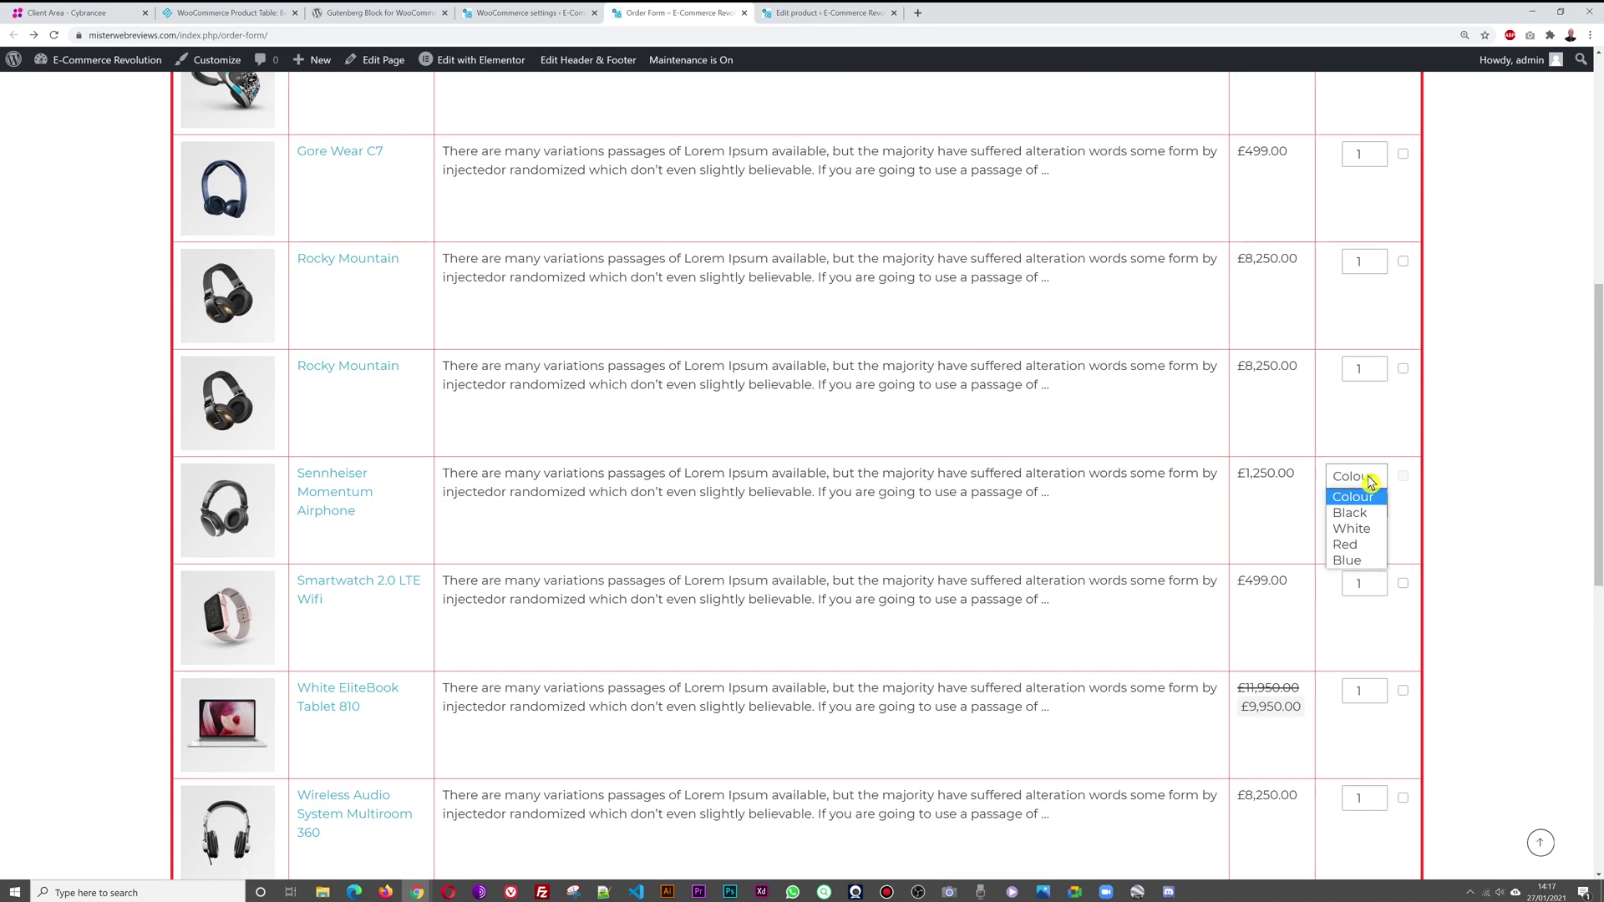
pyautogui.click(1360, 560)
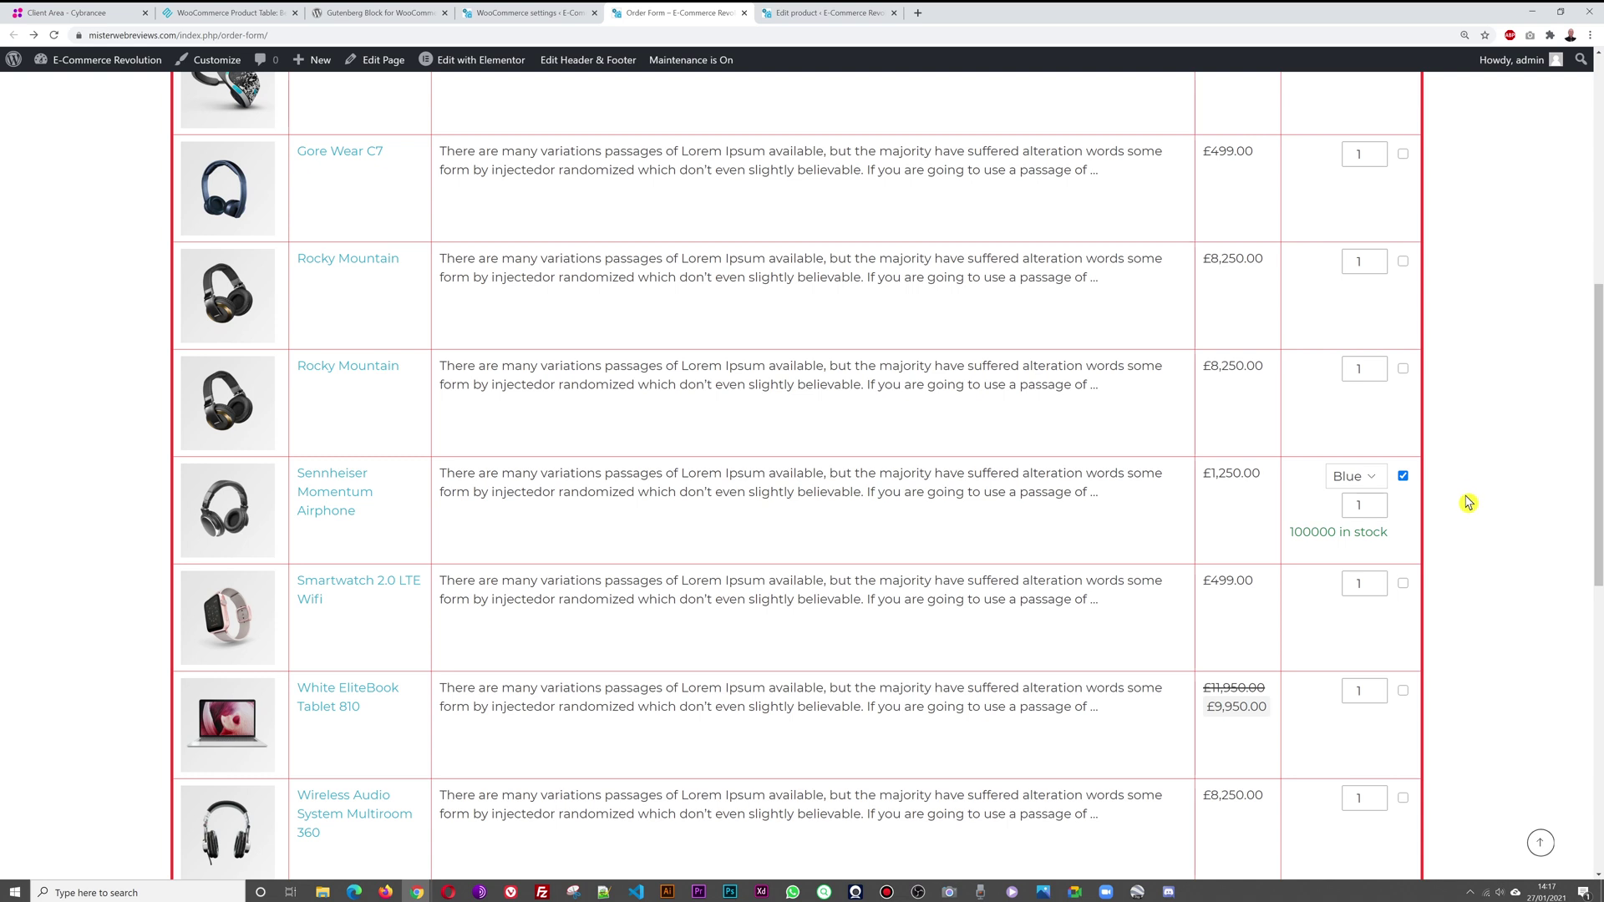
# Step: Search the Order Form's product table for "bea" and clear the search
pyautogui.scroll(7, 1470, 513)
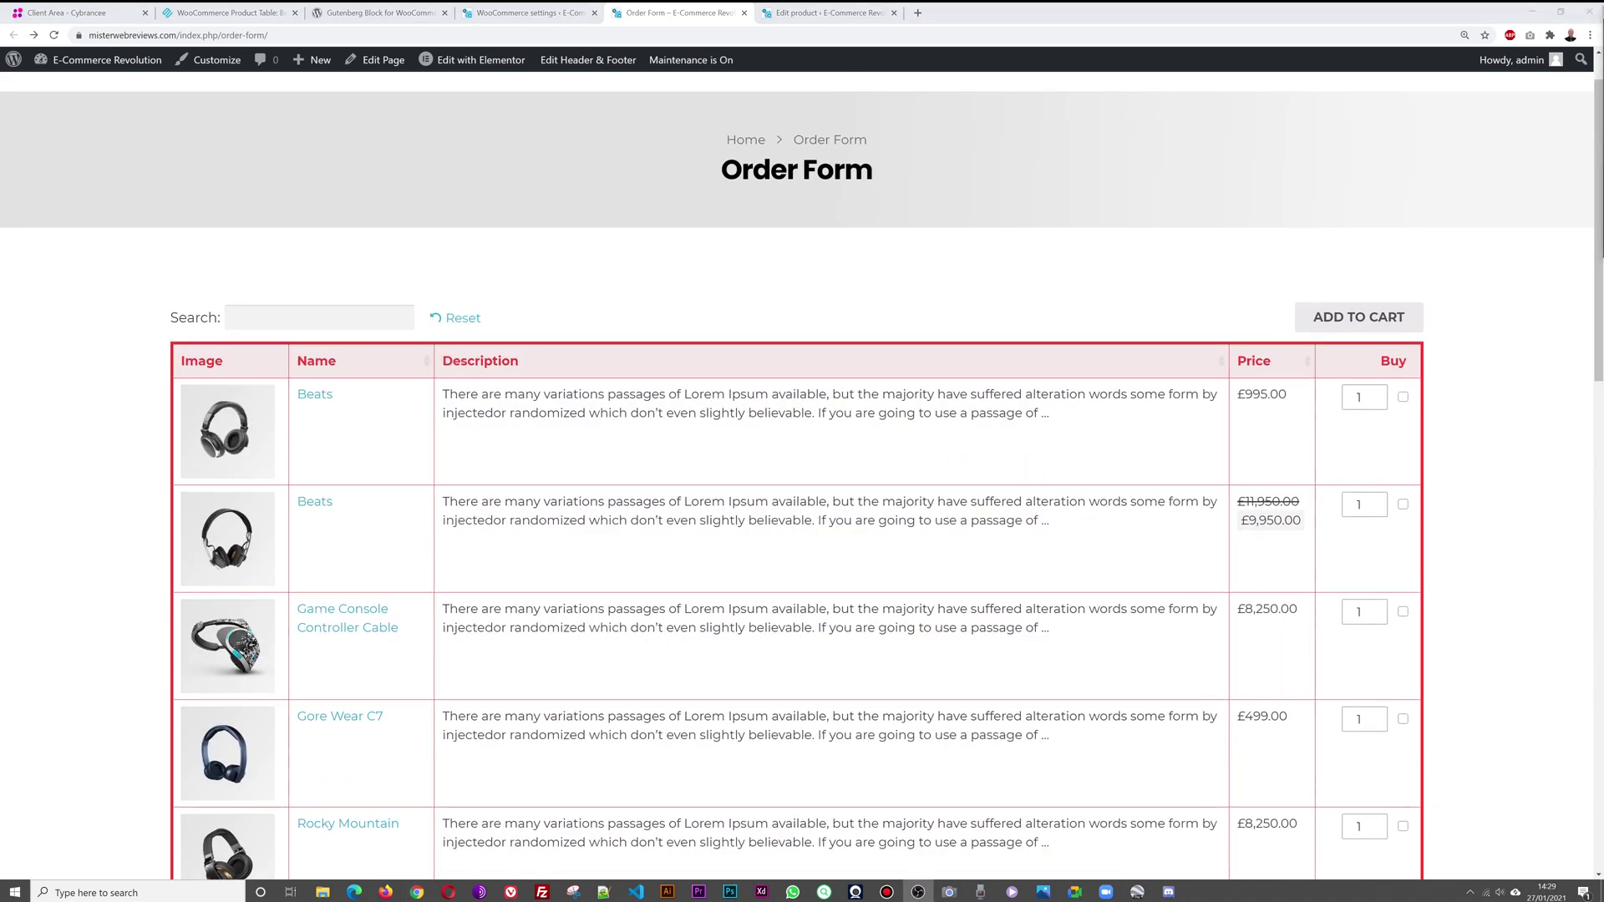
pyautogui.click(295, 311)
pyautogui.click(750, 292)
pyautogui.click(331, 323)
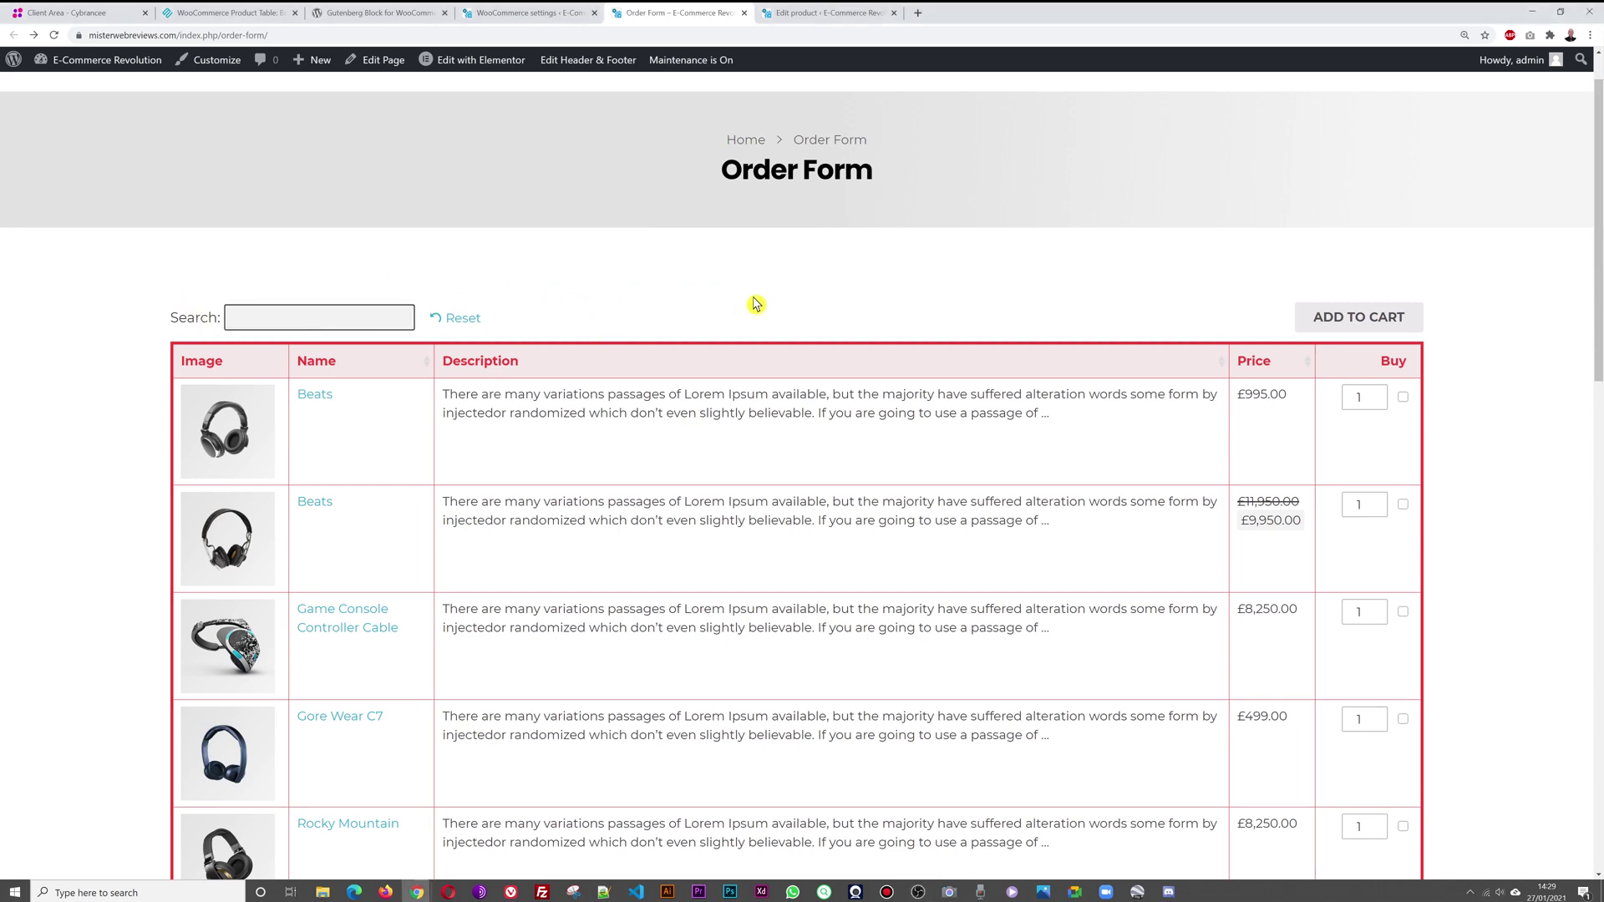
pyautogui.write('beat')
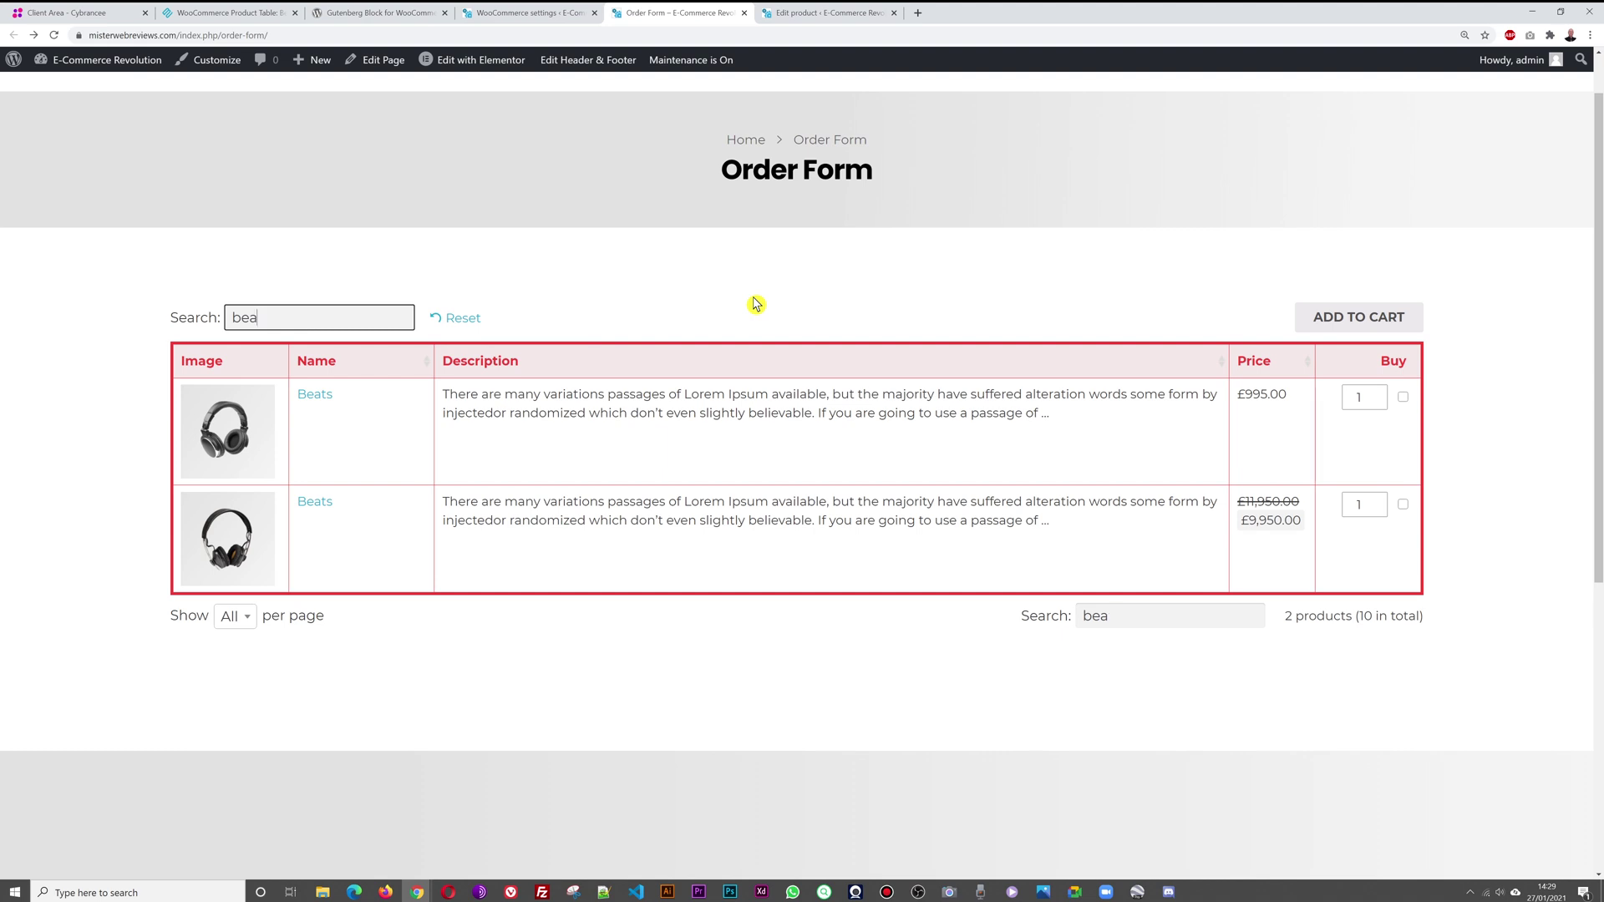
pyautogui.press('BackSpace')
pyautogui.press('BackSpace')
pyautogui.press('BackSpace')
# Step: Look over the full product table, search it for "rock", and clear the search
pyautogui.scroll(-1, 760, 398)
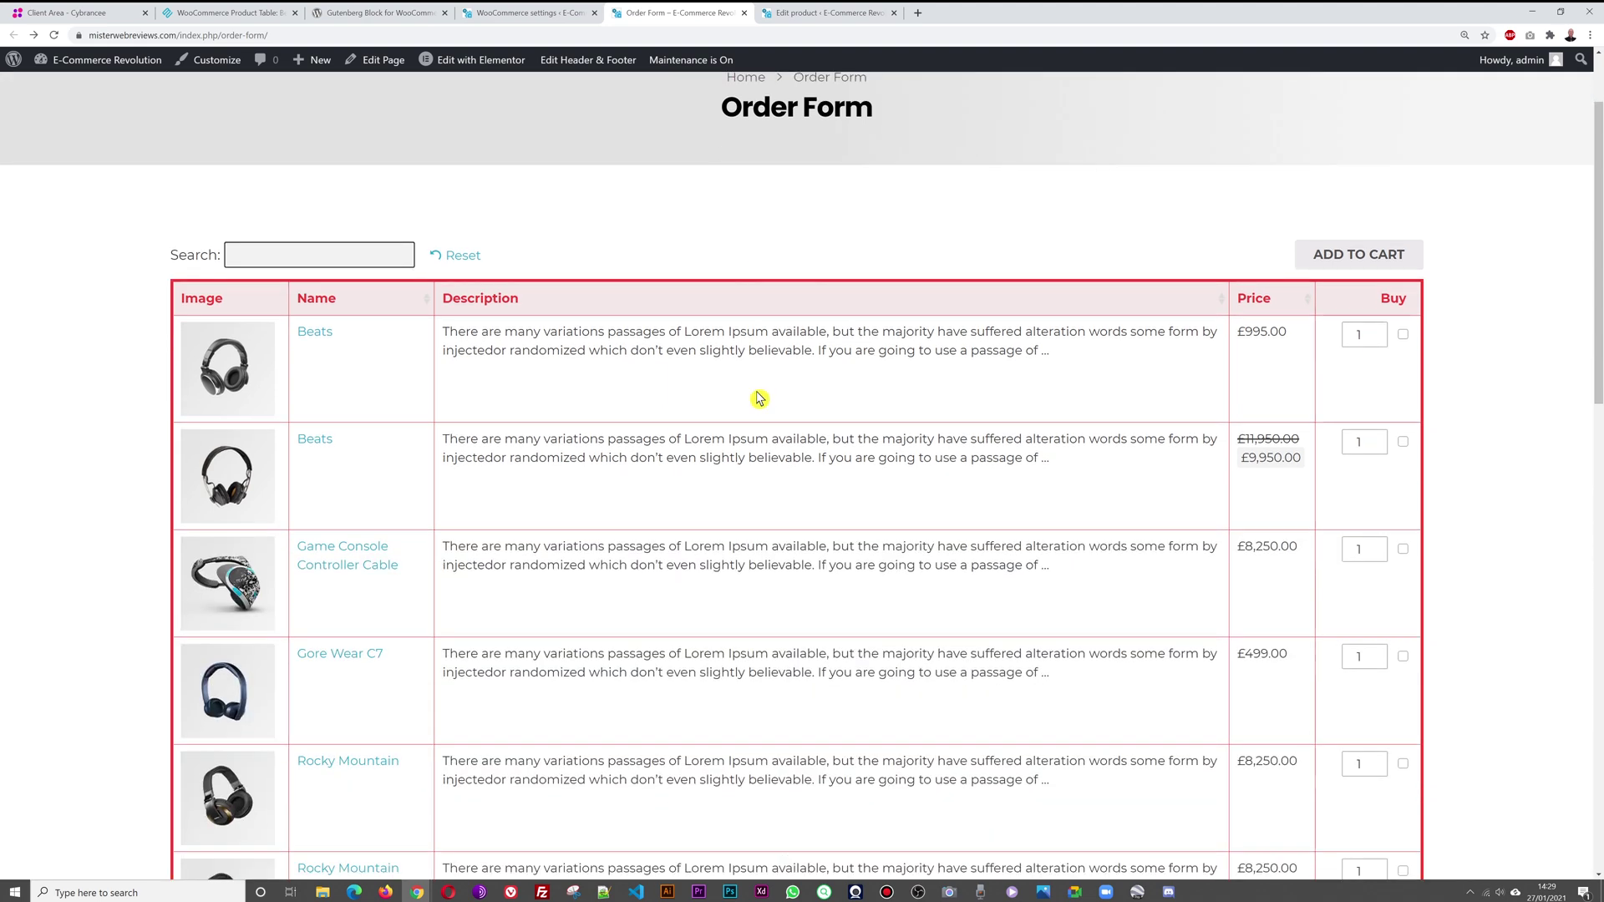
pyautogui.scroll(-5, 704, 664)
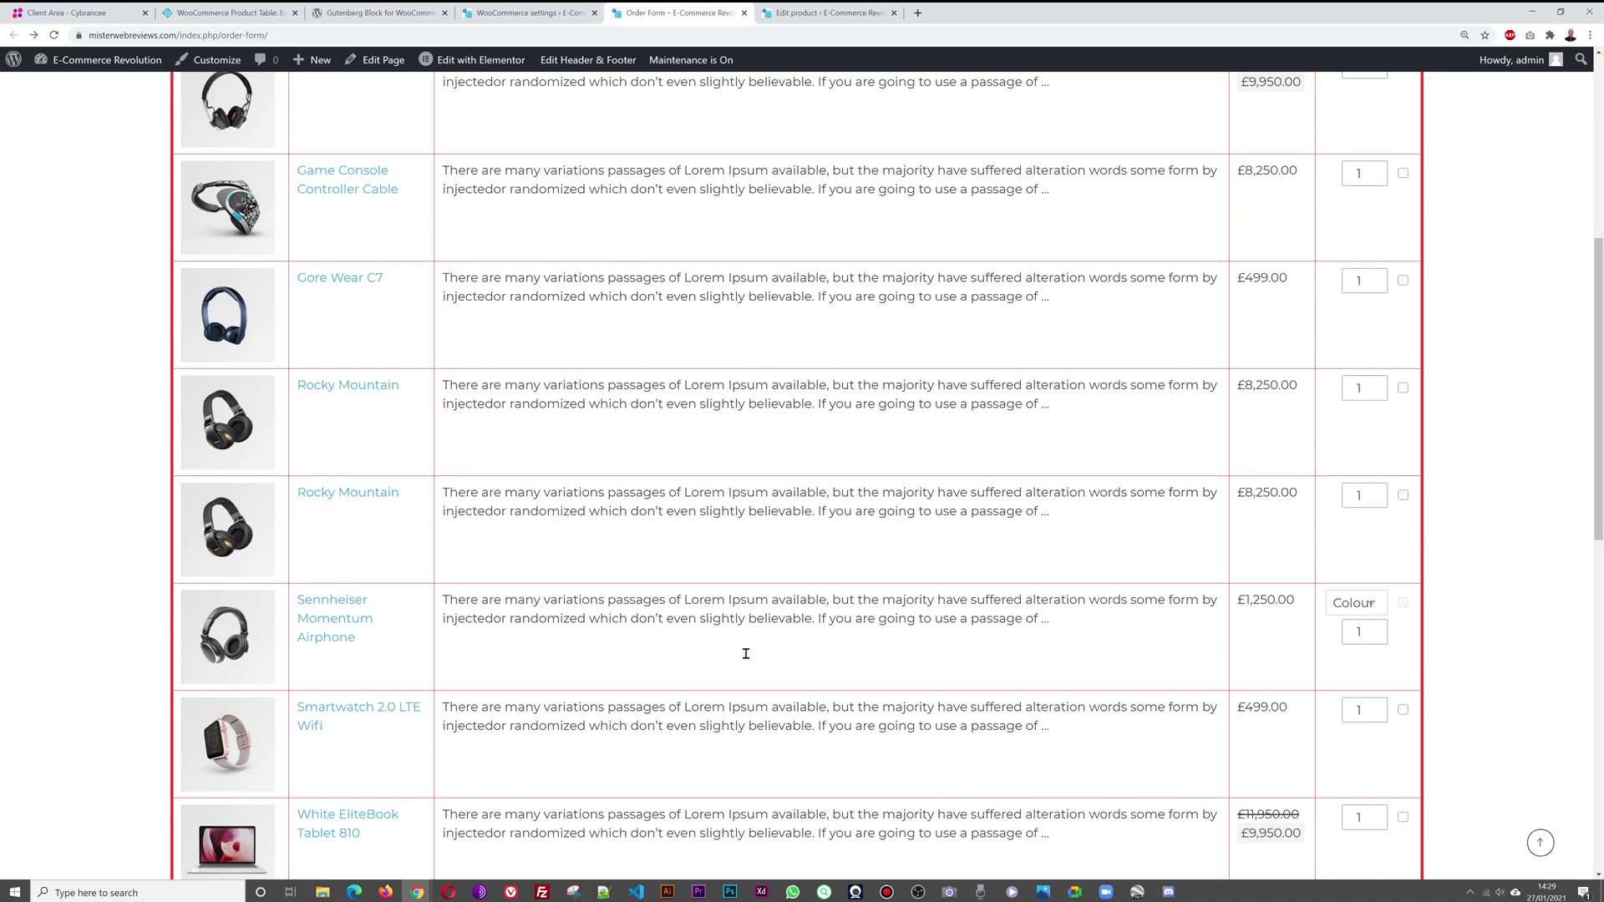
pyautogui.scroll(3, 683, 557)
pyautogui.scroll(3, 683, 557)
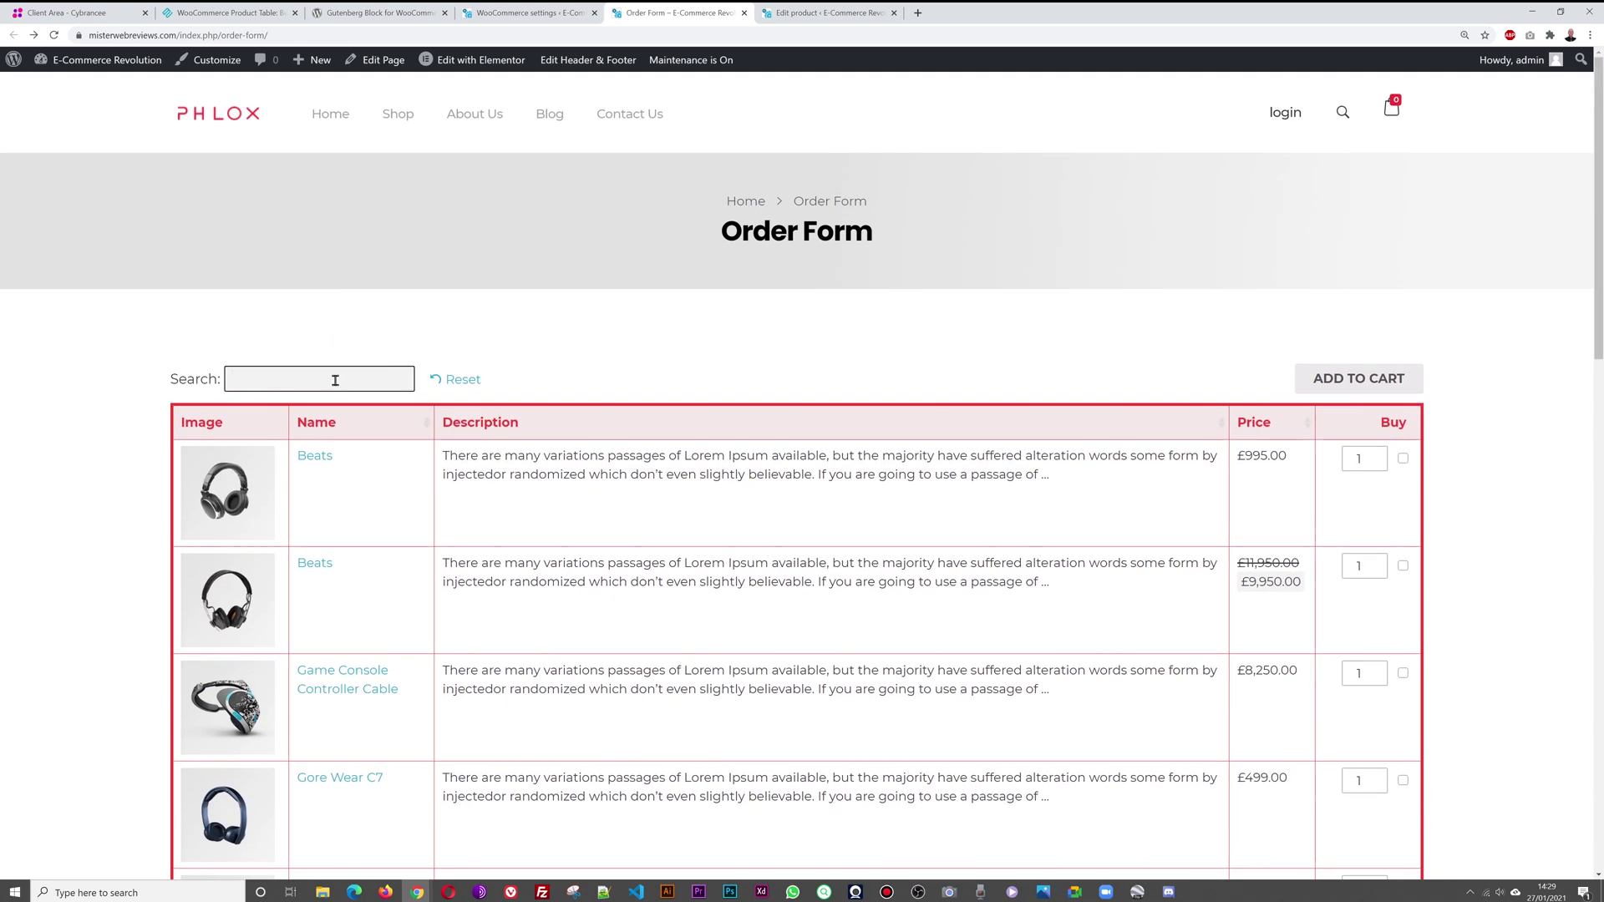
pyautogui.write('ock')
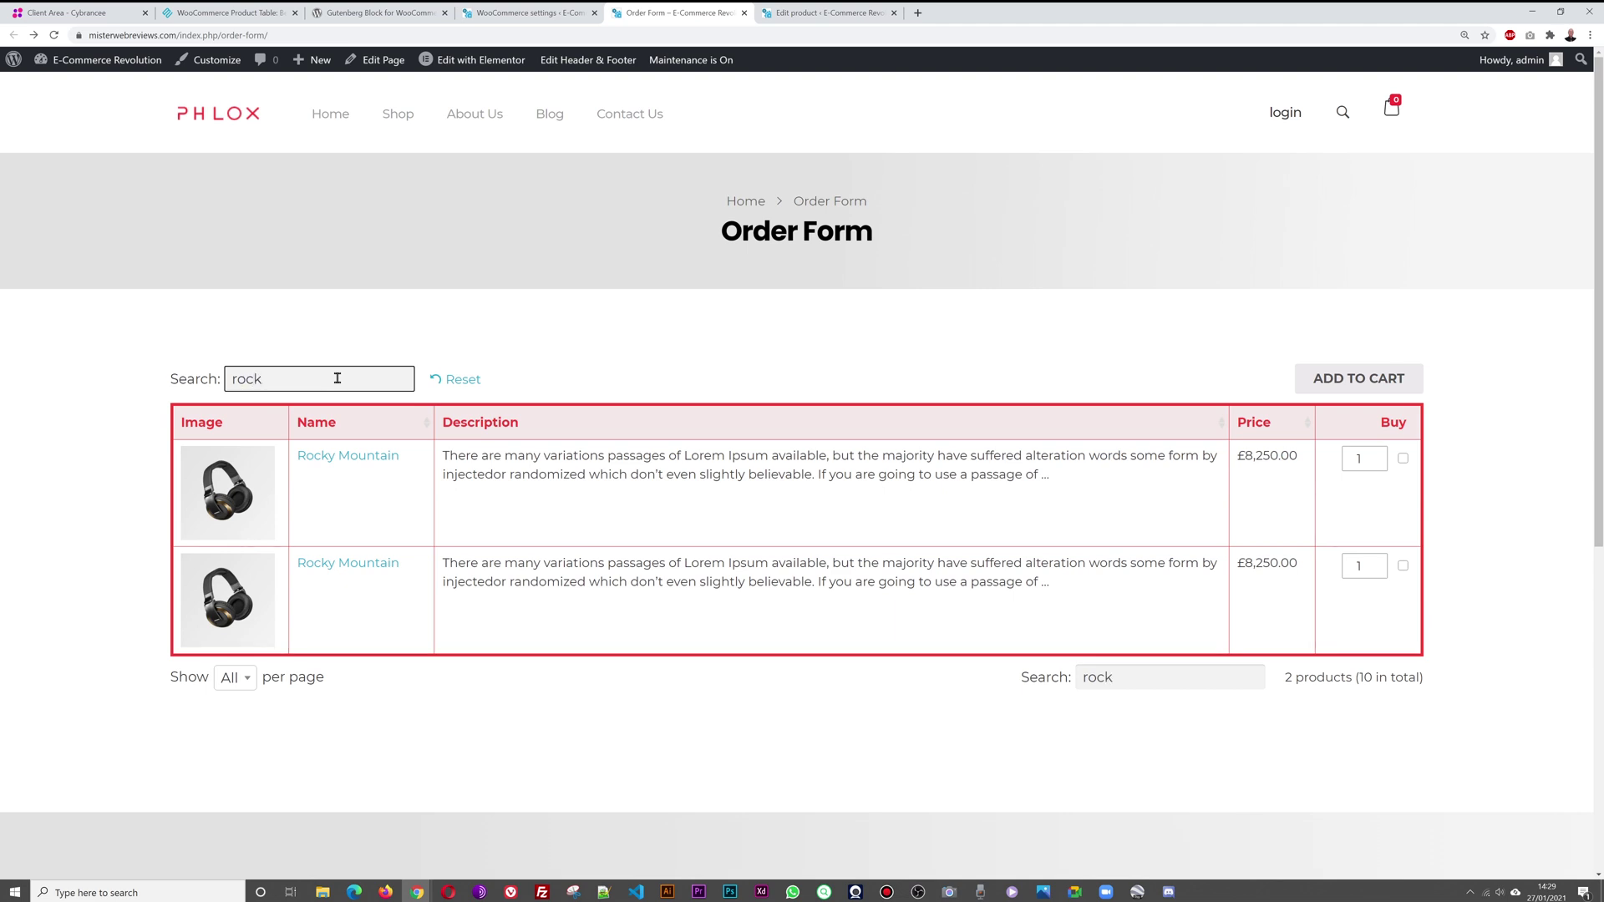
pyautogui.press('BackSpace')
pyautogui.press('BackSpace')
pyautogui.press('BackSpace')
pyautogui.press('BackSpace')
# Step: Search the product table for "ro", check the filtered products, and narrow the search to "roc"
pyautogui.write('ro')
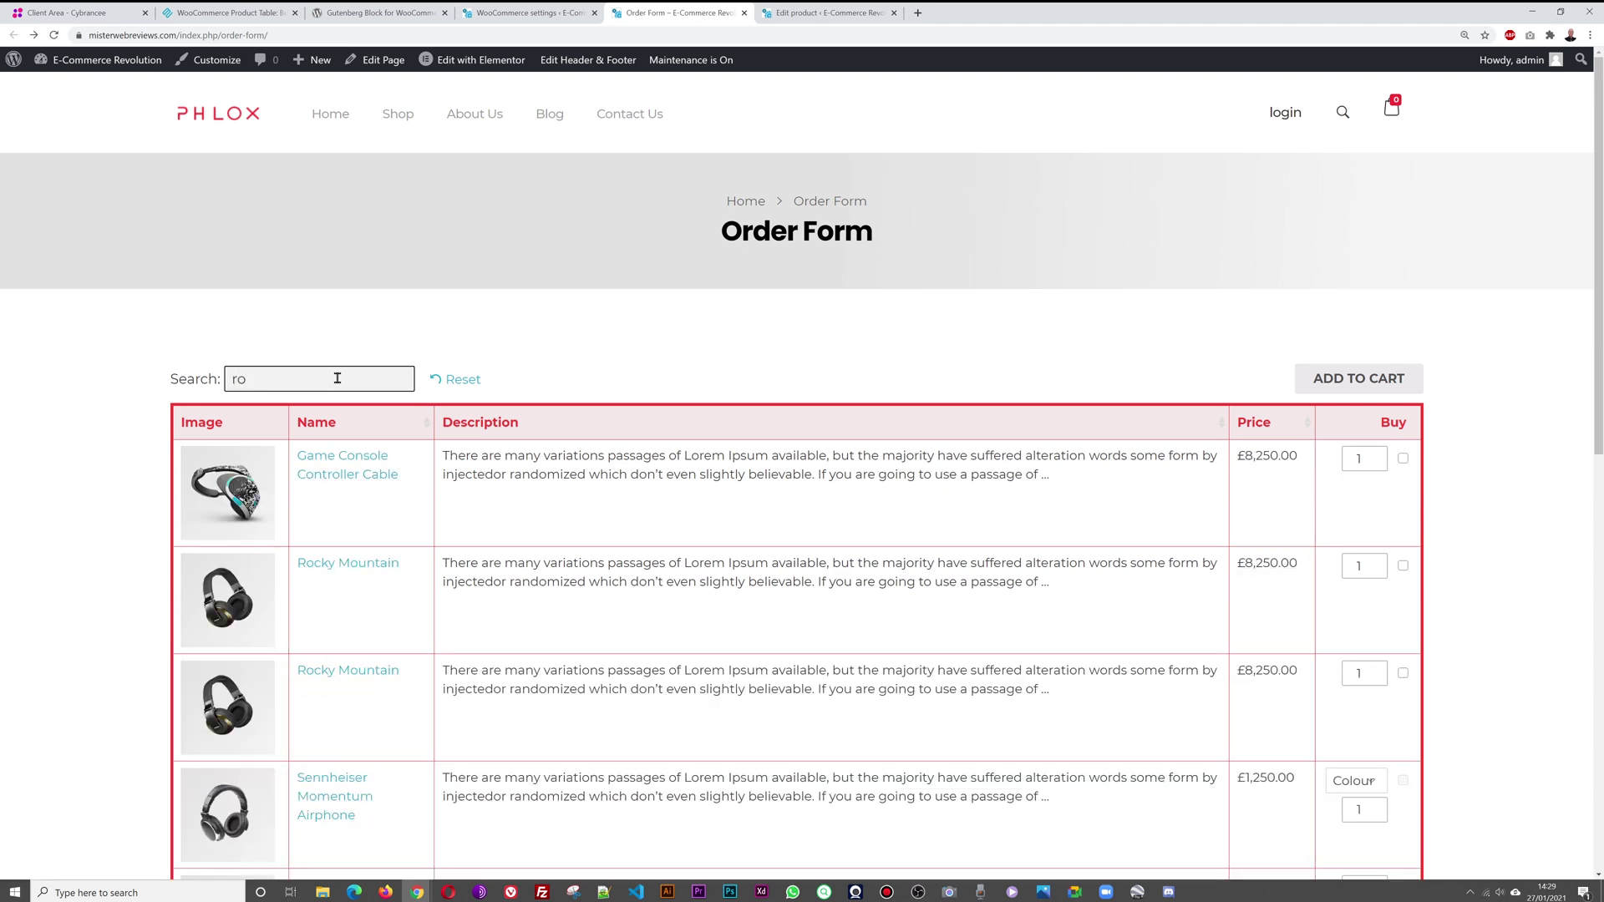
pyautogui.scroll(-1, 699, 495)
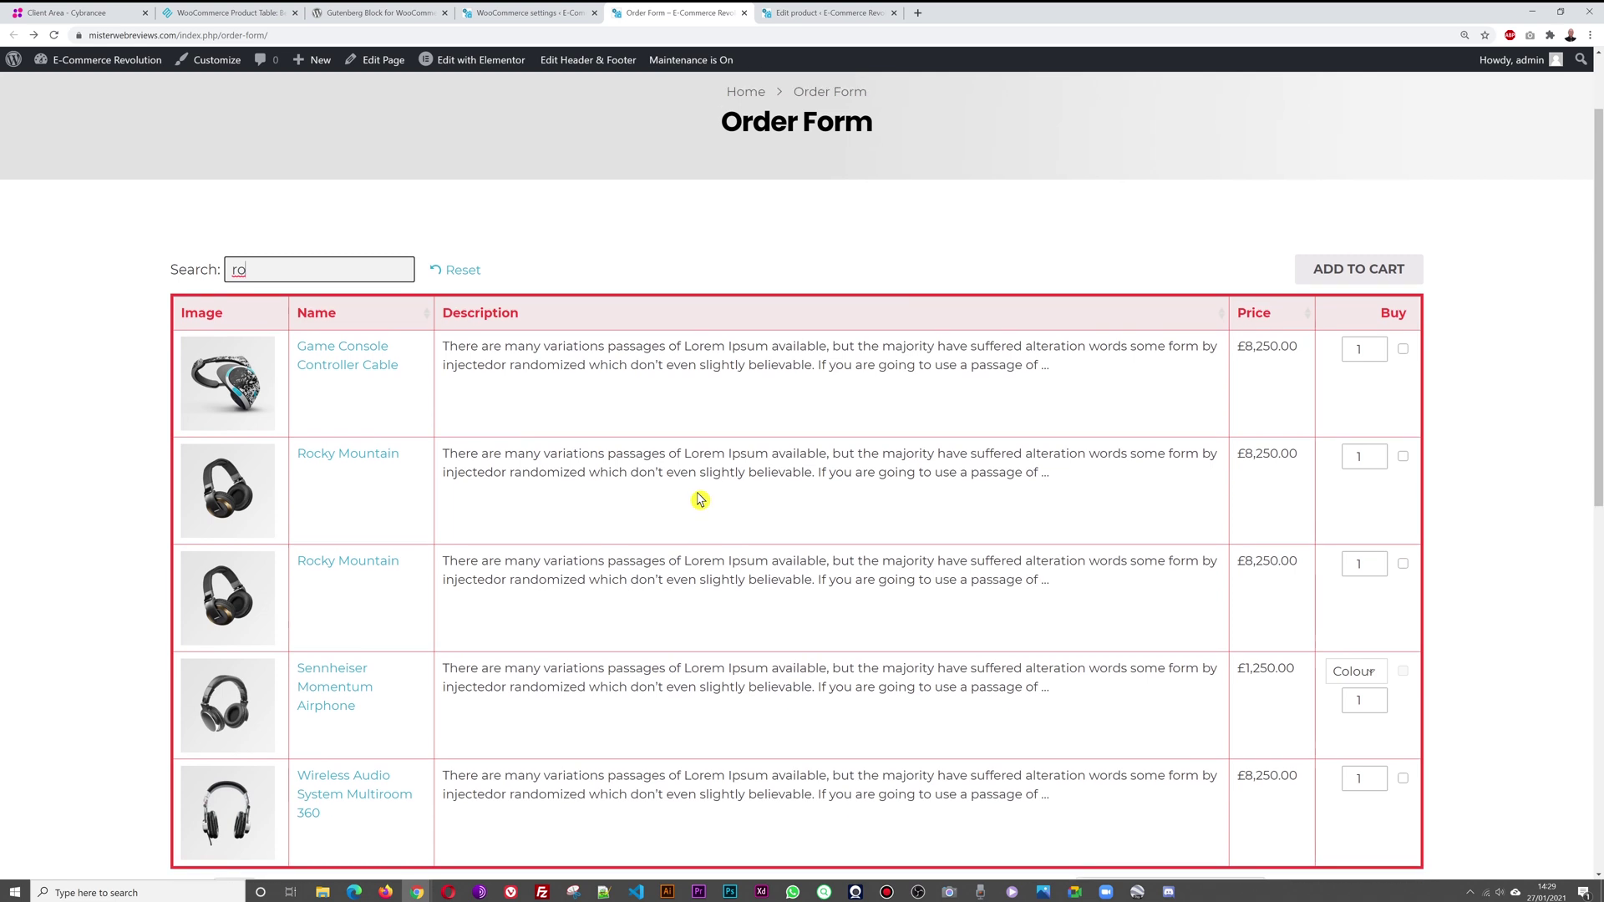
pyautogui.write('c')
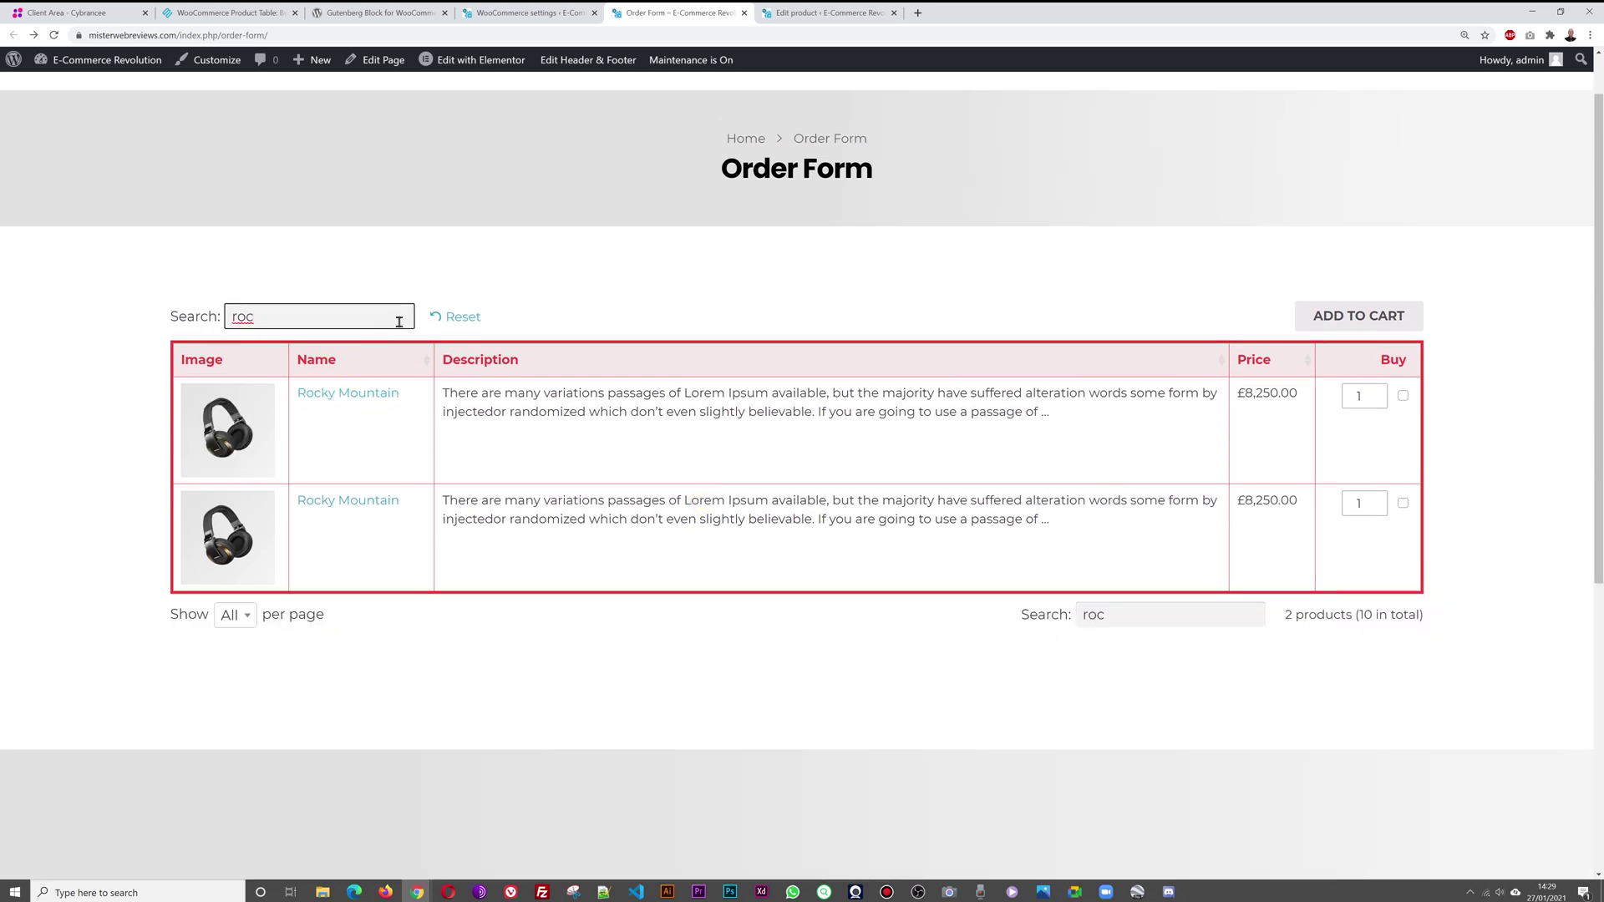
# Step: Reset the product table search and compare the Order Form page with the Product Table settings
pyautogui.click(435, 316)
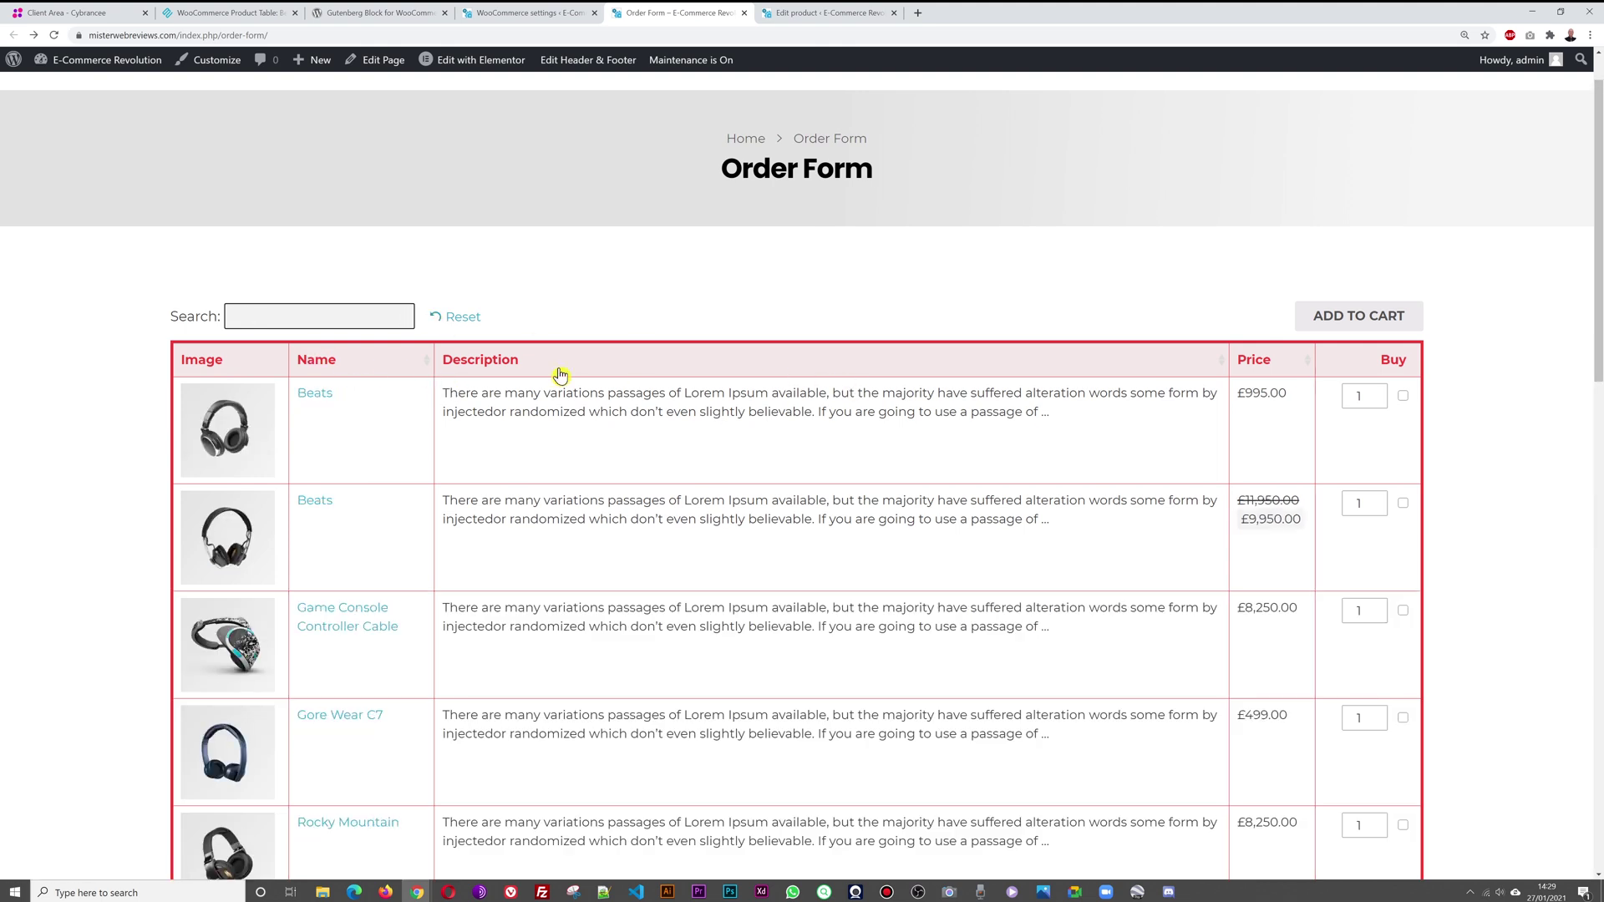
pyautogui.click(525, 13)
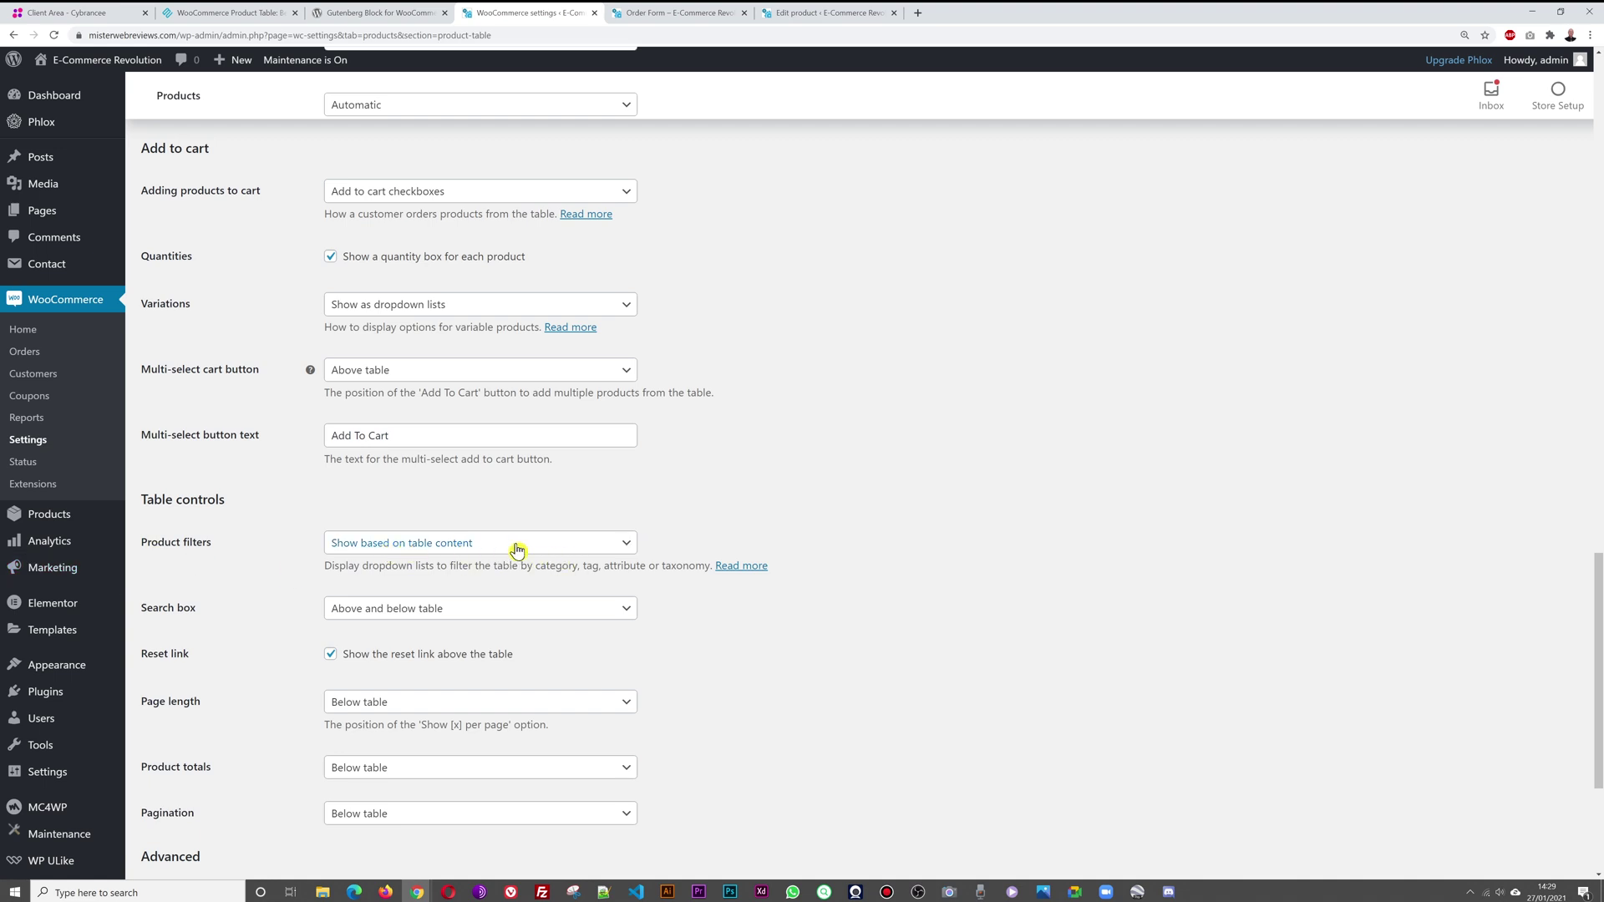
pyautogui.click(669, 12)
pyautogui.click(355, 308)
pyautogui.click(513, 15)
pyautogui.click(651, 15)
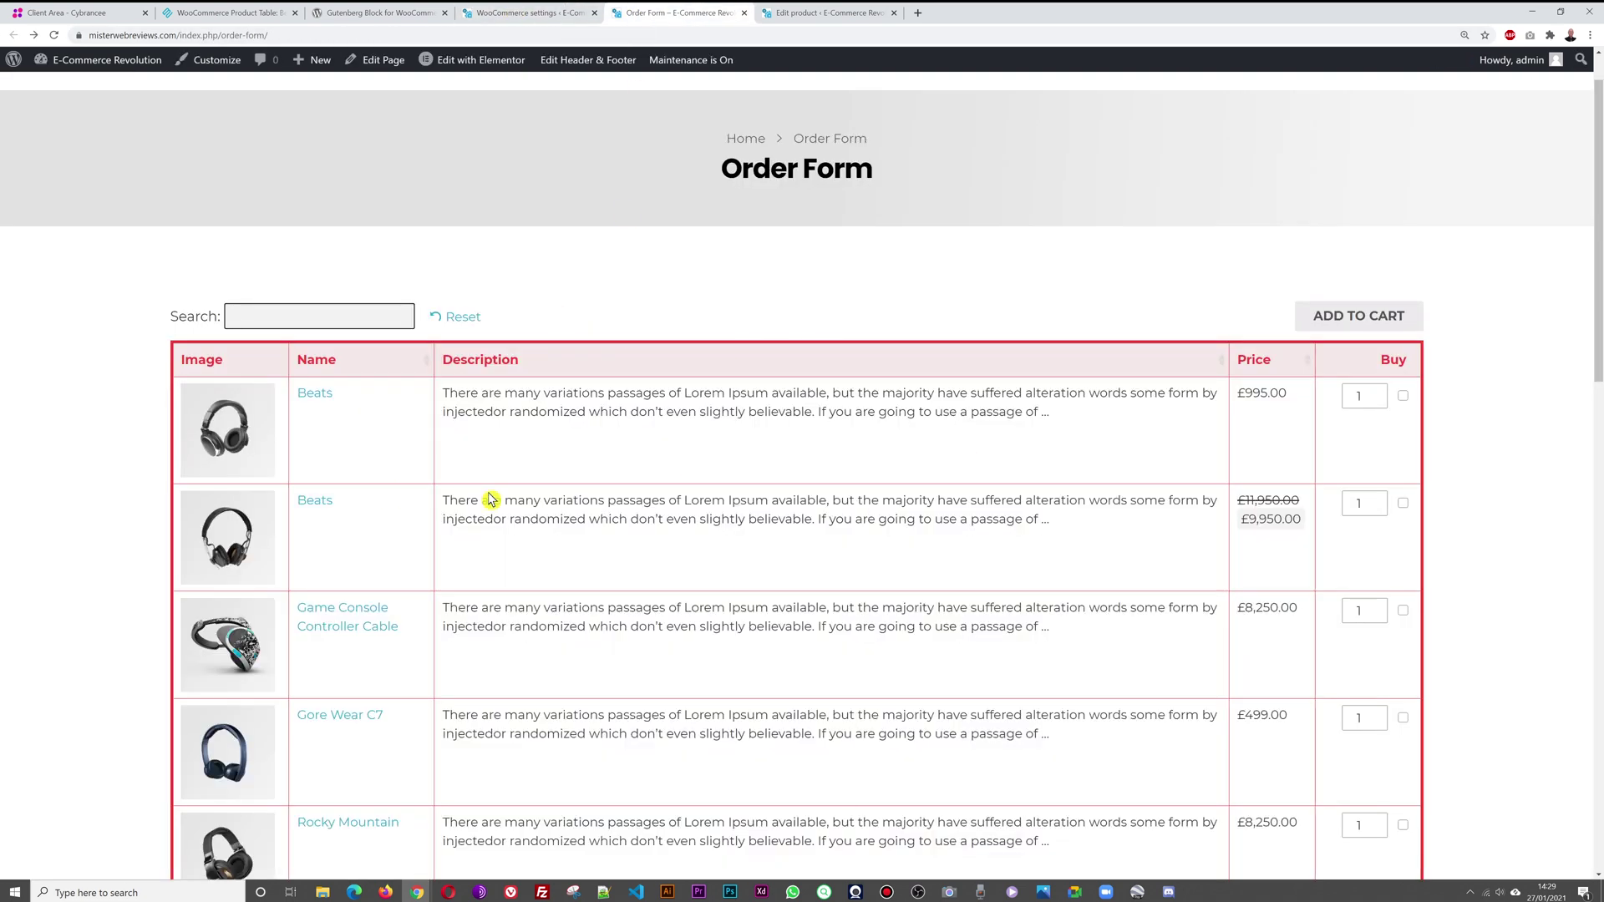
# Step: In the Product Table settings, set the product filters to Custom with "categories,tags" as the custom filters, and save the changes
pyautogui.click(493, 14)
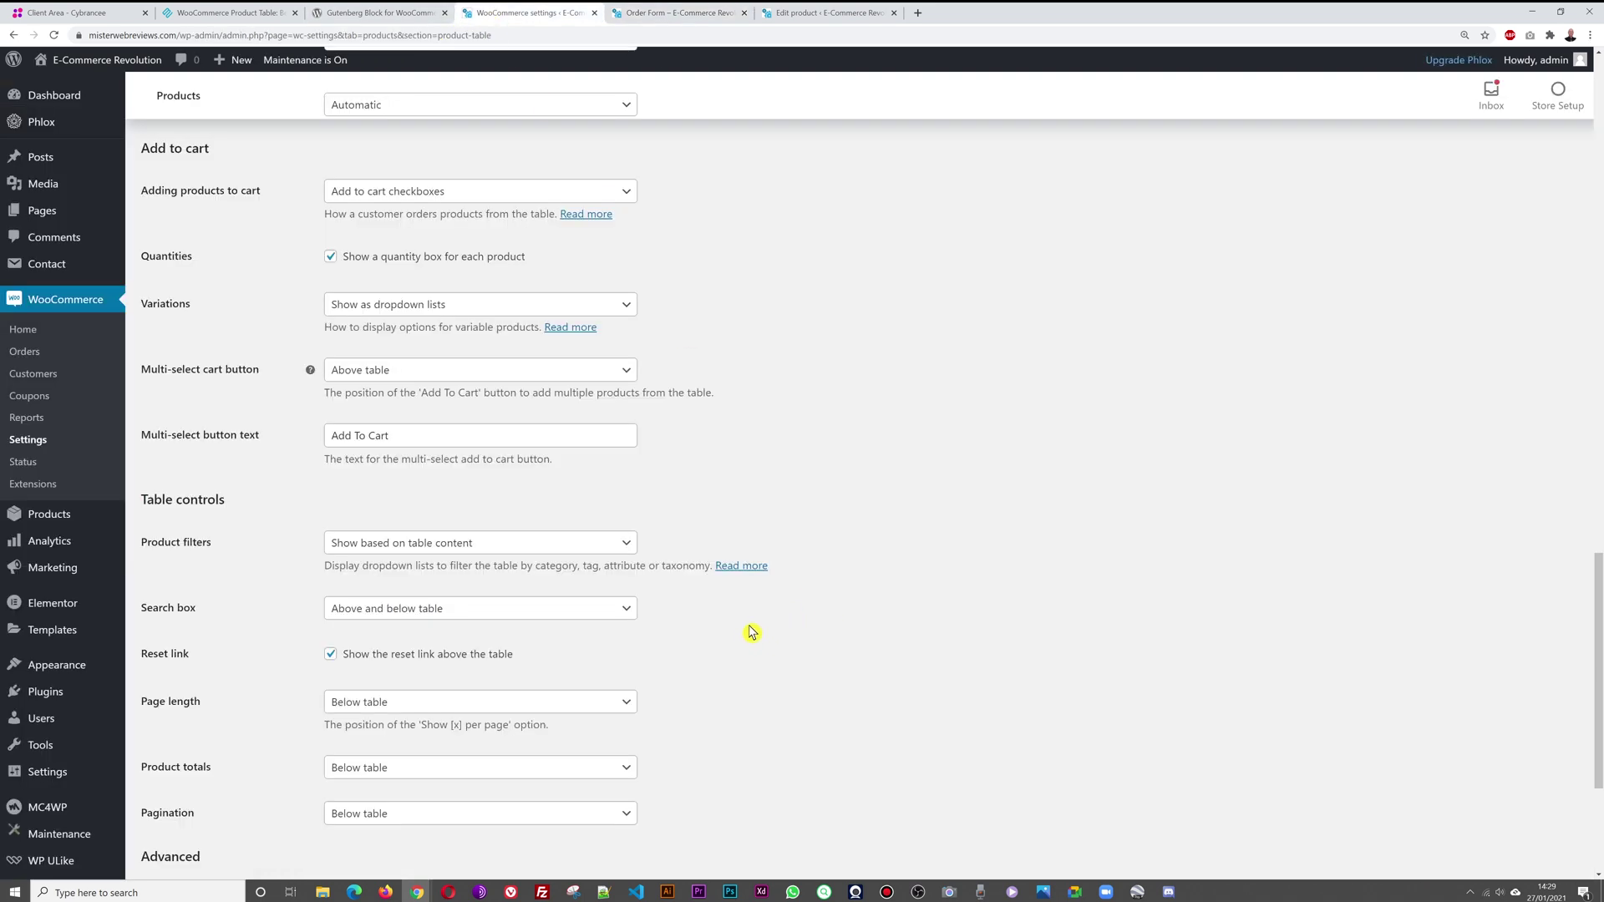
pyautogui.click(553, 551)
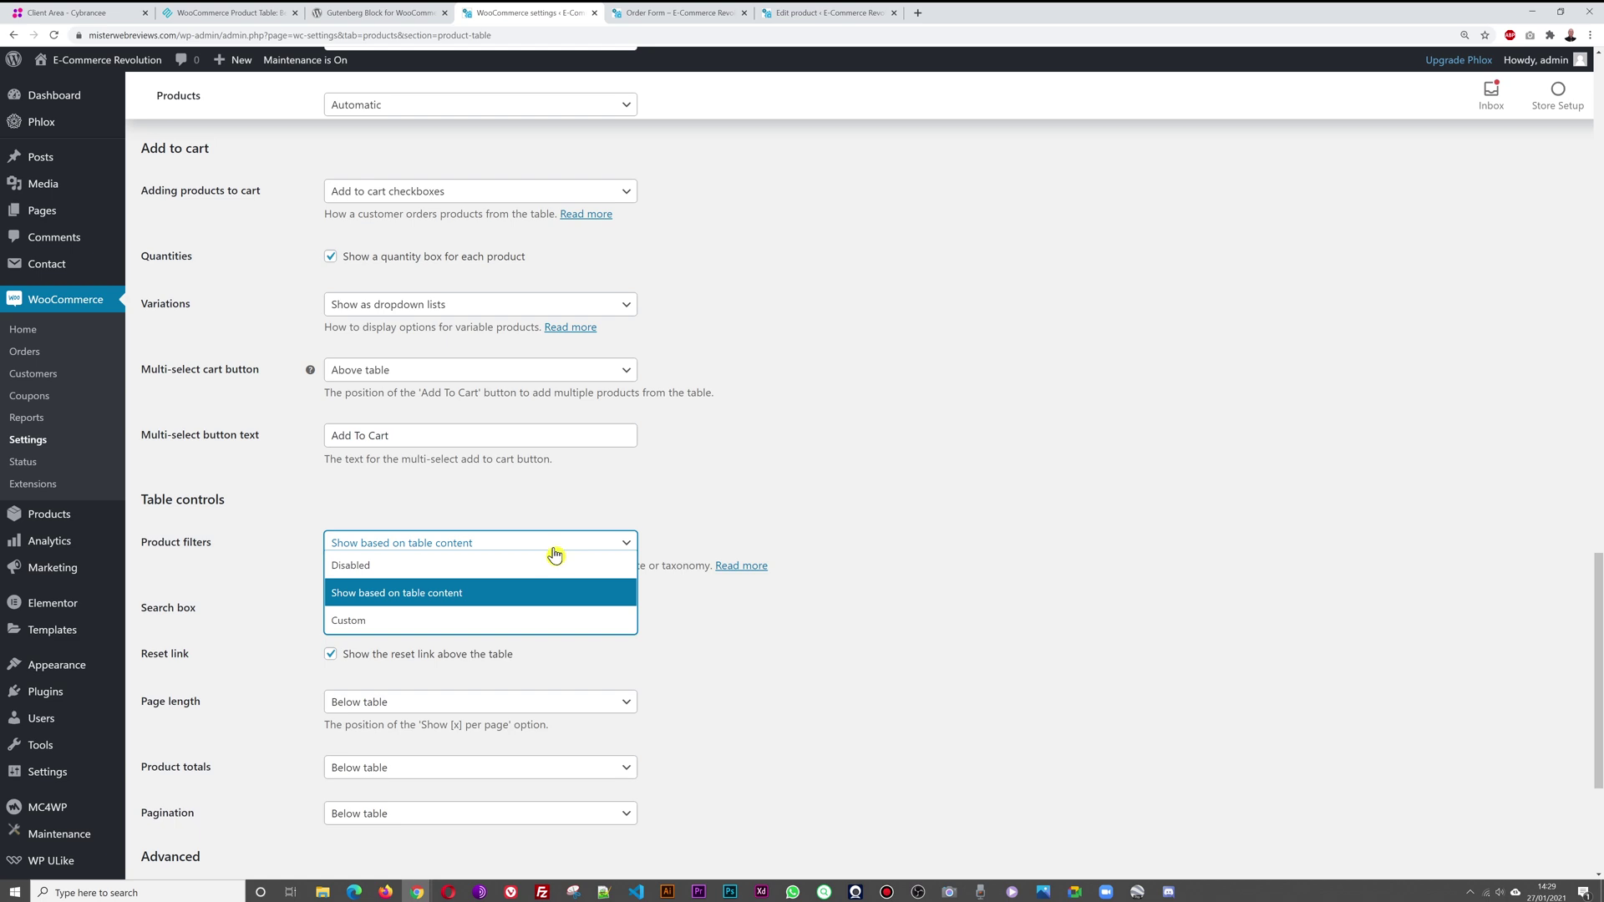
pyautogui.click(432, 621)
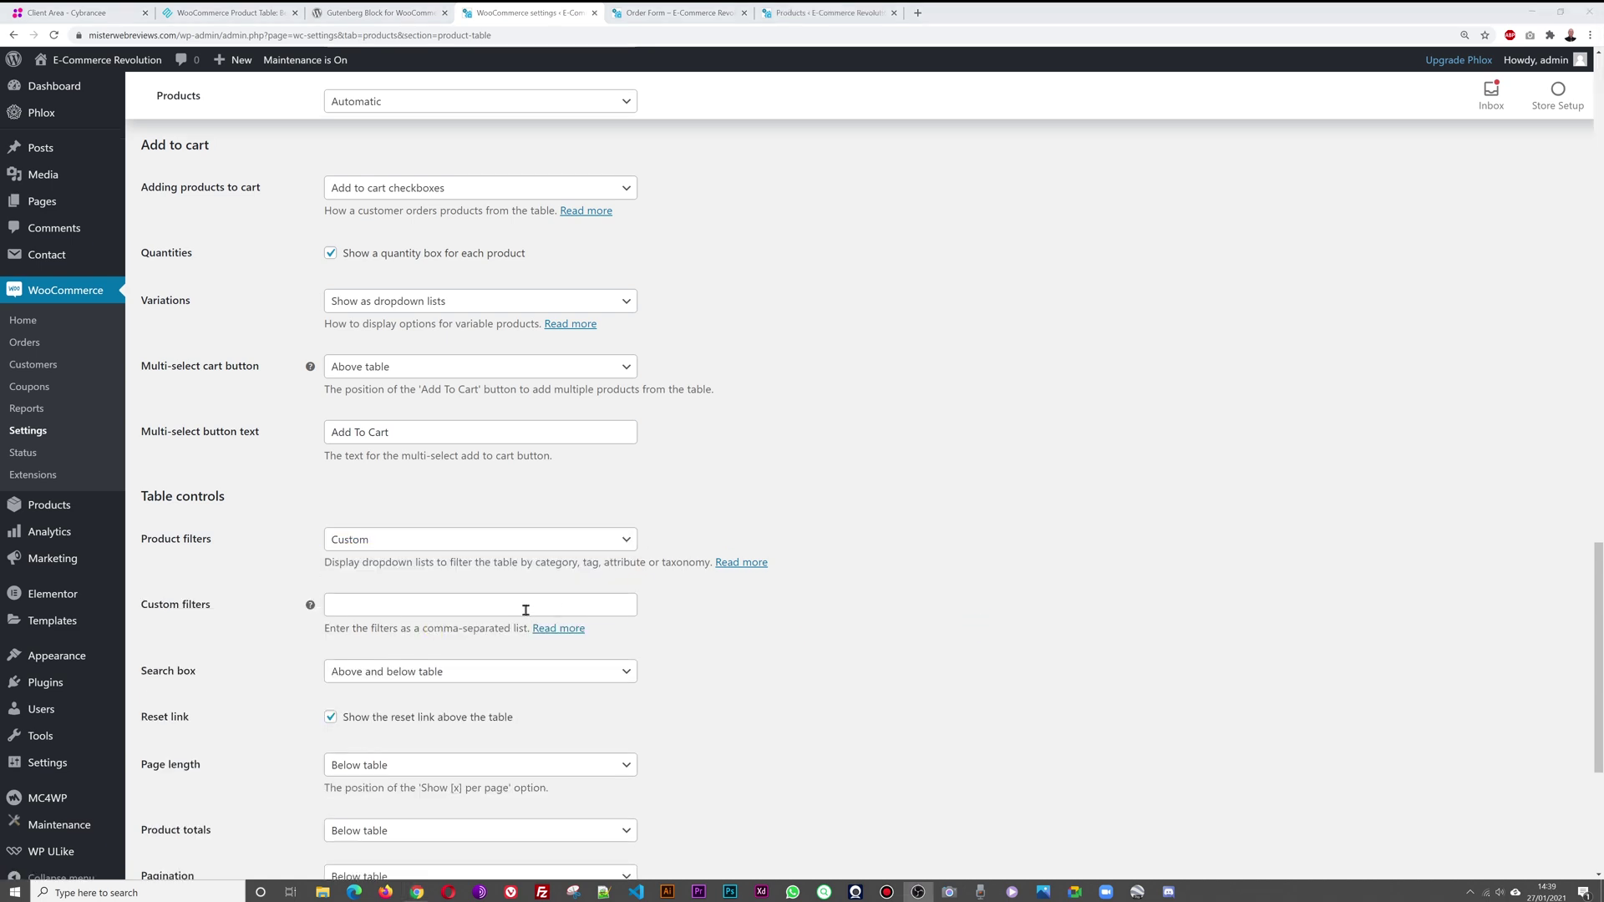
pyautogui.click(526, 608)
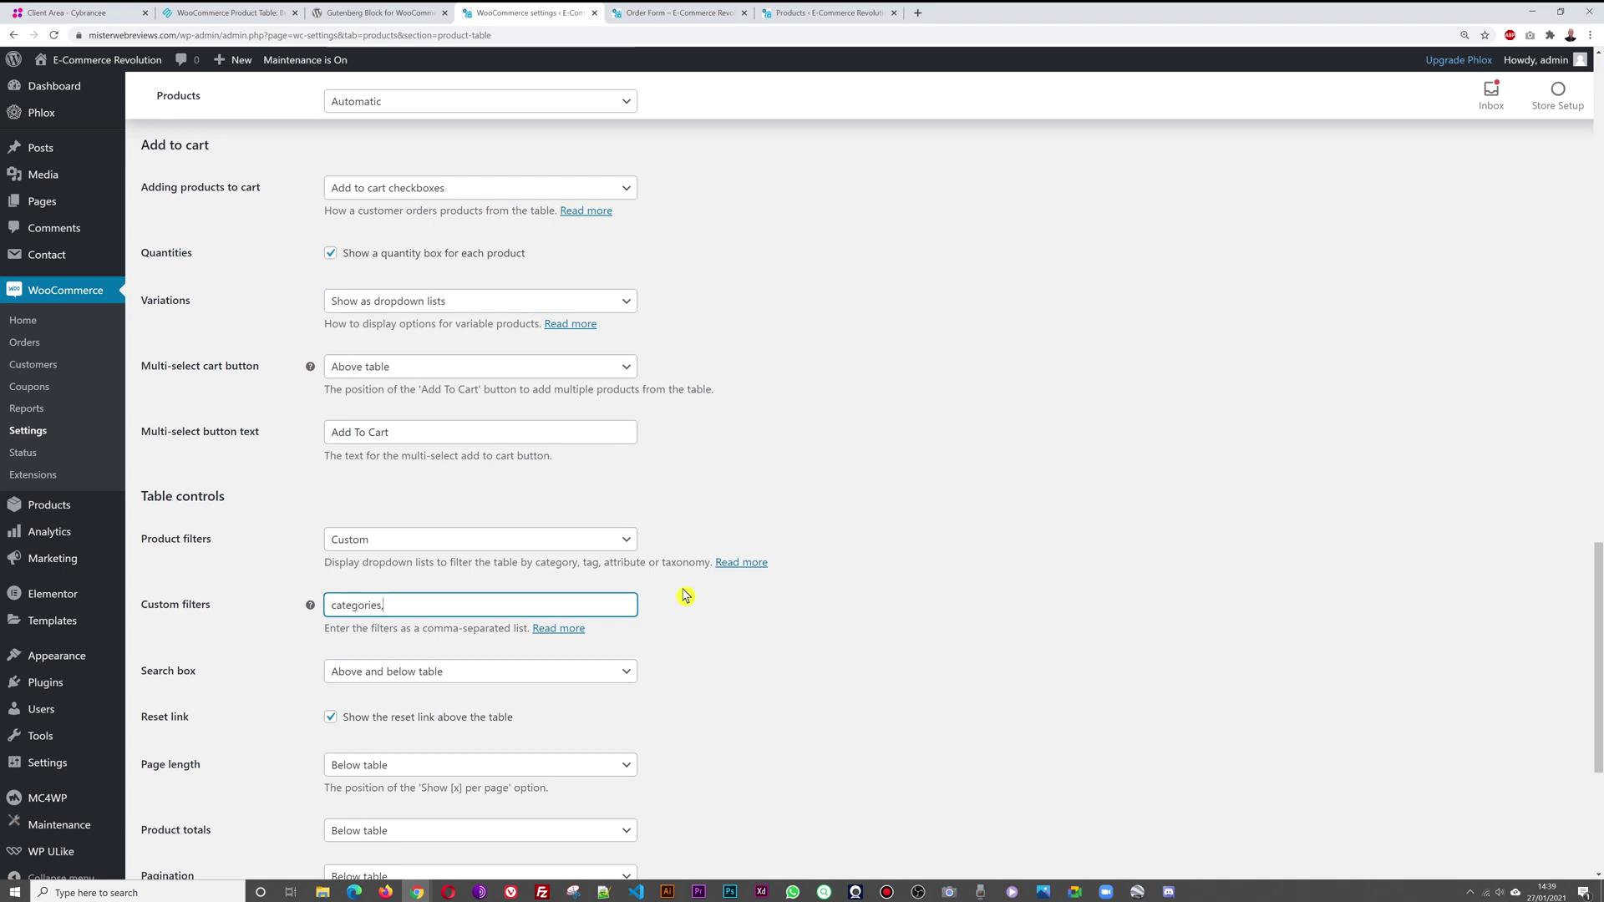
pyautogui.click(716, 591)
pyautogui.scroll(-4, 766, 590)
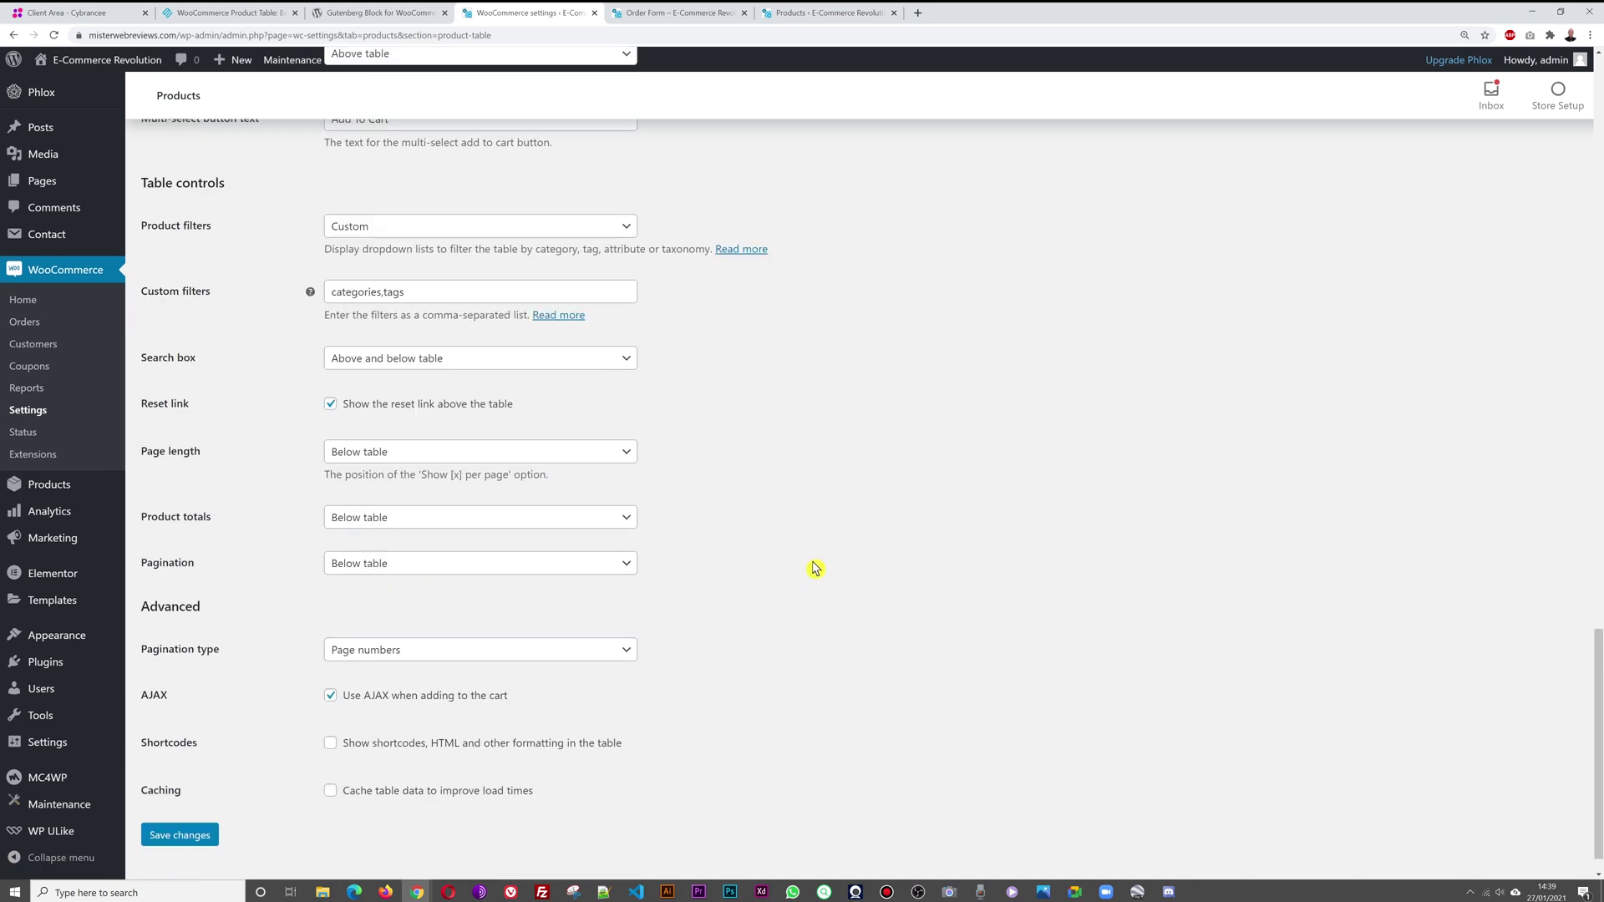
pyautogui.click(213, 798)
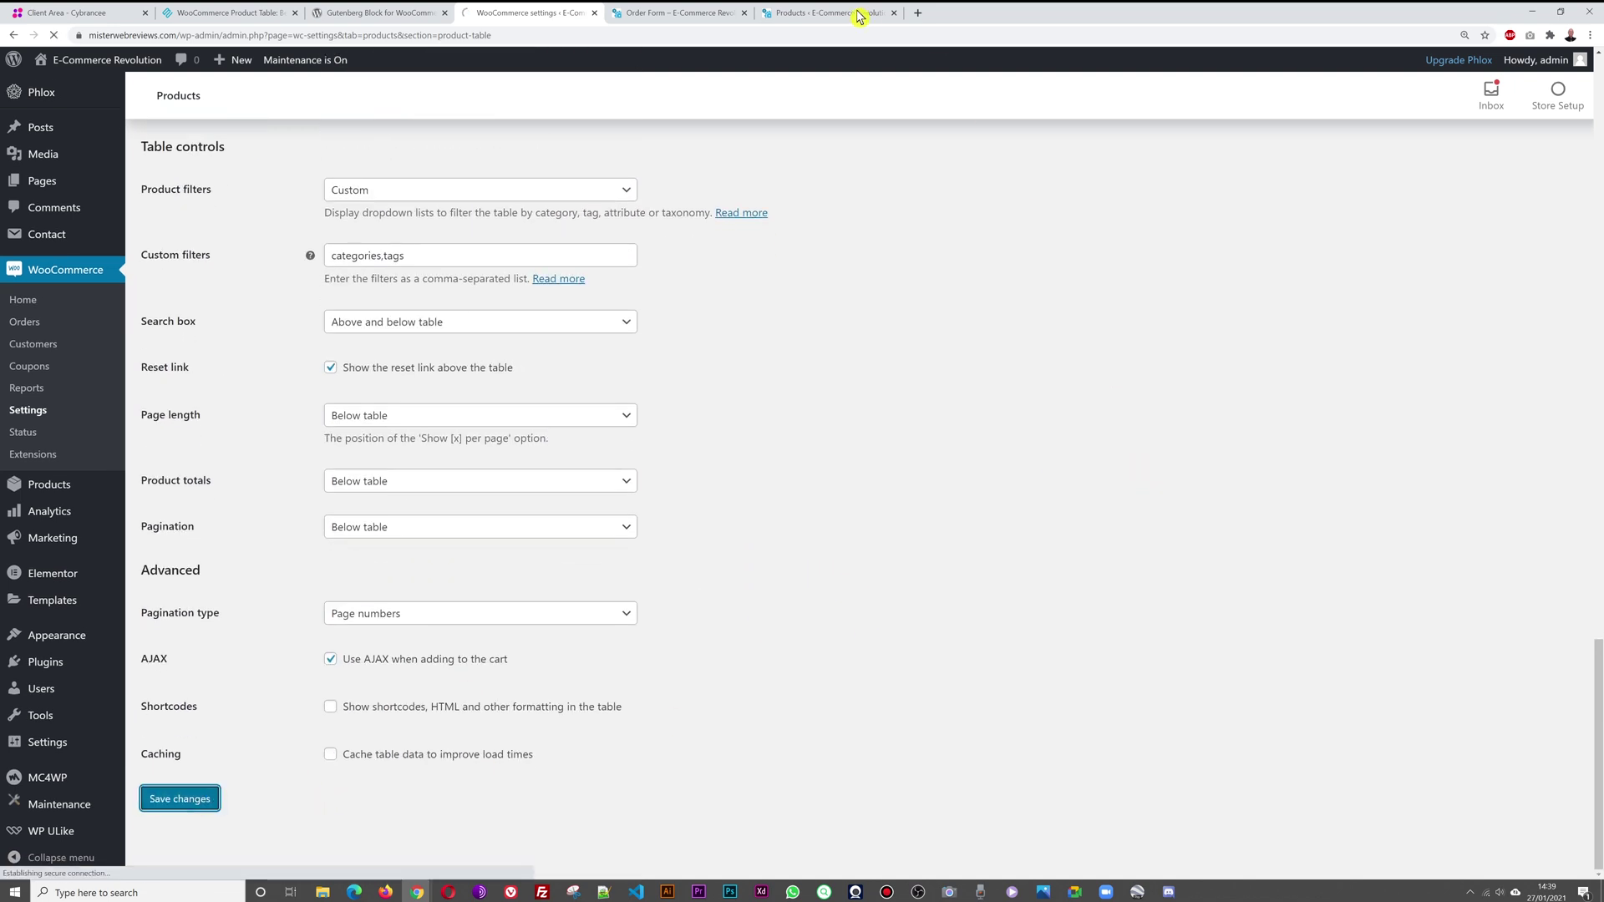
# Step: Check the category and tag filters on the Order Form page and filter the table by the Headphone category
pyautogui.click(689, 15)
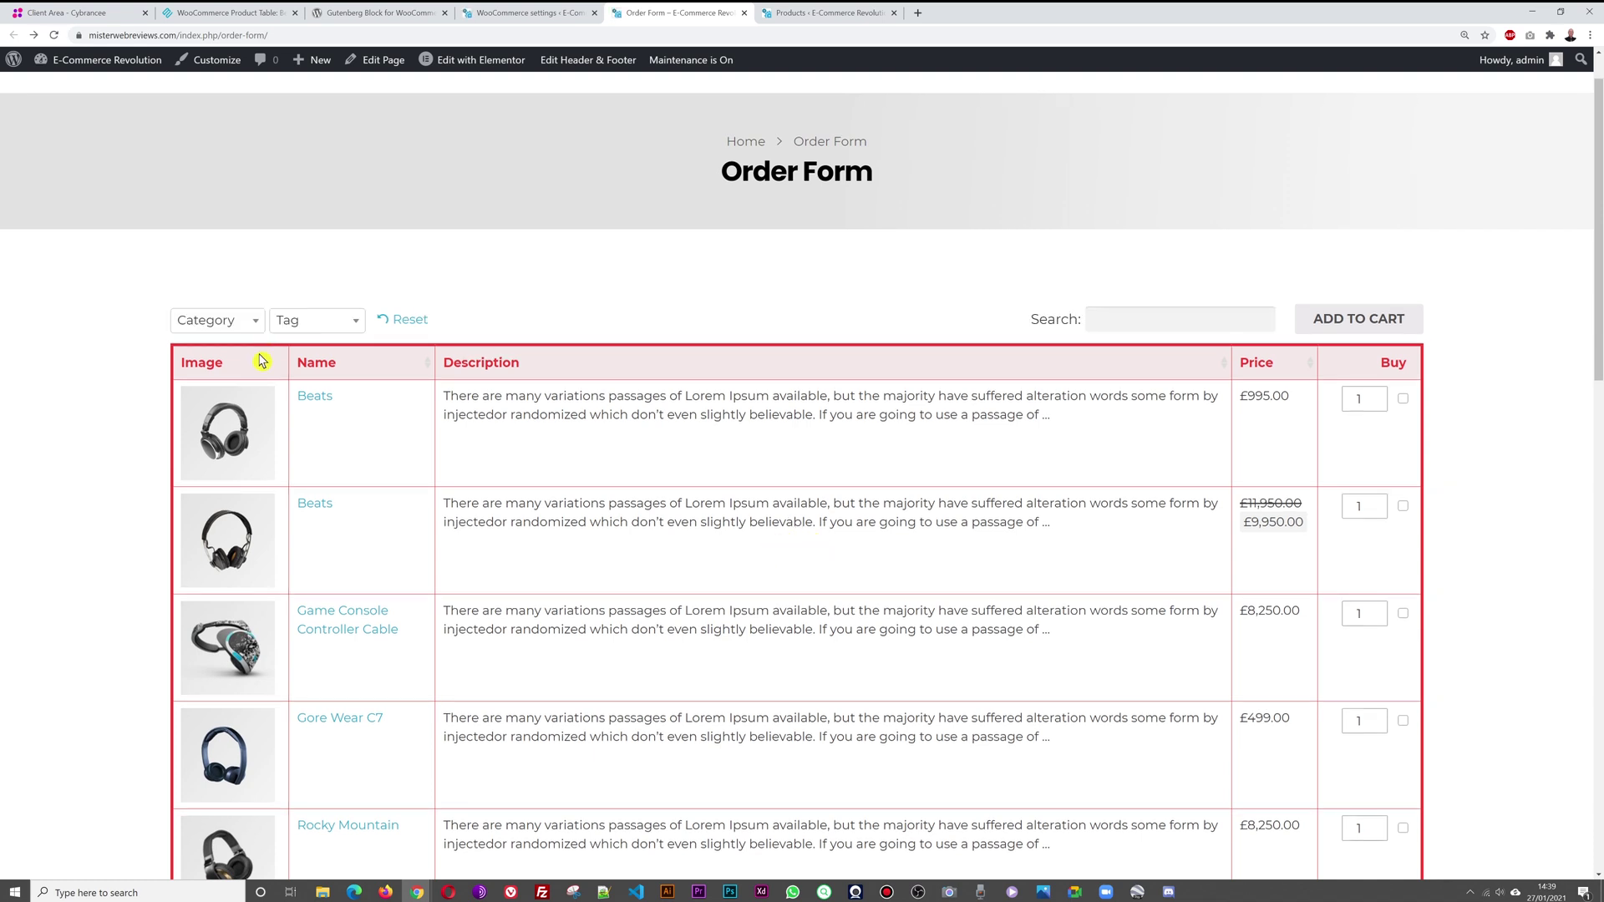
pyautogui.click(249, 331)
pyautogui.click(249, 332)
pyautogui.click(348, 326)
pyautogui.click(279, 333)
pyautogui.click(246, 326)
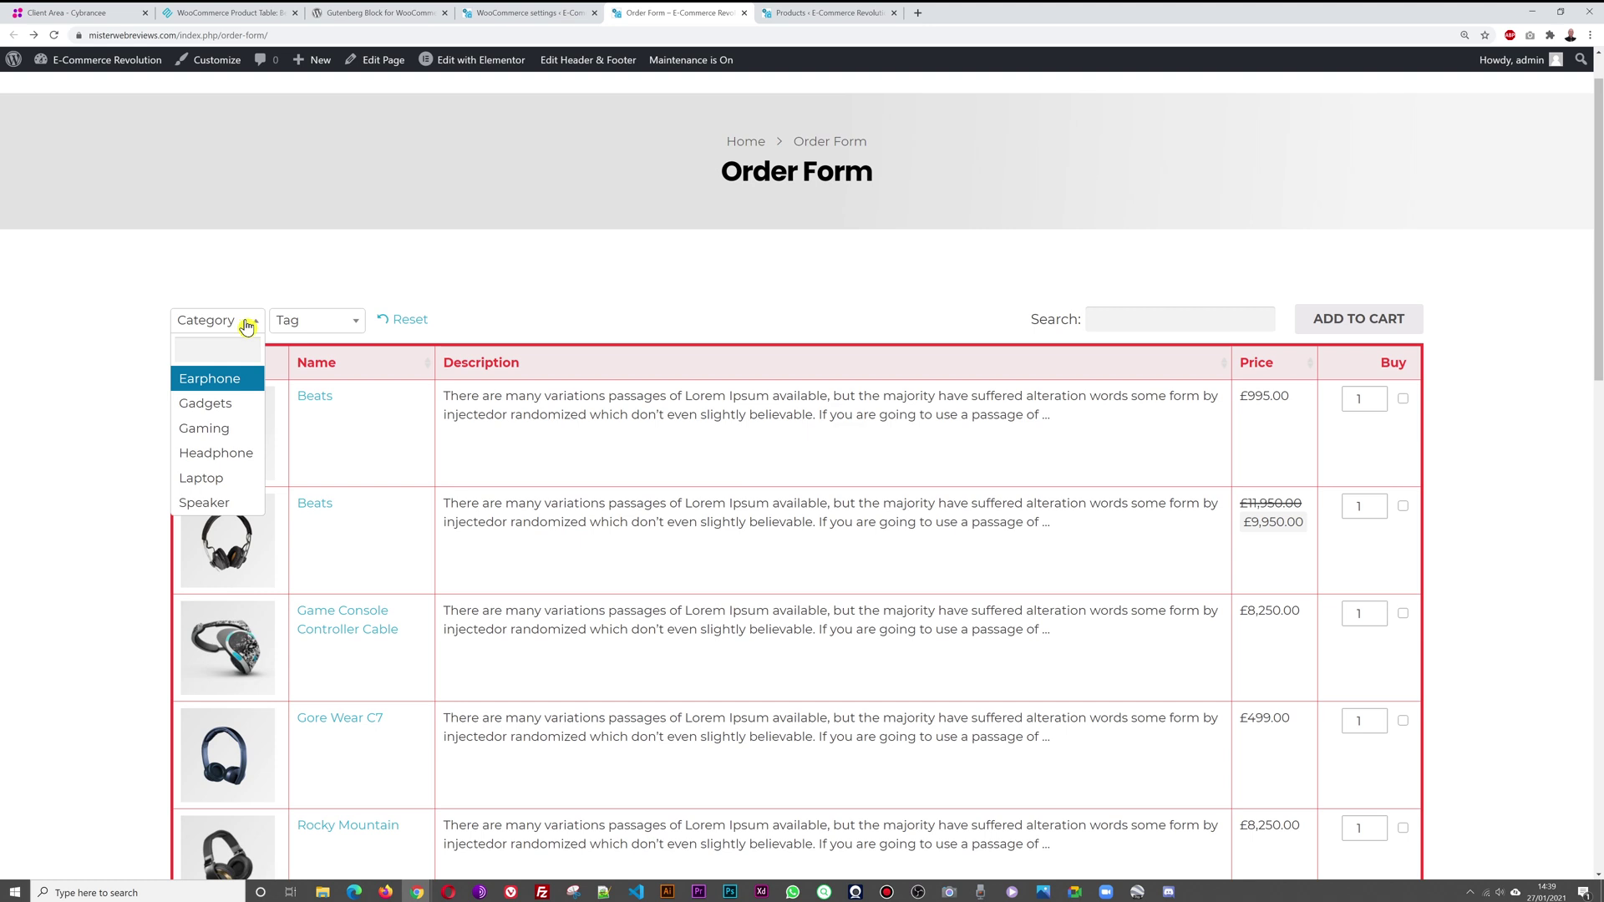
pyautogui.click(231, 456)
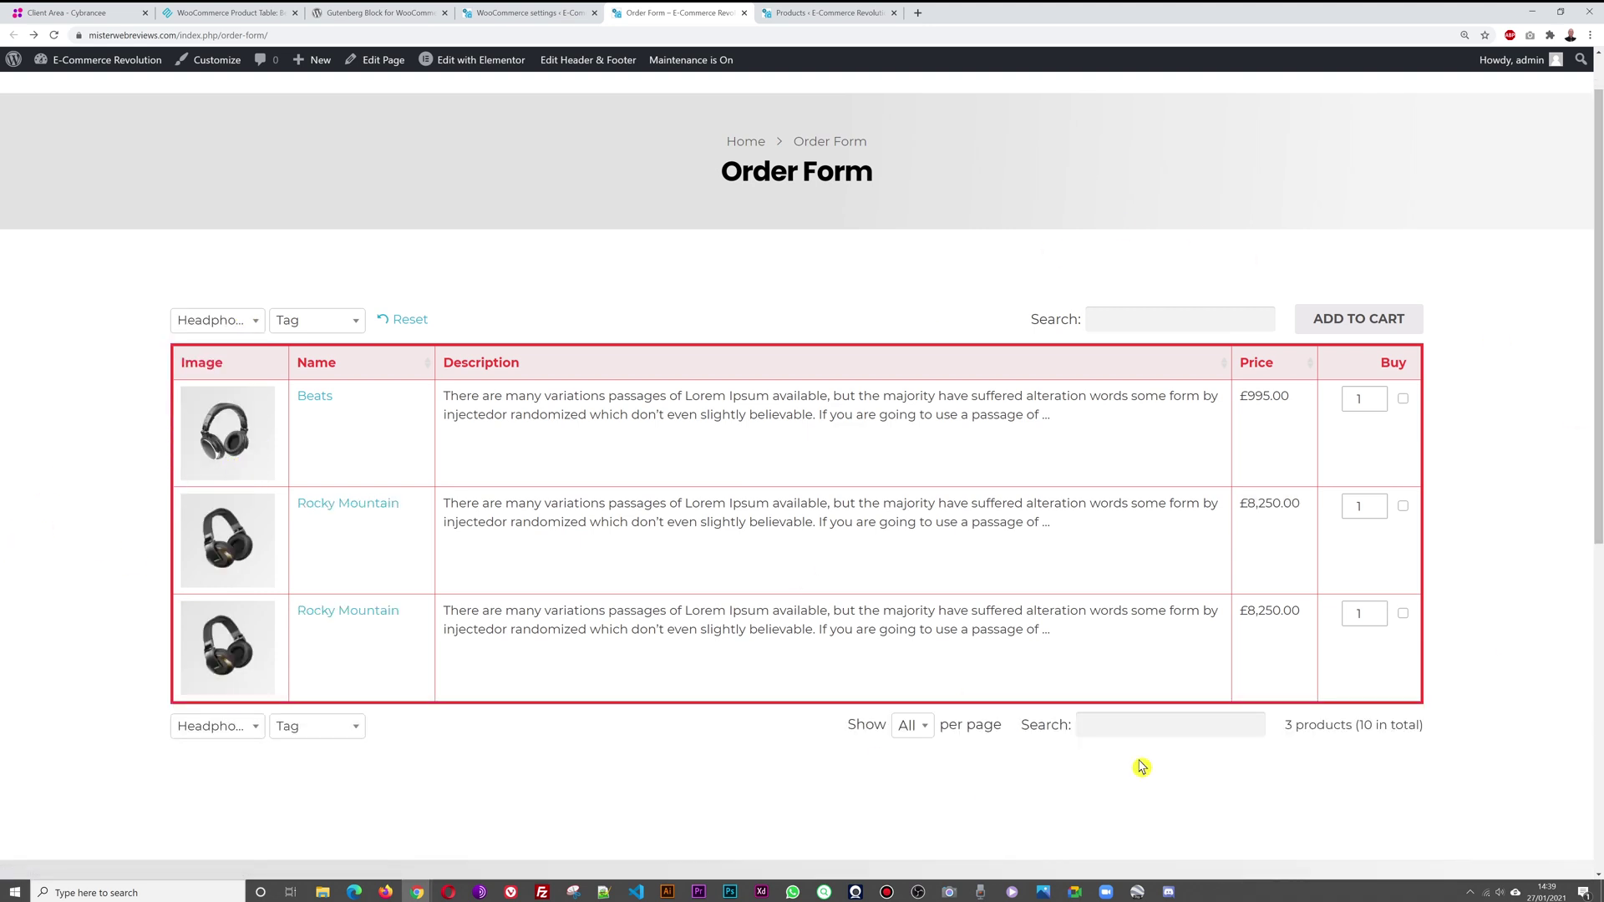
# Step: Filter the product table by Gadgets and by Earphone, and look over the matching products
pyautogui.click(221, 332)
pyautogui.click(225, 407)
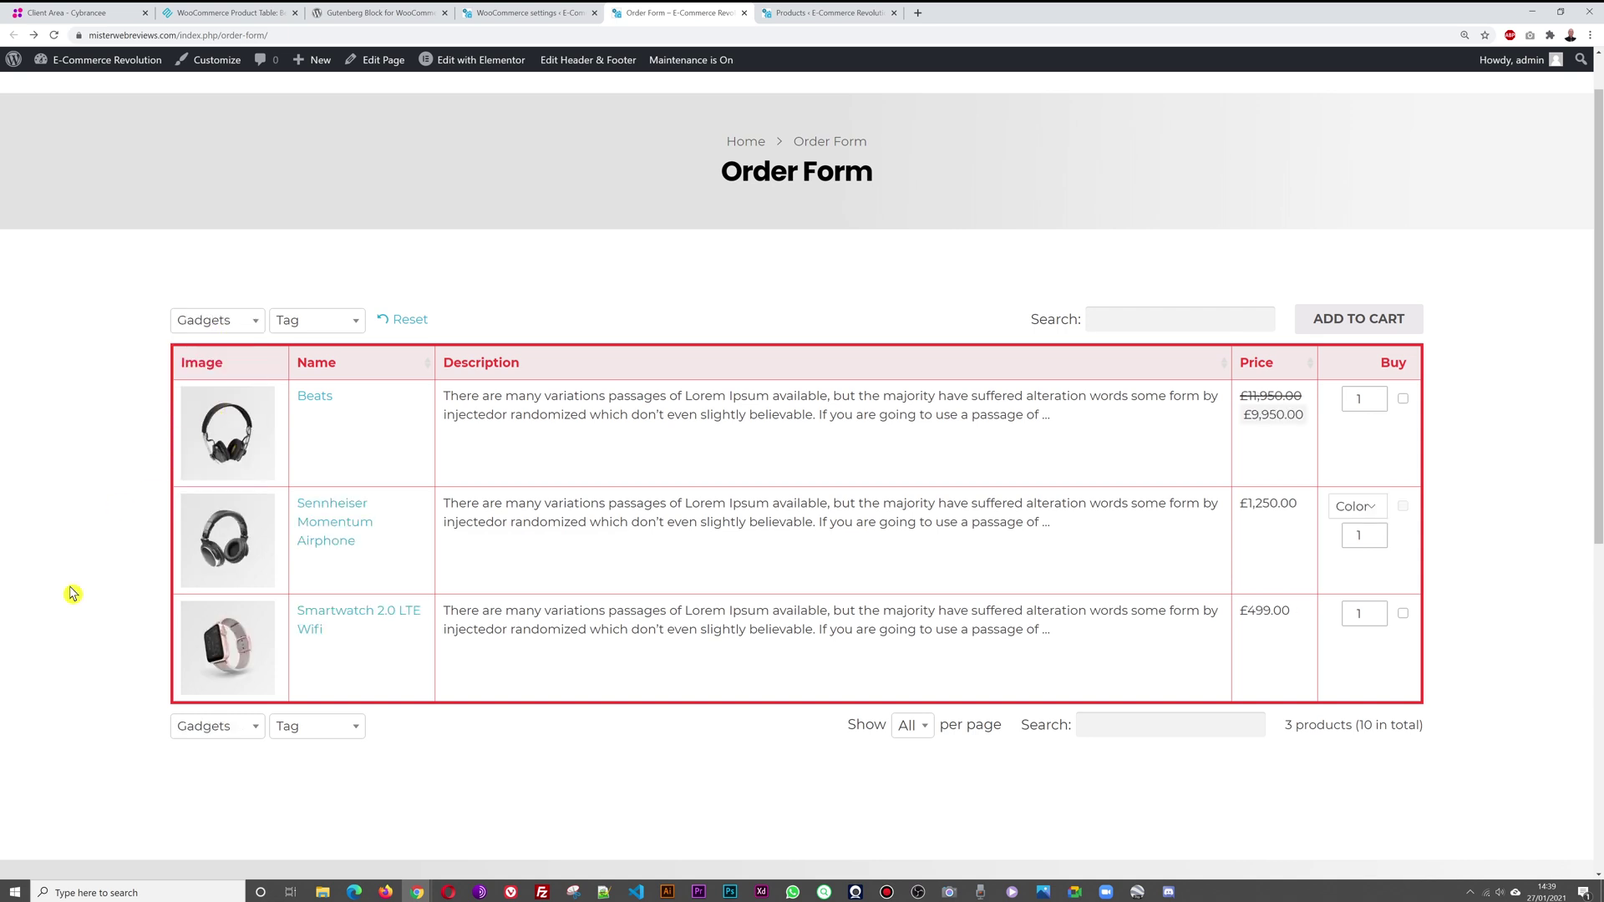
pyautogui.click(254, 327)
pyautogui.click(243, 389)
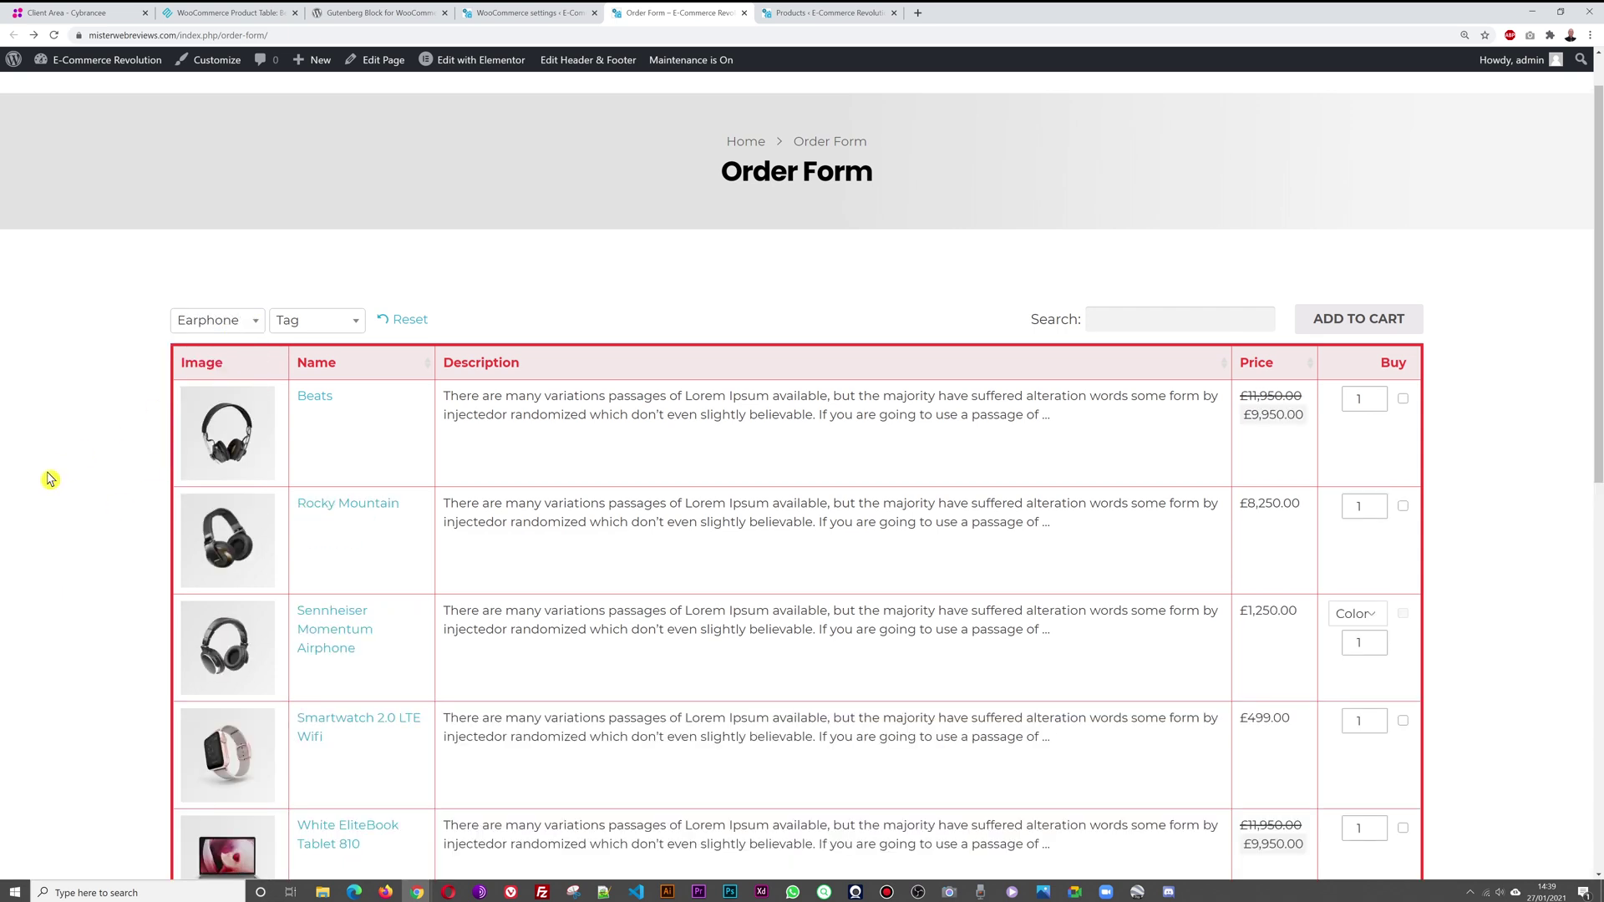
pyautogui.scroll(-4, 50, 472)
pyautogui.scroll(3, 62, 470)
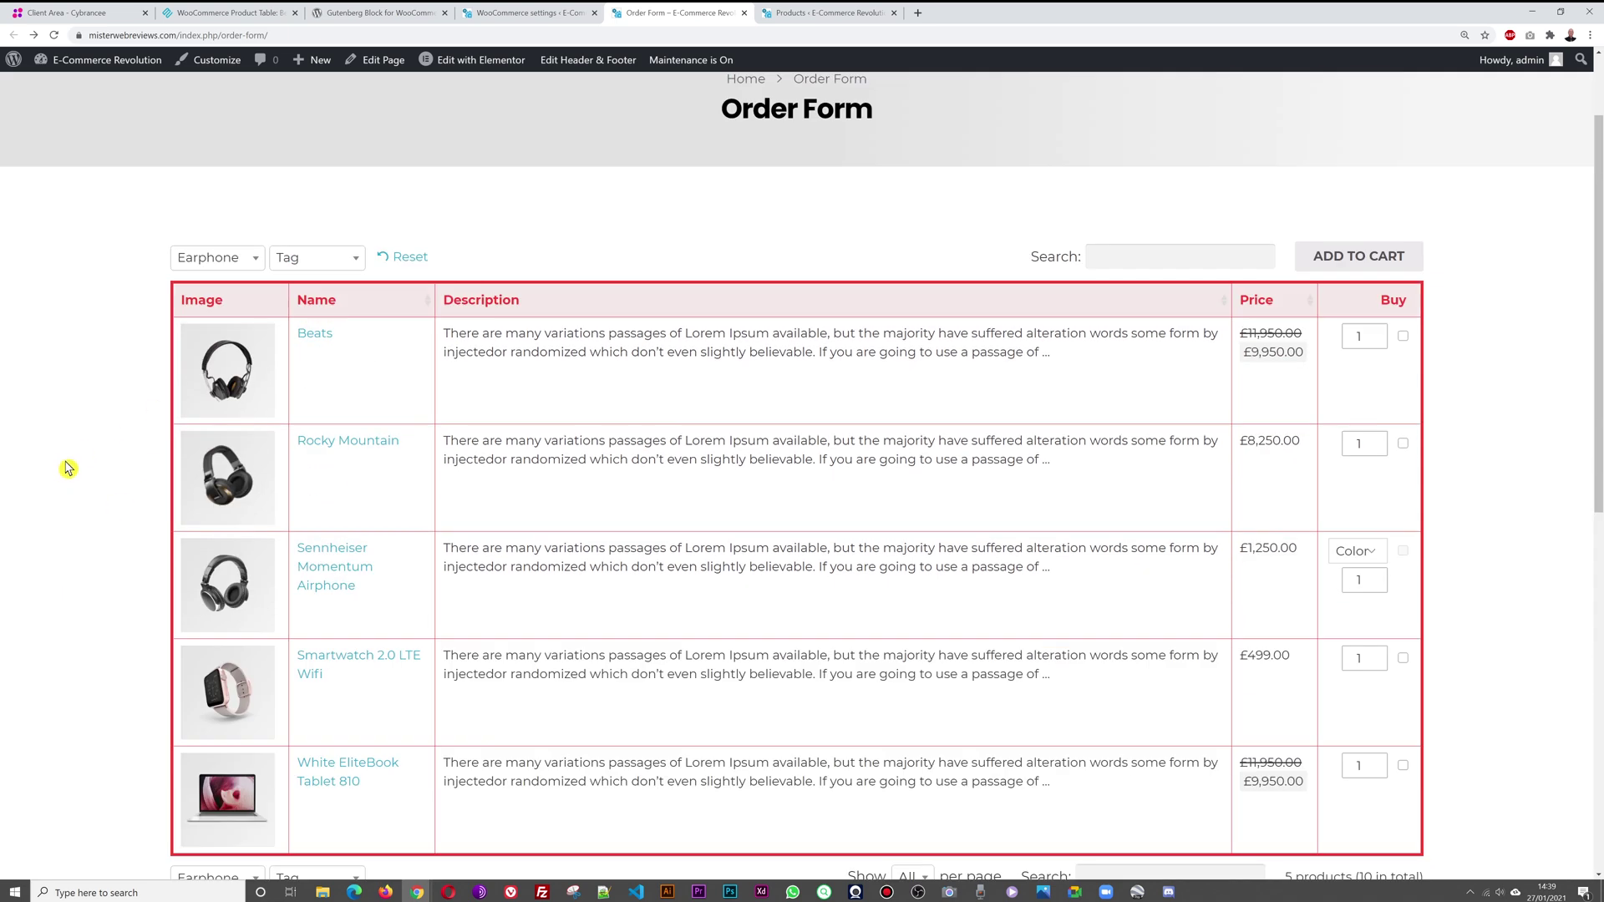
# Step: Combine the Earphone category with the tag starting with "shop-digi", and reset the table filters
pyautogui.click(312, 254)
pyautogui.click(331, 285)
pyautogui.click(243, 259)
pyautogui.click(243, 265)
pyautogui.click(316, 260)
pyautogui.click(325, 290)
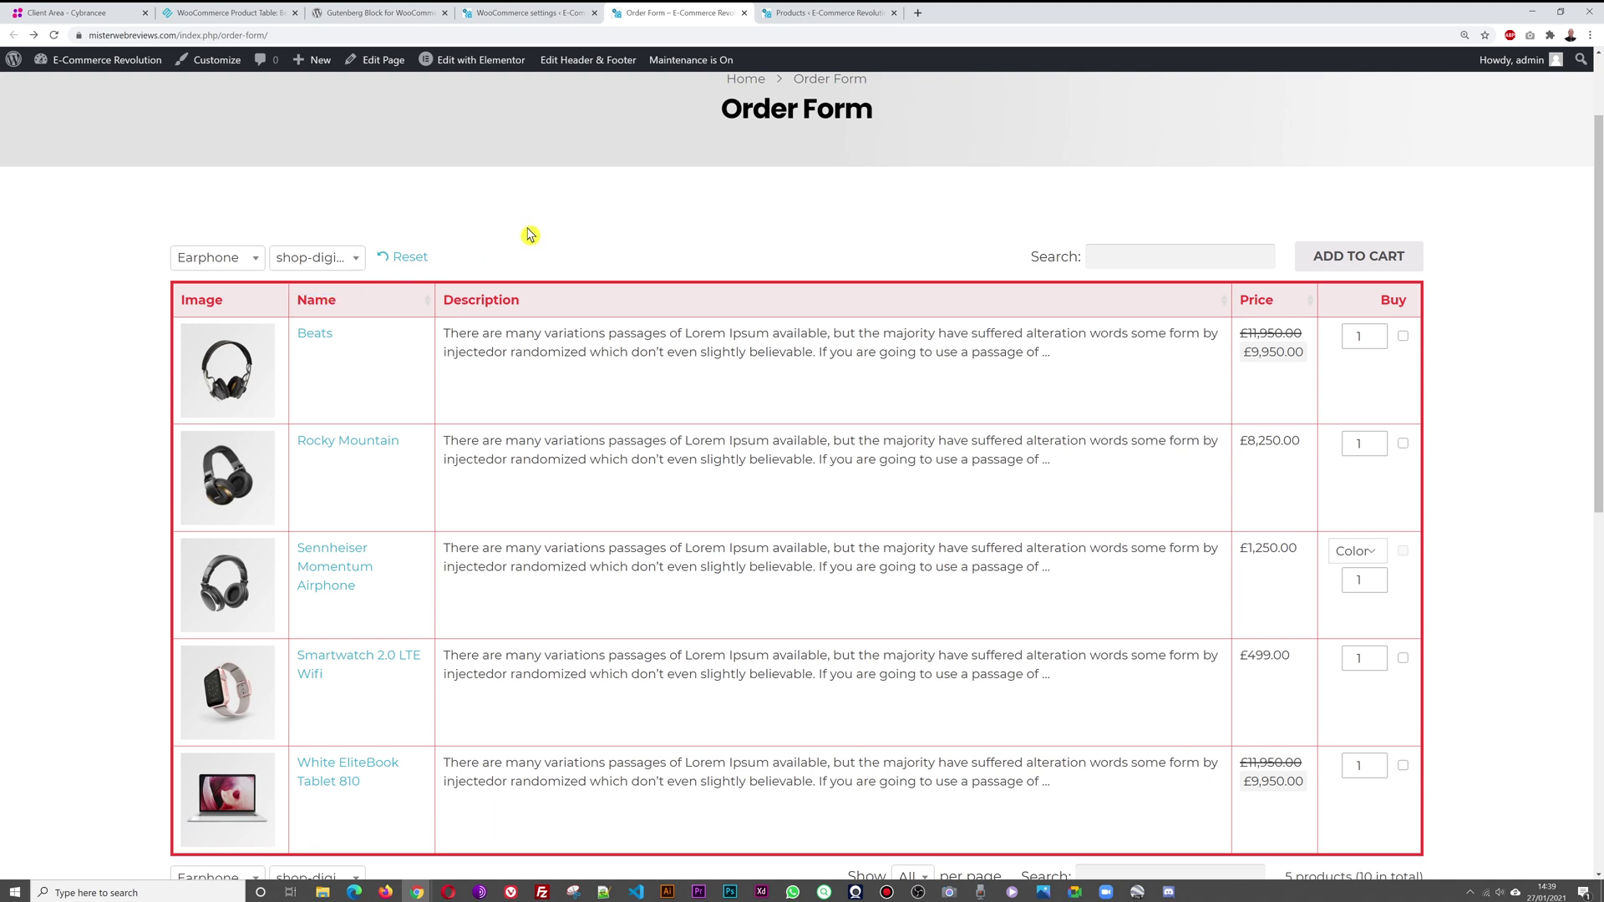
pyautogui.click(415, 263)
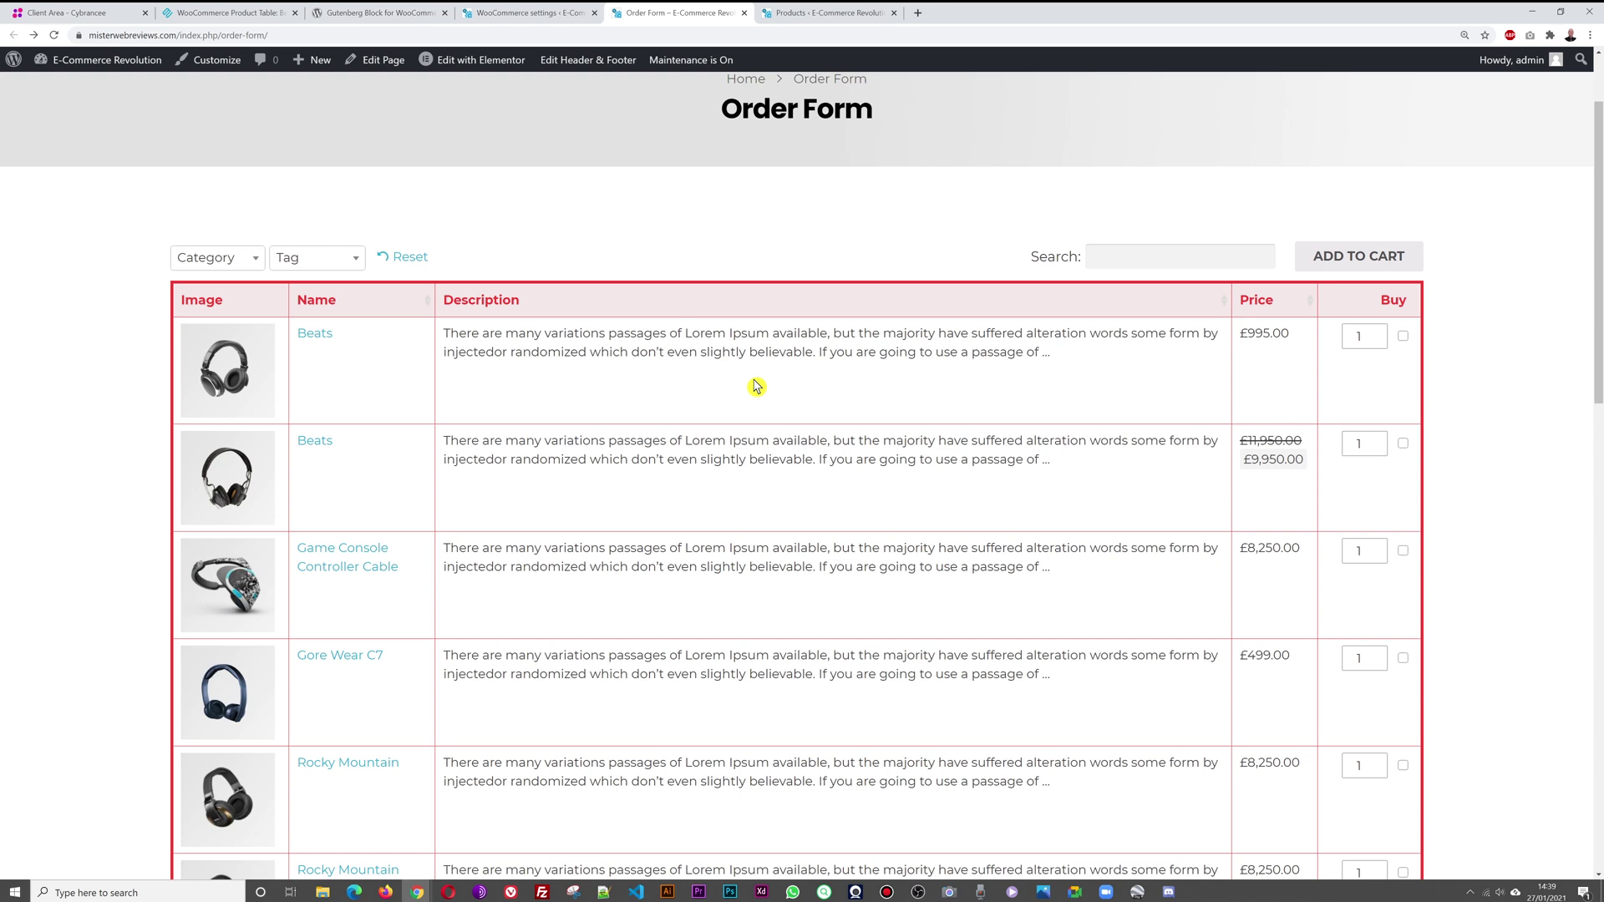
# Step: Select Gore Wear C7 under the Laptop category and Smartwatch 2.0 LTE Wifi under the Earphone category for purchase
pyautogui.click(233, 266)
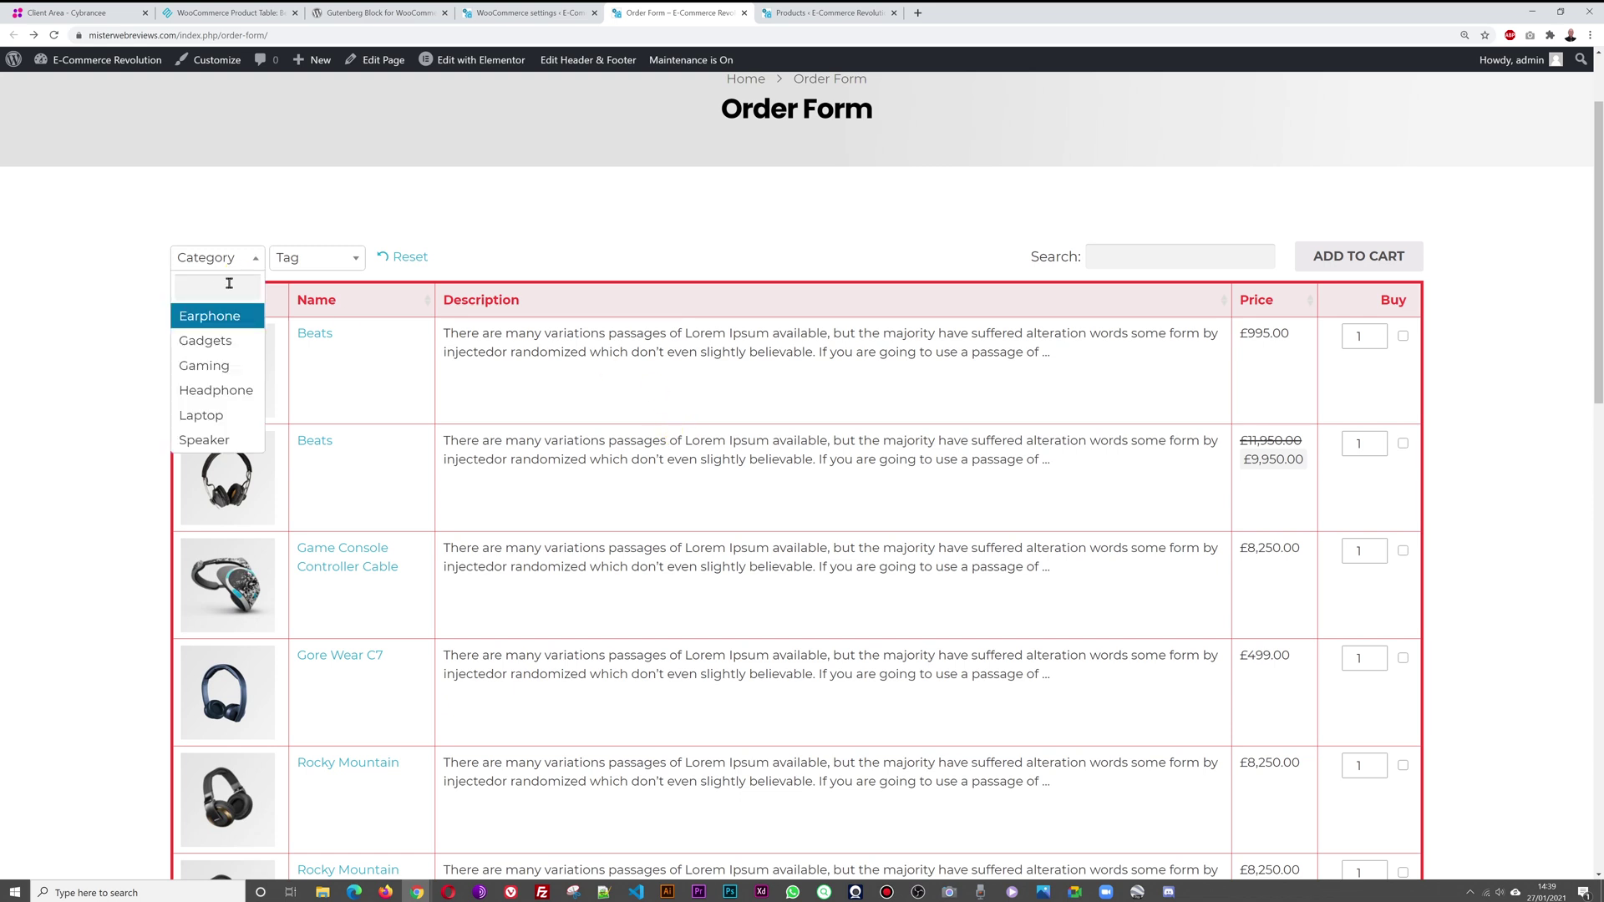
pyautogui.click(240, 416)
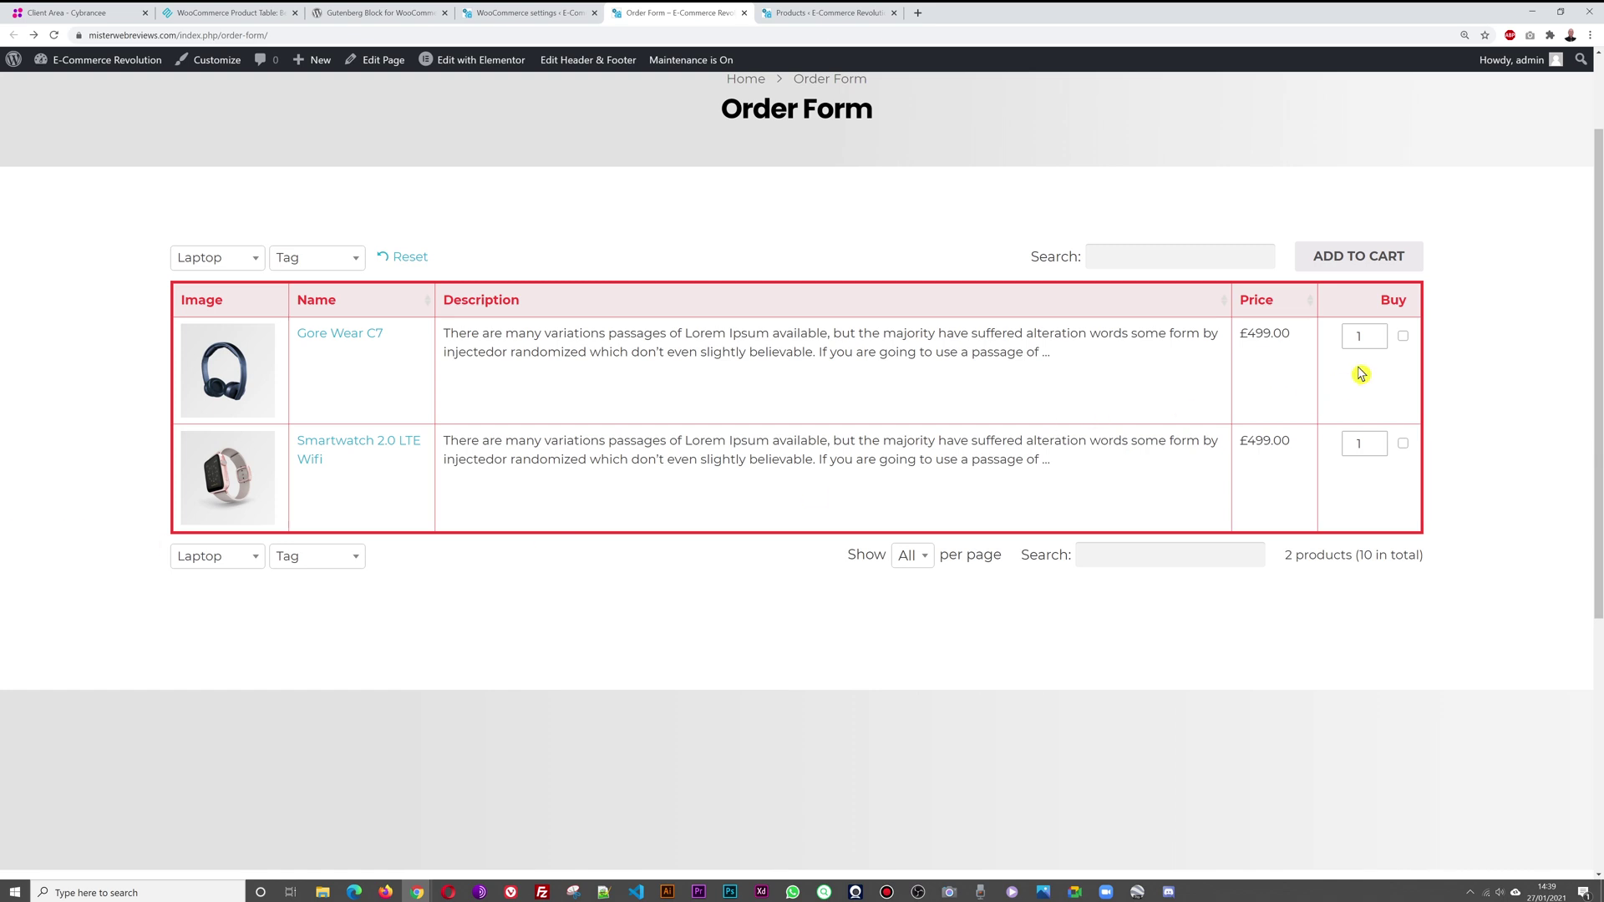
pyautogui.click(1402, 336)
pyautogui.click(238, 266)
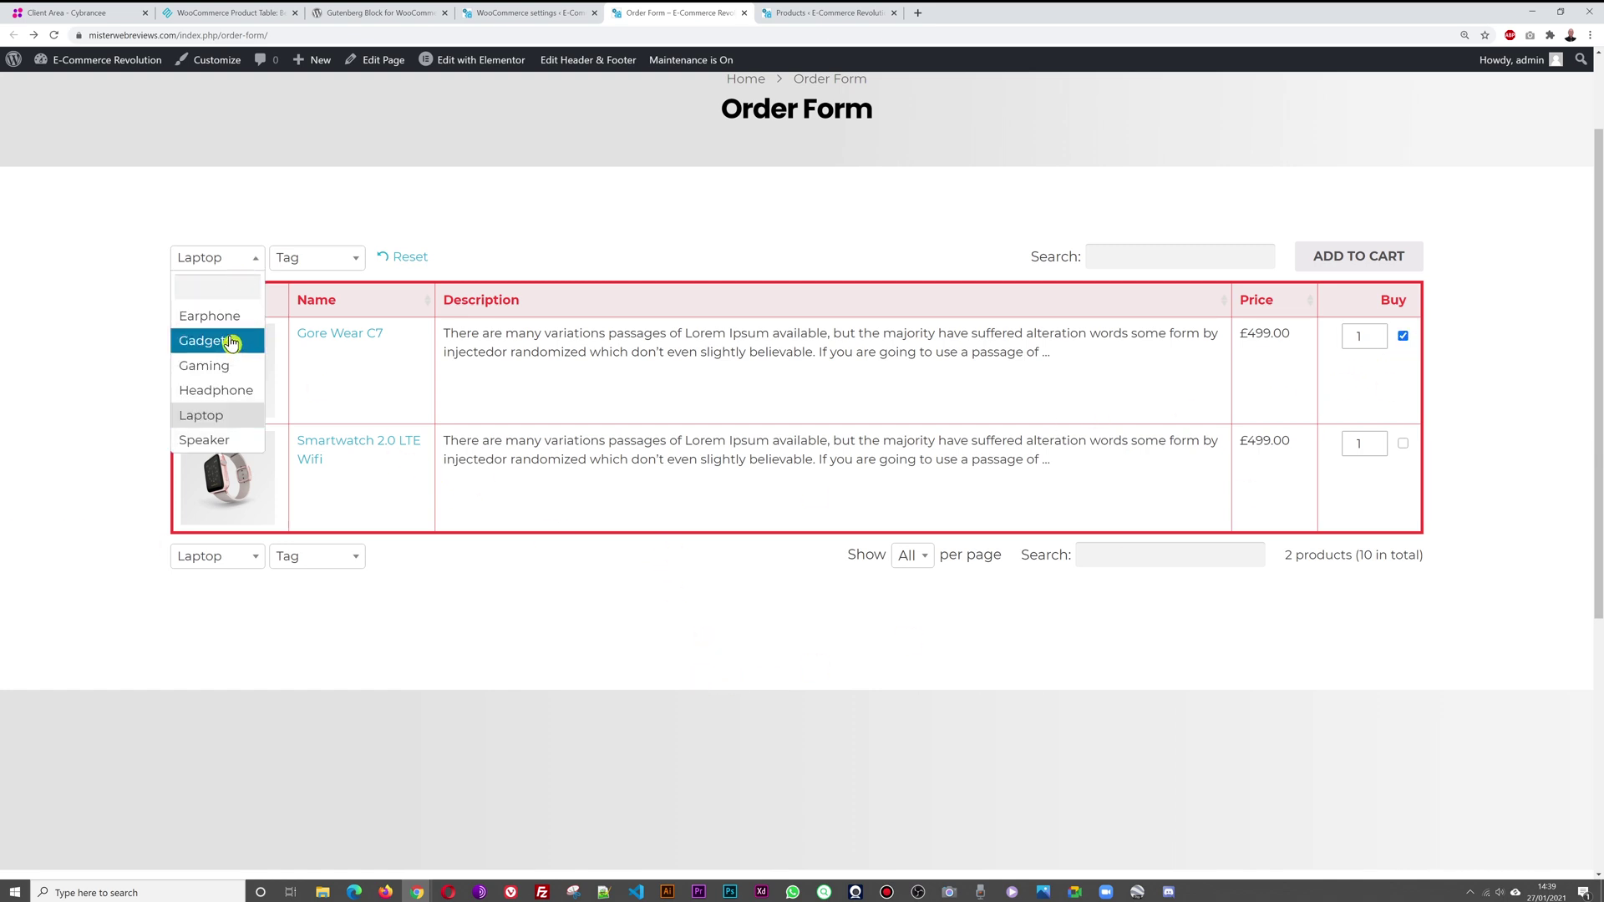
pyautogui.click(235, 316)
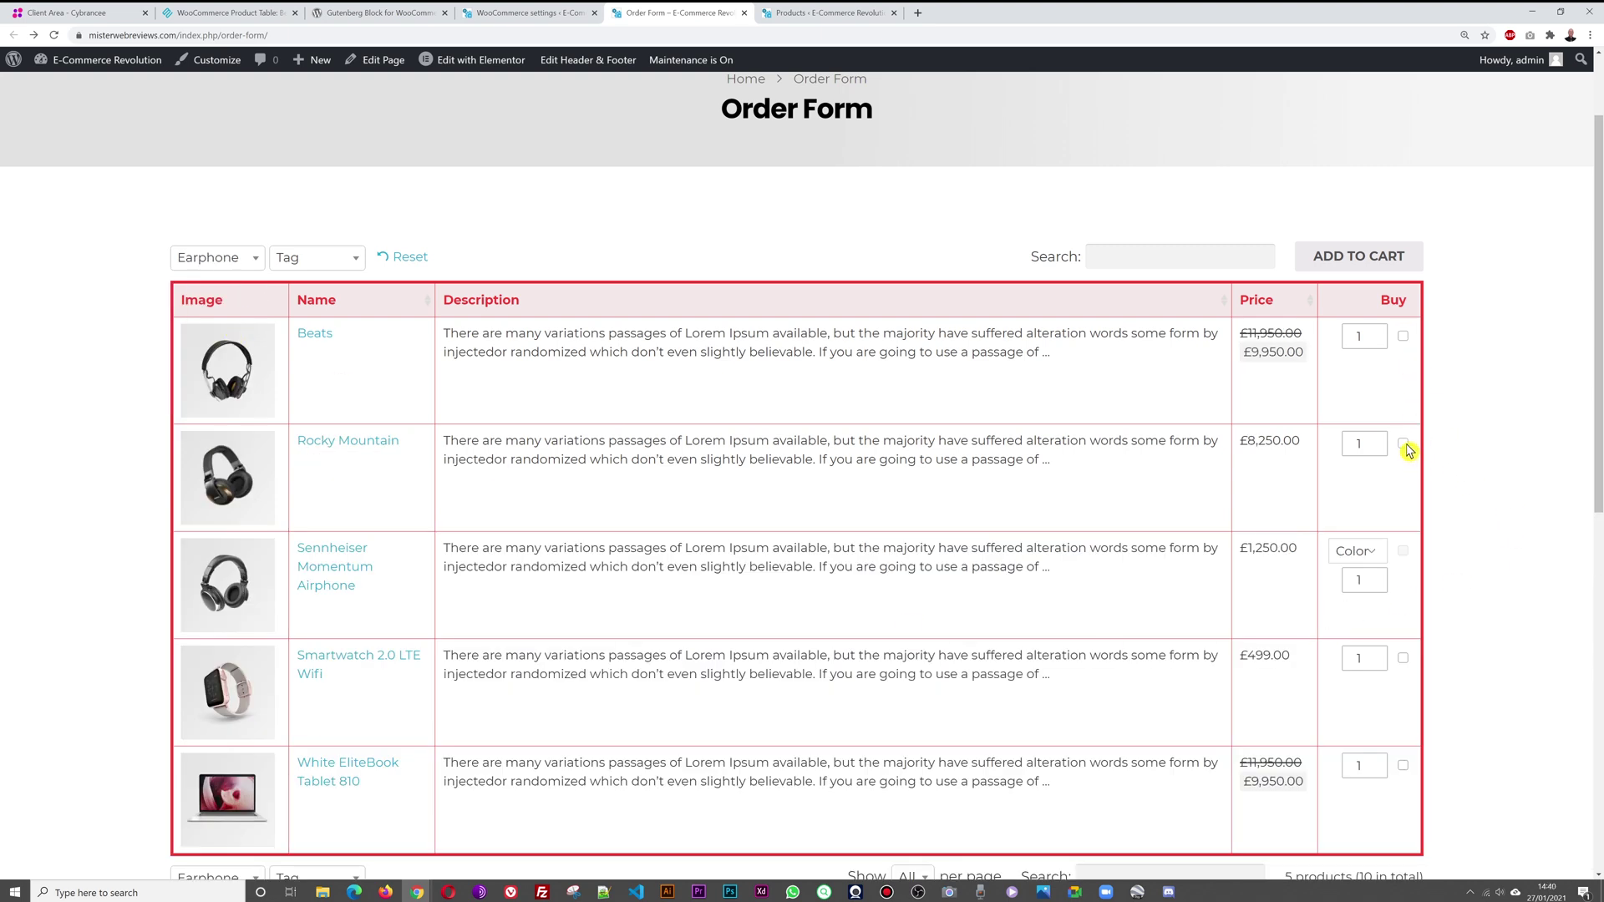
pyautogui.click(1403, 658)
# Step: Select Game Console Controller Cable under the Speaker category, add all selected products to the cart, and view the cart
pyautogui.click(234, 260)
pyautogui.click(229, 444)
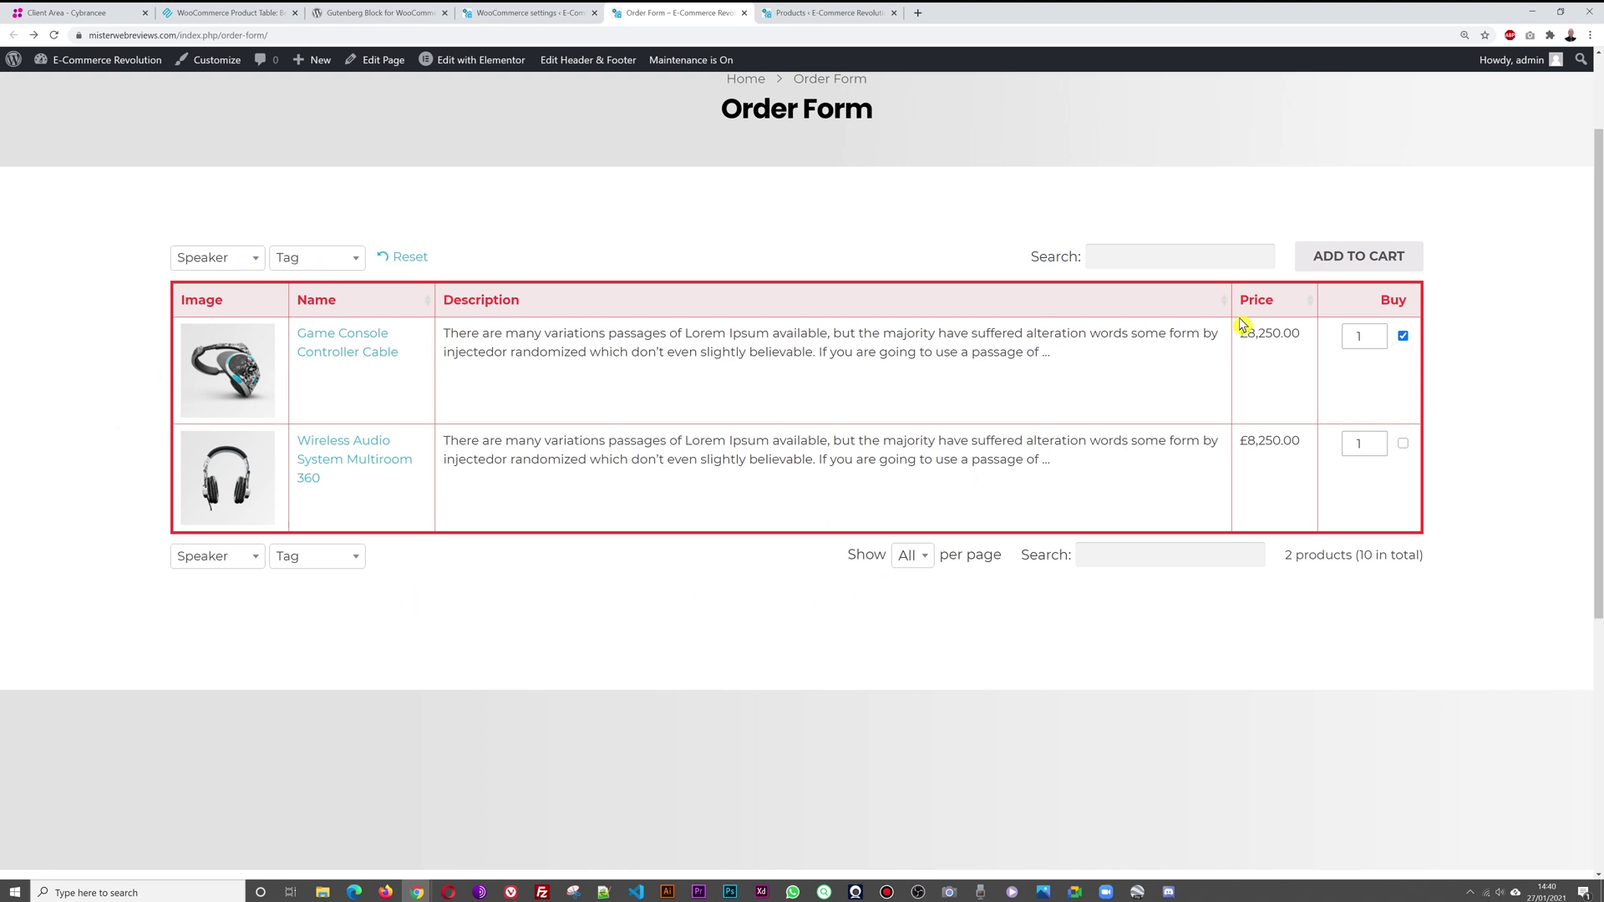
pyautogui.click(1358, 258)
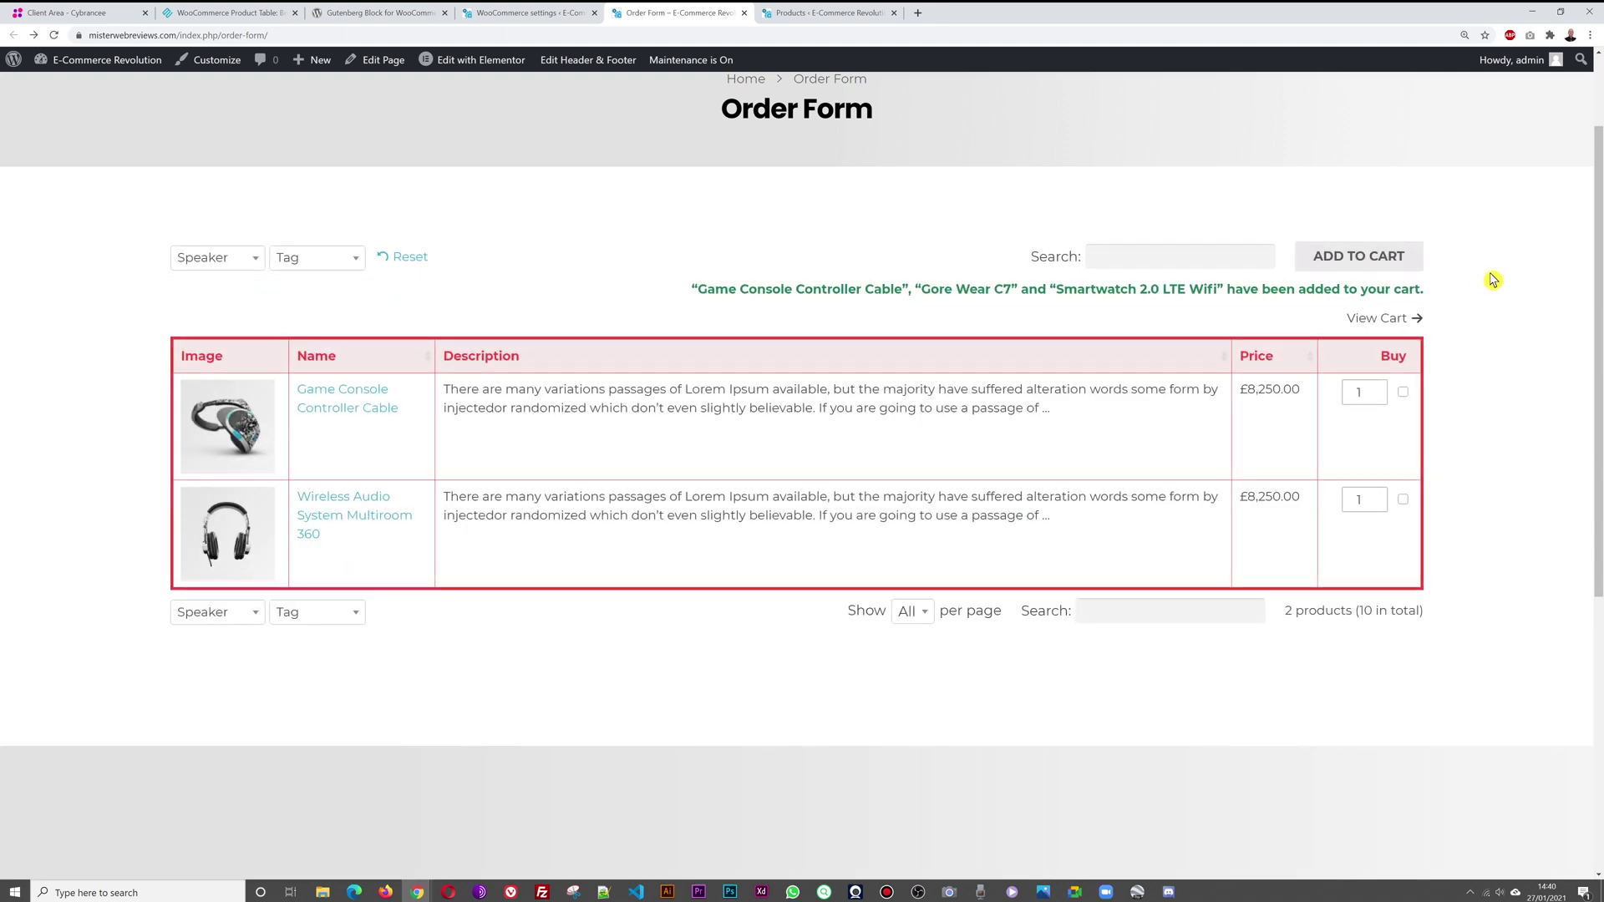
pyautogui.click(1391, 321)
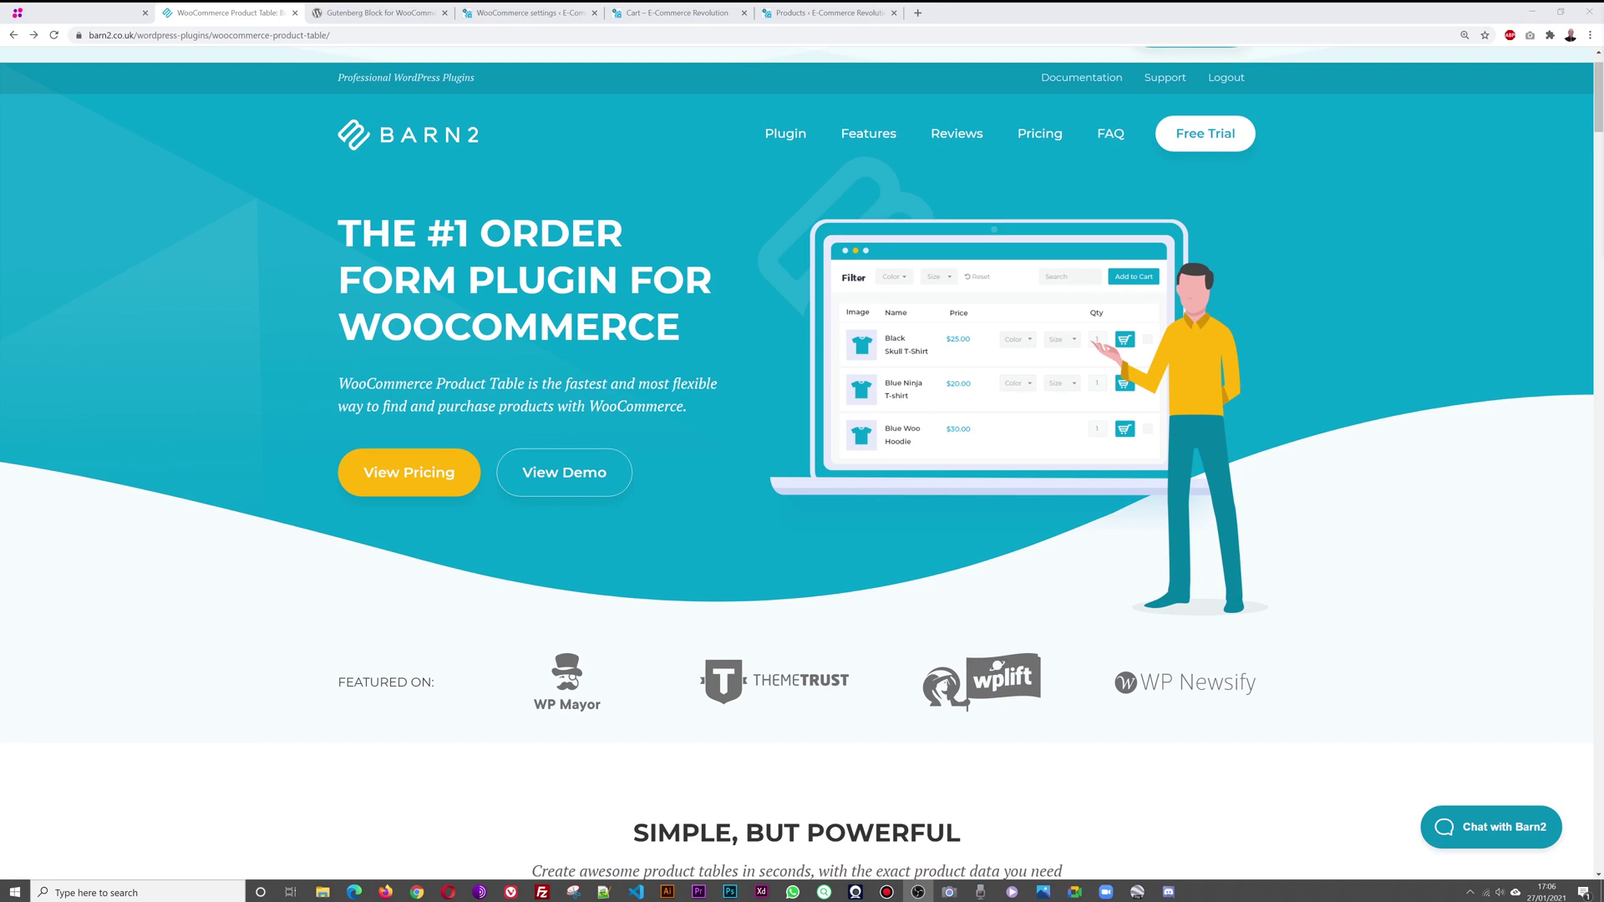
# Step: Review the WooCommerce Product Table licence pricing on the Barn2 site, comparing the lifetime and yearly plans
pyautogui.click(423, 491)
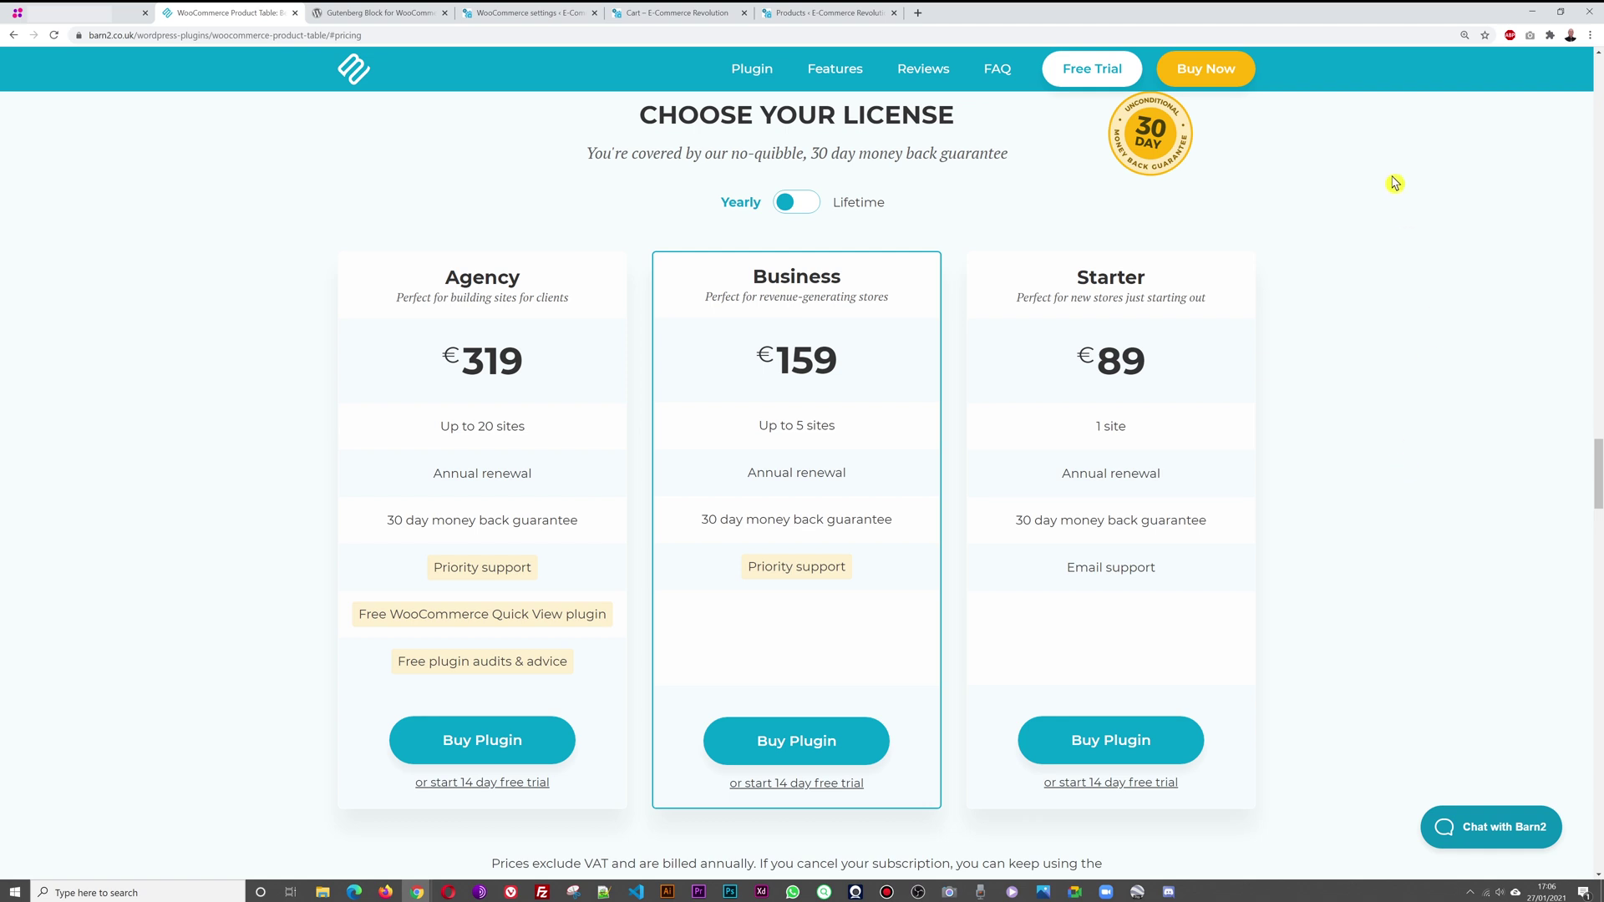
pyautogui.click(798, 204)
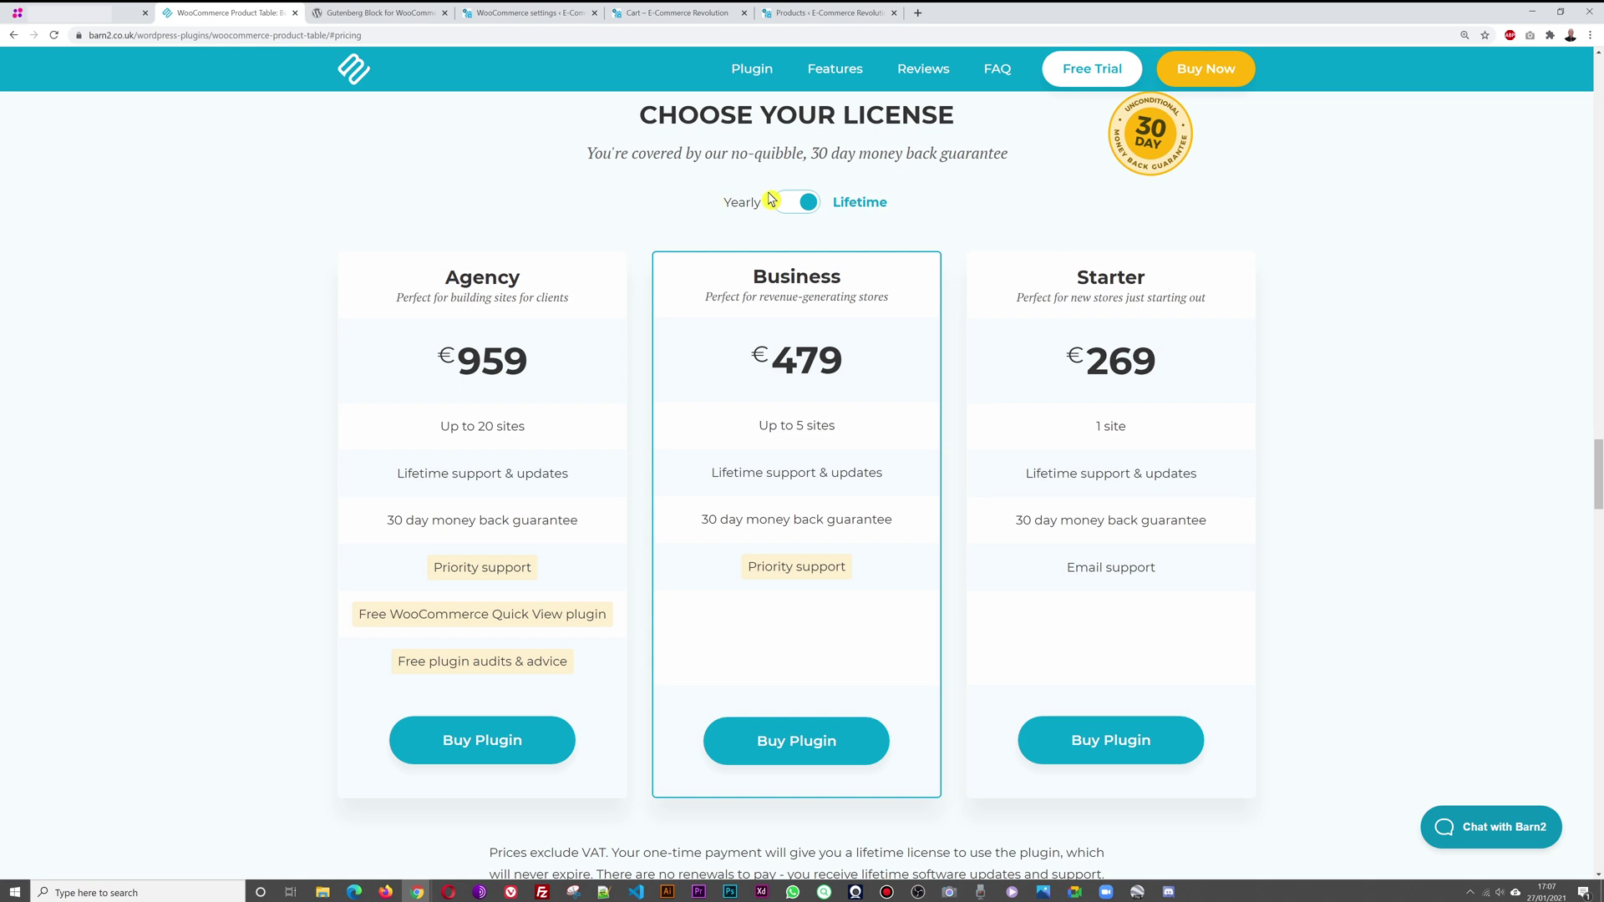
pyautogui.click(770, 201)
pyautogui.moveTo(886, 448)
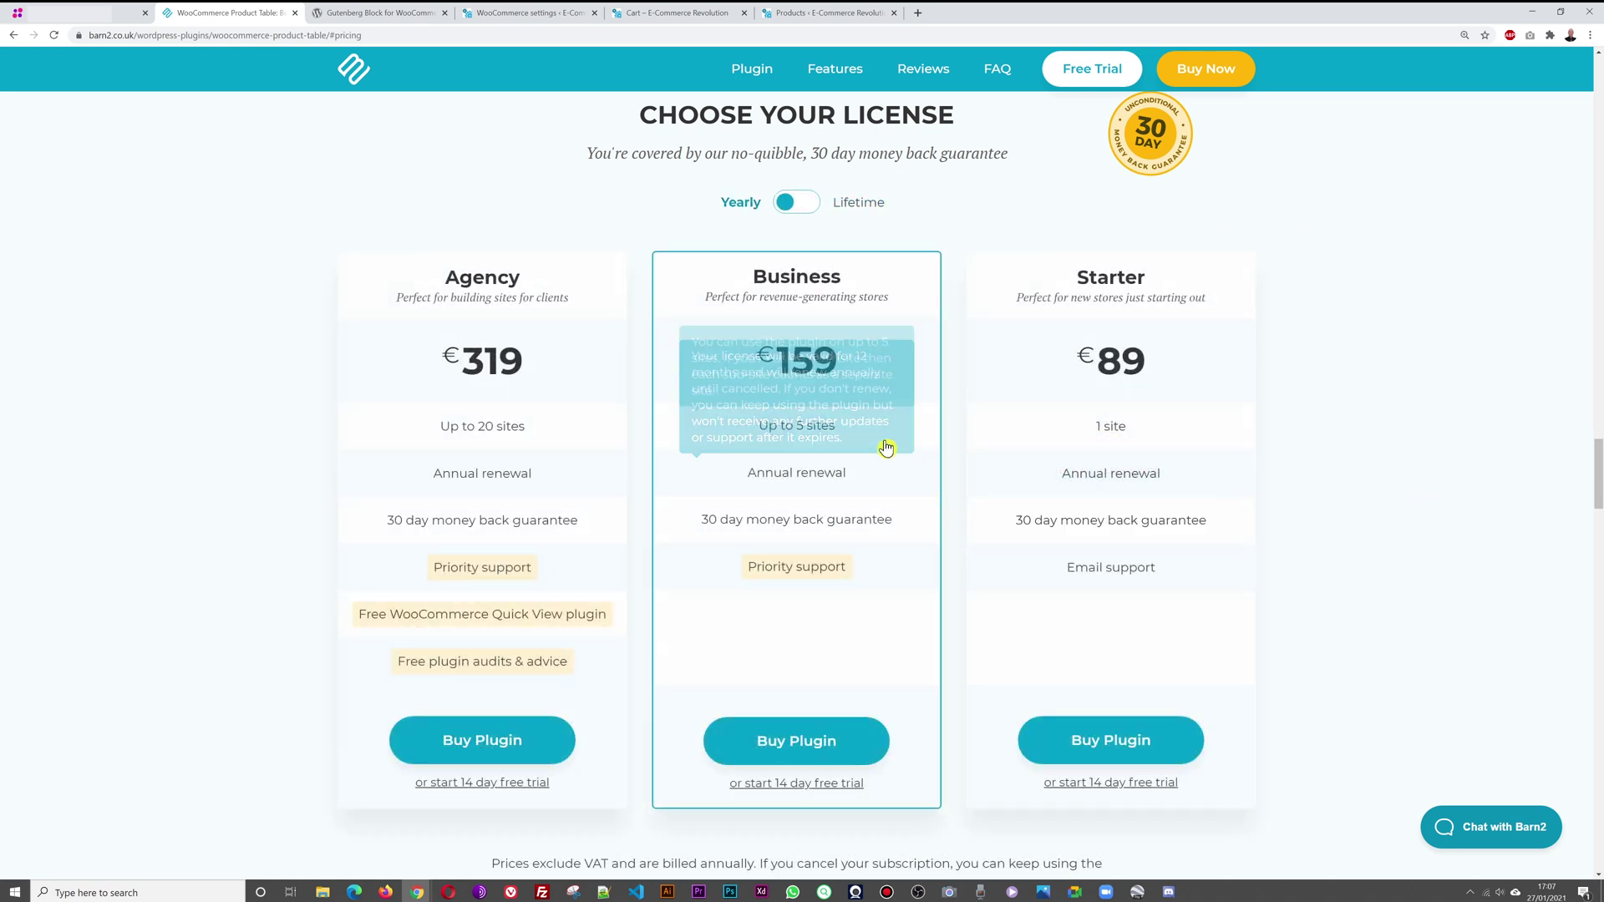